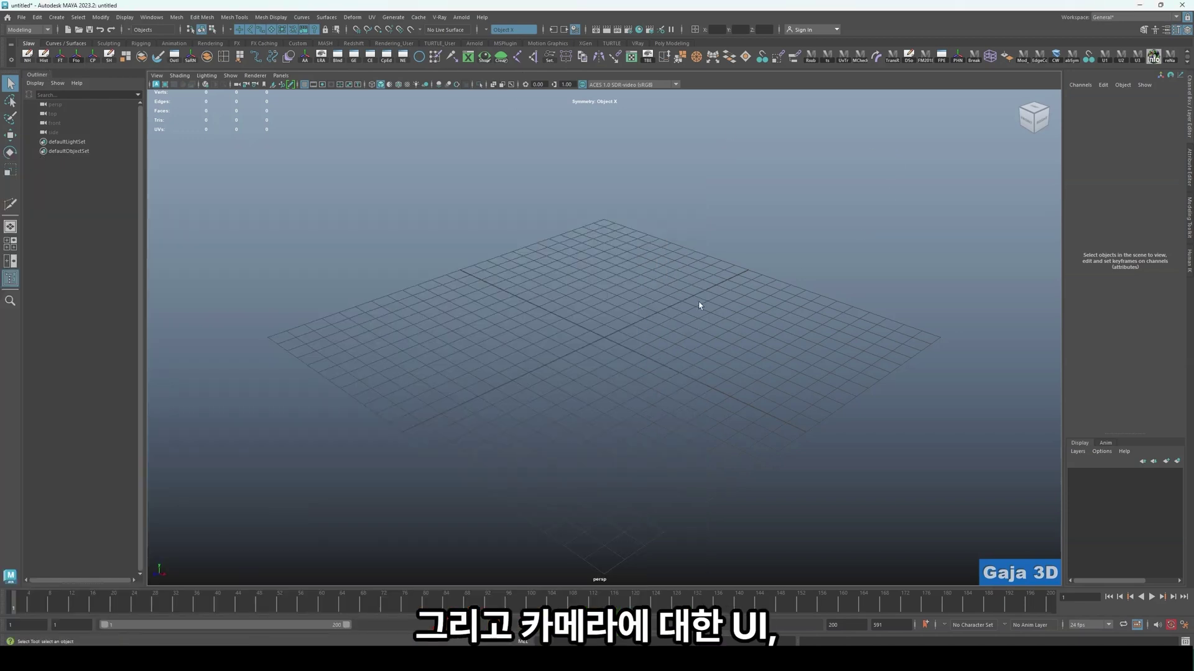
- Create a polygon cube at the centre of the grid
alt+drag(698, 307, 567, 386)
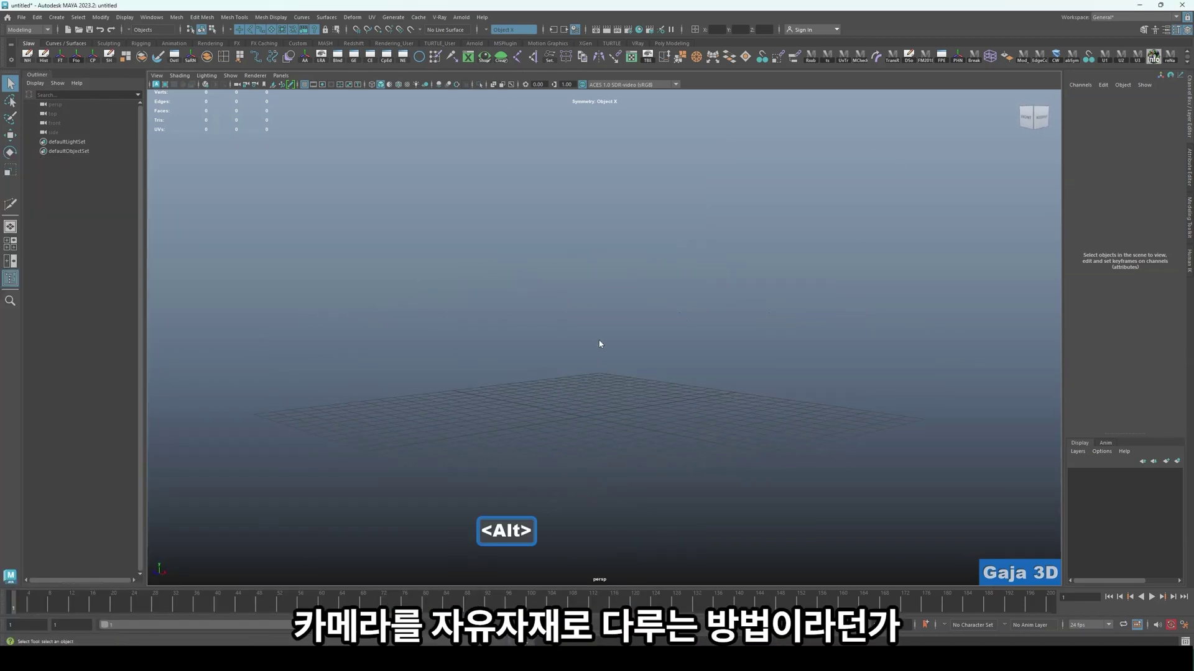
shift+right_drag(600, 341, 600, 374)
alt+drag(582, 399, 628, 416)
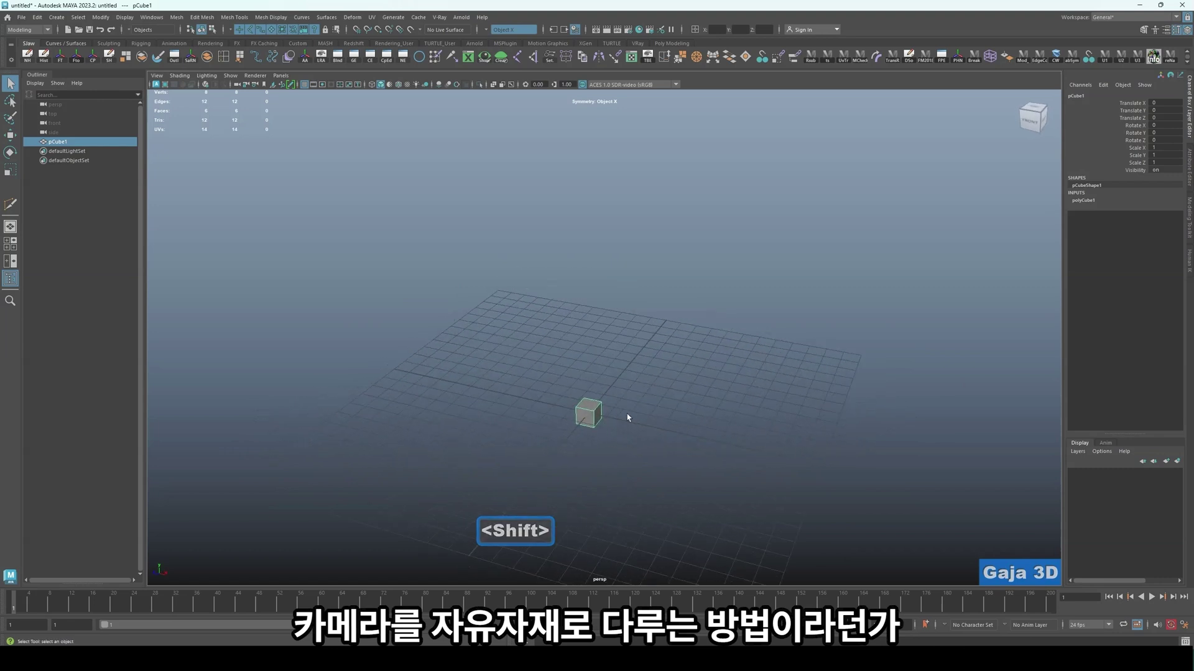
alt+right_drag(629, 416, 608, 444)
alt+drag(608, 444, 647, 339)
click(610, 277)
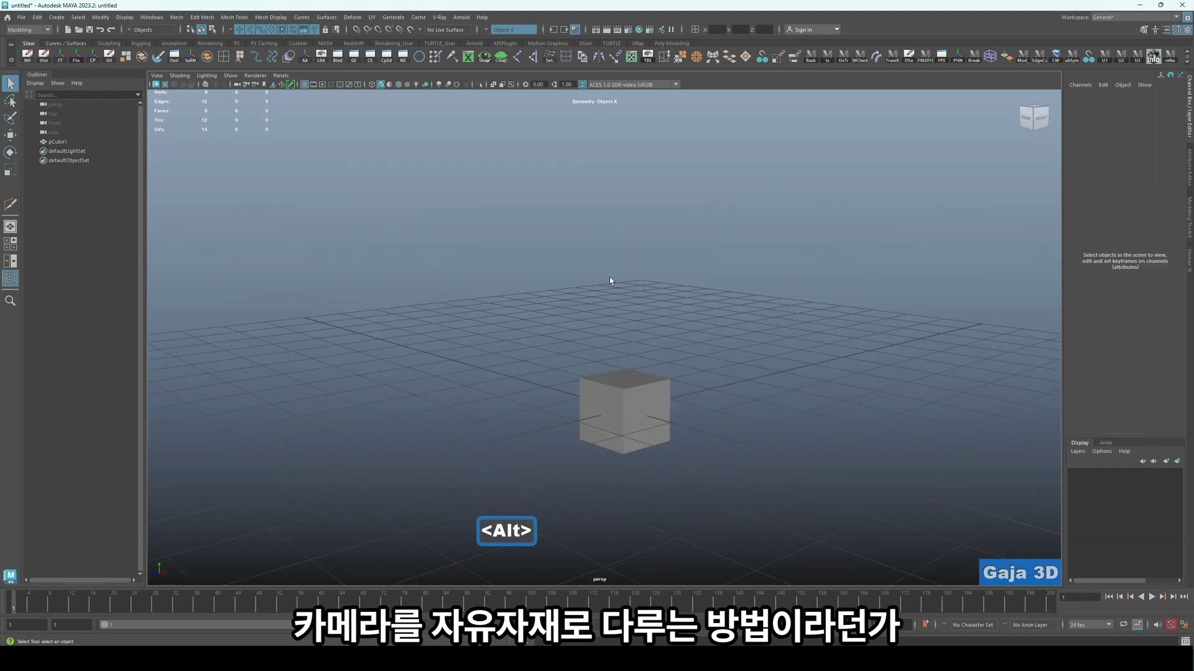
click(37, 17)
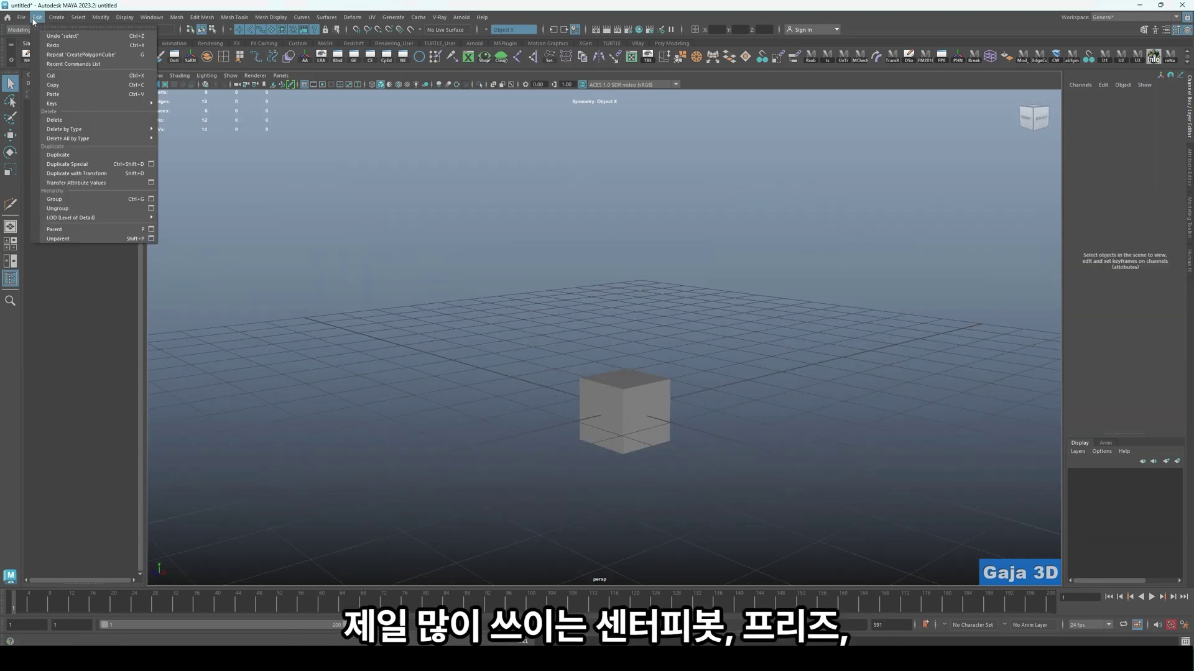
mouse_move(92, 17)
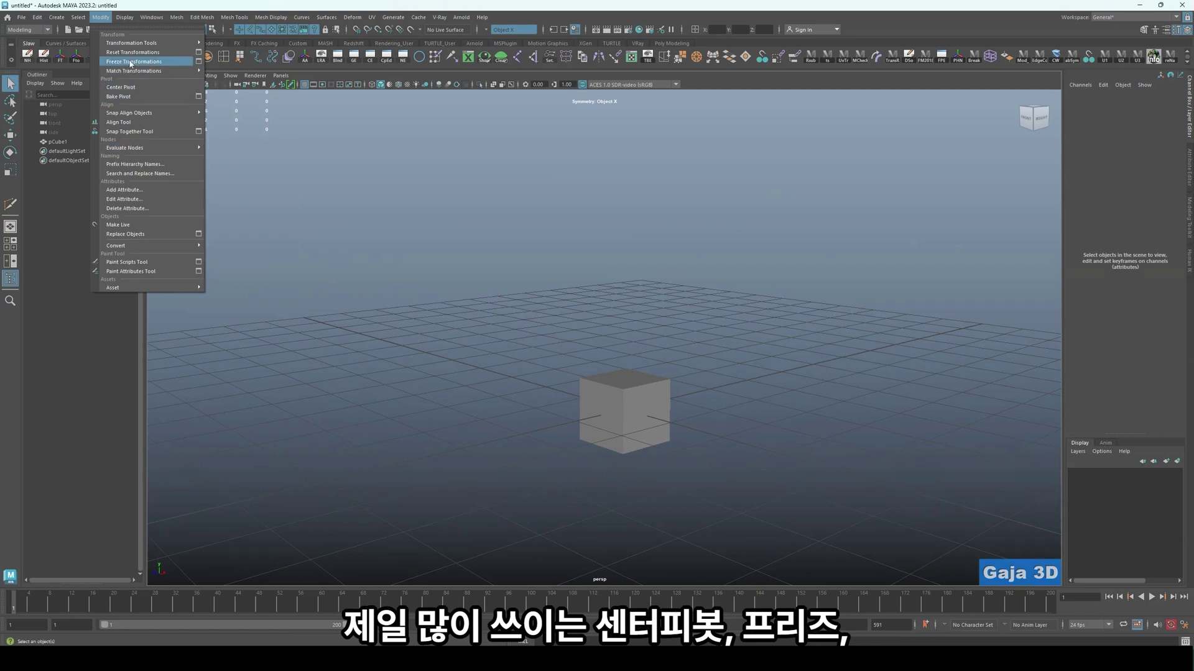
mouse_move(37, 17)
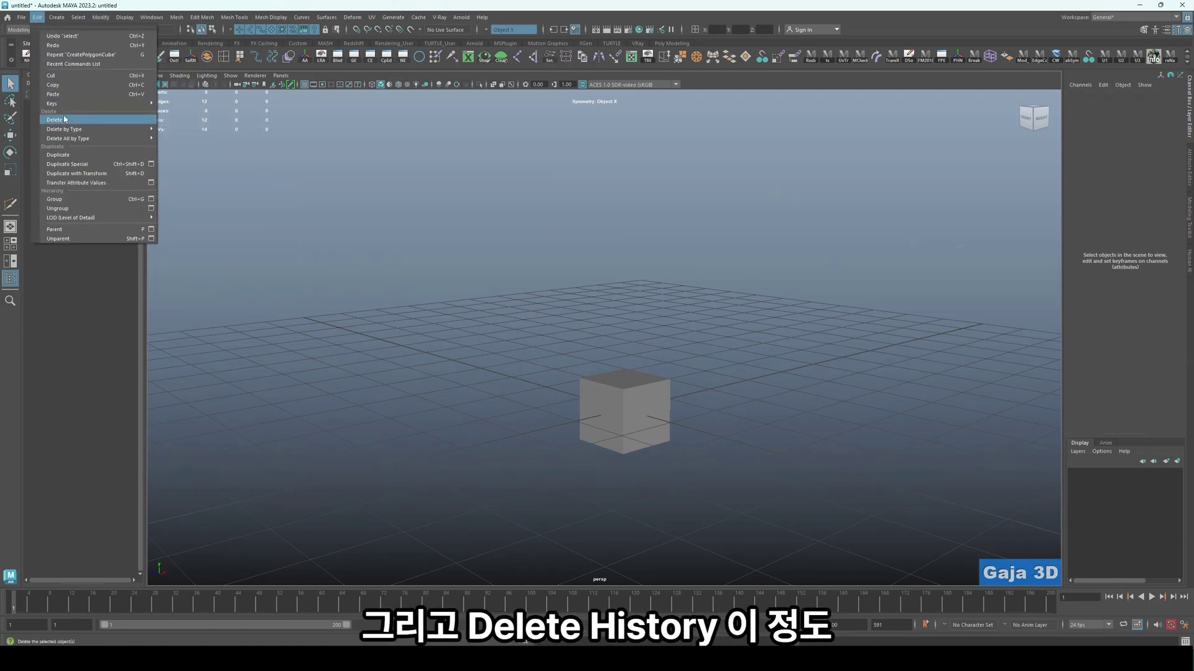
drag(517, 262, 531, 269)
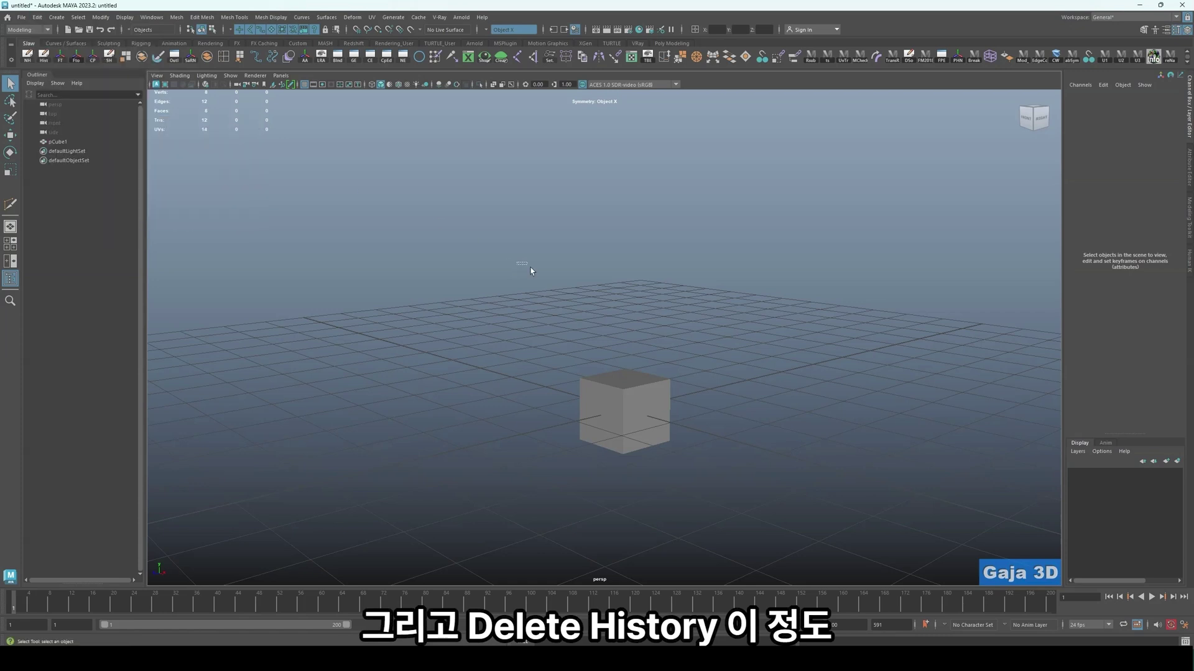
scroll(631, 349, down, 4)
drag(567, 336, 719, 438)
key(w)
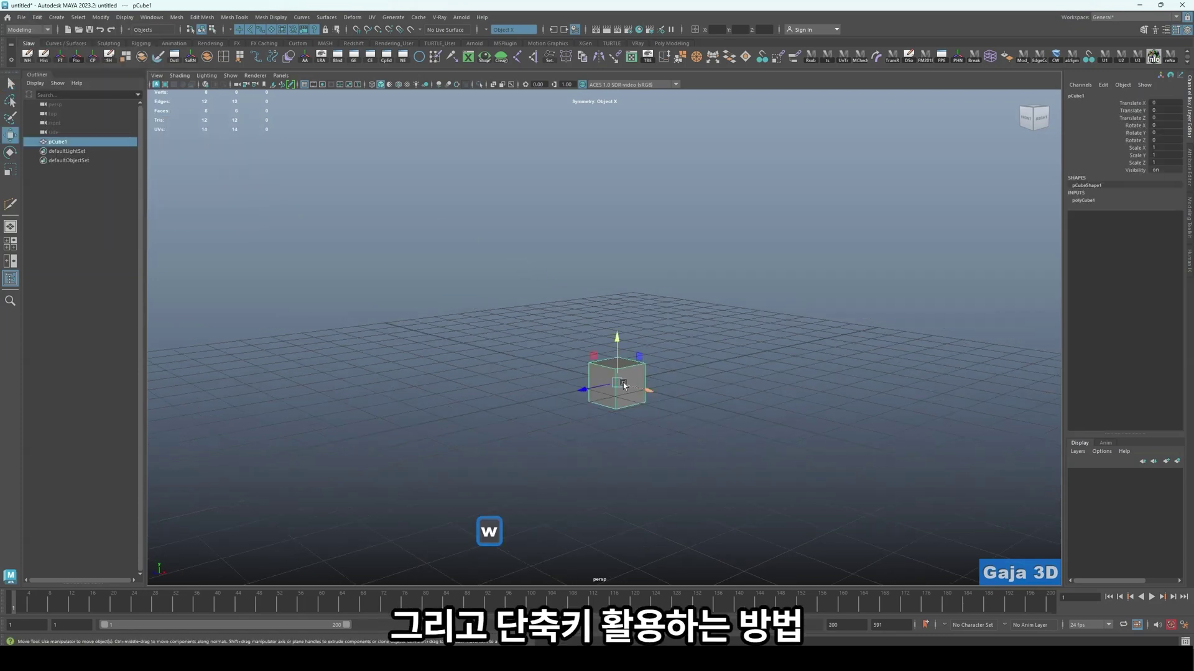
click(725, 386)
drag(481, 287, 695, 446)
click(769, 498)
click(434, 261)
click(770, 454)
drag(771, 453, 483, 304)
drag(413, 235, 736, 502)
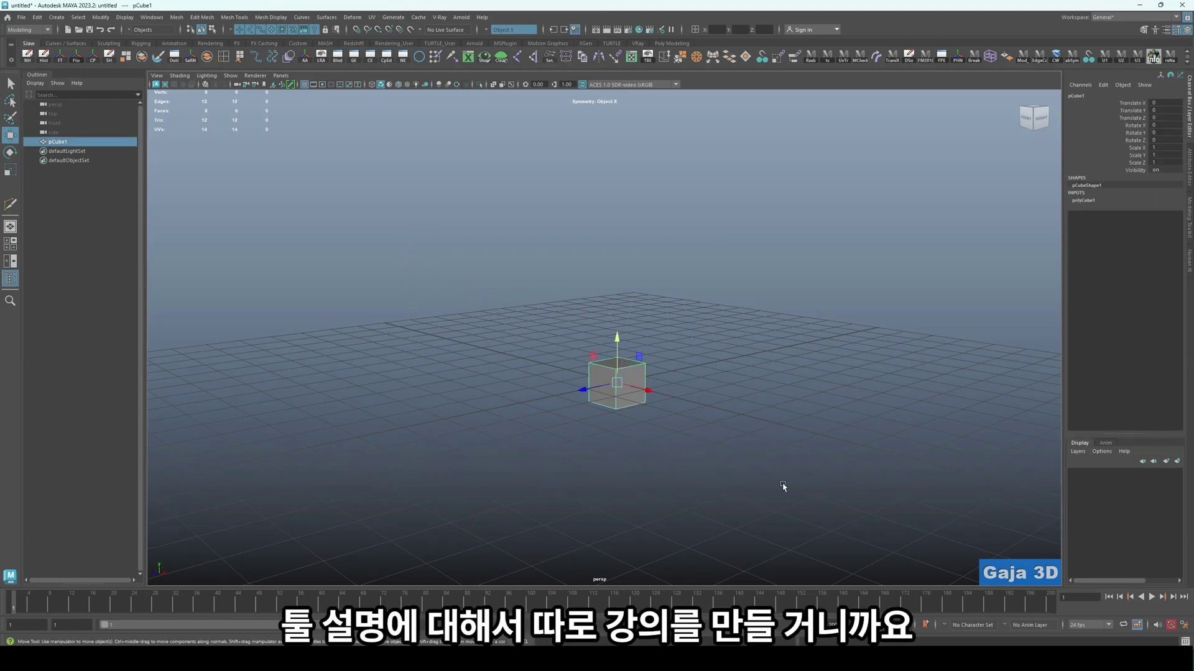
click(711, 408)
drag(711, 408, 451, 285)
click(418, 234)
drag(418, 234, 822, 491)
click(822, 491)
drag(733, 514, 479, 314)
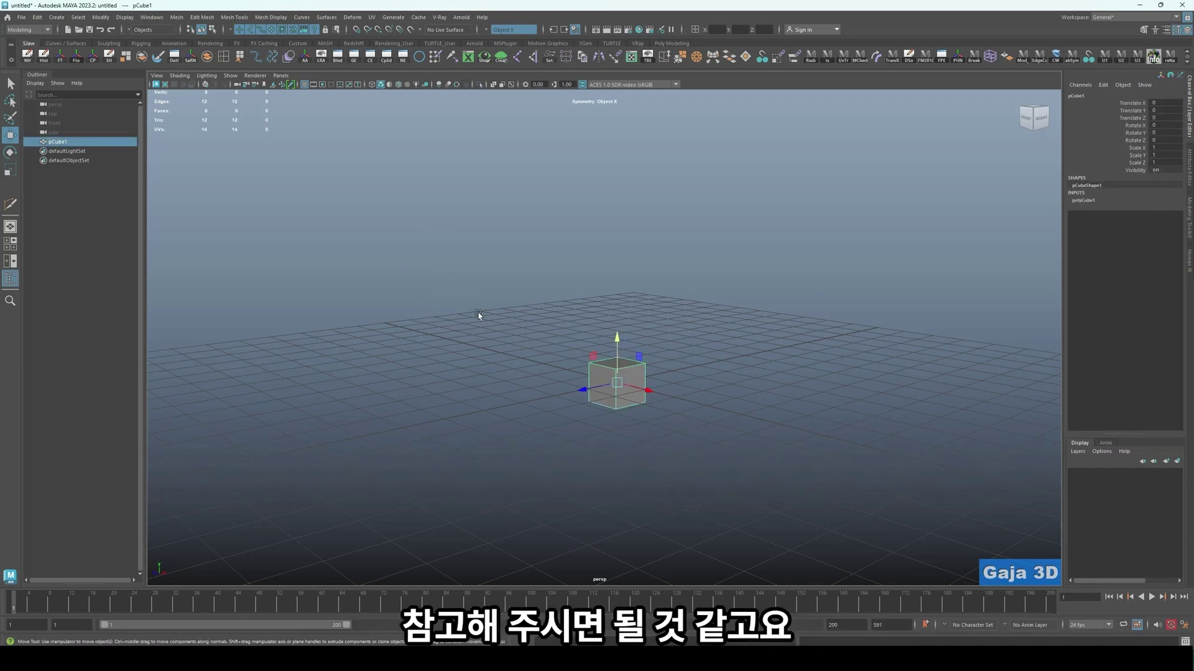
click(557, 381)
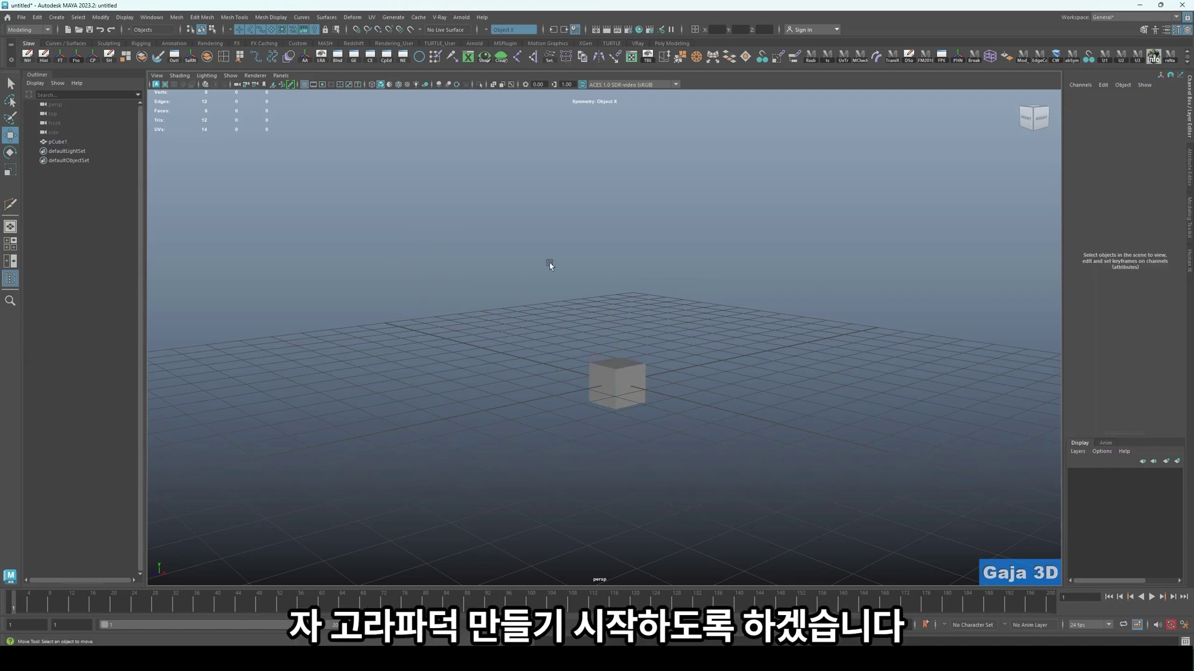
- Delete the cube at the centre of the grid
drag(552, 261, 632, 398)
key(Delete)
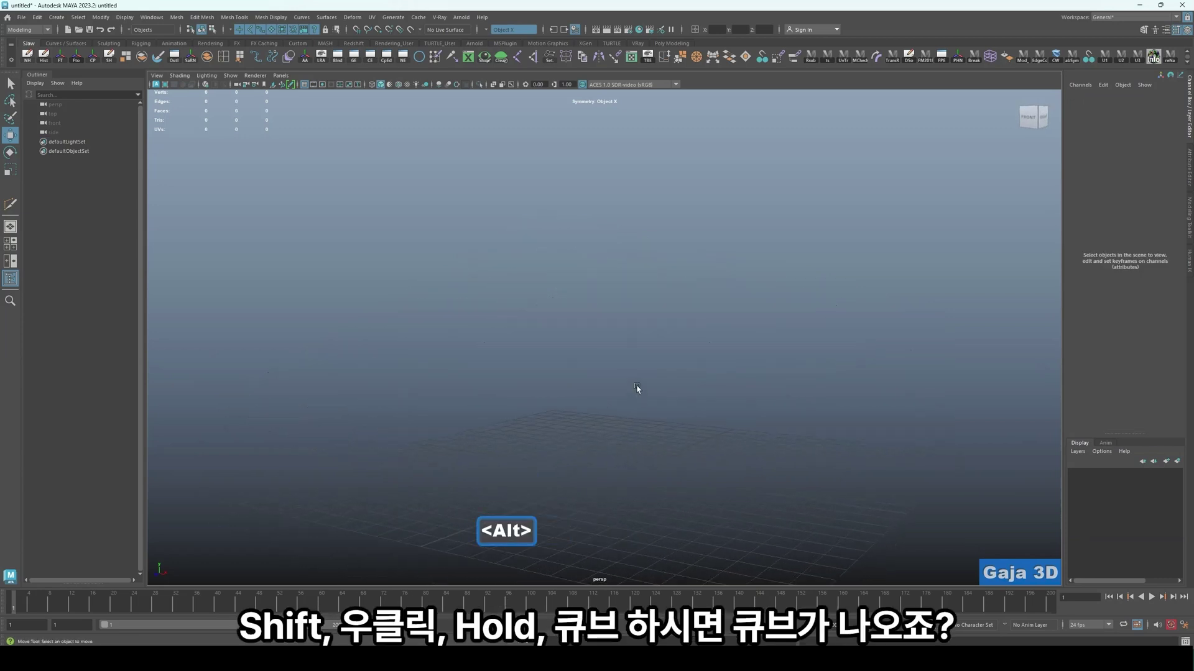
- Create a polygon cube for the head and raise it to about 9.6 on Y
shift+right_click(666, 270)
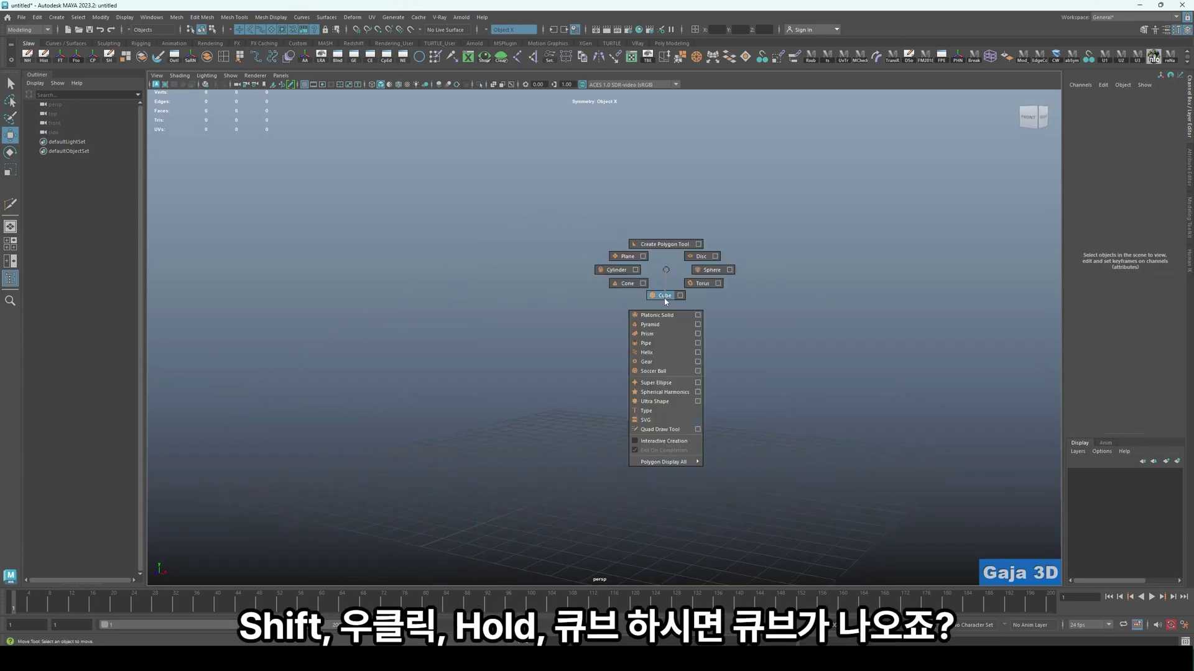
shift+right_drag(664, 301, 664, 297)
key(w)
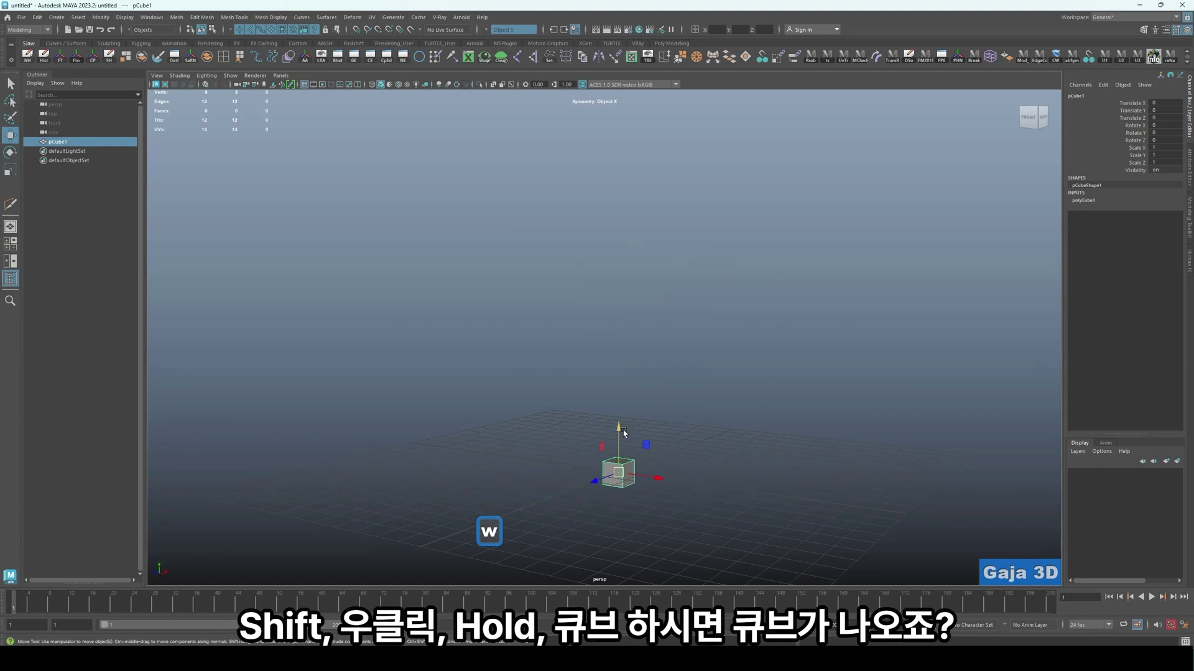
drag(623, 434, 621, 207)
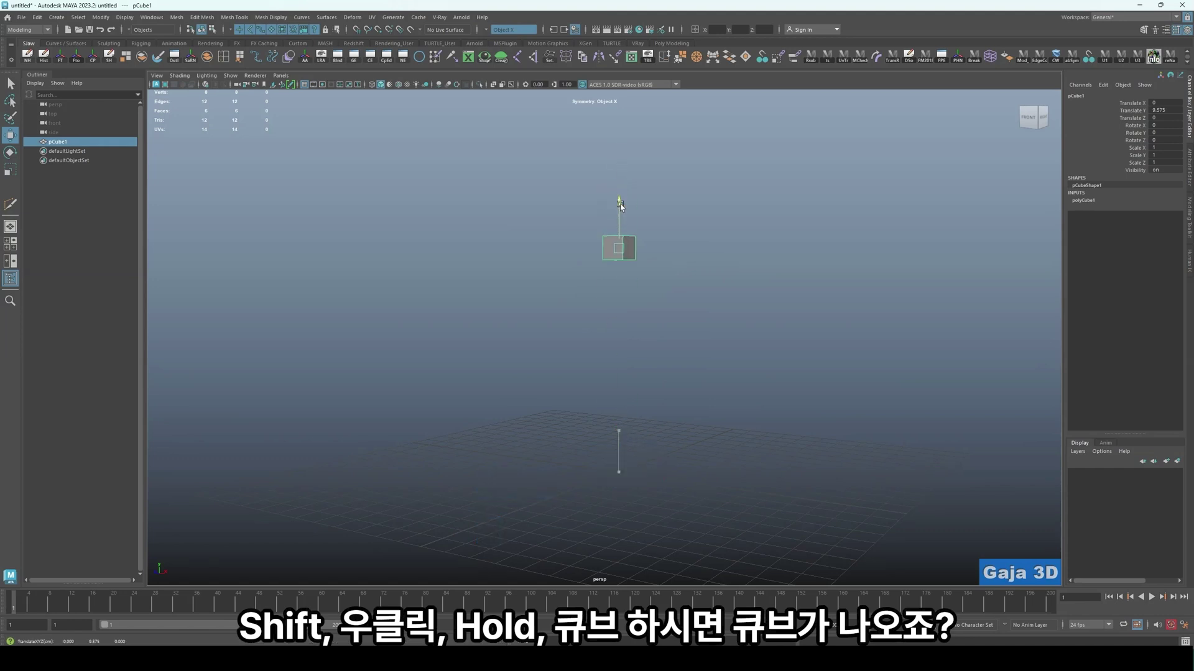
- Scale the head cube uniformly to about 4.1
key(r)
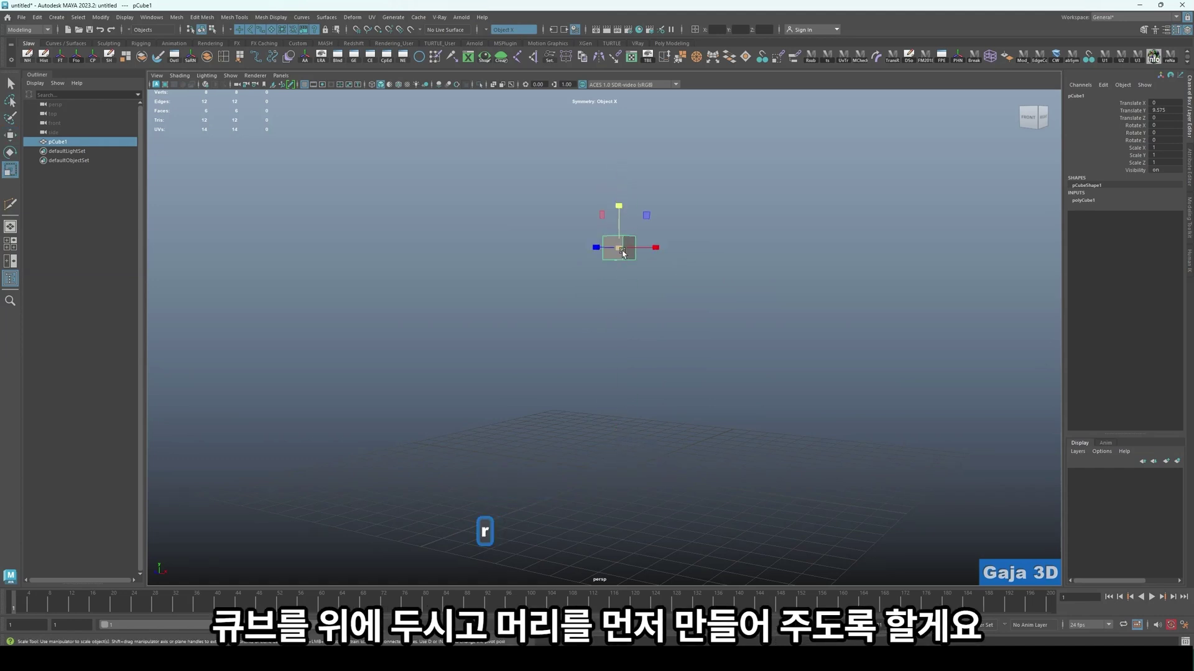
drag(618, 249, 697, 336)
key(w)
scroll(664, 323, down, 3)
click(695, 348)
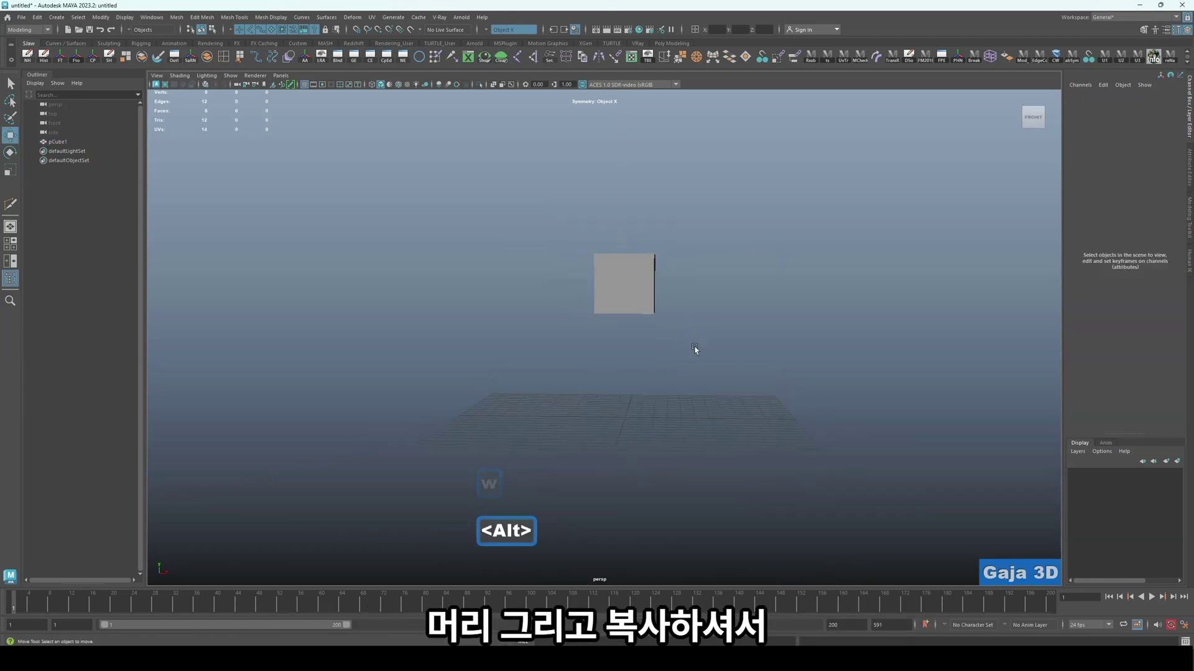
- Duplicate the head cube as a body, scale the copy uniformly to about 10.1 and place it at about 4.8 on Y
key(w)
click(628, 292)
key(ctrl+d)
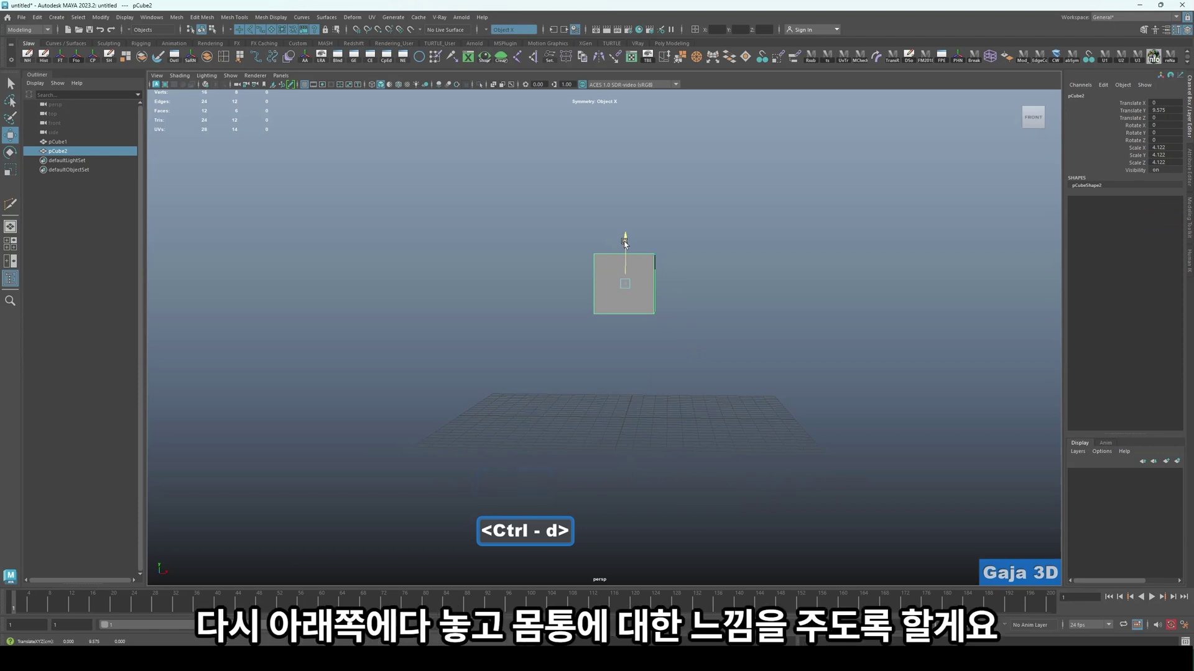
drag(626, 239, 631, 340)
key(r)
drag(626, 387, 697, 407)
key(w)
drag(625, 343, 635, 313)
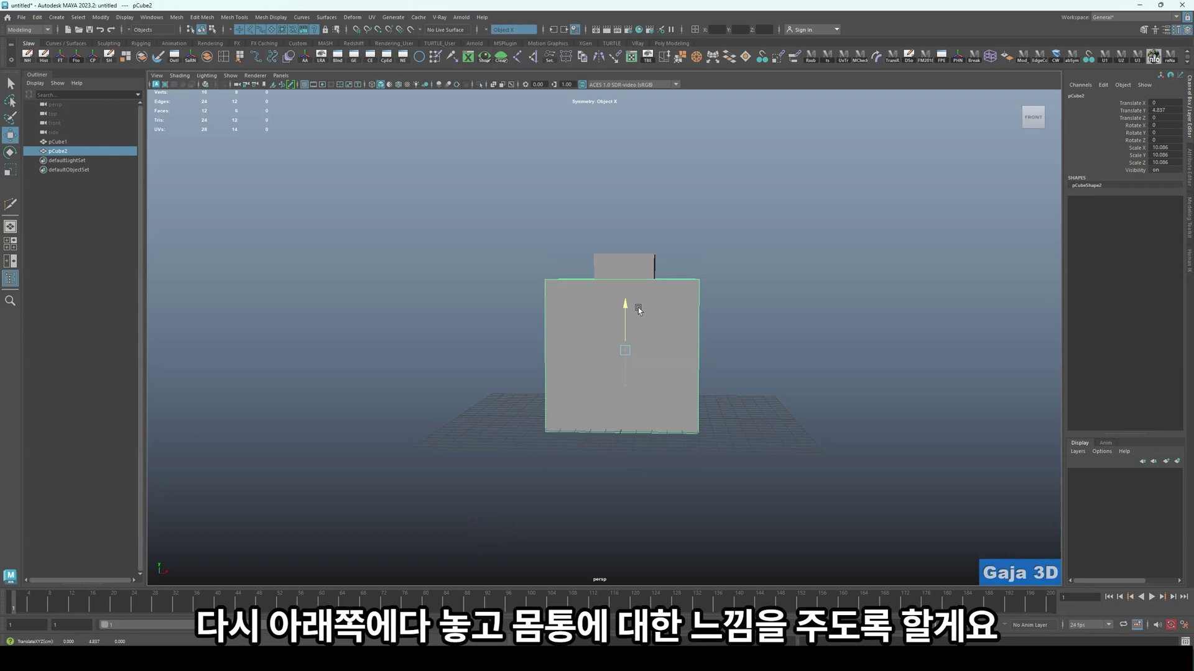
- Raise the head cube to about 11.2 on Y so it sits on top of the body cube
click(629, 249)
click(625, 269)
key(w)
mouse_move(625, 225)
mouse_down()
mouse_move(628, 181)
mouse_move(629, 214)
mouse_up()
click(715, 239)
alt+drag(715, 240, 649, 286)
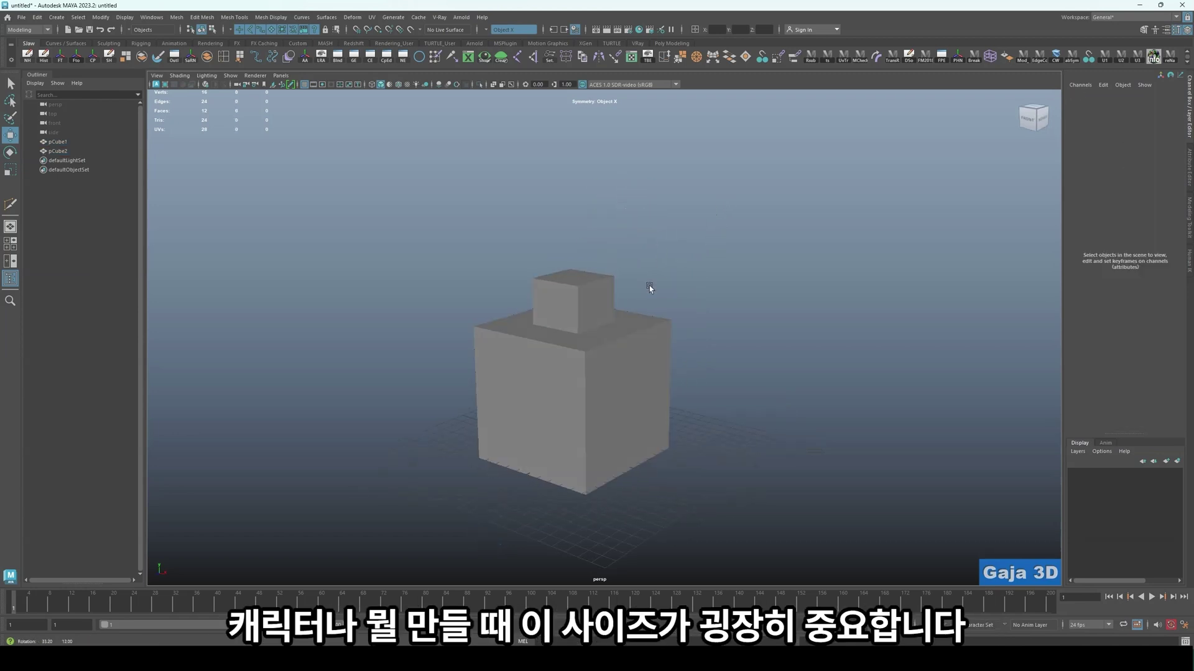
- Try scaling the head and body cubes together uniformly, and undo the scaling
click(600, 307)
click(619, 357)
click(600, 302)
click(806, 377)
click(561, 367)
shift+click(573, 300)
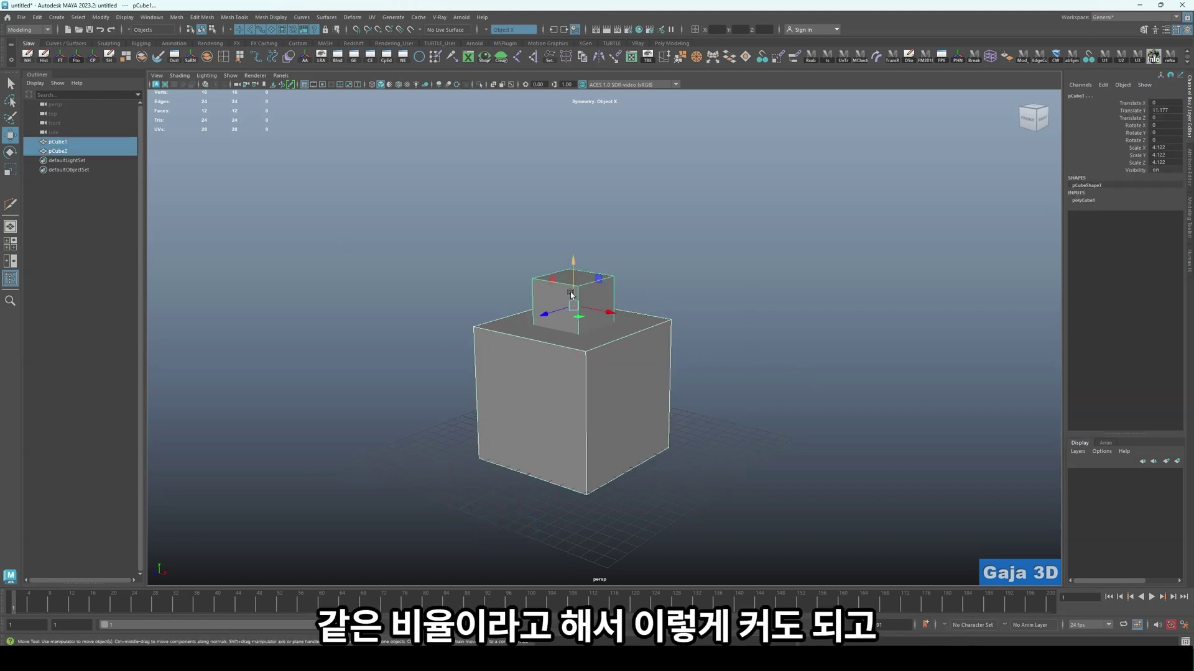
key(r)
drag(573, 306, 489, 357)
key(ctrl+z)
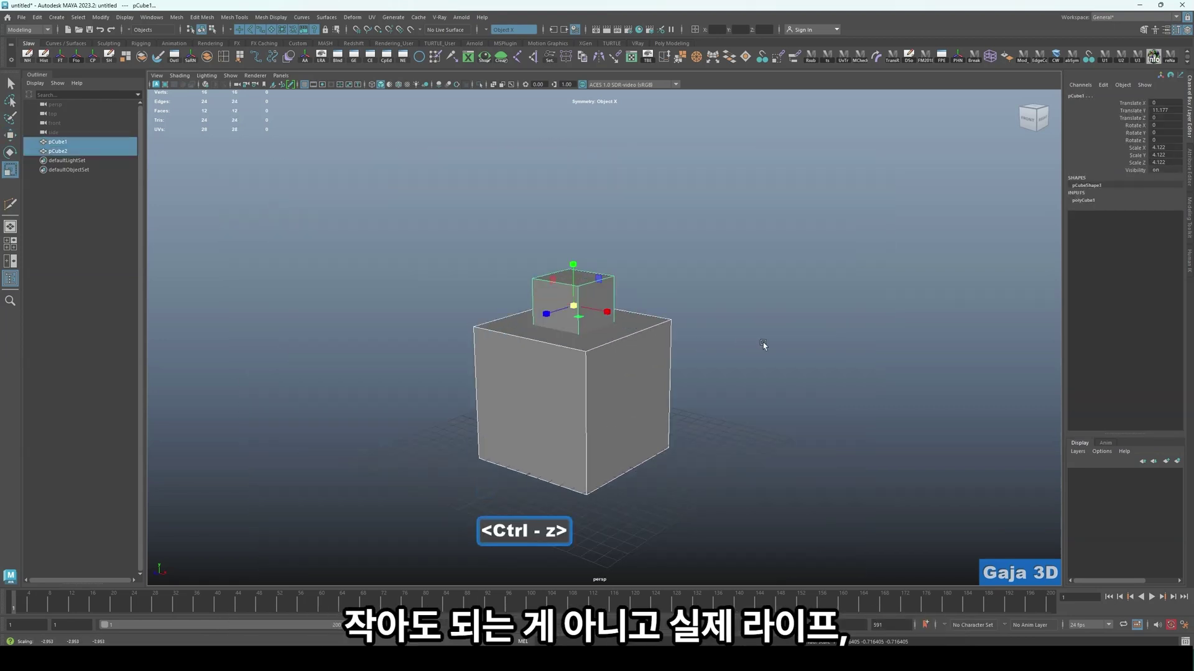
key(ctrl+z)
key(ctrl+z)
key(ctrl+z)
key(ctrl+z)
key(ctrl+z)
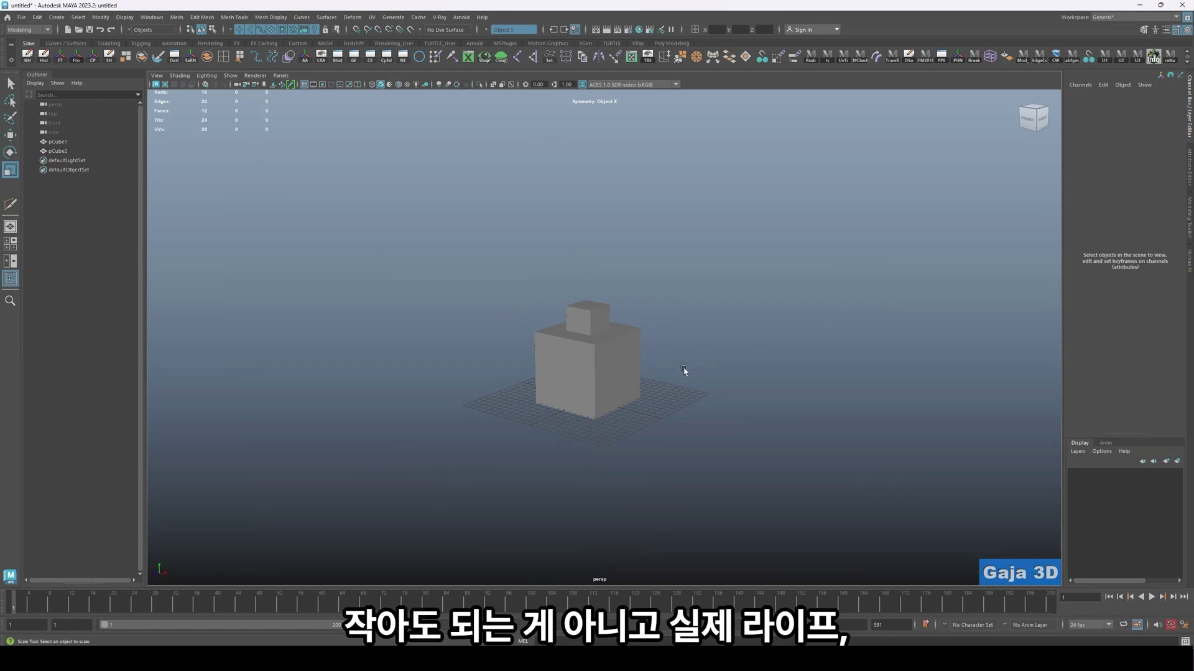
alt+right_drag(684, 370, 714, 345)
alt+middle_drag(714, 346, 694, 383)
mouse_move(695, 383)
alt+mouse_down()
mouse_move(700, 365)
mouse_move(679, 374)
mouse_move(692, 378)
alt+mouse_up()
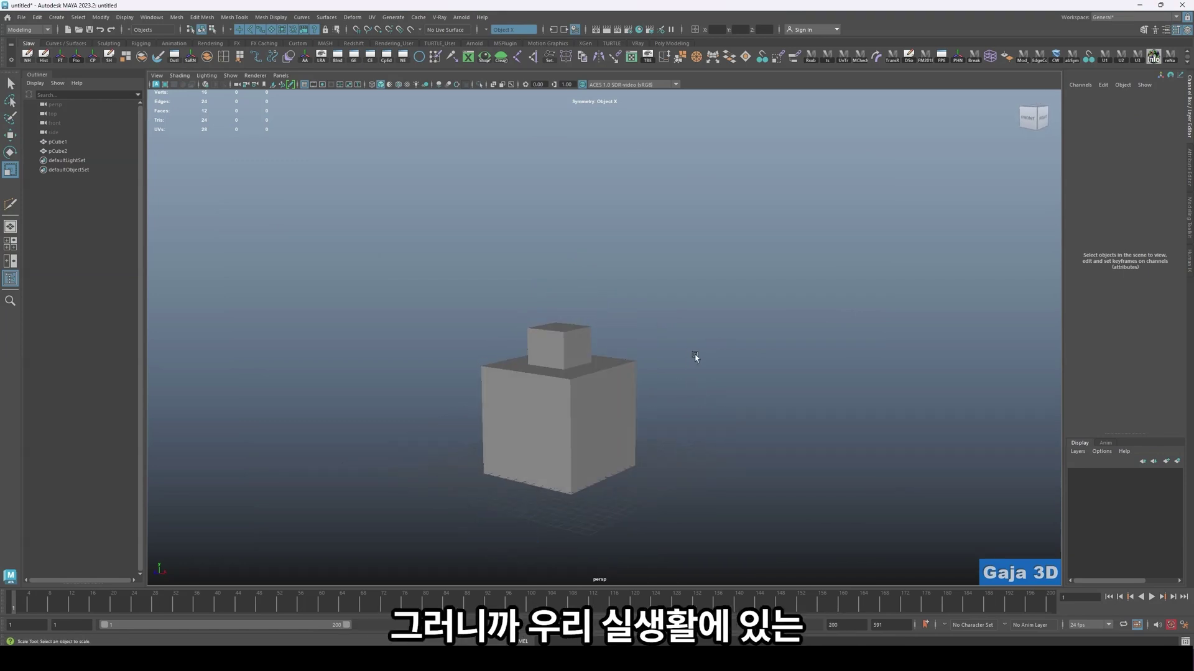
click(593, 408)
click(563, 345)
click(683, 422)
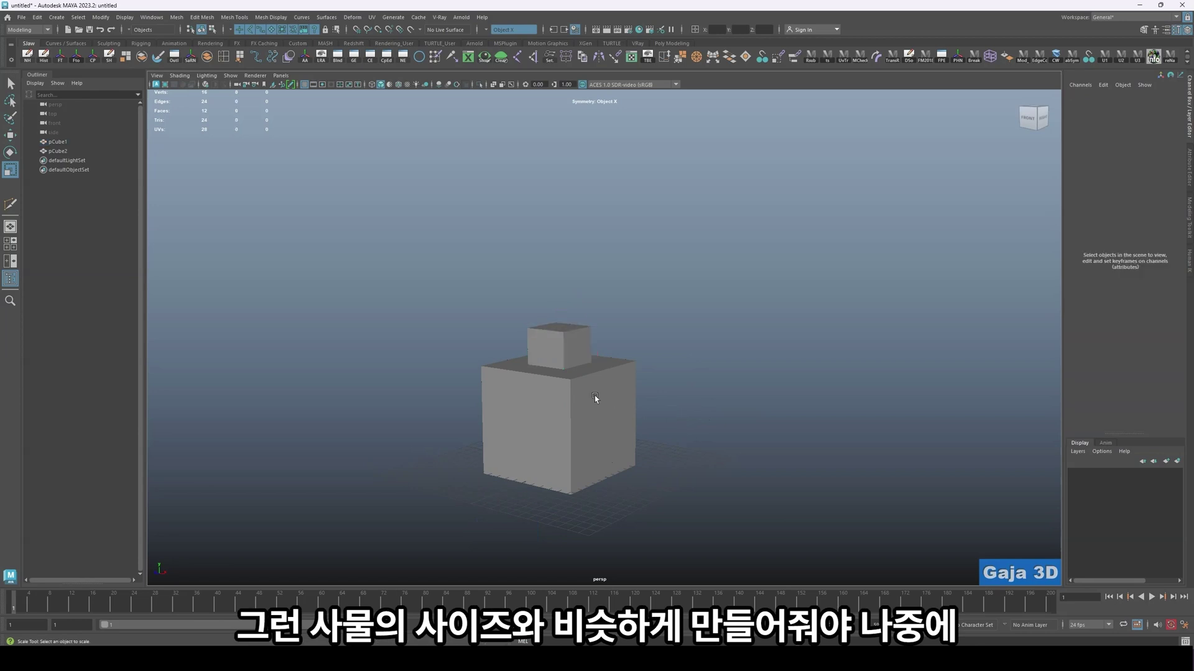
click(594, 396)
click(562, 351)
click(556, 368)
click(553, 373)
click(633, 436)
click(580, 422)
click(734, 460)
drag(398, 414, 761, 499)
click(660, 438)
drag(744, 401, 467, 461)
click(463, 449)
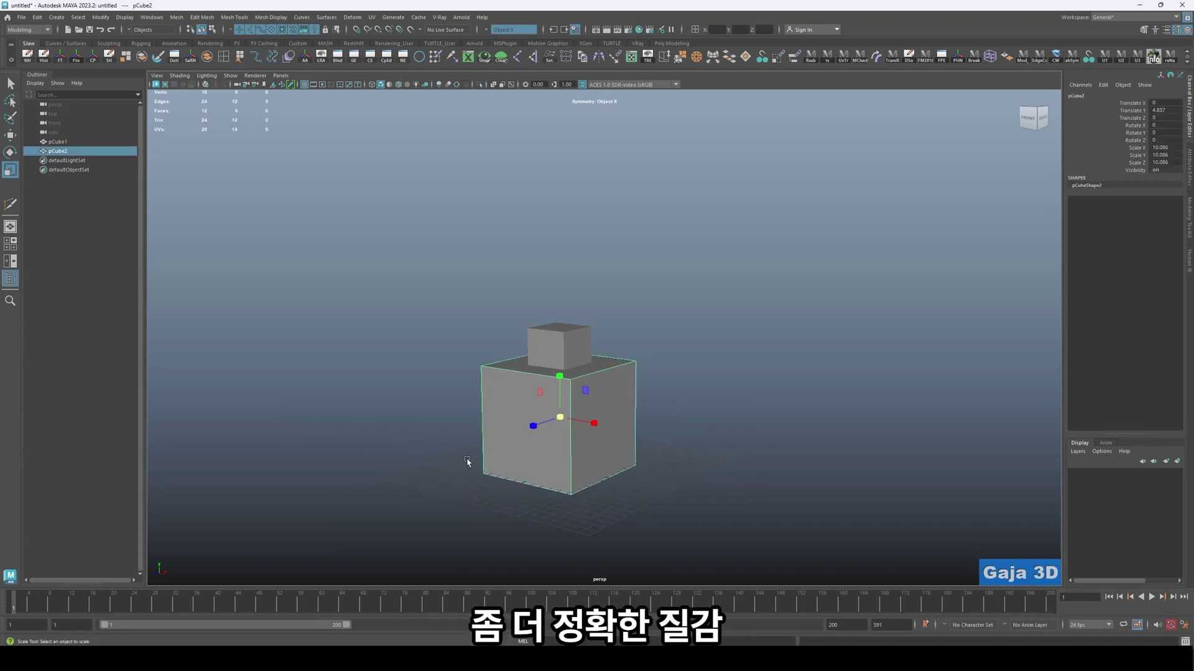
click(467, 462)
click(569, 347)
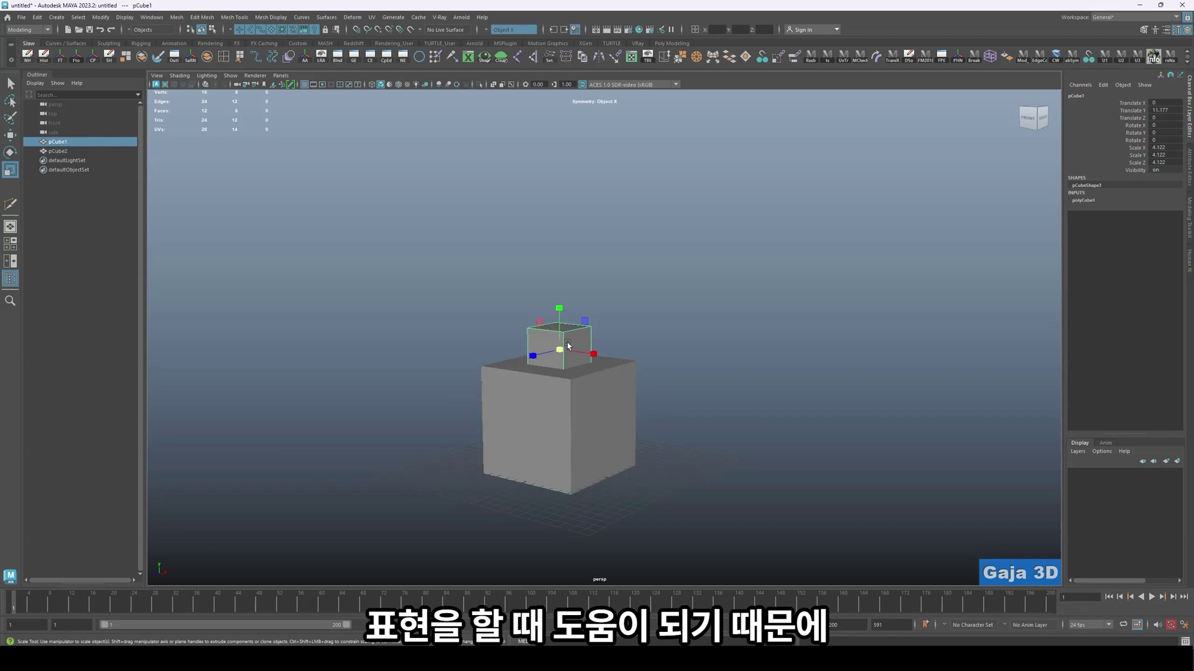
click(679, 413)
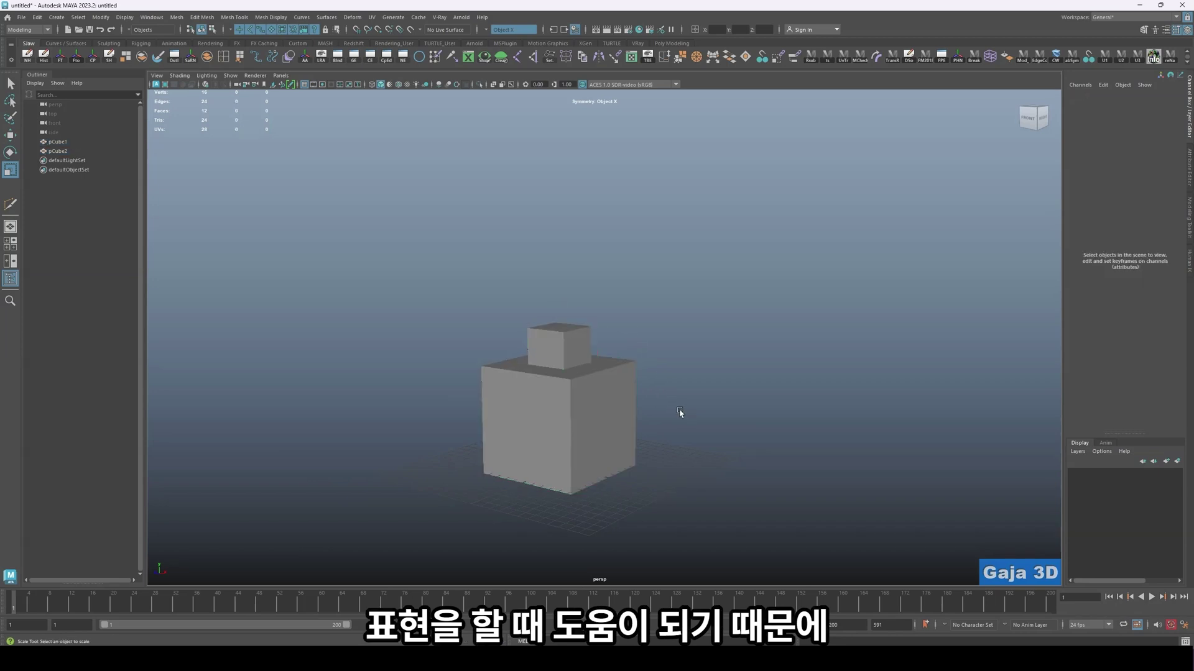
click(567, 350)
click(570, 418)
key(w)
click(703, 477)
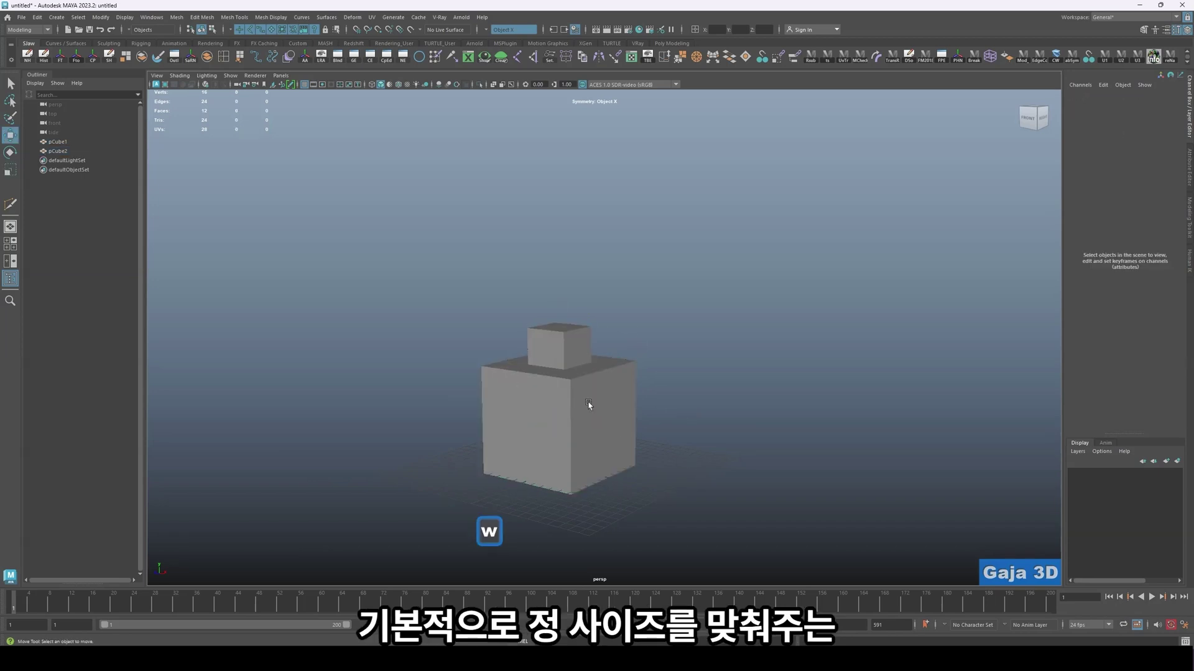
click(570, 333)
click(579, 431)
click(779, 400)
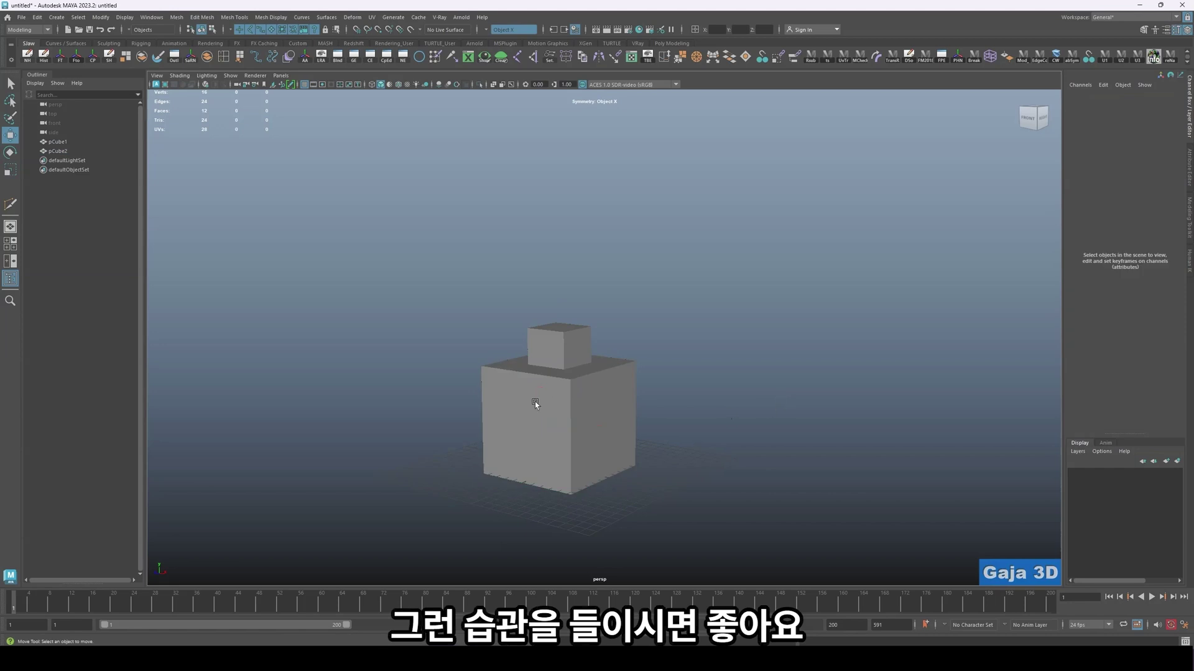
click(535, 404)
click(844, 420)
- Create another polygon cube and move it along X to about 12.5, beside the body cube
shift+right_drag(762, 363, 758, 382)
key(w)
key(e)
key(w)
middle_drag(623, 496, 754, 520)
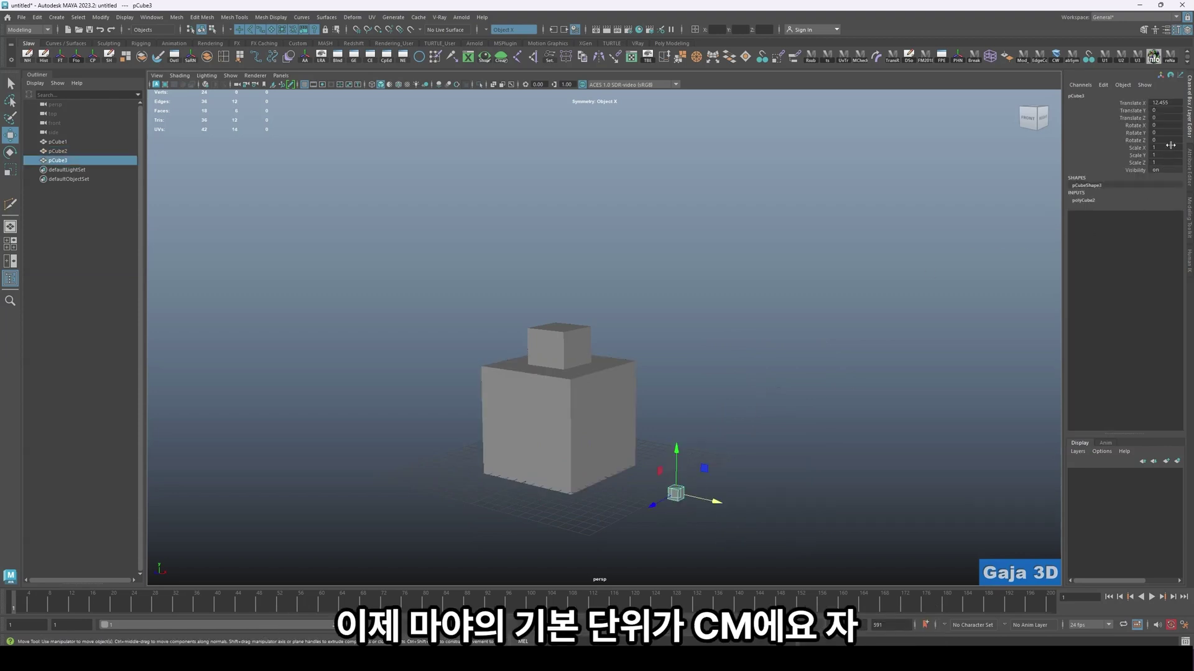
- Set the new cube's scale to 55 on X, Y and Z as a size reference
double_click(1170, 147)
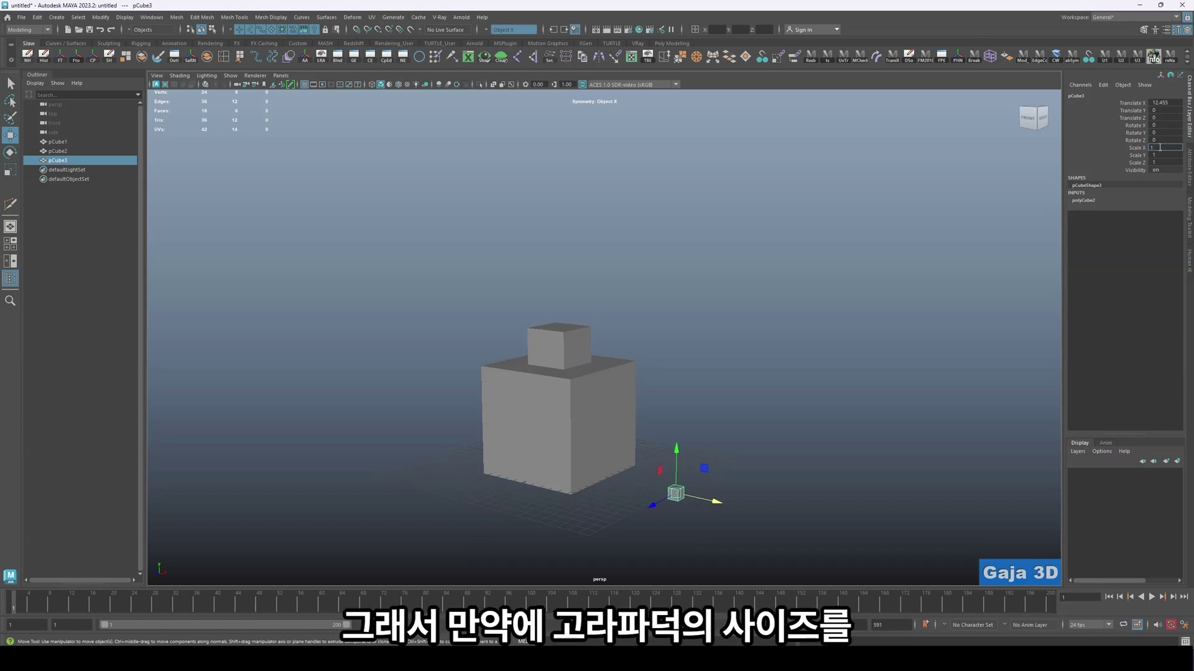
double_click(1161, 163)
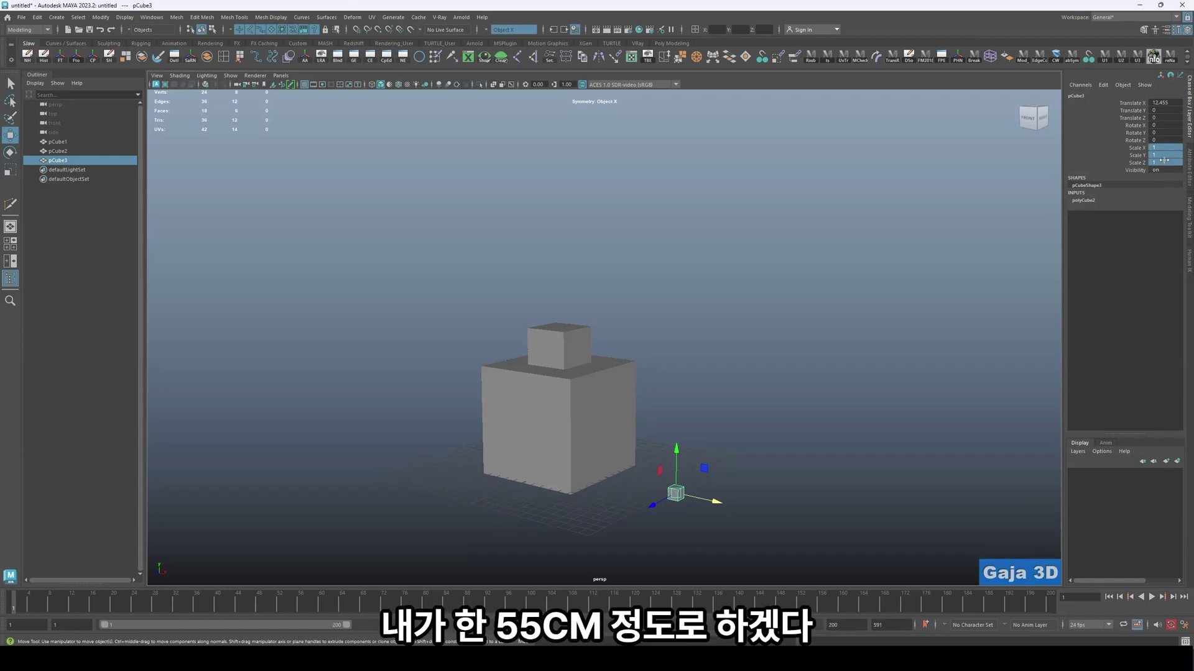
text(55)
key(Return)
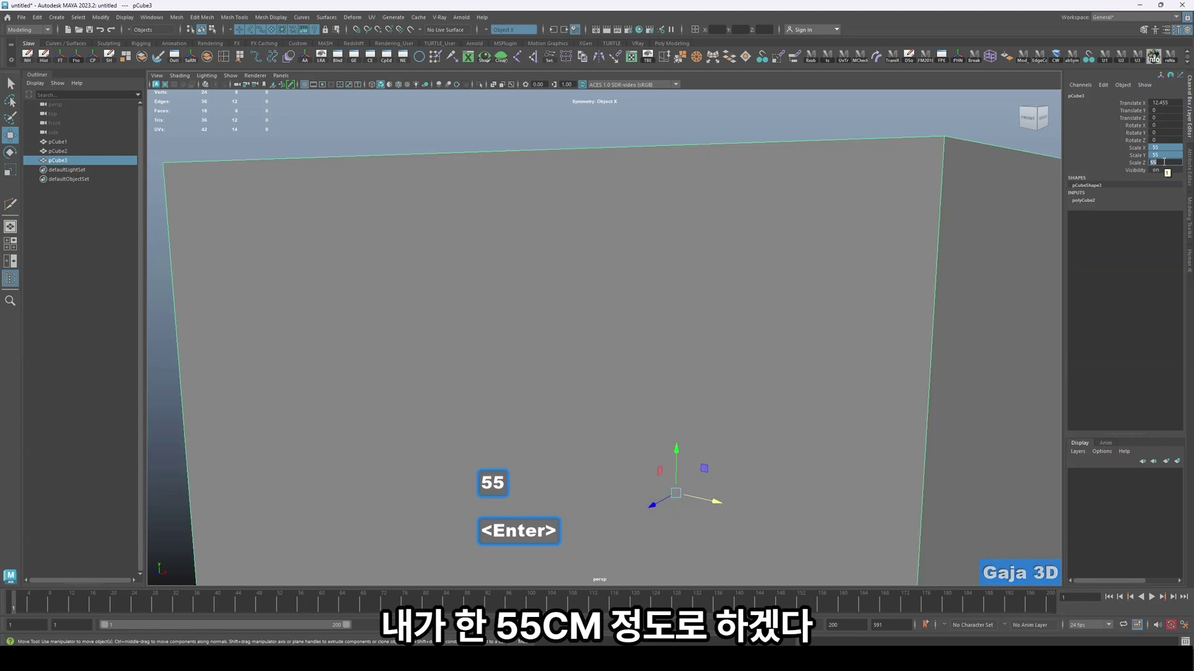
scroll(664, 335, down, 5)
key(w)
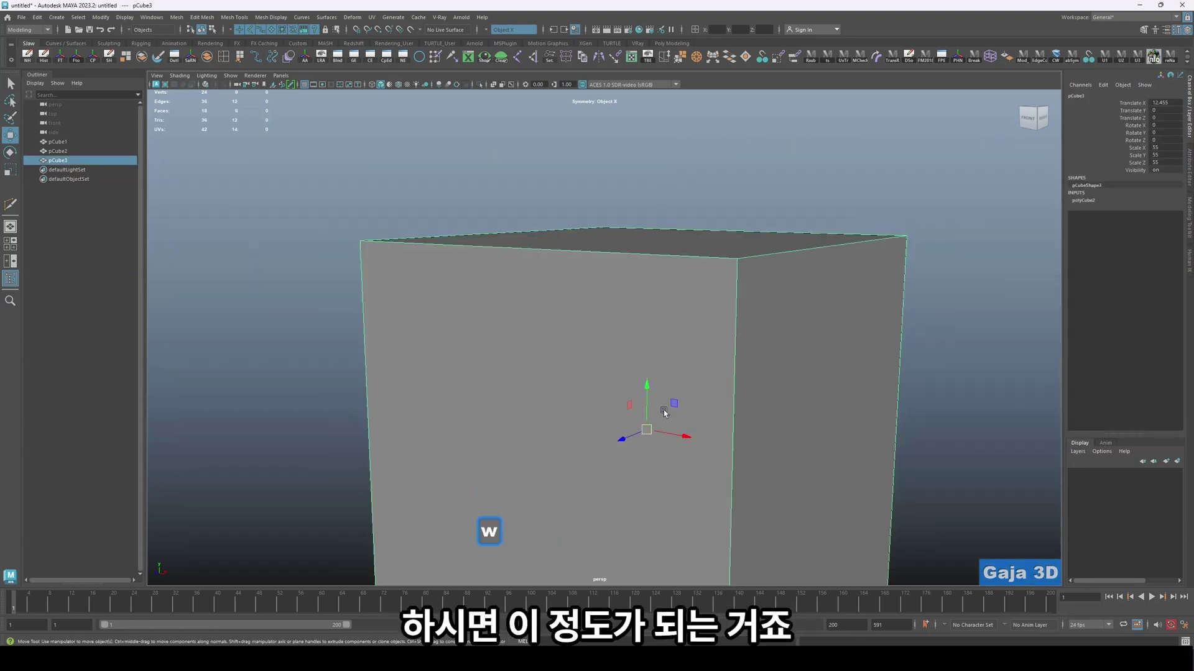
- Move the 55-unit reference cube to about 45.4 on X and 25.7 on Y, clear of the head and body cubes
drag(678, 401, 916, 232)
scroll(799, 286, down, 5)
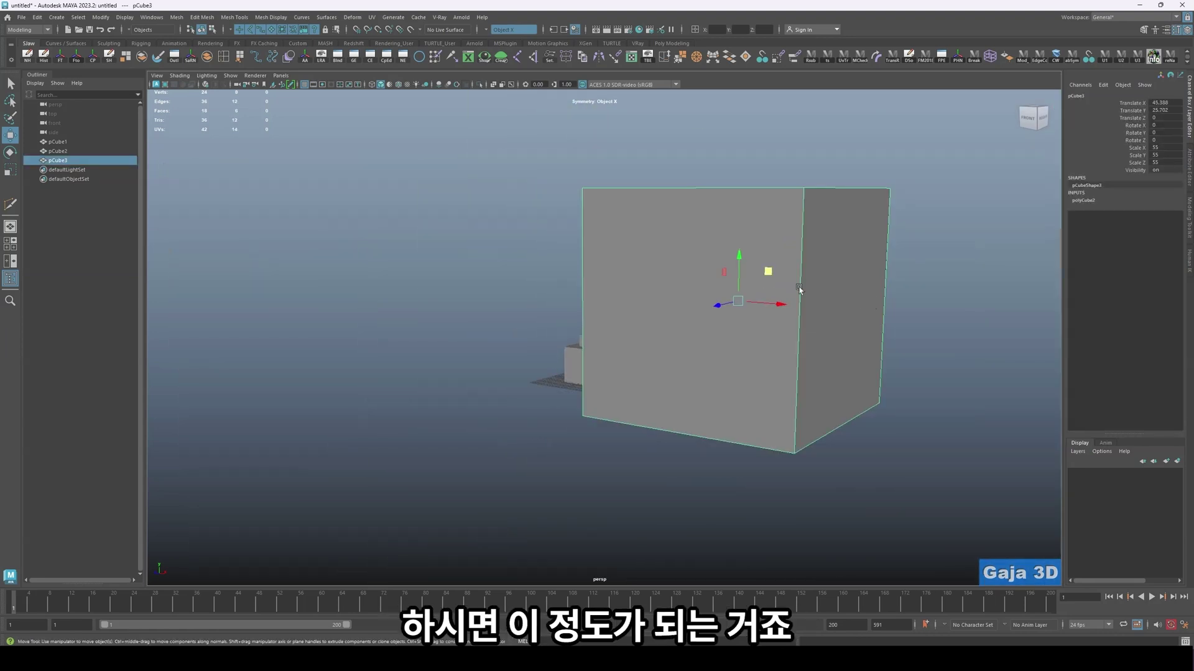
scroll(784, 312, down, 2)
alt+drag(715, 278, 793, 285)
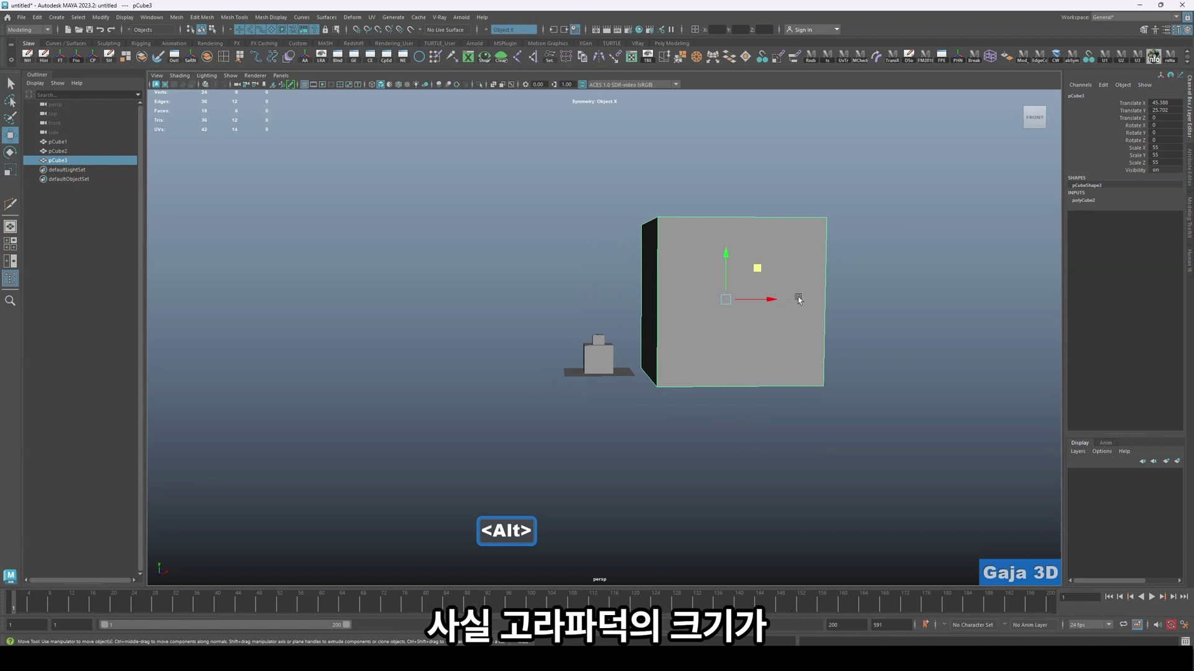
click(554, 333)
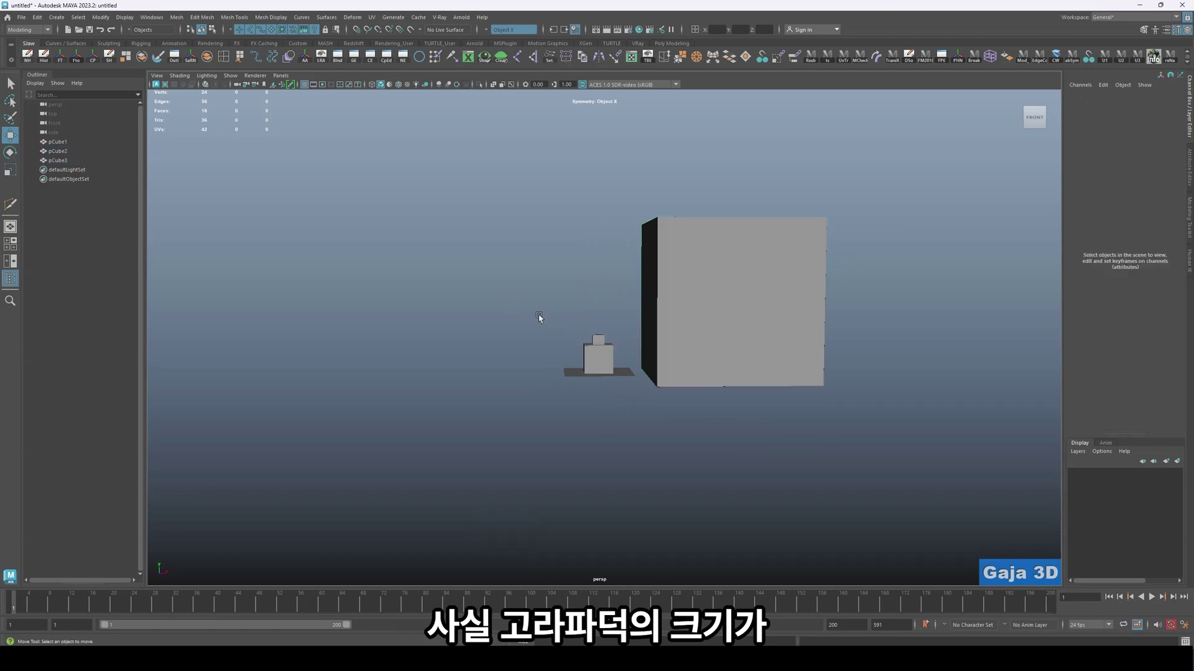
- Enlarge the head cube uniformly and raise it toward the top of the reference cube
drag(538, 316, 607, 372)
key(q)
click(599, 306)
click(599, 340)
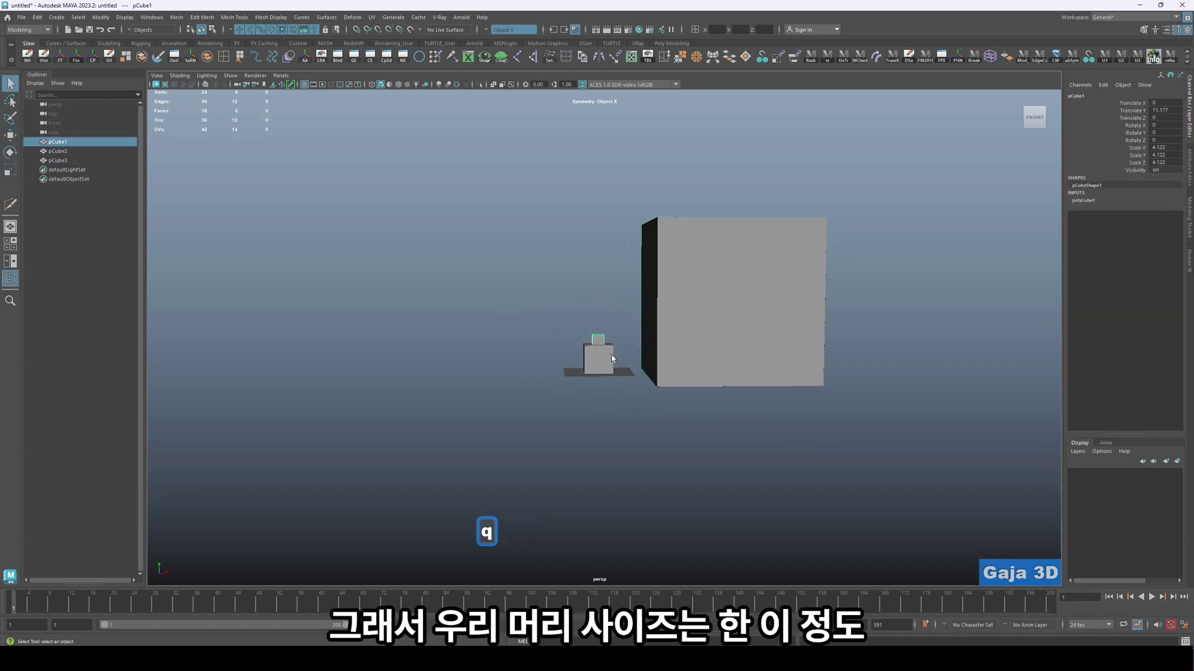
key(w)
drag(600, 304, 648, 394)
key(r)
key(w)
key(r)
- Snap the body cube's pivot to its base and scale the cube uniformly to about 32.7
click(601, 368)
key(w)
key(d)
key(v)
key(w)
key(r)
- Fit the head cube on top of the body cube at a scale of about 23.6 and about 39.8 on Y
click(618, 267)
key(w)
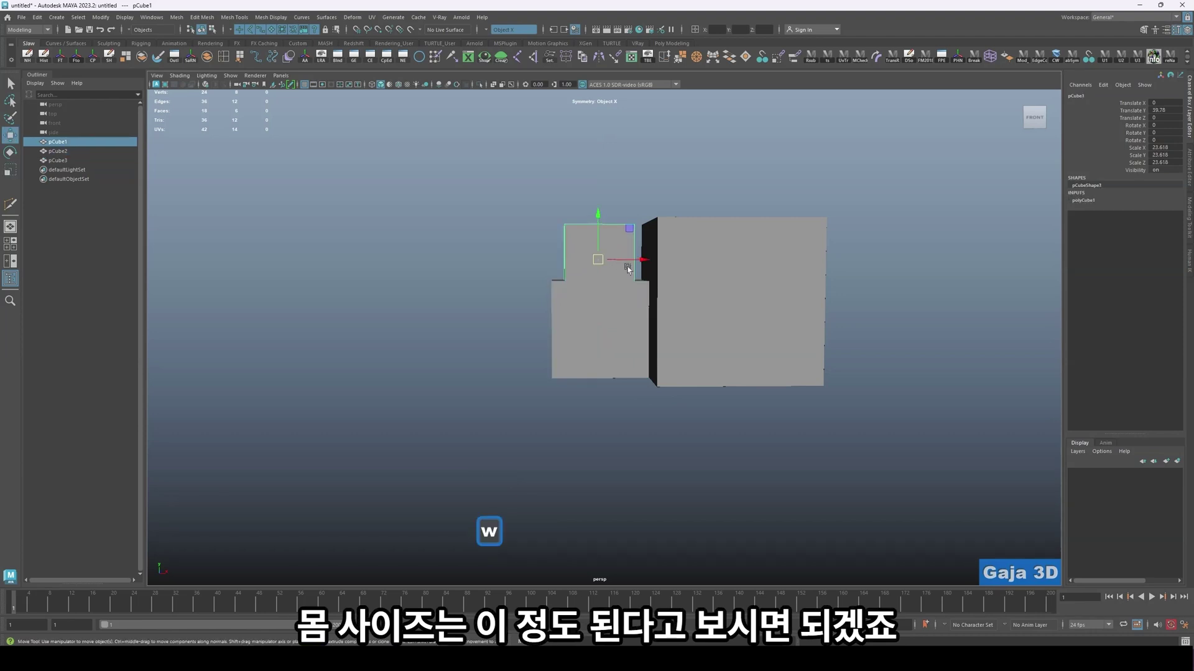
- Narrow the reference cube into a slim full-height bar beside the blockout, and compare the body cube with the Psyduck reference image
alt+drag(625, 268, 629, 353)
click(755, 249)
alt+drag(836, 297, 615, 346)
key(w)
key(r)
click(764, 298)
click(615, 346)
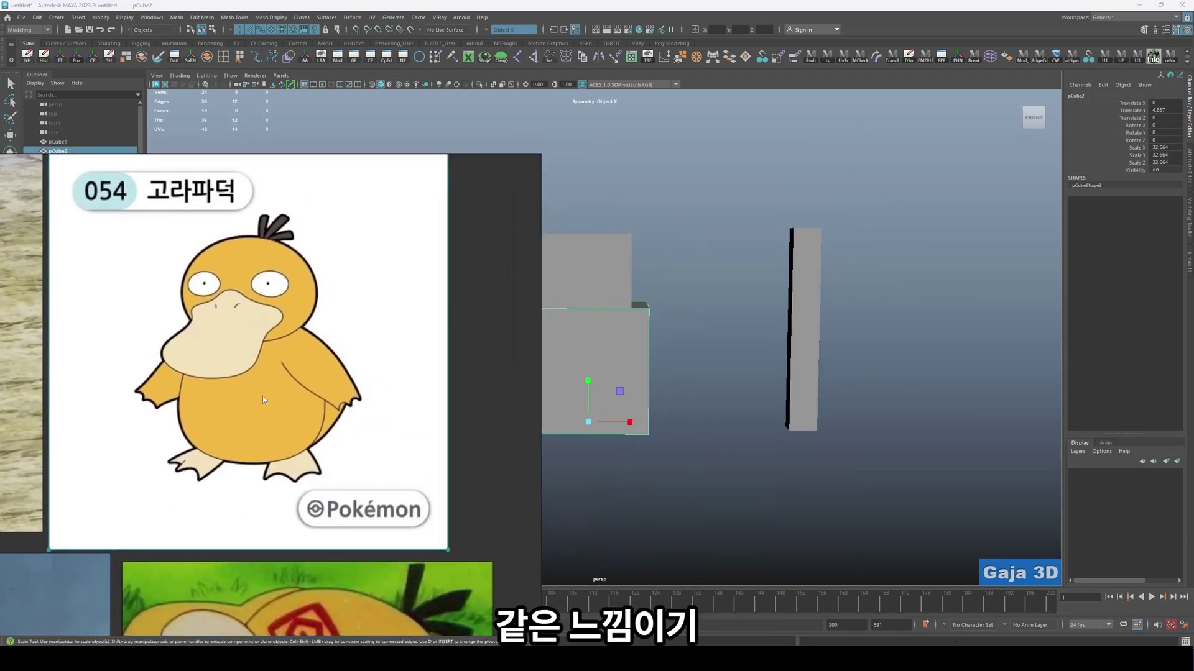
click(734, 318)
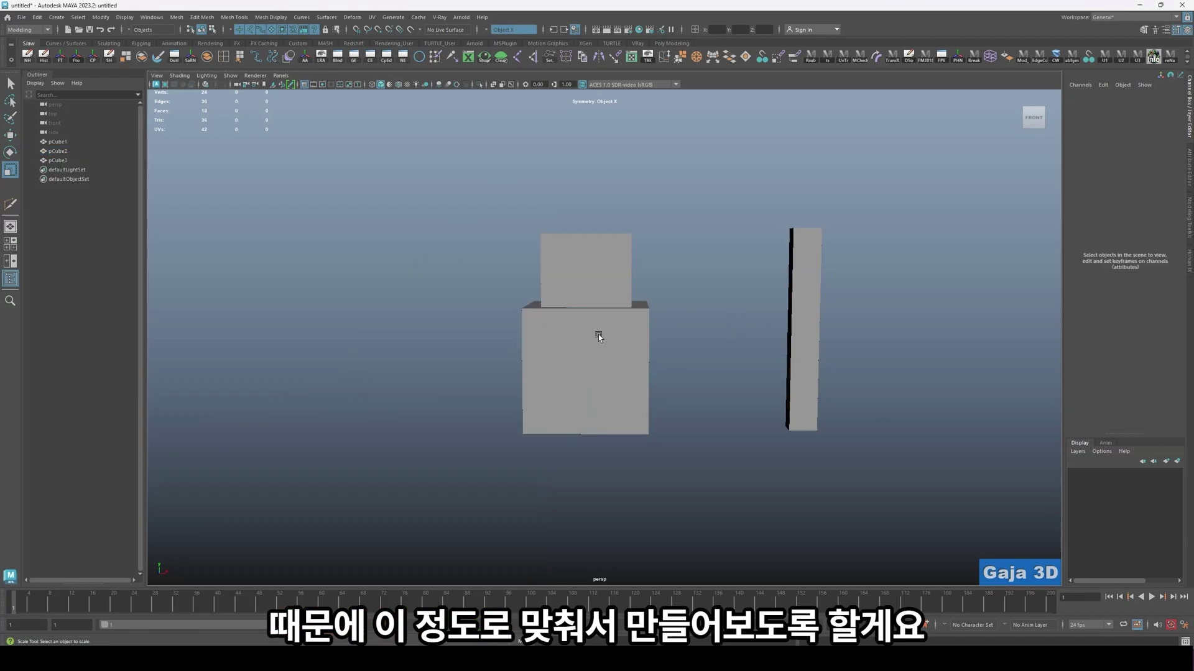
- Edit the body cube's pivot and move it well outside the cube on the negative X side
alt+drag(676, 322, 647, 330)
alt+right_drag(647, 329, 649, 360)
alt+middle_drag(625, 344, 621, 358)
click(613, 404)
key(w)
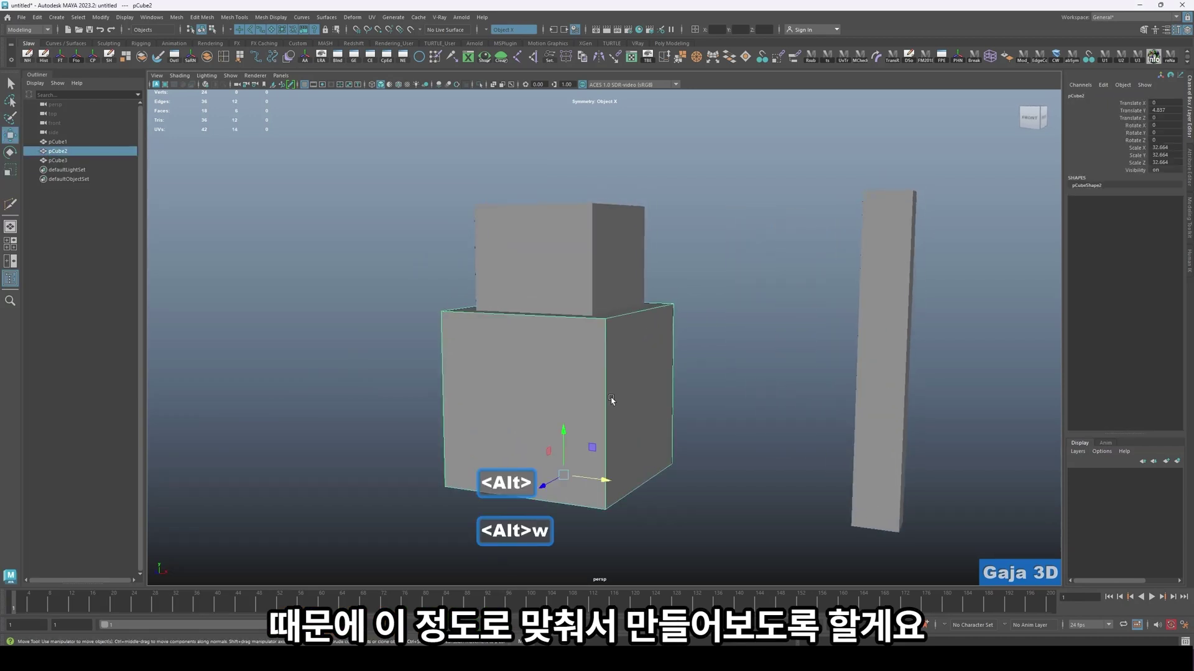
scroll(677, 383, down, 4)
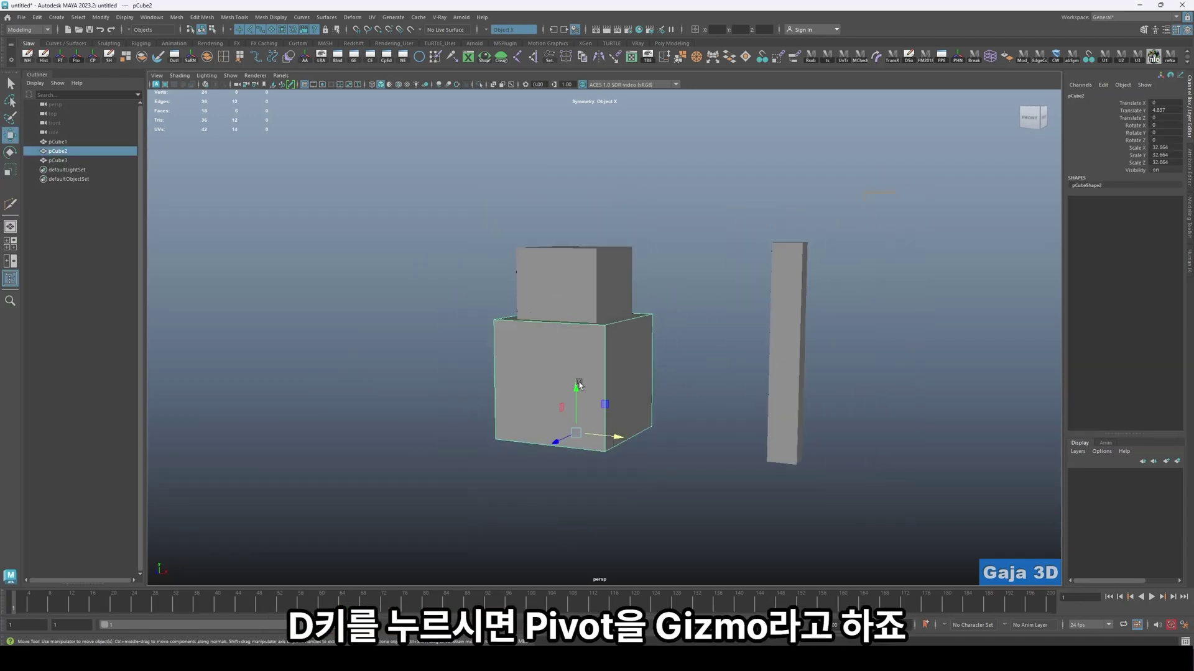
key(d)
drag(575, 369, 563, 331)
alt+drag(683, 405, 724, 407)
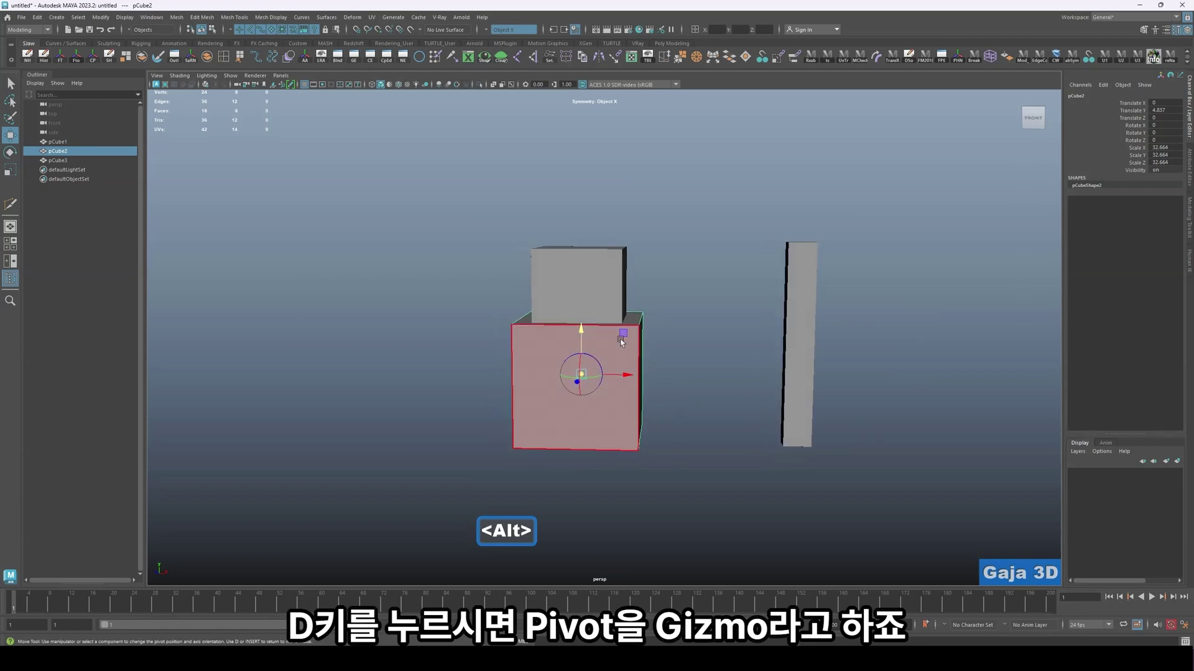
drag(623, 337, 445, 363)
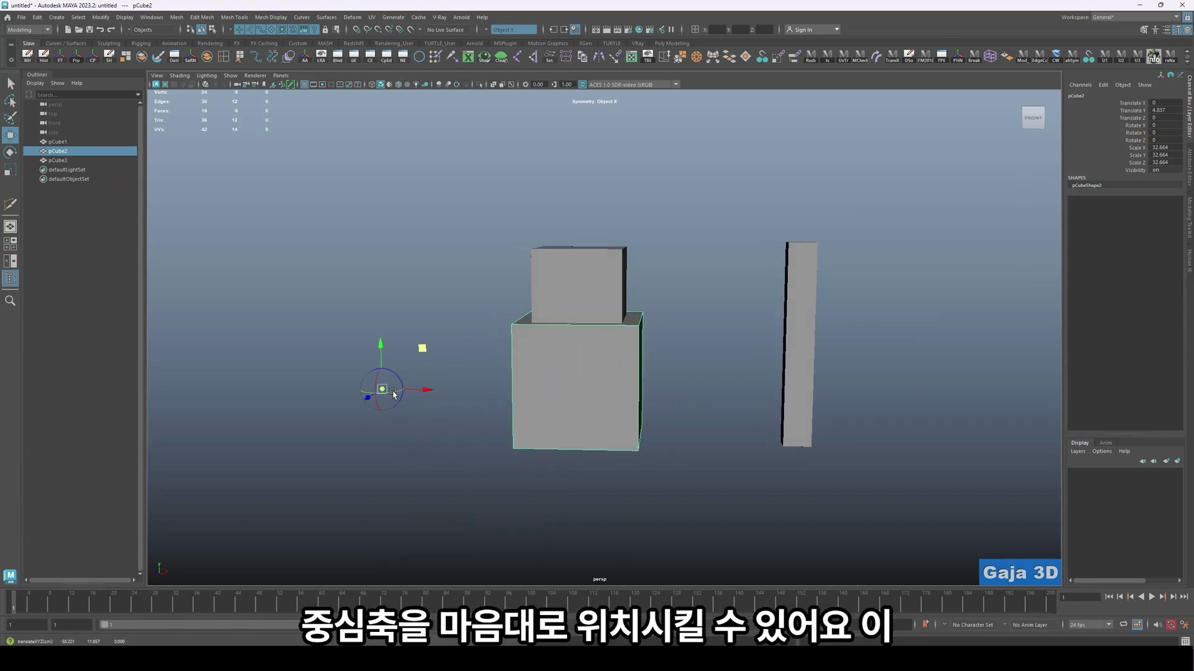
mouse_move(421, 348)
middle_down()
mouse_move(565, 357)
mouse_move(578, 373)
mouse_move(499, 377)
mouse_move(434, 331)
middle_up()
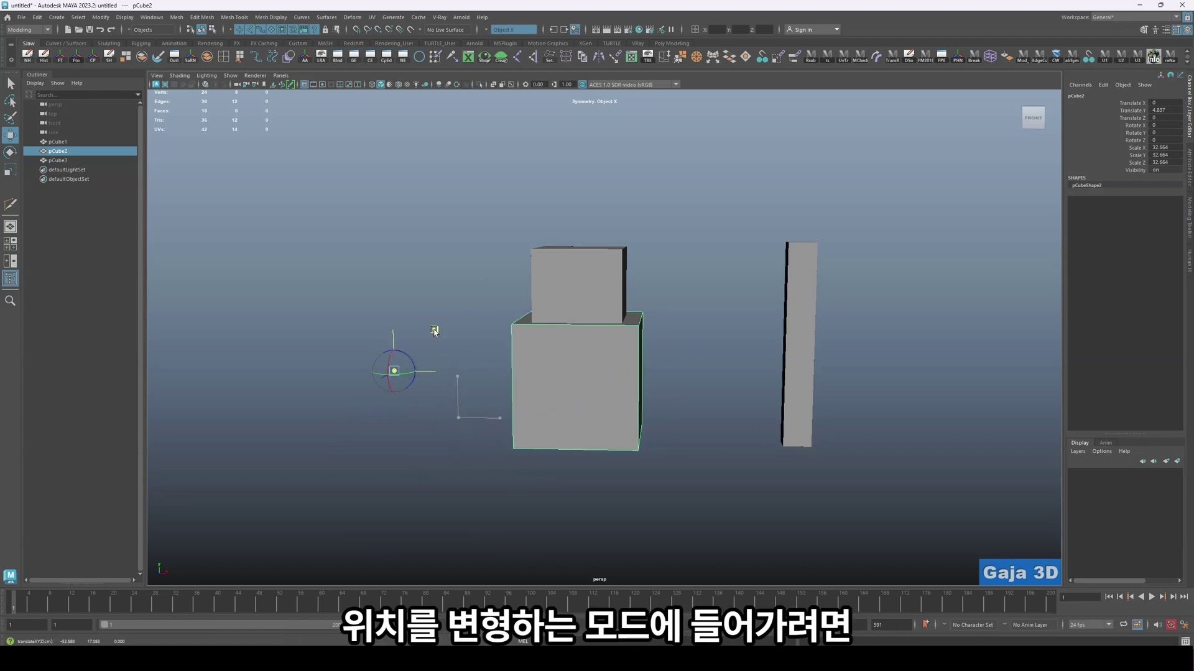
alt+drag(410, 356, 390, 386)
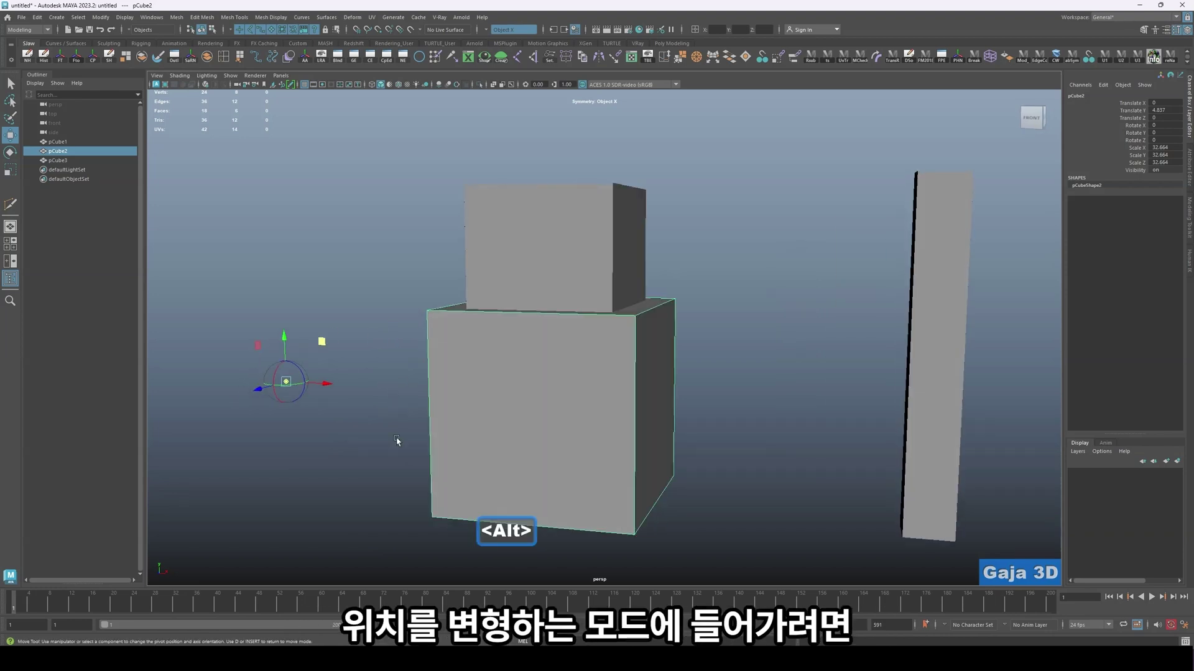
- Try moving the body cube with its displaced pivot, and undo the move
key(d)
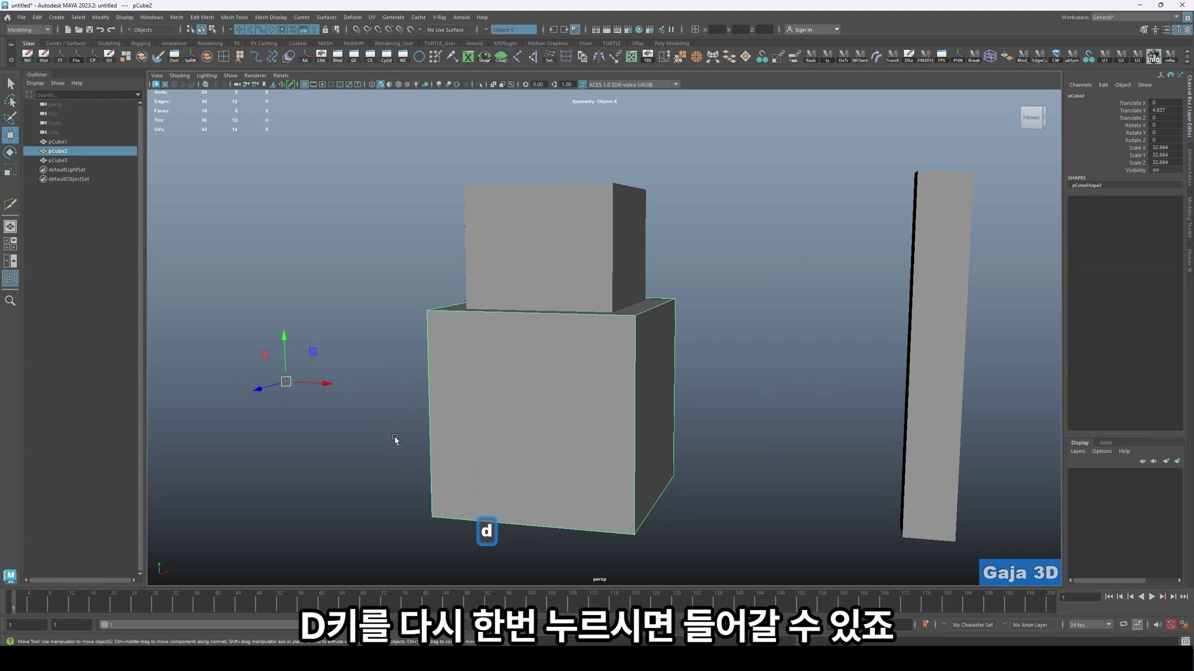
drag(314, 352, 423, 392)
key(ctrl+z)
- Move the body cube's pivot across to the positive X side of the cube and leave pivot editing
key(d)
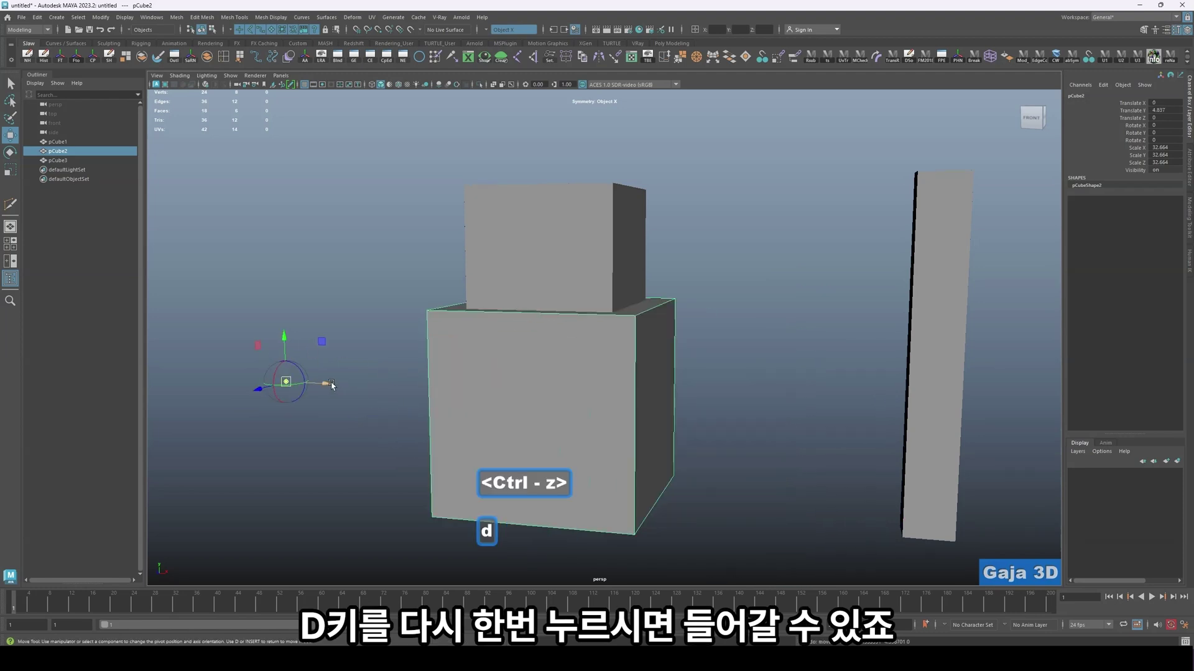
drag(329, 384, 733, 406)
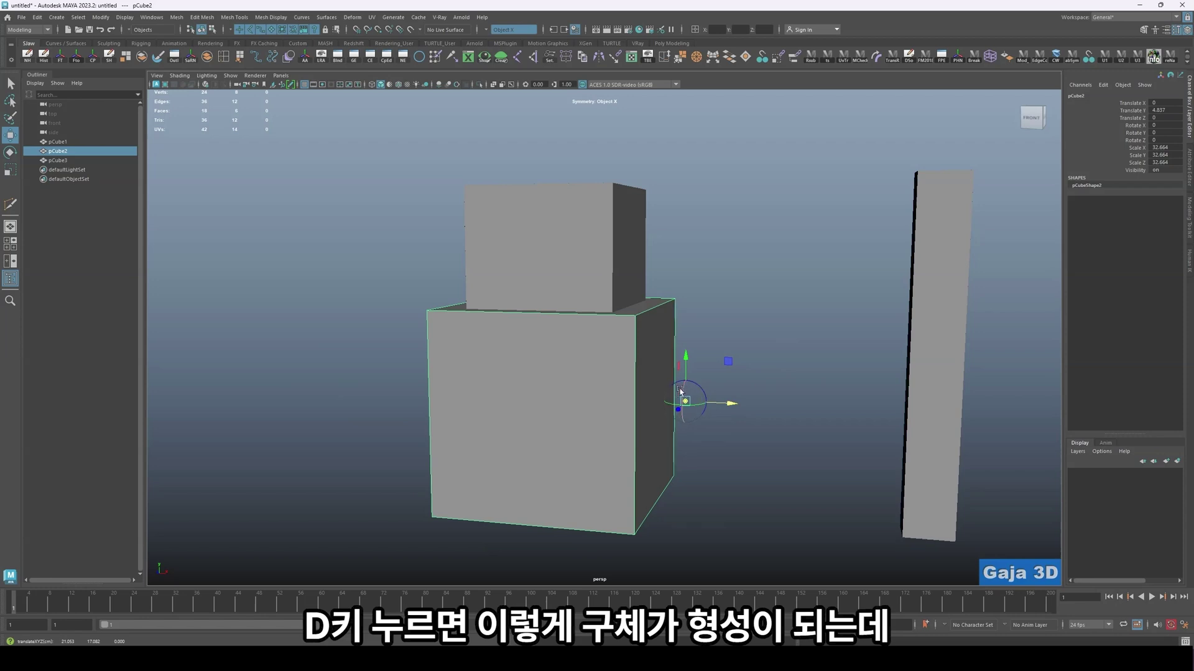
drag(729, 366, 714, 505)
key(d)
key(d)
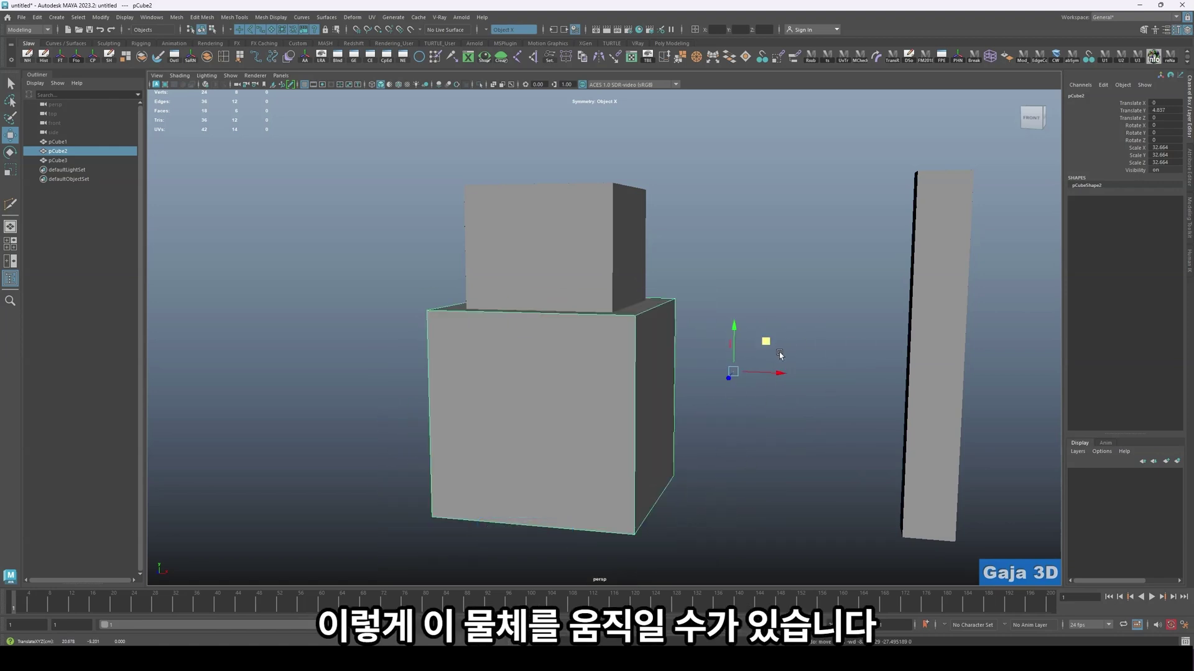
- Center the body cube's pivot and snap it vertically to the cube's bottom vertices
click(104, 59)
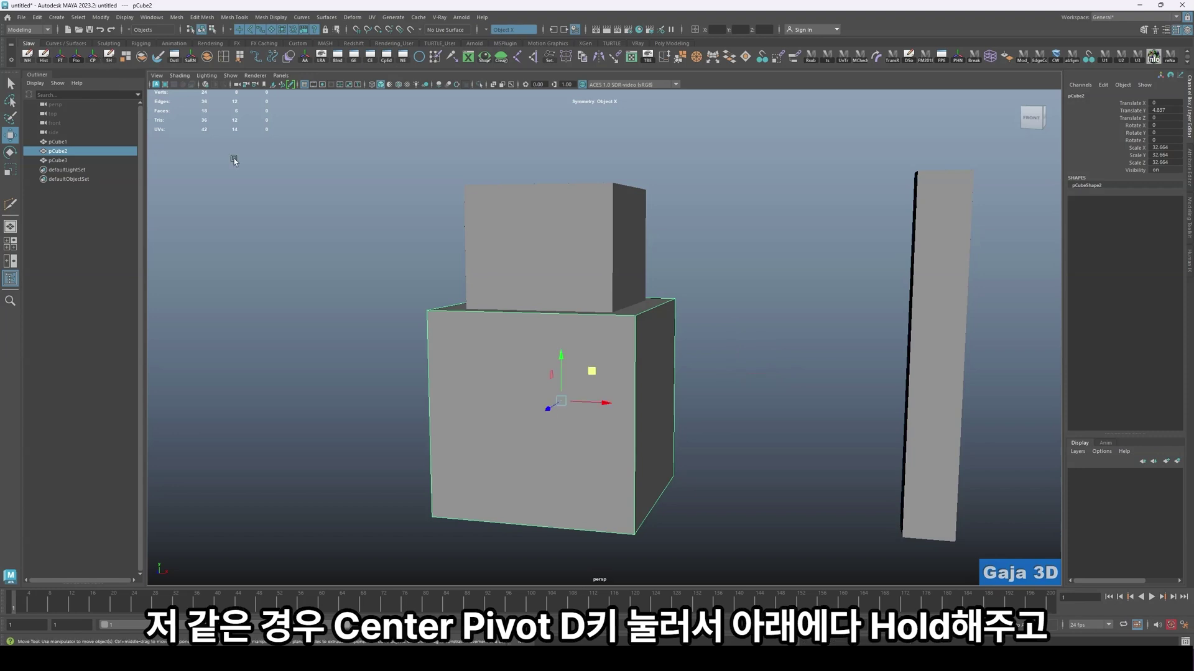
key(d)
key(v)
drag(562, 355, 641, 537)
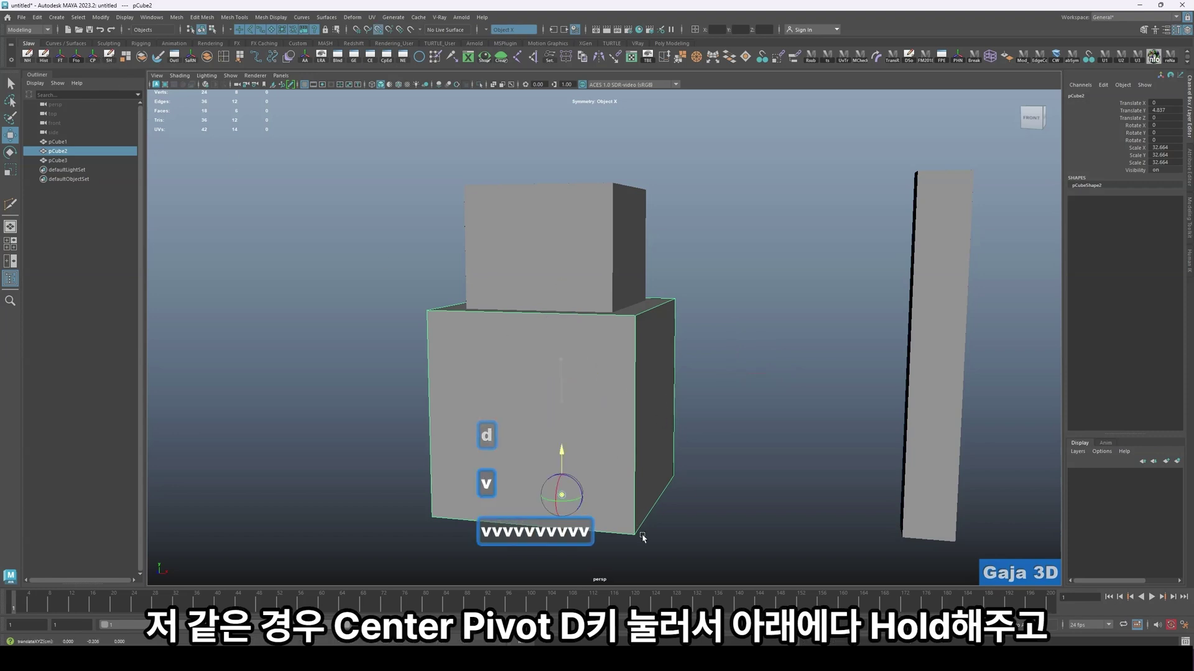
key(w)
- Try scaling the body cube uniformly from its bottom pivot, and undo the scaling
alt+drag(680, 485, 722, 436)
key(r)
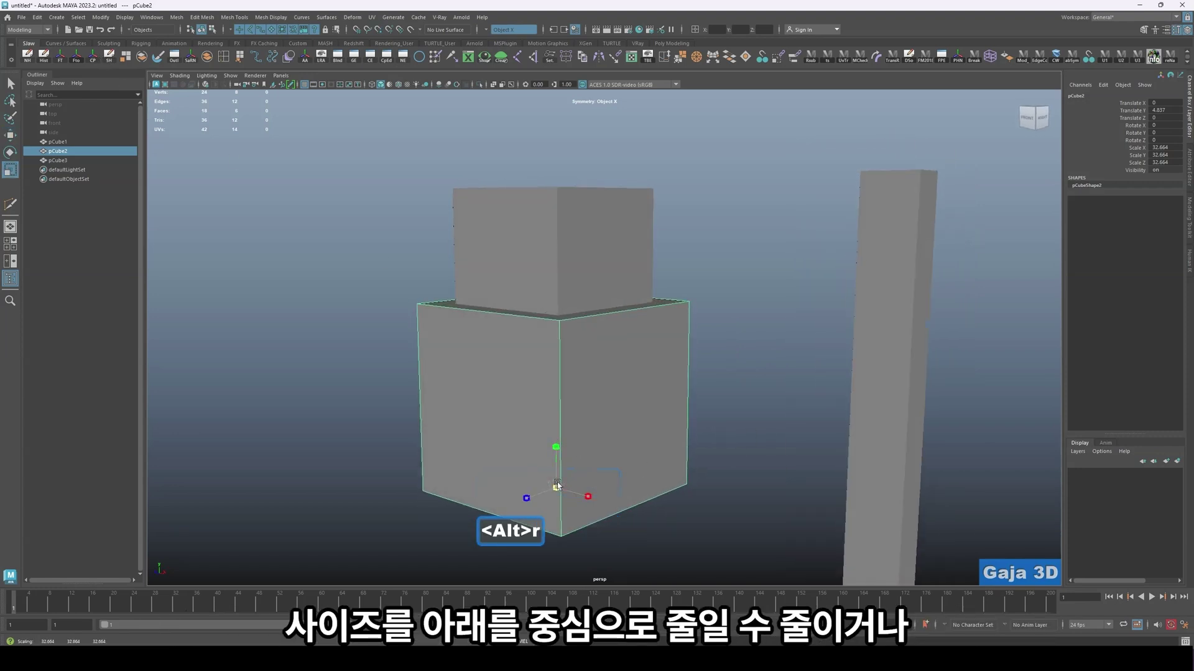
mouse_move(555, 487)
mouse_down()
mouse_move(496, 479)
mouse_move(652, 482)
mouse_move(478, 479)
mouse_move(569, 480)
mouse_up()
key(ctrl+z)
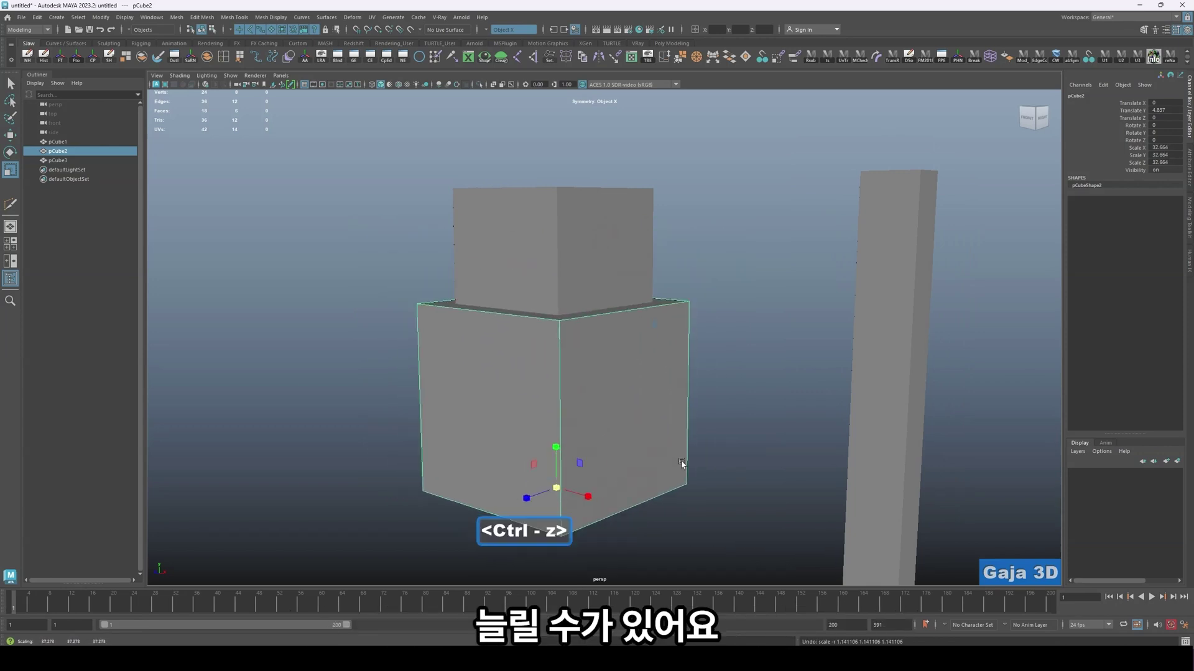
alt+drag(684, 466, 758, 465)
alt+right_drag(757, 466, 699, 468)
alt+drag(700, 467, 705, 481)
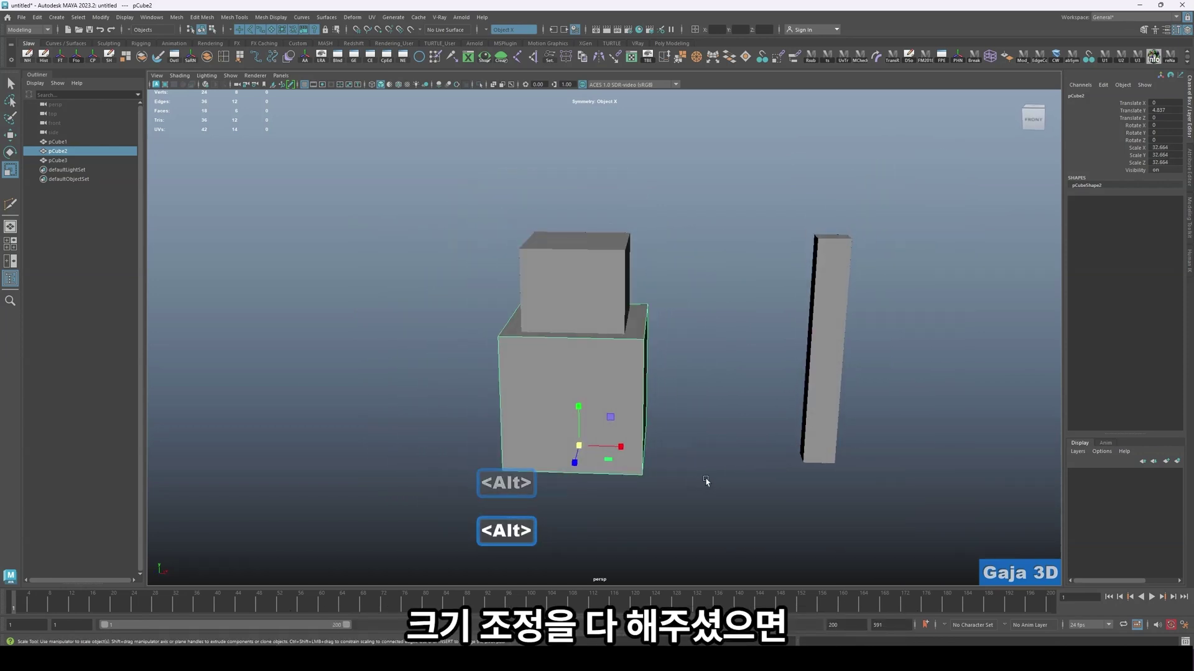
click(705, 481)
click(526, 289)
shift+click(600, 406)
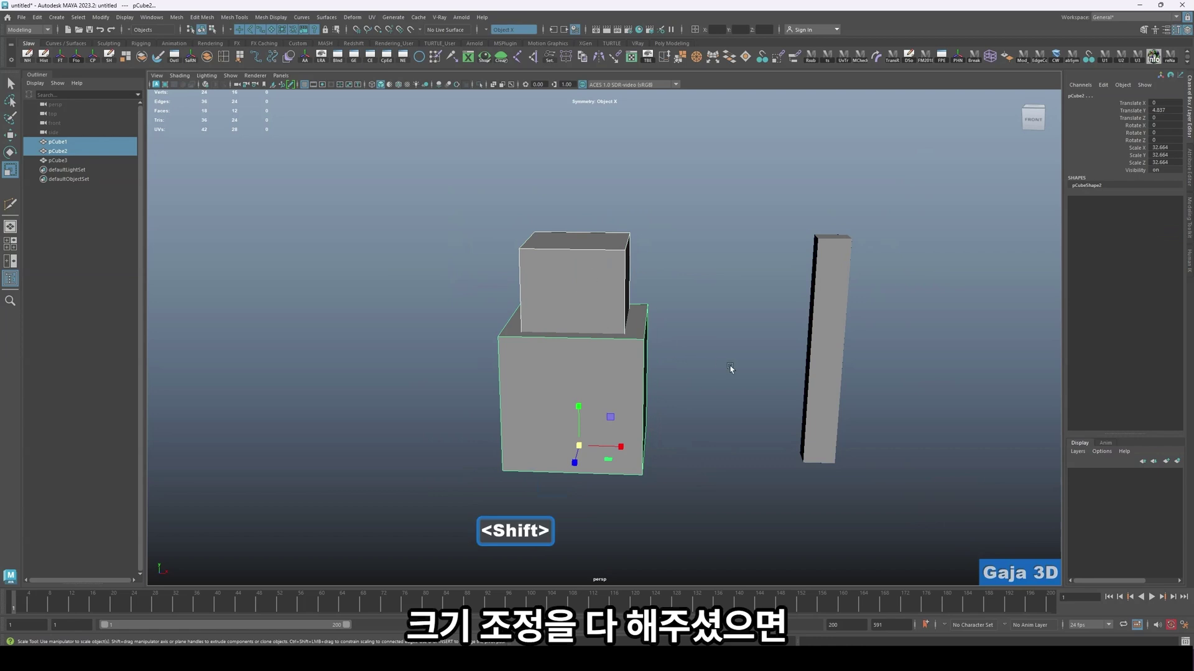
click(730, 369)
click(557, 286)
- Delete the body cube and undo the deletion
click(594, 403)
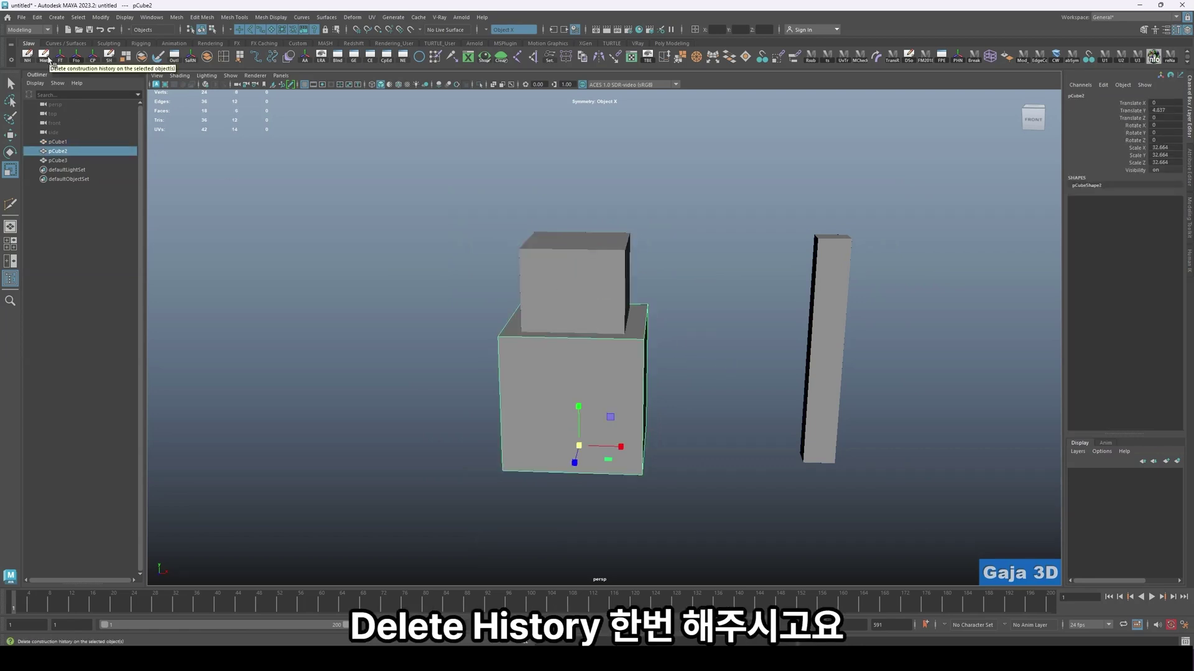
click(38, 17)
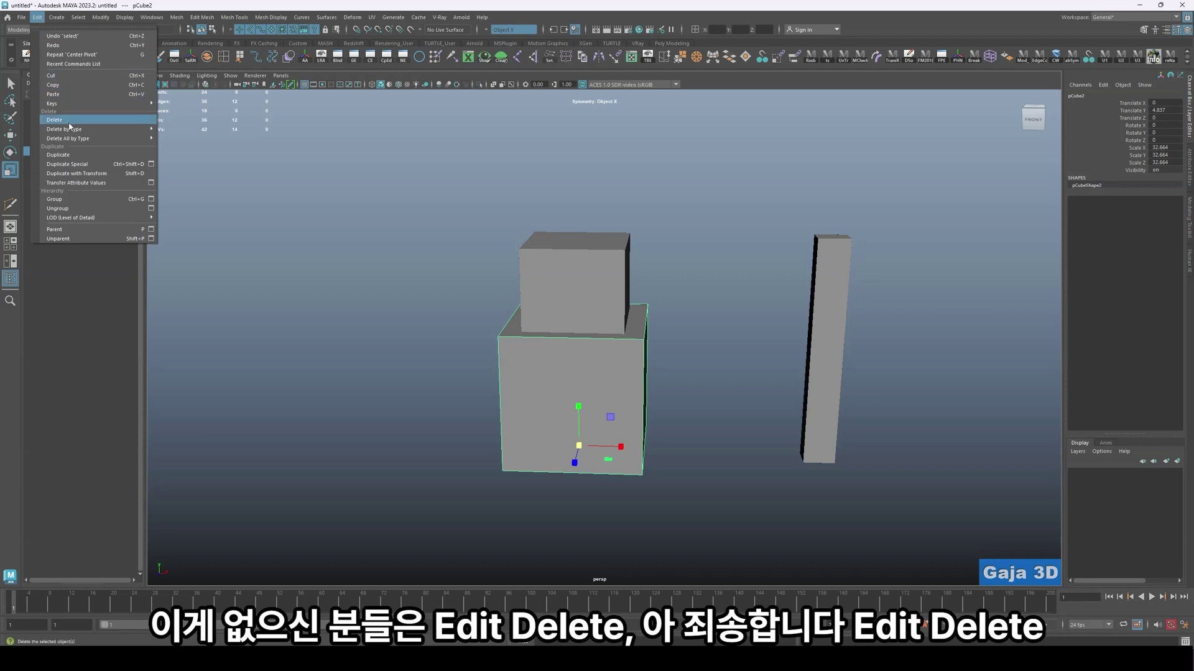
click(75, 124)
click(37, 17)
click(446, 193)
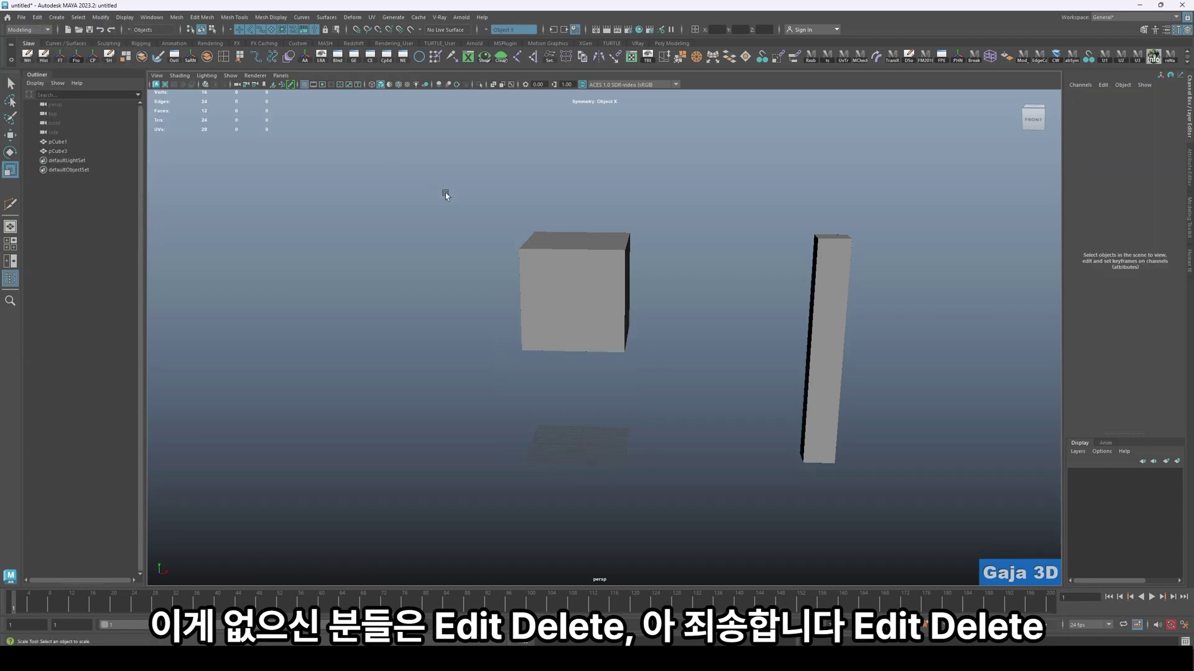
key(ctrl+z)
- Try deleting history by type without any cube selected
click(37, 17)
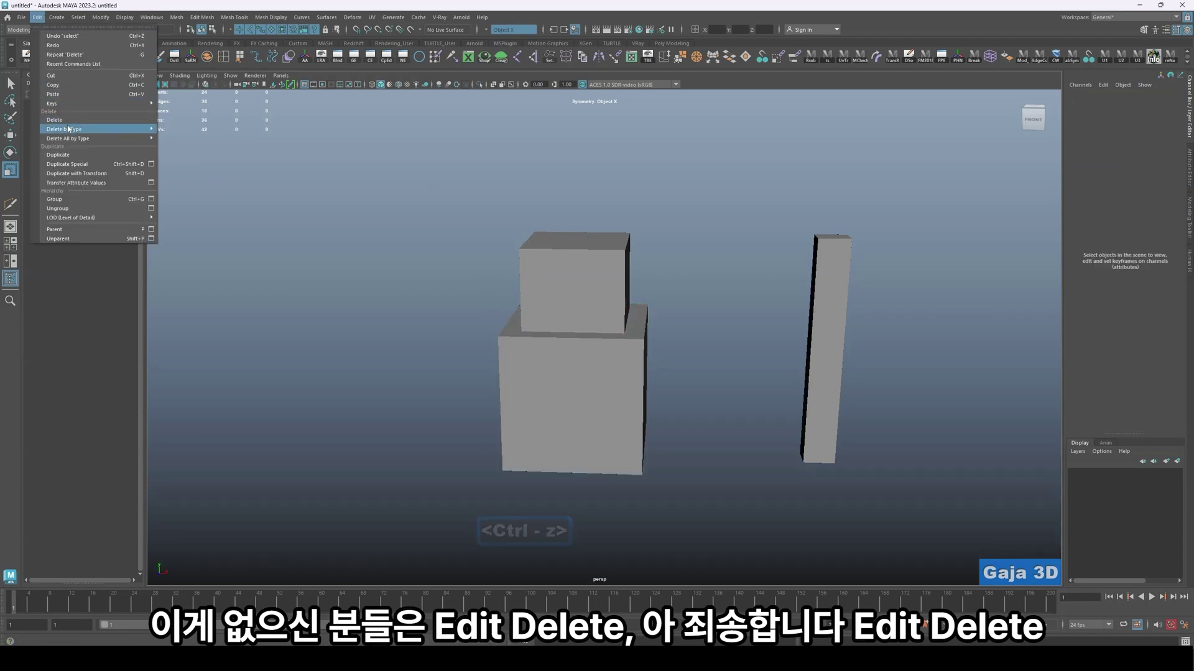
mouse_move(73, 131)
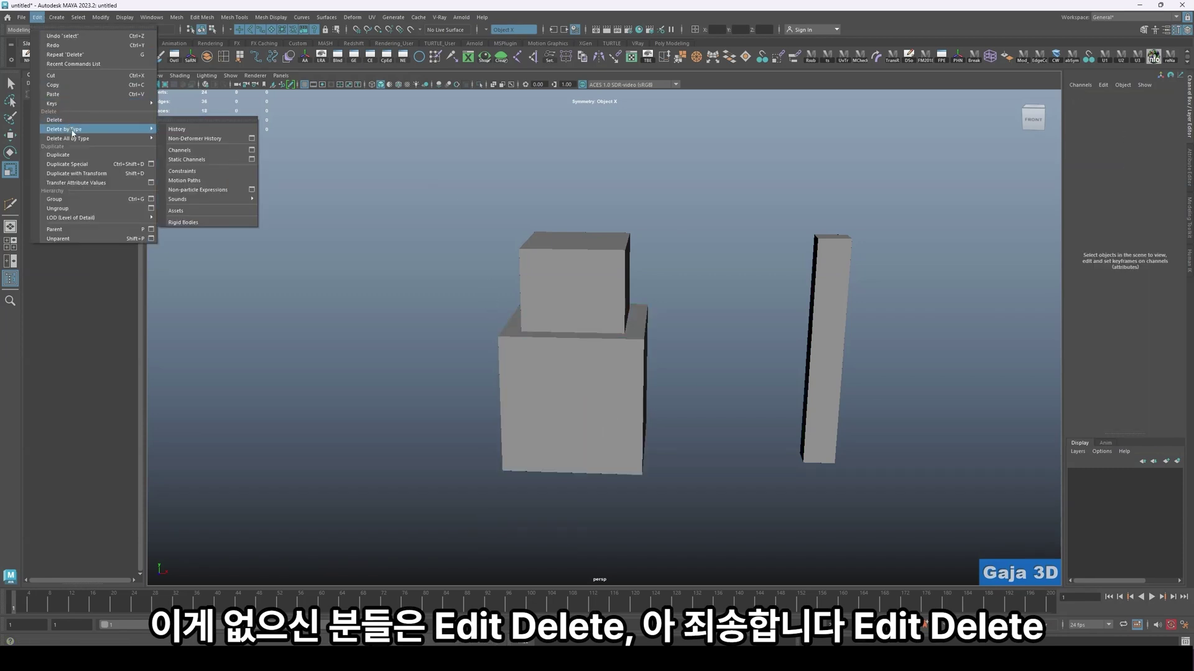
click(212, 131)
click(624, 362)
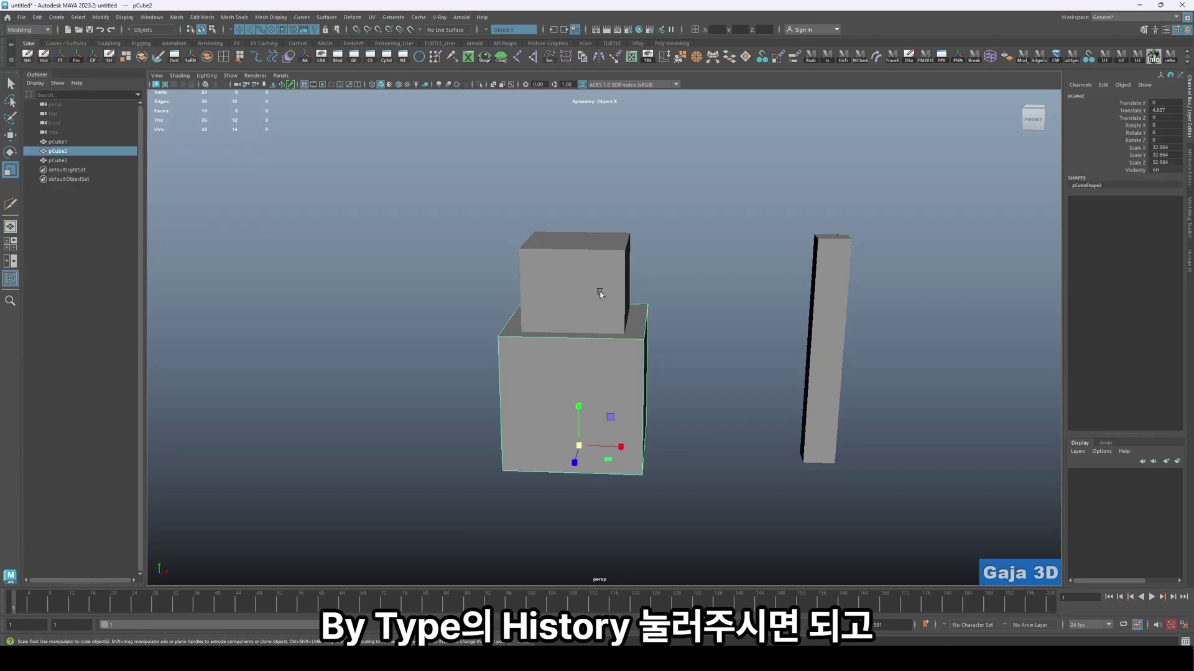
shift+click(600, 292)
click(679, 427)
- Select the head and body cubes together and delete their construction history
click(555, 359)
shift+click(566, 278)
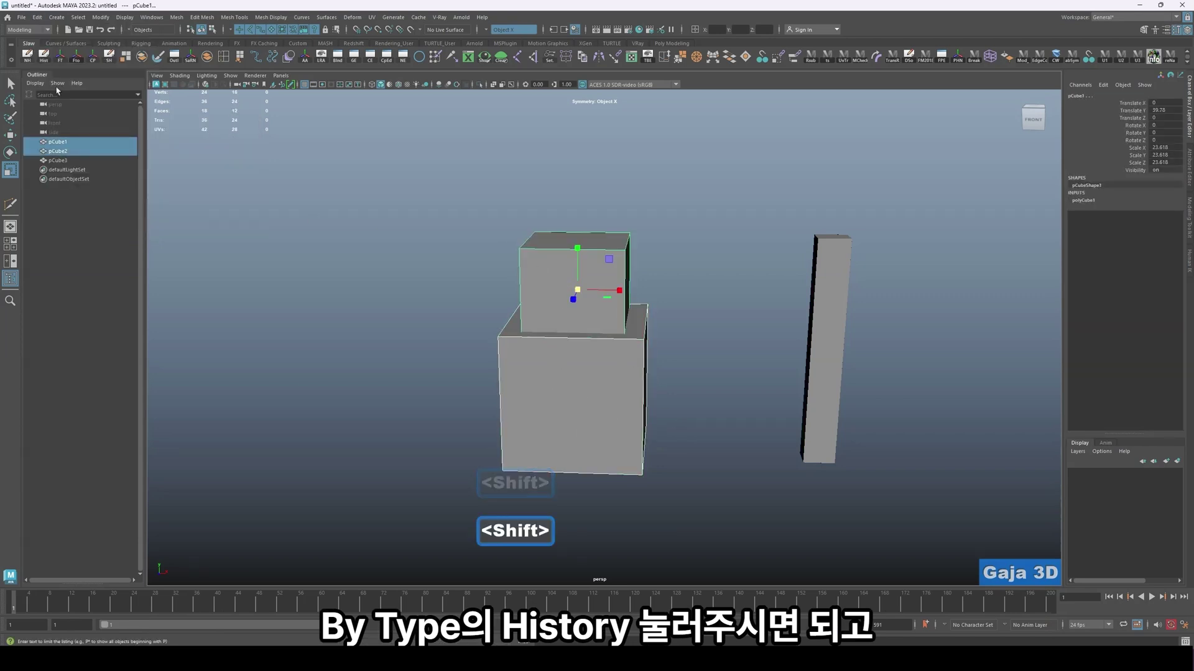
click(44, 57)
click(37, 16)
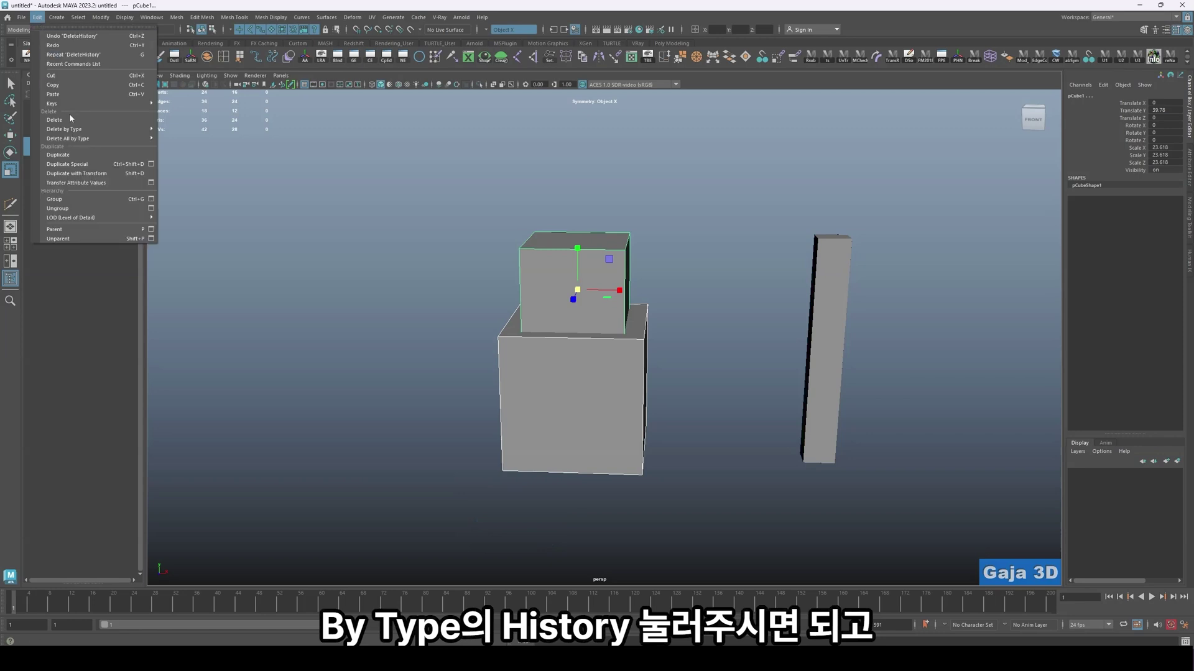
mouse_move(68, 123)
click(199, 130)
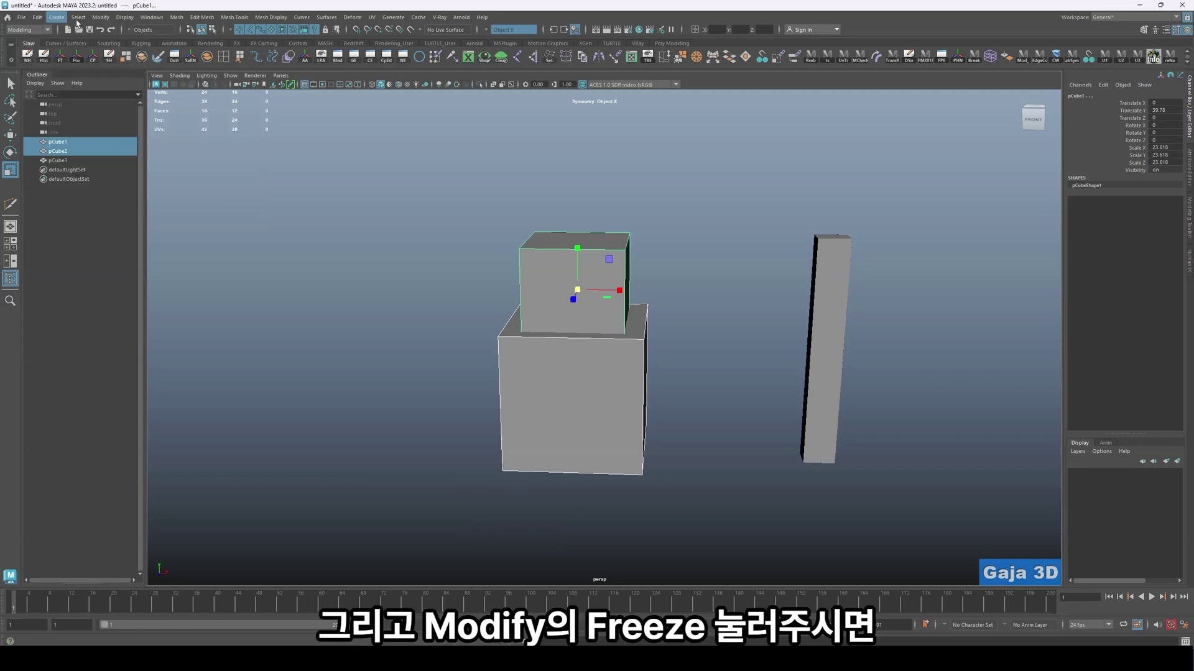
- Freeze the transformations of the head and body cubes and deselect them
click(100, 17)
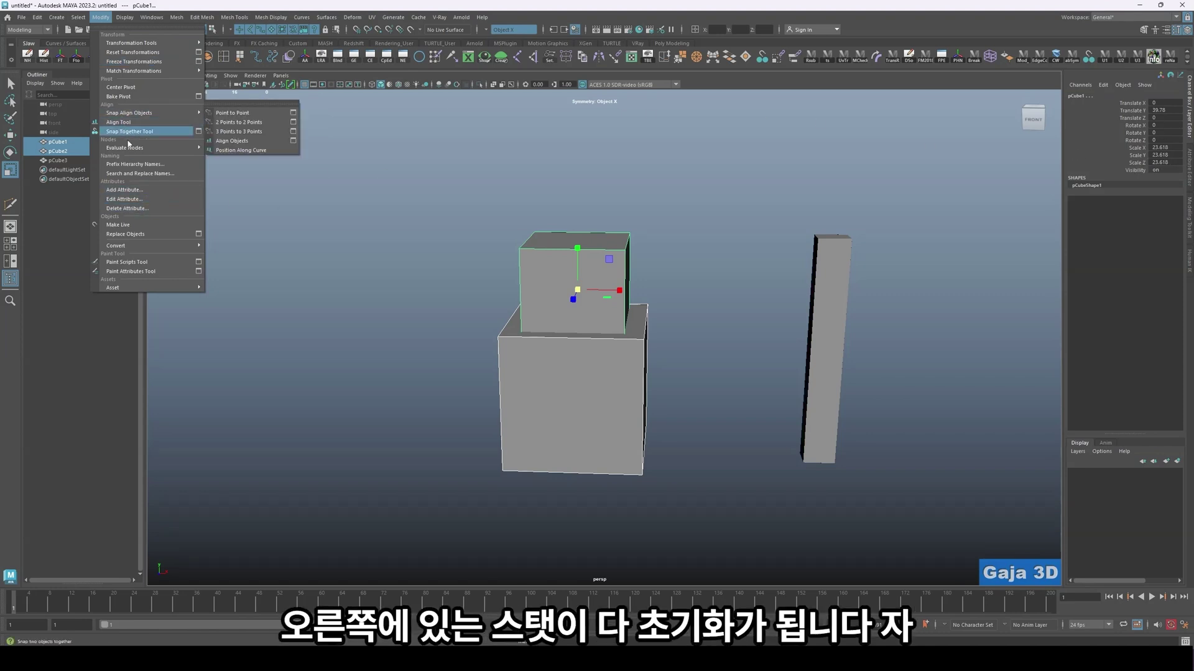
click(127, 63)
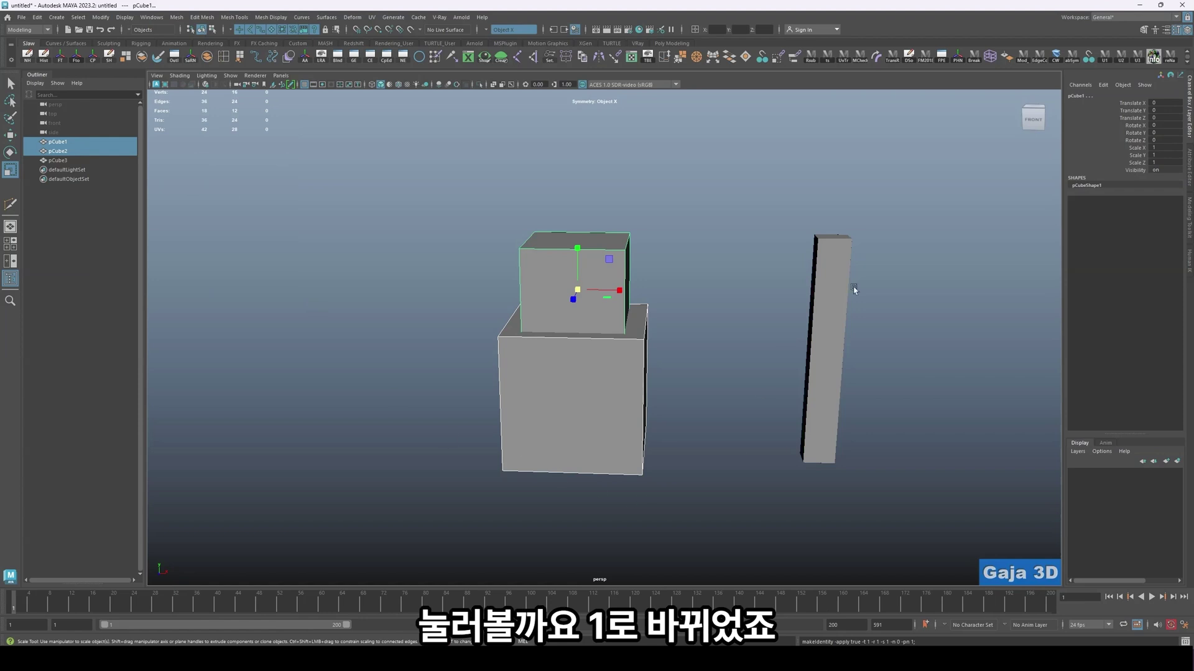
click(703, 396)
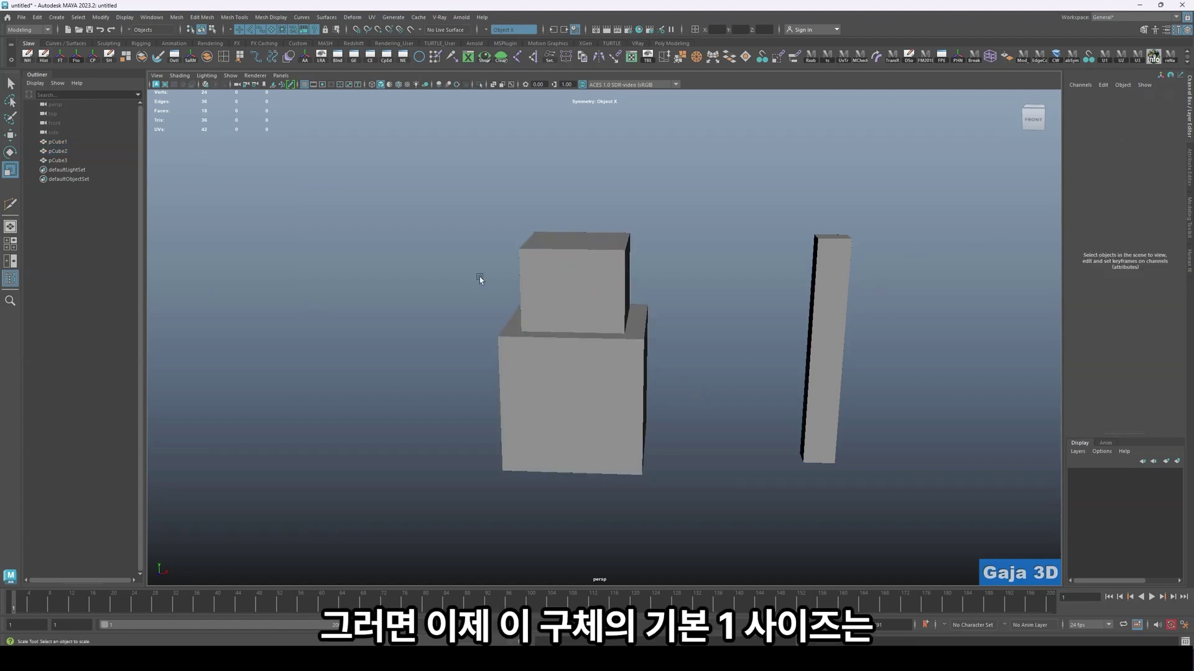
- Check the head cube's scale values and undo the last freeze on the head and body cubes
click(563, 287)
alt+drag(582, 251, 663, 309)
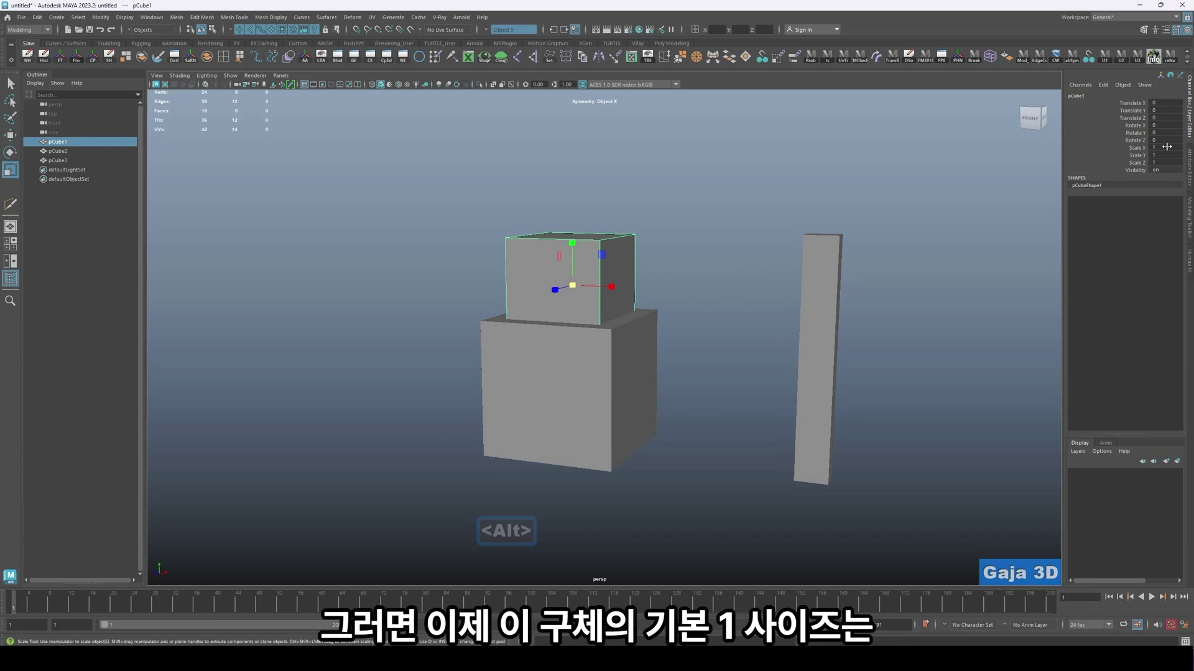
drag(1166, 147, 1166, 162)
key(ctrl+z)
key(ctrl+z)
key(ctrl+z)
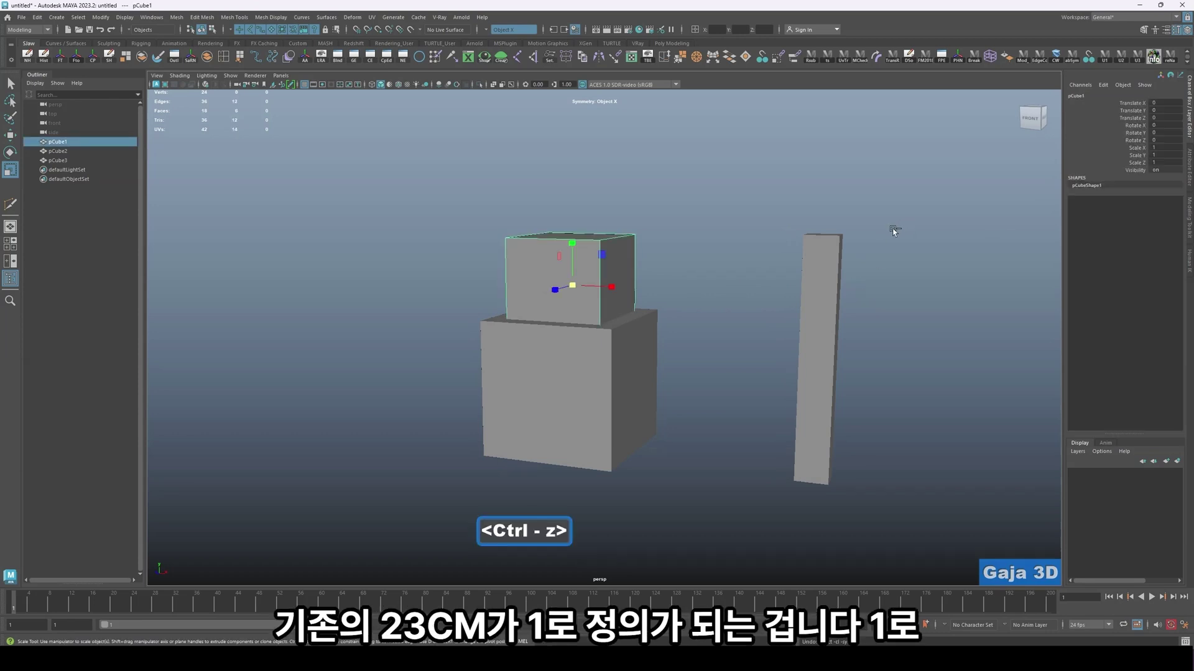
key(ctrl+z)
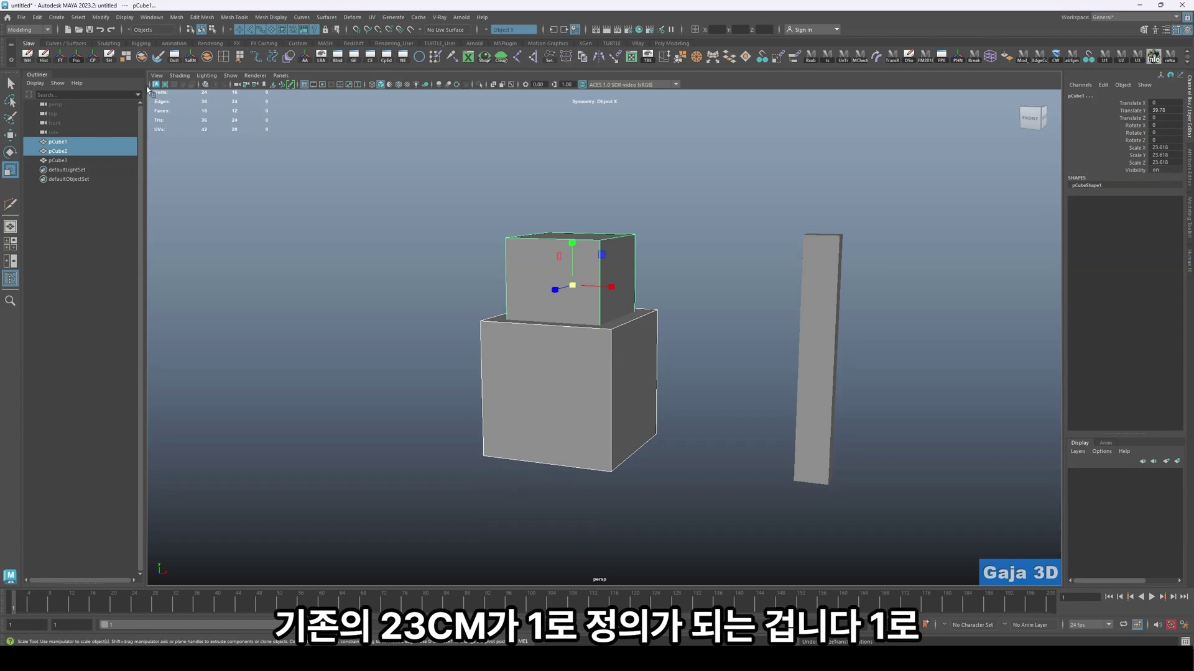
- Freeze the transformations of the head and body cubes again and check each cube's transform values
click(60, 57)
click(765, 401)
click(542, 342)
click(572, 258)
click(631, 373)
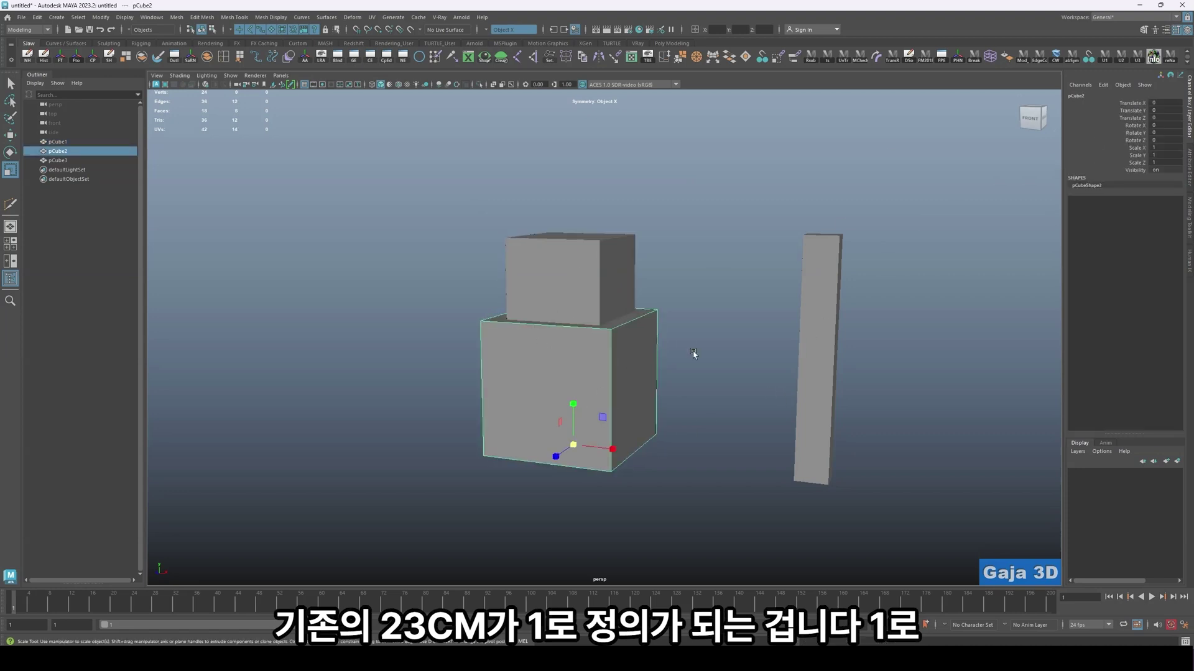
click(592, 283)
click(587, 371)
click(578, 282)
click(586, 375)
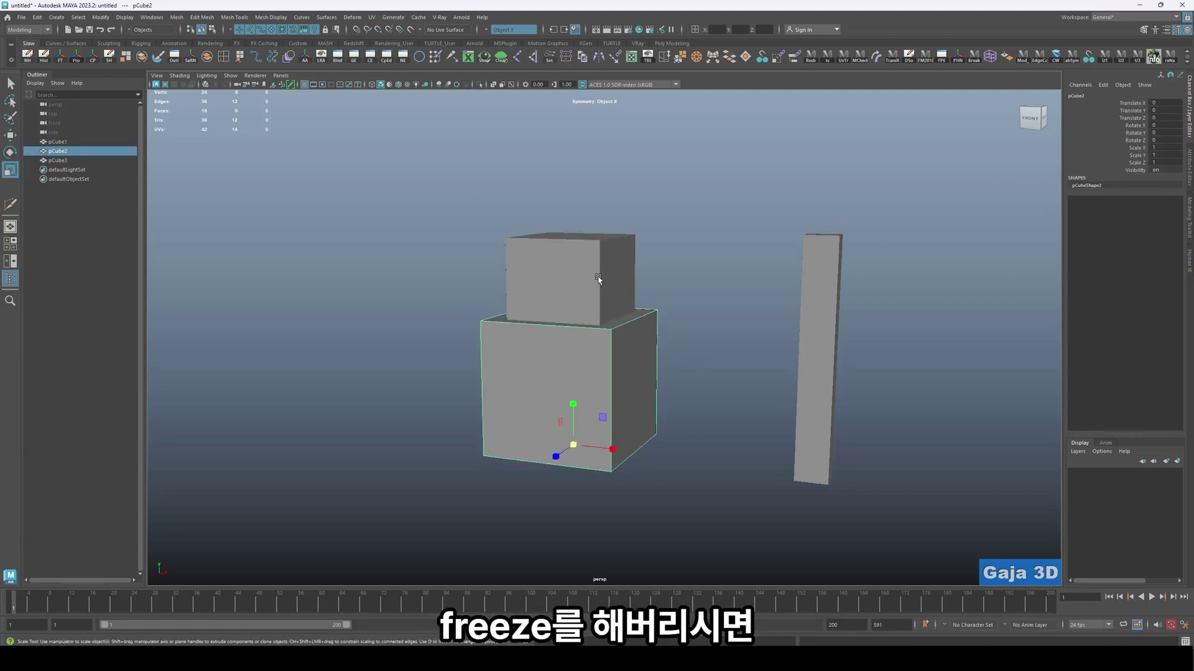
- Select only the head cube and apply Freeze Transformations to it
click(598, 280)
click(101, 17)
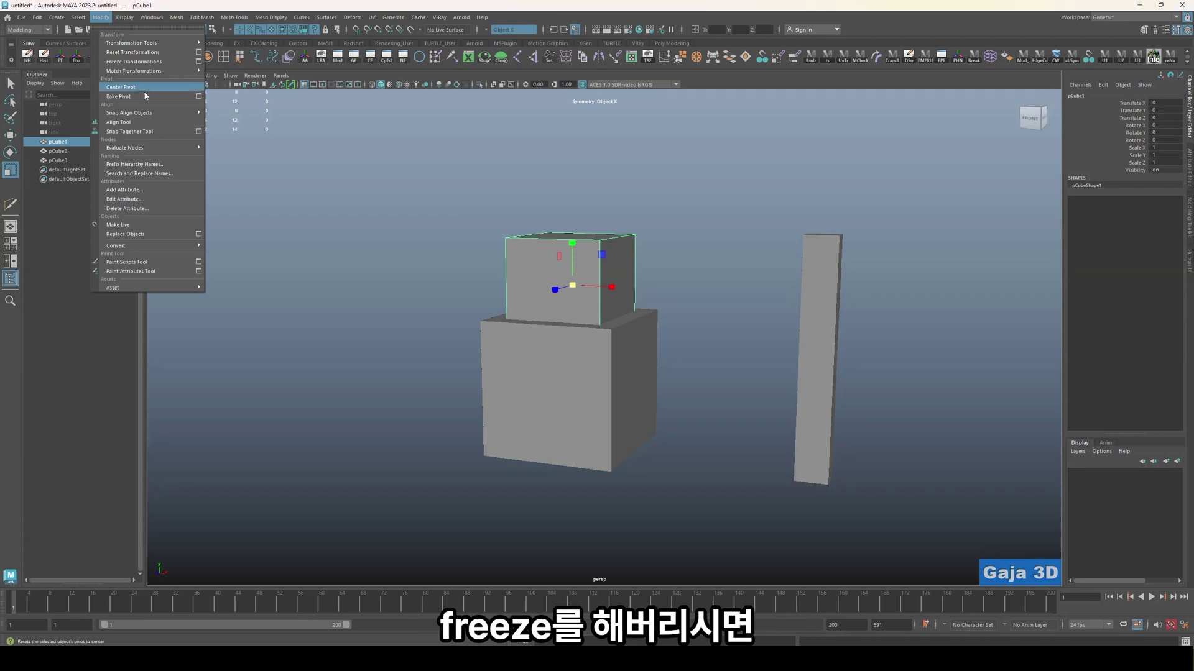
click(134, 62)
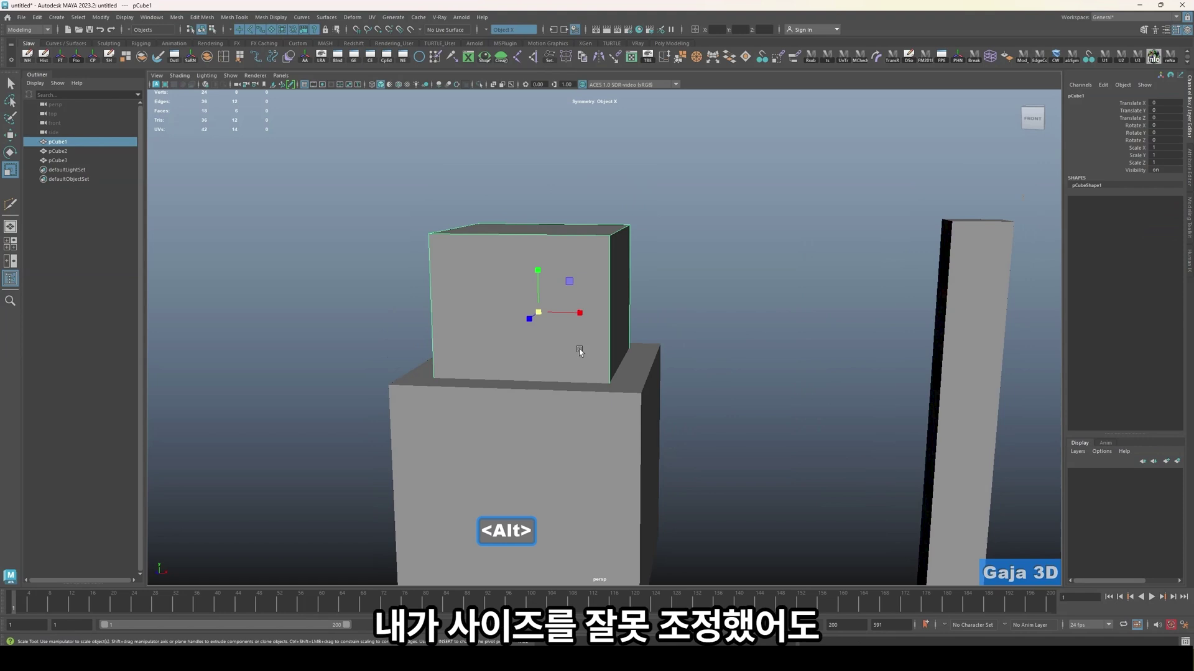
- Scale the head cube up uniformly to about 4.17, reset its X, Y and Z scale to 1, and deselect it
key(w)
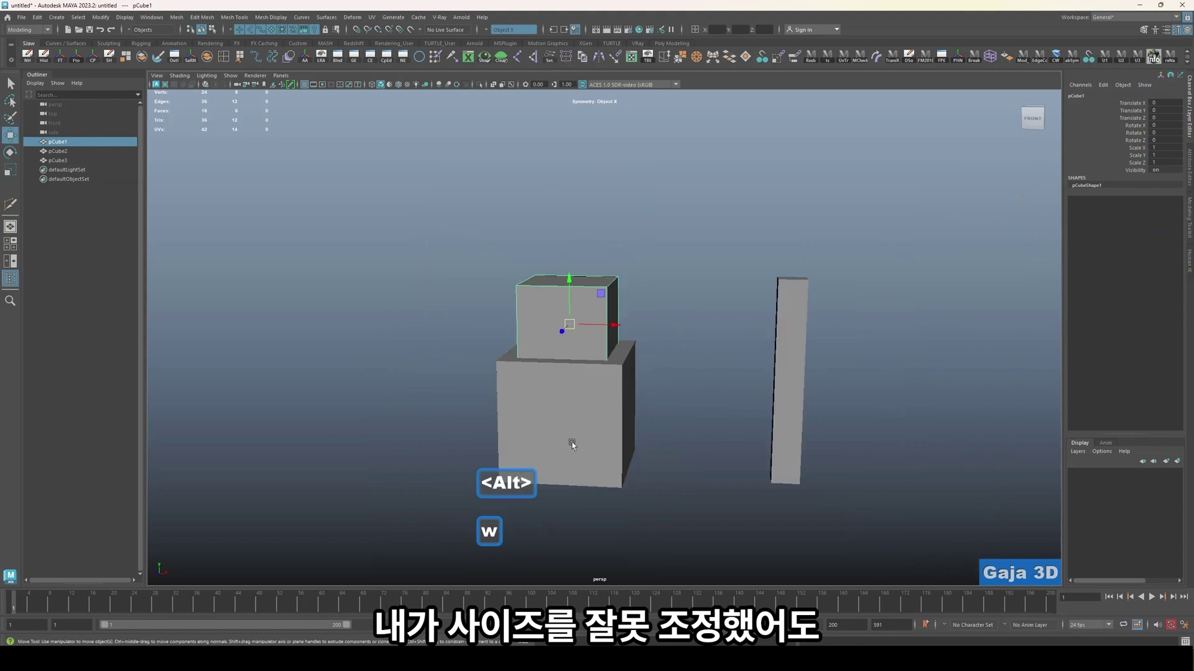
key(r)
middle_drag(572, 443, 843, 454)
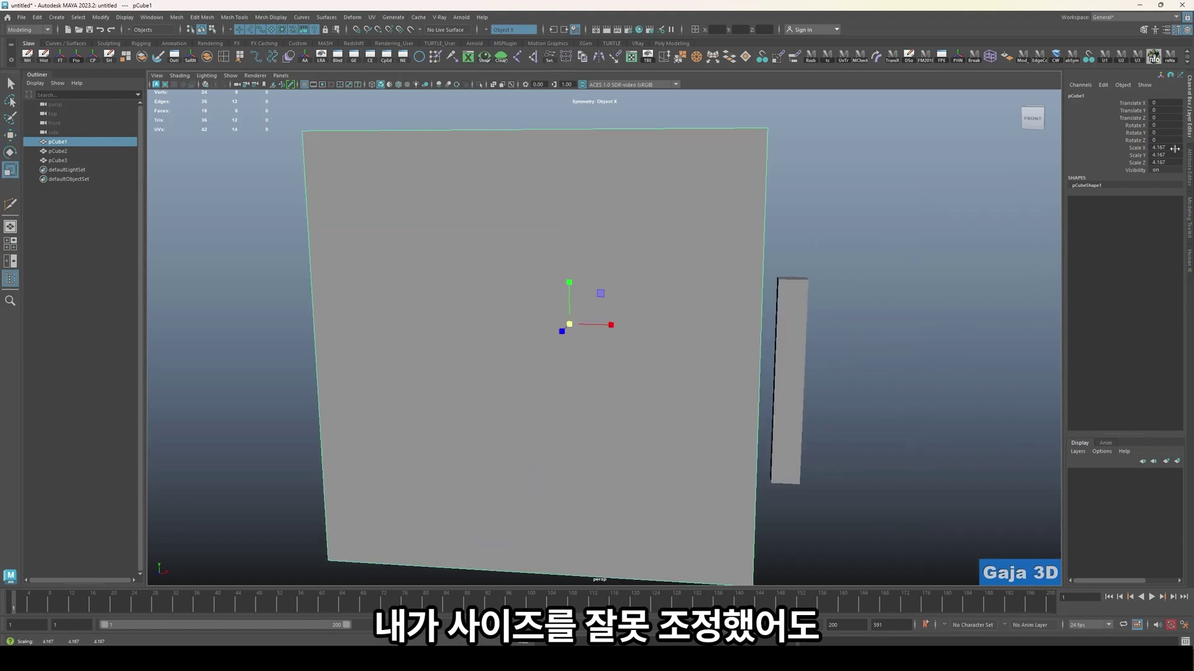
drag(1173, 148, 1173, 164)
text(1)
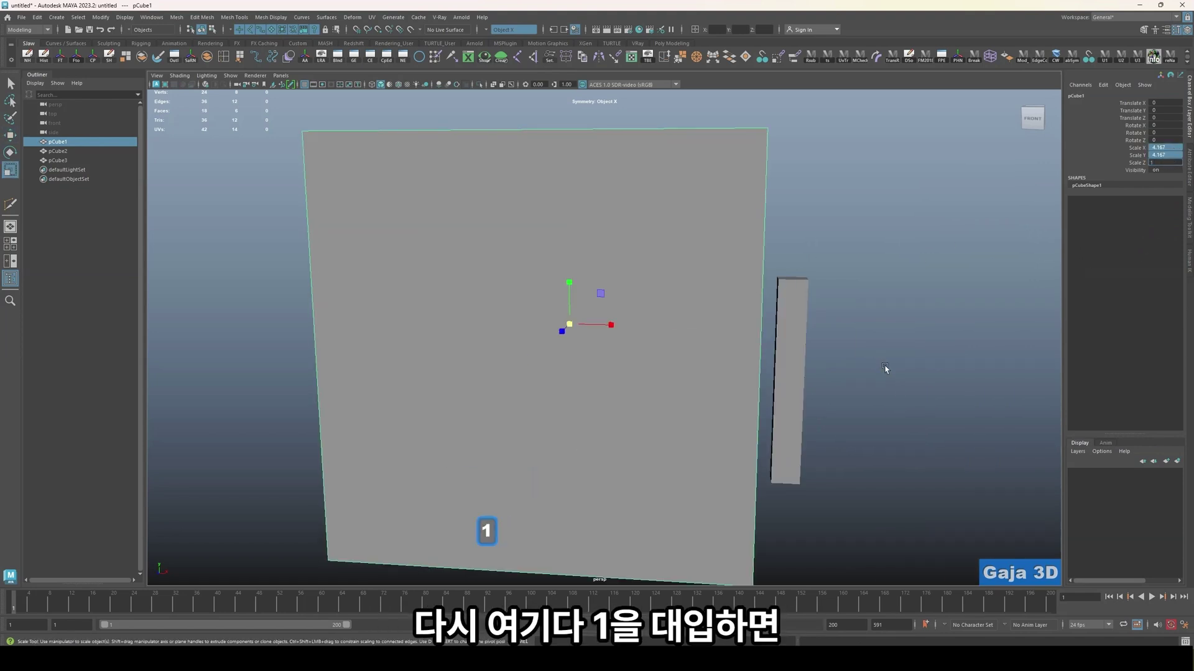
key(Return)
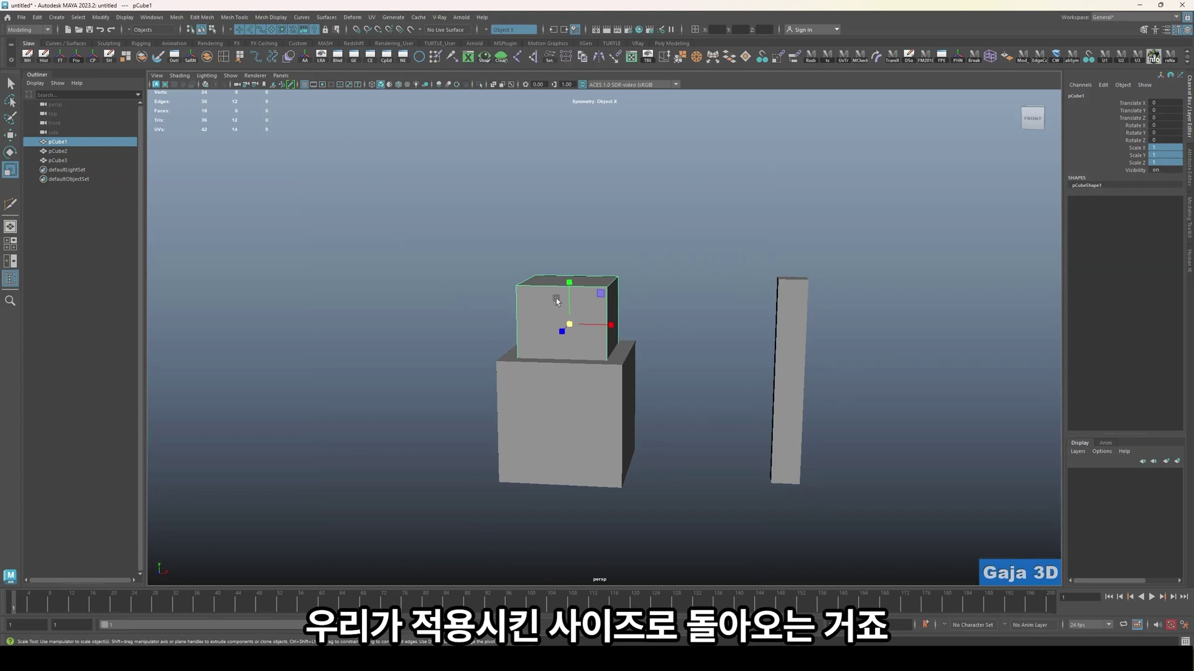
click(665, 386)
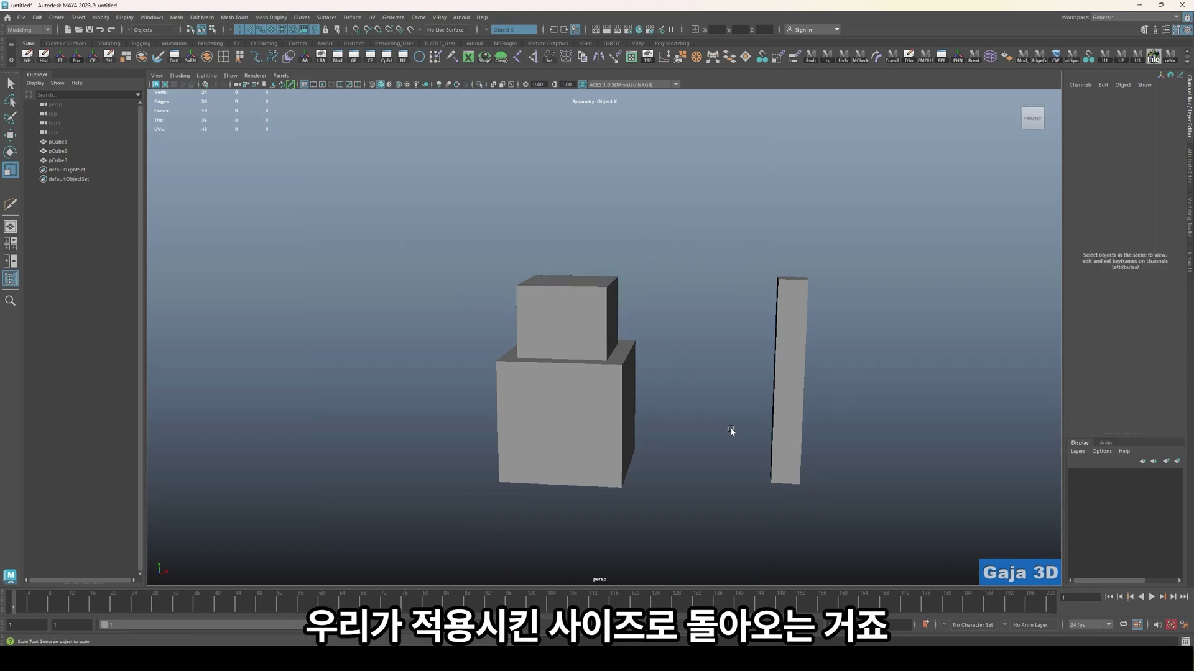
- Smooth the head cube with 2 divisions
scroll(731, 432, up, 5)
alt+drag(600, 319, 547, 346)
click(547, 294)
alt+drag(667, 323, 693, 382)
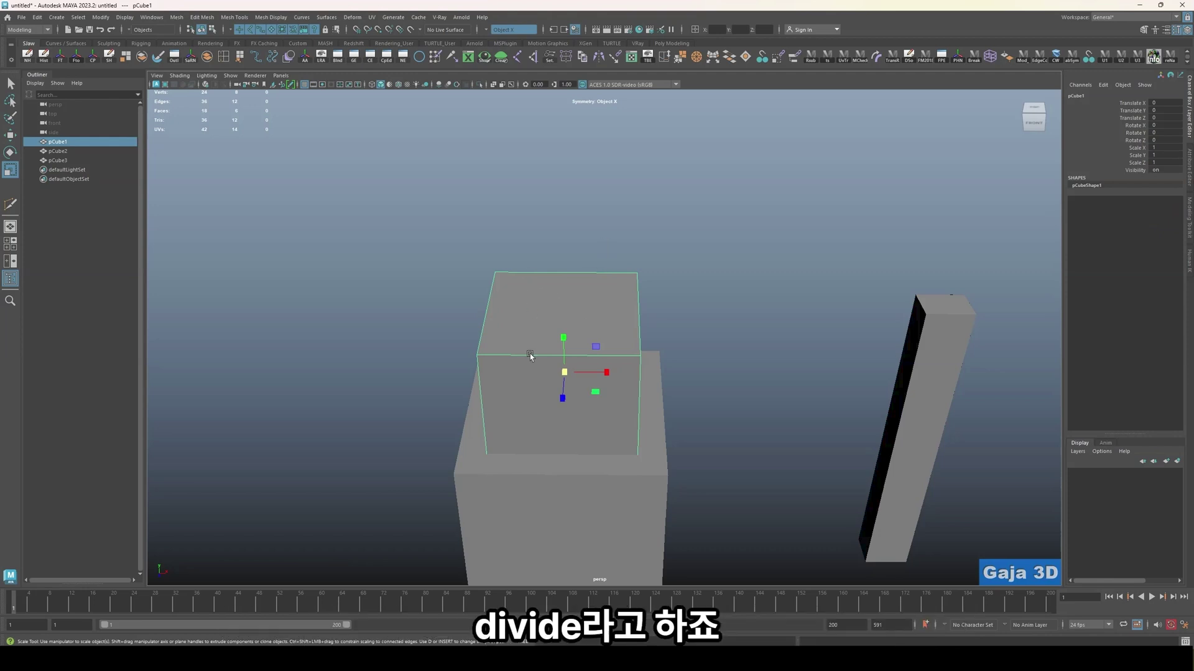
alt+drag(649, 329, 619, 311)
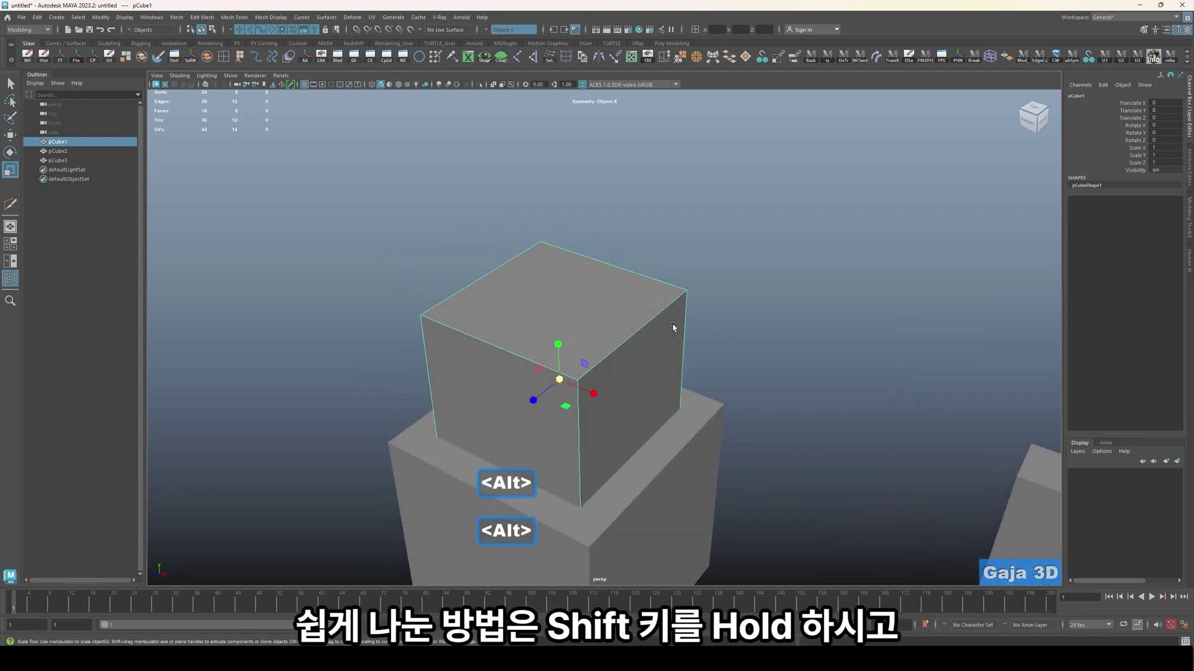
key(shift)
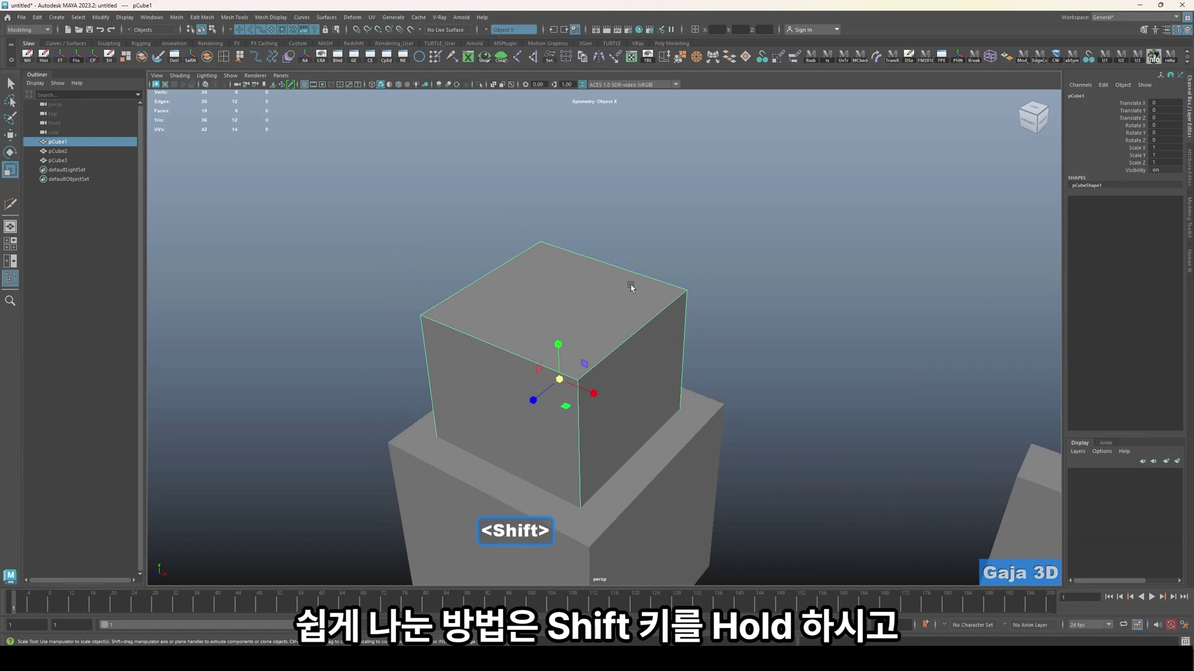
shift+right_click(631, 285)
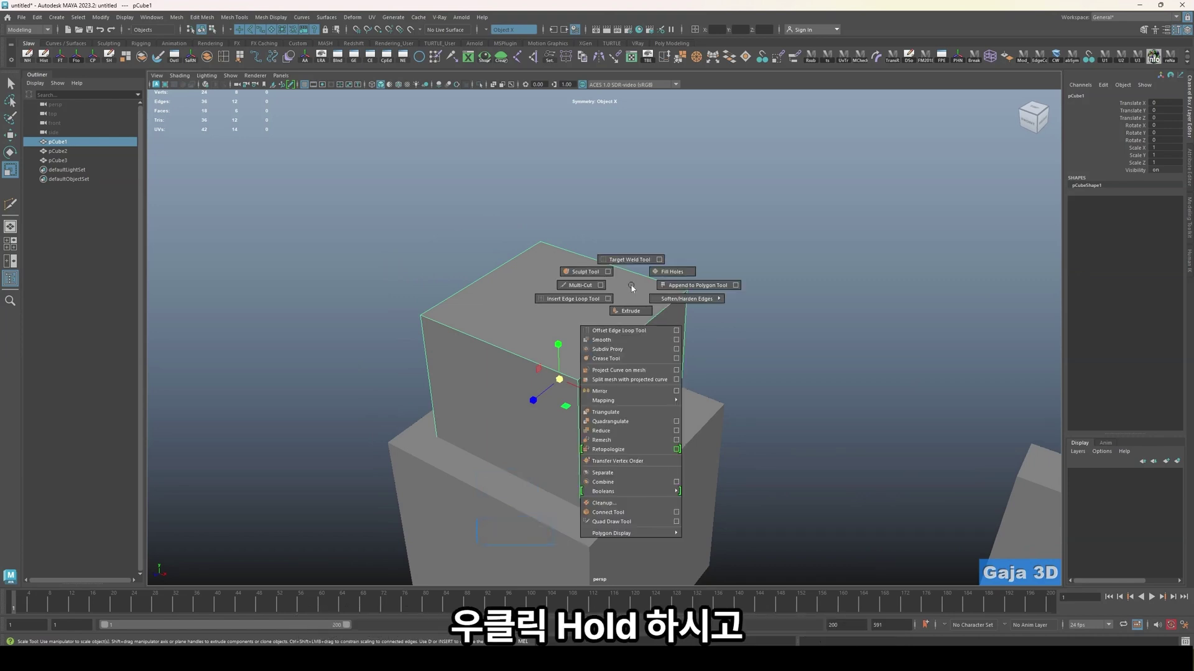
shift+right_drag(631, 287, 622, 340)
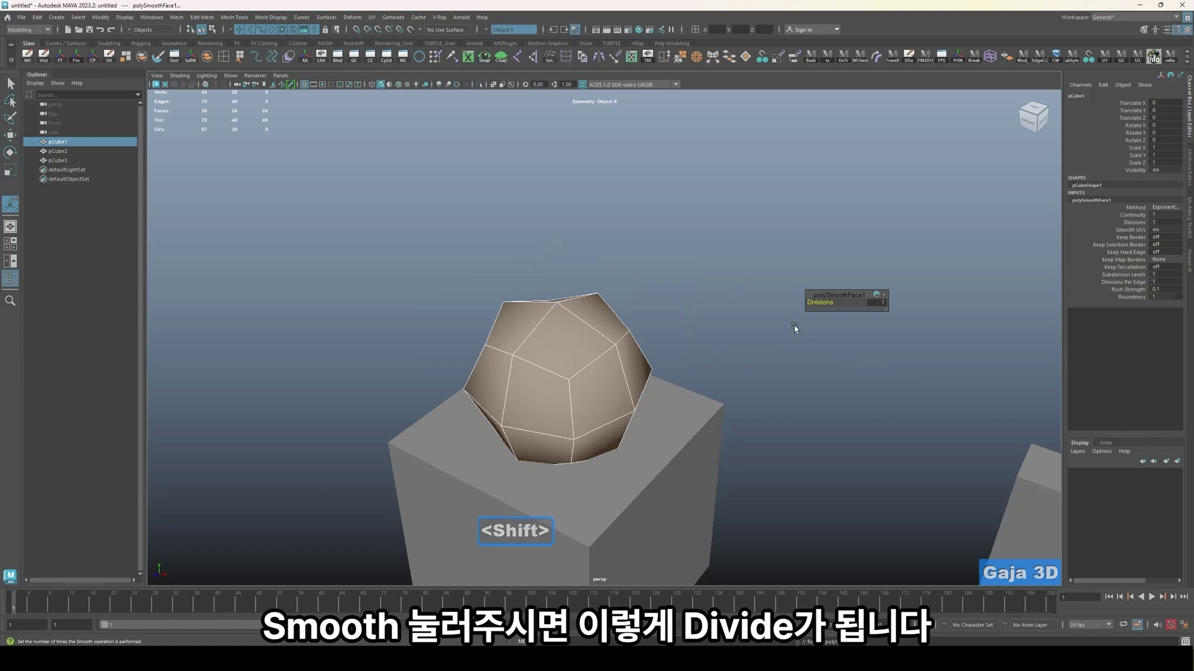
alt+drag(746, 418, 790, 396)
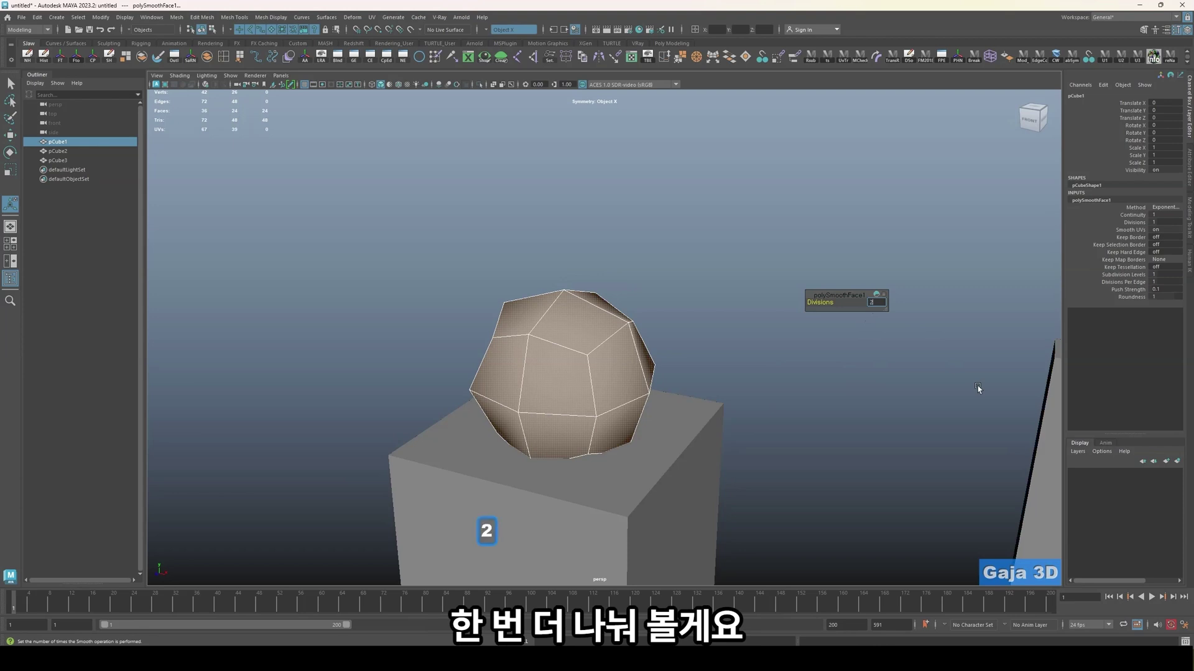
key(Return)
- Smooth the body cube with 2 divisions and deselect it
alt+drag(647, 478, 613, 493)
click(720, 355)
alt+drag(719, 355, 670, 327)
click(662, 319)
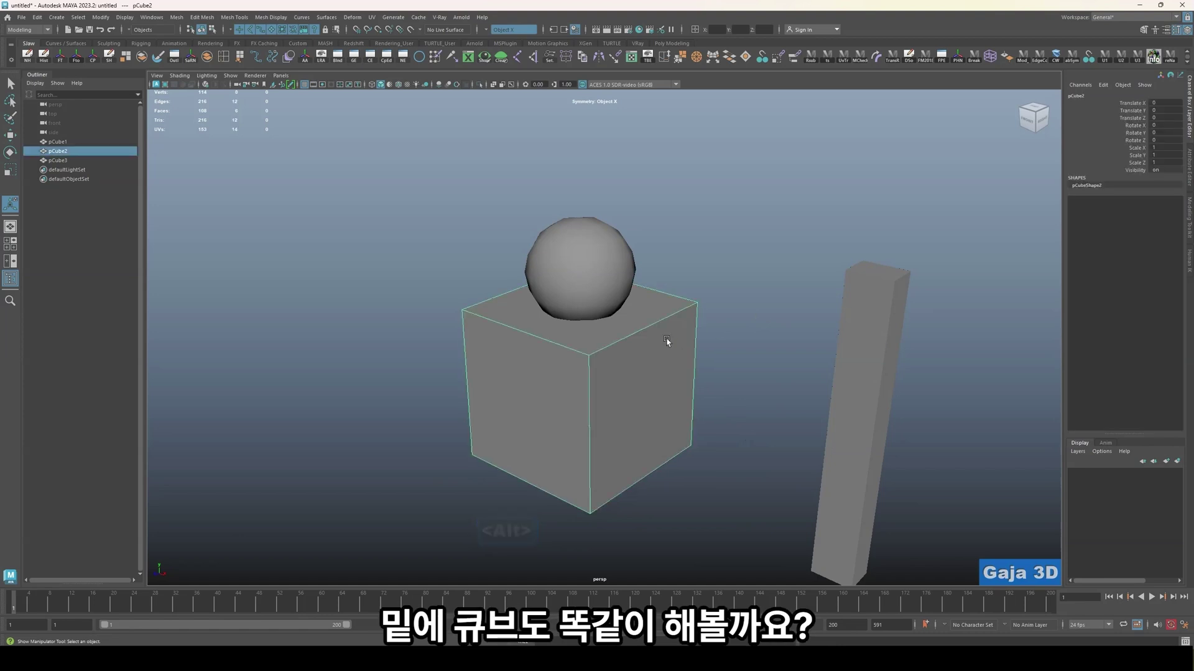
shift+right_click(673, 315)
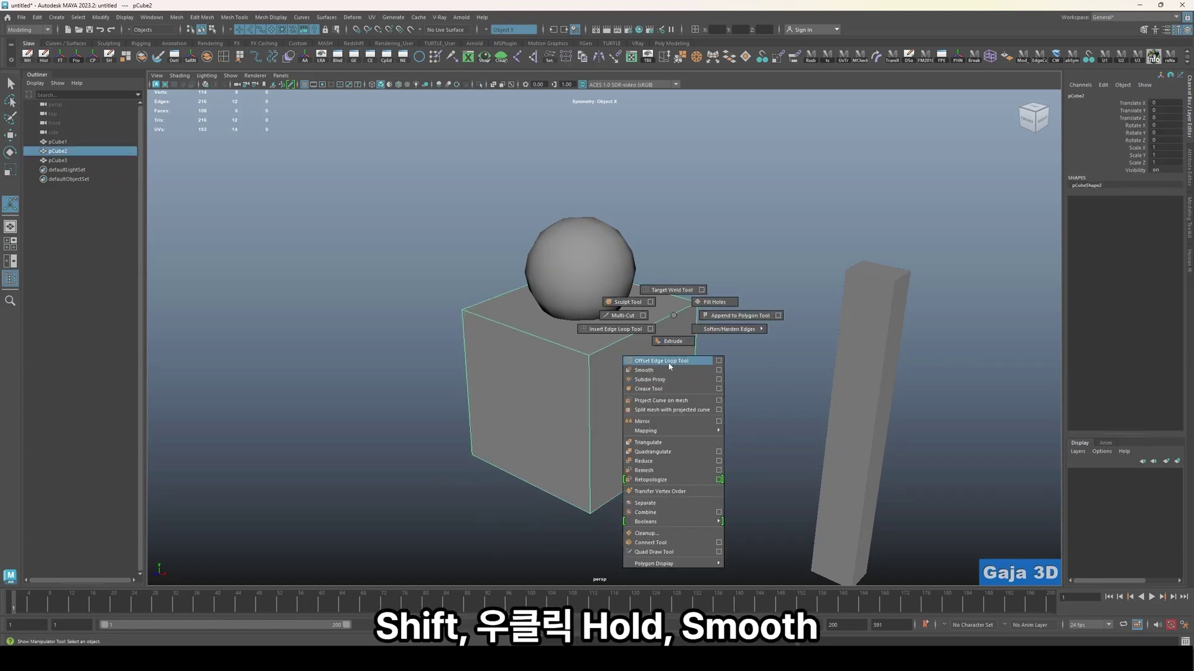
shift+right_drag(672, 376, 672, 376)
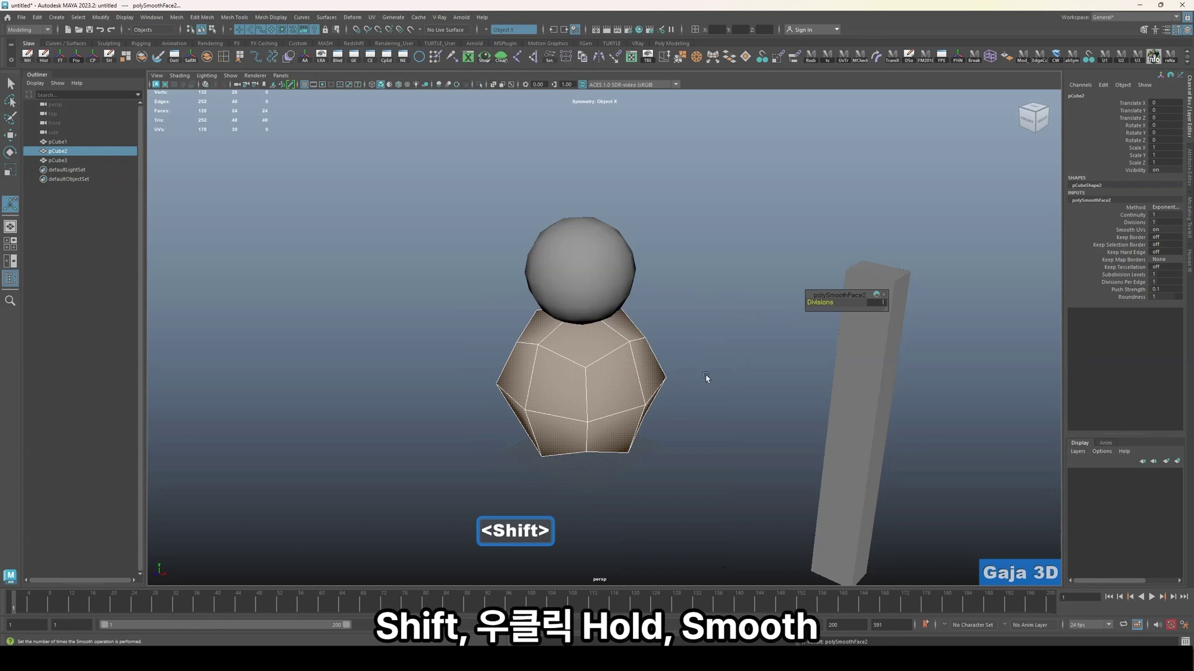
click(875, 303)
text(2)
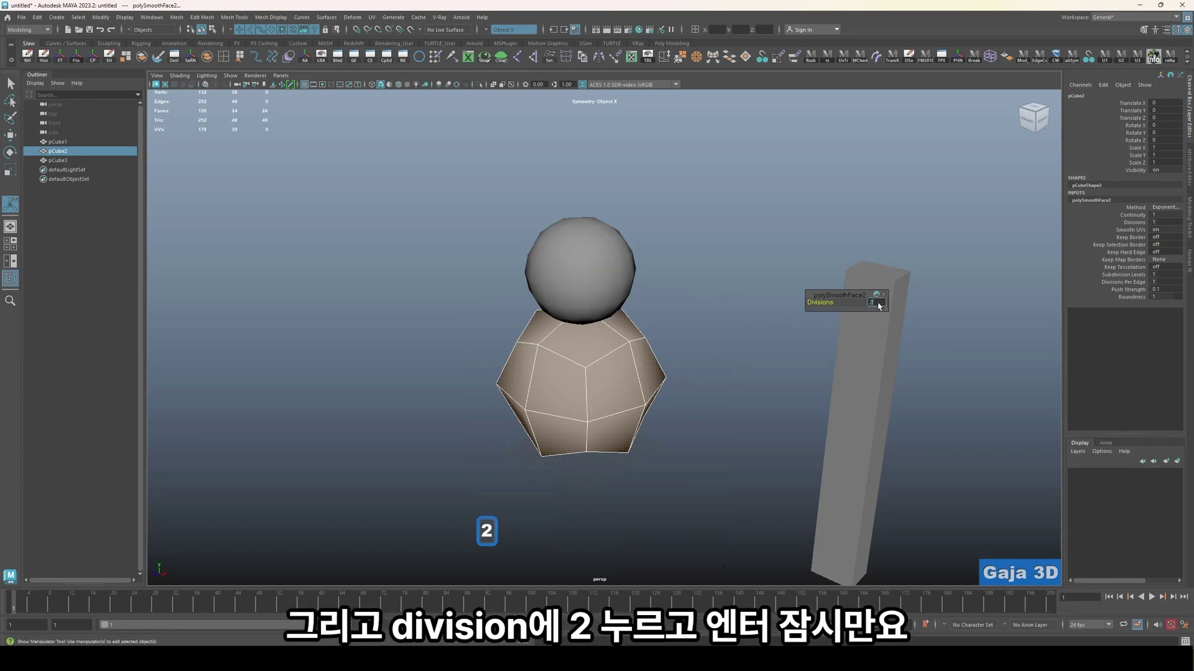
key(Return)
alt+drag(613, 447, 646, 457)
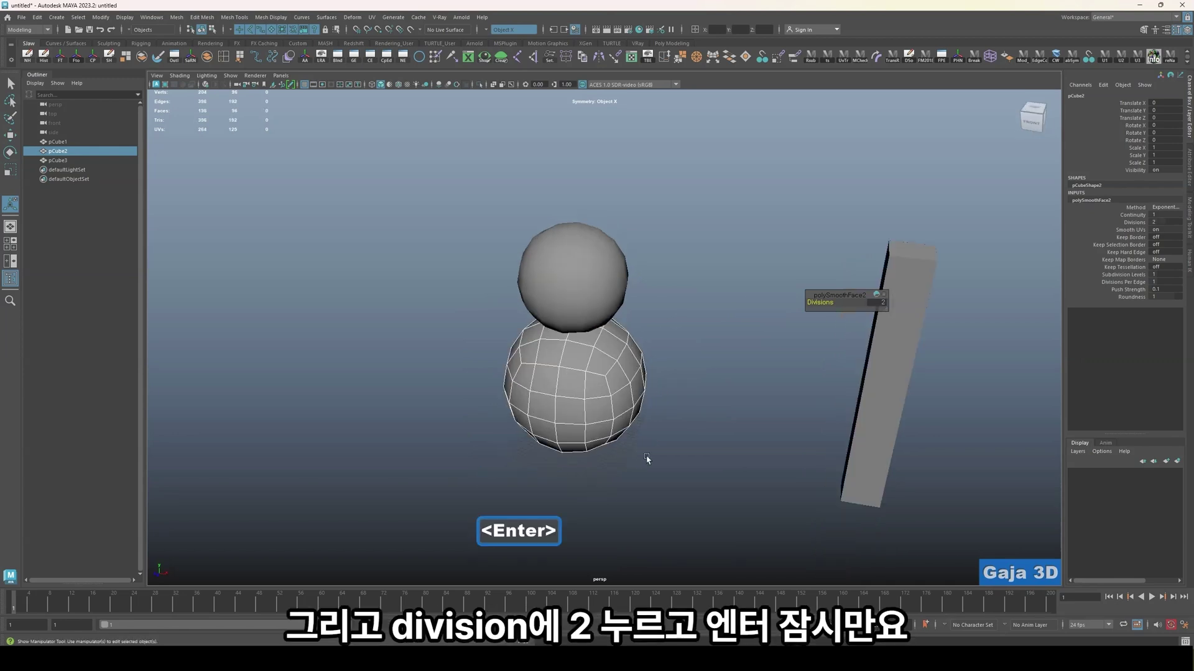
click(686, 412)
scroll(686, 413, up, 3)
alt+right_drag(686, 414, 698, 407)
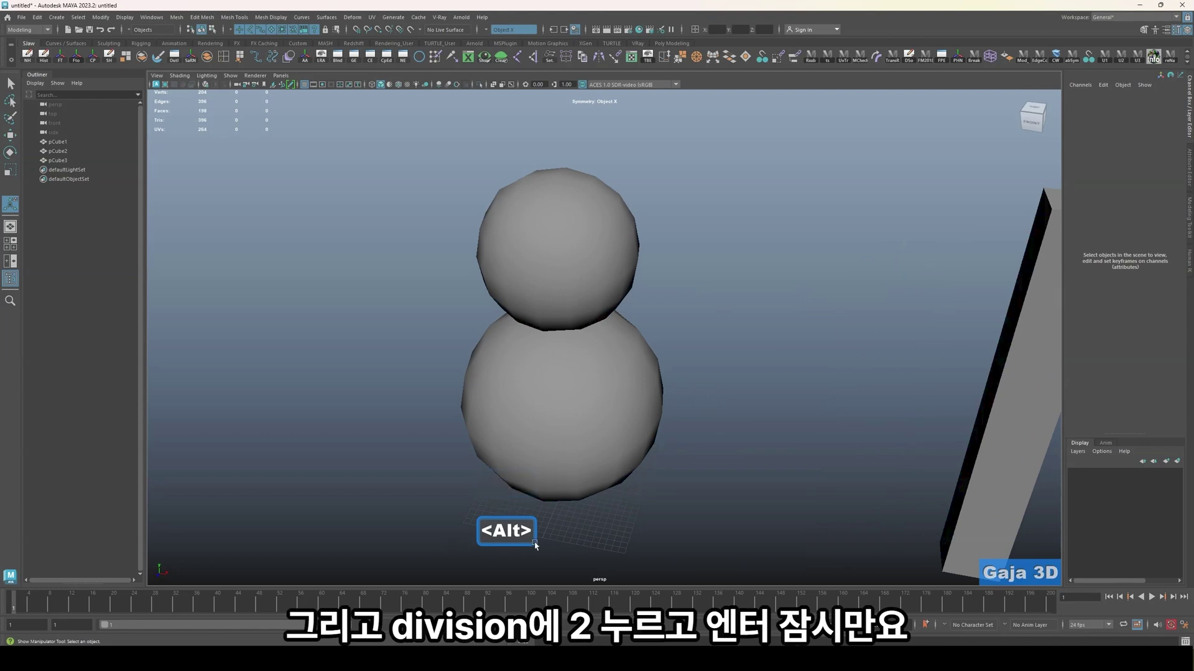
double_click(1019, 572)
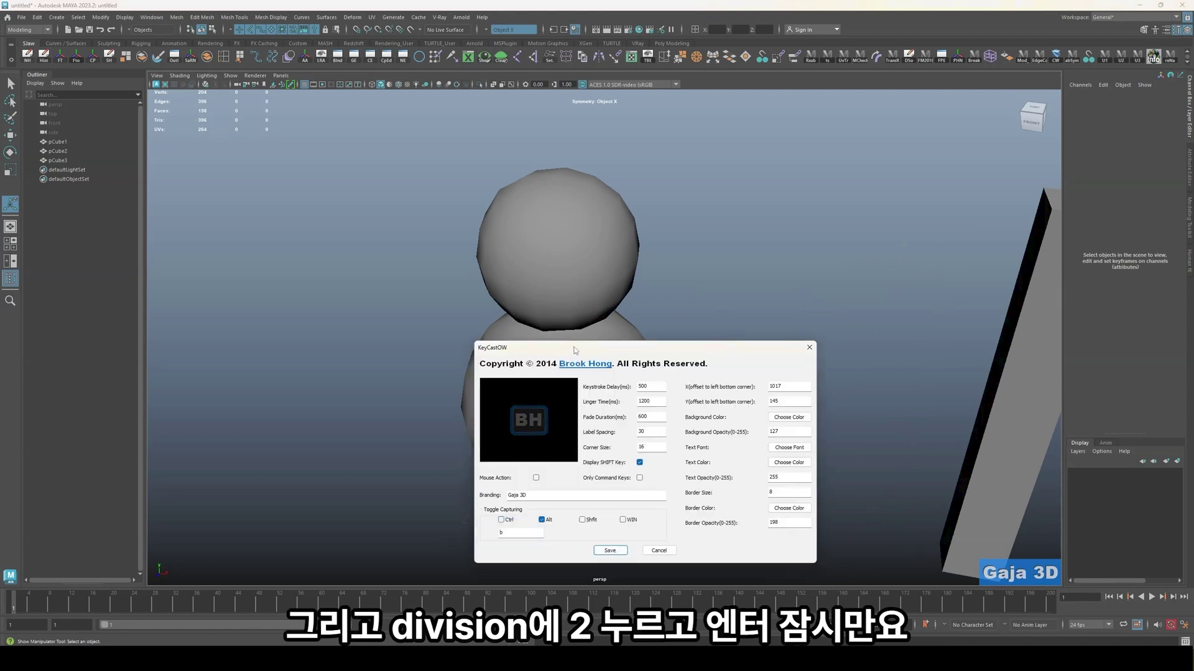
drag(572, 345, 840, 326)
key(space)
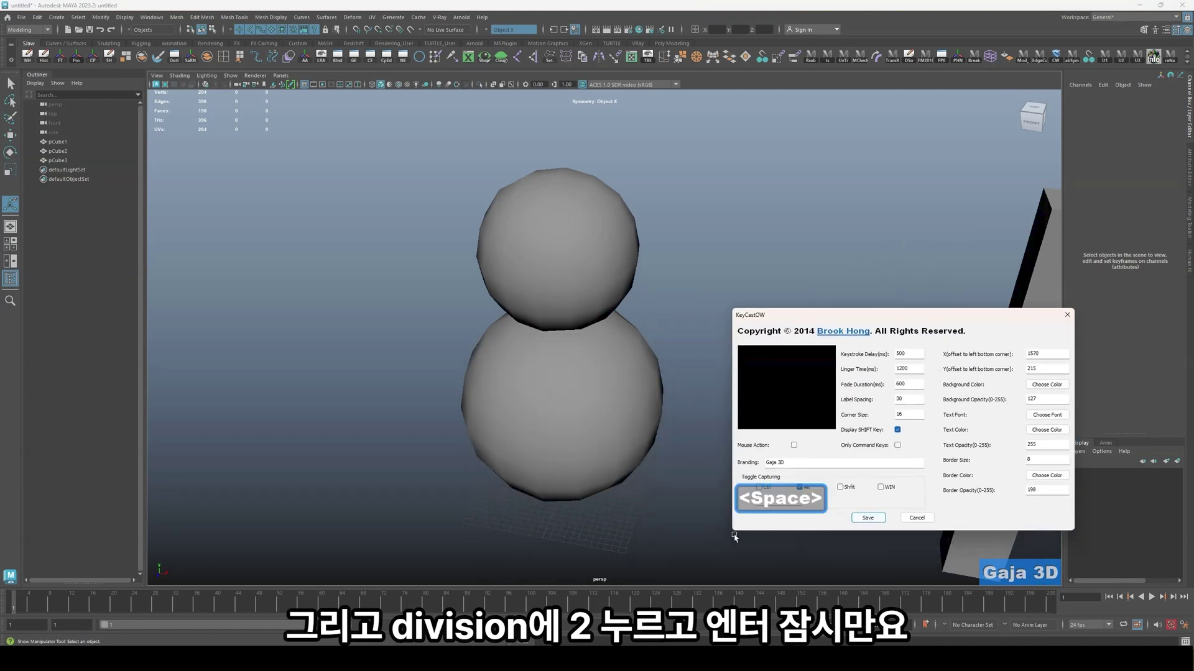
drag(849, 318, 264, 371)
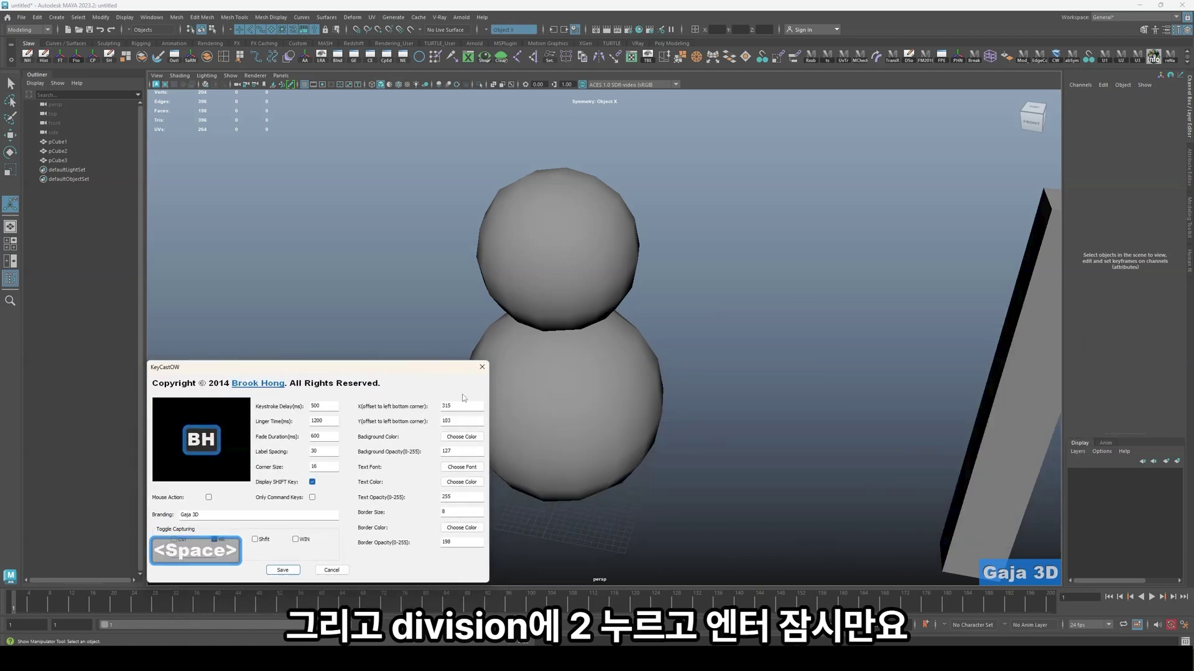
click(289, 568)
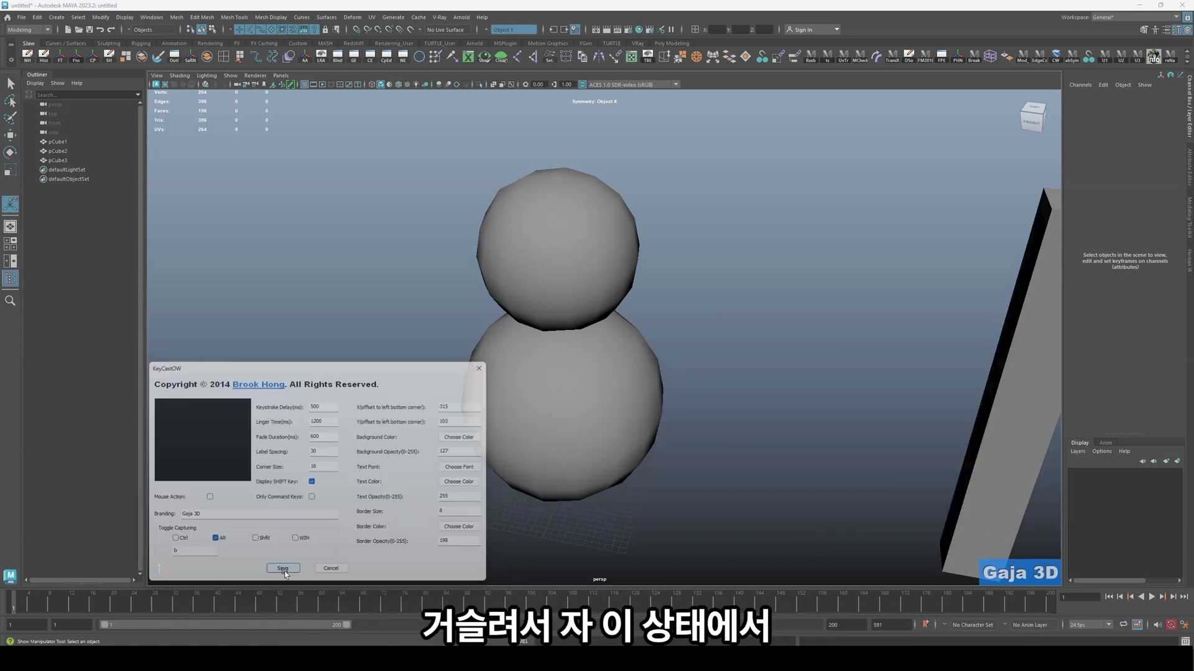
key(space)
key(space)
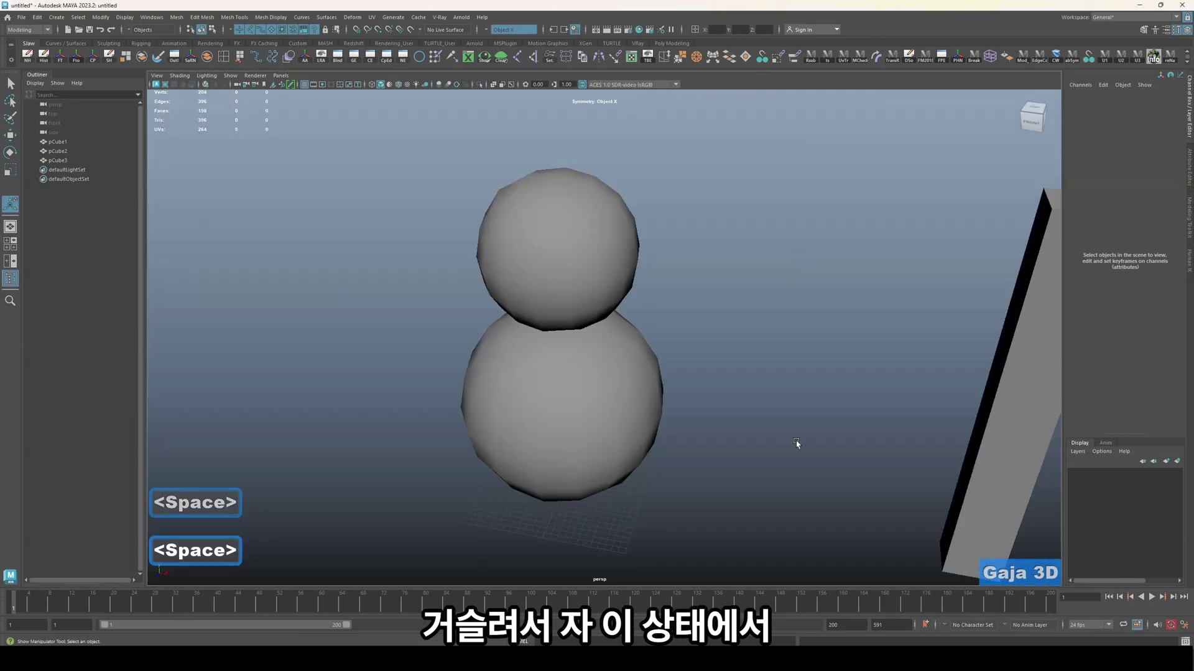
- Scale the smoothed head to about 1.22 in X and about 1.06 in Z to widen it slightly
scroll(598, 432, up, 3)
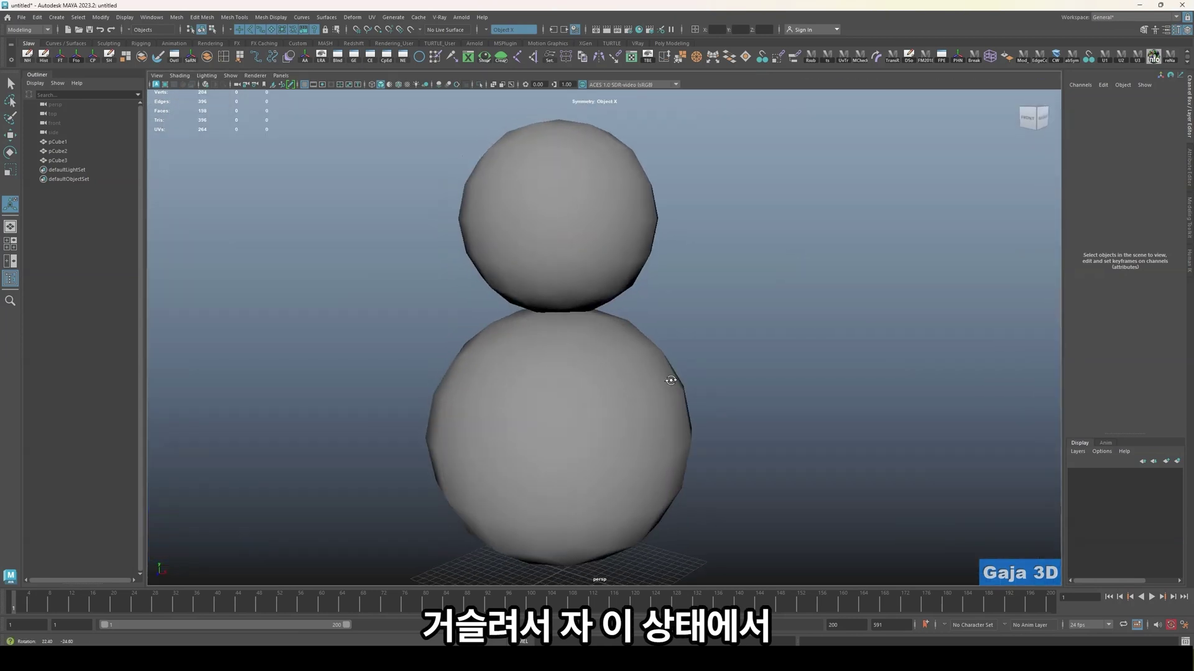
alt+drag(698, 400, 671, 408)
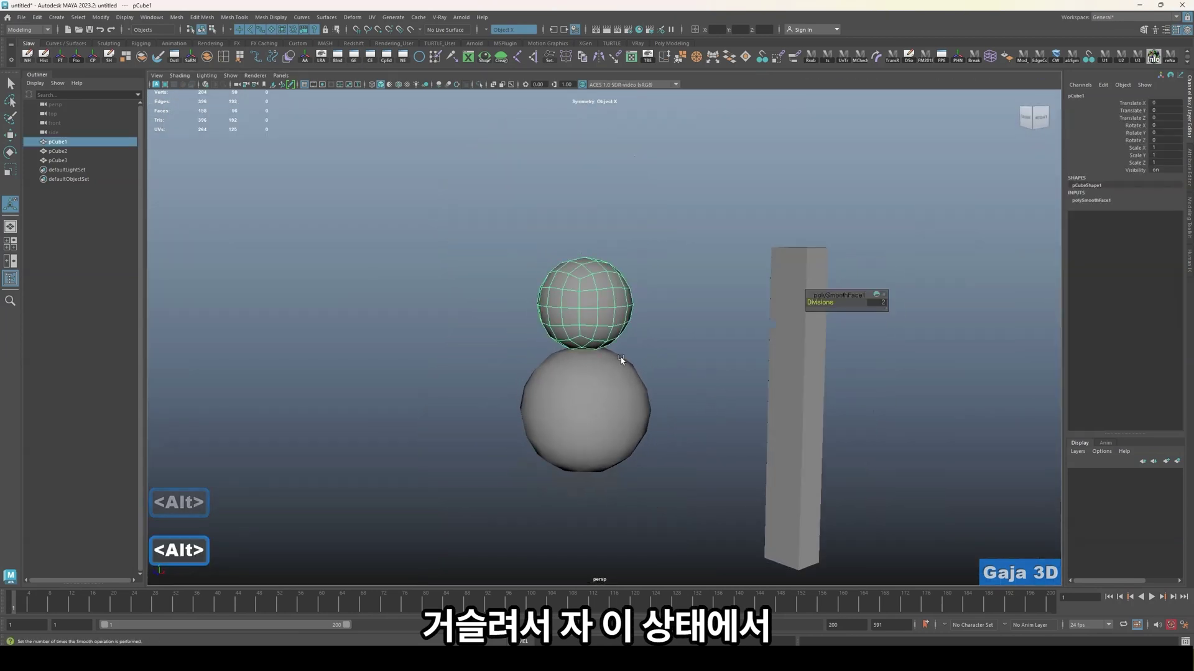
alt+drag(671, 409, 733, 435)
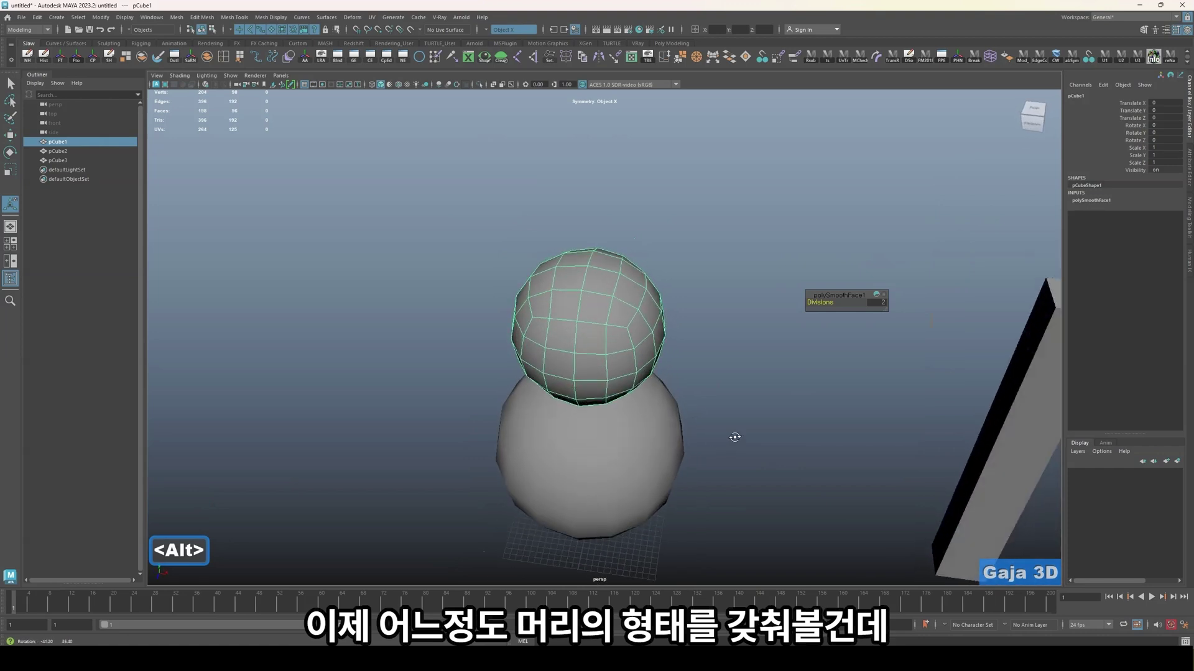
key(alt+w)
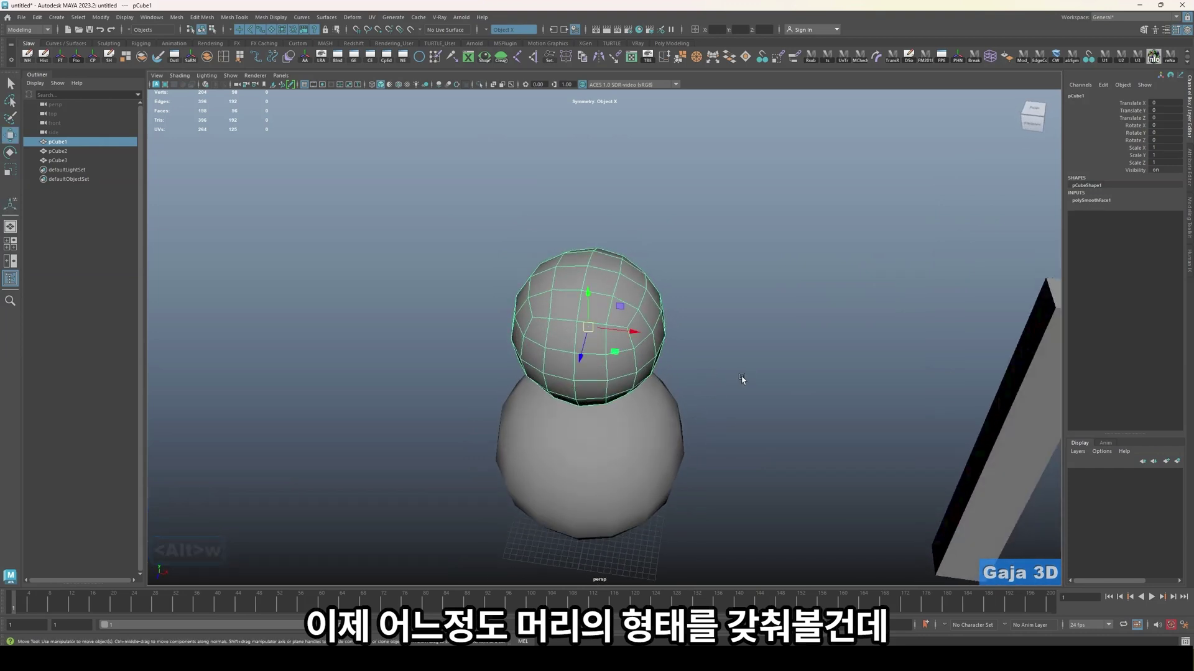
key(r)
drag(627, 331, 625, 368)
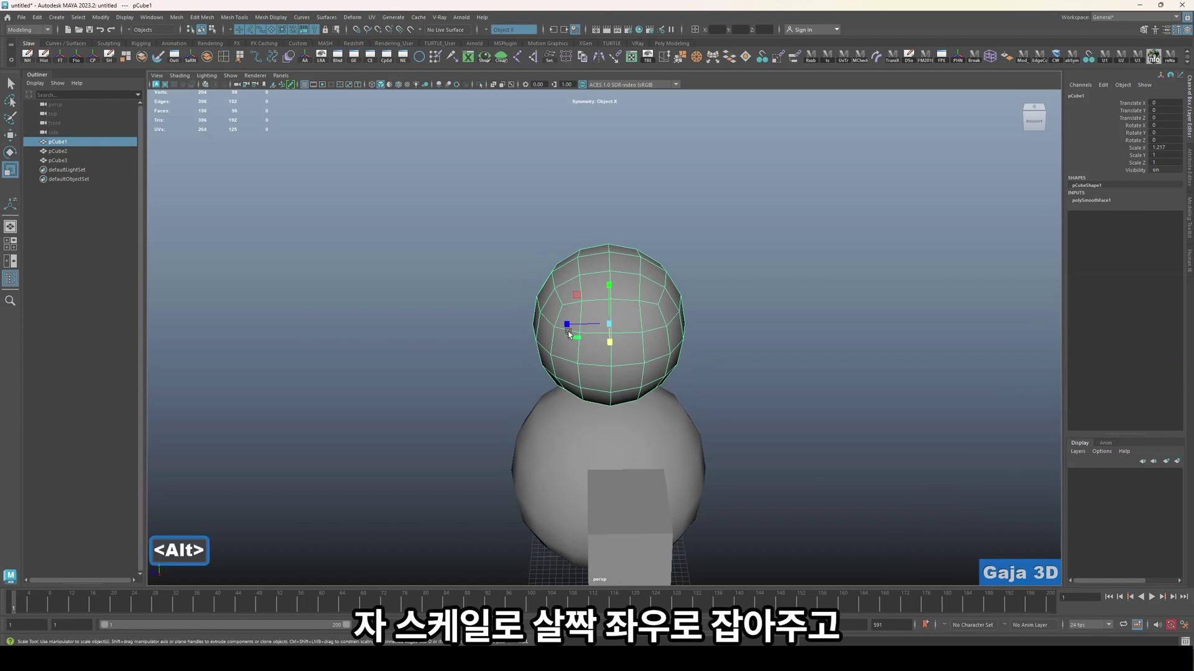
drag(567, 324, 700, 373)
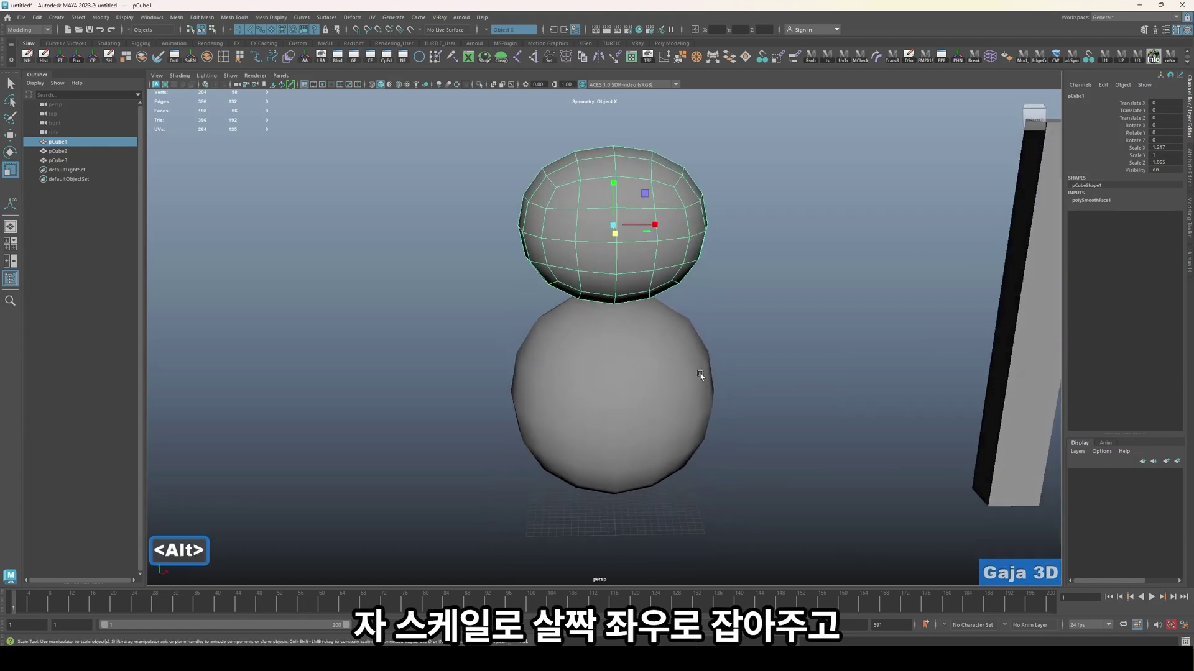
- Examine the Psyduck reference images for the head's oval shape and deselect the head
click(678, 384)
click(643, 214)
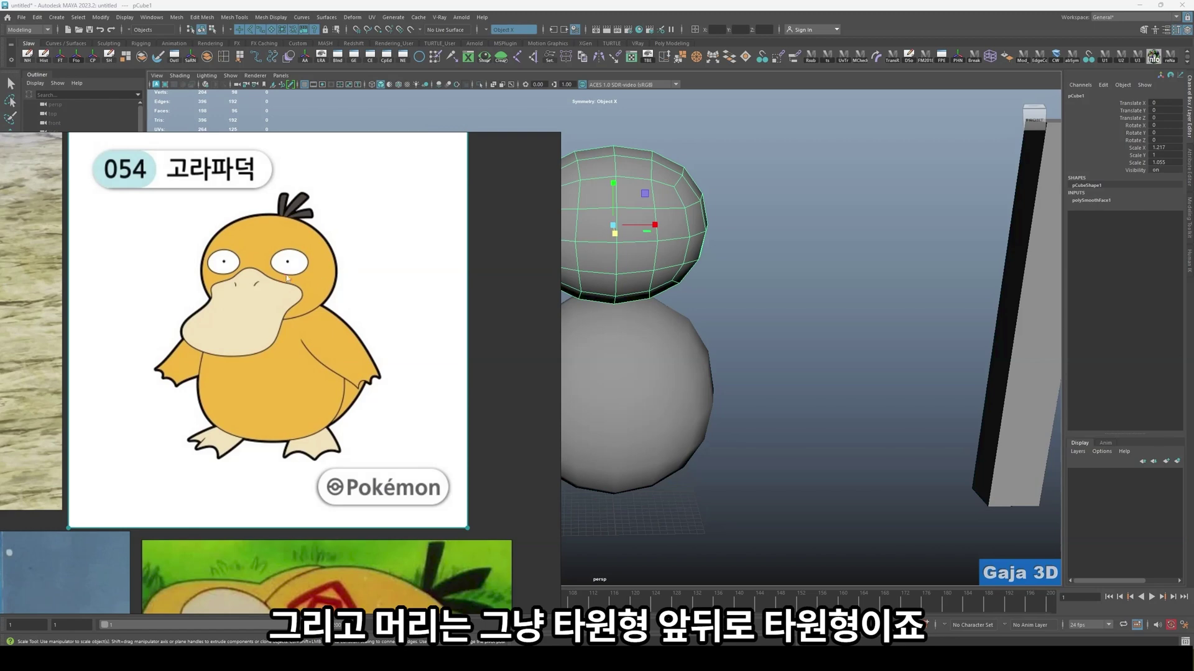
scroll(288, 479, down, 5)
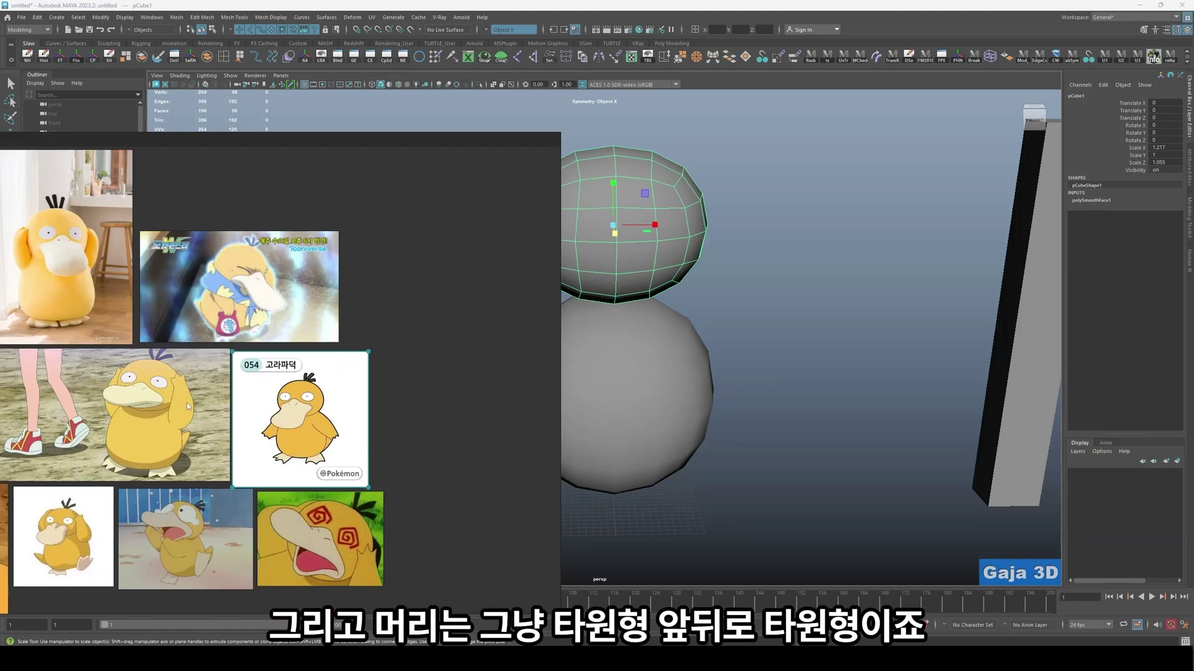
drag(188, 407, 508, 360)
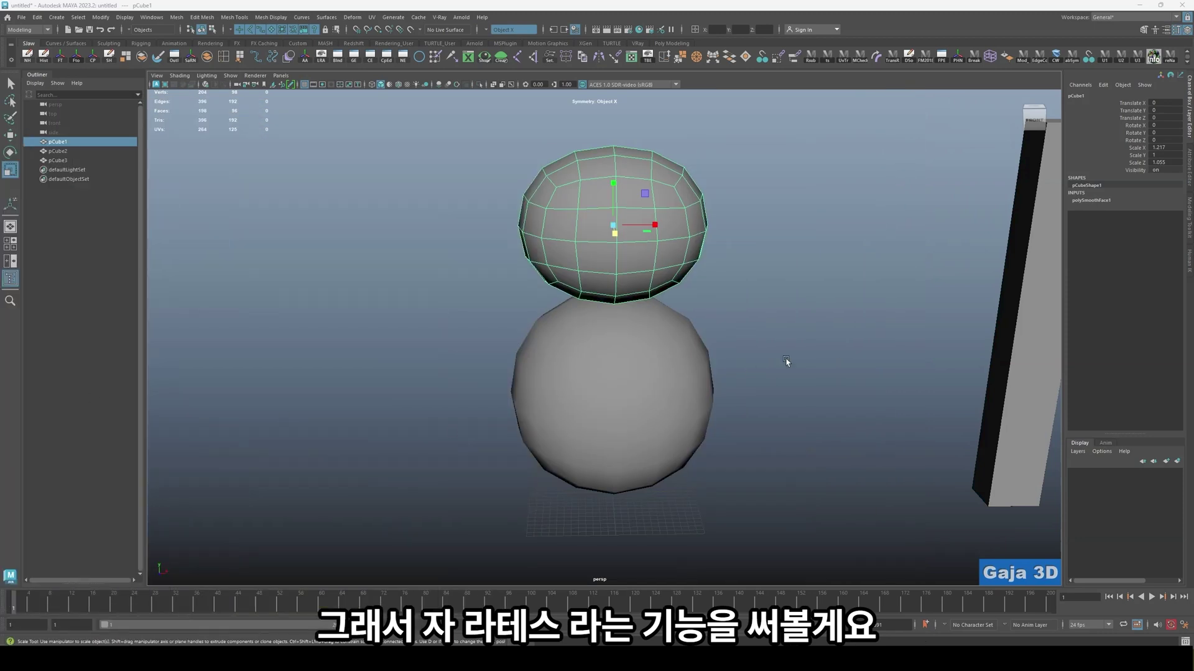
click(787, 361)
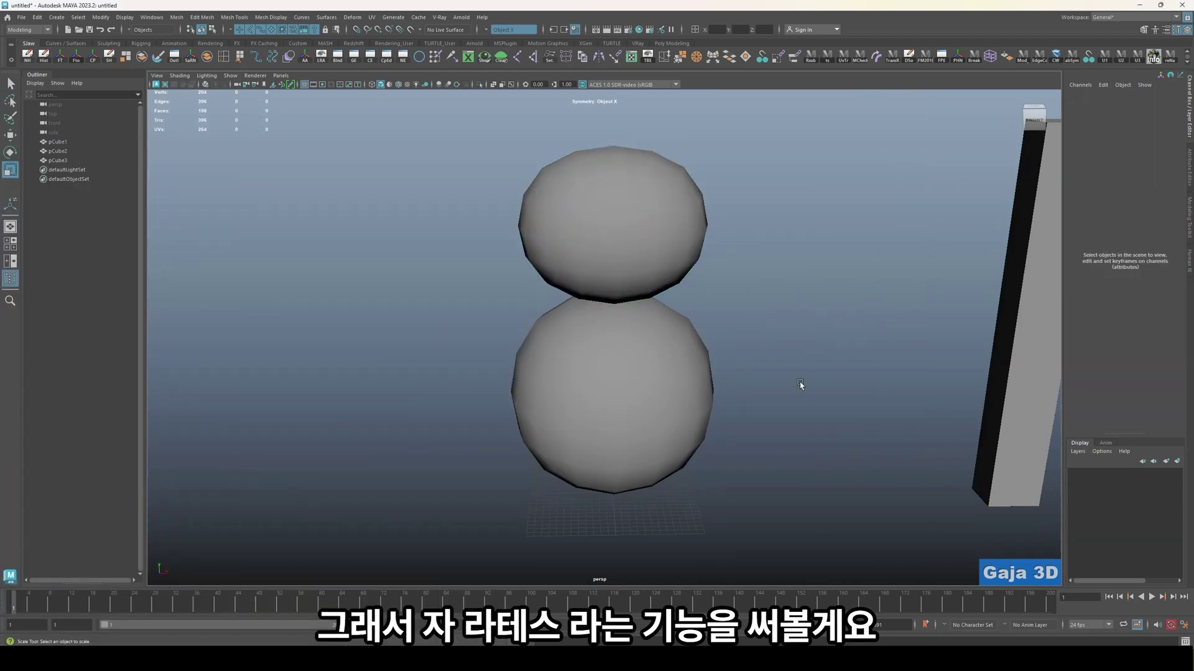
- Show wireframe on the shaded objects and move the body down slightly in Y beneath the head
alt+drag(799, 385, 700, 349)
key(alt+1)
alt+drag(617, 325, 658, 391)
click(631, 227)
key(w)
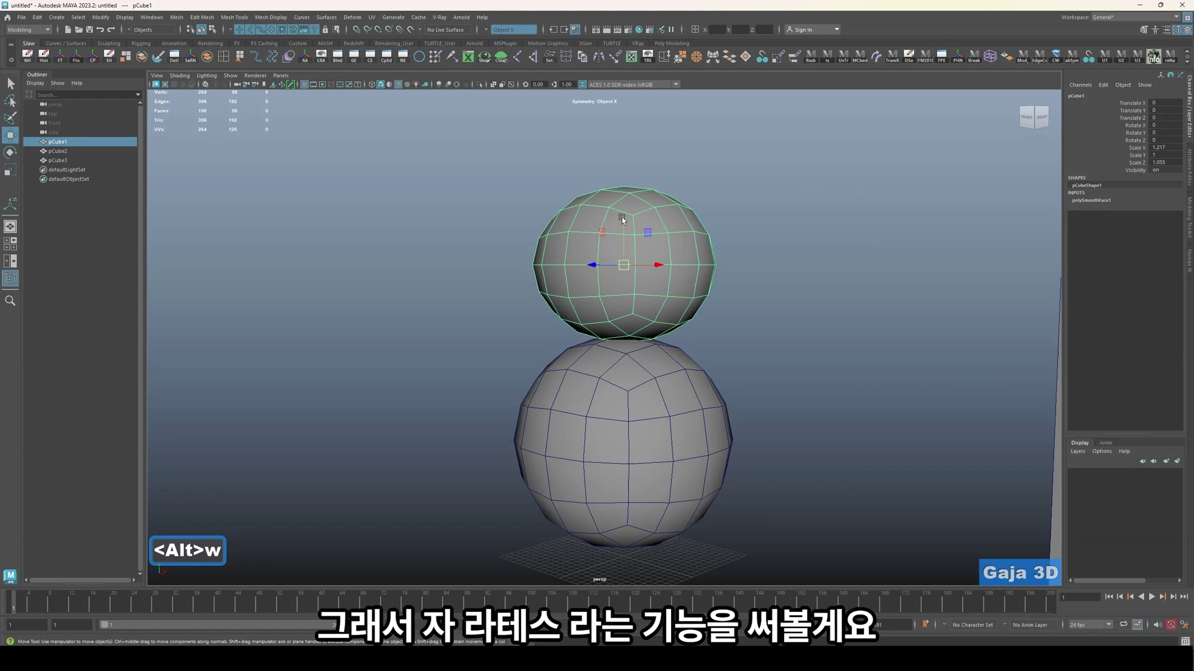
alt+drag(622, 218, 687, 391)
click(672, 441)
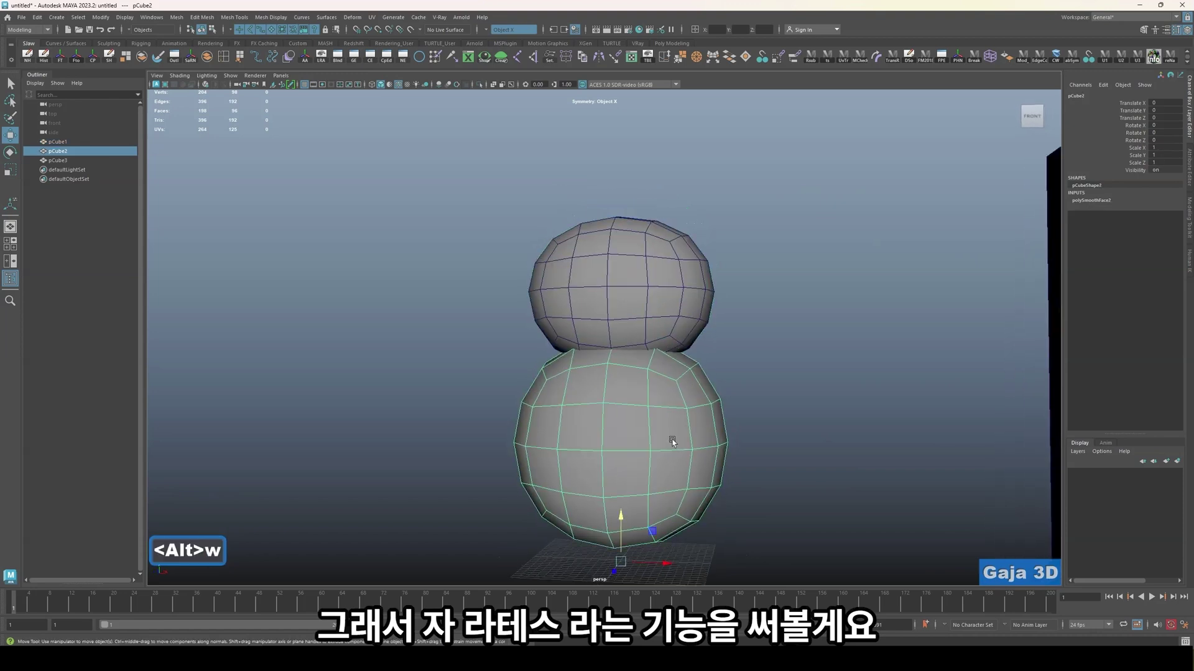
scroll(681, 436, down, 5)
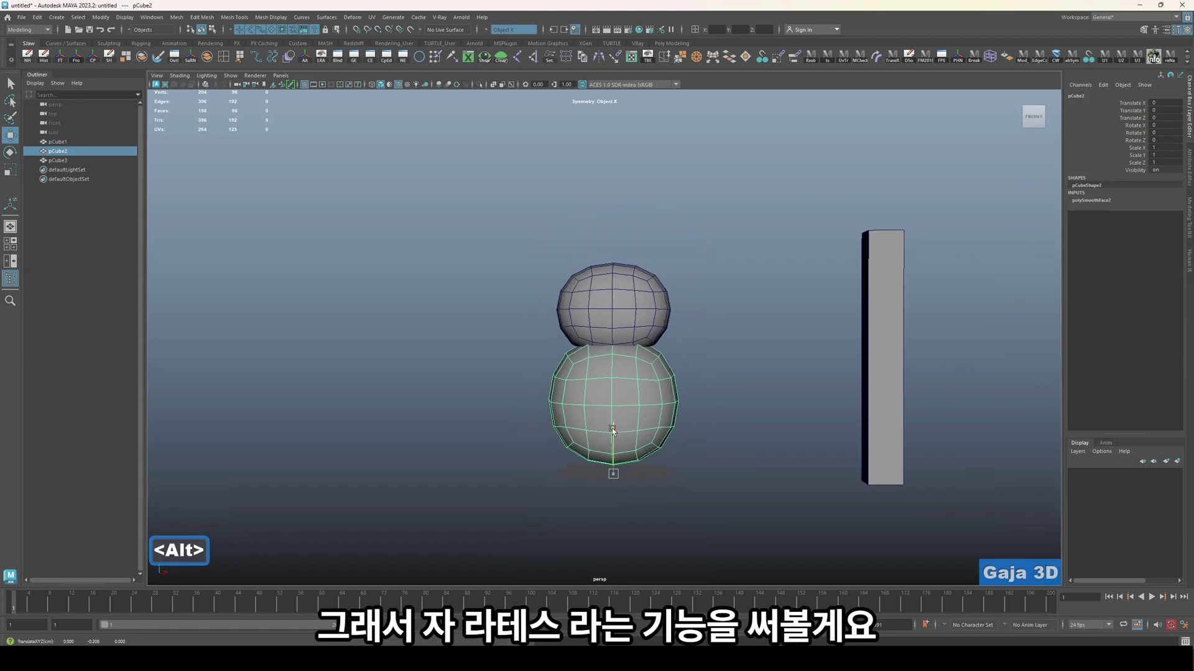
alt+drag(612, 428, 661, 418)
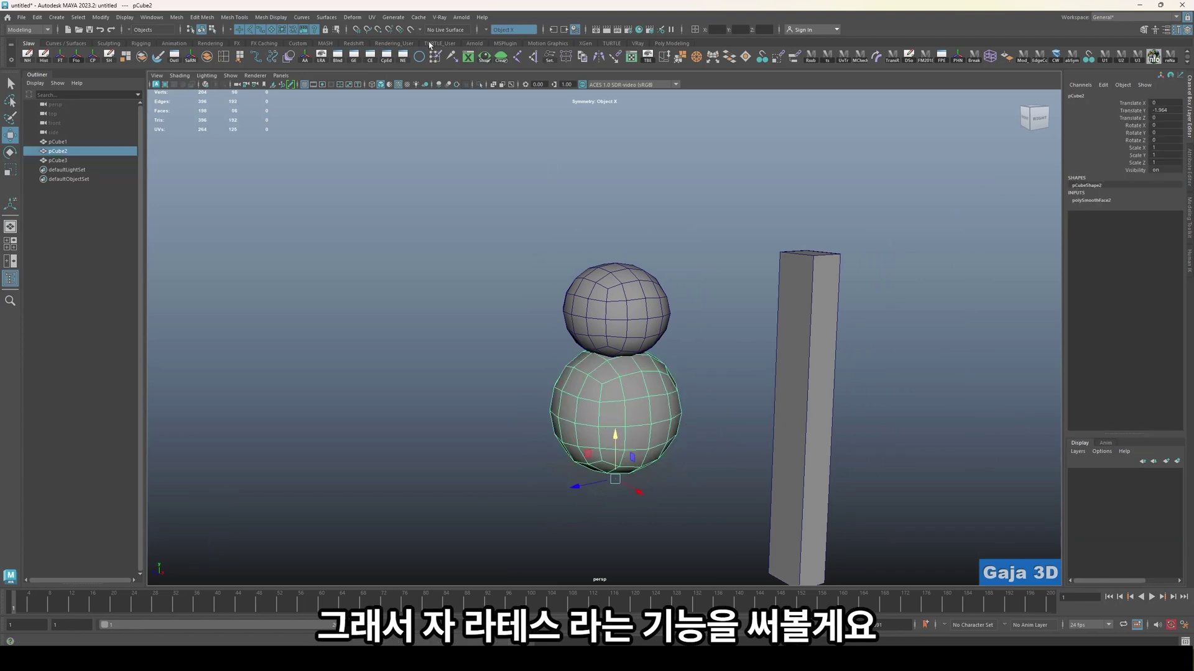
- Apply a Lattice deformer to the body with divisions of 3, 5 and 2, and close its options
click(480, 394)
click(626, 407)
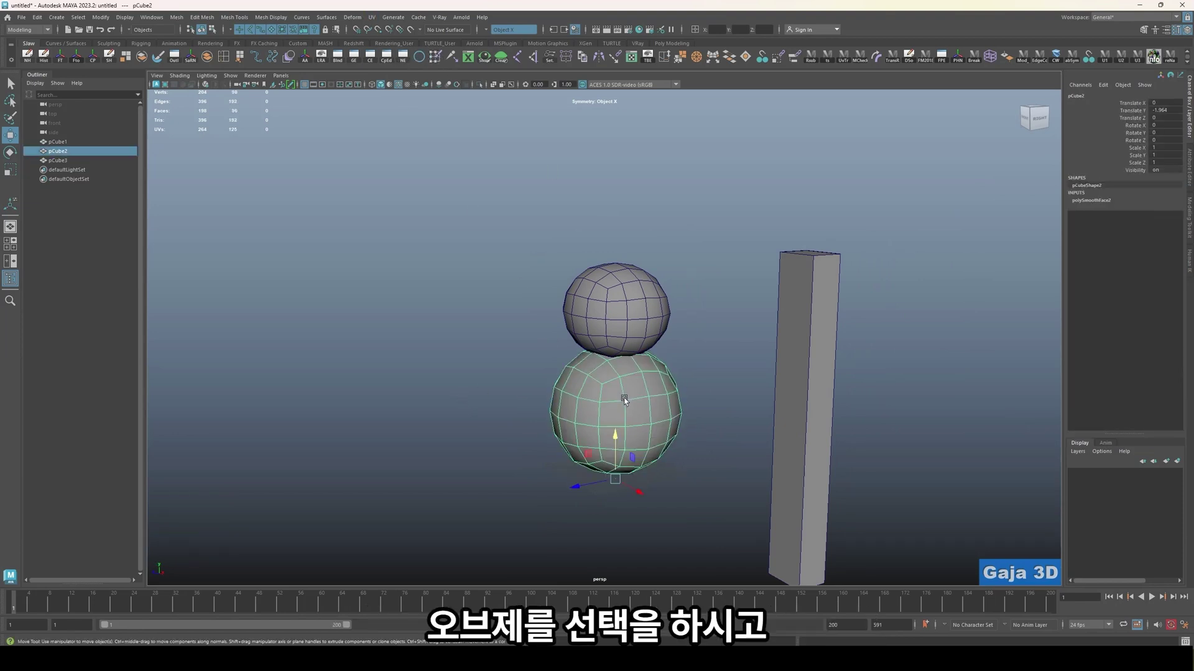
click(352, 17)
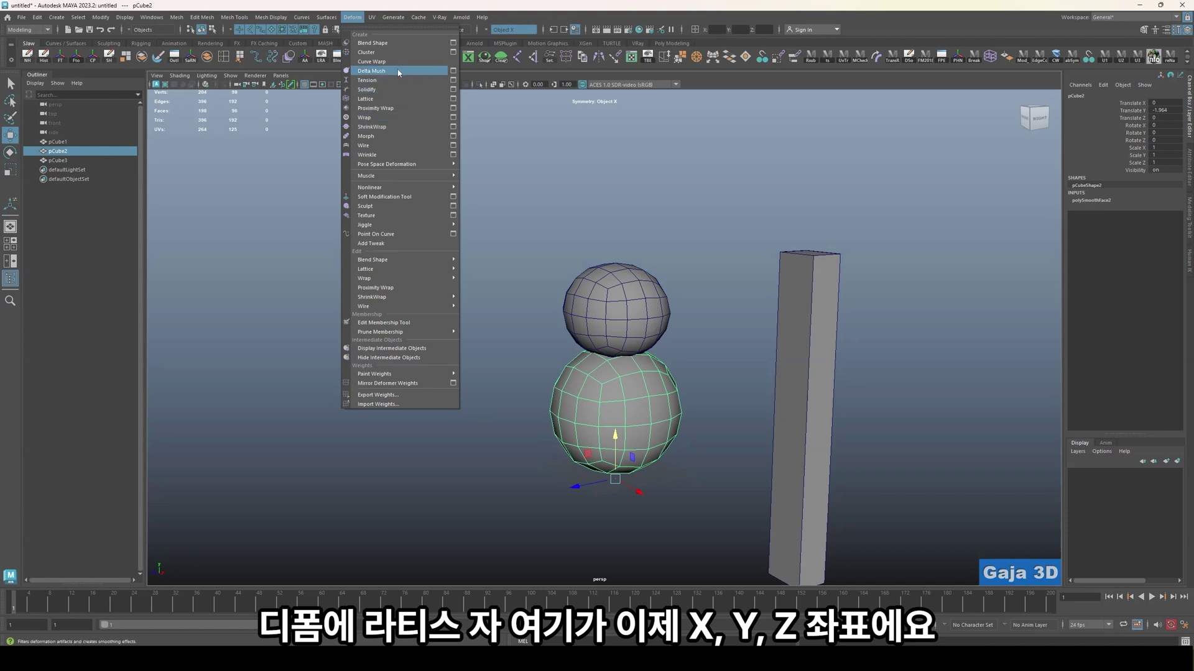
click(452, 98)
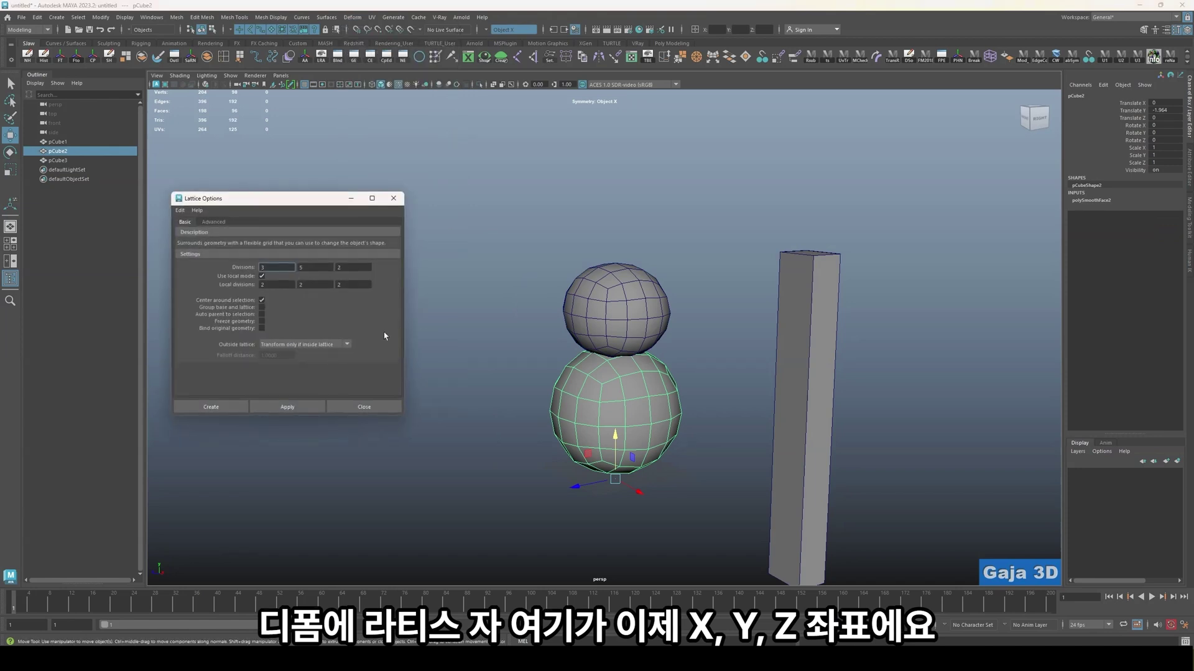
click(358, 268)
click(280, 268)
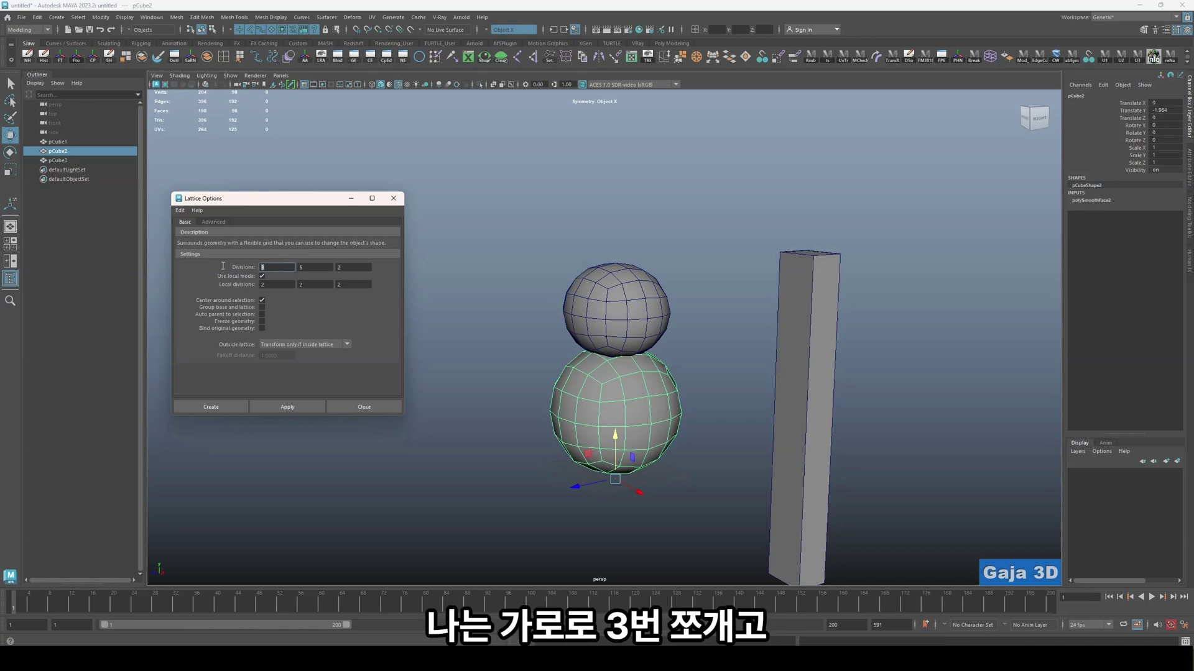
click(321, 268)
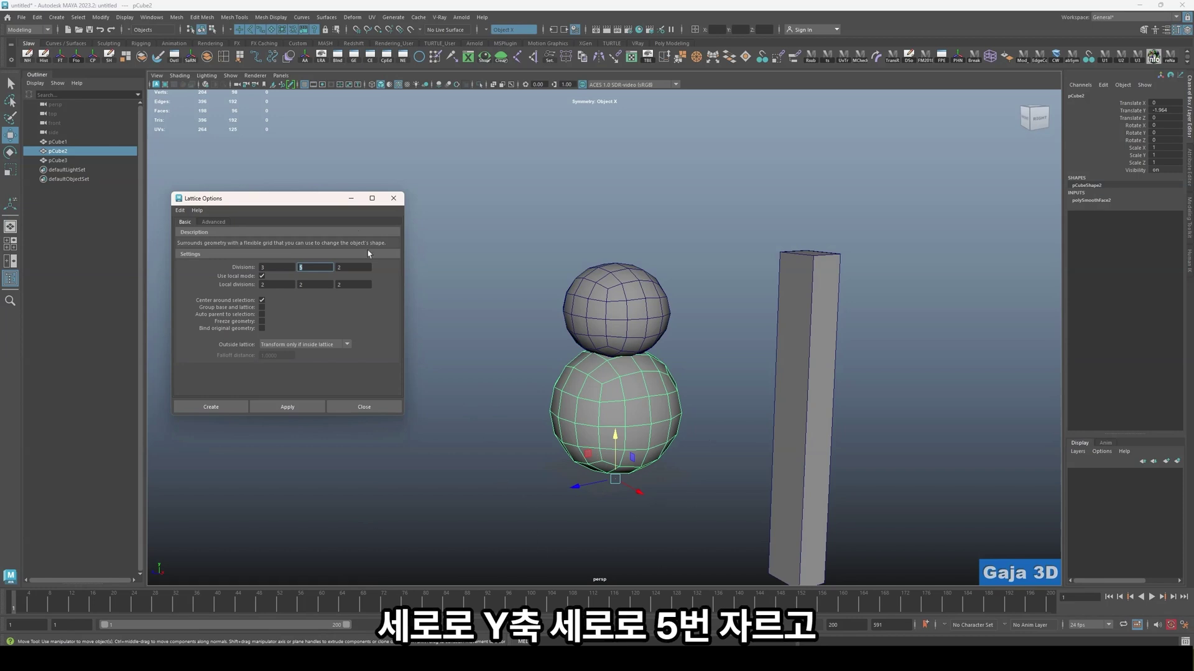
click(353, 268)
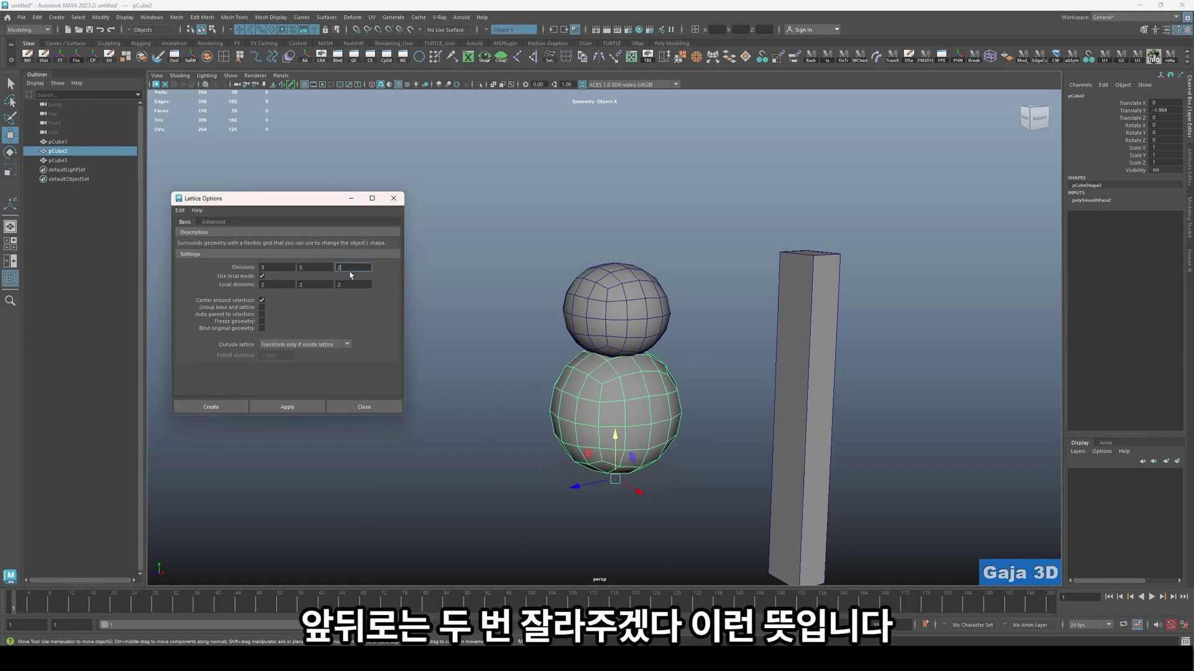
click(289, 409)
alt+drag(713, 418, 541, 377)
alt+drag(729, 406, 740, 435)
alt+right_drag(740, 436, 787, 523)
alt+drag(758, 474, 667, 357)
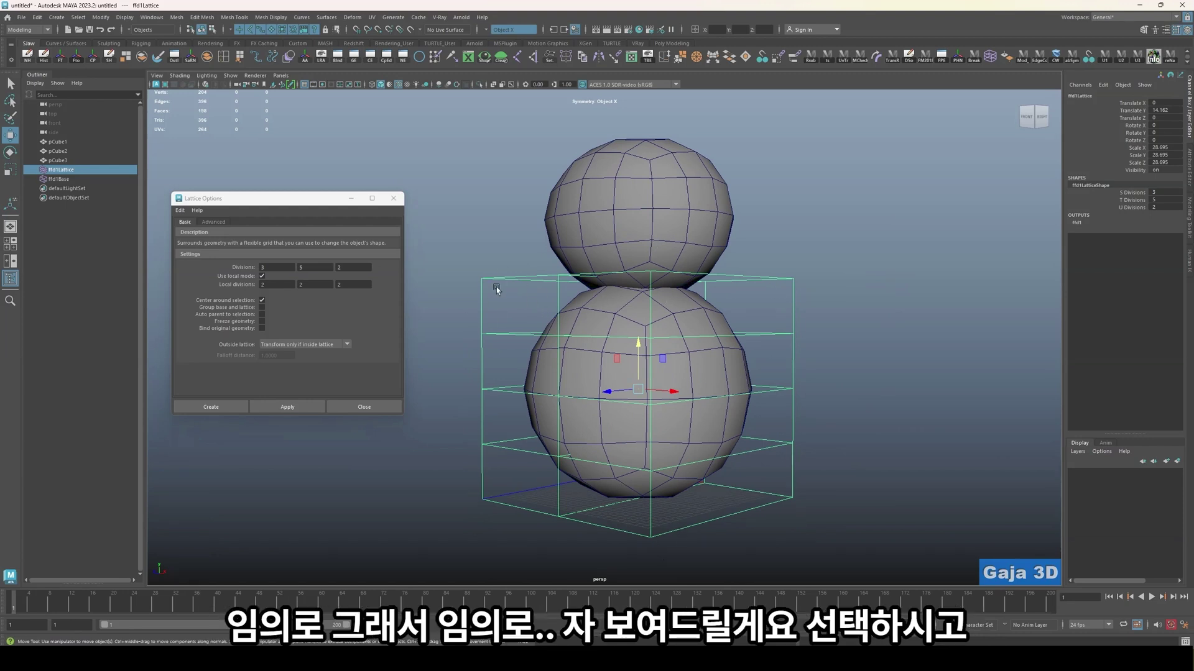
click(336, 406)
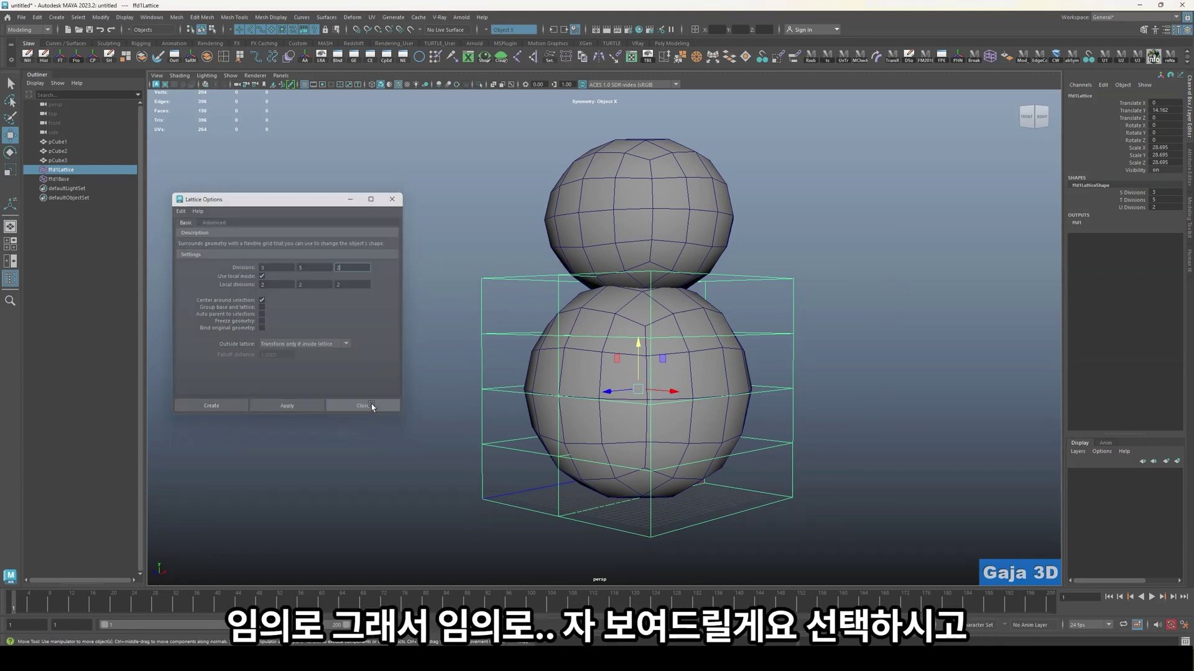
- Switch the body's lattice to Lattice Point mode and select its top front points
click(838, 295)
alt+drag(709, 323, 637, 339)
click(509, 278)
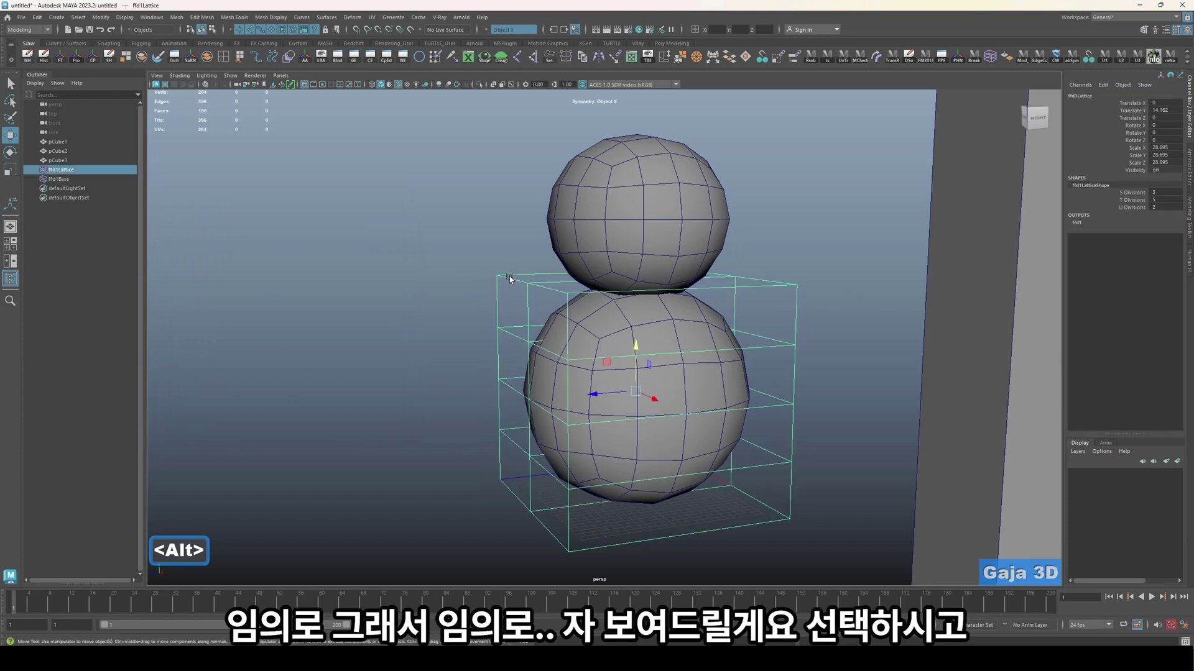
right_click(510, 277)
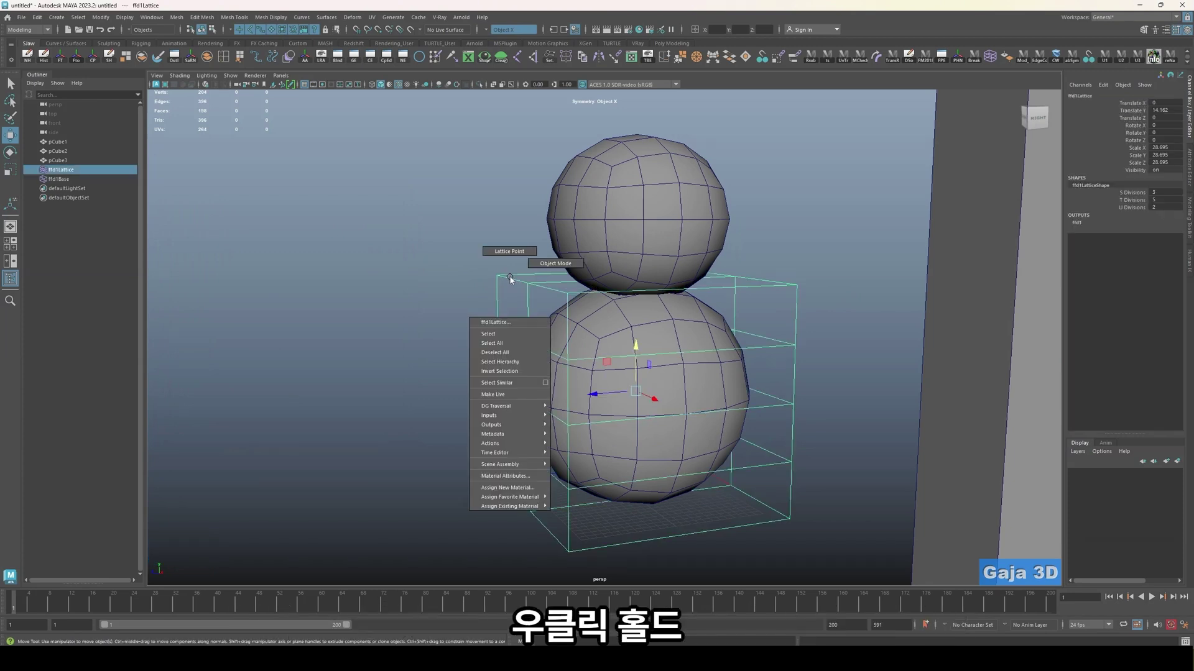
right_drag(509, 270, 509, 251)
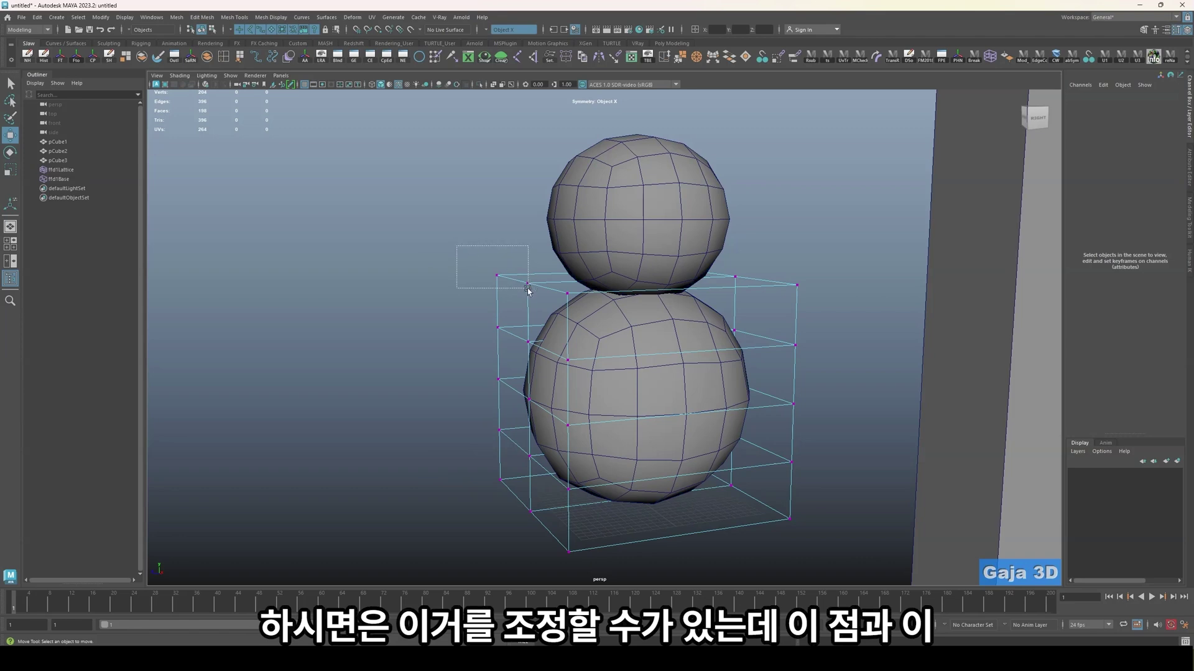
drag(528, 289, 710, 301)
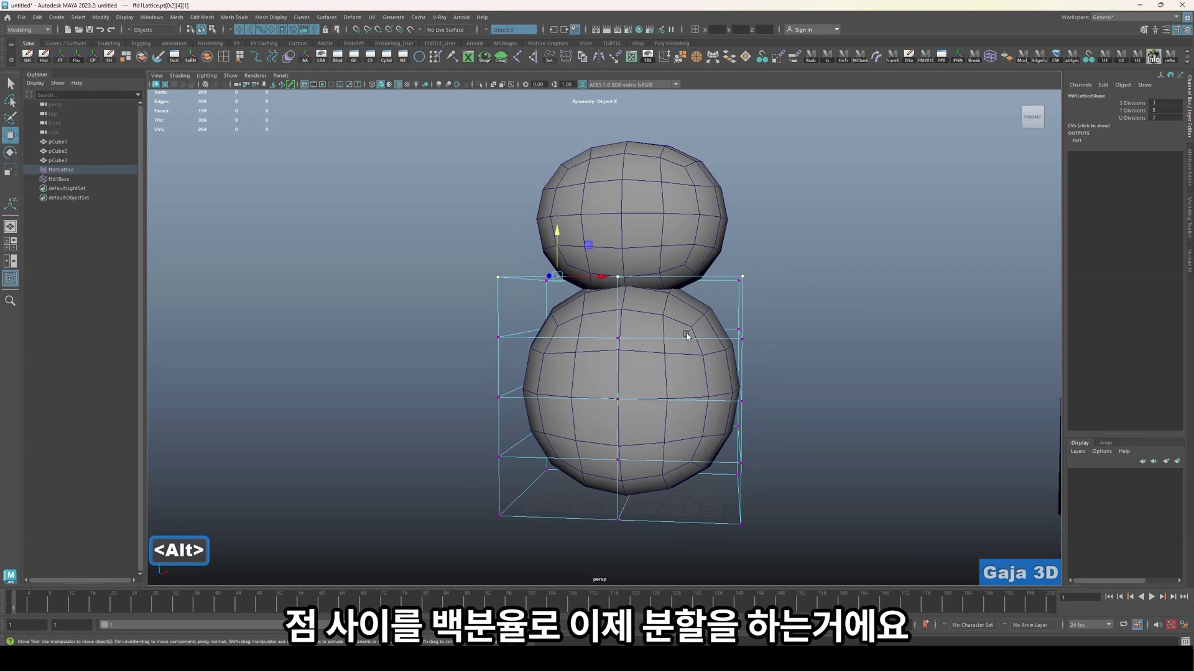
- Try pulling the lattice's top front points forward from the body, and undo the trial moves
click(874, 311)
alt+drag(874, 311, 810, 308)
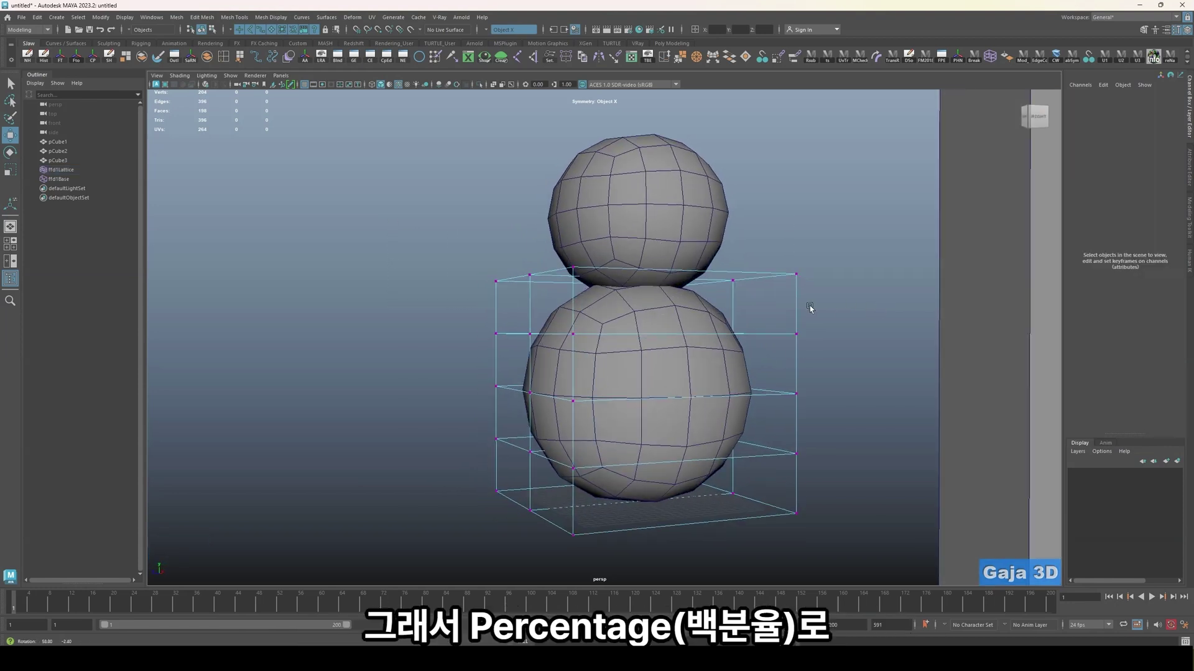
alt+drag(472, 242, 601, 299)
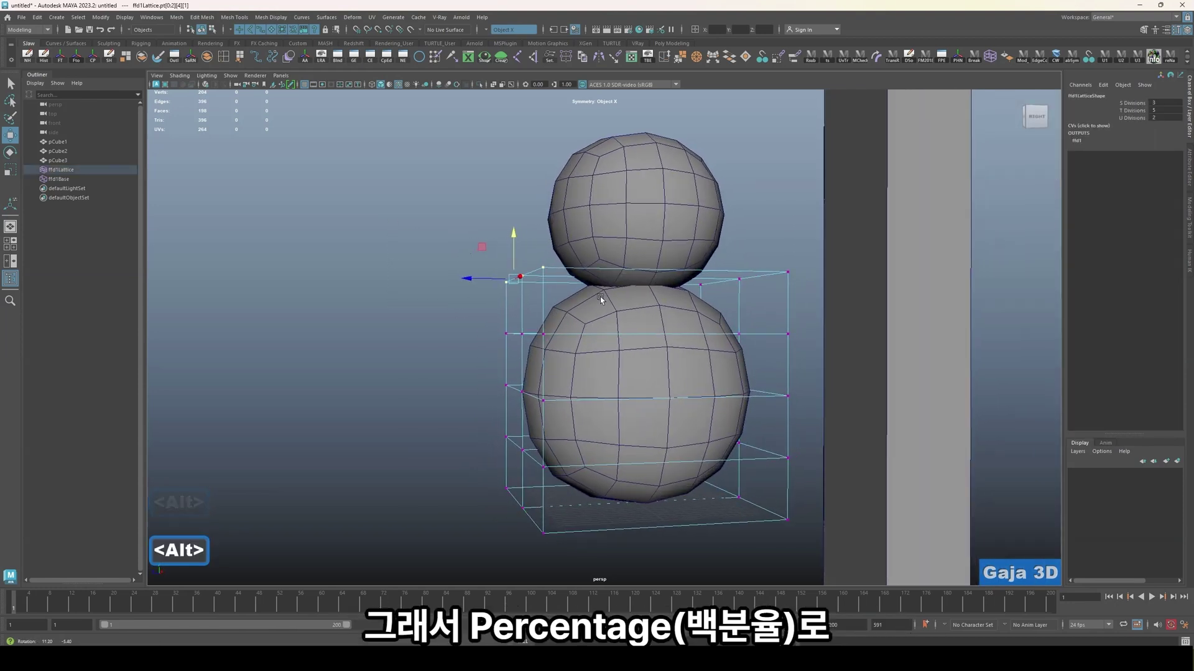
key(w)
drag(520, 278, 455, 293)
key(ctrl+z)
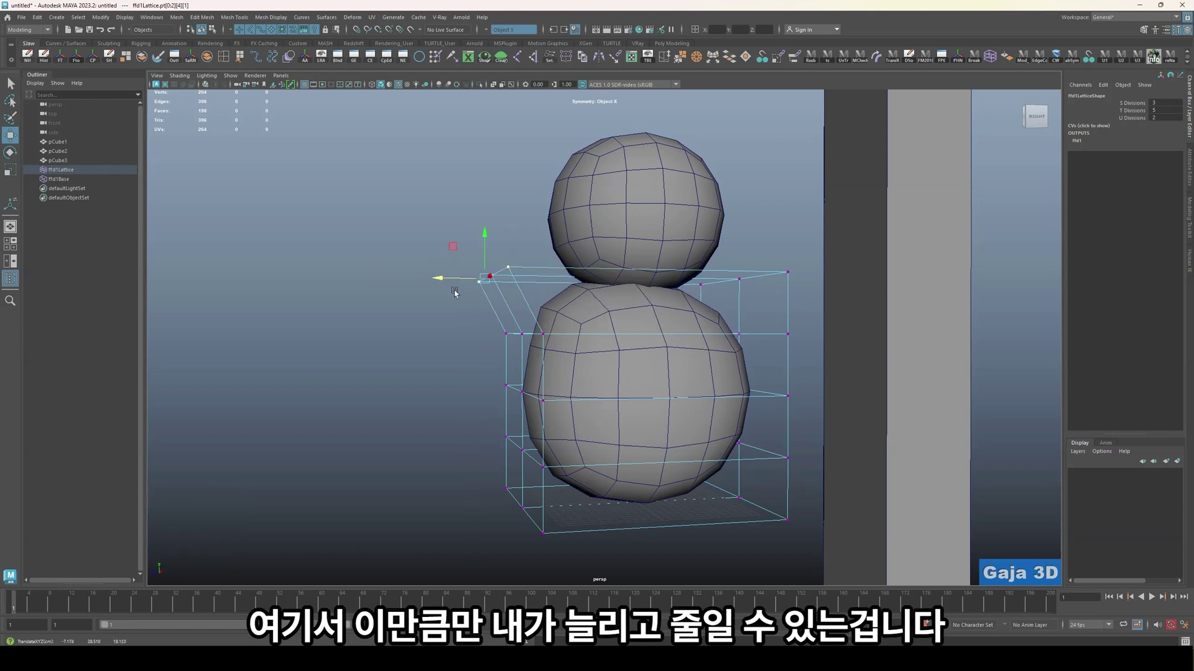
key(ctrl+z)
drag(413, 220, 582, 356)
drag(471, 307, 641, 385)
key(ctrl+z)
- Try adjusting a single upper vertex on the body mesh, and undo back to the selected lattice
click(640, 387)
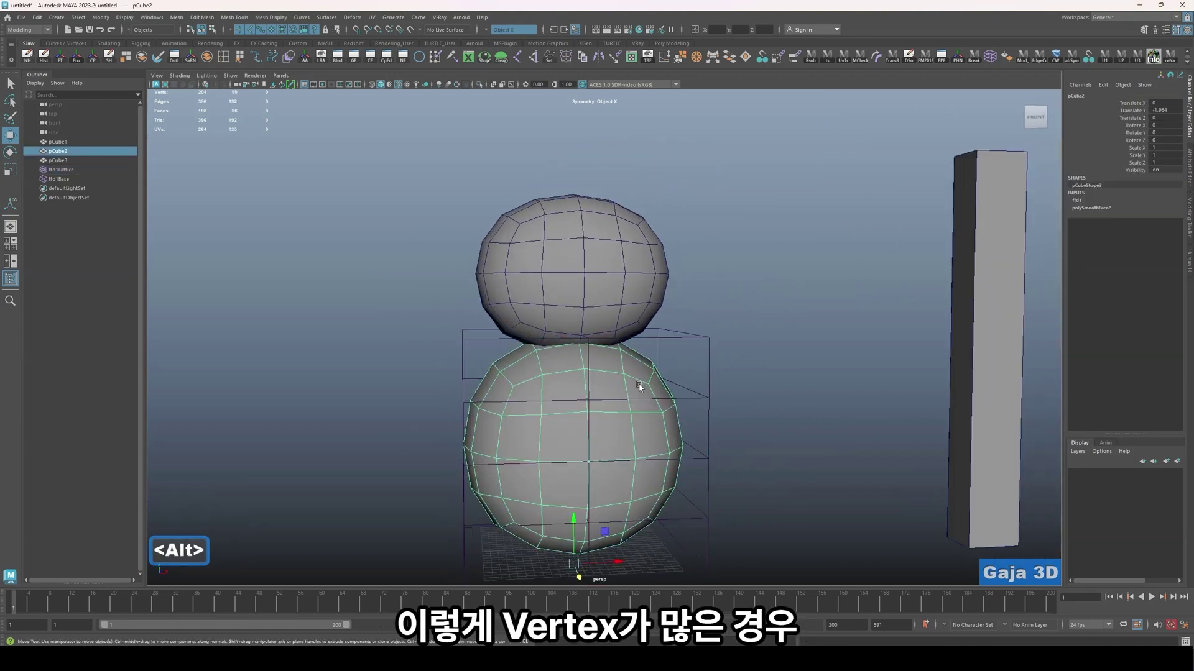
right_drag(640, 386, 600, 382)
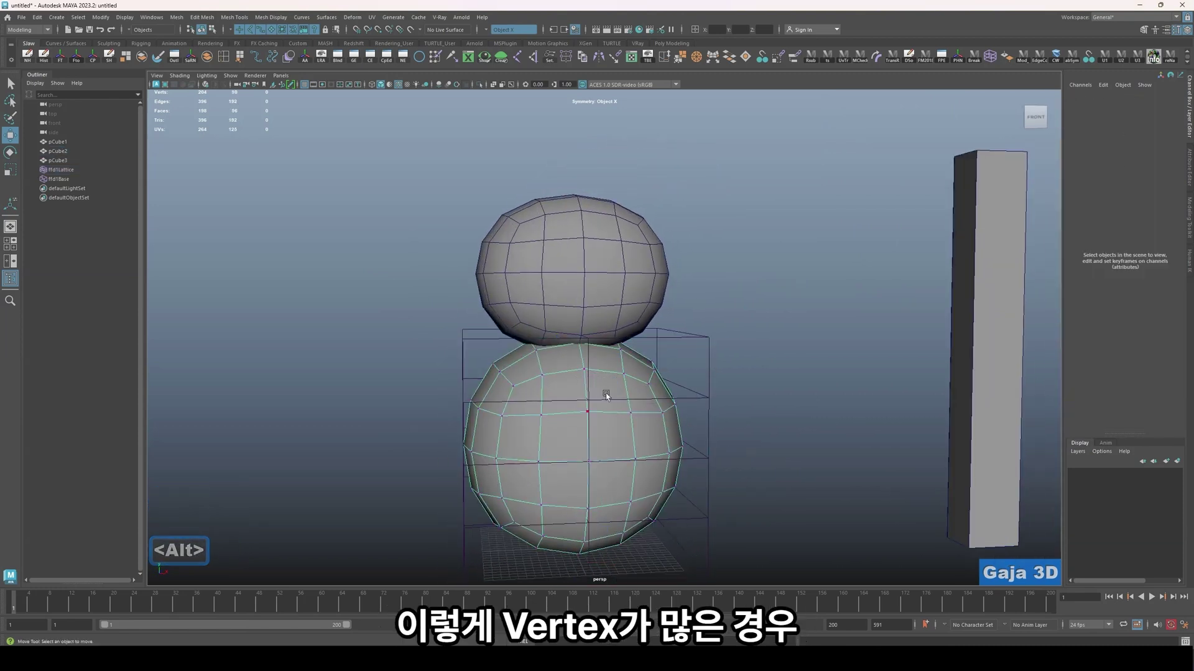
click(644, 382)
key(w)
drag(646, 385, 647, 390)
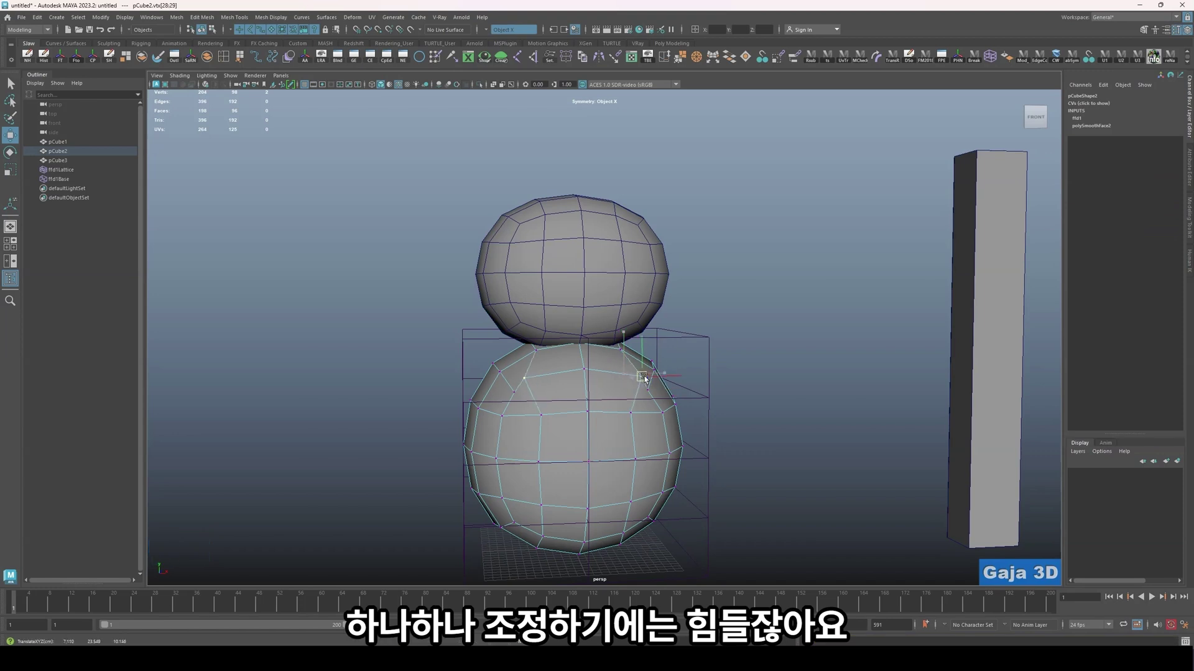
key(ctrl+z)
key(ctrl+z)
key(ctrl+z)
key(ctrl+z)
- Return the body's lattice to Lattice Point mode and view it from the front with no points selected
click(694, 347)
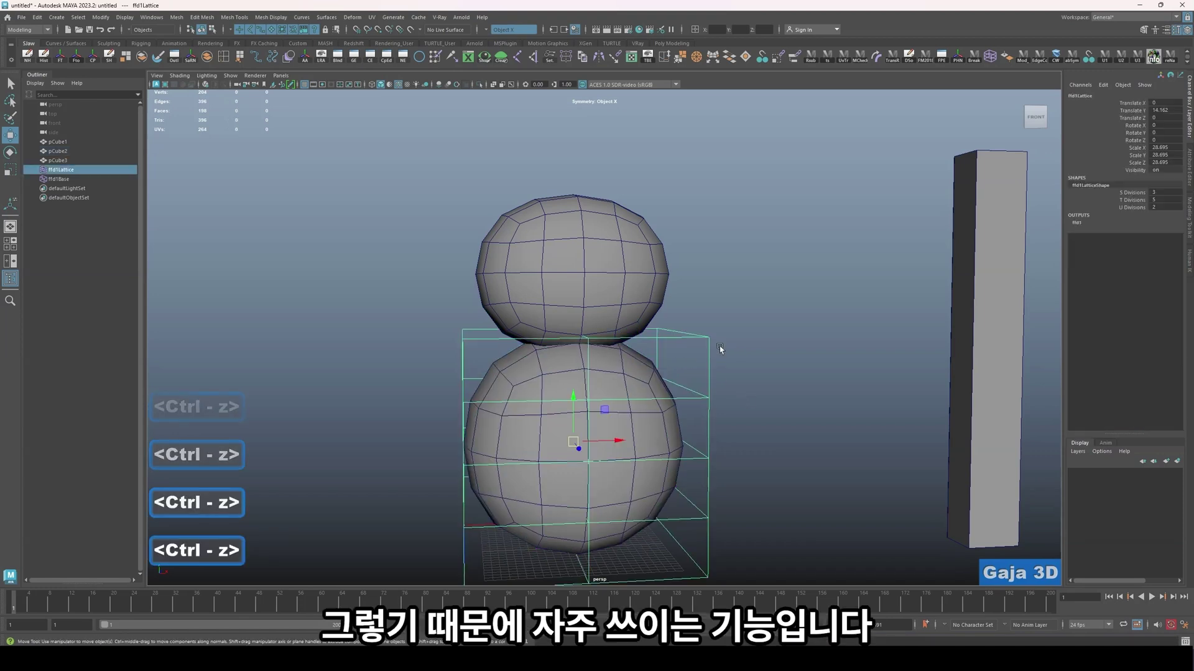
right_drag(708, 336, 706, 308)
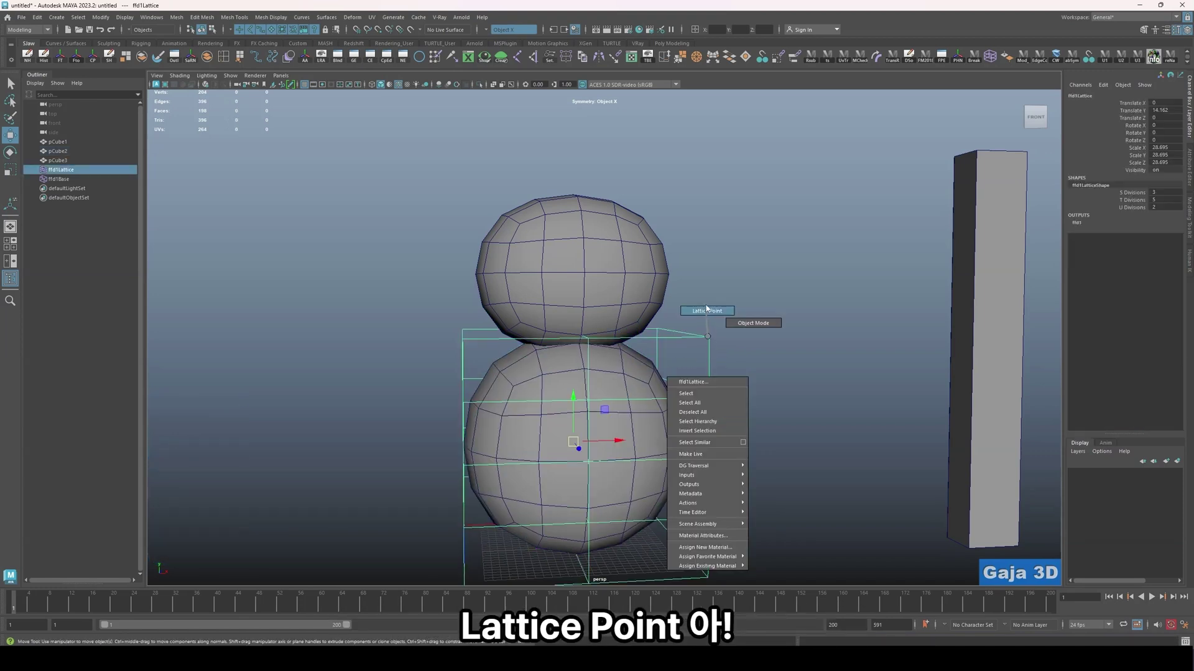
drag(394, 274, 469, 353)
alt+drag(800, 358, 802, 404)
click(802, 404)
drag(738, 379, 765, 398)
drag(765, 399, 629, 275)
click(747, 331)
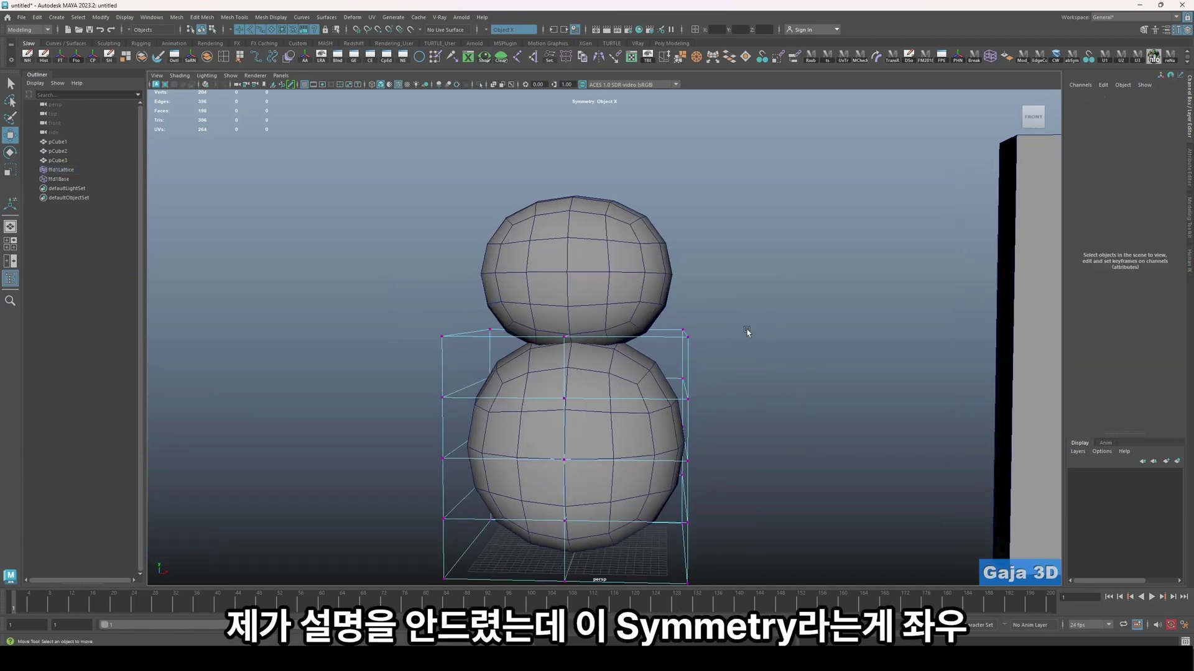
- Try moving the lattice's top corner points outward along X with Object X symmetry, and undo the move
drag(722, 359, 724, 358)
click(731, 352)
drag(541, 99, 539, 103)
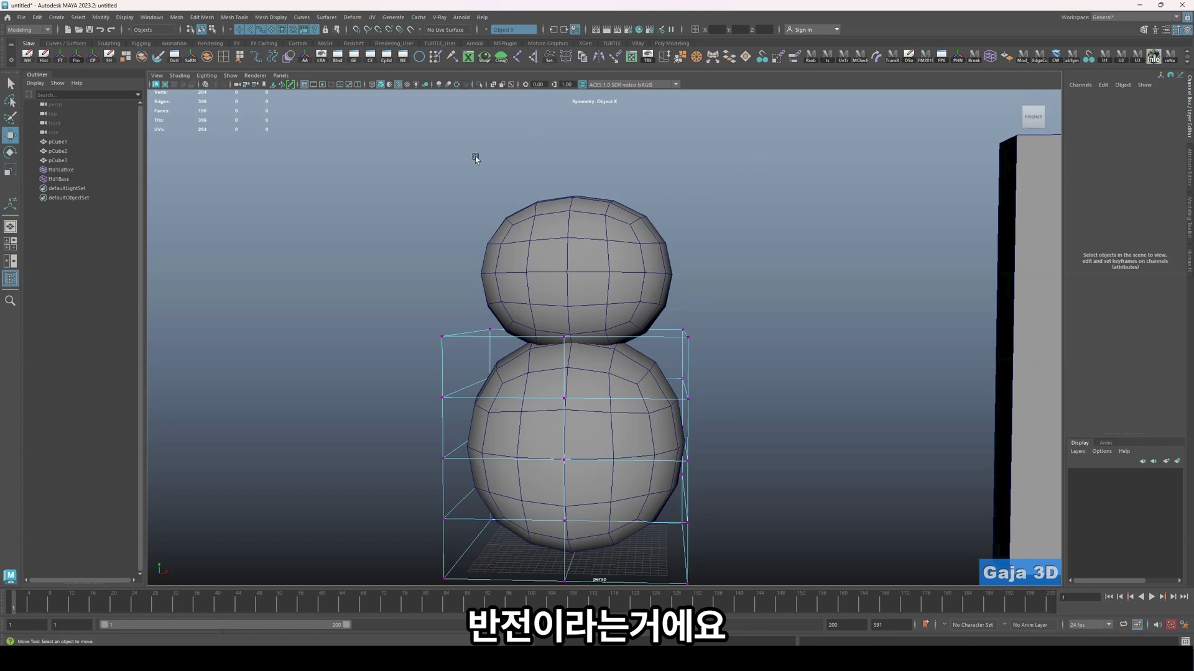
drag(668, 296, 798, 341)
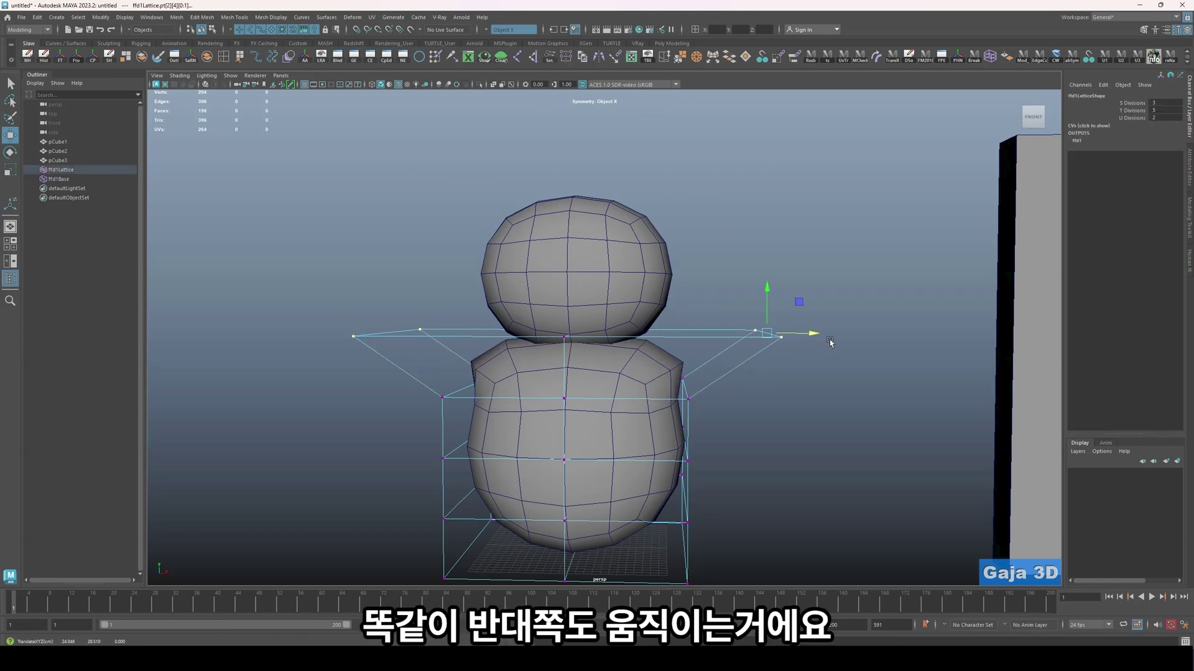
key(ctrl+z)
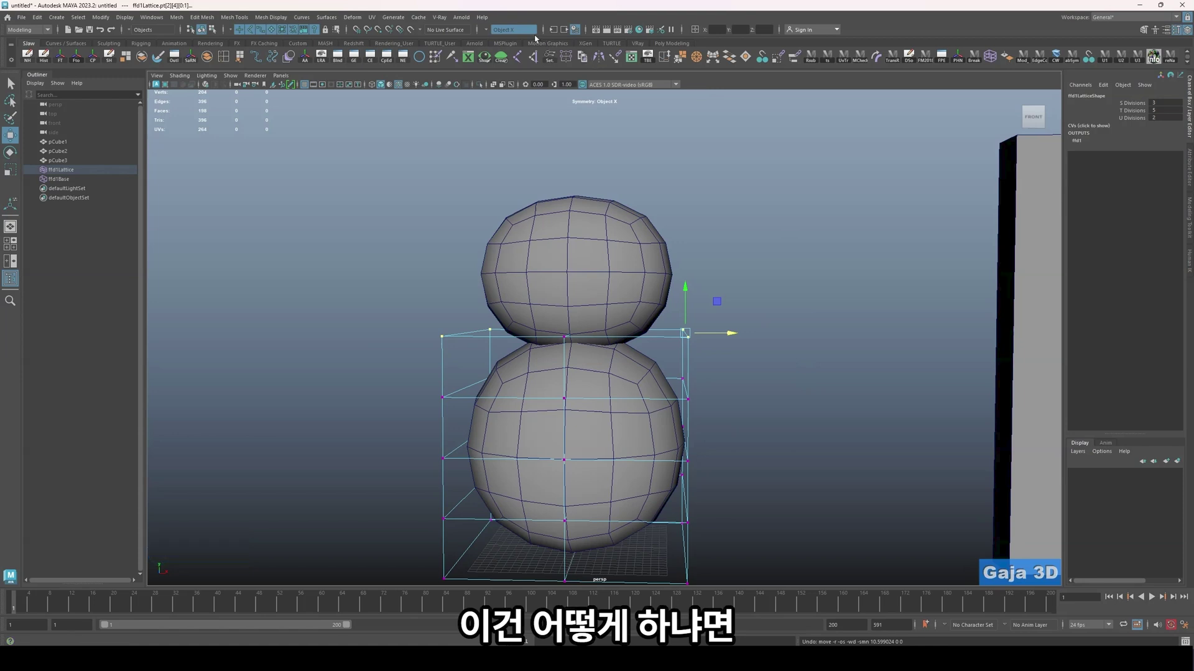
- Switch symmetry off, set it back to Object X, and clear the lattice point selection
click(492, 30)
click(486, 30)
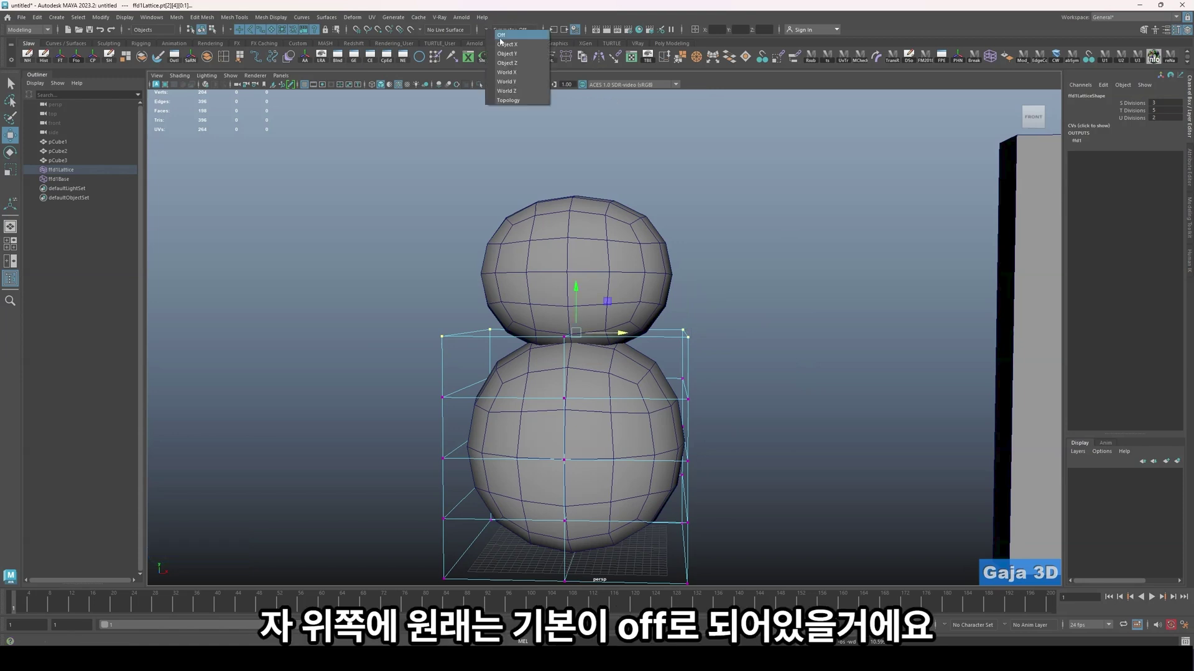
click(501, 38)
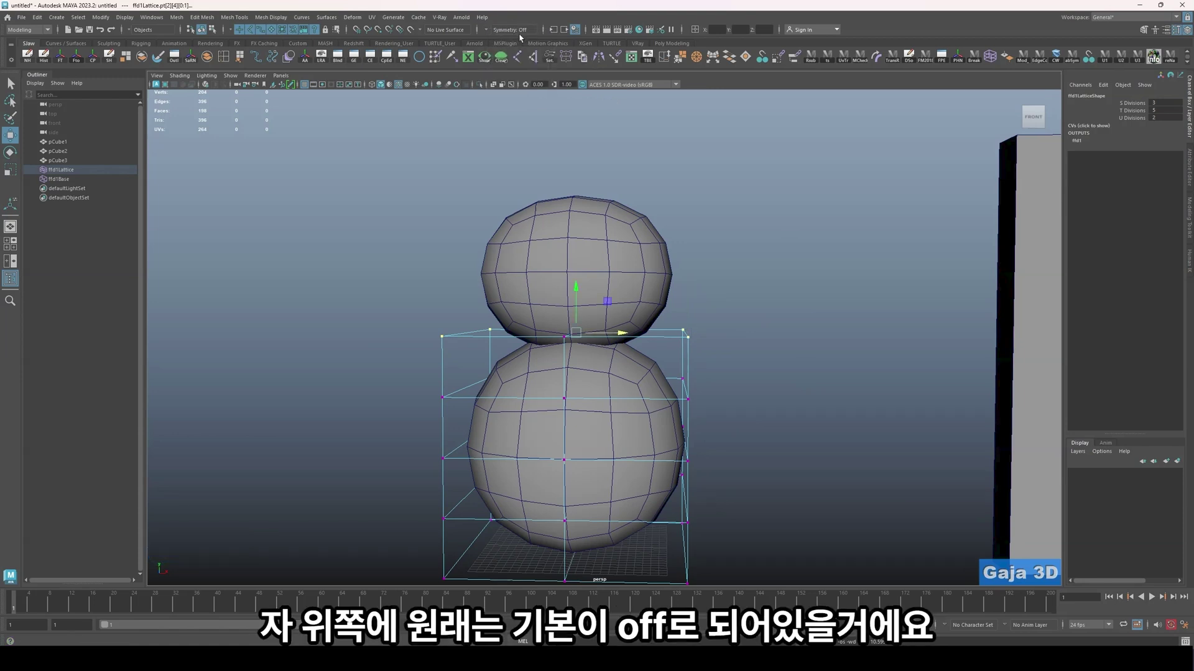
click(487, 31)
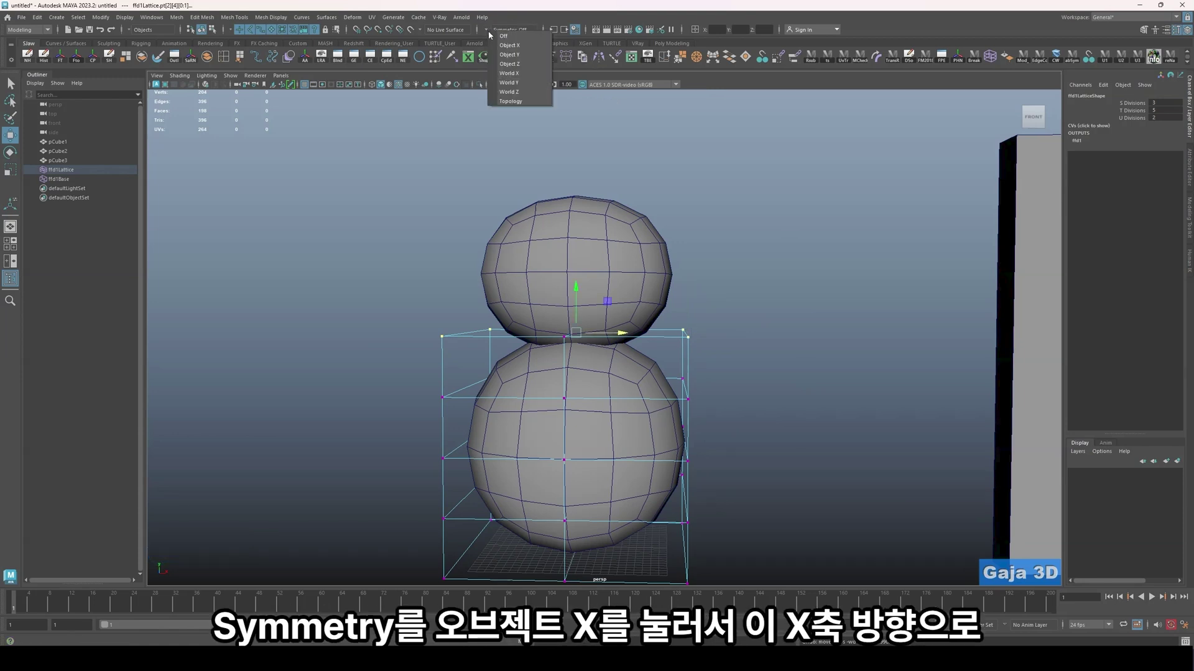
click(518, 47)
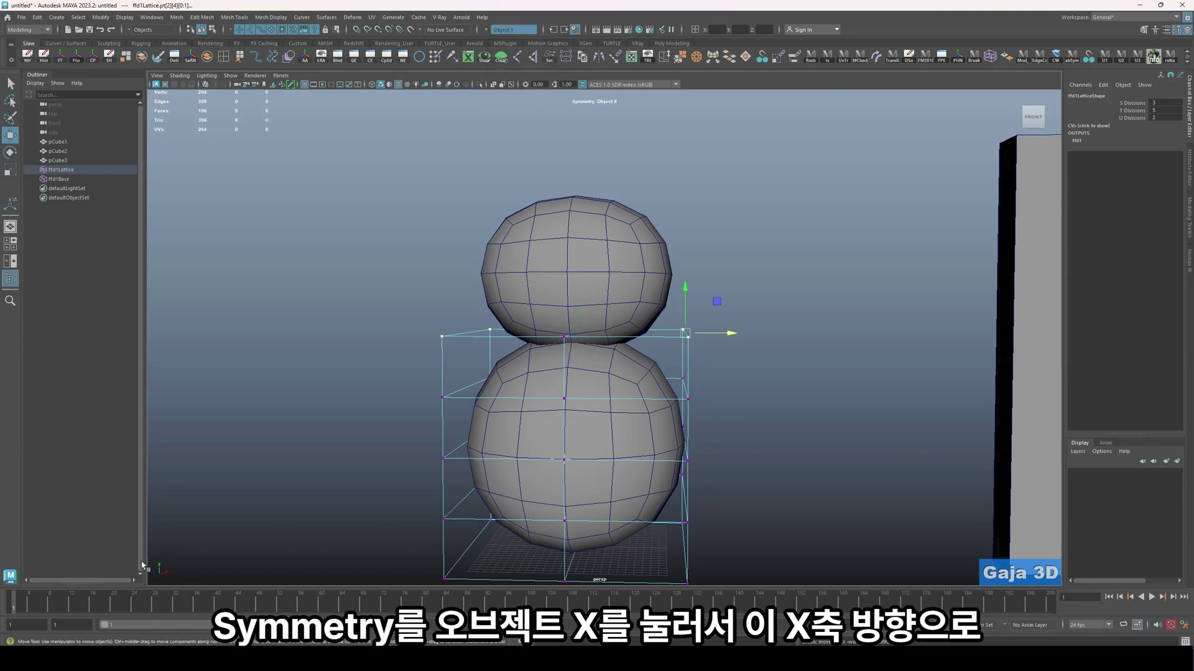
drag(155, 572, 155, 572)
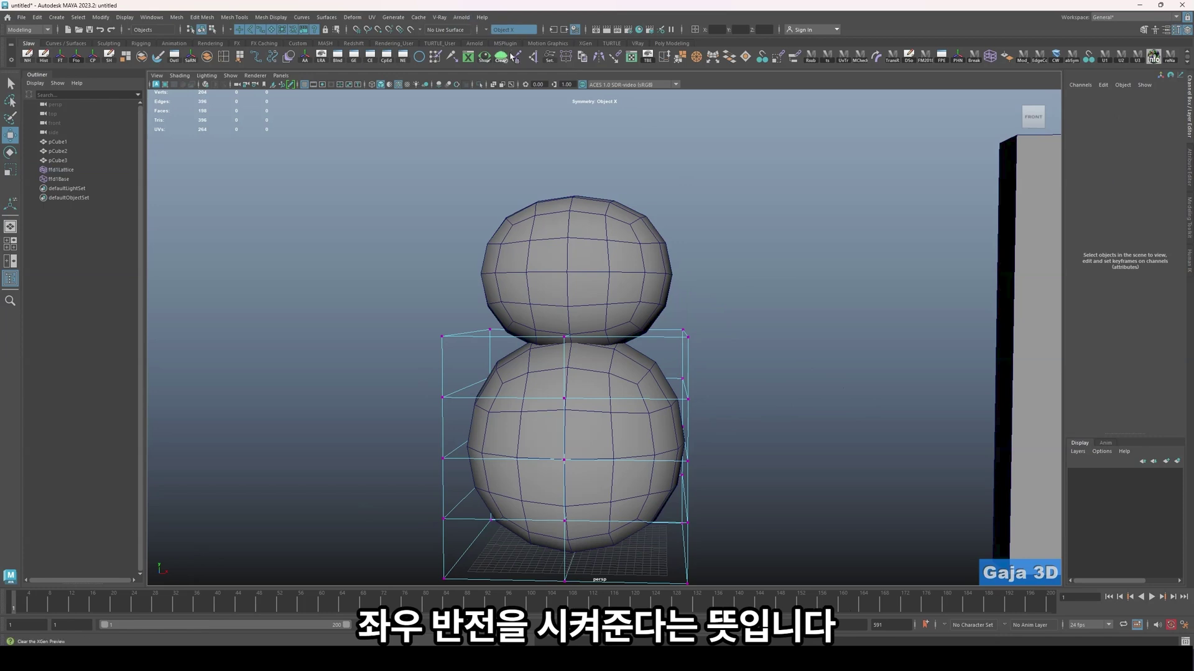
- Reselect the lattice's top side points, try shifting them along X, and undo the shift
drag(720, 355, 720, 354)
key(w)
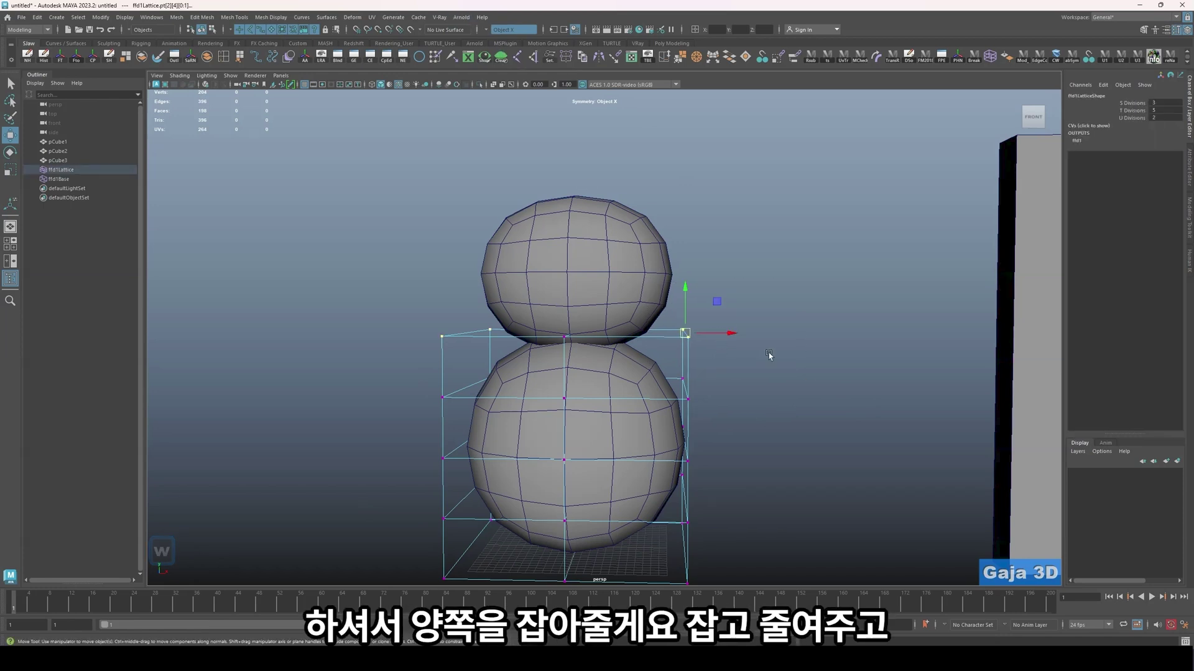
mouse_move(725, 341)
alt+mouse_down()
mouse_move(767, 392)
mouse_move(726, 346)
alt+mouse_up()
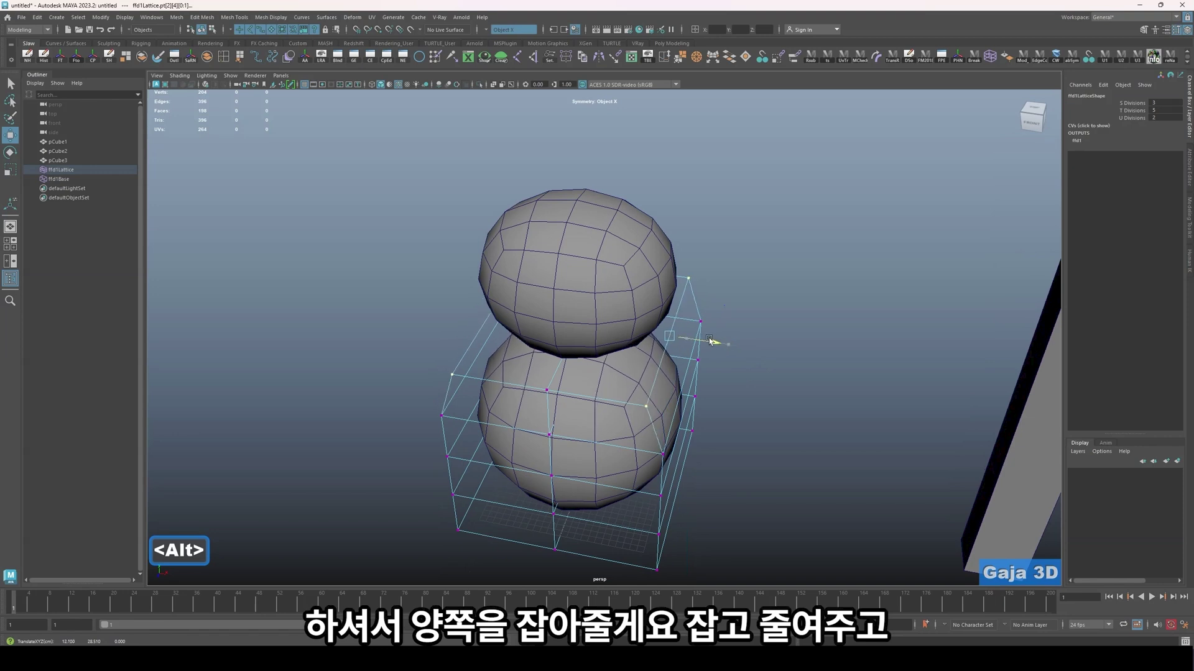
key(ctrl+z)
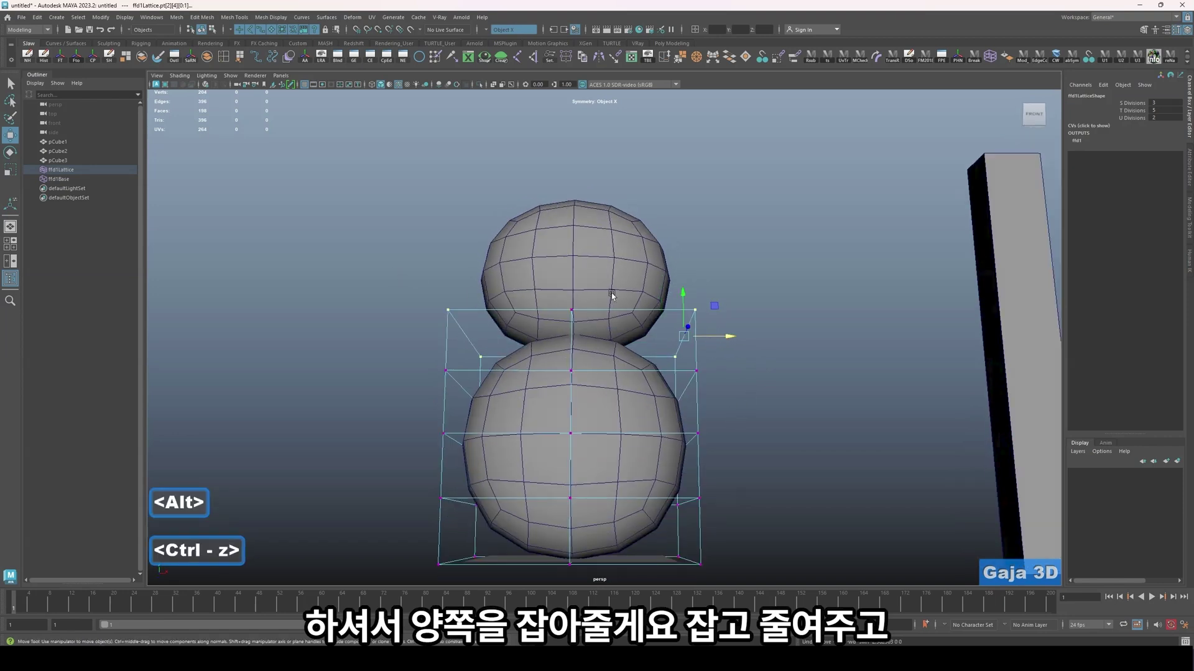
- Pull the side points of the lattice's upper two rows inward along X, bringing the top row in further to narrow the body
alt+drag(611, 296, 641, 292)
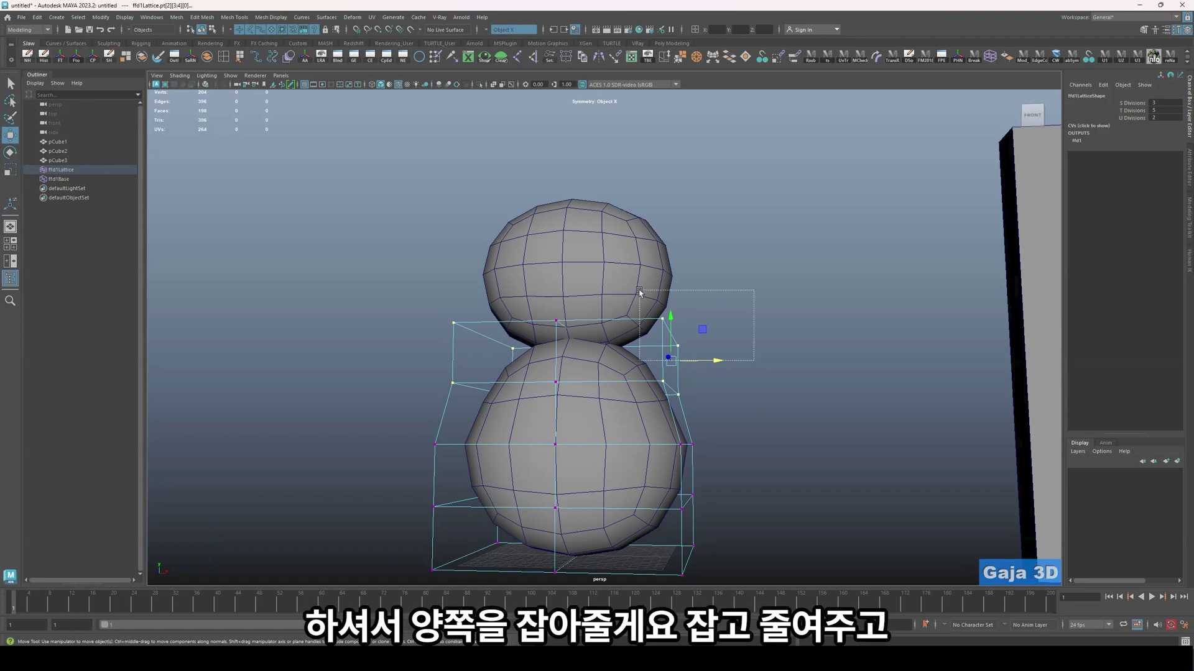
drag(721, 335, 707, 332)
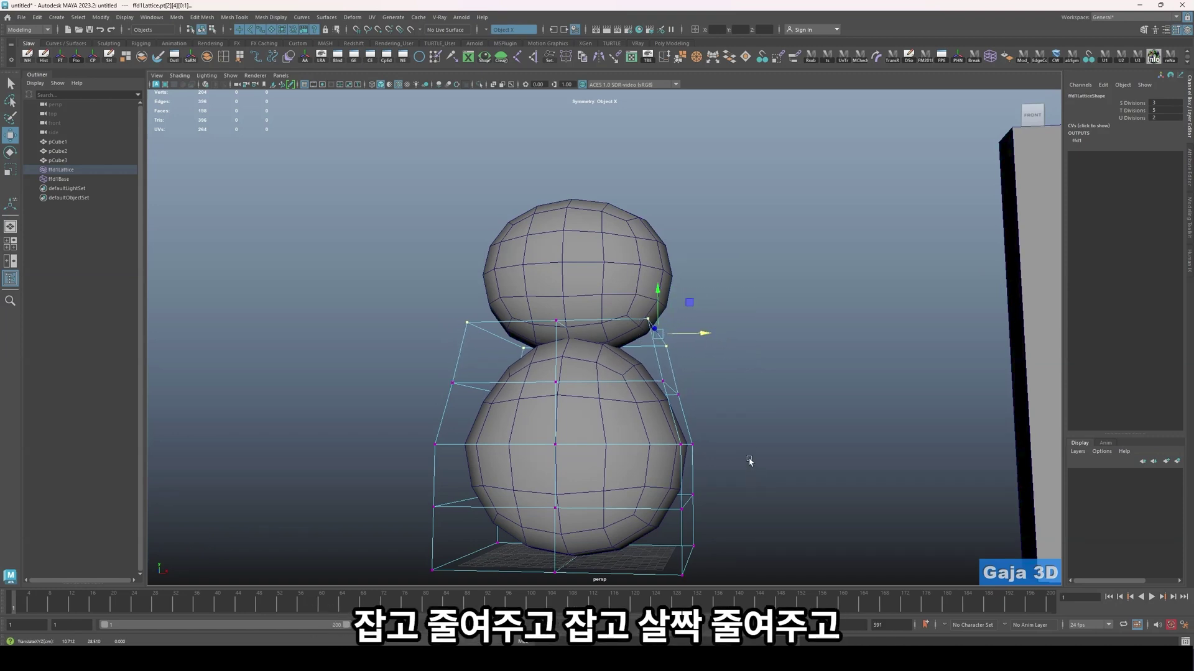
drag(748, 459, 721, 444)
mouse_move(719, 438)
alt+mouse_down()
mouse_move(771, 433)
mouse_move(704, 434)
alt+mouse_up()
- Scale the front and back points of the lattice's upper two rows inward along Z to slim the body's depth
drag(471, 296, 539, 415)
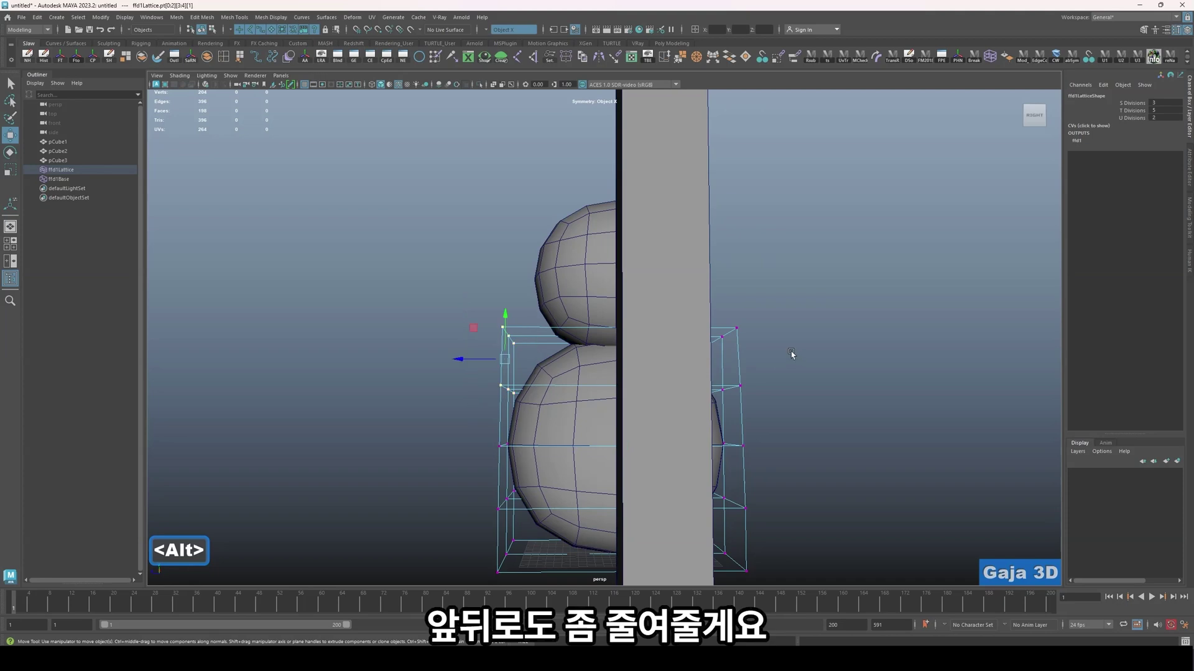
alt+drag(791, 355, 770, 354)
shift+drag(693, 301, 824, 428)
key(r)
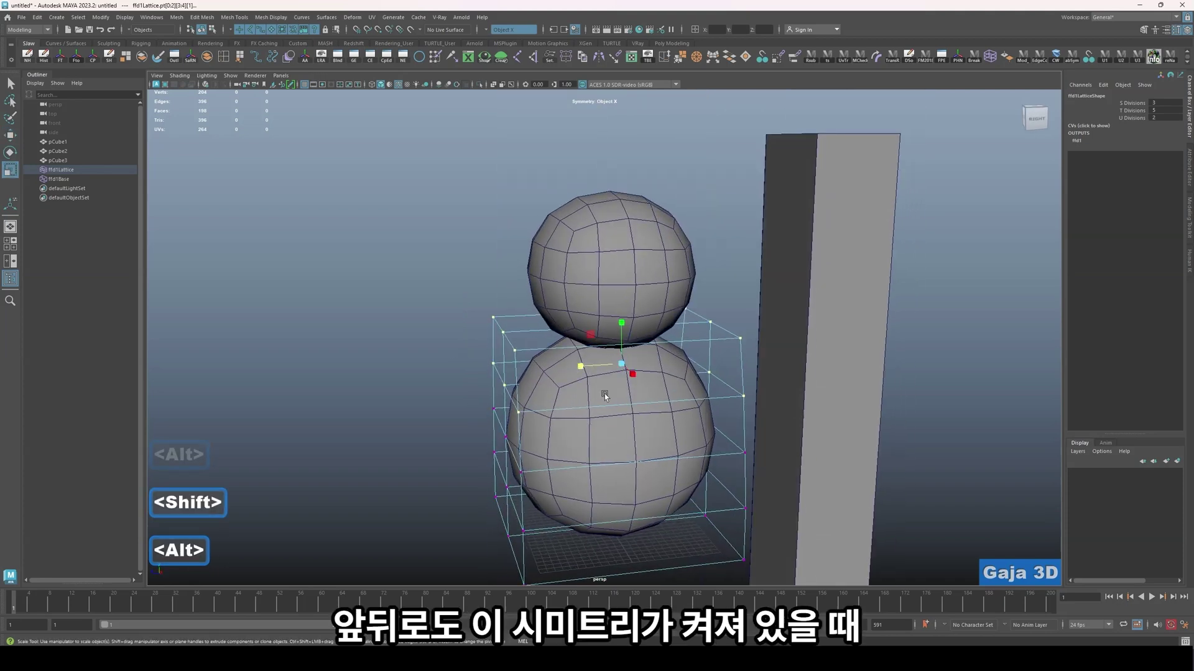
drag(575, 366, 583, 364)
alt+drag(605, 450, 640, 439)
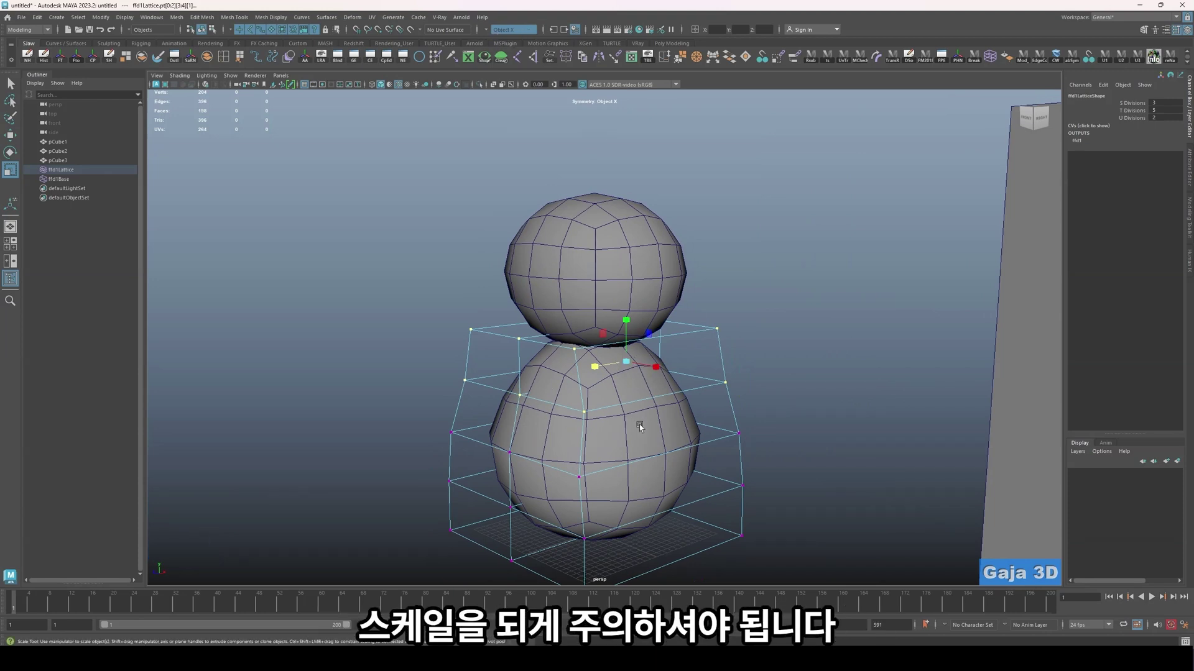
- Select the upper side points of the lattice and examine the scale pivot's position with Object X symmetry on
alt+drag(639, 424, 608, 353)
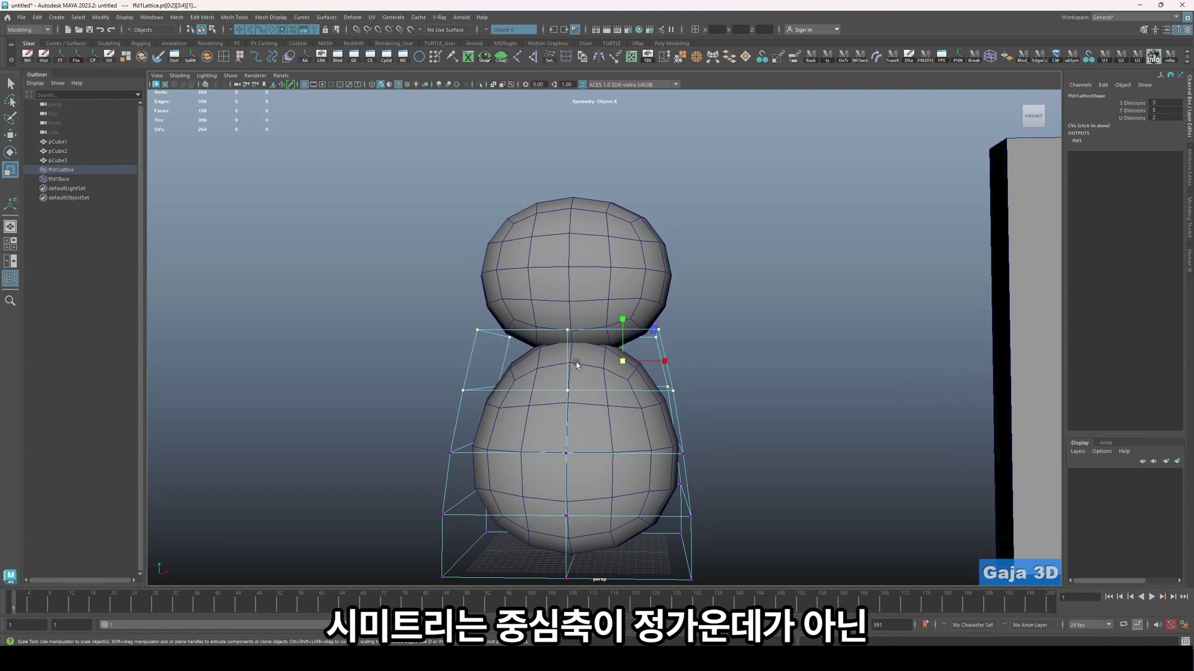
drag(730, 415, 649, 306)
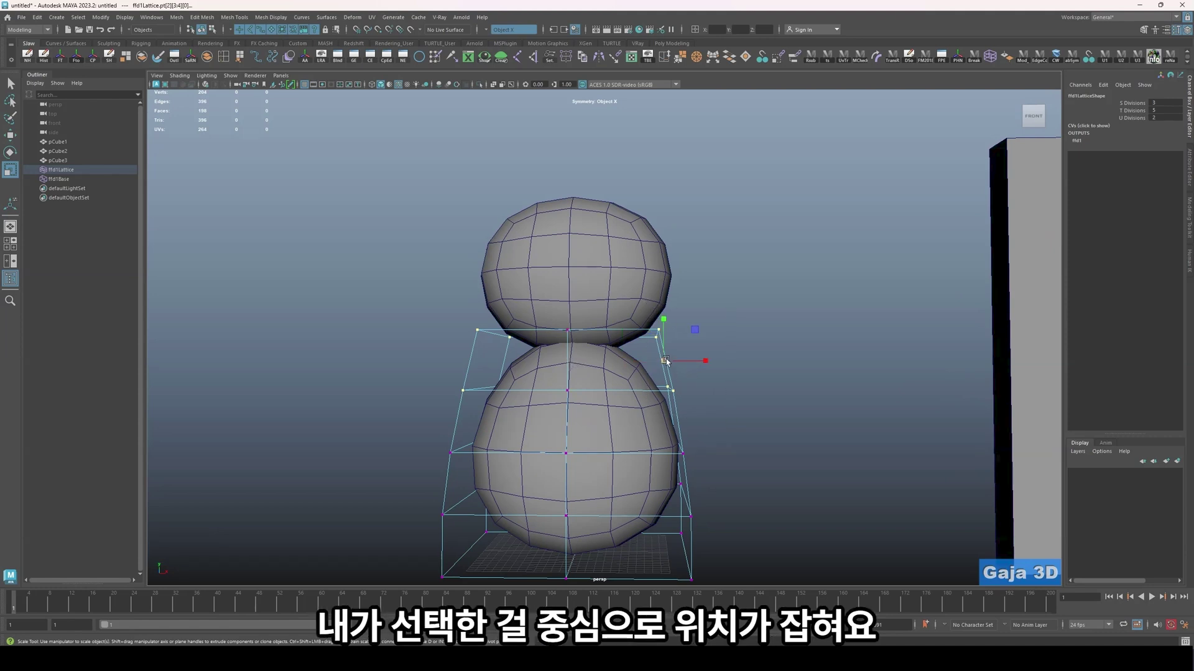
alt+drag(666, 361, 757, 329)
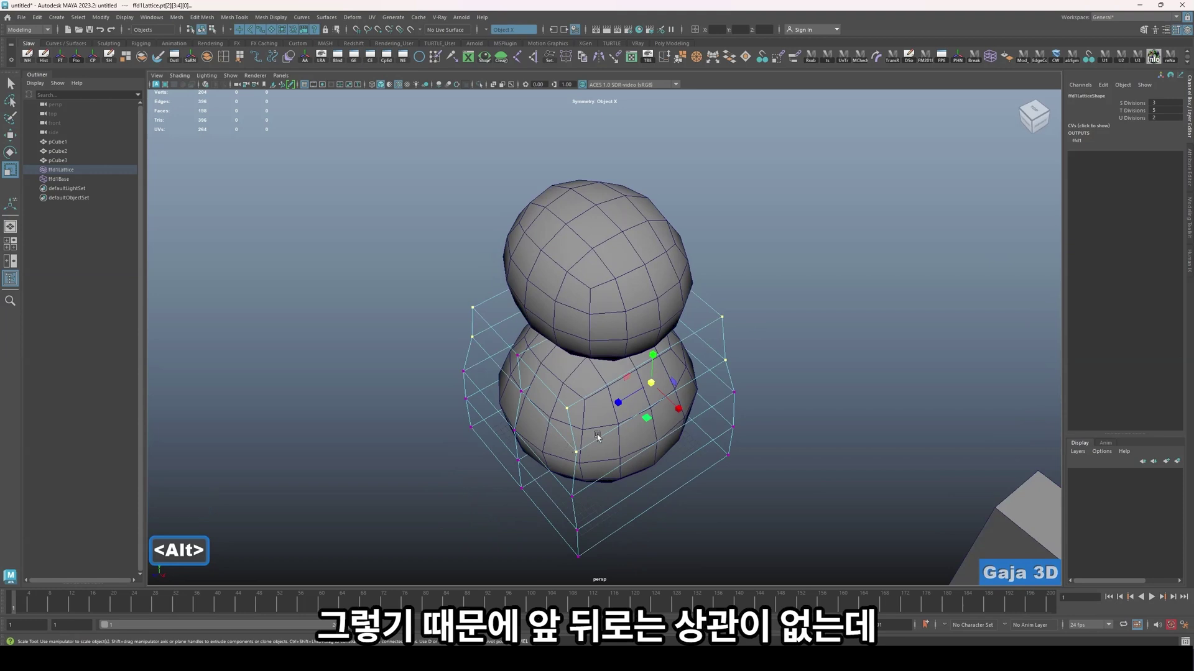
alt+drag(624, 438, 605, 364)
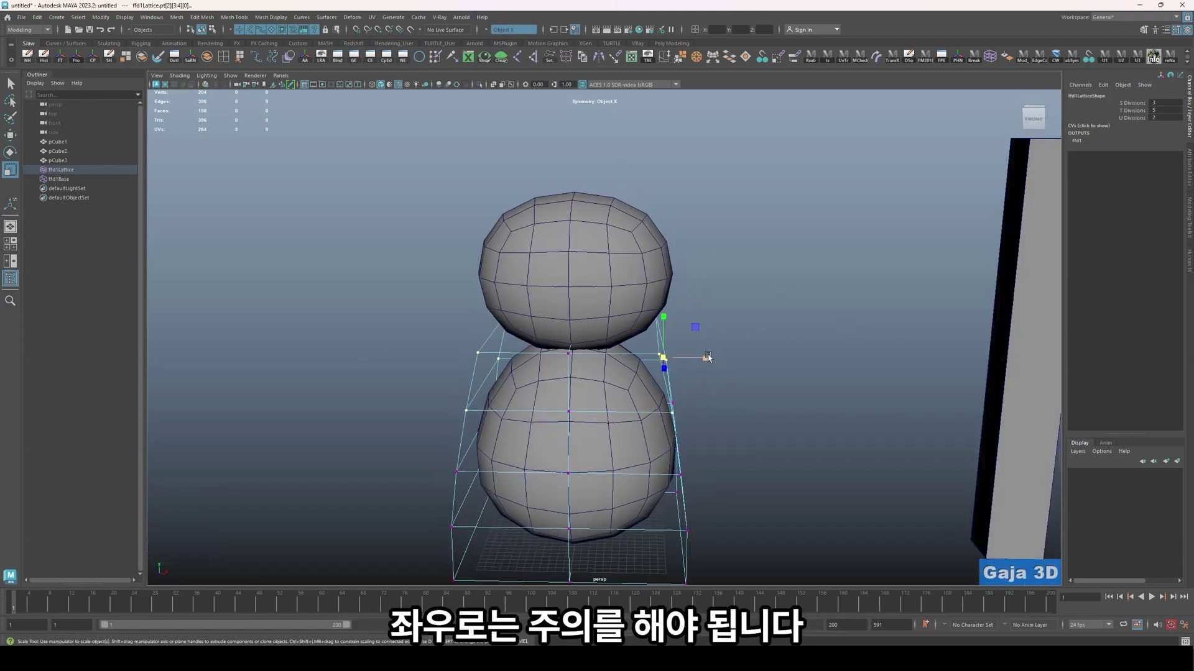
click(710, 372)
- Try scaling the head's upper side vertices along X in Vertex mode with Object X symmetry, and undo the scaling
alt+drag(714, 395, 730, 430)
alt+right_drag(745, 435, 735, 418)
mouse_move(735, 419)
alt+mouse_down()
mouse_move(743, 426)
mouse_move(728, 412)
alt+mouse_up()
alt+right_drag(718, 400, 693, 453)
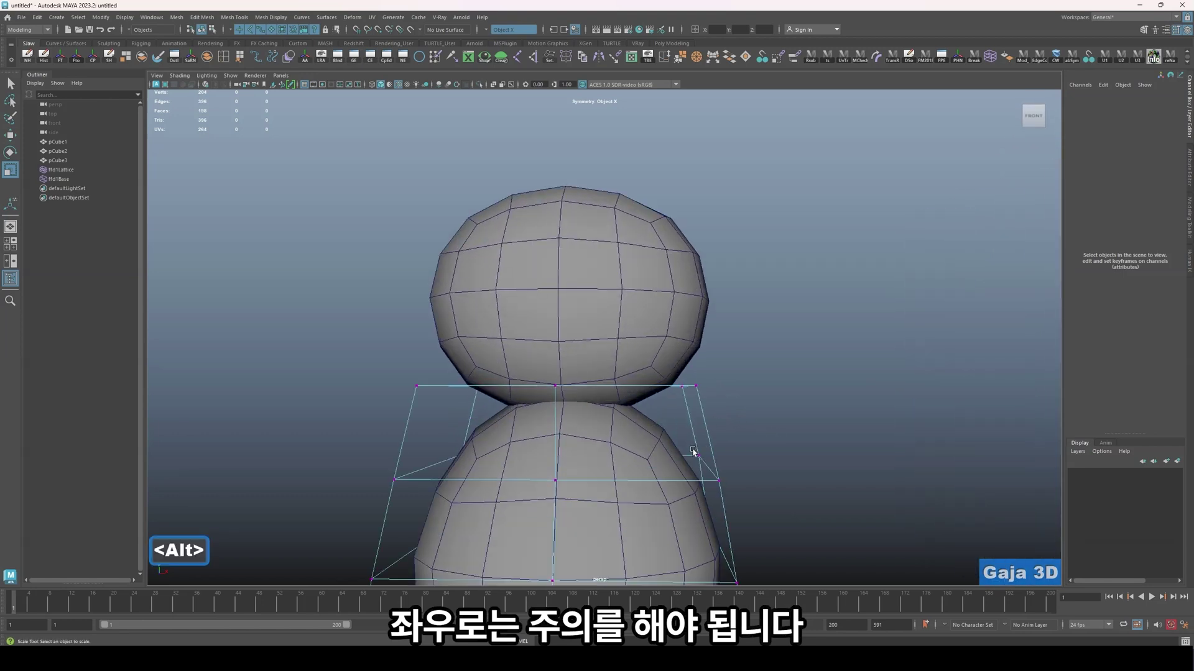
click(656, 297)
alt+middle_drag(671, 277, 672, 319)
right_click(670, 245)
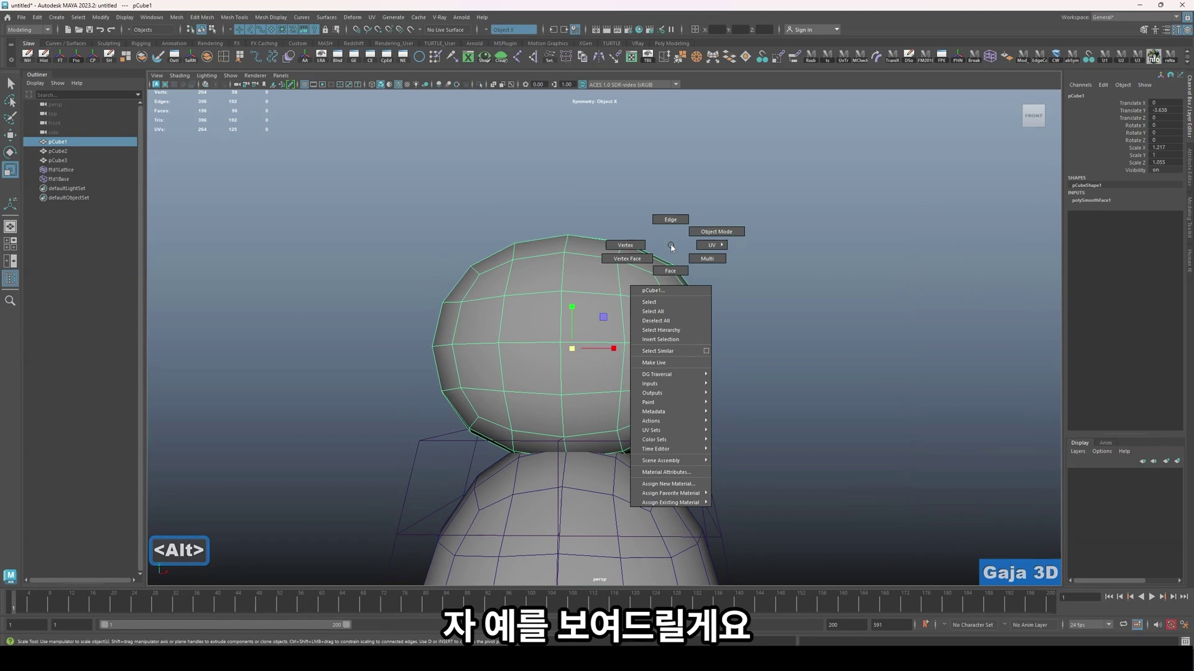
click(620, 245)
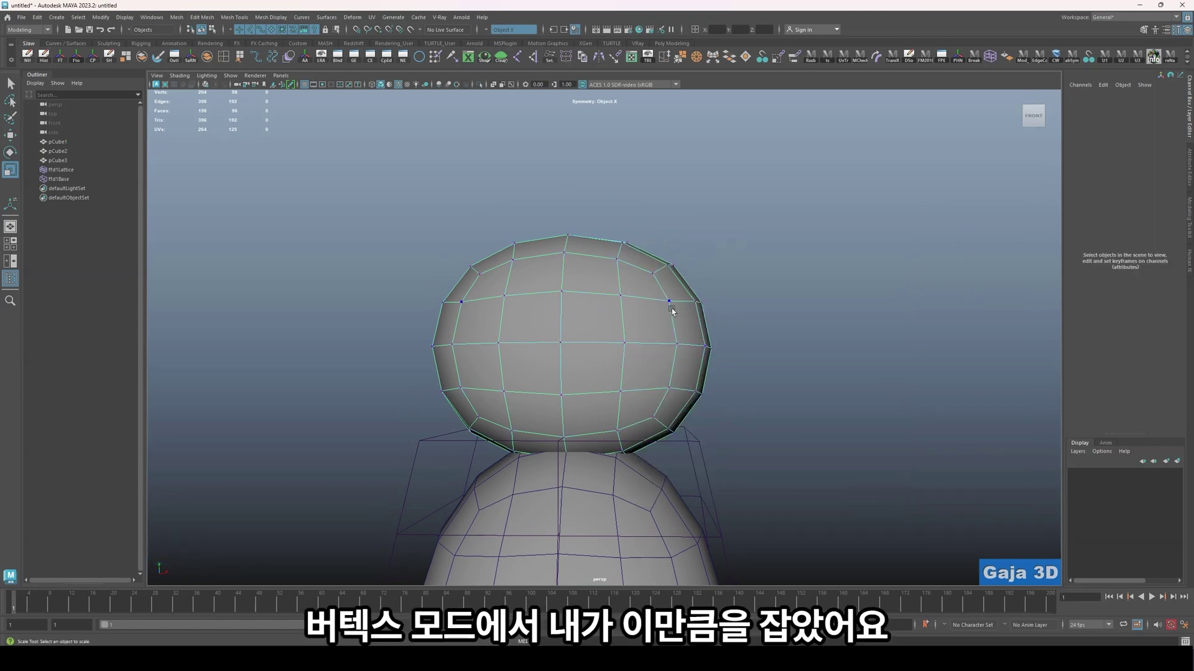
drag(751, 323, 608, 286)
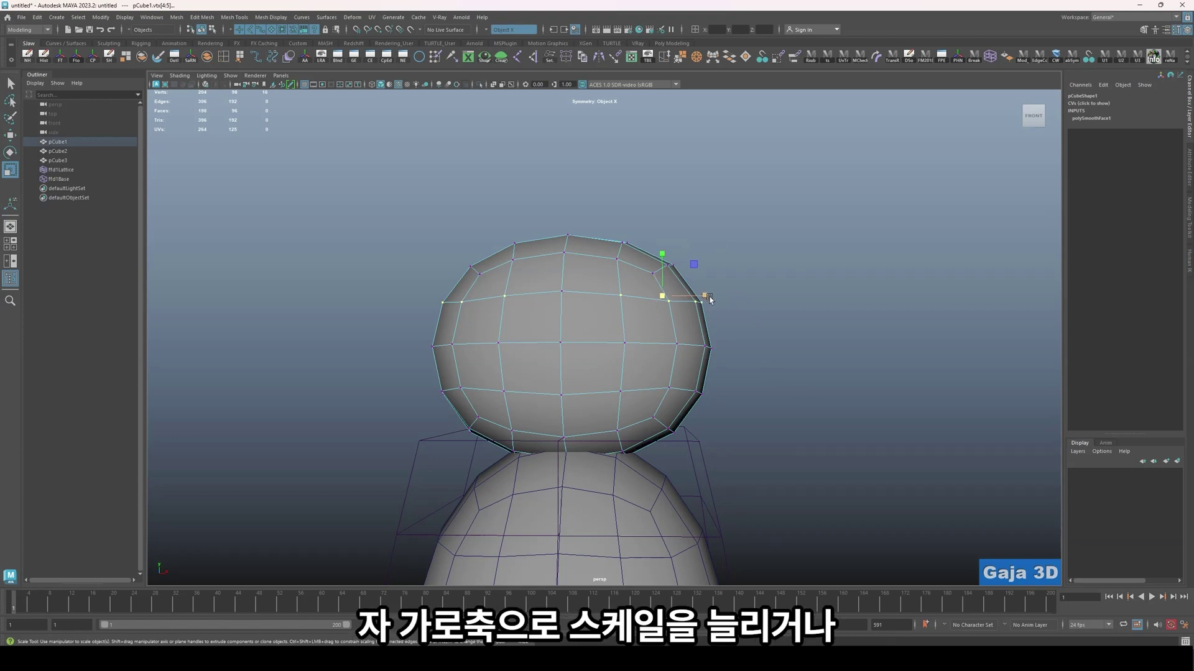
mouse_move(706, 293)
mouse_down()
mouse_move(738, 295)
mouse_move(694, 298)
mouse_move(758, 301)
mouse_move(705, 303)
mouse_up()
key(ctrl+z)
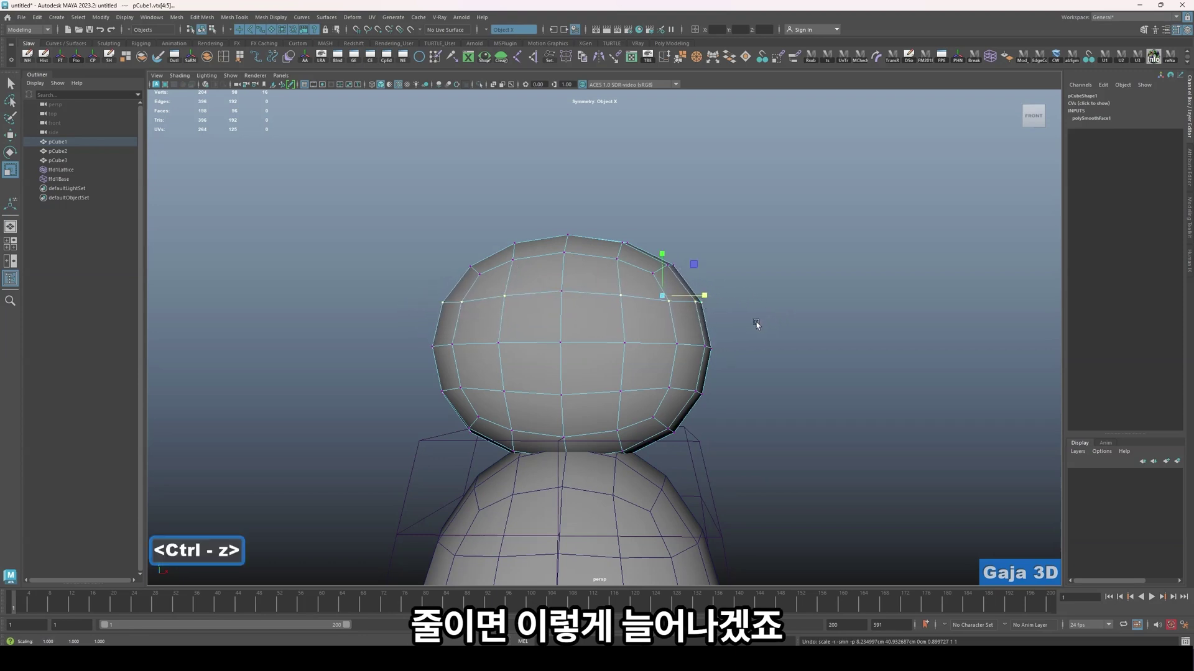
- Turn symmetry off, try scaling the upper vertices on one side of the head along X, and undo it
click(504, 29)
click(507, 33)
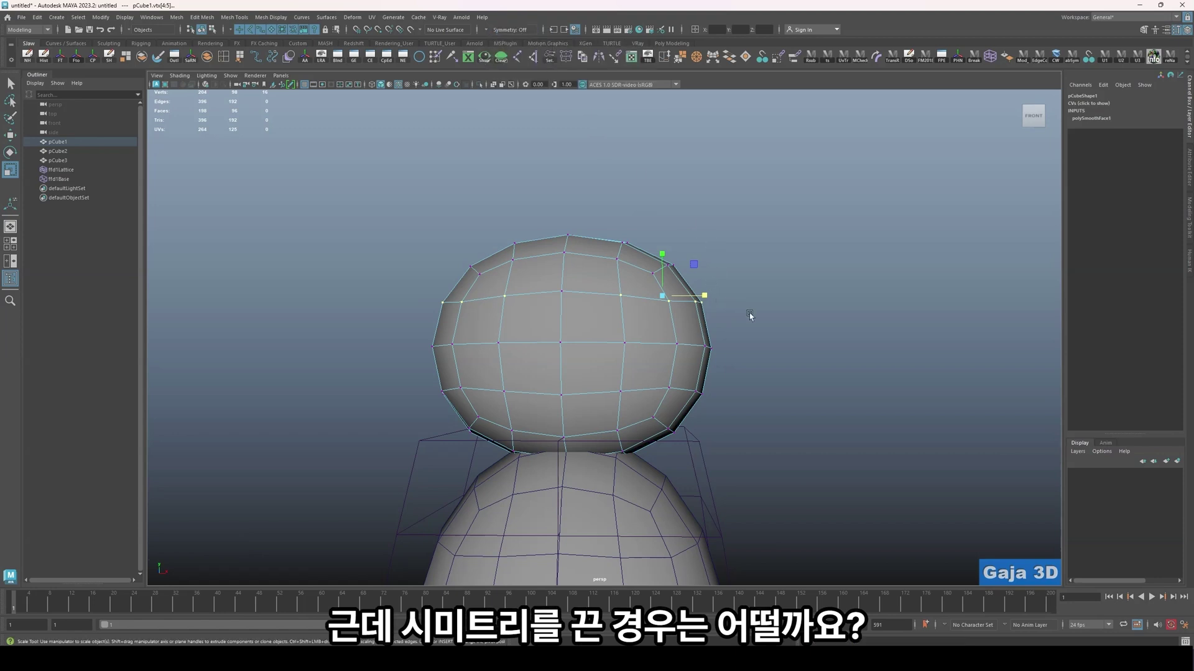
drag(748, 312, 614, 281)
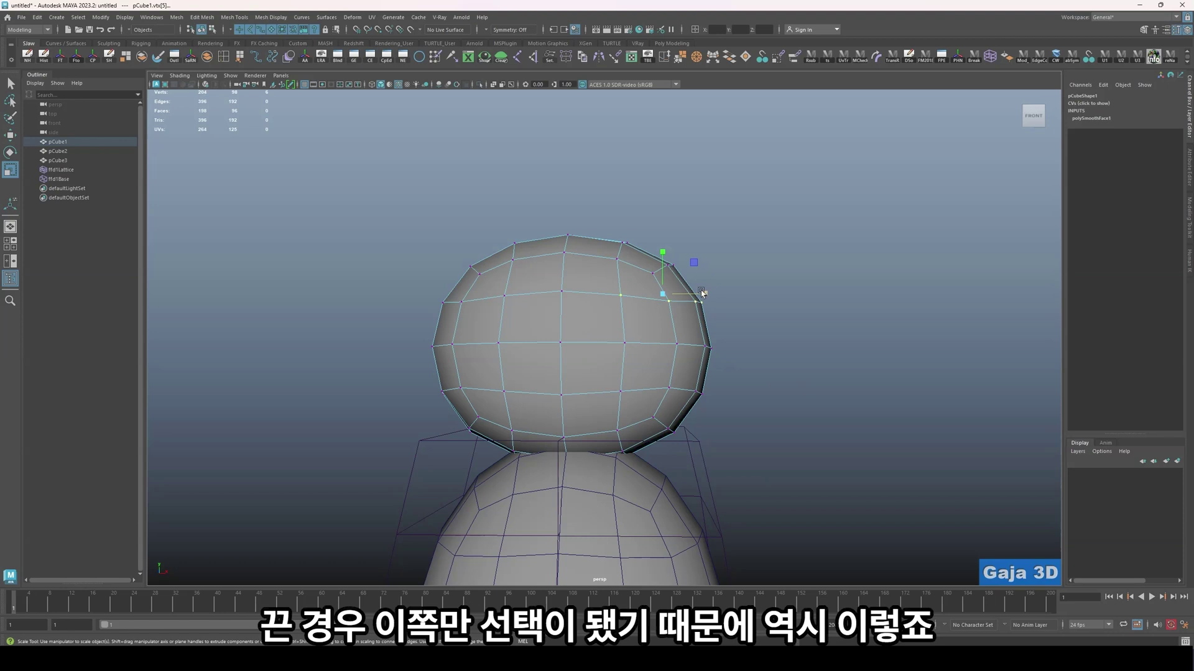
drag(701, 293, 719, 293)
key(ctrl+z)
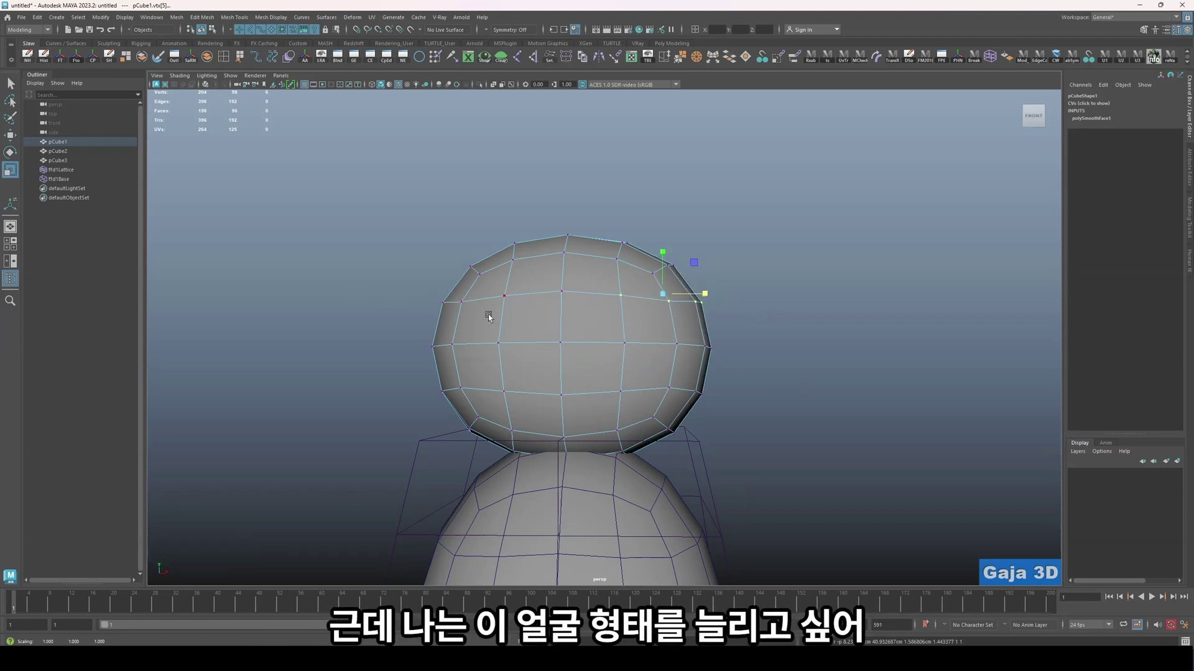
- Add the opposite side's upper vertices to the selection, try scaling both sides along X from the centre, and undo it
shift+drag(518, 321, 405, 283)
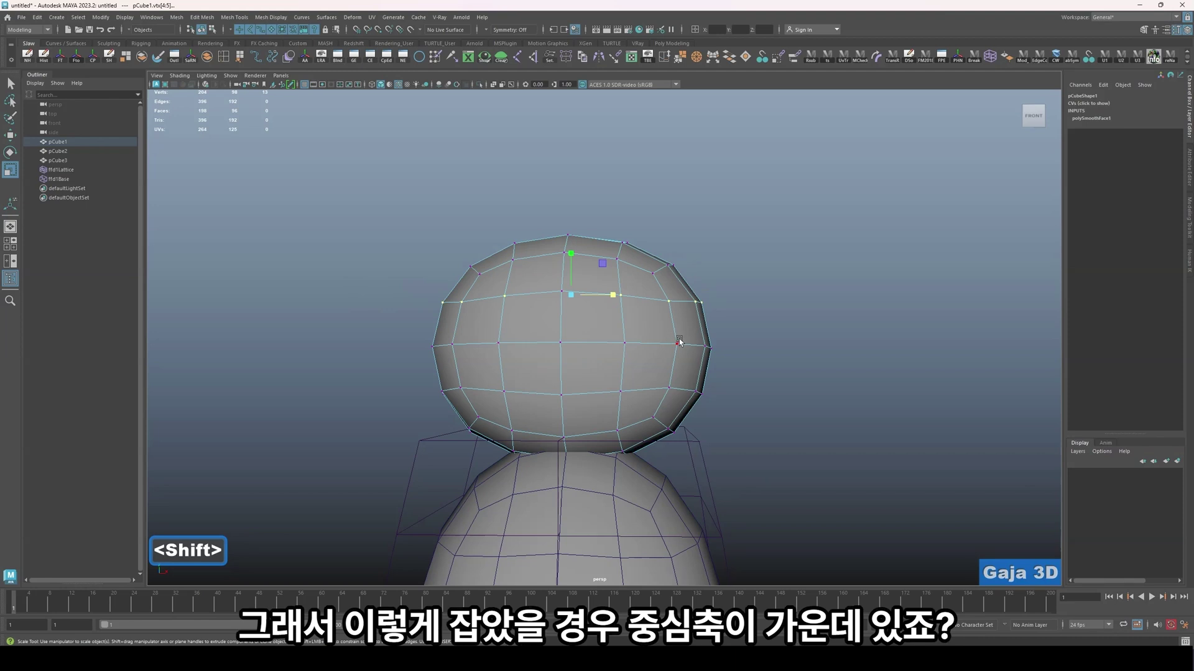
drag(613, 295, 636, 298)
key(ctrl+z)
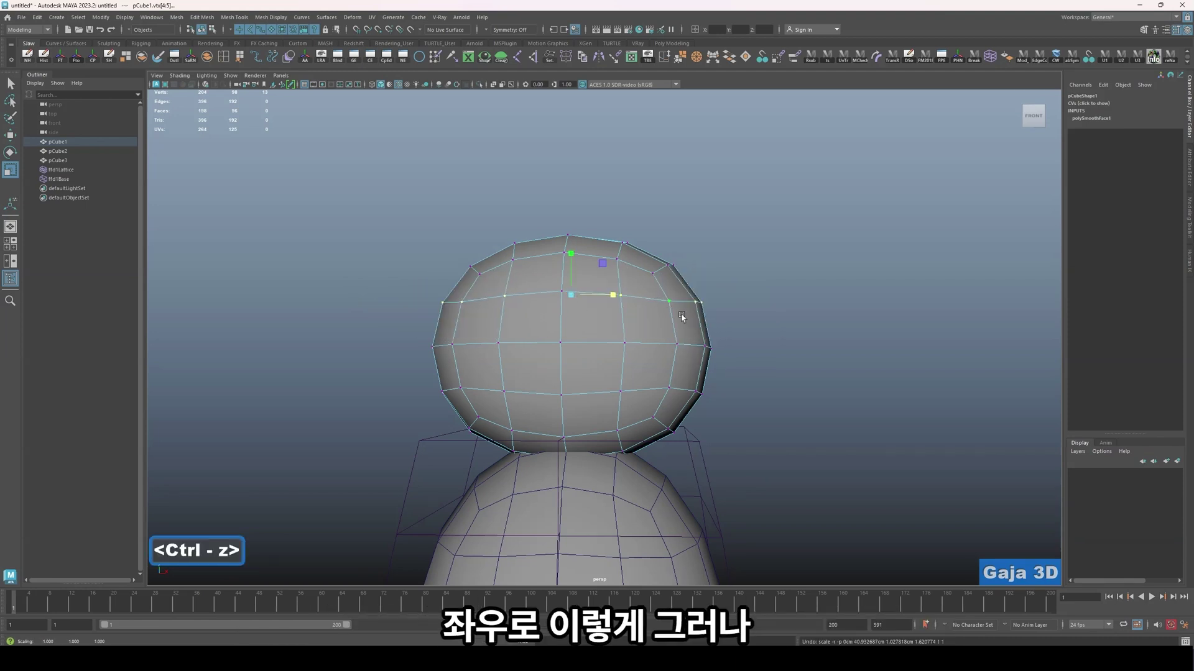
- Set symmetry to Object X again, try scaling the head's upper vertices along X from the opposite side, and undo it
click(510, 29)
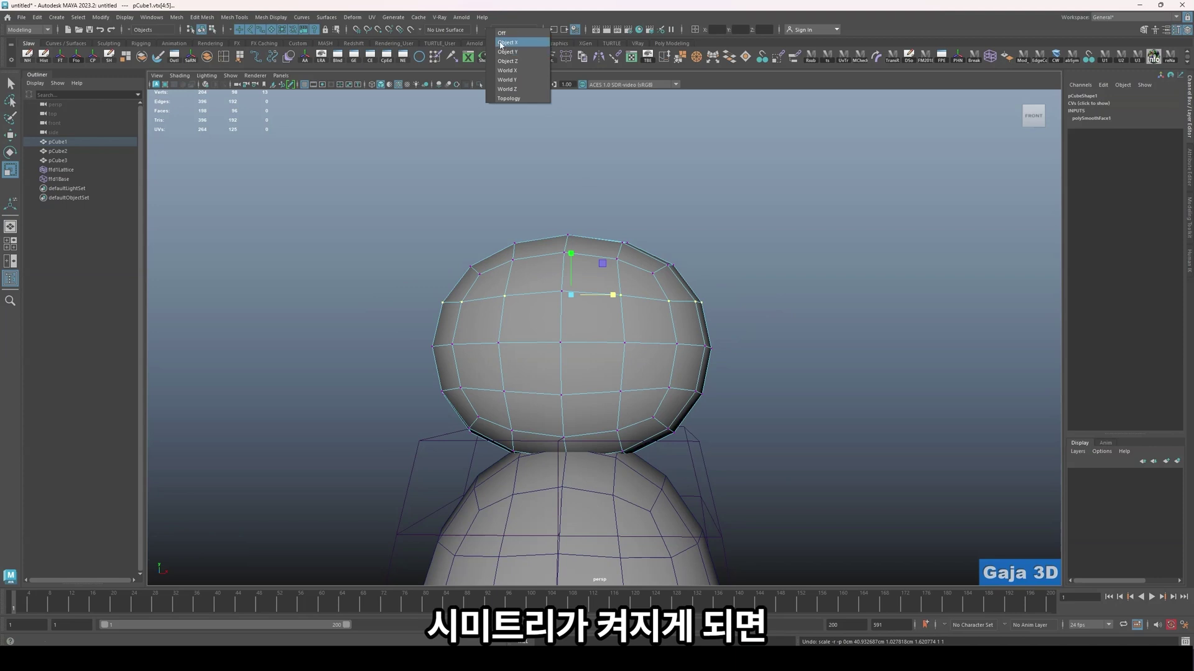
click(507, 47)
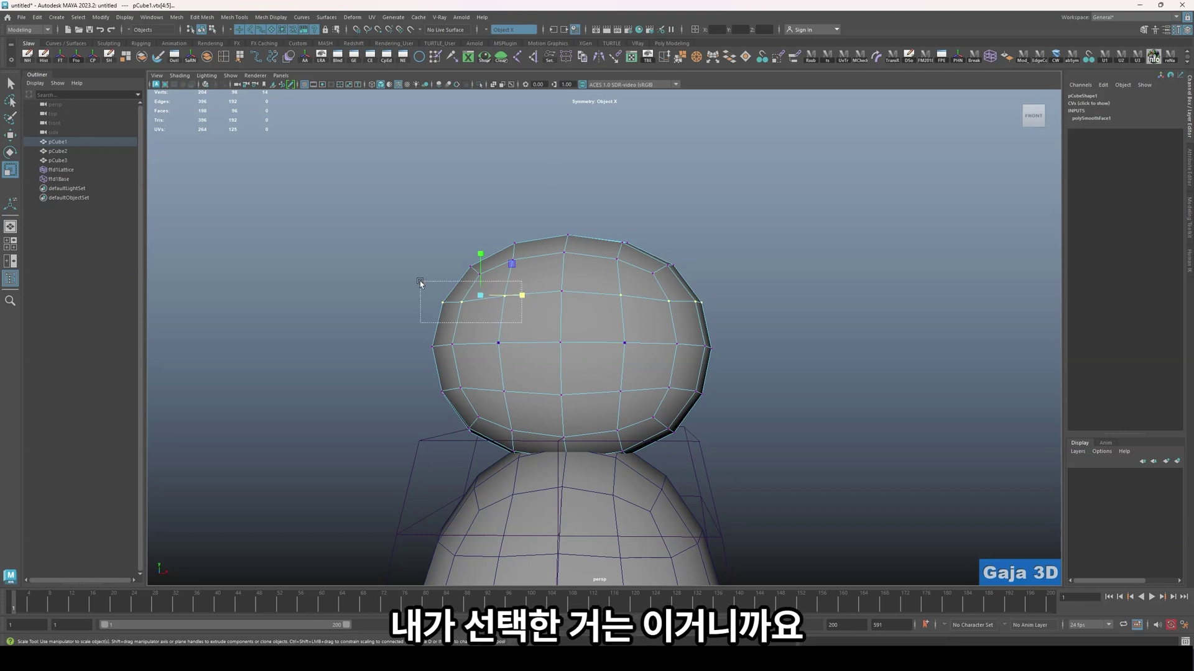
drag(521, 297, 568, 301)
key(ctrl+z)
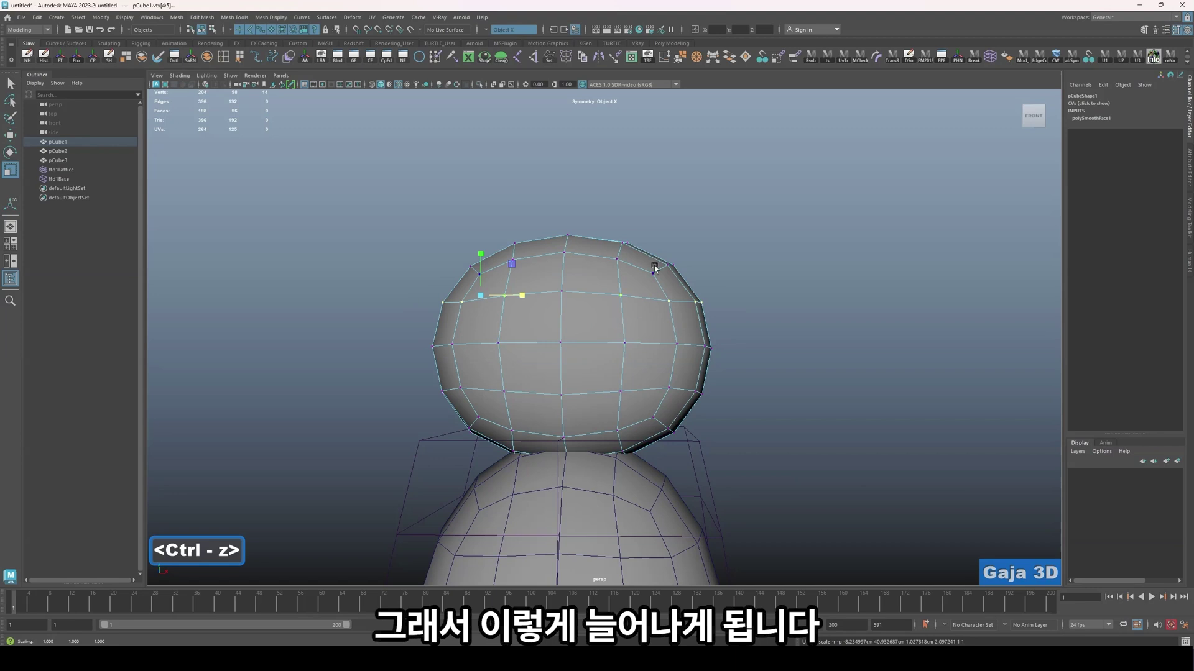
- Turn symmetry off and clear the head's vertex selection
click(507, 29)
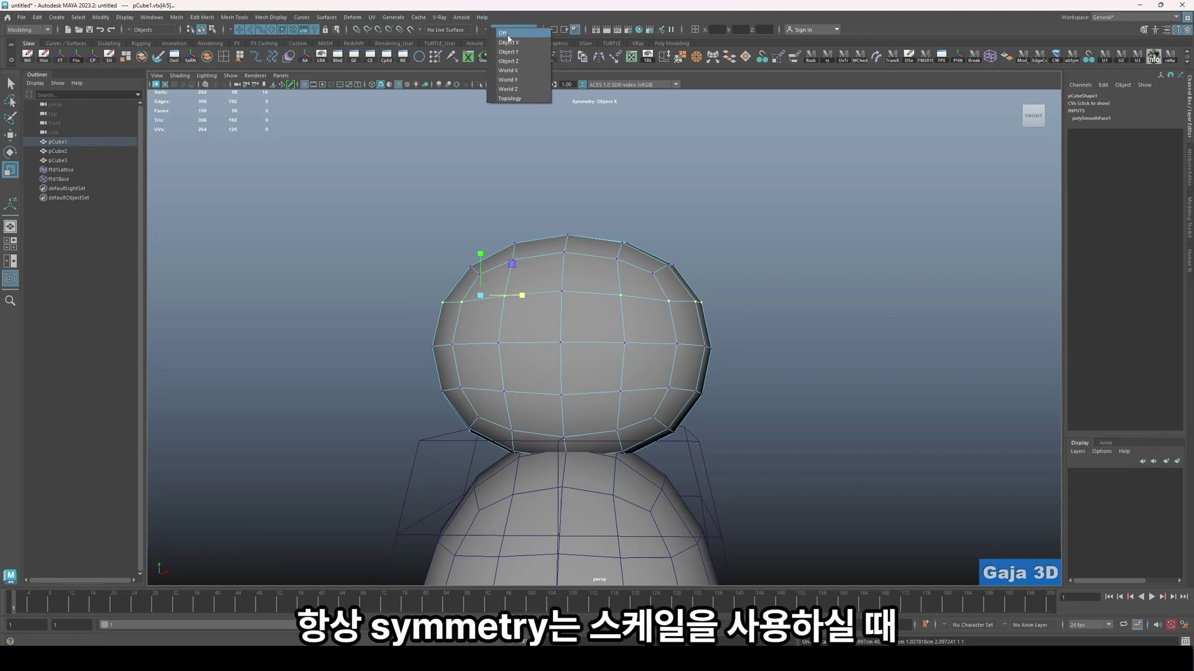
click(507, 33)
click(708, 289)
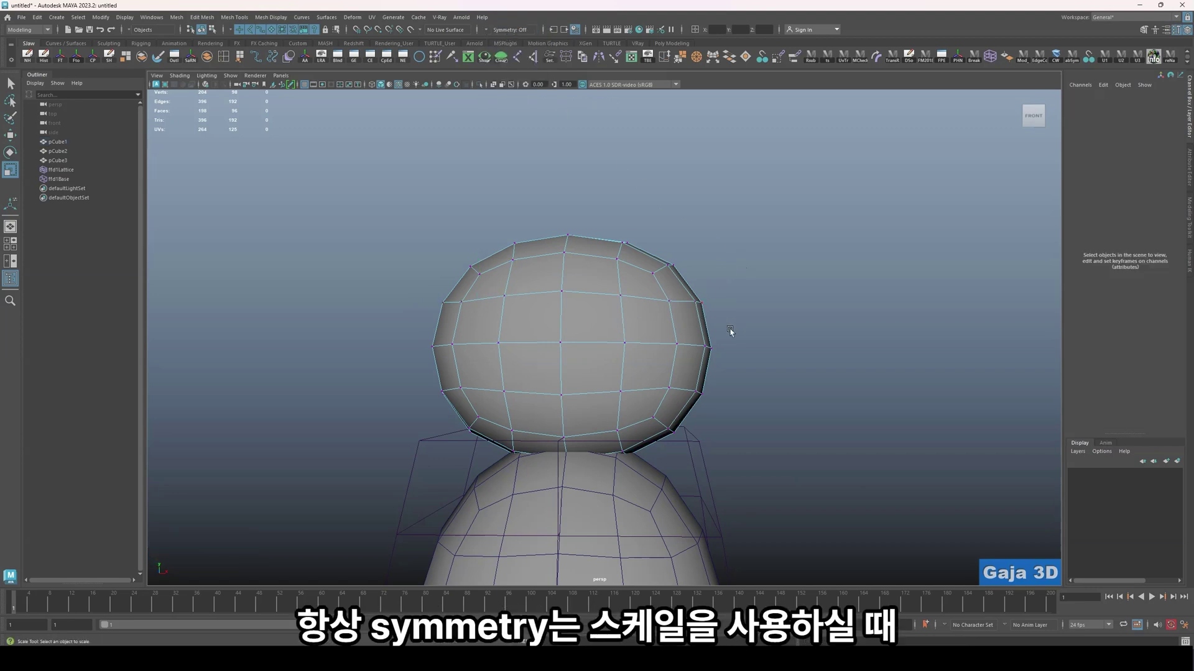
- Delete the body mesh's construction history to bake in its tapered shape and remove the lattice
drag(684, 438, 733, 466)
alt+middle_drag(743, 464, 732, 323)
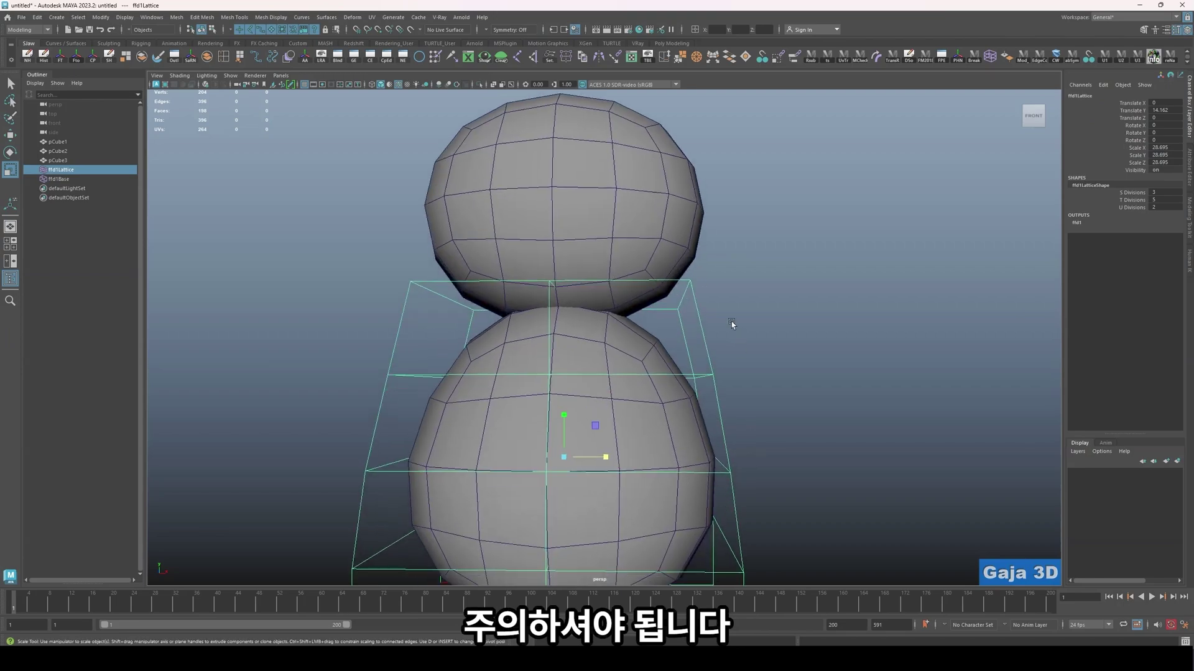
alt+drag(743, 328, 645, 195)
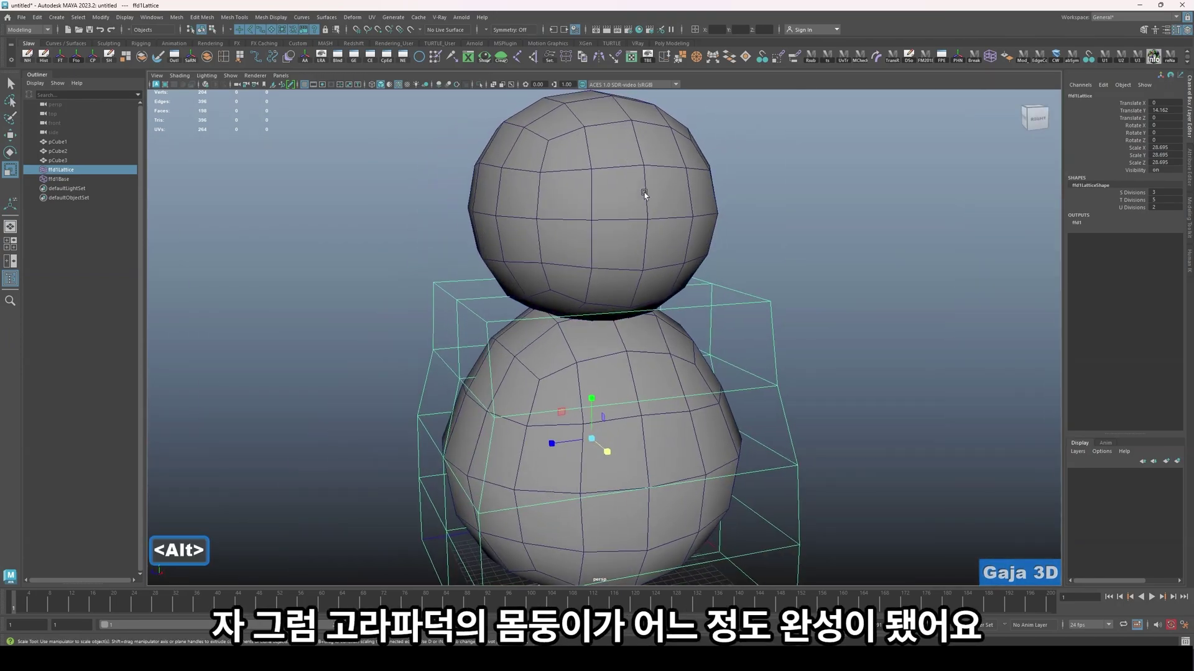
right_drag(645, 338, 758, 289)
click(607, 364)
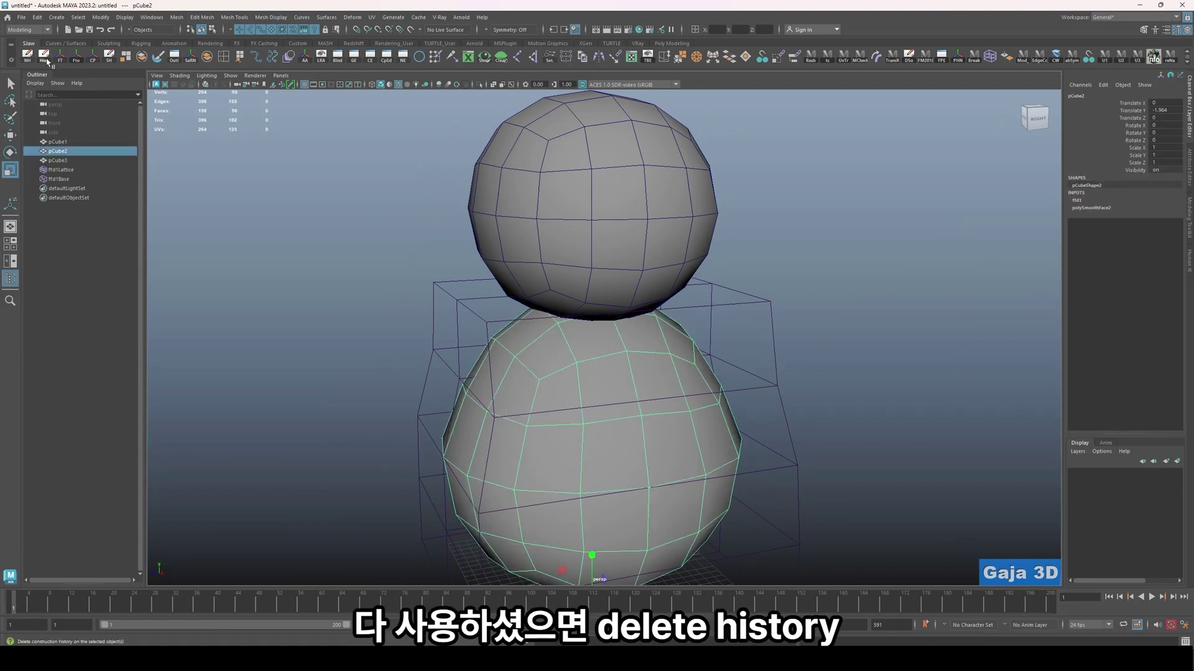
click(38, 16)
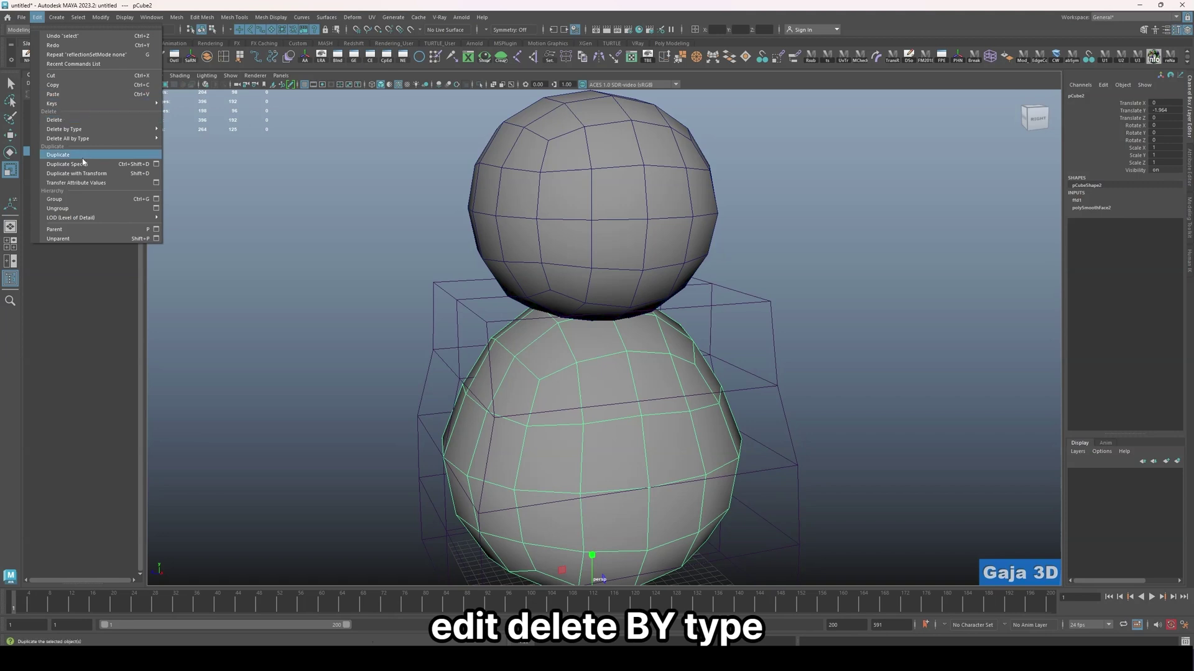
mouse_move(86, 133)
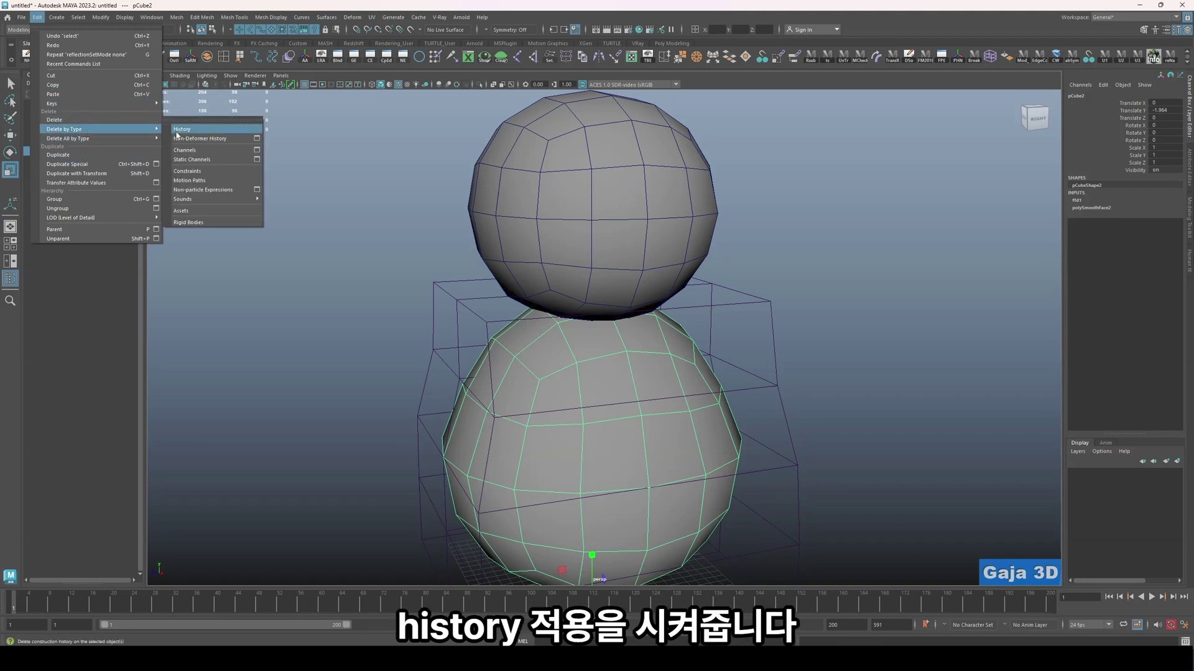
click(179, 130)
click(755, 395)
scroll(752, 397, down, 4)
alt+drag(751, 397, 700, 391)
- Scale the head down slightly in all directions and lower it towards the body
click(592, 420)
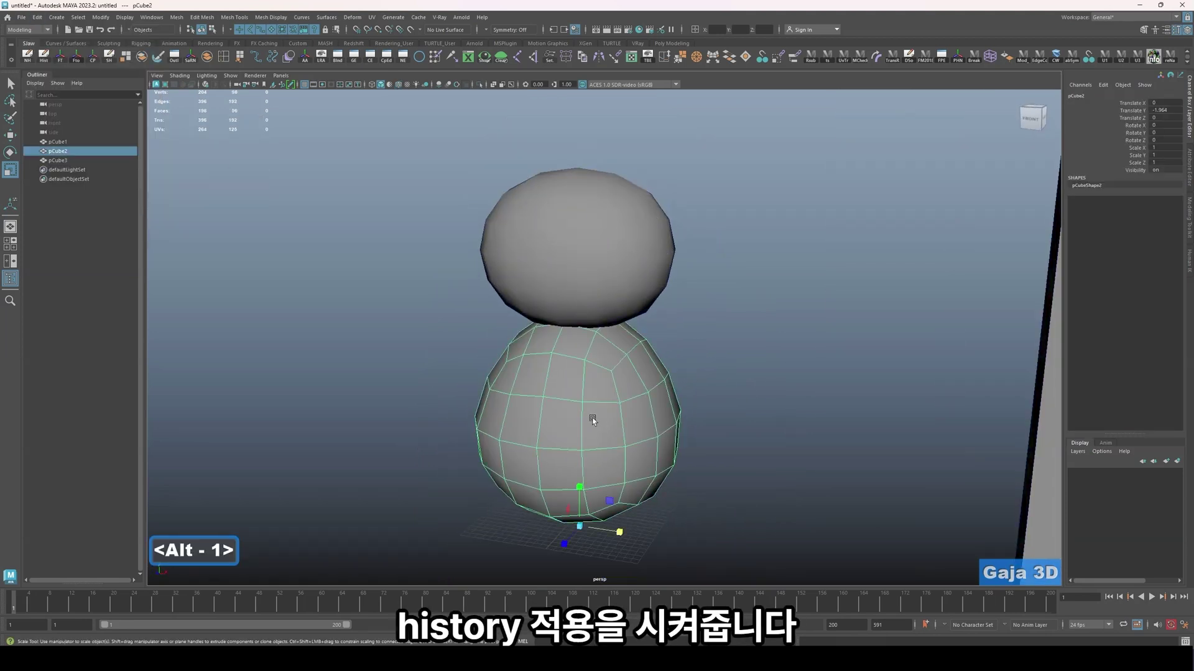
alt+drag(705, 332, 649, 294)
click(649, 293)
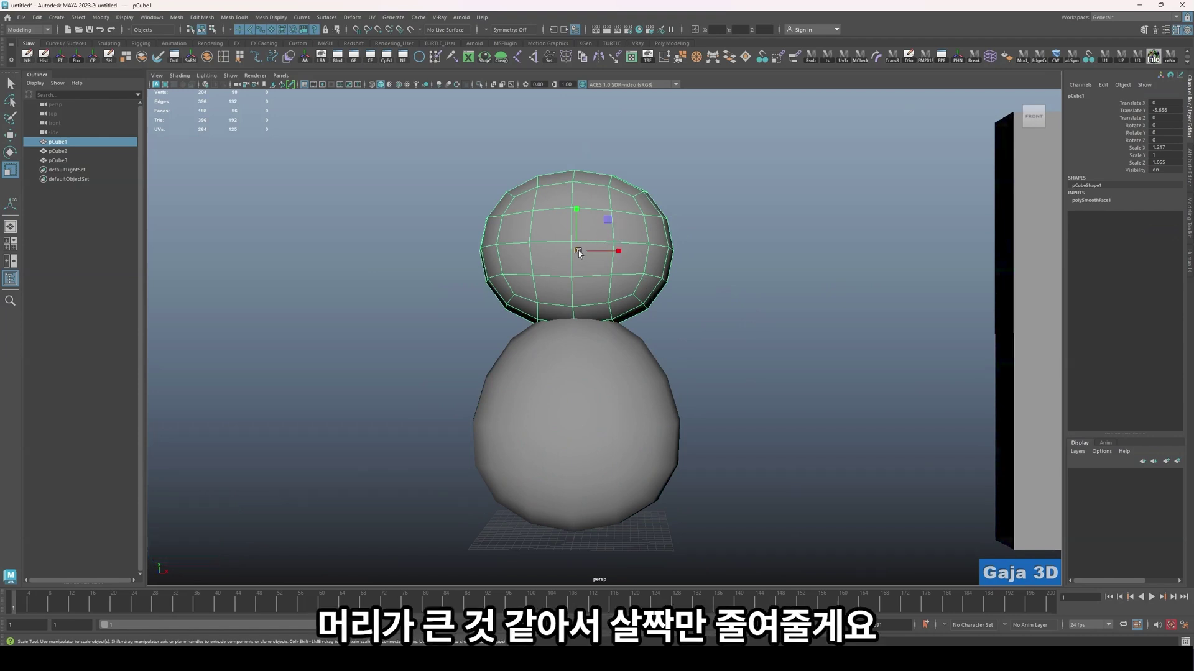
mouse_move(578, 251)
mouse_down()
mouse_move(563, 255)
mouse_move(562, 284)
mouse_move(595, 214)
mouse_move(596, 237)
mouse_up()
key(alt+w)
alt+drag(578, 366, 610, 373)
- Flatten the body by scaling it along Y to 0.922
click(613, 407)
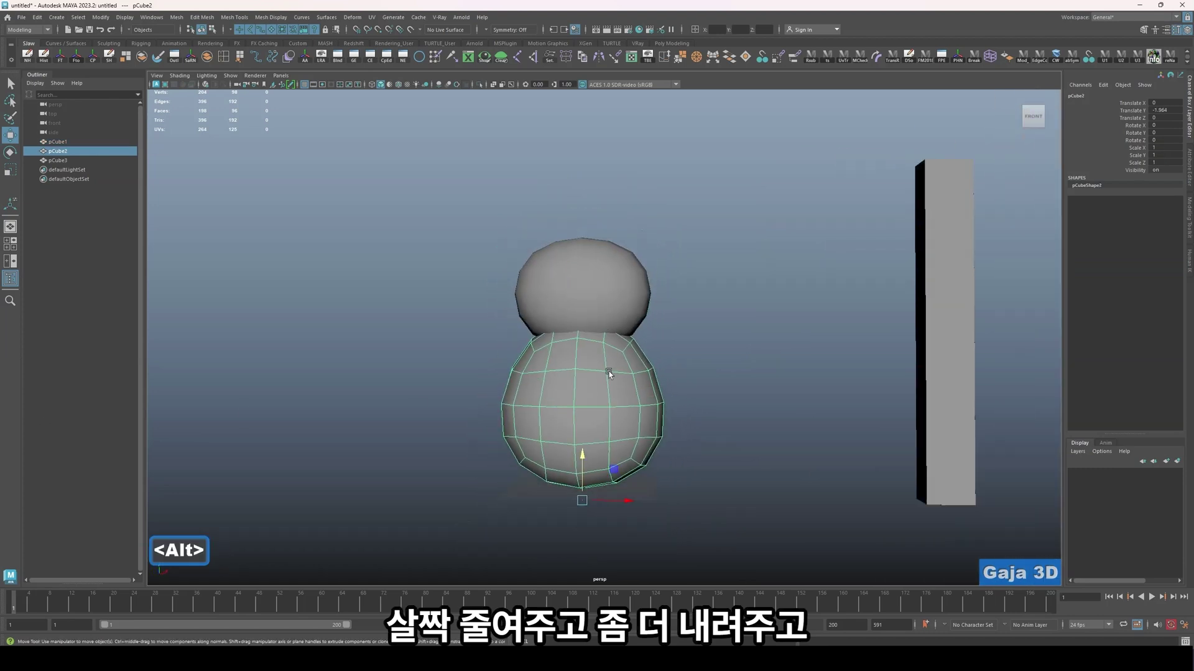
key(r)
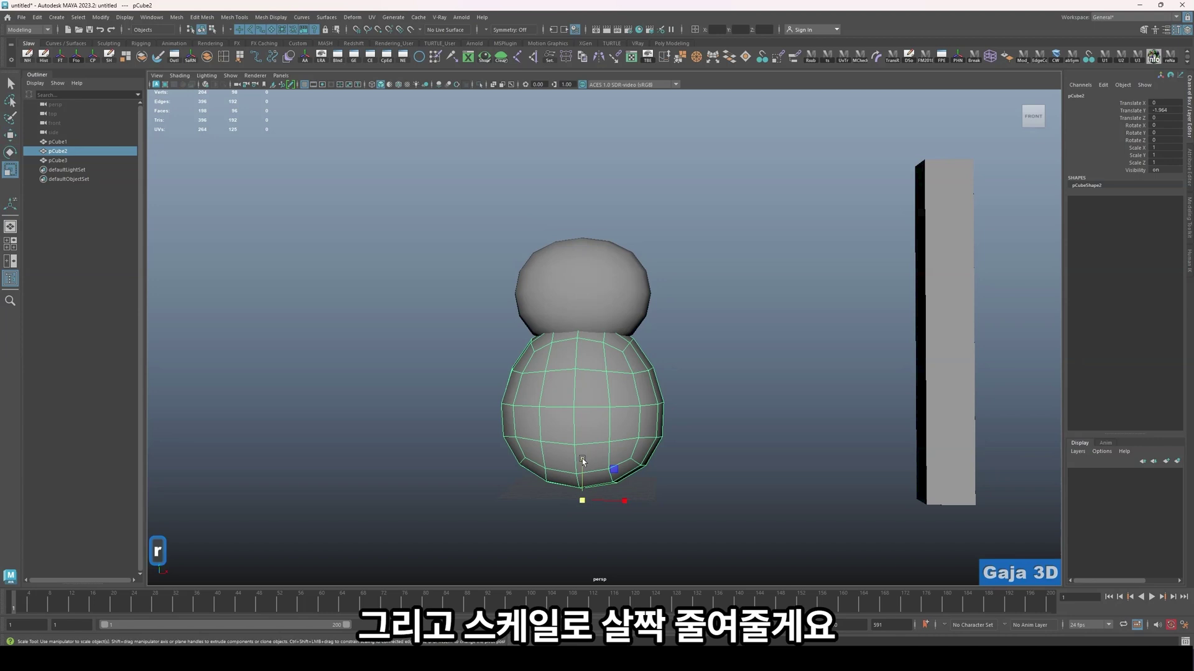
drag(582, 460, 582, 463)
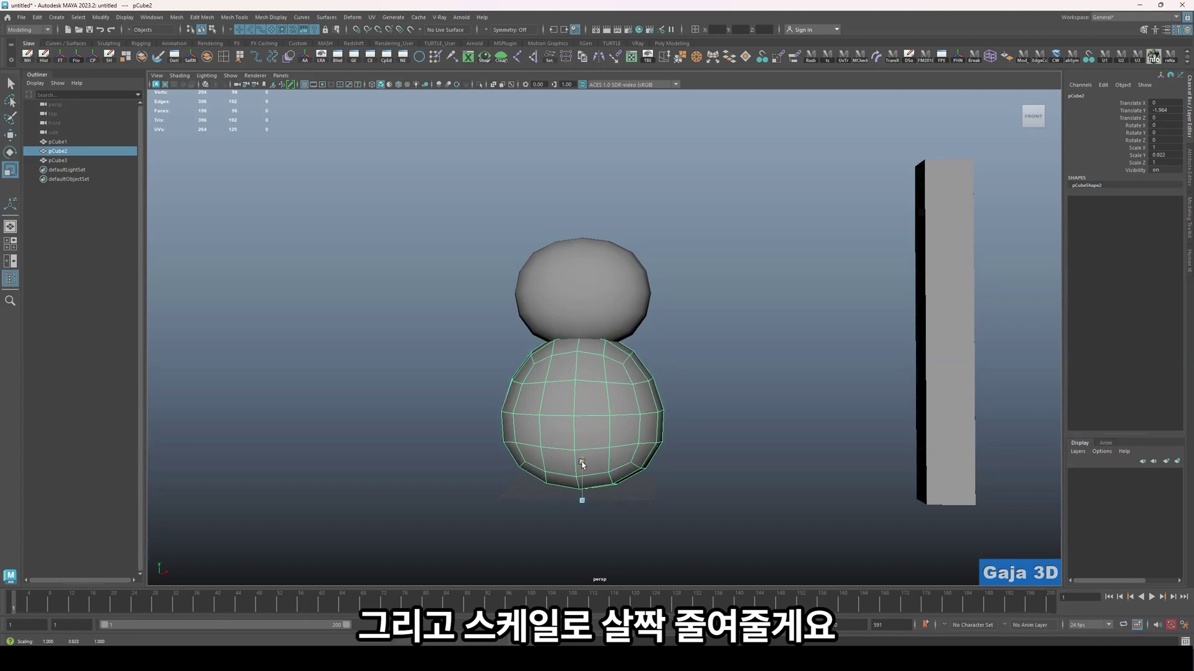
click(679, 380)
mouse_move(632, 358)
alt+mouse_down()
mouse_move(552, 354)
mouse_move(636, 354)
alt+mouse_up()
- Scale the head down further to 1.036, 0.901 and 0.951, and lower it so it sinks into the body
right_drag(0, 373, 0, 316)
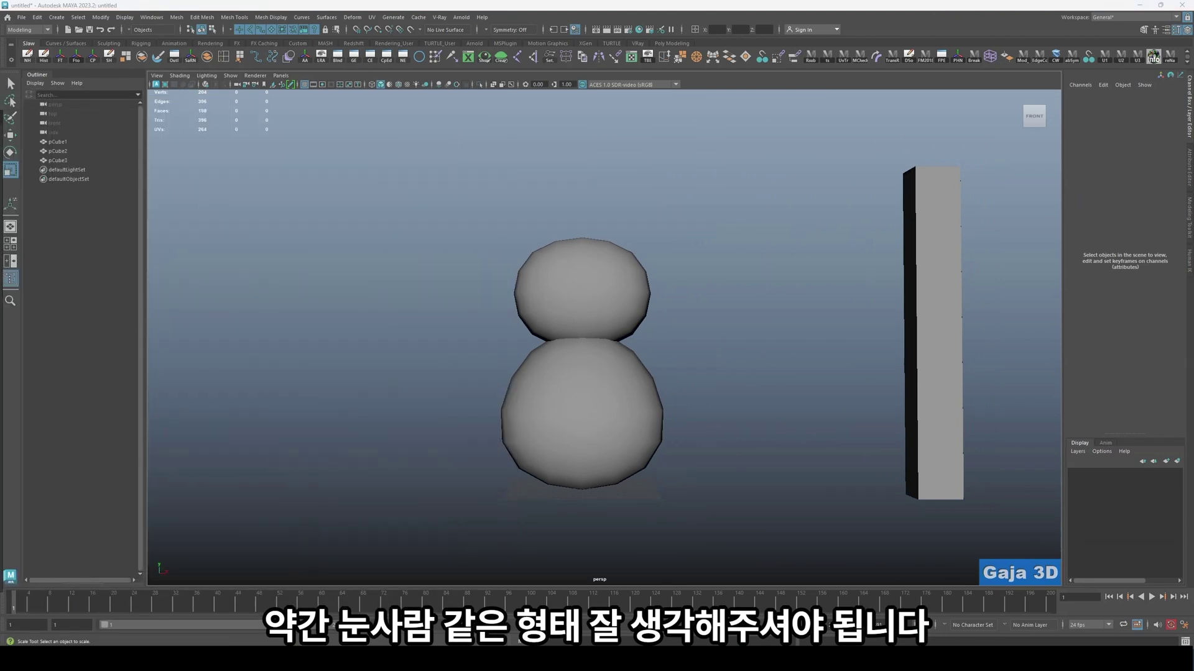
scroll(650, 368, up, 2)
click(590, 283)
drag(611, 286, 597, 286)
key(w)
drag(576, 239, 578, 255)
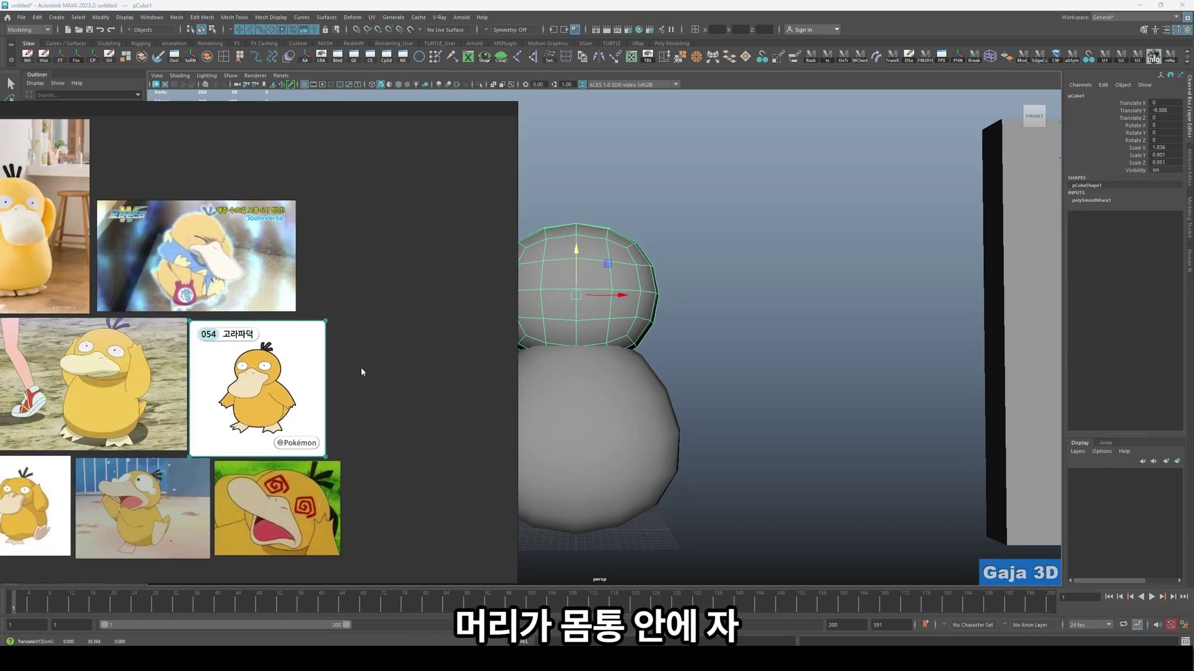
- Examine the head and body proportions from several angles and compare them with the Psyduck reference images
alt+drag(581, 323, 570, 350)
scroll(567, 352, up, 4)
scroll(461, 339, down, 3)
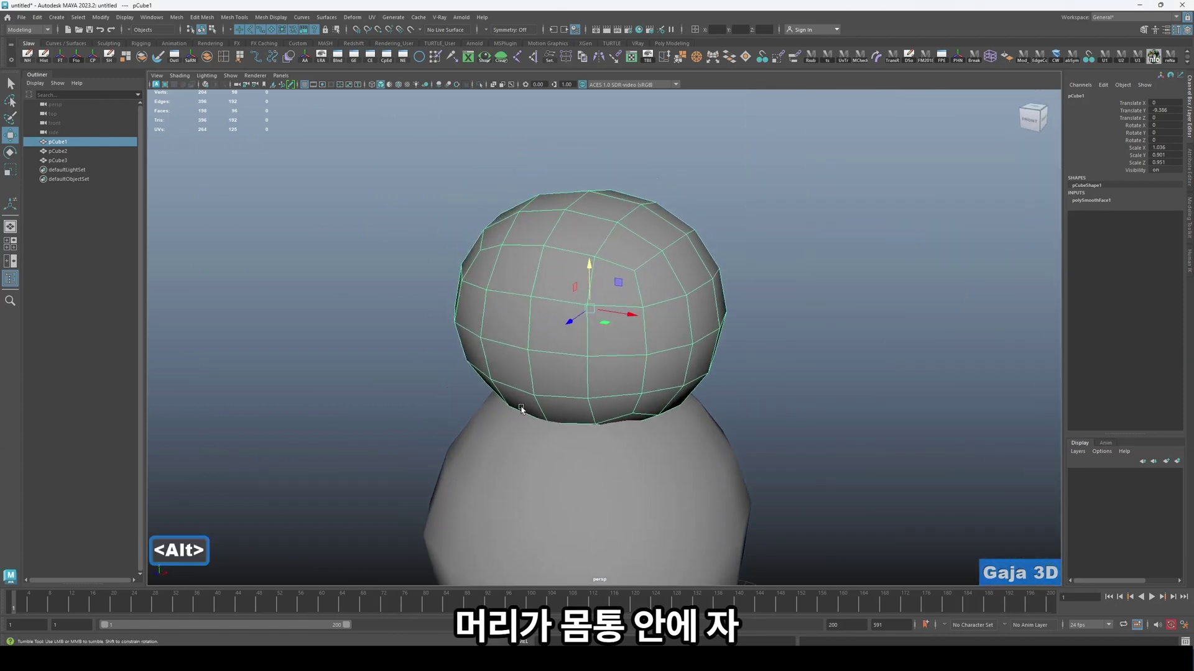
click(834, 413)
alt+drag(835, 413, 714, 400)
click(666, 408)
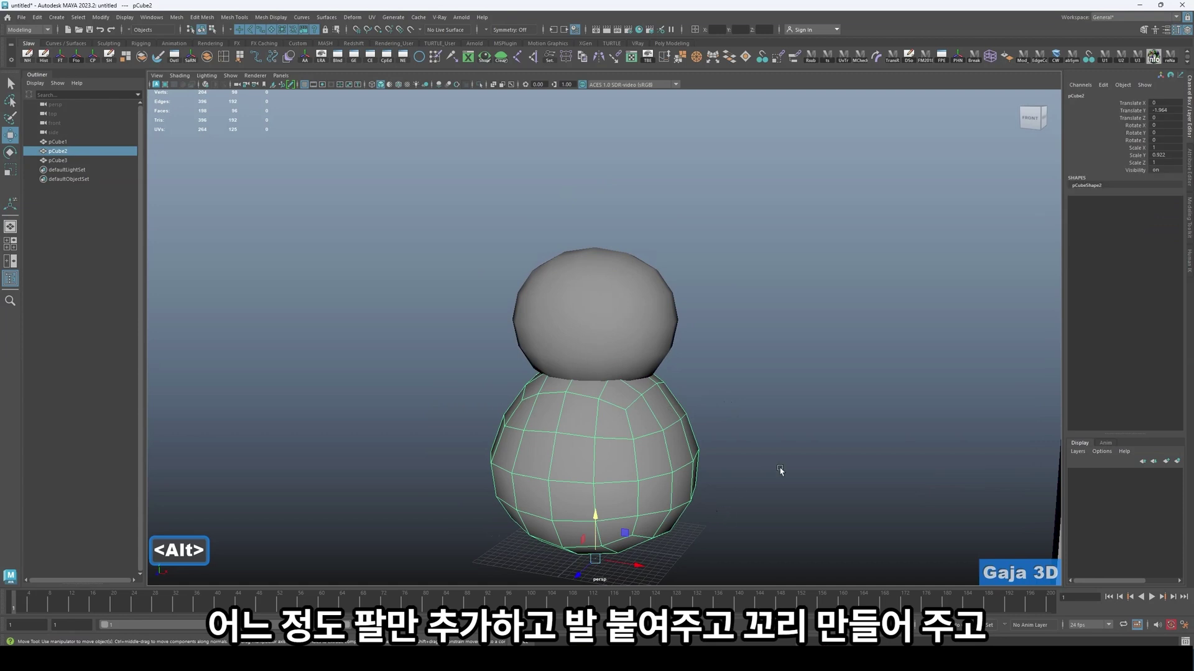
alt+drag(780, 470, 770, 466)
alt+middle_drag(610, 566, 627, 500)
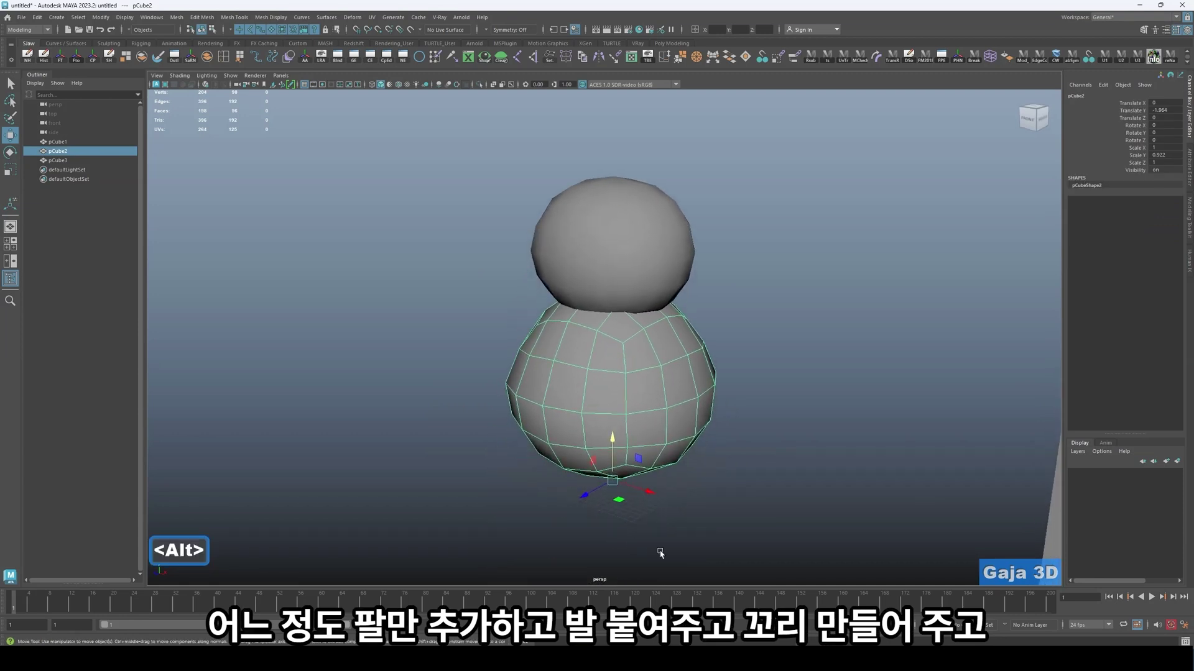
alt+drag(660, 553, 722, 440)
alt+drag(709, 359, 594, 350)
click(556, 347)
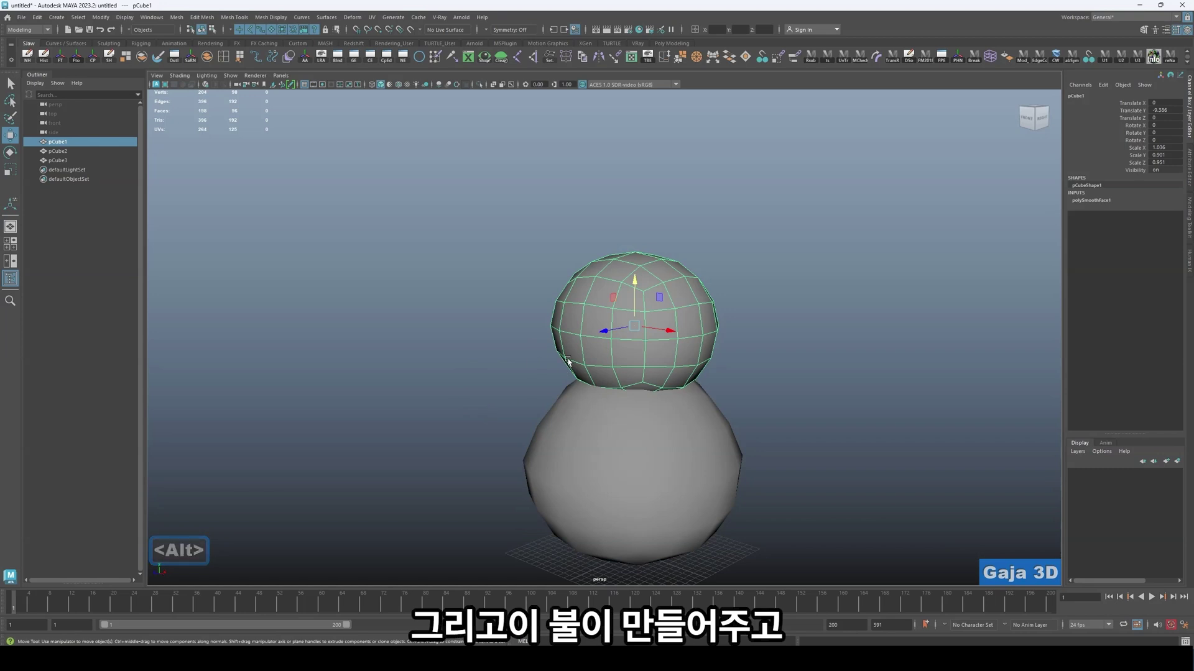
click(682, 212)
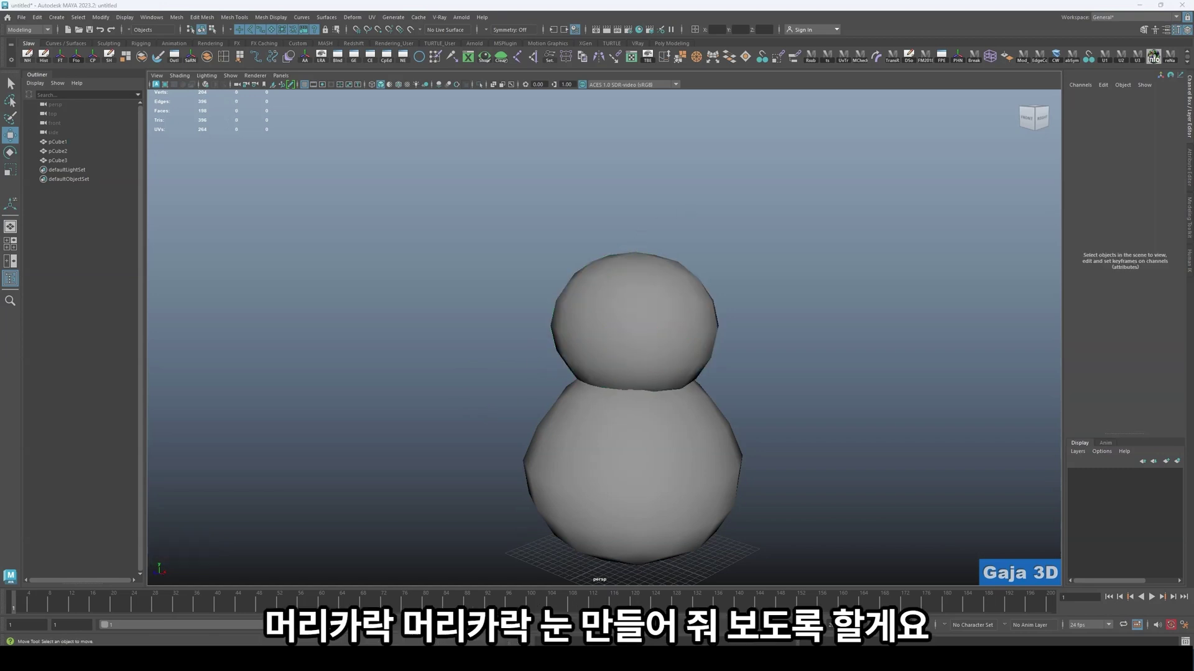
right_drag(0, 367, 268, 355)
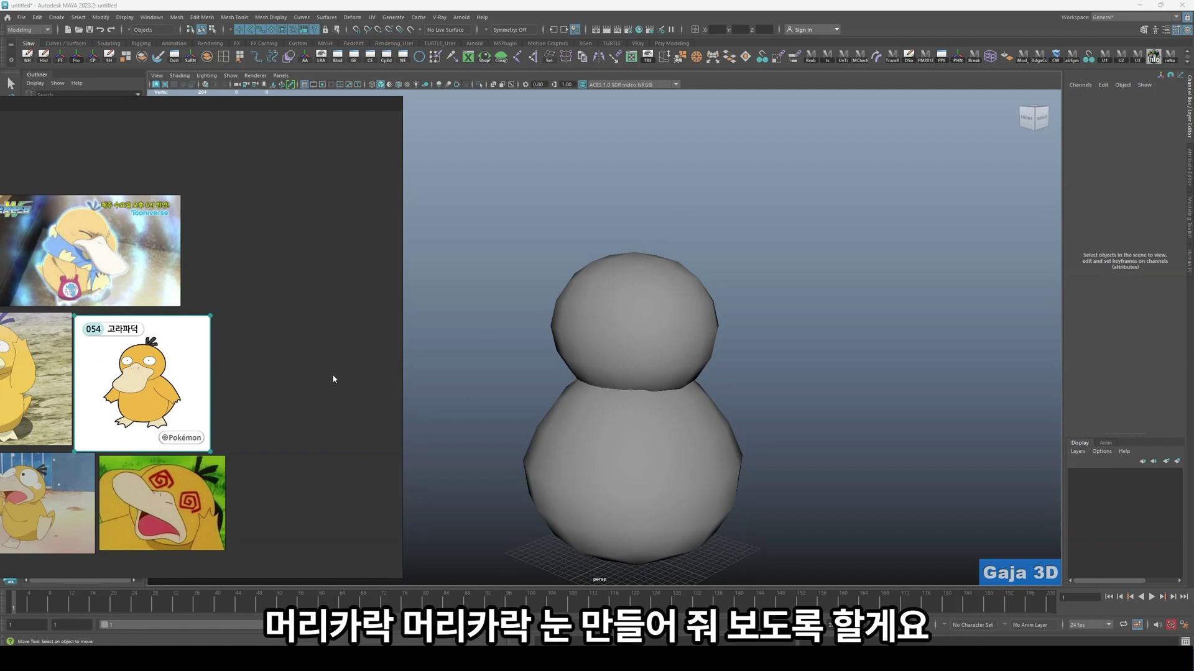
right_drag(332, 376, 0, 373)
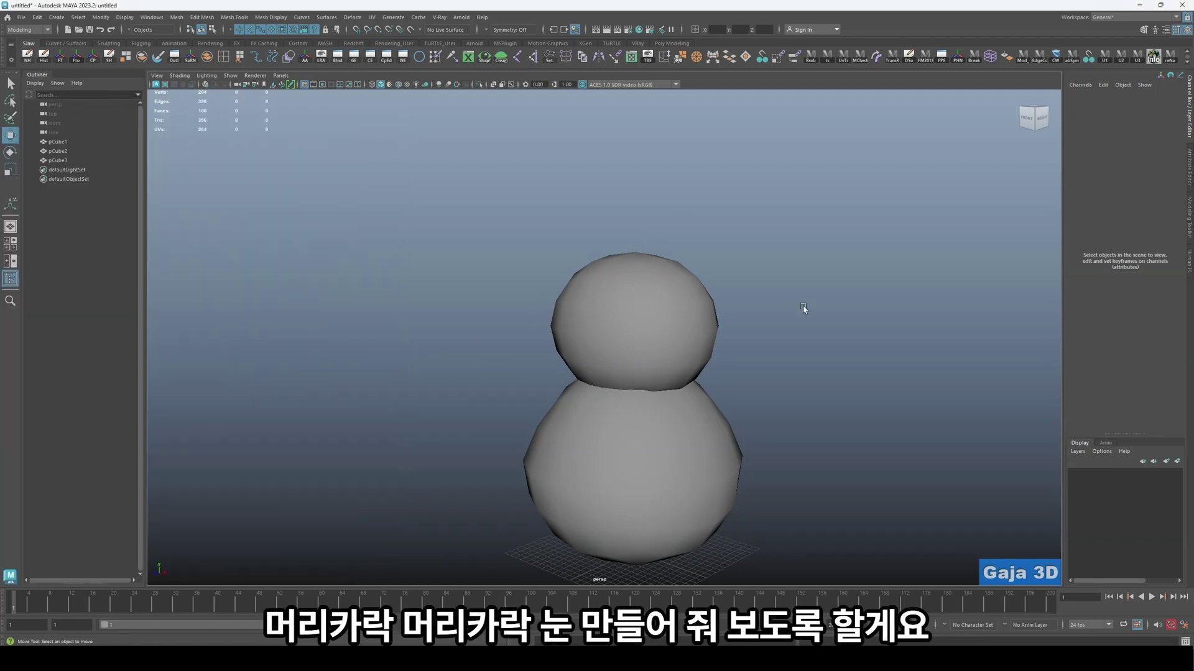
scroll(752, 328, up, 1)
alt+middle_drag(733, 311, 727, 391)
click(687, 391)
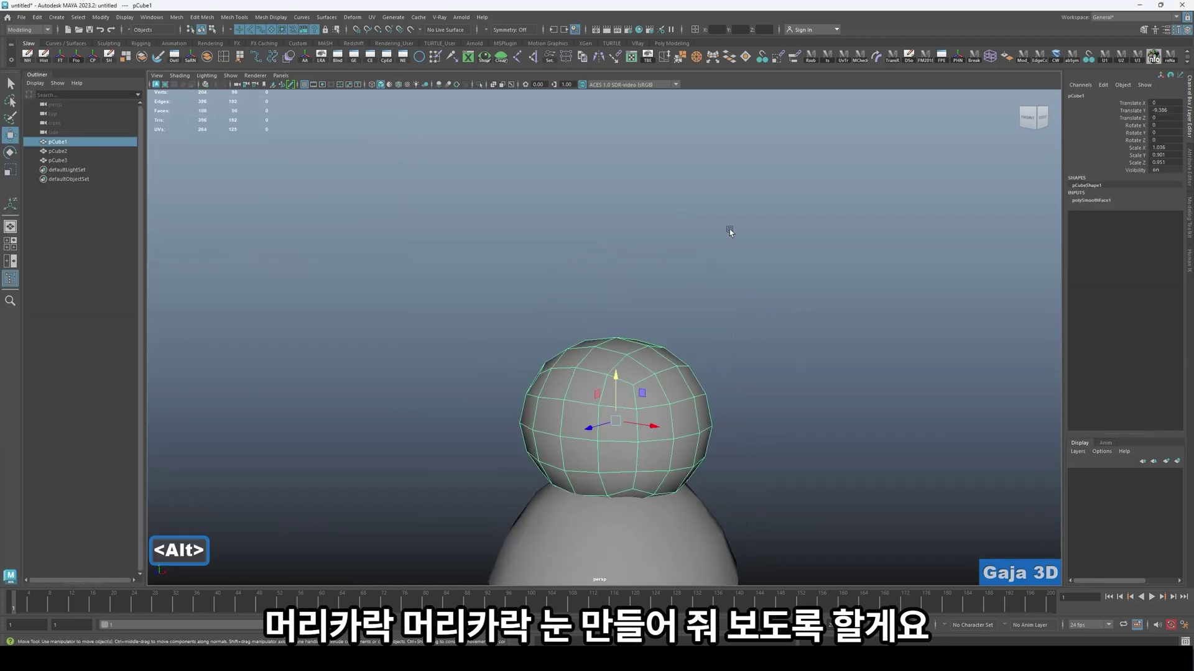
click(729, 229)
alt+drag(706, 315, 737, 341)
click(631, 371)
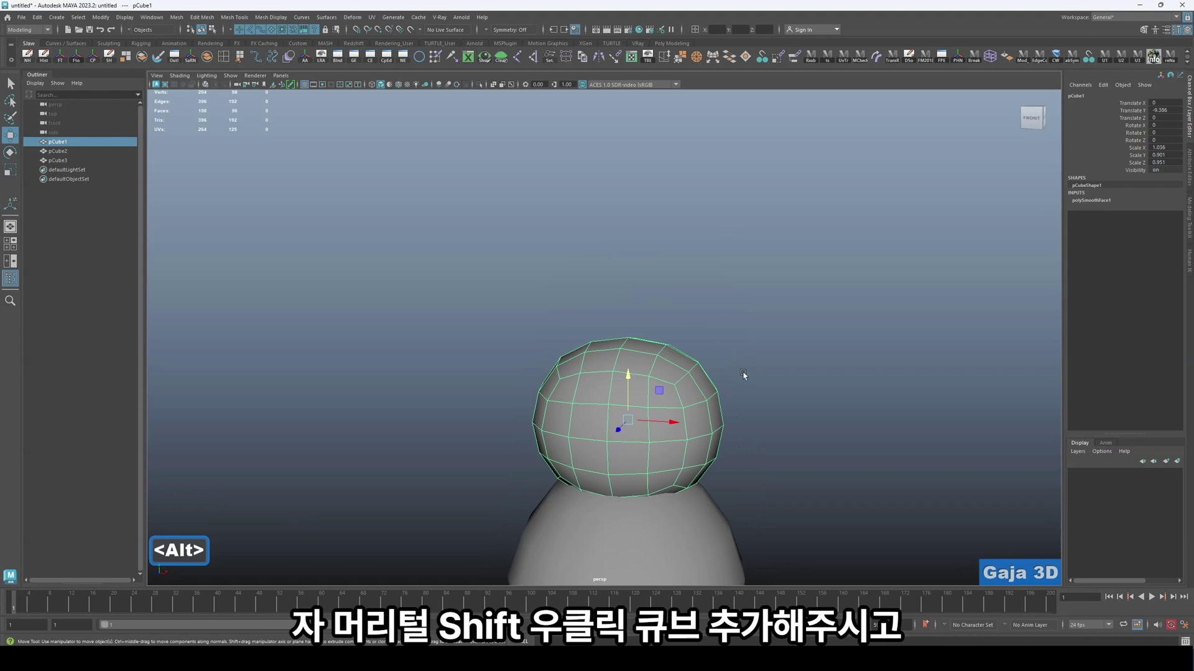
alt+middle_drag(744, 375, 715, 336)
click(770, 323)
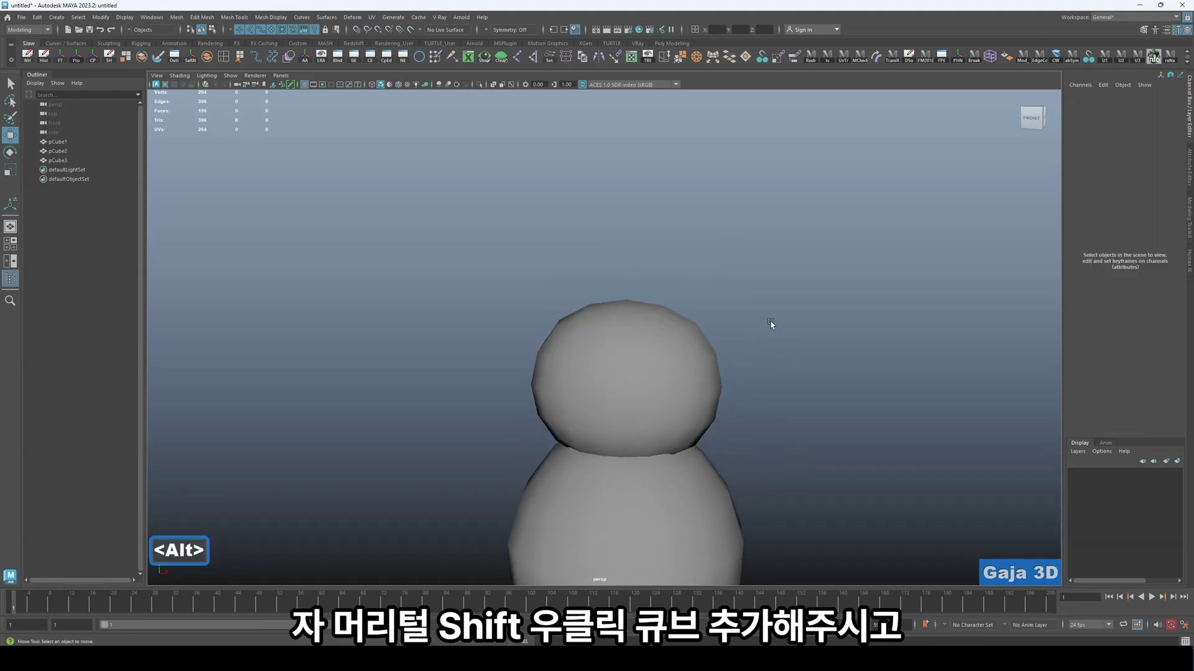
- Create a polygon cube for the hair and raise it along Y to just above the crown of the head
alt+drag(771, 322, 774, 412)
shift+right_click(774, 412)
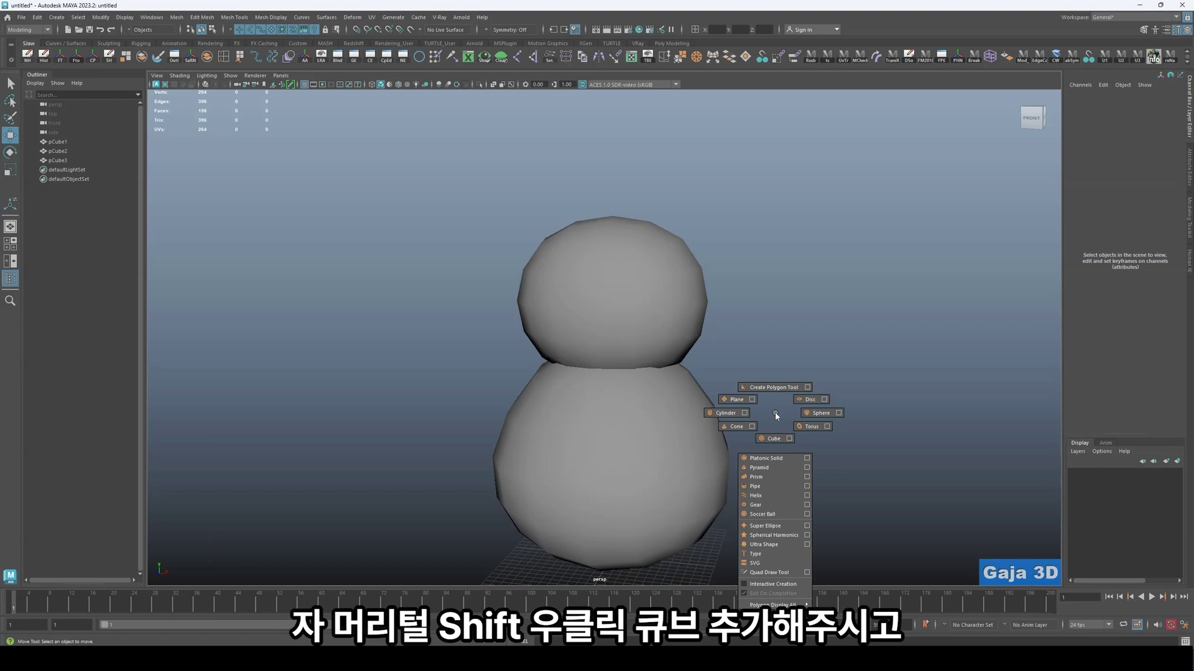
click(780, 435)
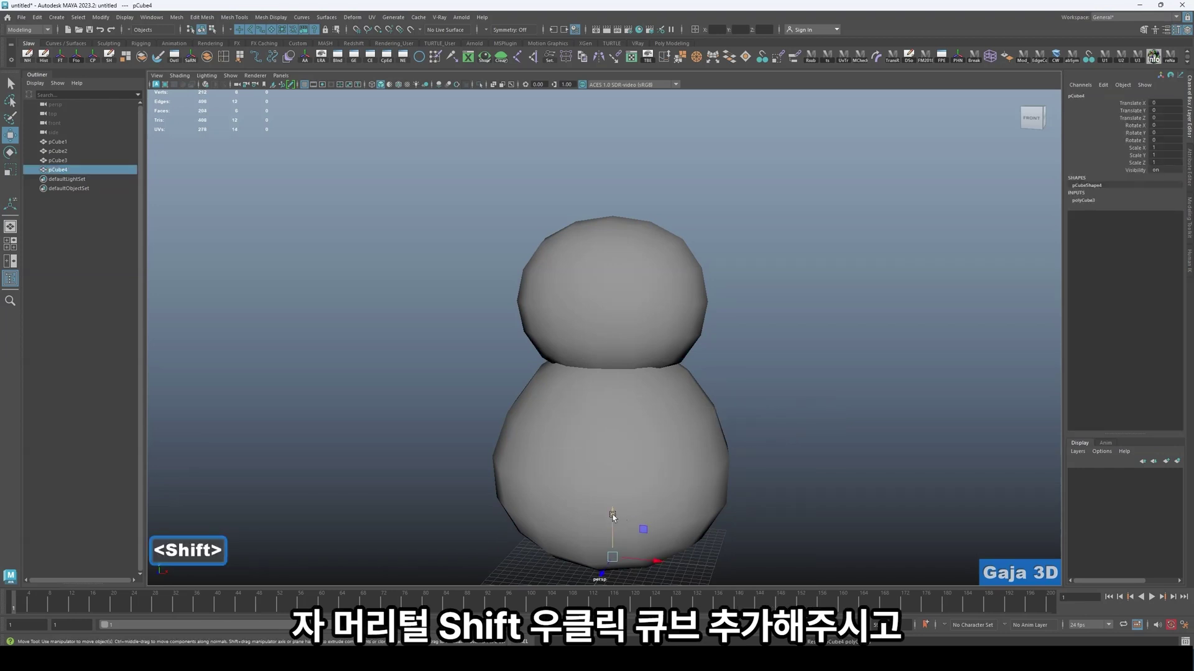
key(w)
drag(613, 514, 652, 168)
alt+middle_drag(652, 245, 620, 360)
scroll(620, 359, up, 5)
key(f)
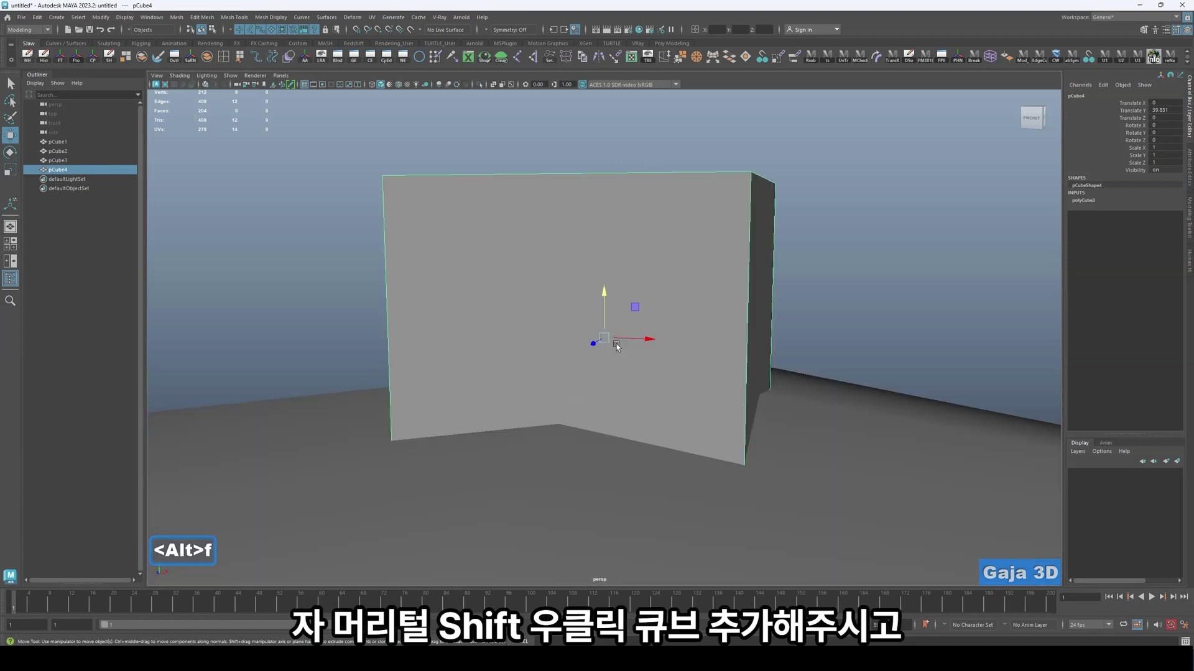
scroll(616, 345, down, 5)
scroll(617, 347, down, 5)
alt+drag(618, 347, 618, 251)
scroll(687, 332, up, 5)
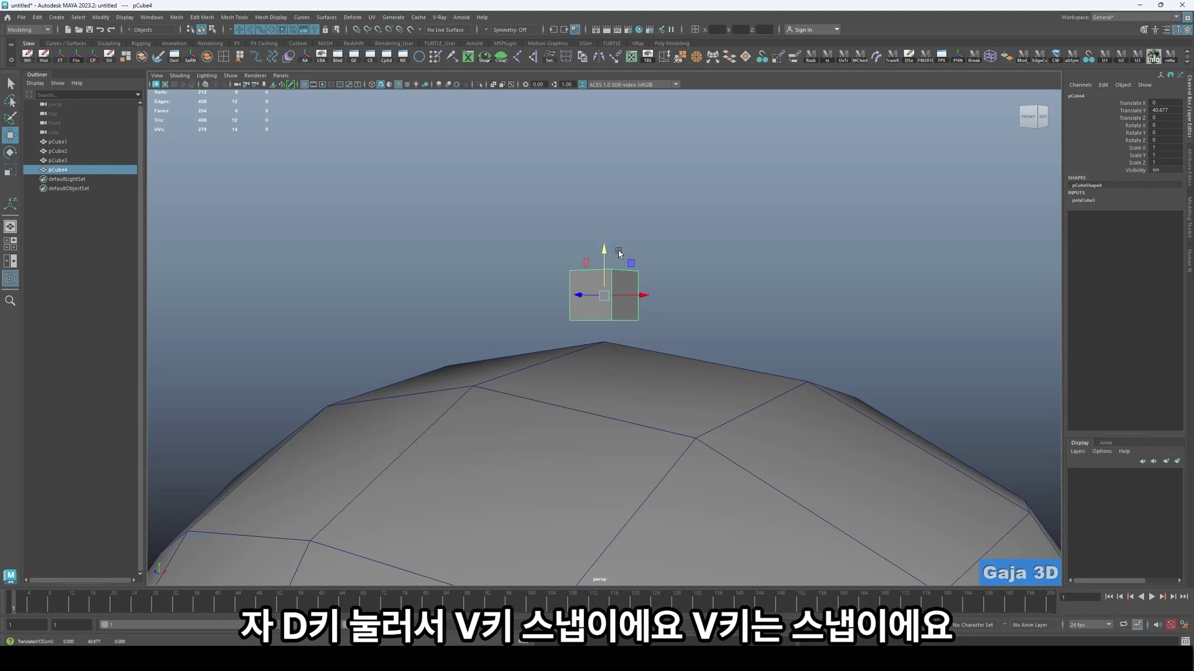
- Snap the hair cube's pivot down to the level of its bottom vertices
key(d)
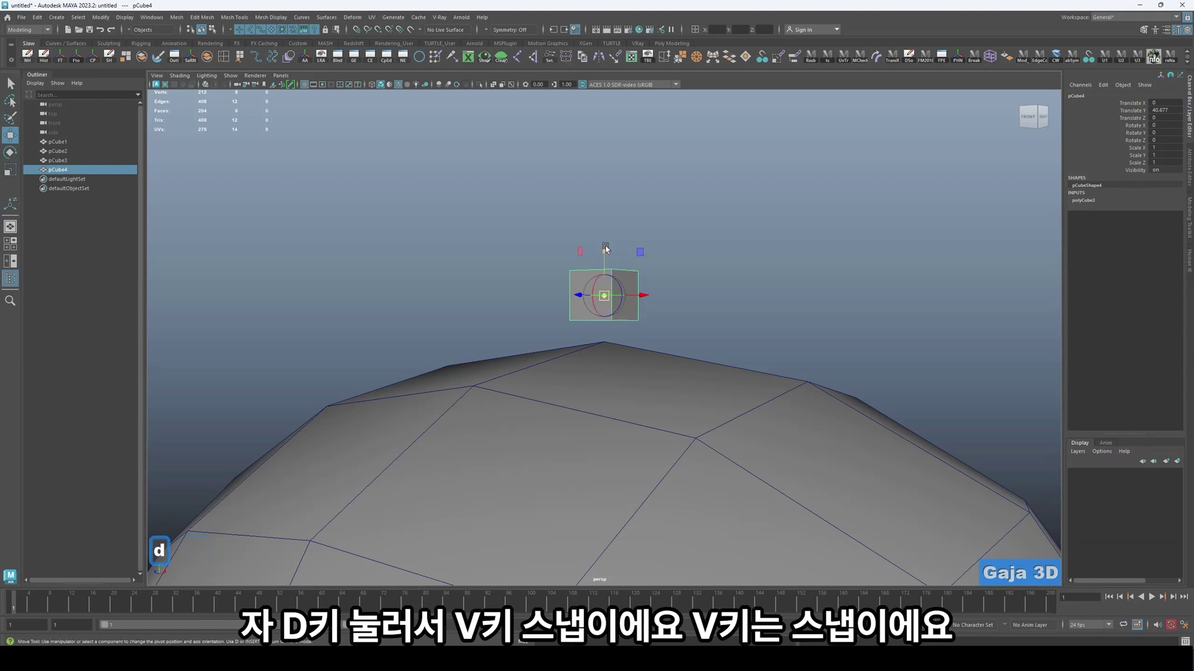
key(v)
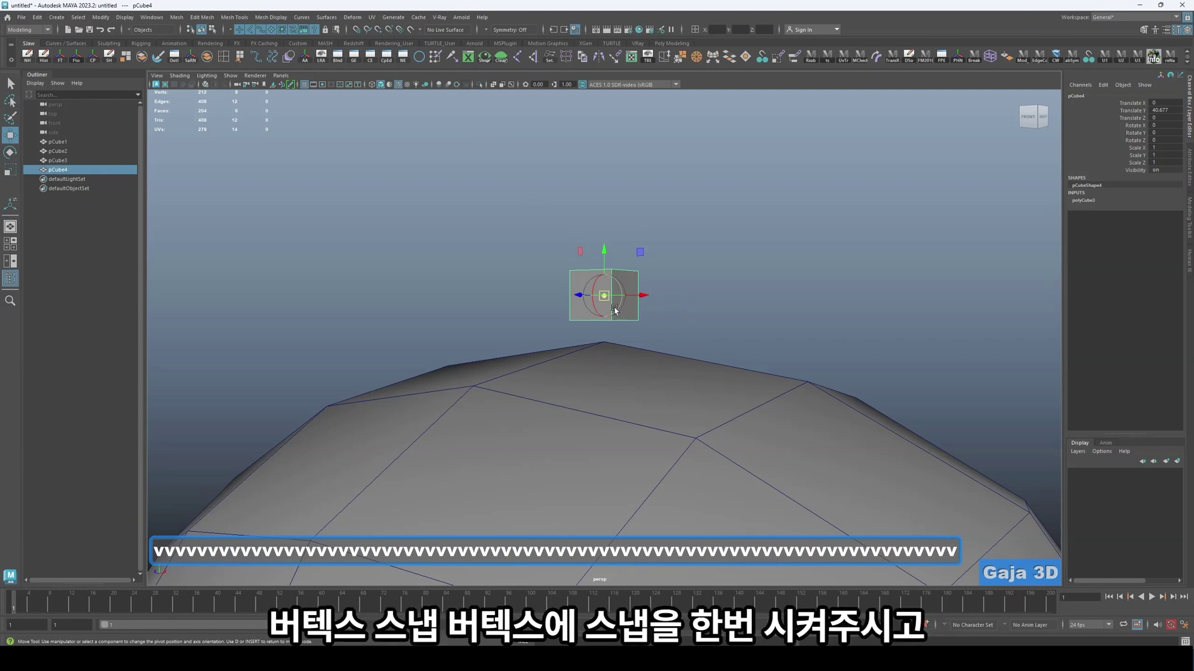
key(v)
drag(624, 269, 605, 320)
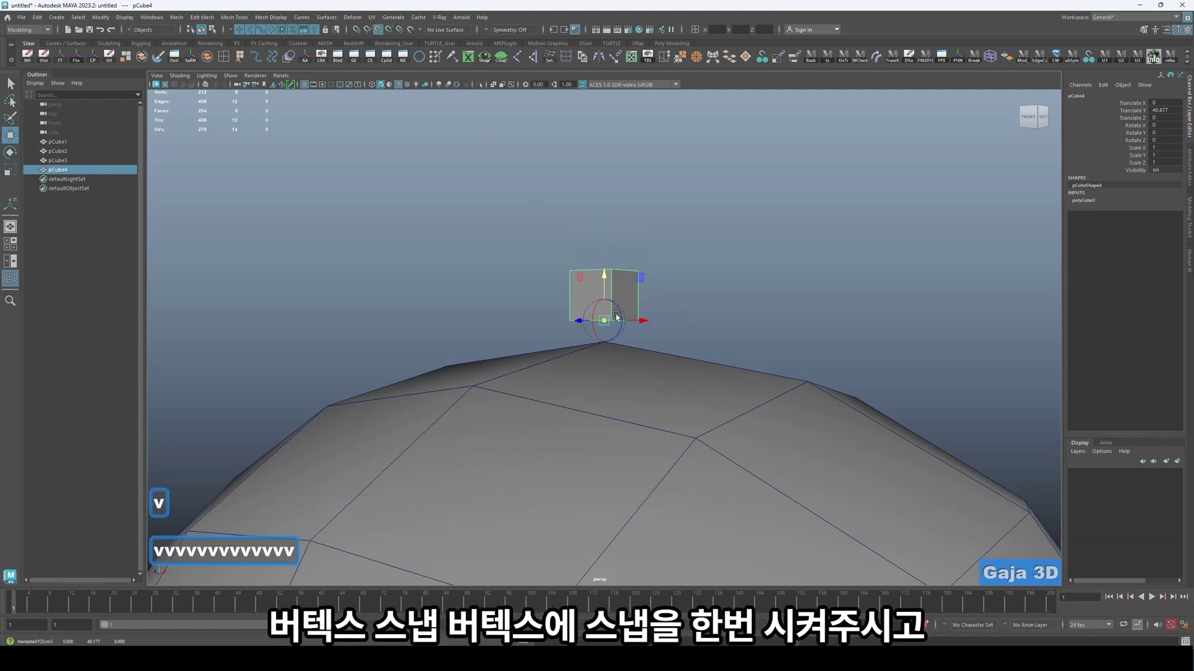
- Snap the hair cube vertically onto the head's topmost vertex
key(w)
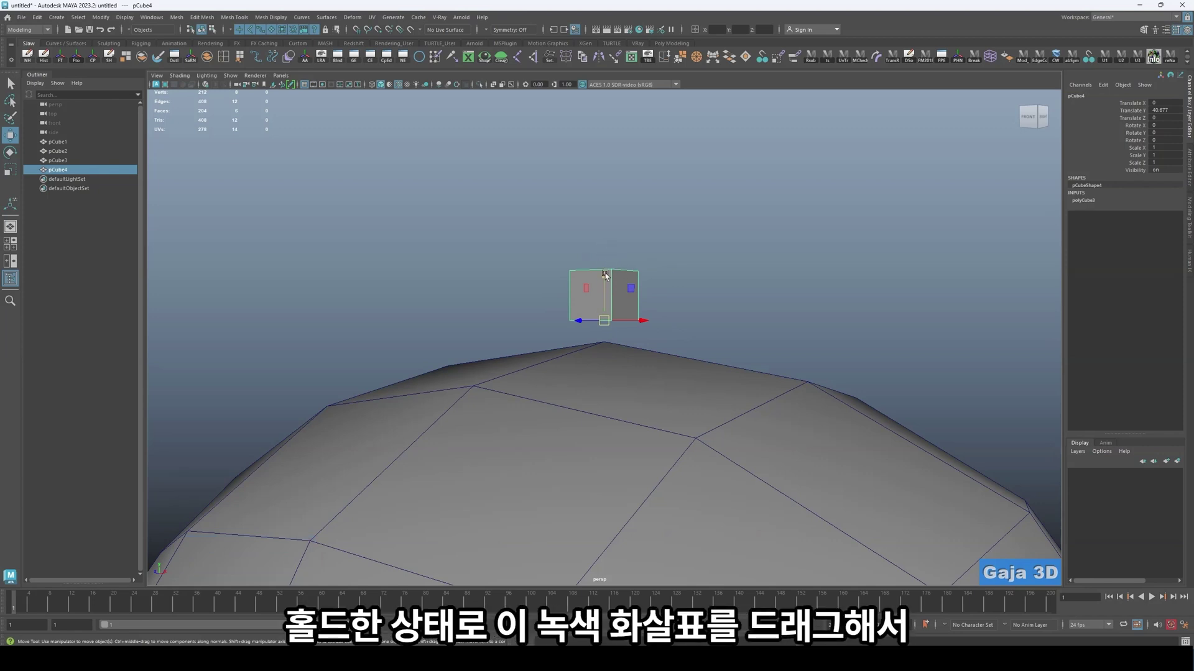
key(v)
drag(605, 275, 754, 357)
- Stretch the hair cube upward from its base by scaling it along Y to about 3.3
key(alt+r)
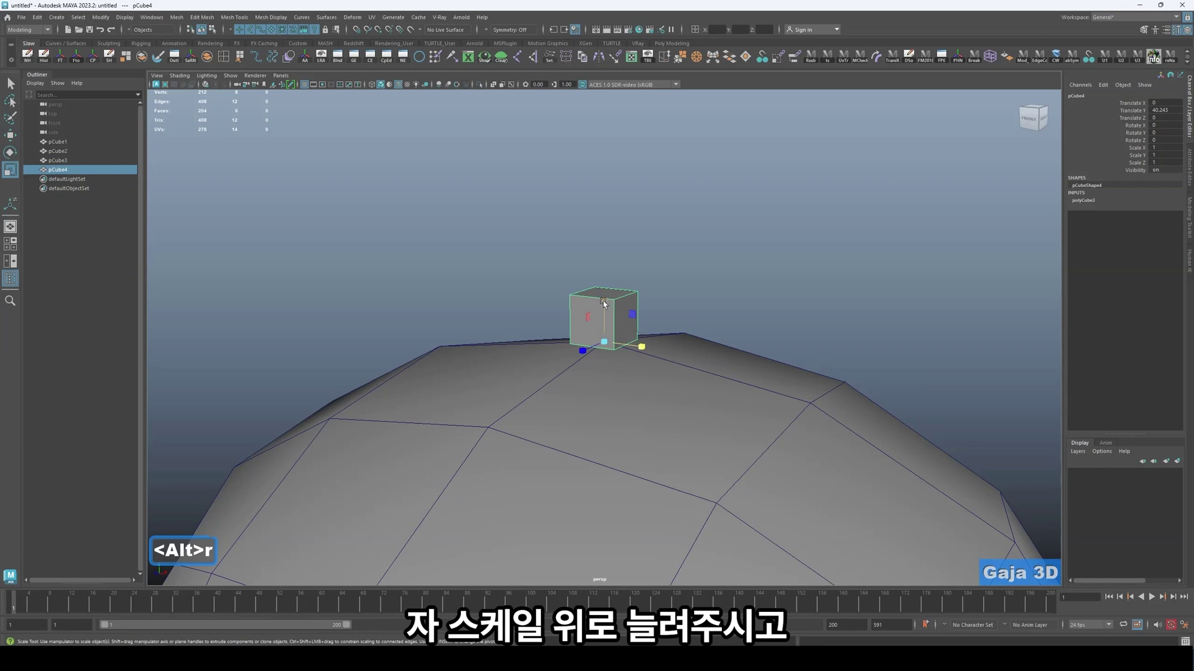
drag(603, 304, 611, 208)
alt+drag(617, 272, 652, 266)
- Spread the hair cube's upper vertices apart with Scale so it flares, and raise them along Y to lengthen it
right_click(612, 238)
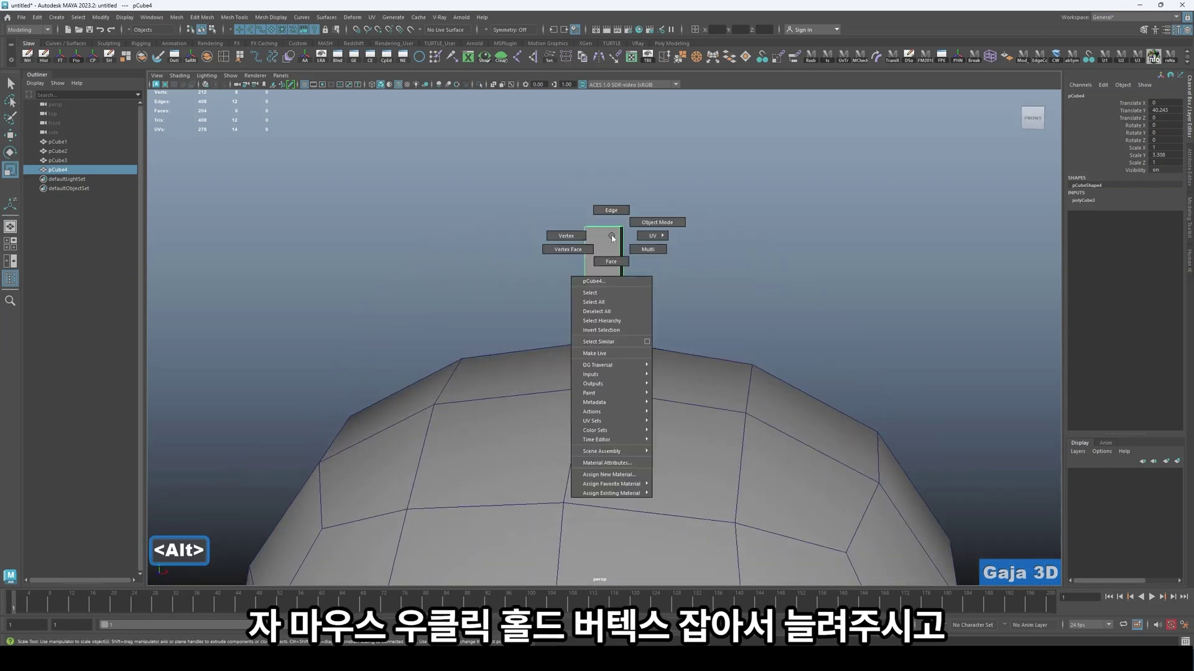
click(558, 231)
drag(450, 186, 764, 278)
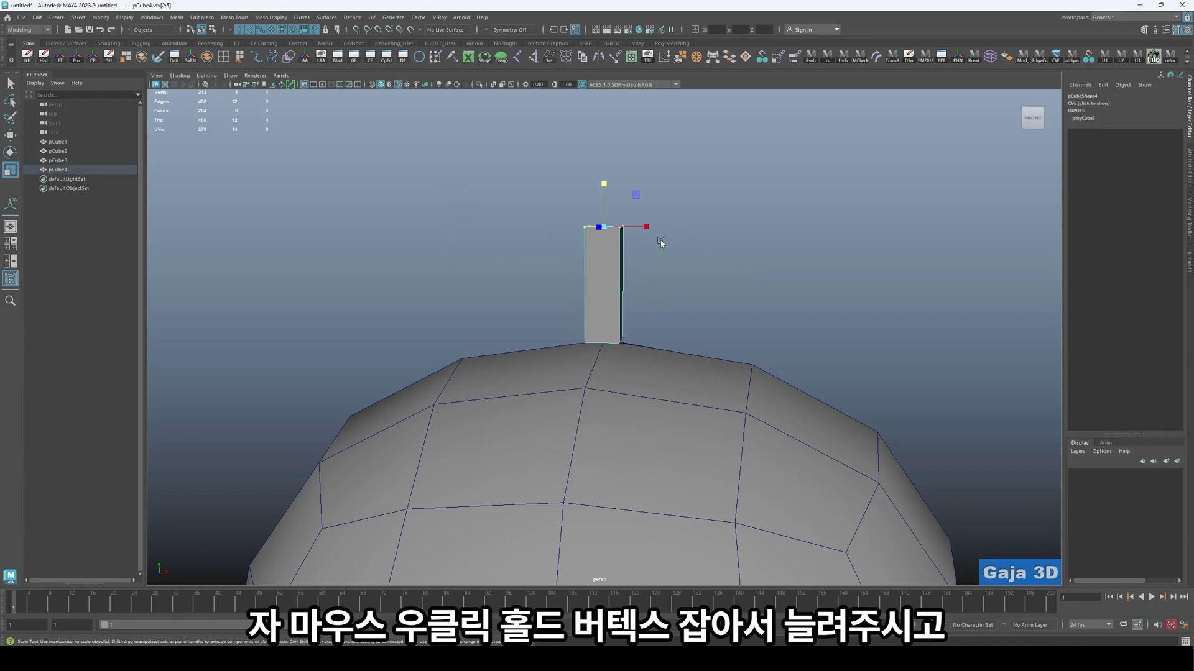
key(r)
alt+drag(660, 241, 662, 281)
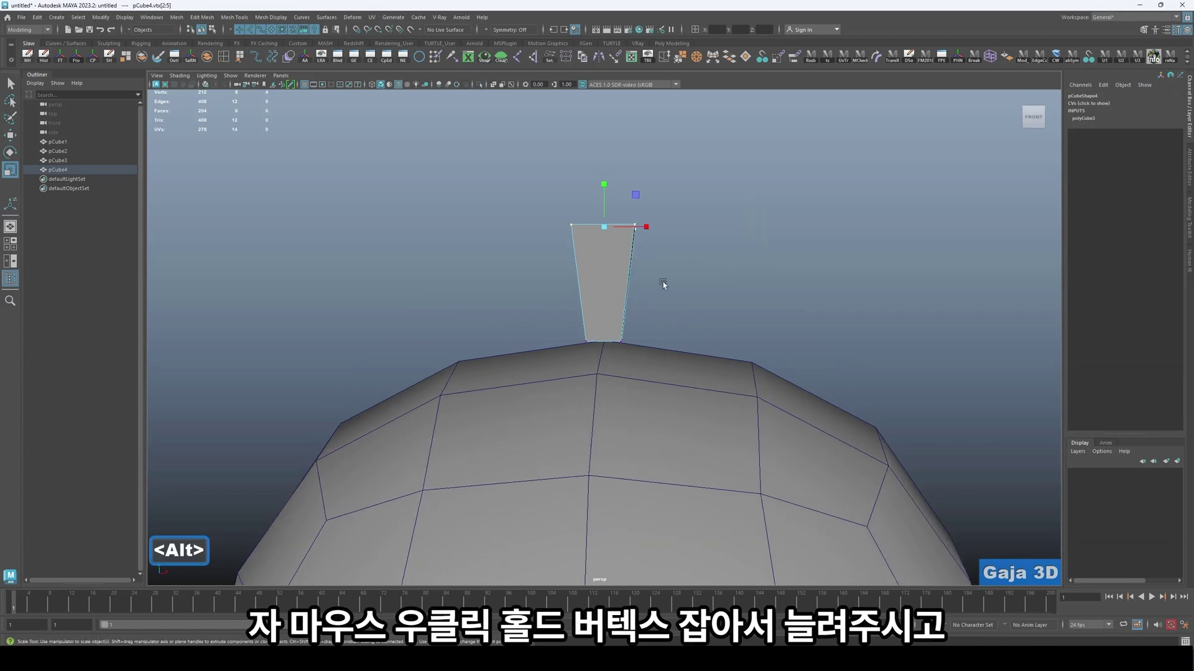
key(w)
drag(610, 196, 605, 165)
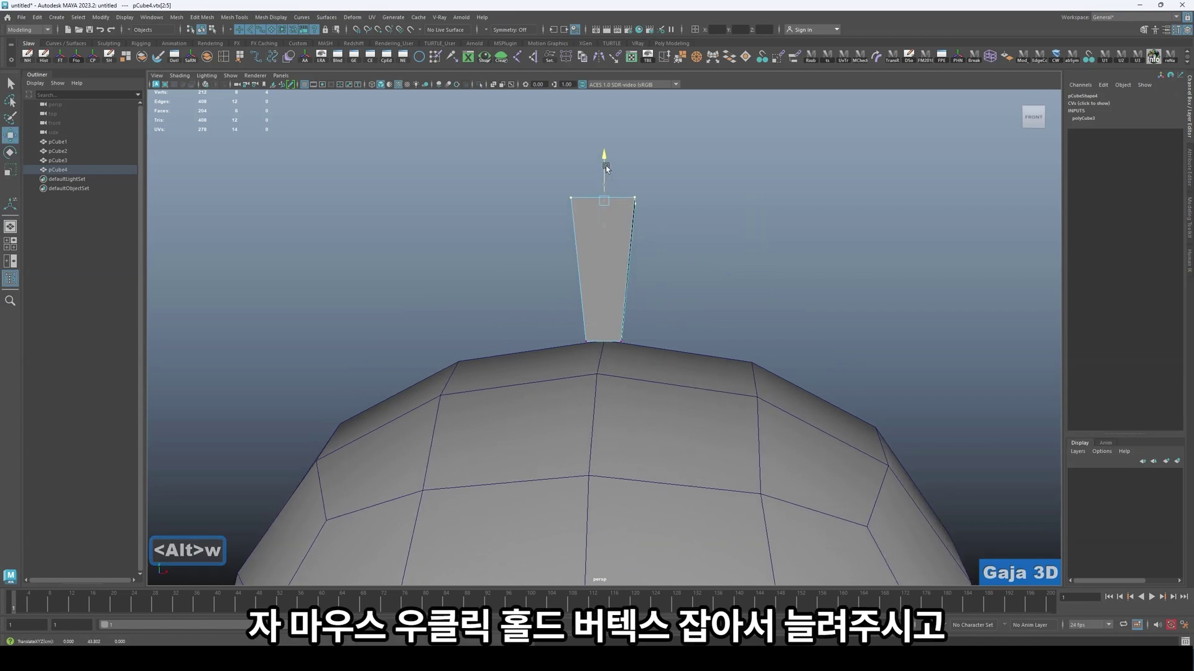
- Try cutting horizontal edge loops around the hair cube with Multi-Cut, and undo the lower loop
click(178, 17)
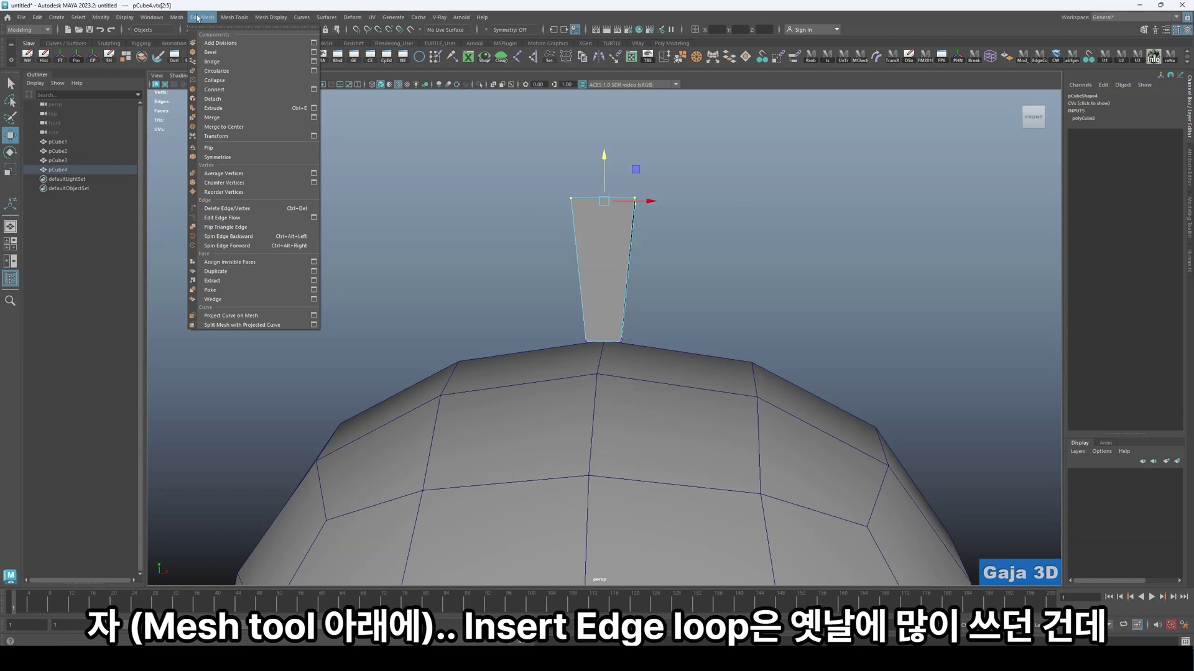
mouse_move(225, 20)
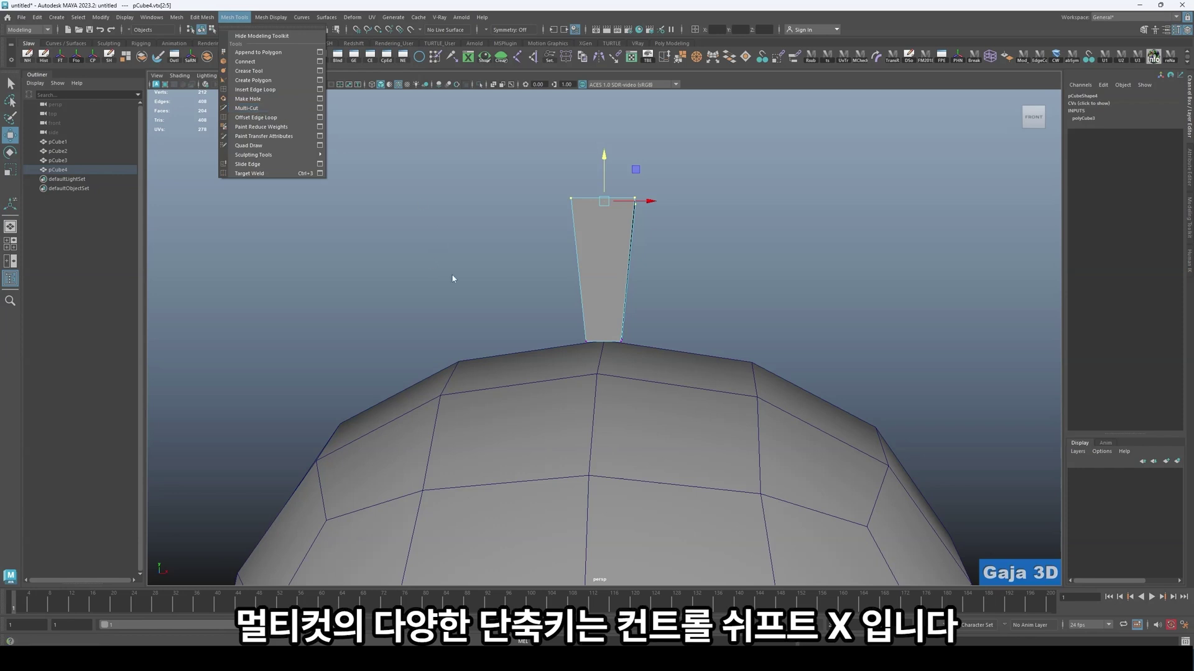
key(ctrl+shift+x)
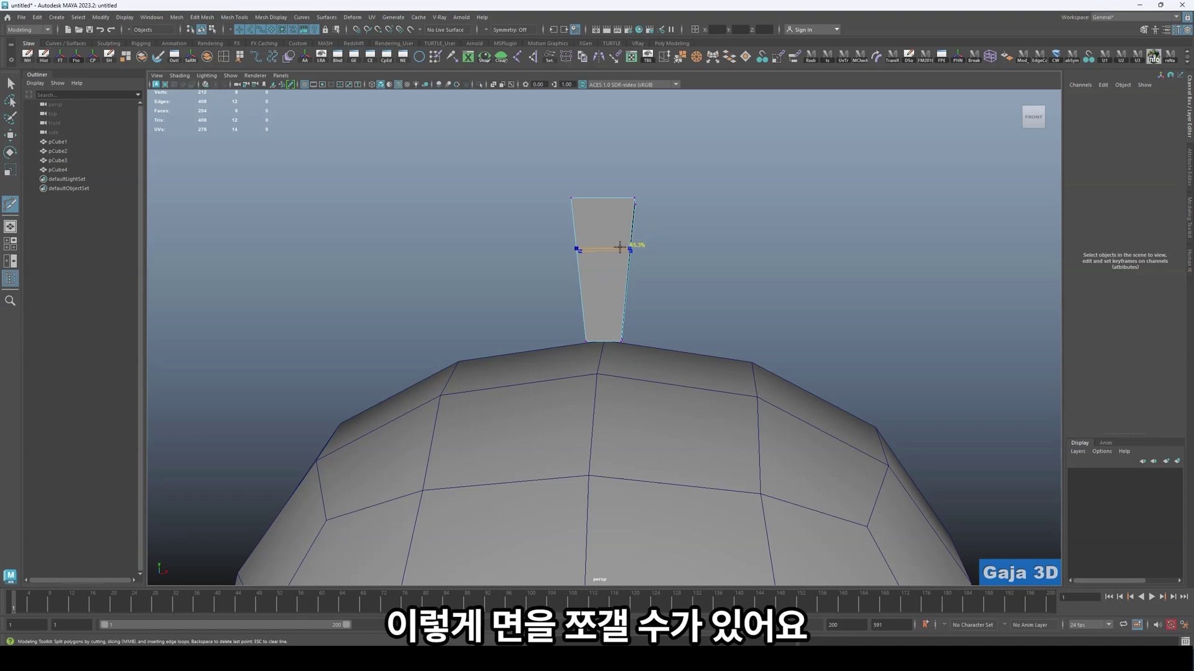
ctrl+click(621, 293)
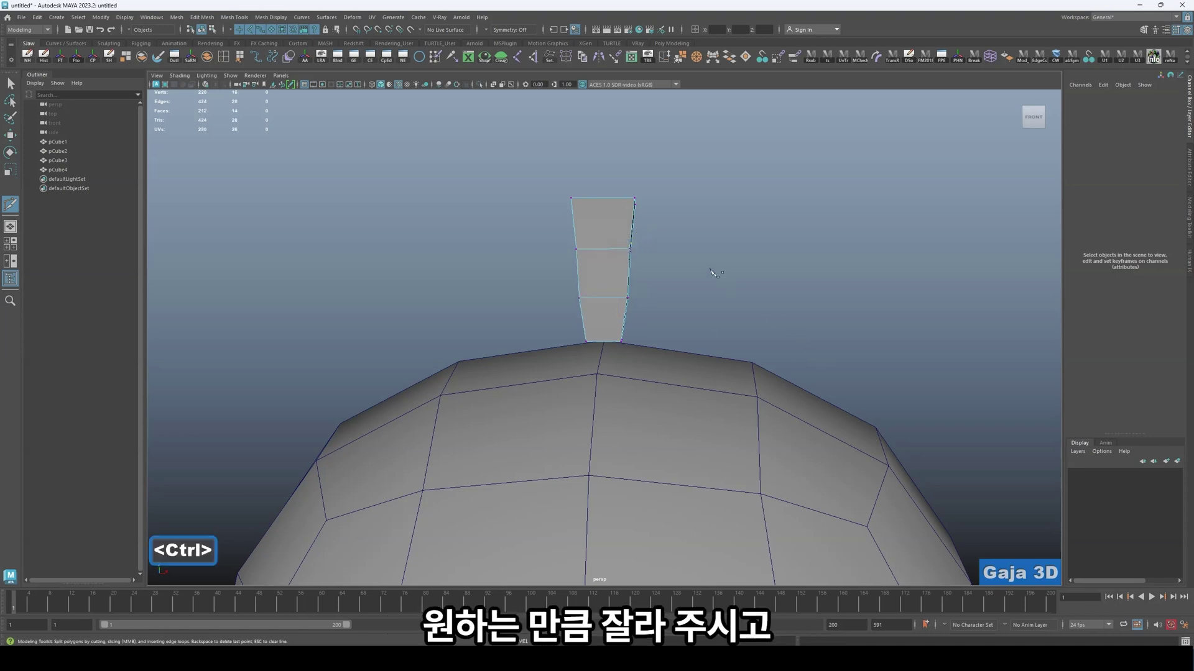
alt+drag(714, 273, 665, 278)
key(ctrl+z)
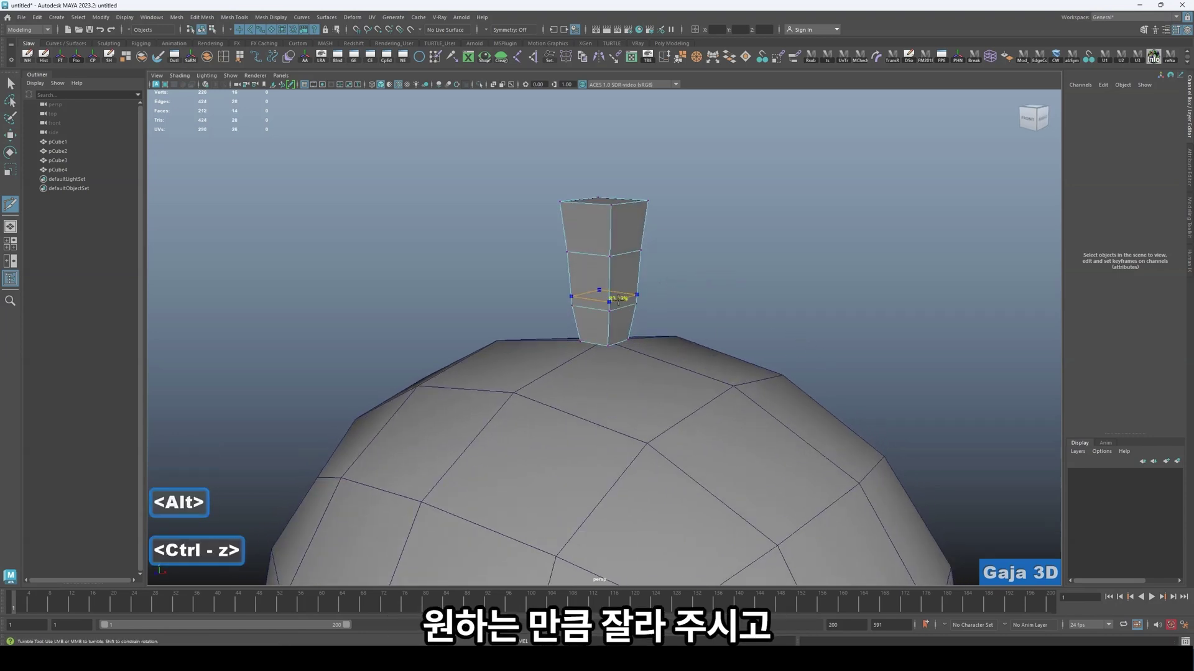
key(ctrl+z)
- Display the Modeling Toolkit, test a hair cube loop with Edge Flow on, undo it and turn off Multi-Cut's Edge Flow
click(1144, 29)
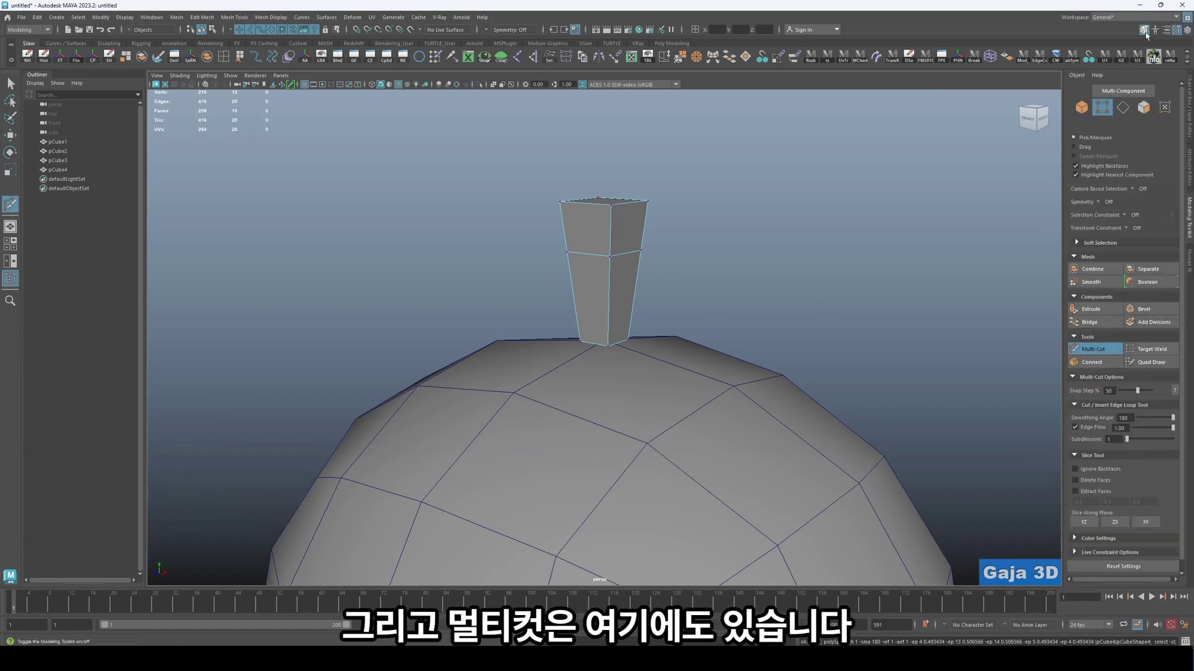
click(1145, 32)
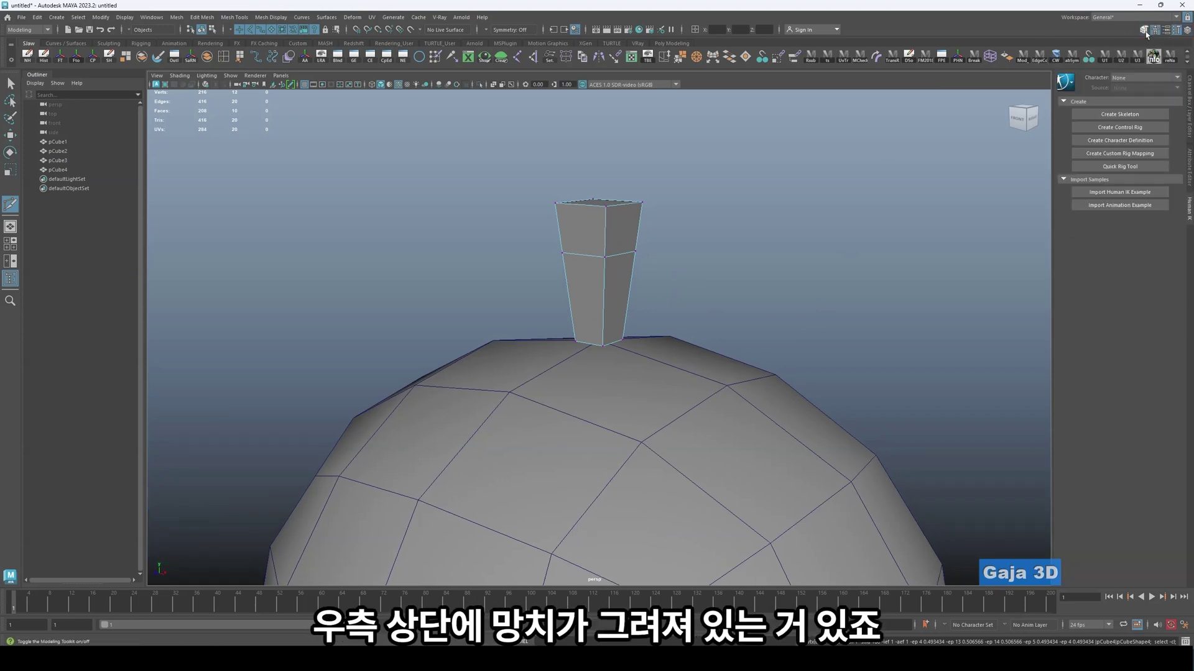
click(1145, 32)
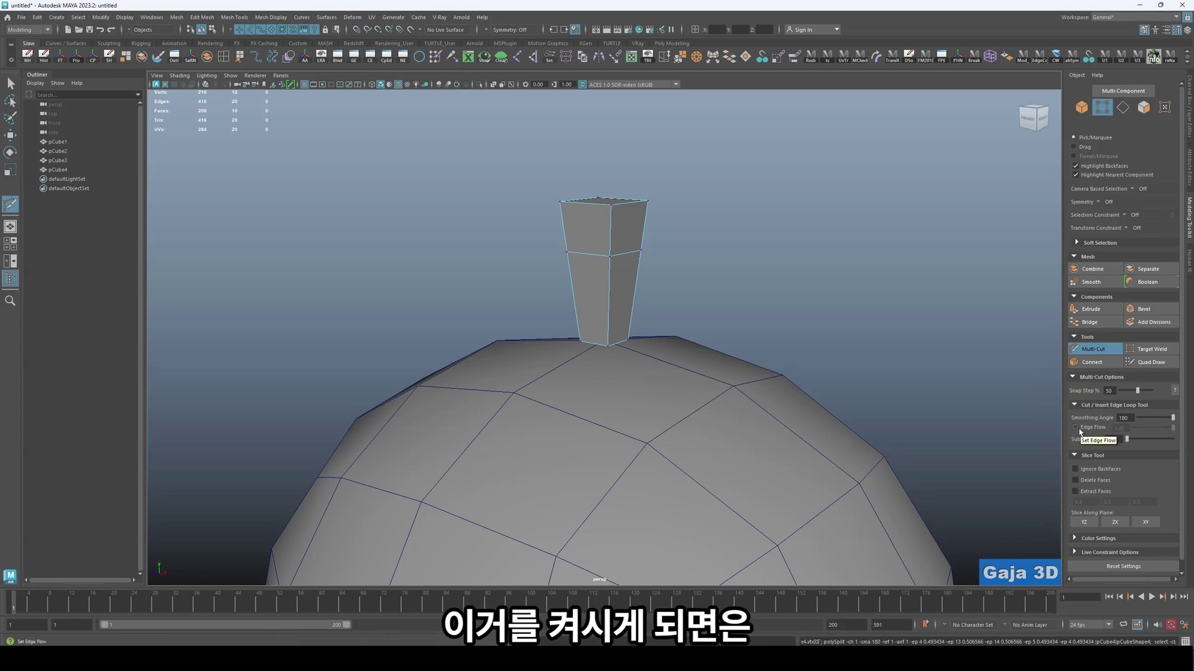
ctrl+click(632, 289)
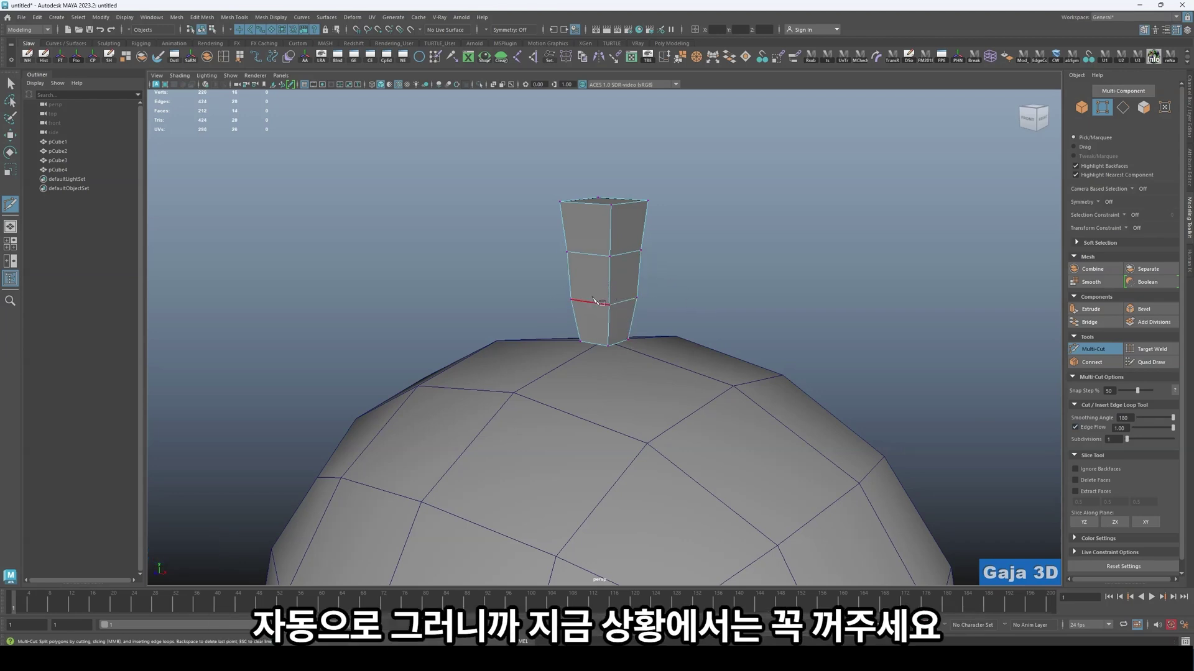
key(ctrl+z)
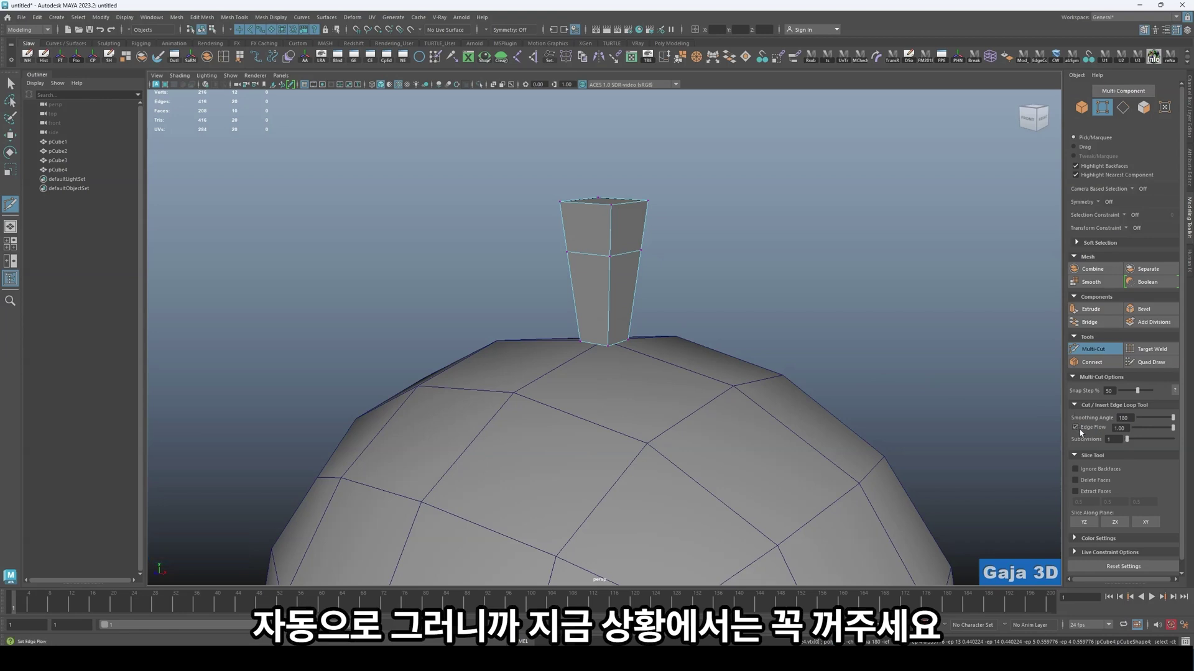
click(1076, 428)
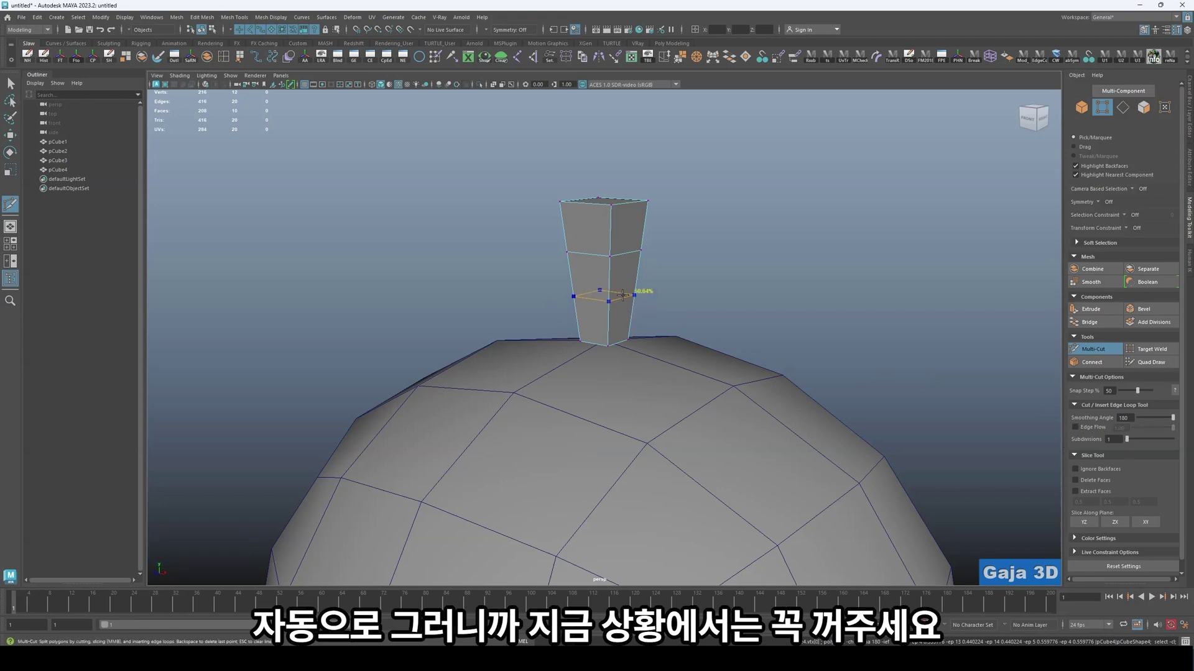
- Try a lower Multi-Cut loop on the hair cube without Edge Flow, and undo both of its loops
ctrl+click(622, 295)
key(ctrl+z)
key(ctrl+z)
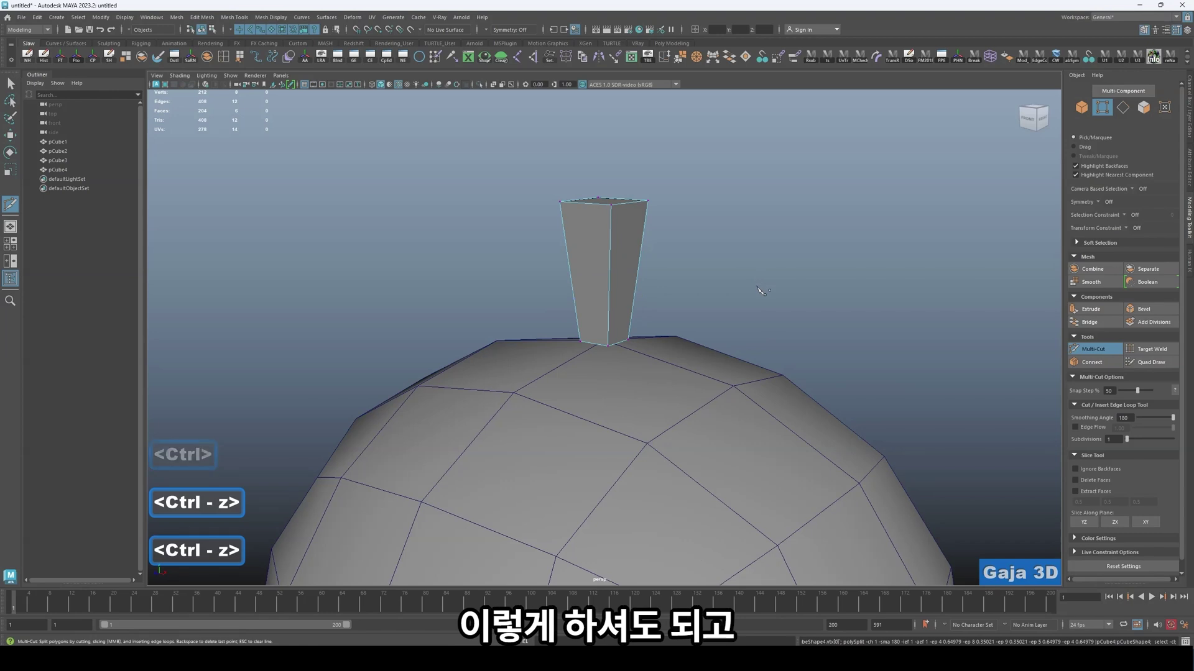
- Try adding horizontal loops to the hair cube with the Insert Edge Loop tool, and undo them
click(269, 17)
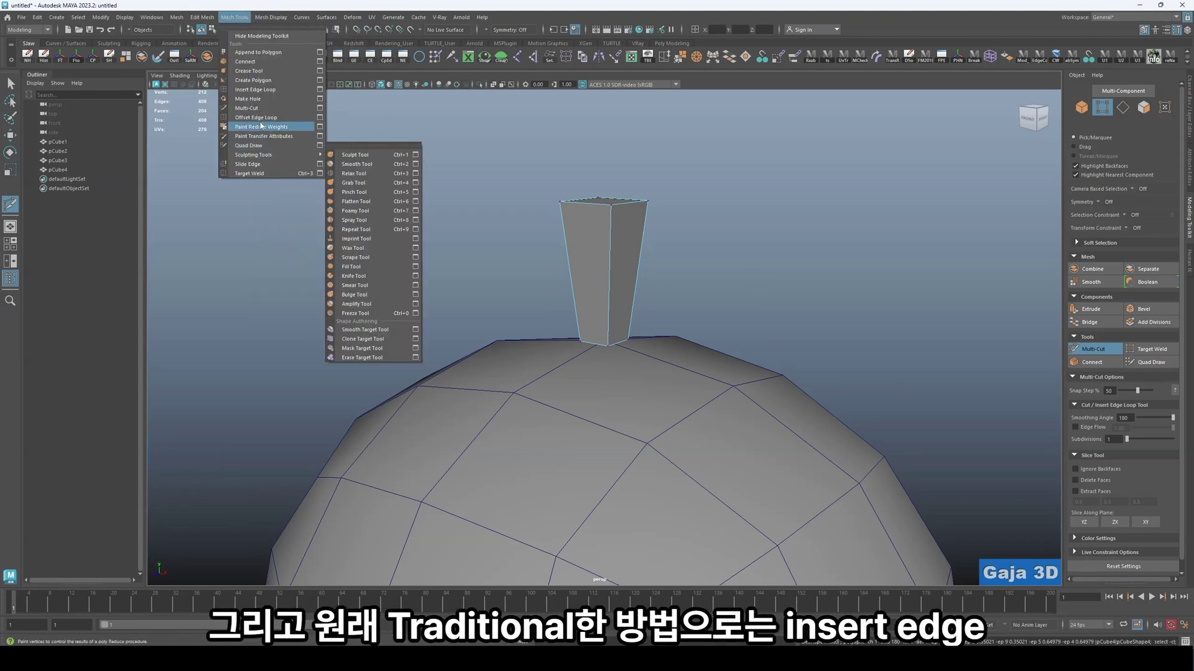
click(263, 91)
drag(610, 287, 611, 303)
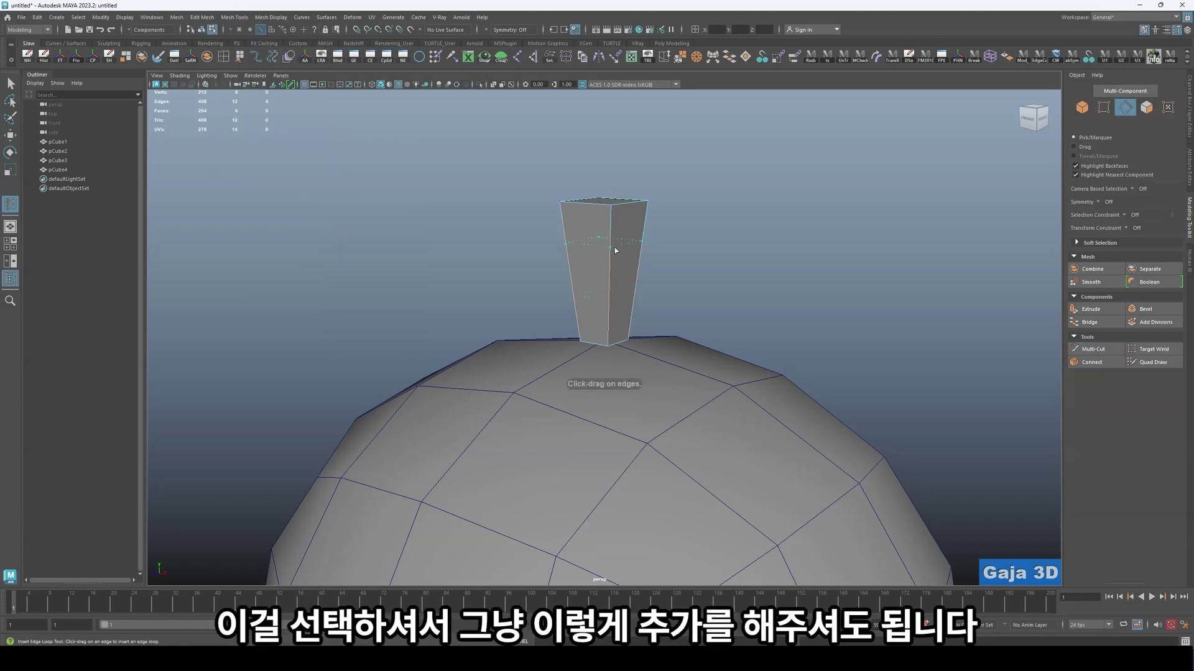
drag(615, 250, 615, 251)
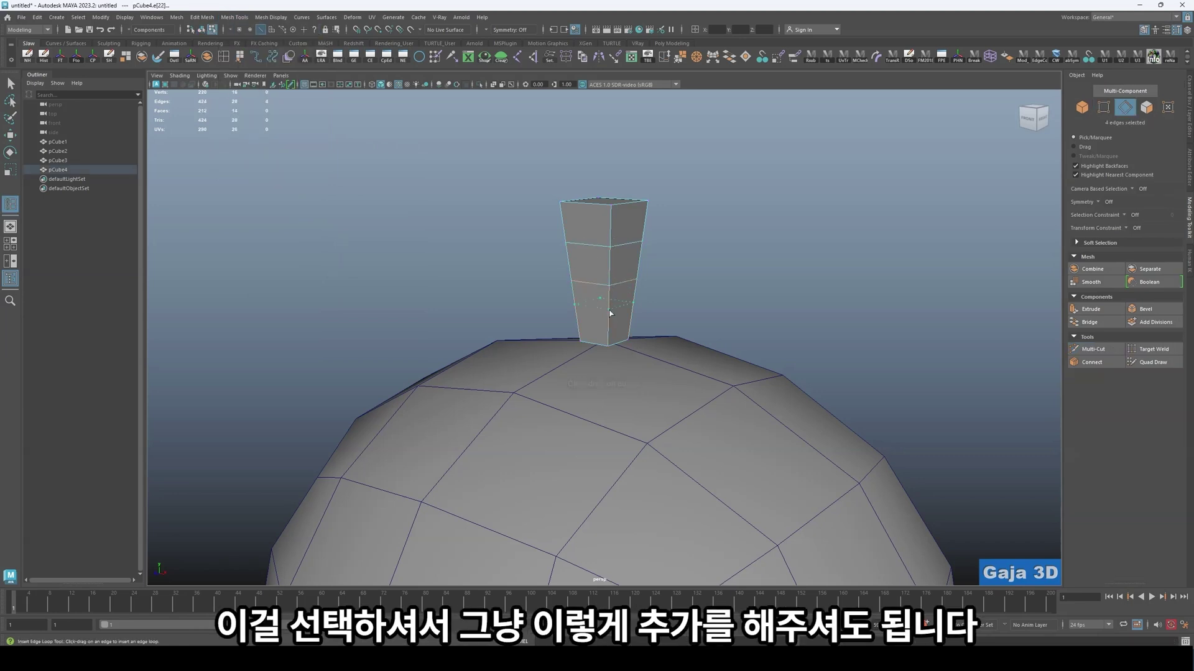
key(ctrl+z)
key(ctrl+z)
key(ctrl+z)
key(ctrl+z)
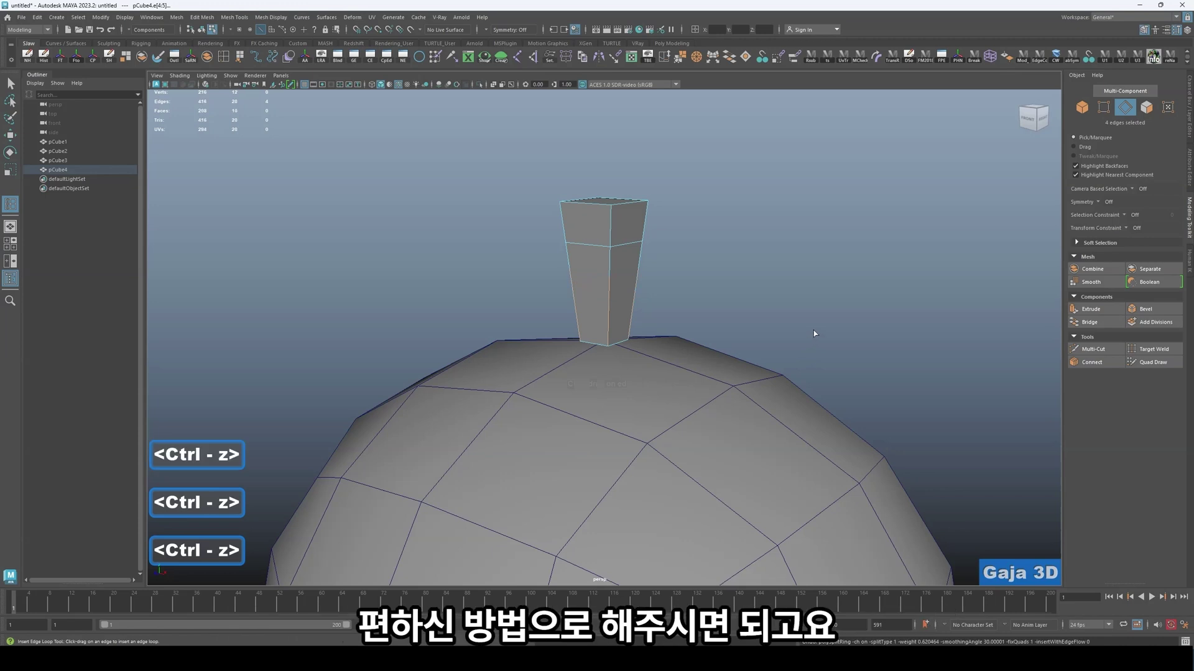
- Cut two horizontal edge loops around the hair cube with Multi-Cut, dividing its height into three segments
key(ctrl+shift+x)
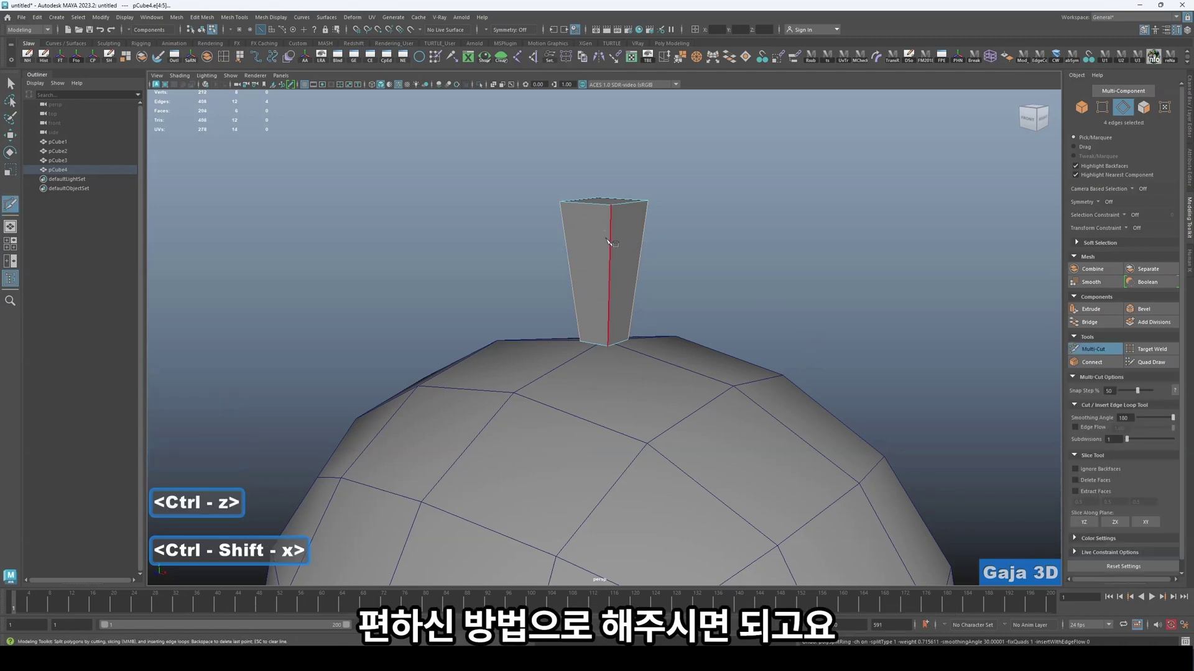
ctrl+click(605, 247)
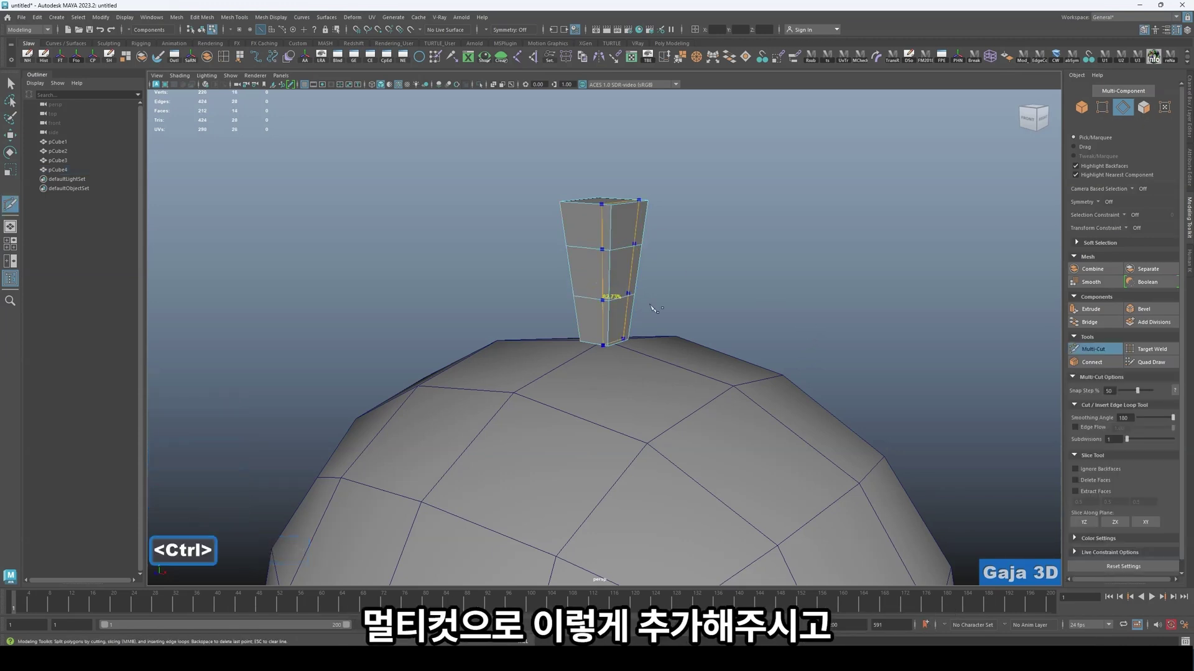
ctrl+click(613, 293)
- Narrow the hair cube's two middle vertex rows with Scale, then try shrinking the bottom row and undo that
alt+drag(612, 293, 602, 238)
key(w)
right_drag(602, 239, 537, 249)
mouse_move(692, 318)
mouse_down()
mouse_move(628, 307)
mouse_move(692, 312)
mouse_up()
key(r)
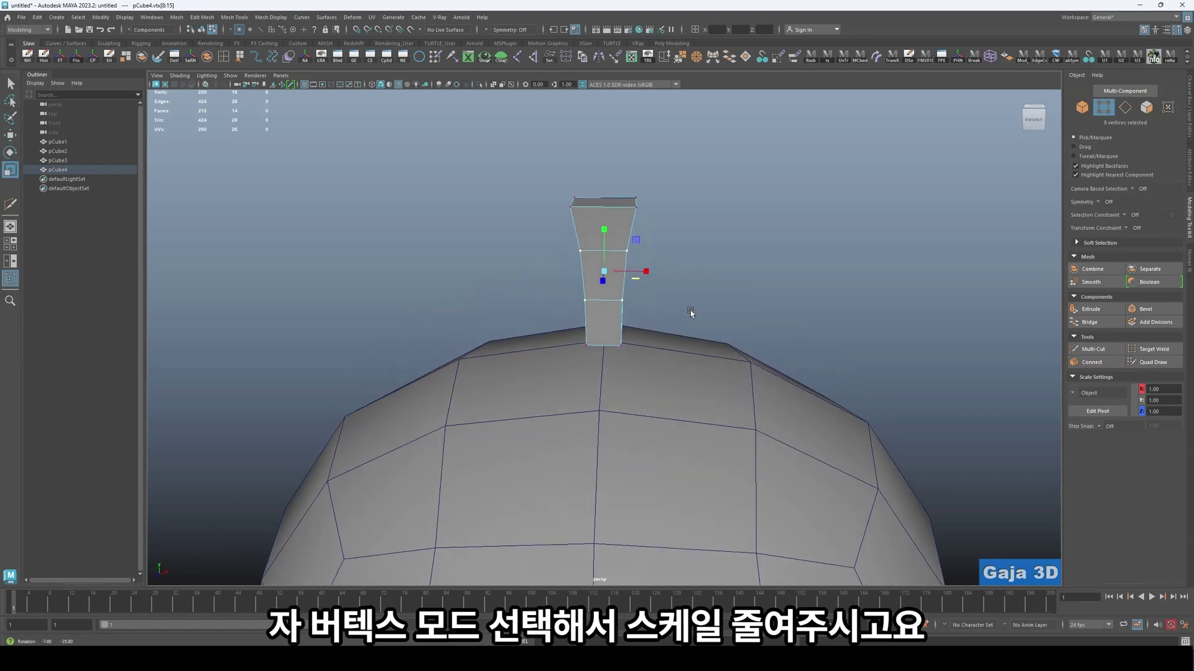
alt+drag(660, 366, 633, 354)
key(r)
key(ctrl+z)
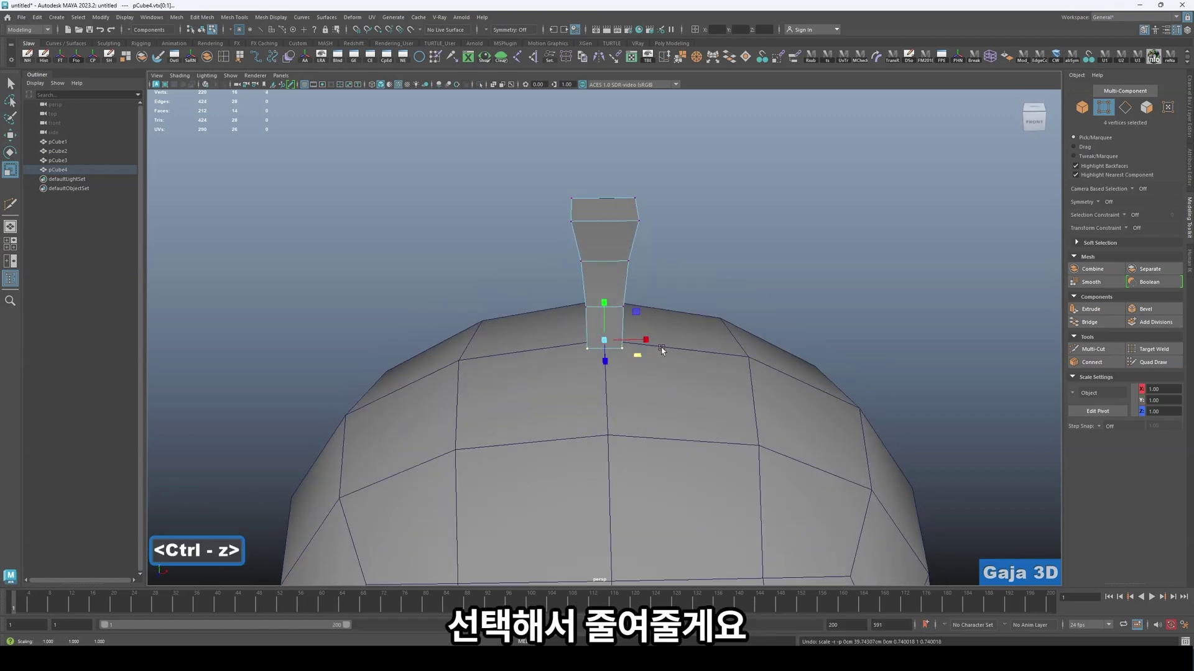
- Shrink the whole hair cube with Scale to an X scale of about 0.59, keeping its base on the head
key(w)
right_drag(616, 241, 661, 226)
click(665, 254)
click(613, 258)
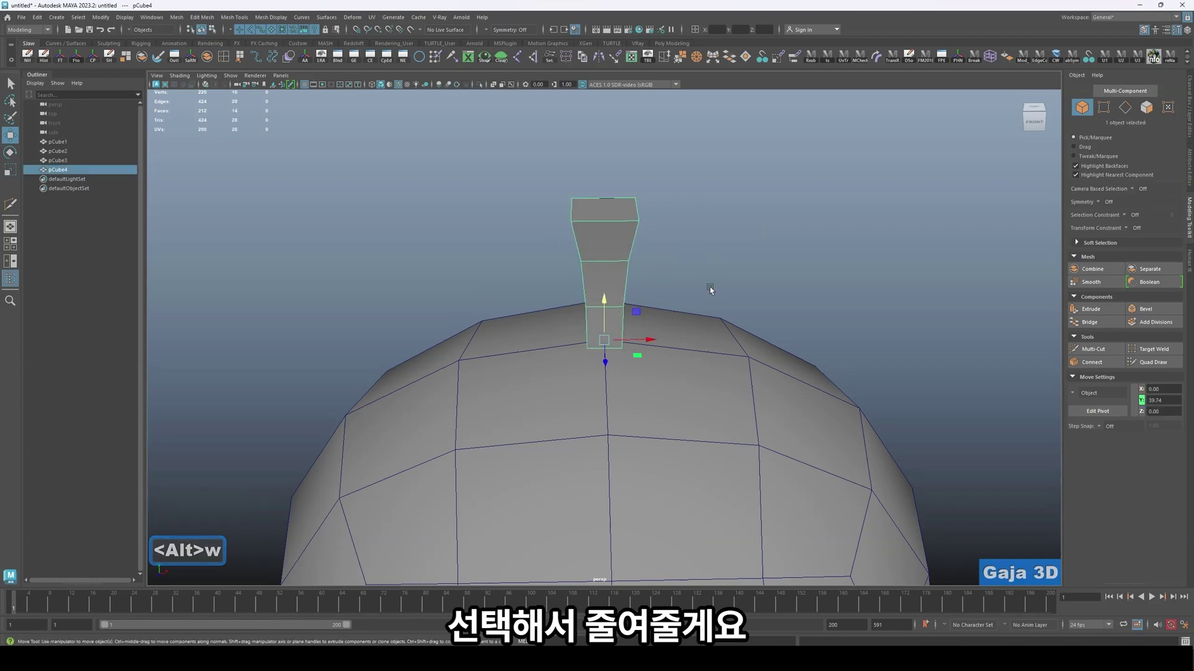
alt+drag(711, 287, 697, 329)
key(r)
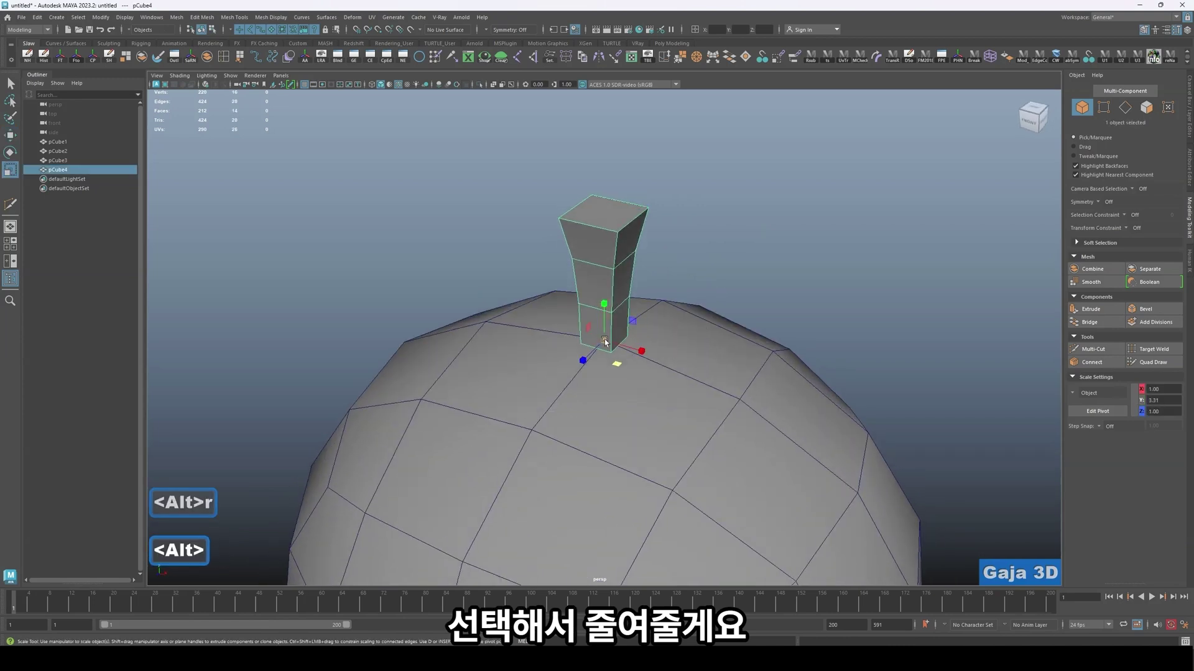
drag(604, 341, 517, 329)
scroll(660, 416, down, 5)
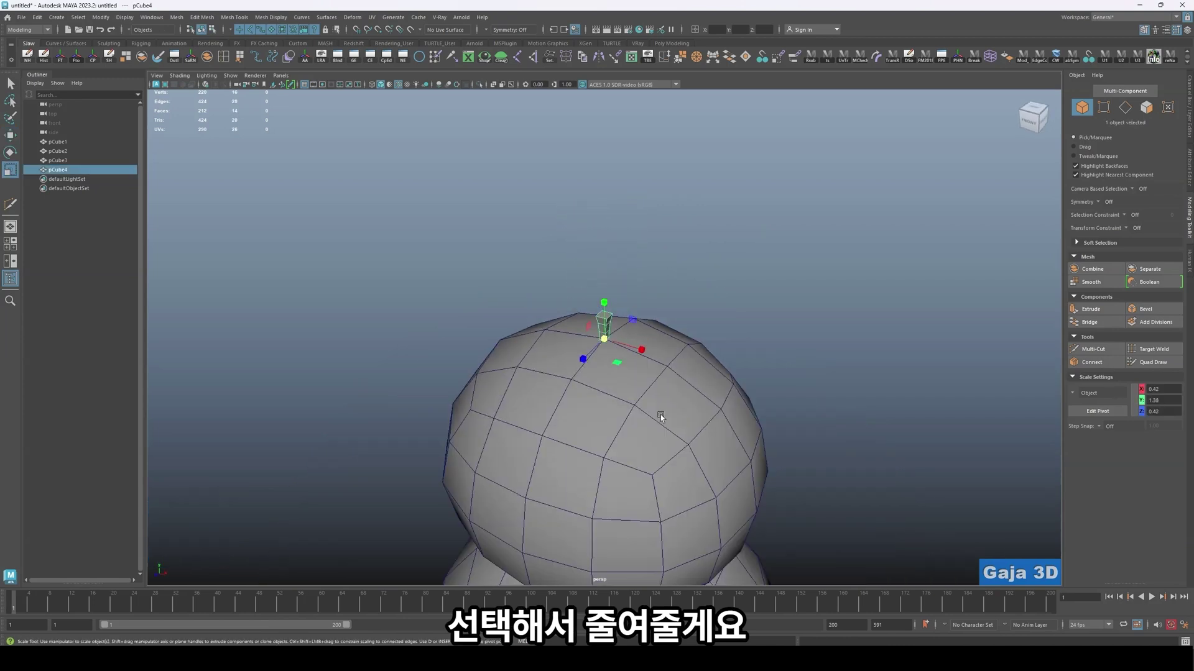
scroll(660, 415, down, 5)
alt+drag(660, 415, 682, 403)
scroll(627, 364, up, 4)
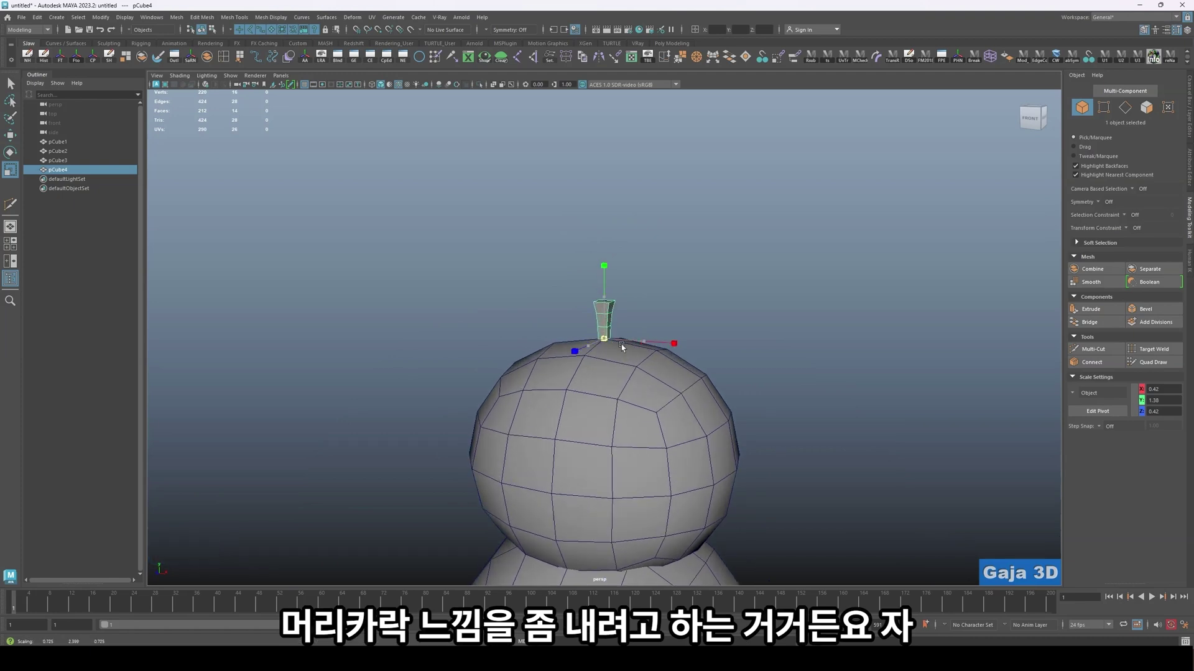
scroll(622, 377, up, 5)
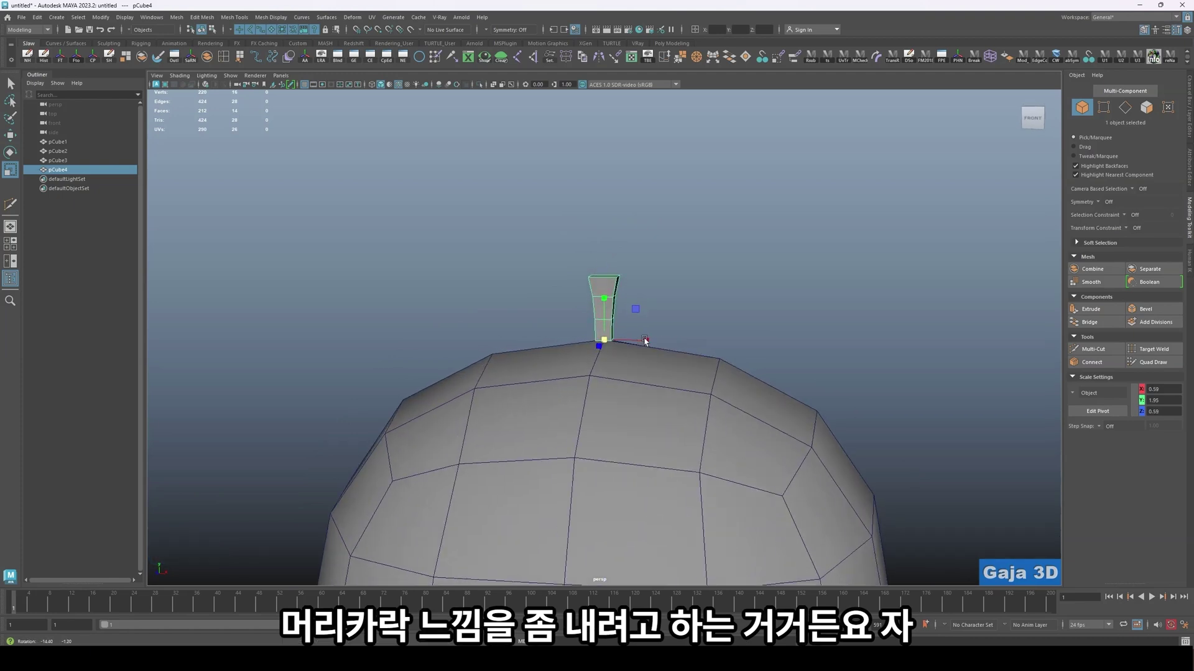
- Shift the hair cube's upper vertices along X so the strand curves to one side, placing the top row at about X 0.11
key(alt+q)
right_drag(619, 243, 562, 240)
key(w)
mouse_move(535, 210)
mouse_down()
mouse_move(662, 258)
mouse_move(667, 290)
mouse_move(653, 253)
mouse_move(531, 216)
mouse_up()
key(w)
key(alt+2)
drag(648, 236, 661, 236)
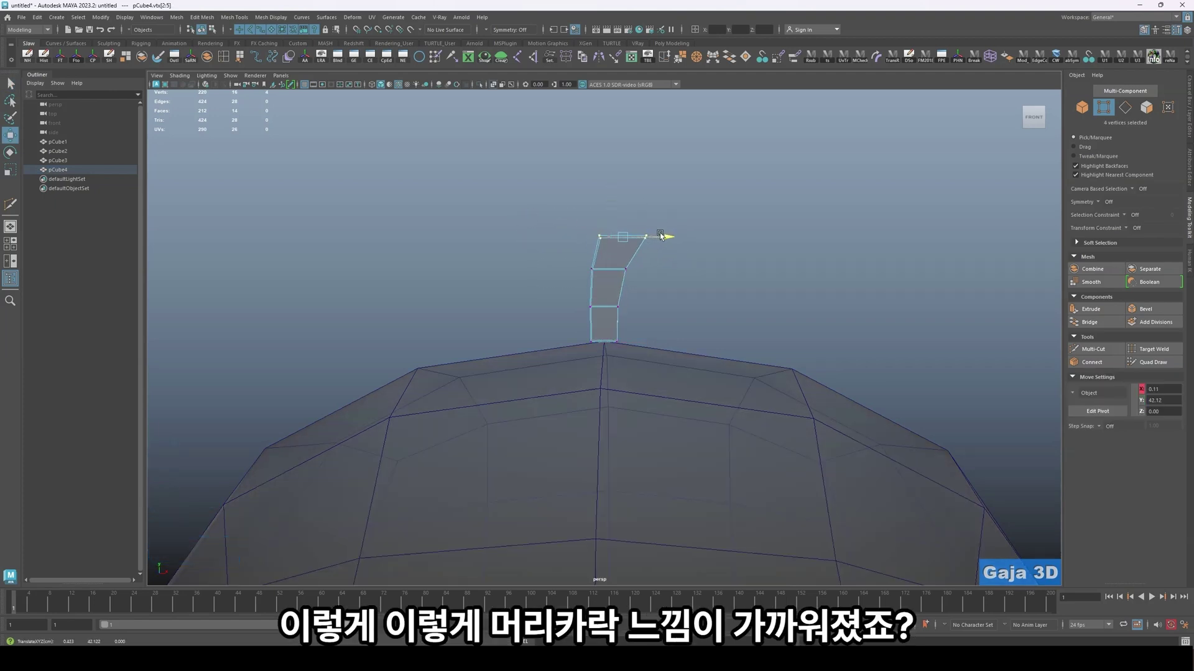
alt+drag(584, 321, 728, 330)
key(r)
key(w)
right_drag(627, 252, 684, 233)
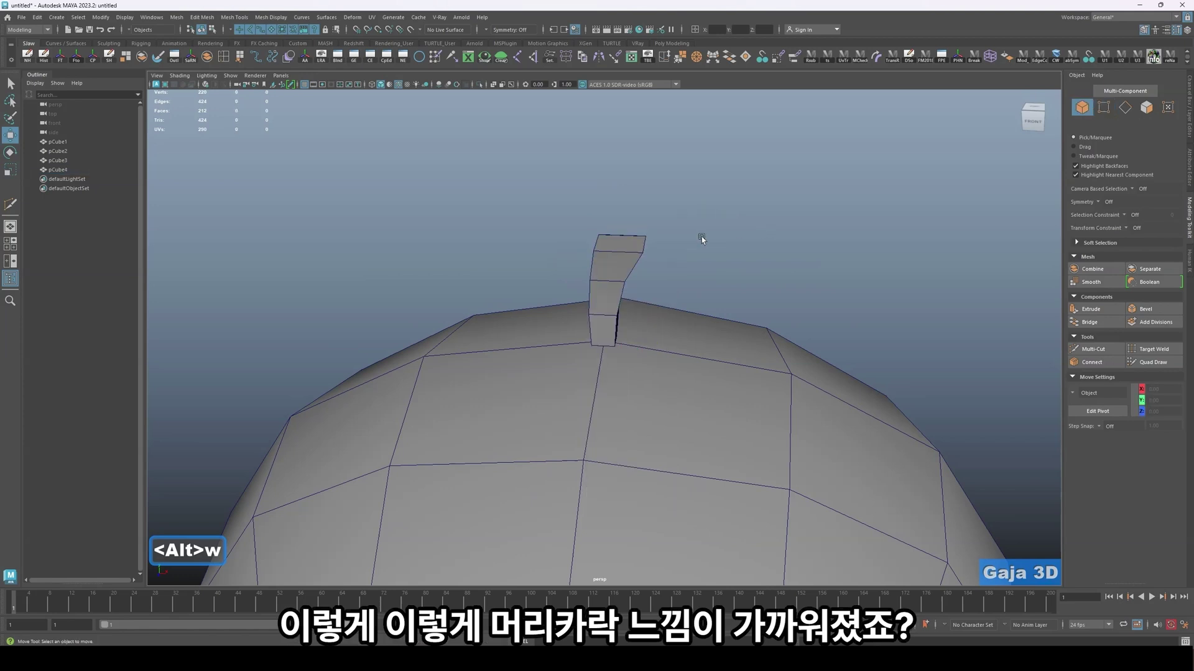
click(630, 259)
- In wireframe display, tilt the hair's tip by moving its two inner top vertices to about X -0.09, Y 42.35
scroll(654, 313, down, 4)
mouse_move(654, 315)
alt+mouse_down()
mouse_move(617, 327)
mouse_move(660, 336)
alt+mouse_up()
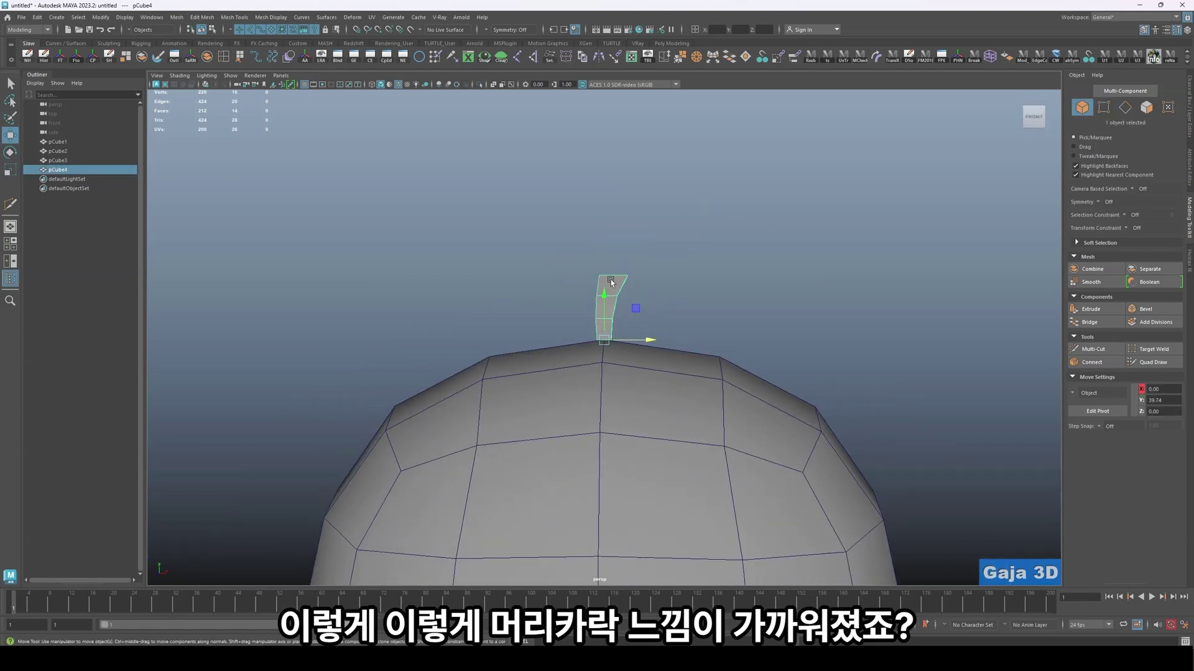
right_drag(610, 282, 573, 259)
drag(614, 284, 615, 285)
key(4)
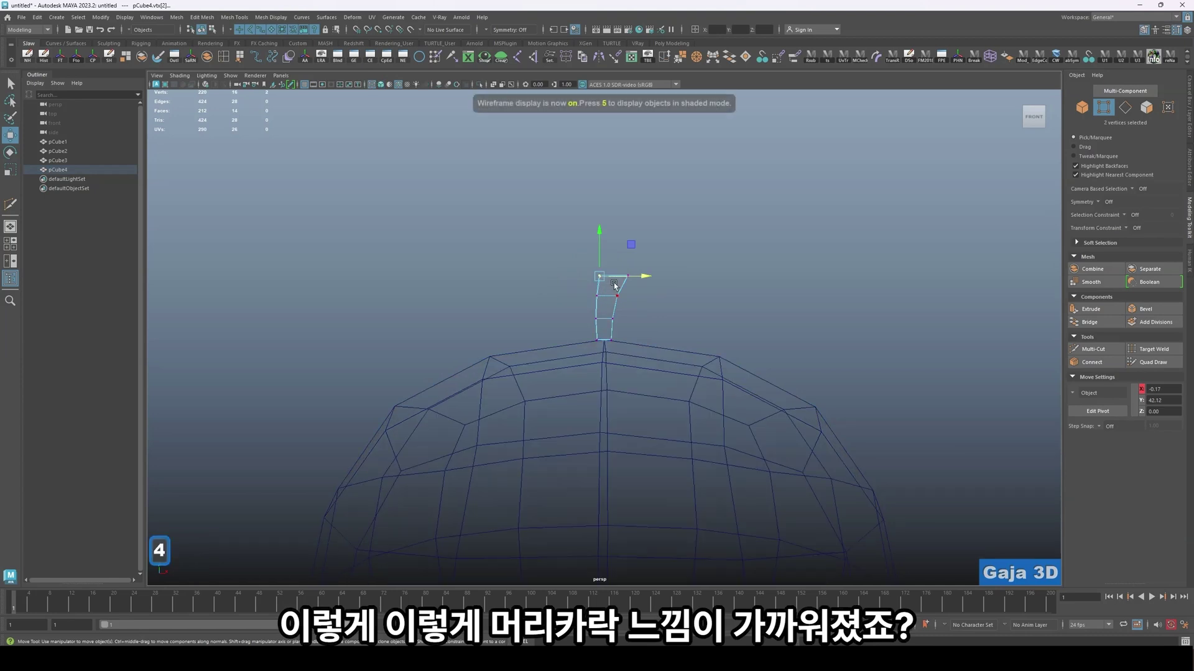
drag(628, 245, 631, 239)
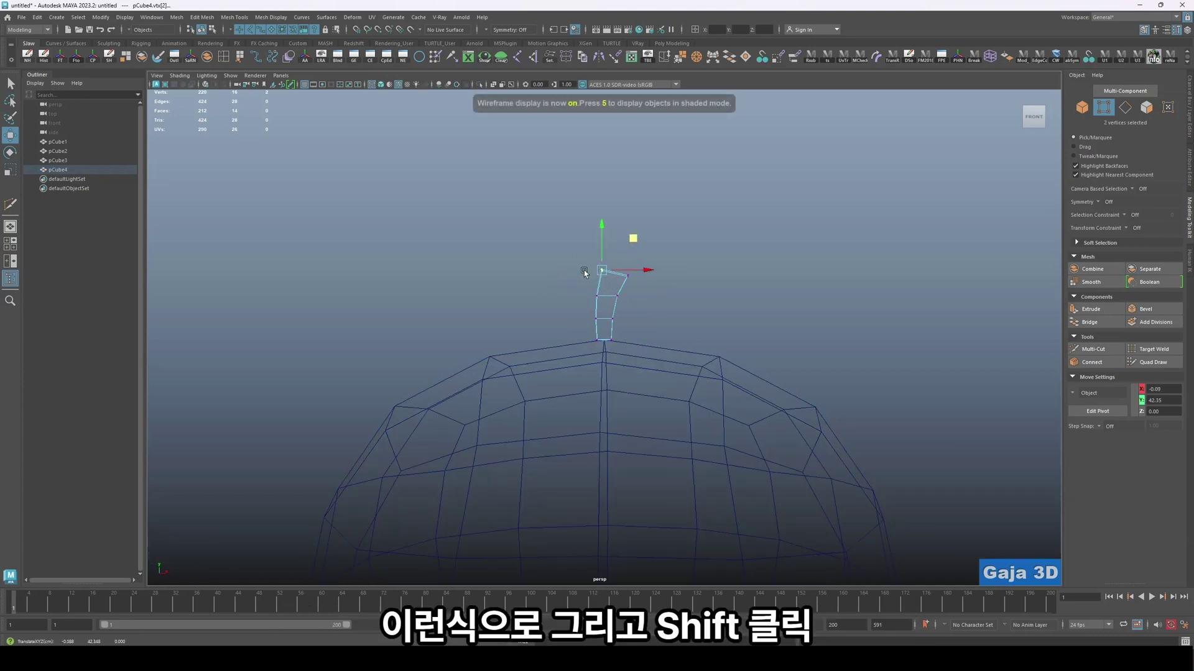
drag(601, 307, 602, 329)
right_drag(639, 259, 707, 214)
click(746, 261)
- Return the viewport to shaded display and view the hair strand from an angle
alt+drag(752, 270, 635, 300)
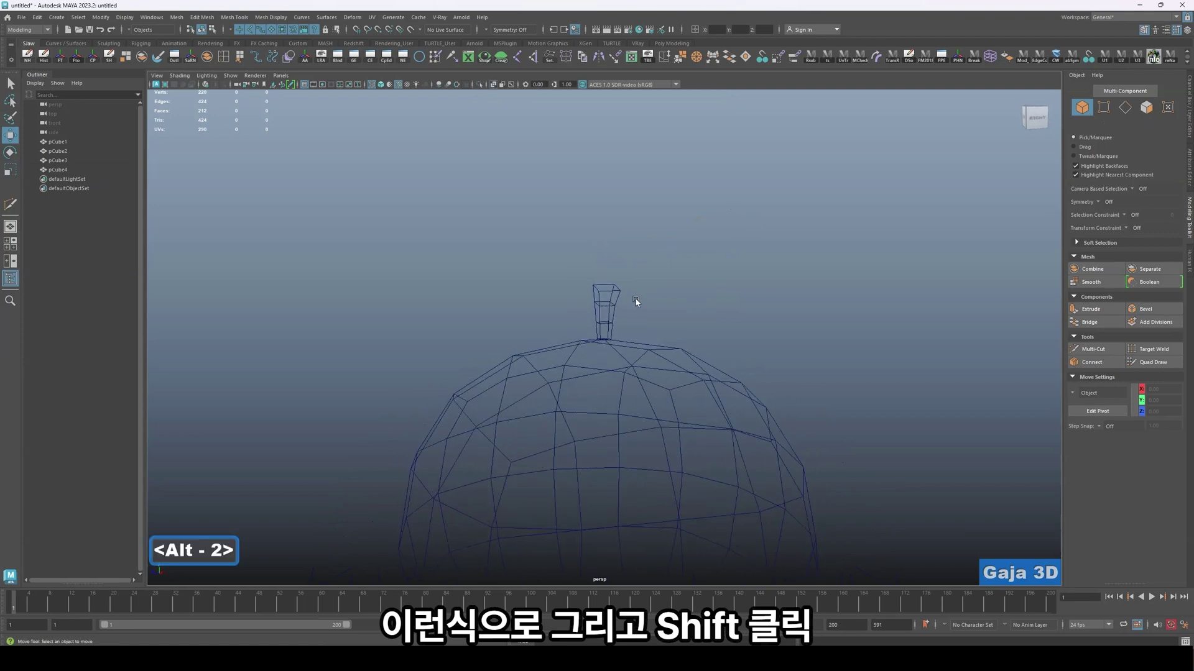
alt+right_drag(636, 300, 655, 312)
alt+drag(654, 296, 696, 323)
key(5)
mouse_move(690, 317)
alt+right_down()
mouse_move(657, 332)
mouse_move(627, 319)
alt+right_up()
- Try applying Smooth to the hair strand, and undo it
click(615, 306)
alt+drag(628, 318, 628, 277)
shift+right_click(623, 274)
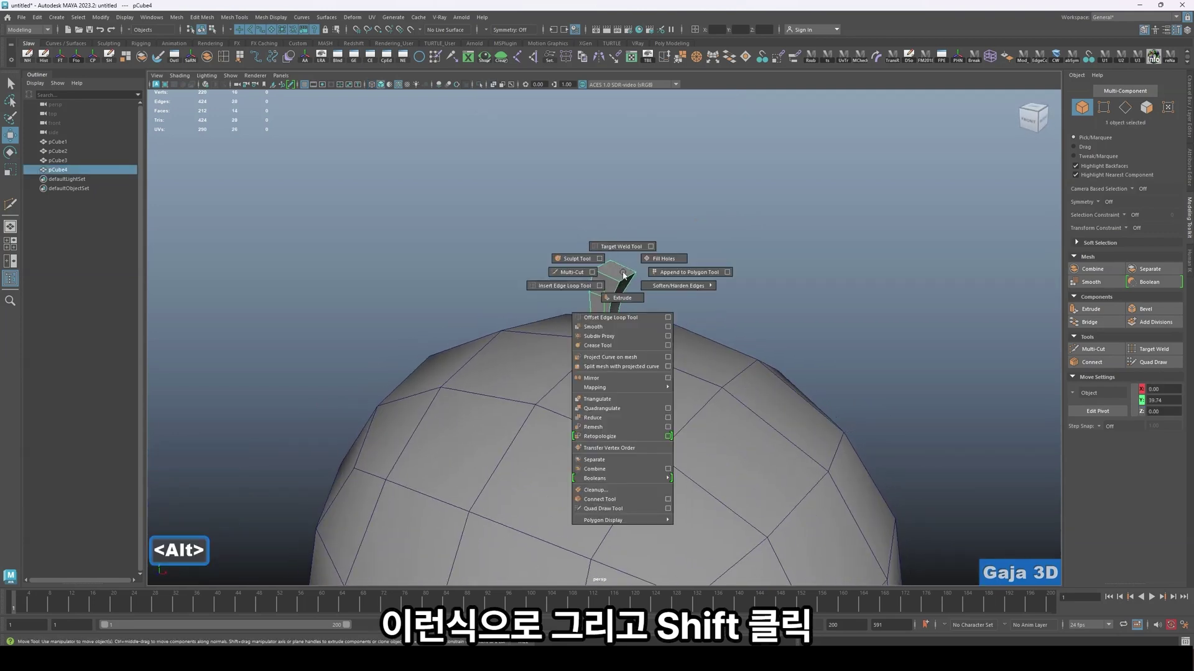
shift+click(607, 327)
alt+drag(650, 292, 620, 261)
key(ctrl+z)
- Extrude the top face of the hair strand in place and scale the new face inward slightly
key(q)
key(w)
right_click(618, 259)
click(618, 285)
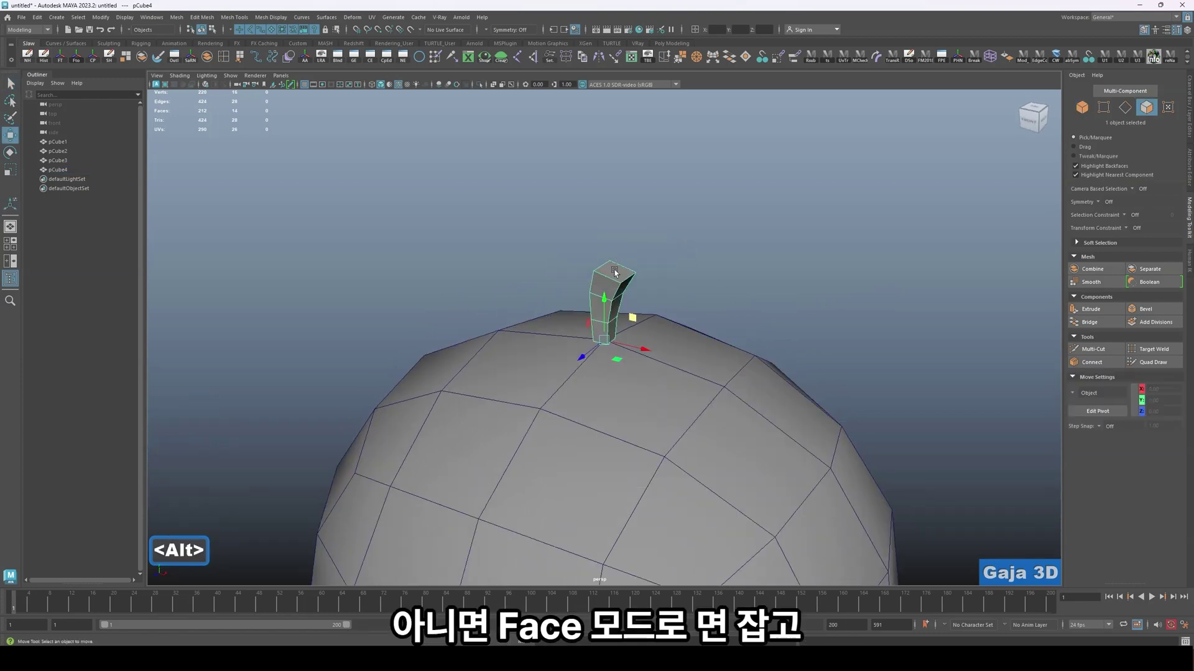
click(621, 279)
key(ctrl+e)
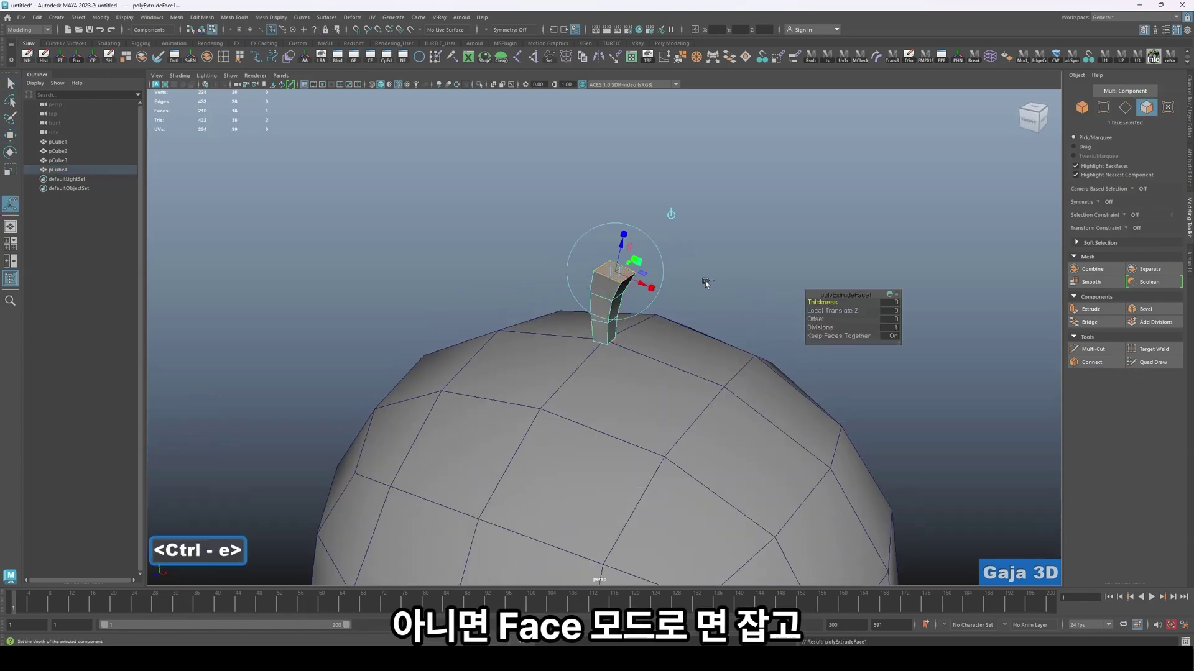
key(r)
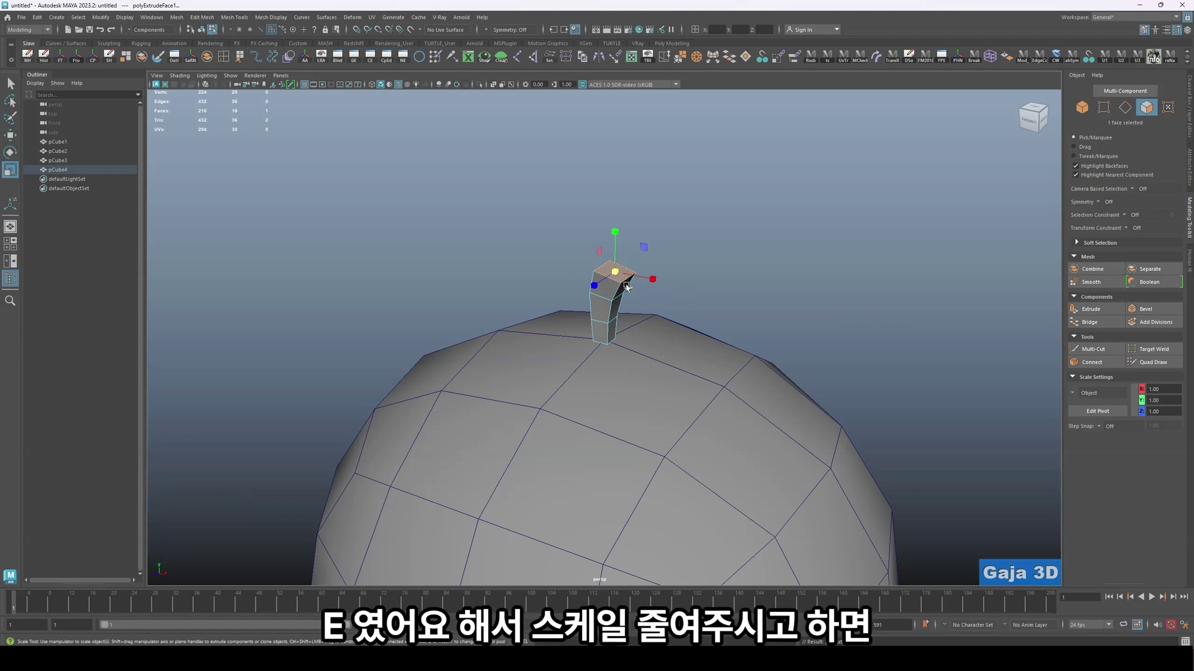
drag(617, 274, 617, 274)
key(w)
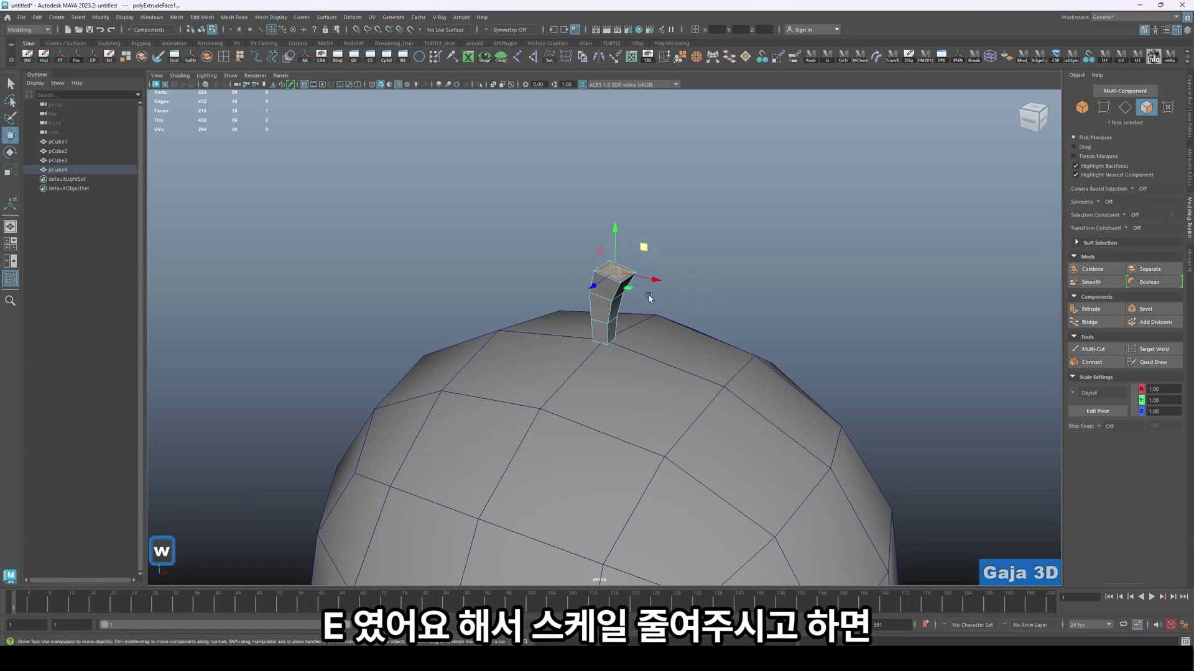
- Leave face editing and preview the hair strand smoothed, viewing it from the front
key(f)
alt+drag(652, 324, 772, 339)
key(w)
drag(634, 305, 648, 286)
click(796, 374)
alt+right_drag(795, 376, 651, 374)
alt+drag(651, 374, 649, 375)
right_drag(599, 376, 602, 350)
click(595, 373)
key(3)
click(694, 365)
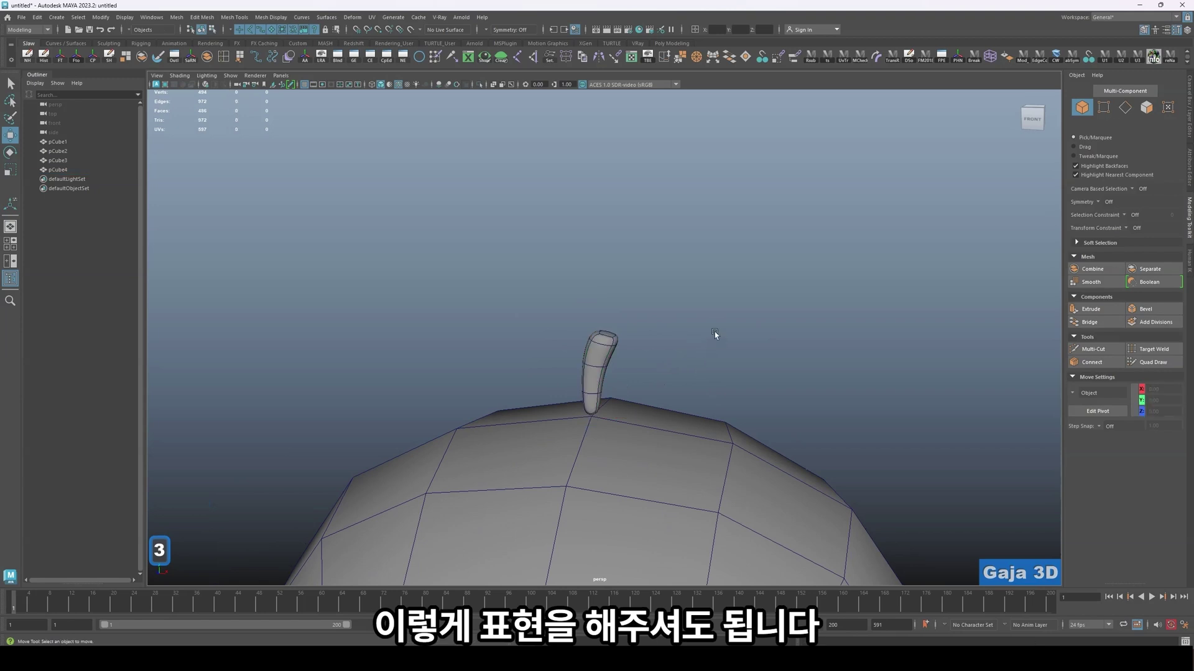
- Turn off the strand's smooth preview and rotate its eight tip vertices to tilt the end further toward the bend
alt+drag(715, 331, 794, 336)
click(588, 344)
key(1)
scroll(588, 344, up, 4)
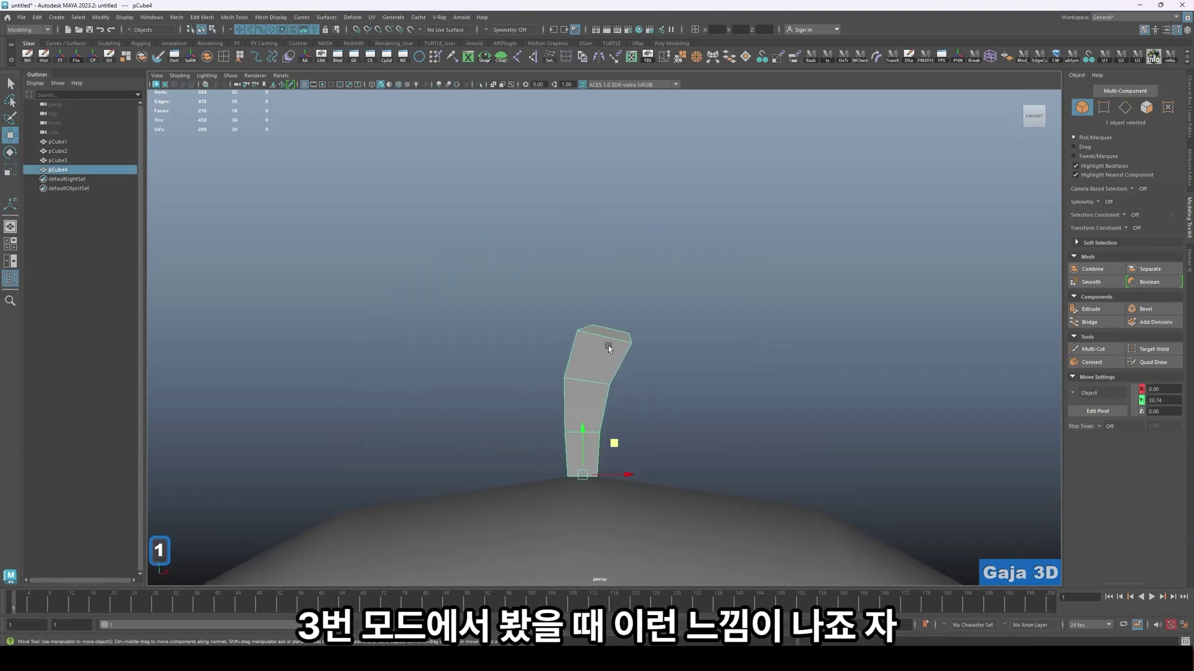
right_drag(608, 346, 559, 344)
drag(661, 360, 663, 361)
key(e)
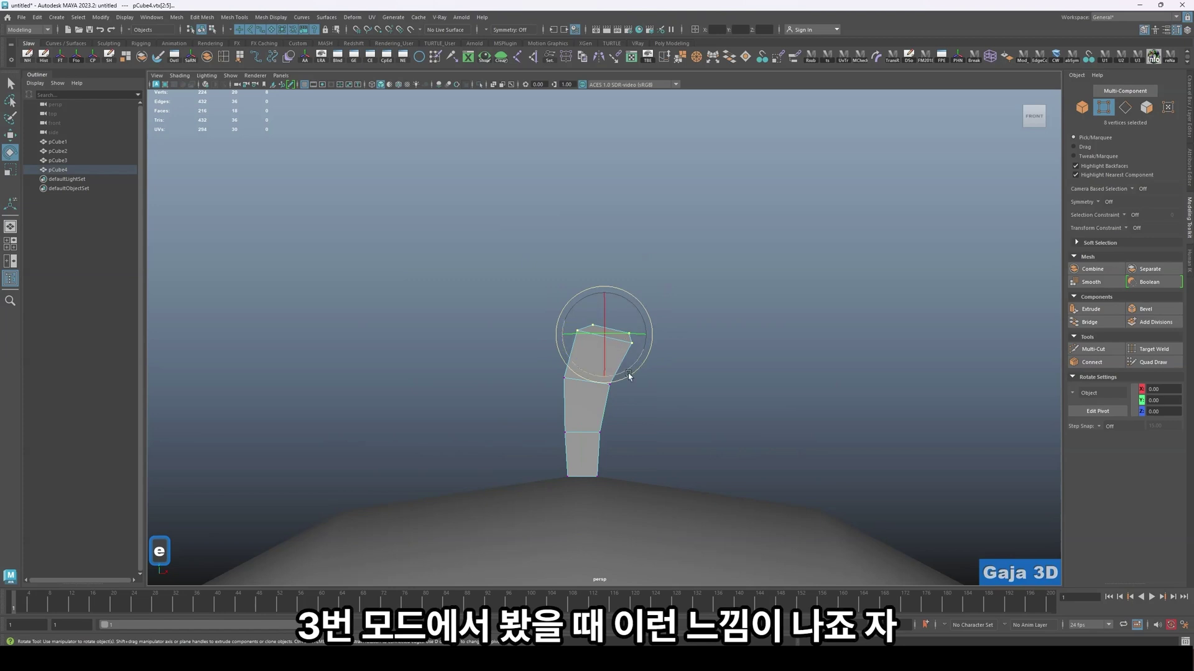
key(w)
click(751, 257)
scroll(647, 377, down, 4)
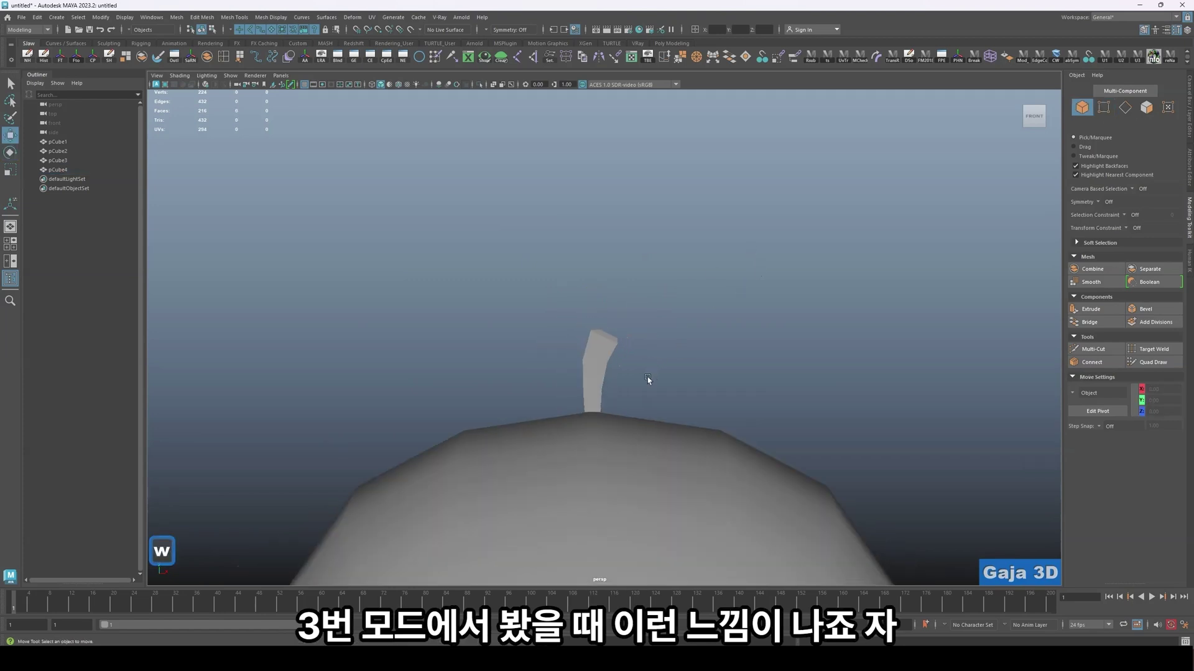
- Duplicate the hair strand and rotate the copy about its base so it leans out to the right of the original
click(600, 373)
scroll(645, 377, down, 2)
alt+drag(644, 363, 652, 365)
key(alt+w)
alt+right_drag(651, 365, 668, 406)
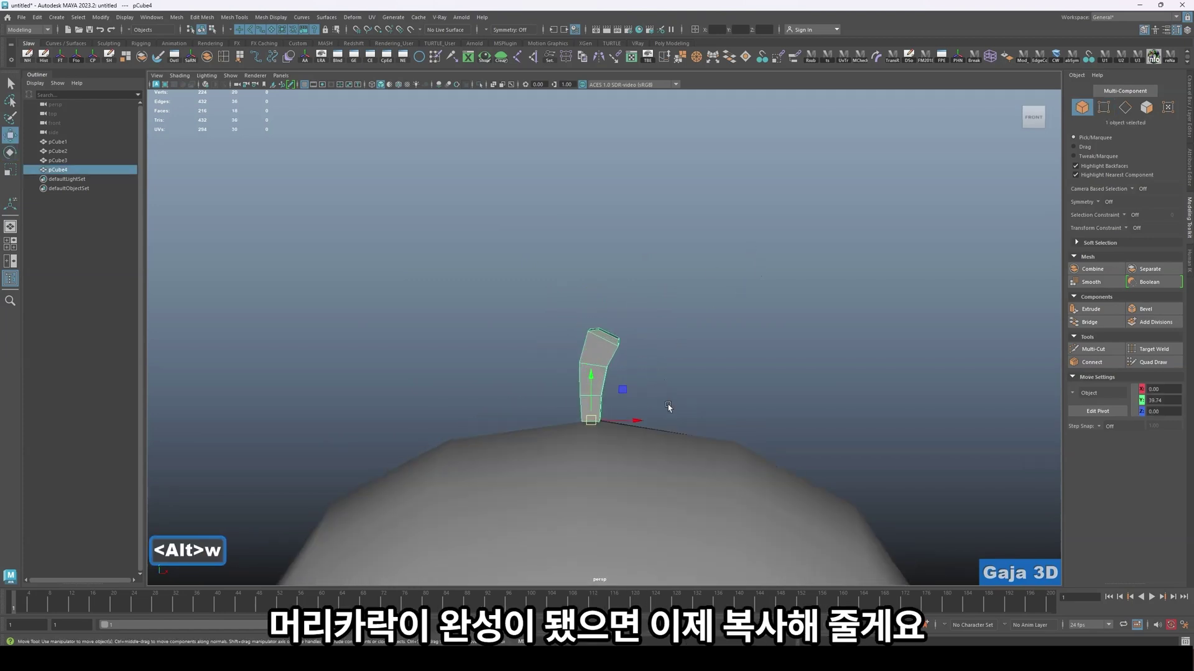
key(ctrl+d)
key(e)
drag(611, 380, 576, 374)
key(w)
- Duplicate the rotated strand and turn the new copy so it leans out to the left of the original
key(ctrl+d)
key(e)
key(w)
scroll(741, 371, down, 4)
mouse_move(740, 371)
alt+mouse_down()
mouse_move(654, 381)
mouse_move(677, 417)
mouse_move(663, 407)
mouse_move(736, 381)
alt+mouse_up()
key(q)
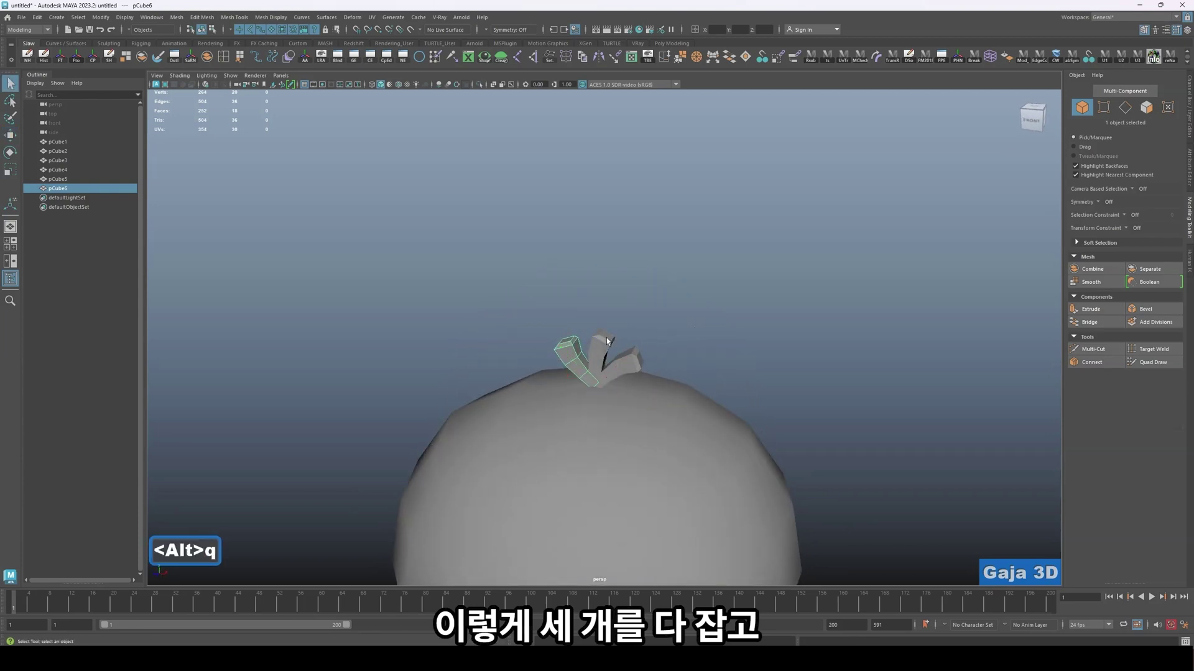
- Select all three hair strands on top of the head and group them
shift+click(602, 346)
shift+click(629, 361)
key(shift+w)
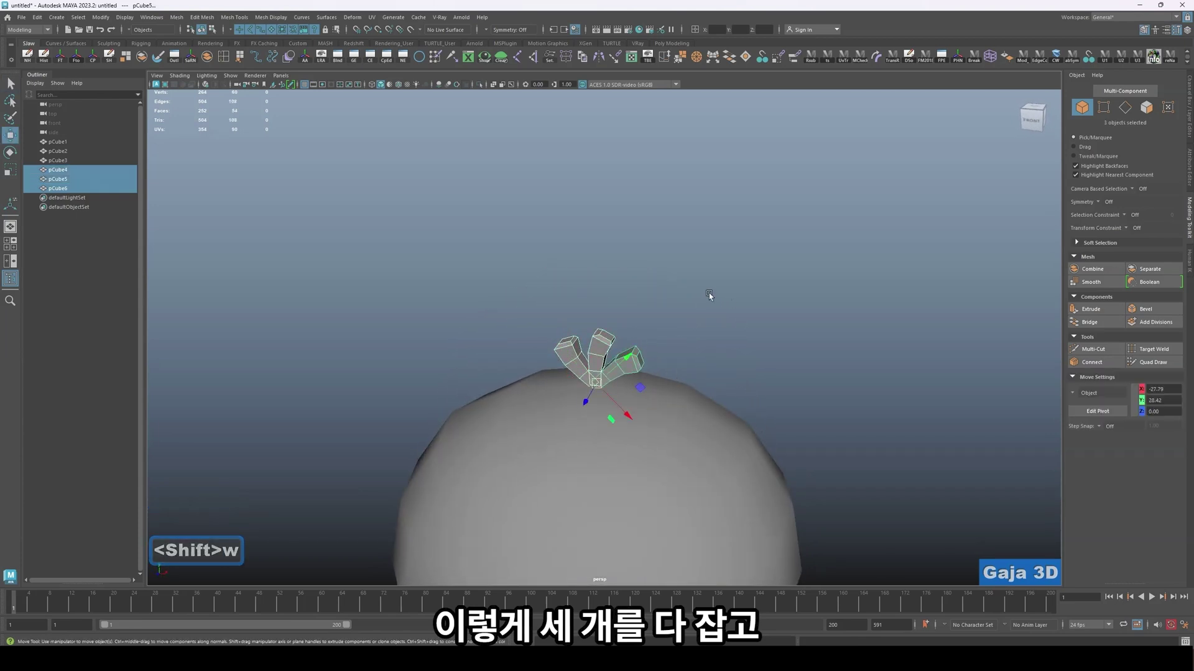
alt+drag(709, 293, 732, 309)
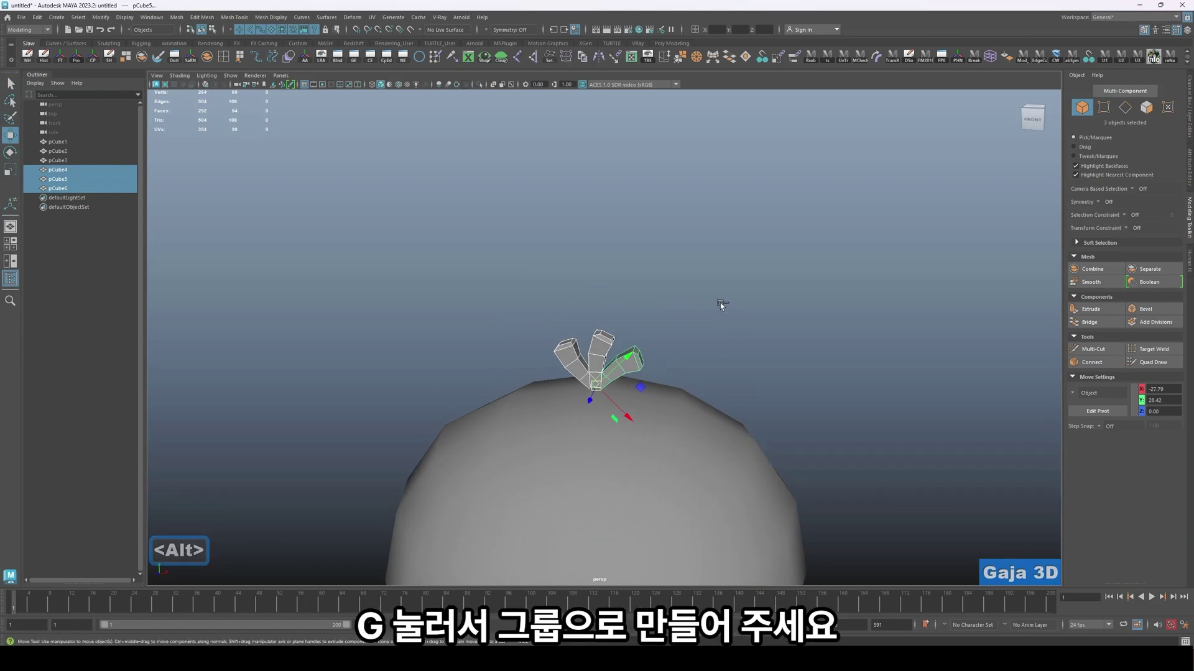
key(ctrl+g)
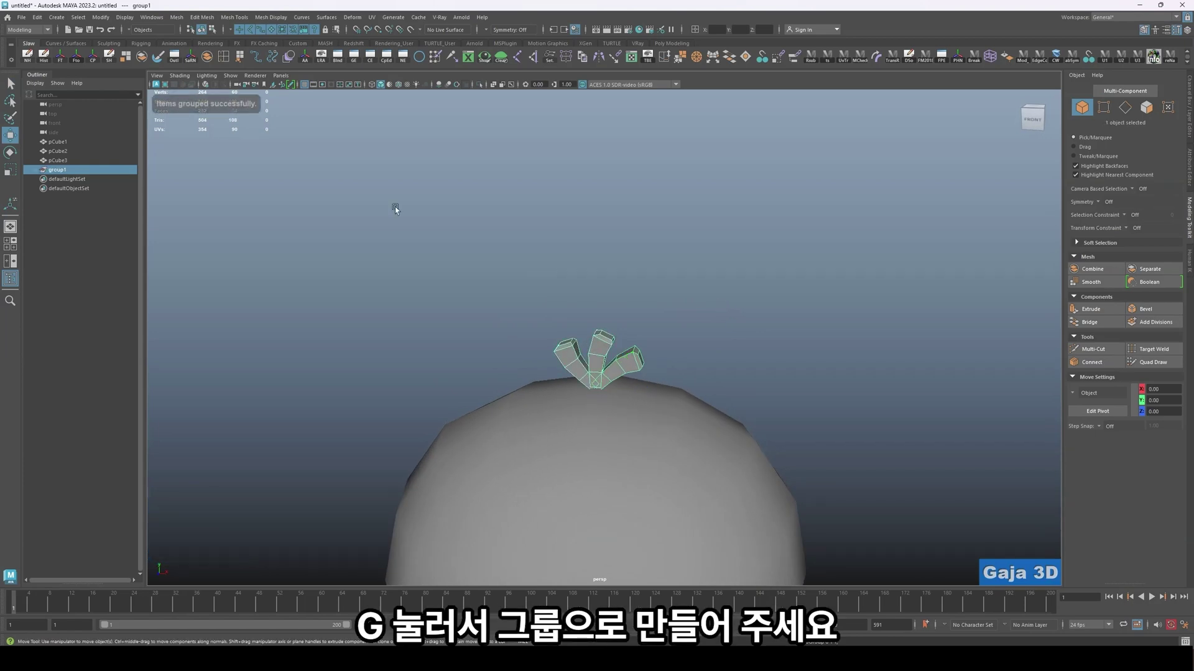
- Center the hair group's pivot on the strands with Center Pivot
click(101, 17)
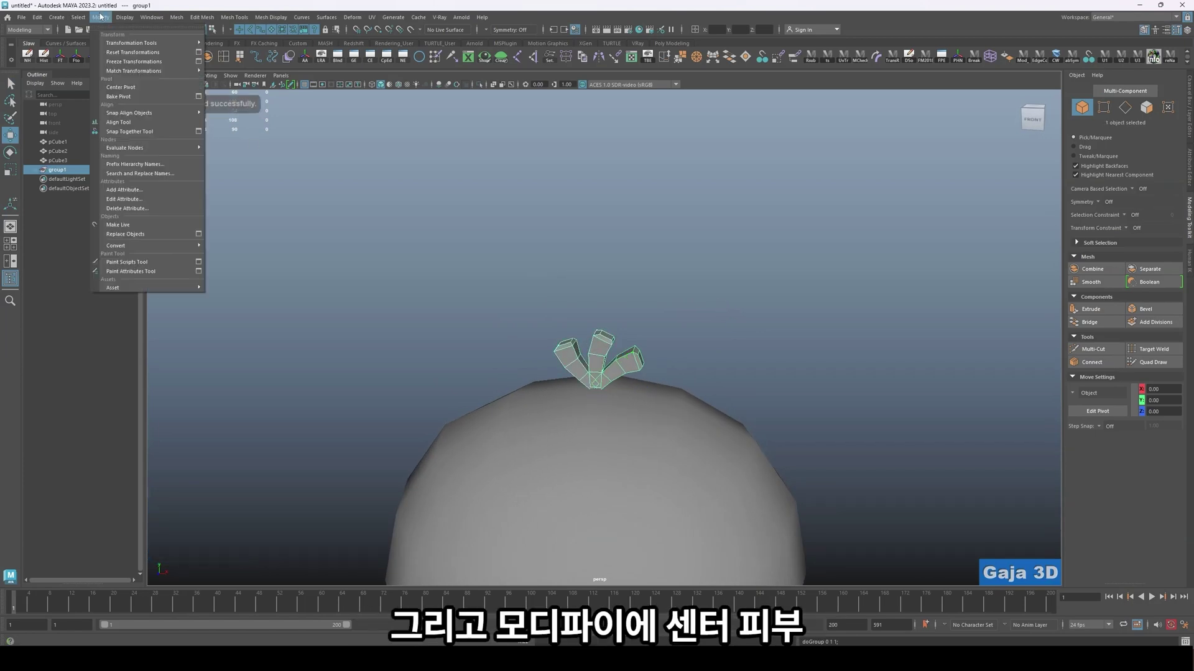
click(121, 88)
alt+drag(705, 334, 662, 341)
alt+right_drag(647, 429, 601, 476)
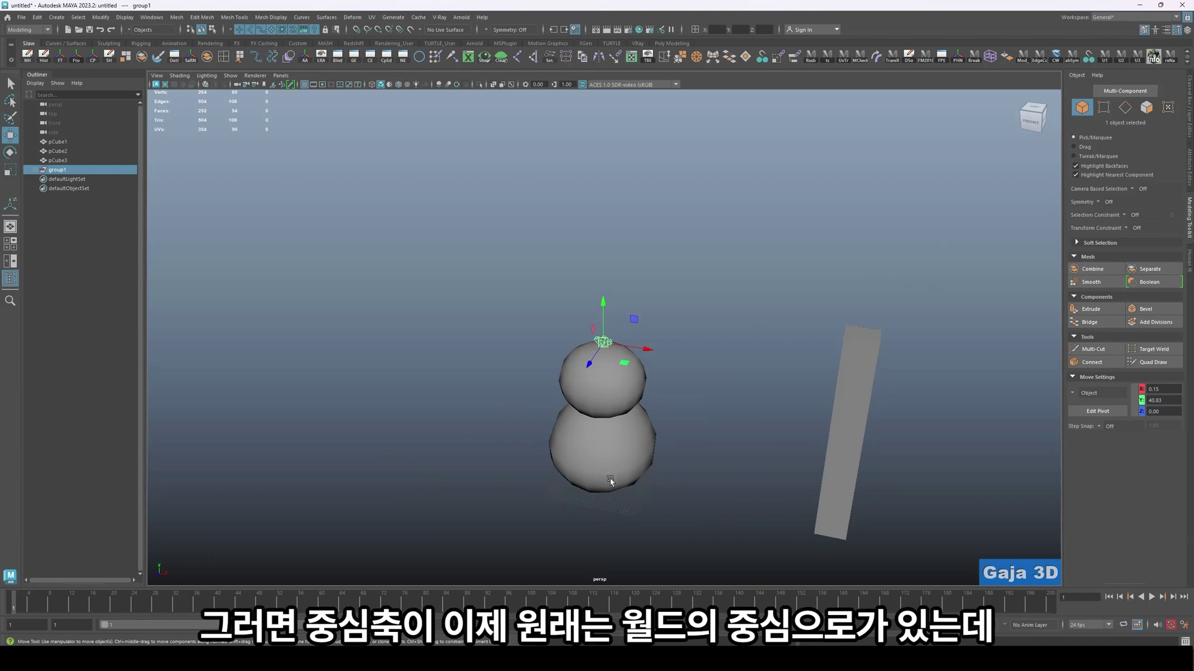
key(ctrl+z)
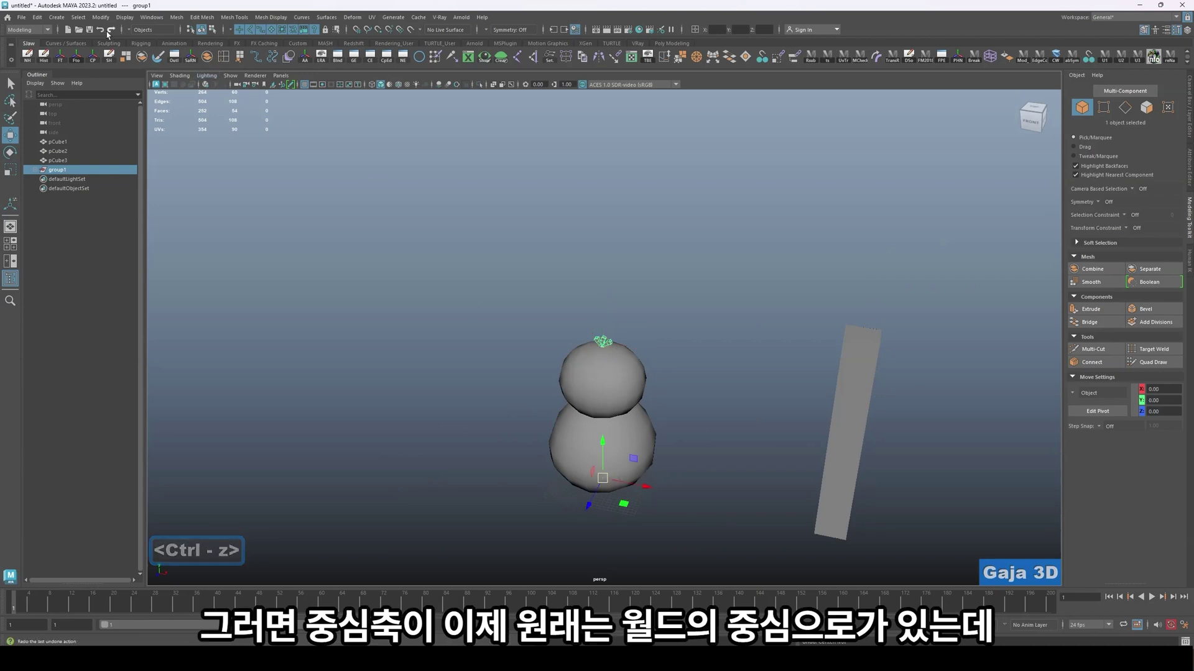
key(f)
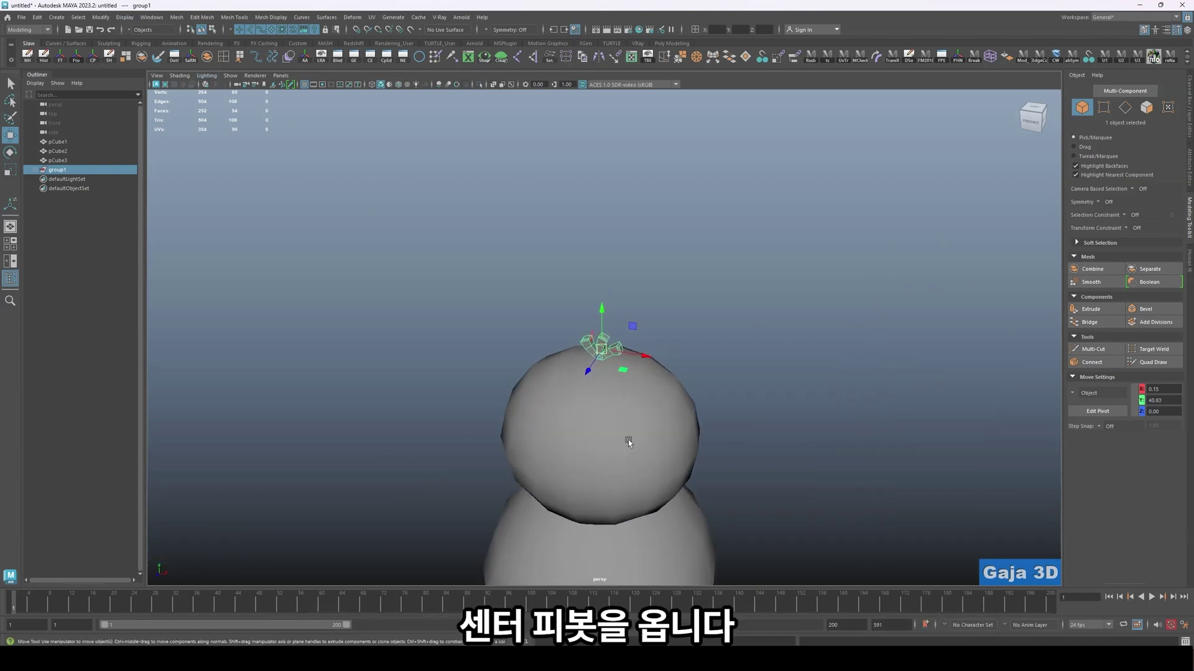
- Move the hair group's pivot down to the base where the three strands meet the head
alt+drag(670, 422, 786, 347)
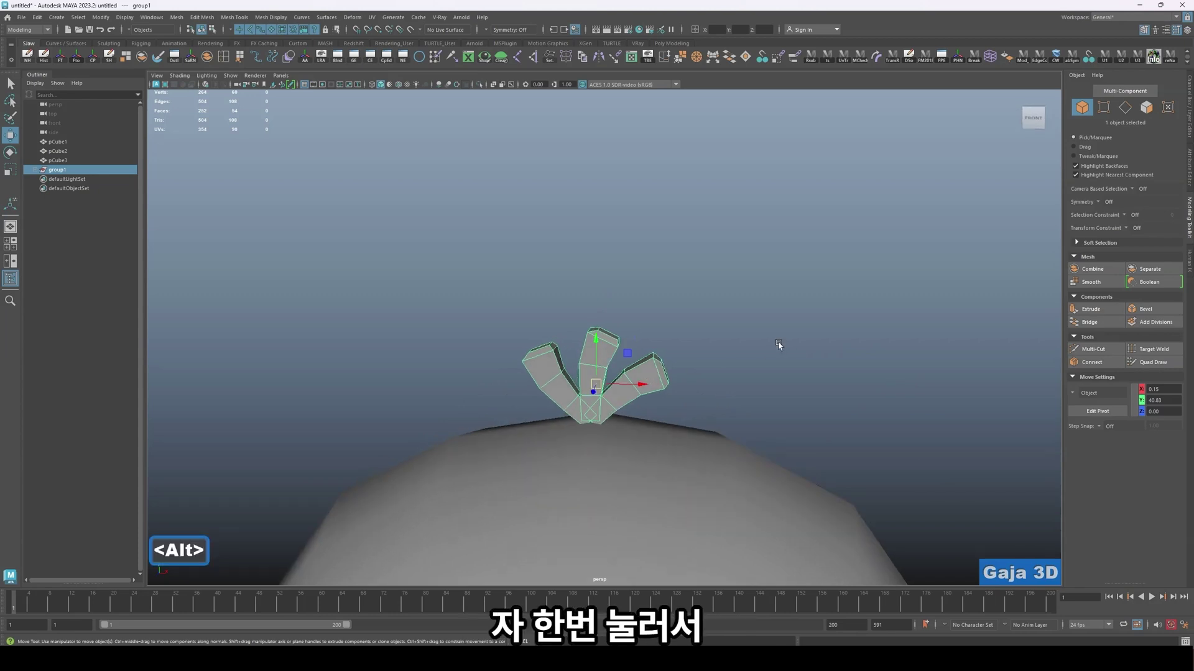
key(d)
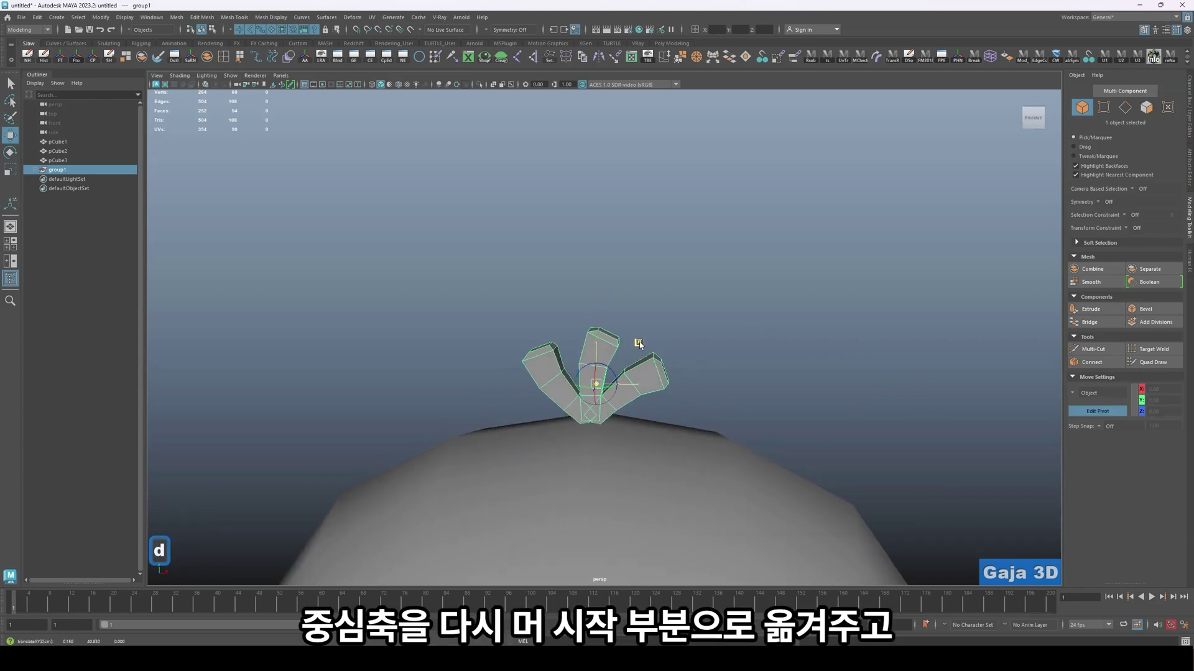
middle_drag(639, 344, 633, 382)
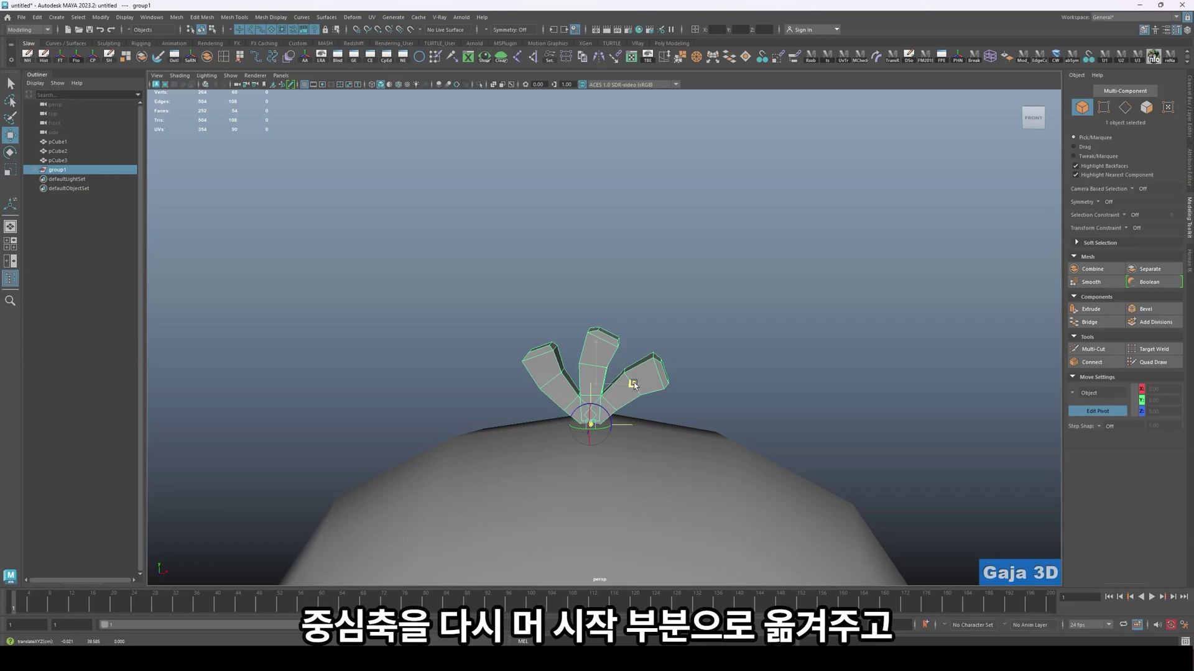
key(d)
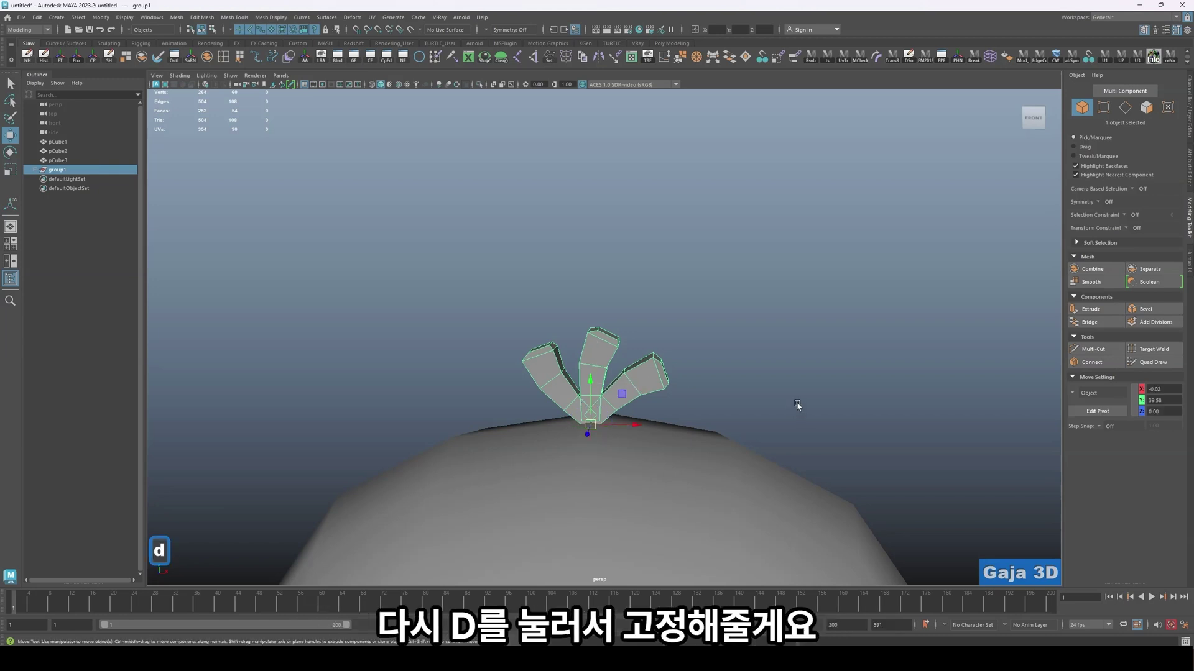
- Rotate the hair group slightly about its base pivot to adjust the tuft's angle
alt+drag(783, 395, 743, 407)
key(e)
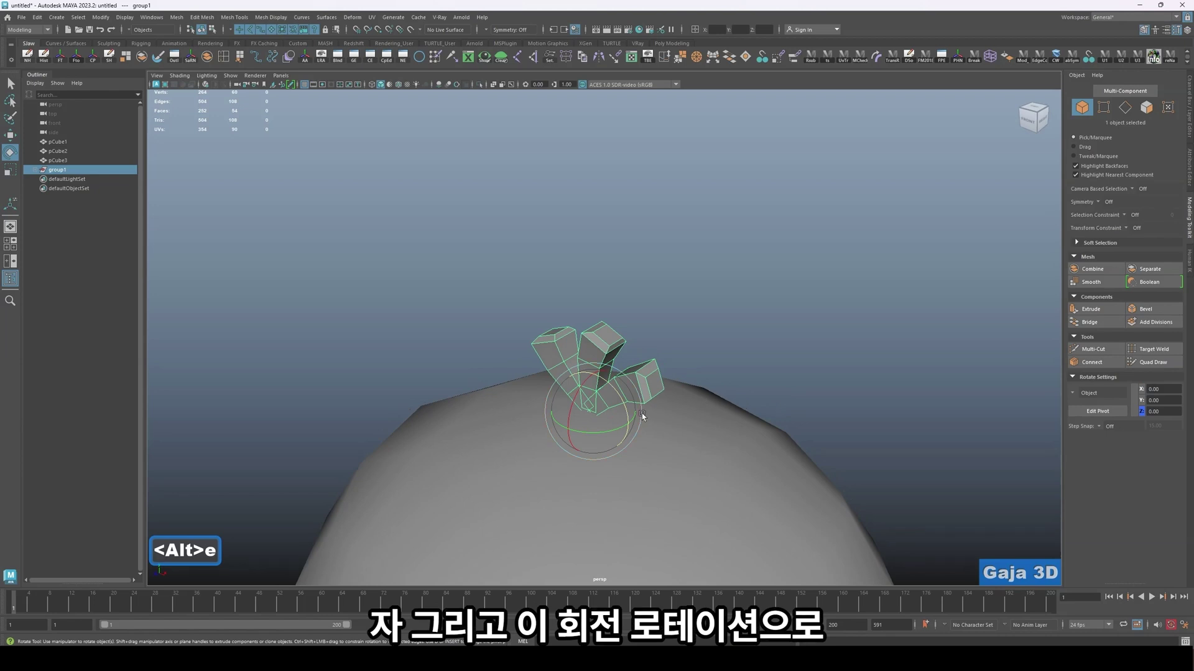
drag(595, 422, 744, 415)
alt+right_drag(744, 415, 704, 423)
mouse_move(690, 423)
alt+mouse_down()
mouse_move(648, 429)
mouse_move(640, 452)
alt+mouse_up()
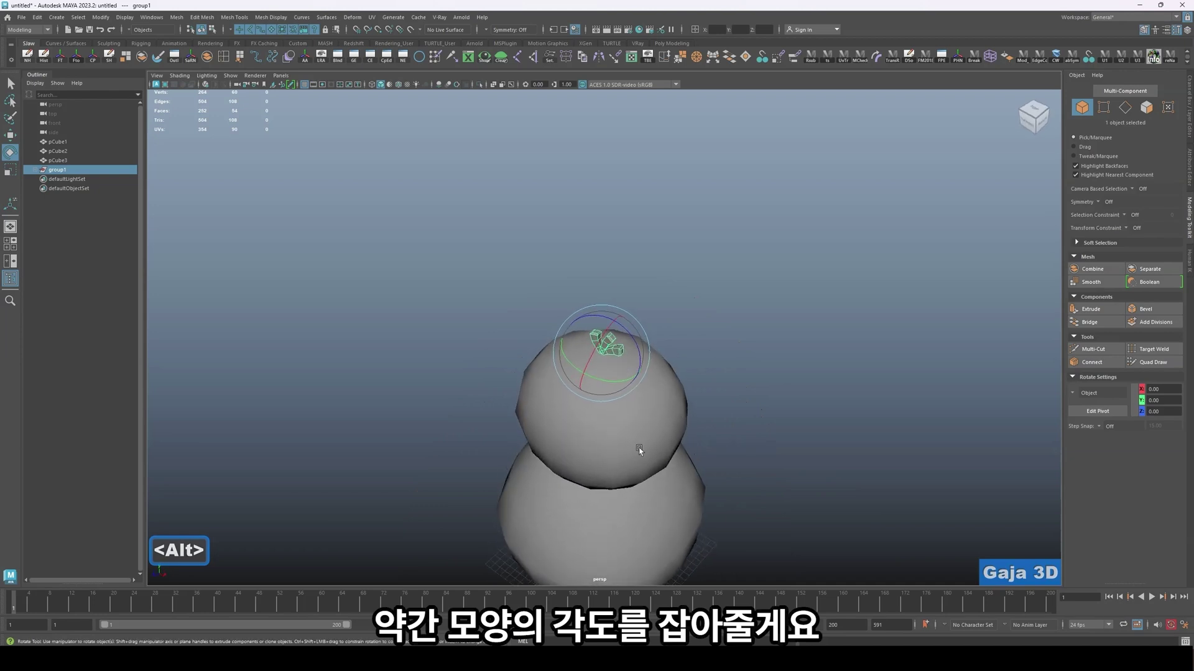
- Inspect the hair tuft on the head with the wireframe overlay turned on, and turn the overlay off again
key(alt+1)
alt+drag(656, 413, 640, 367)
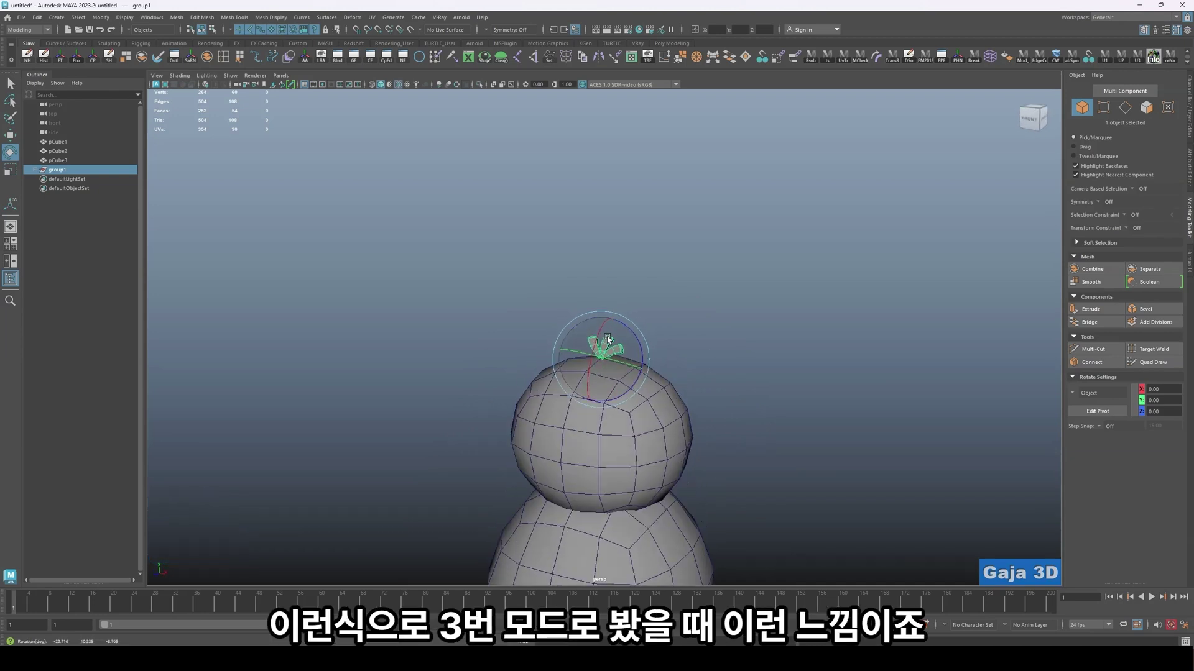
alt+drag(614, 337, 683, 419)
alt+right_drag(660, 423, 695, 412)
click(750, 375)
key(alt+1)
alt+right_drag(750, 374, 695, 413)
alt+drag(694, 412, 629, 346)
- Display the hair strands in smooth mesh preview
click(595, 345)
key(3)
click(717, 323)
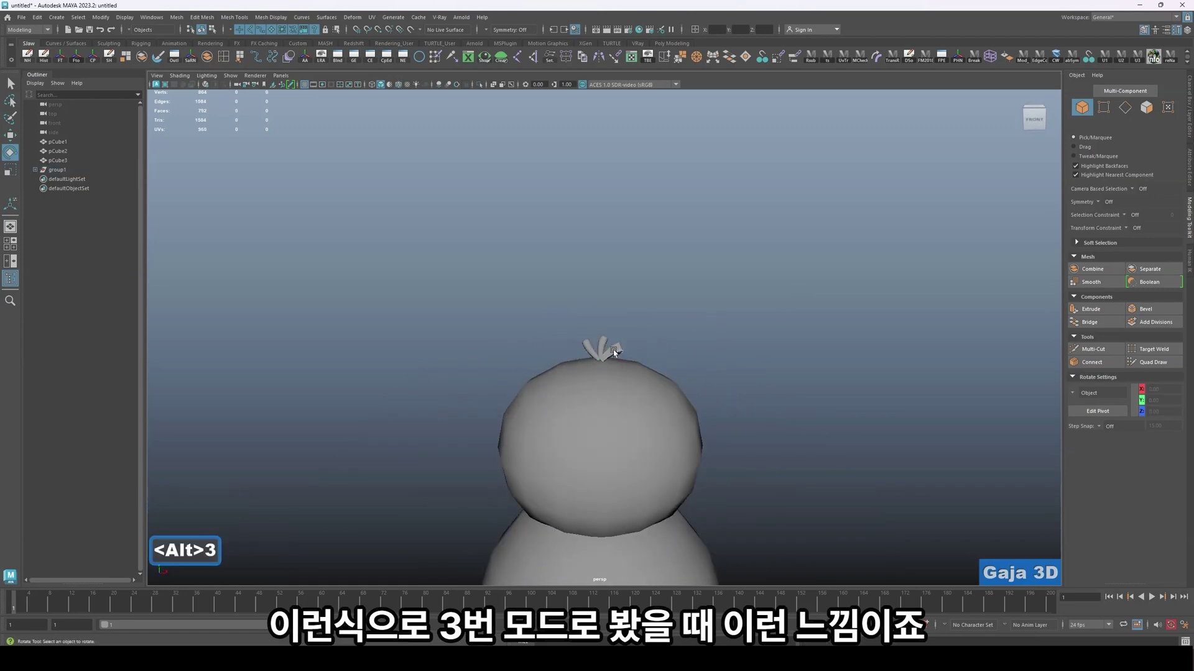
click(613, 350)
key(3)
click(715, 367)
- Display the head and the body in smooth mesh preview
alt+drag(715, 365, 695, 375)
click(661, 428)
key(3)
click(807, 388)
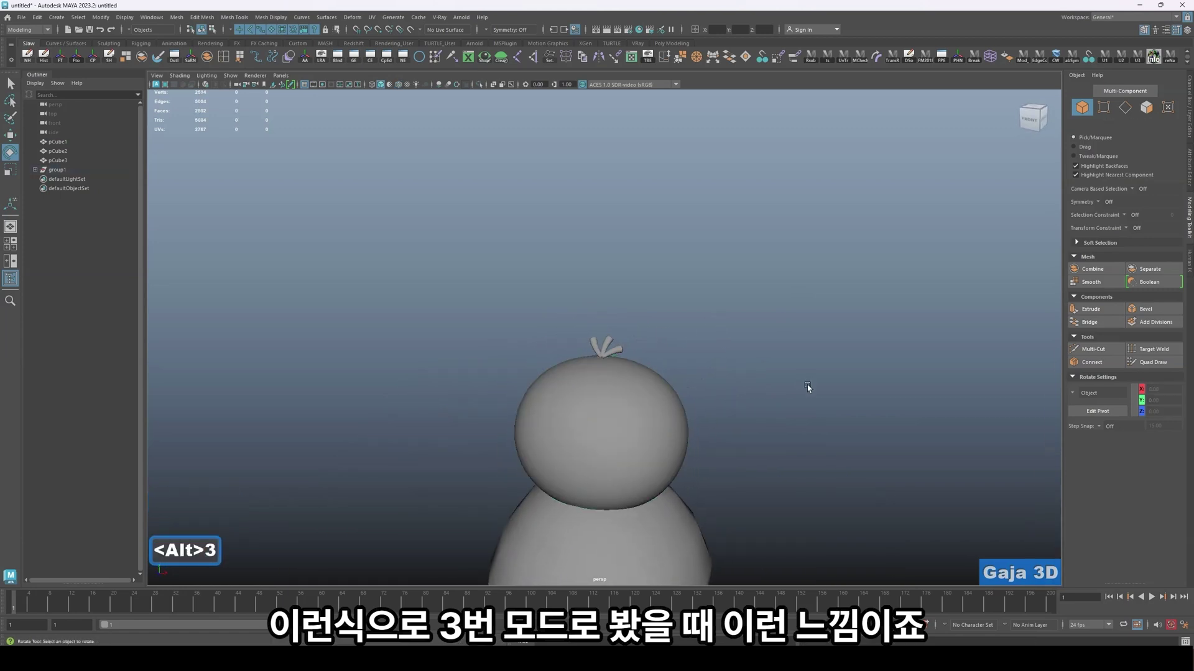
click(686, 537)
key(3)
click(785, 426)
alt+right_drag(785, 425, 746, 435)
alt+drag(746, 434, 739, 407)
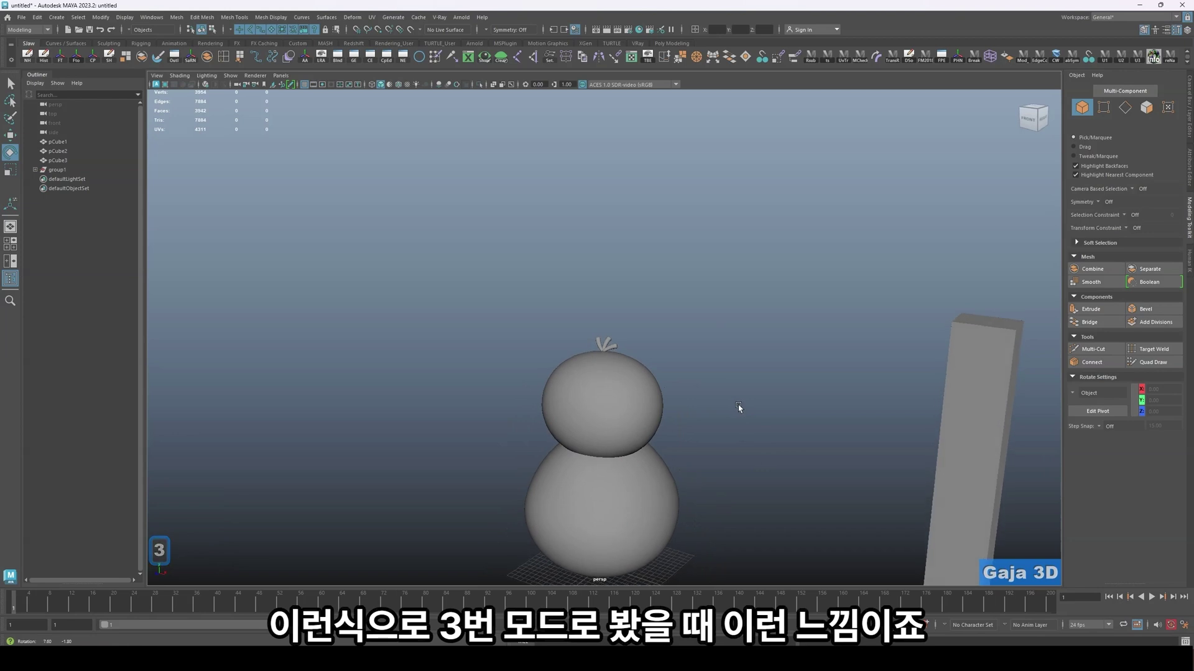
- Bring up the reference image board and examine the eyes on the 고라파덕 (Psyduck) picture
alt+right_drag(447, 423, 474, 417)
right_drag(0, 426, 352, 440)
scroll(393, 435, up, 4)
right_drag(187, 431, 221, 427)
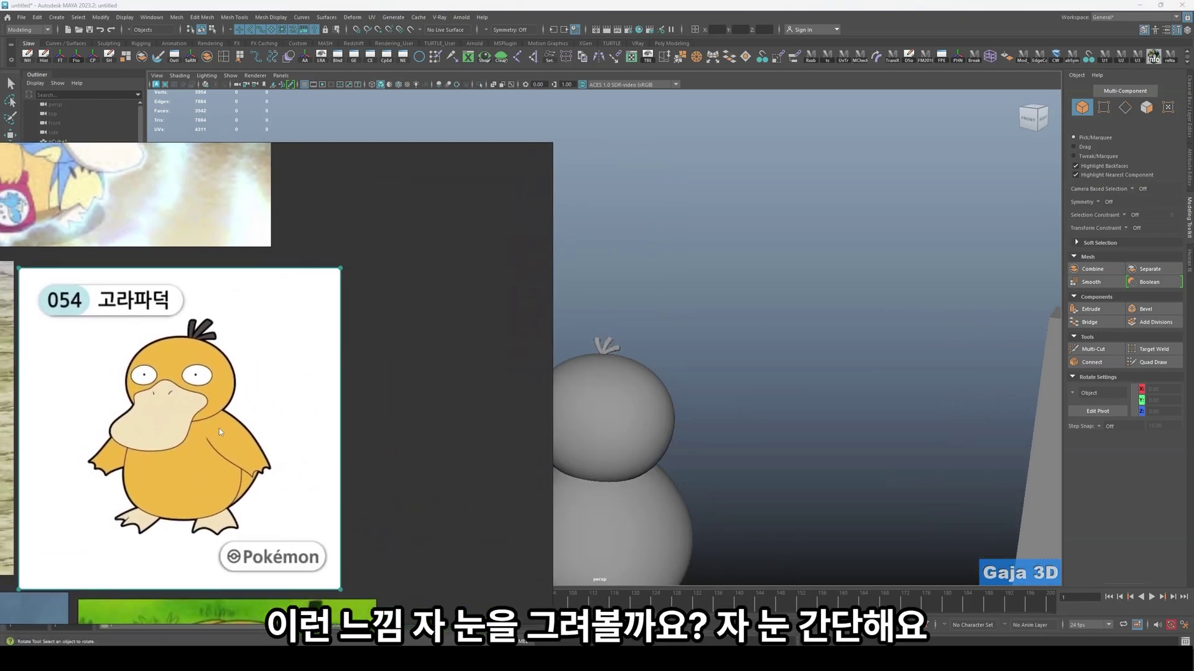
middle_drag(353, 436, 521, 434)
right_drag(504, 440, 358, 451)
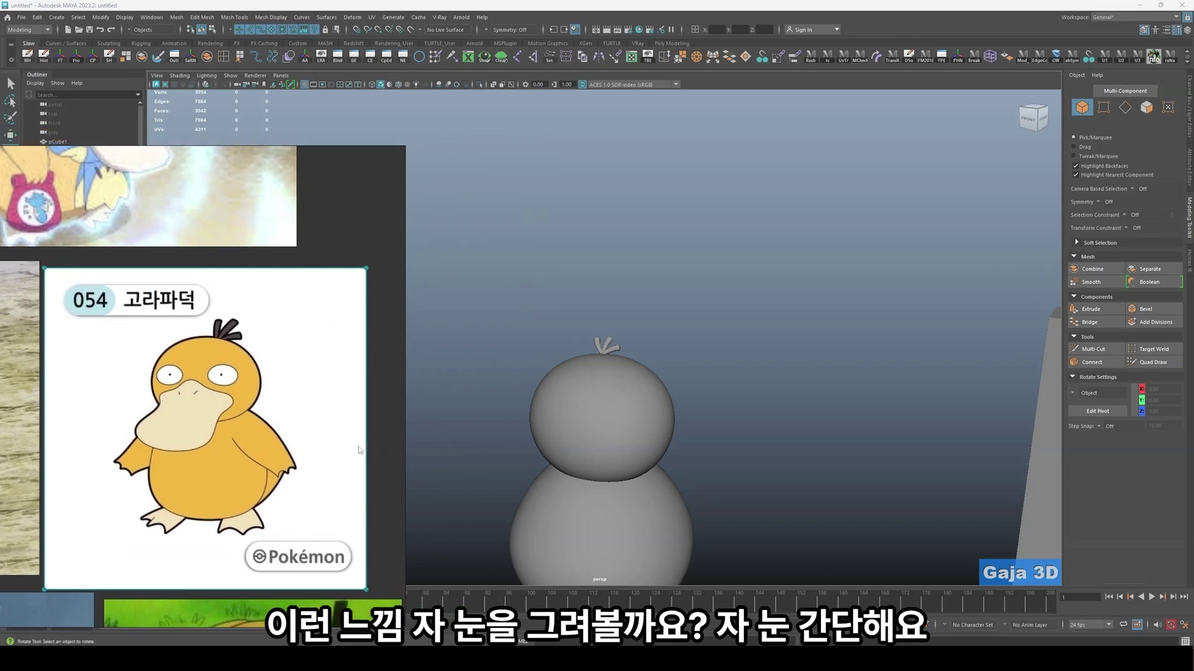
- Turn on the wireframe overlay and select the head mesh from the front
click(602, 417)
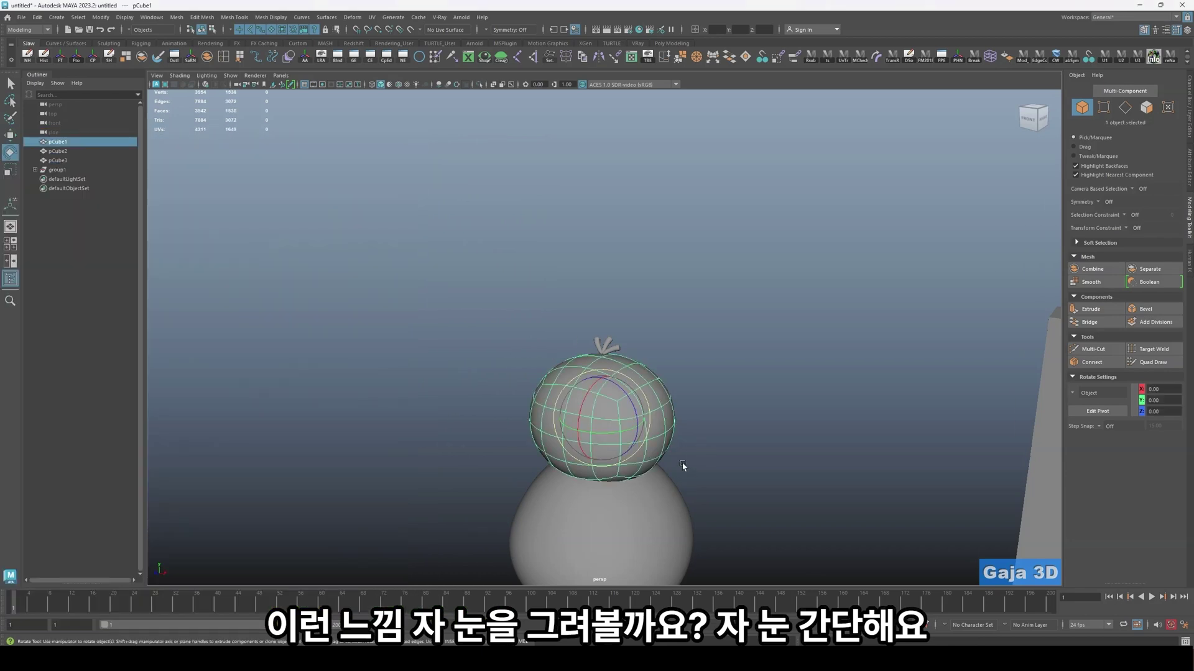
key(alt+1)
scroll(643, 478, up, 3)
alt+middle_drag(644, 479, 639, 360)
alt+drag(638, 361, 754, 371)
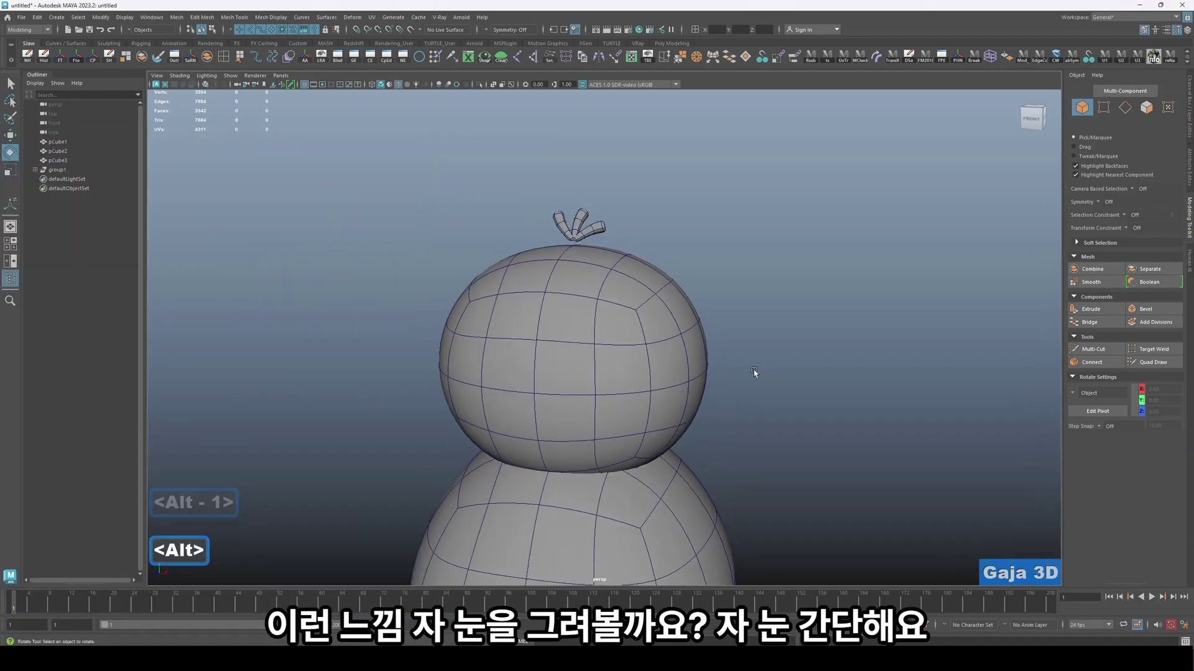
click(605, 380)
click(763, 311)
click(613, 311)
key(q)
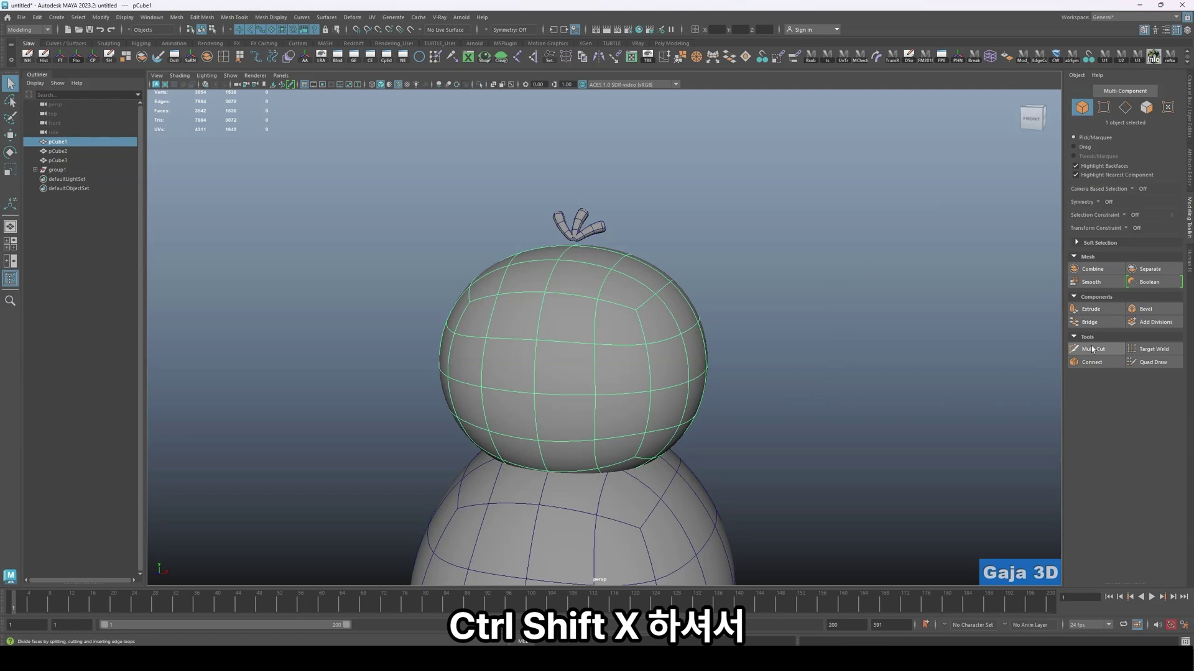
click(763, 364)
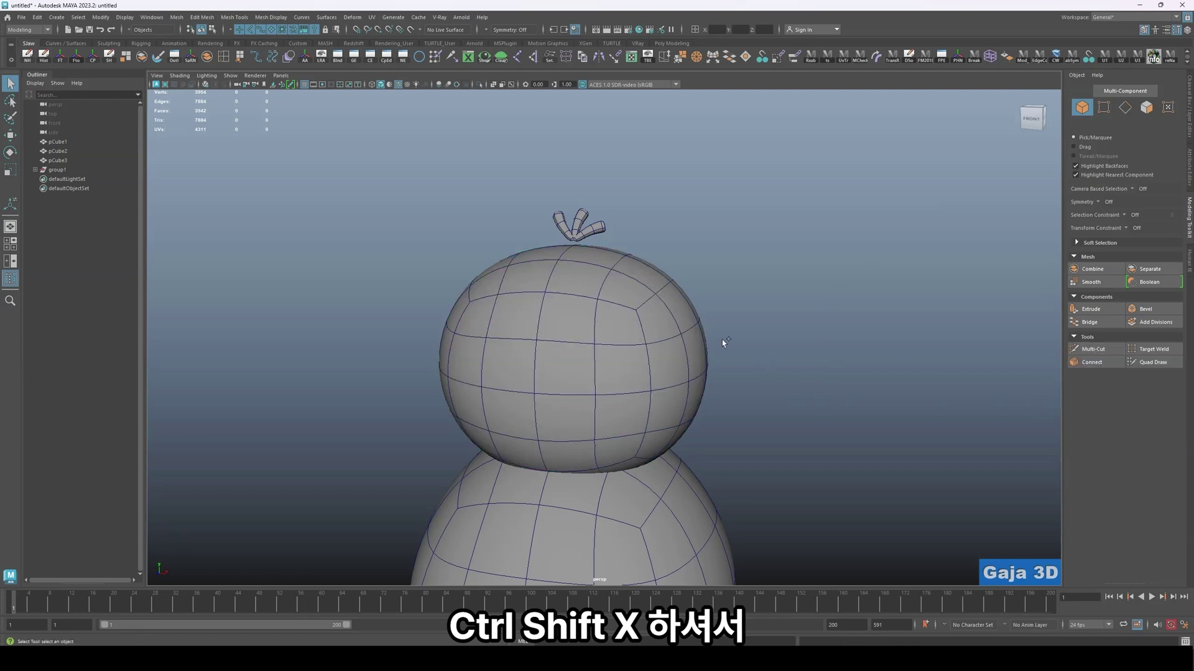
key(ctrl+shift+x)
scroll(587, 340, up, 3)
key(q)
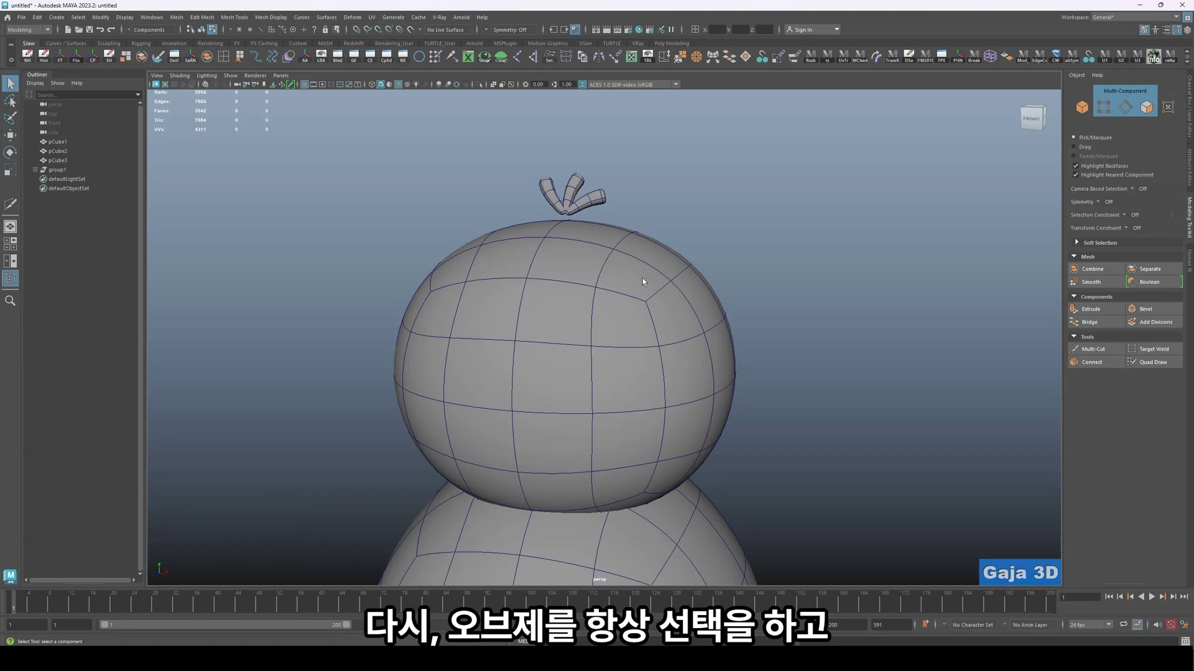
- Select the head mesh, start Multi-Cut on it and switch its display from smooth preview to the unsmoothed mesh
click(645, 325)
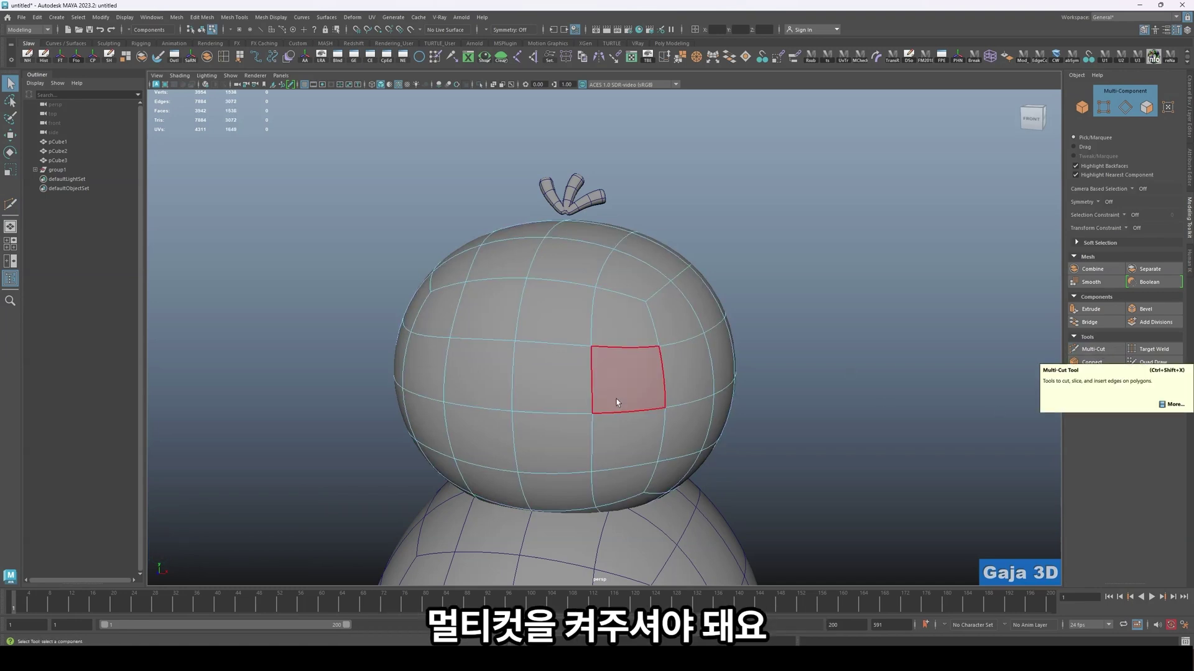
key(ctrl+shift+x)
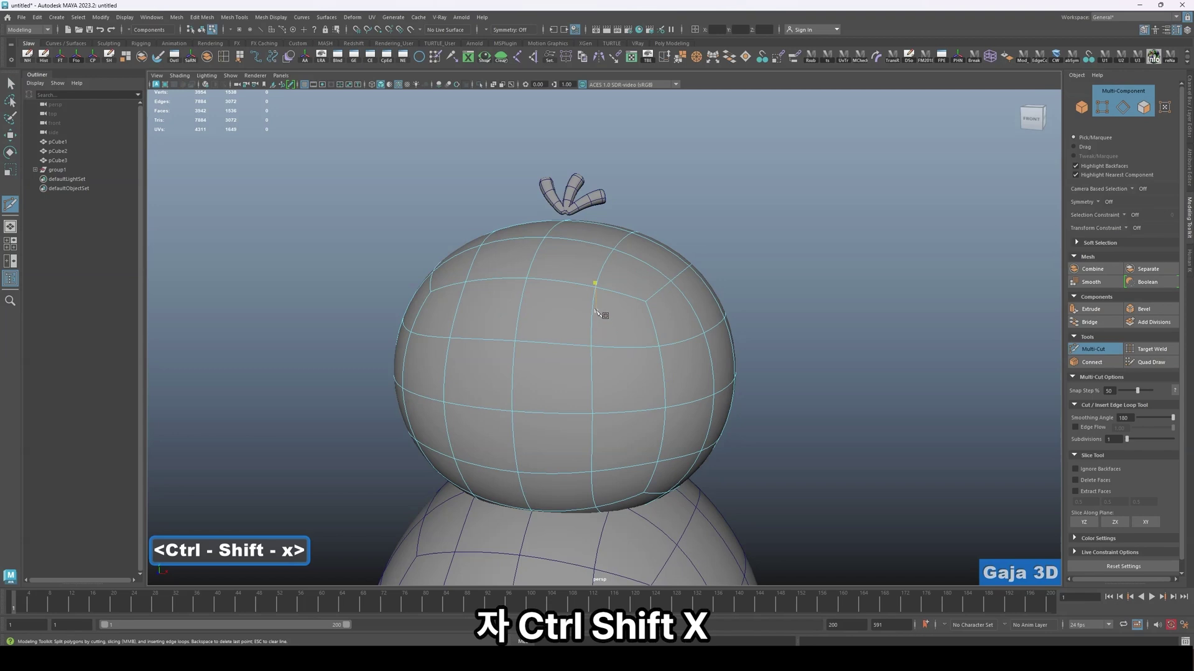
click(591, 344)
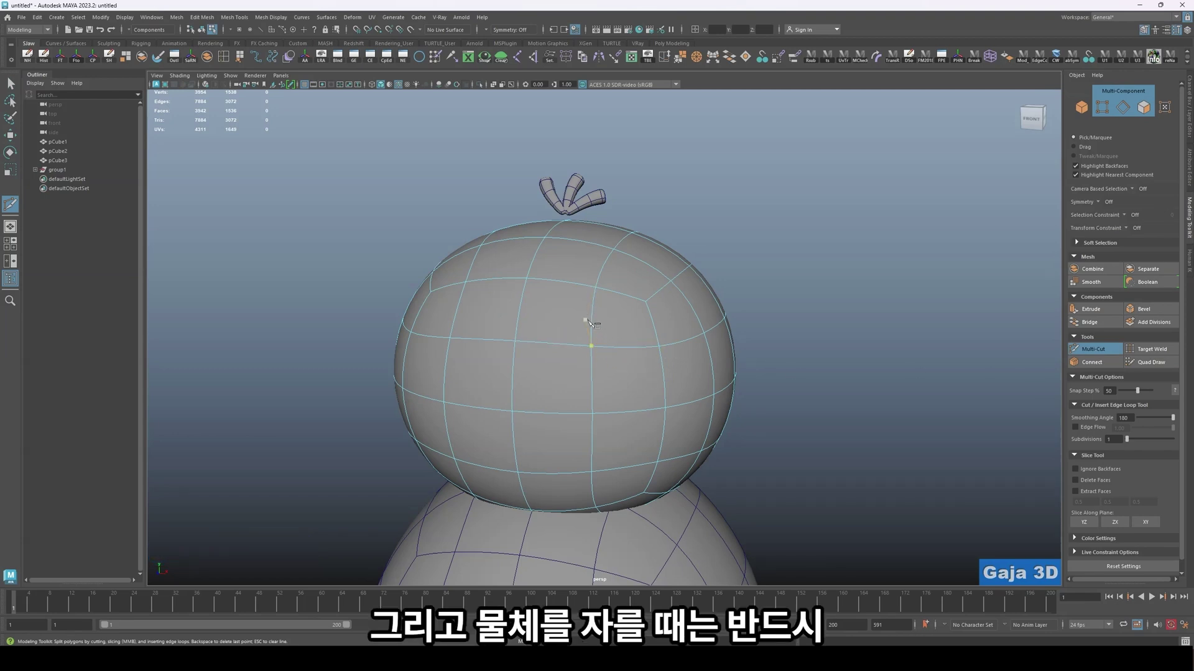
key(1)
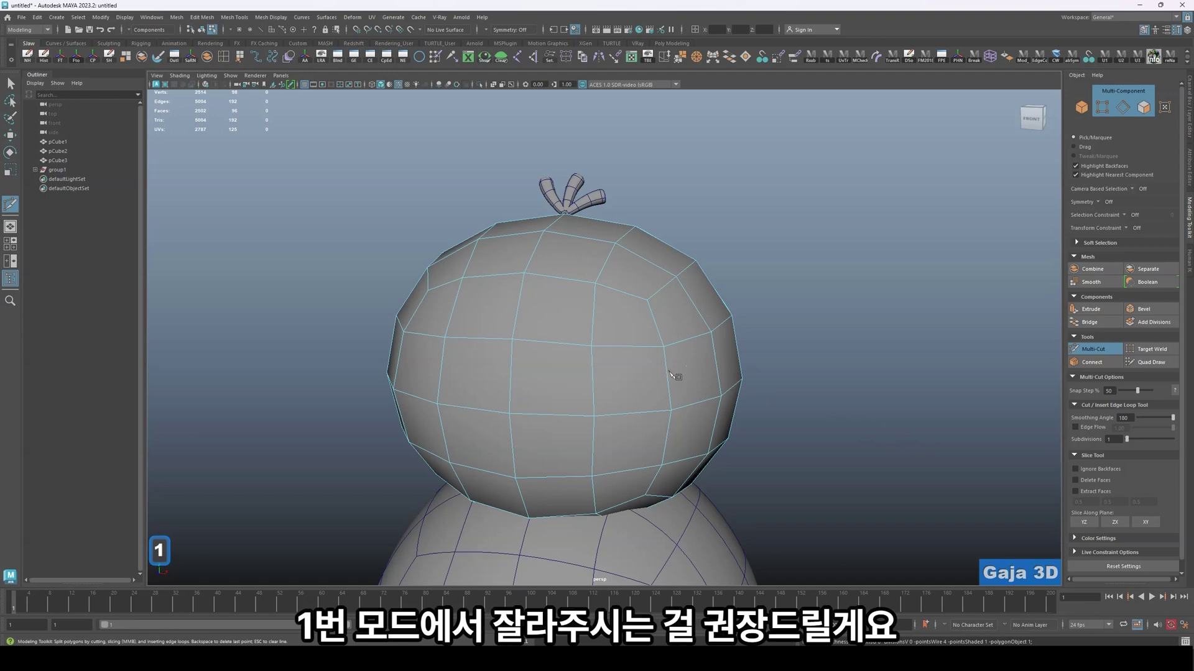
- Try a cut point with the head in smooth preview, return it to the unsmoothed display and undo the point
key(3)
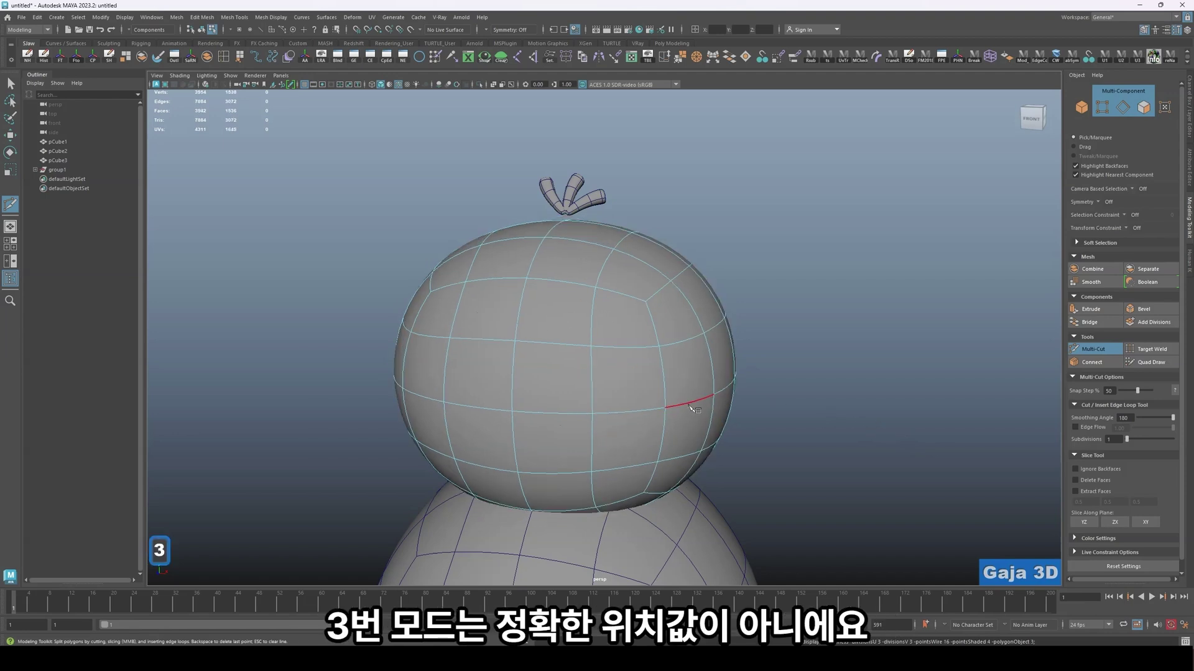
click(595, 317)
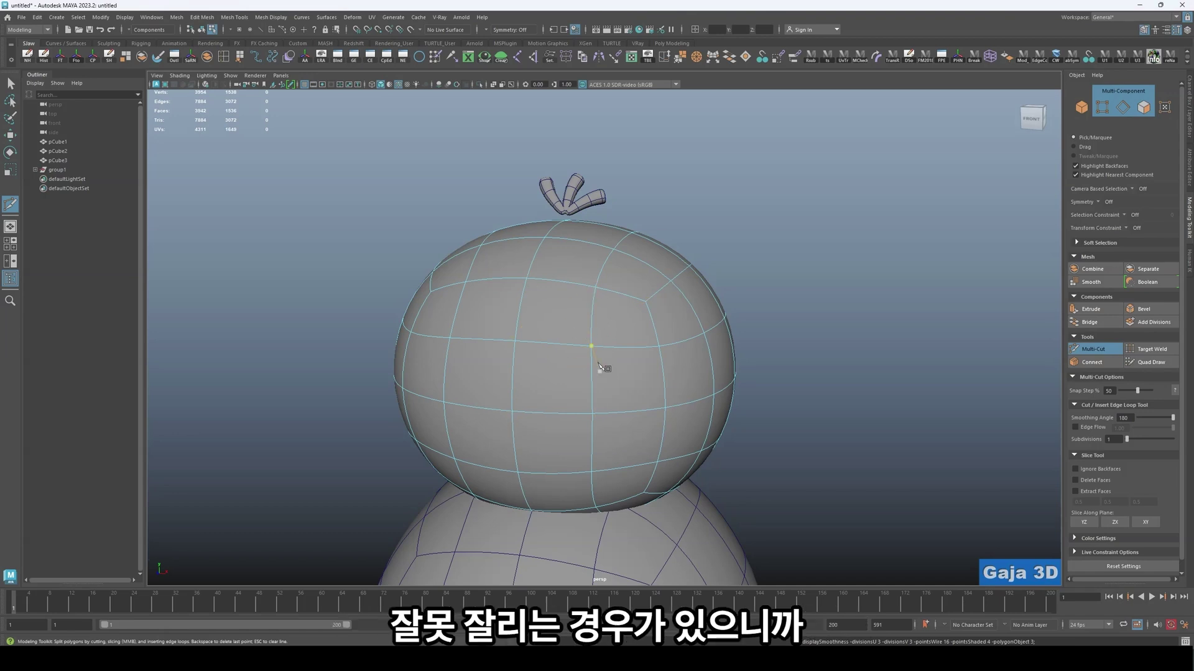
key(1)
scroll(599, 367, up, 3)
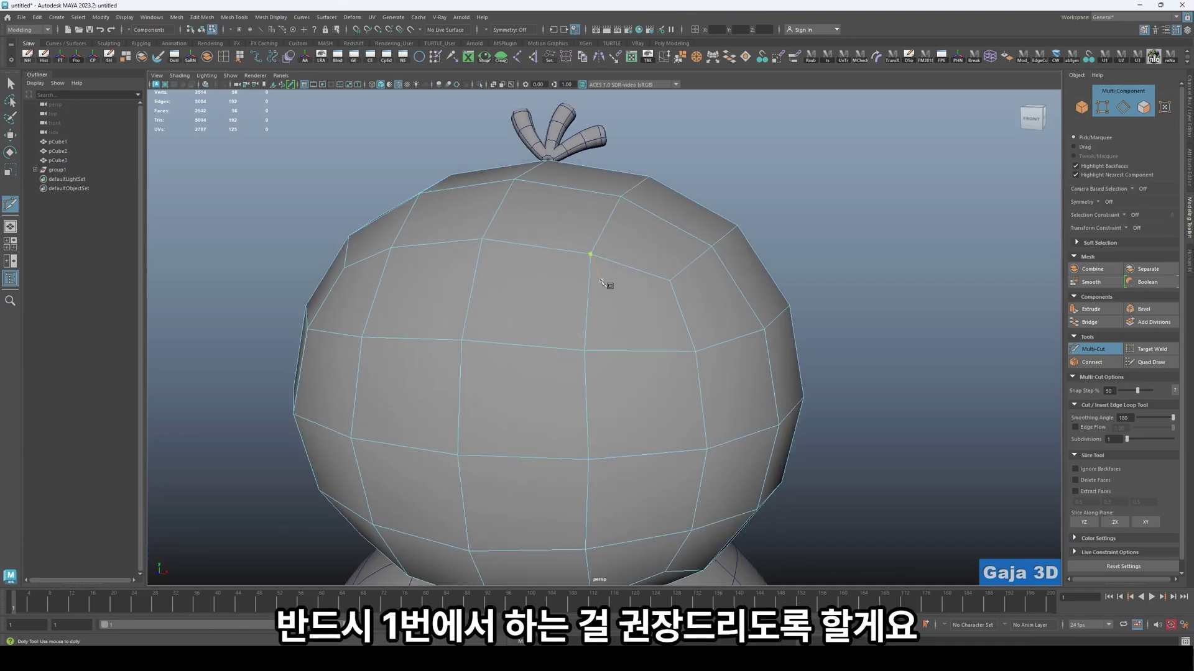
key(ctrl+z)
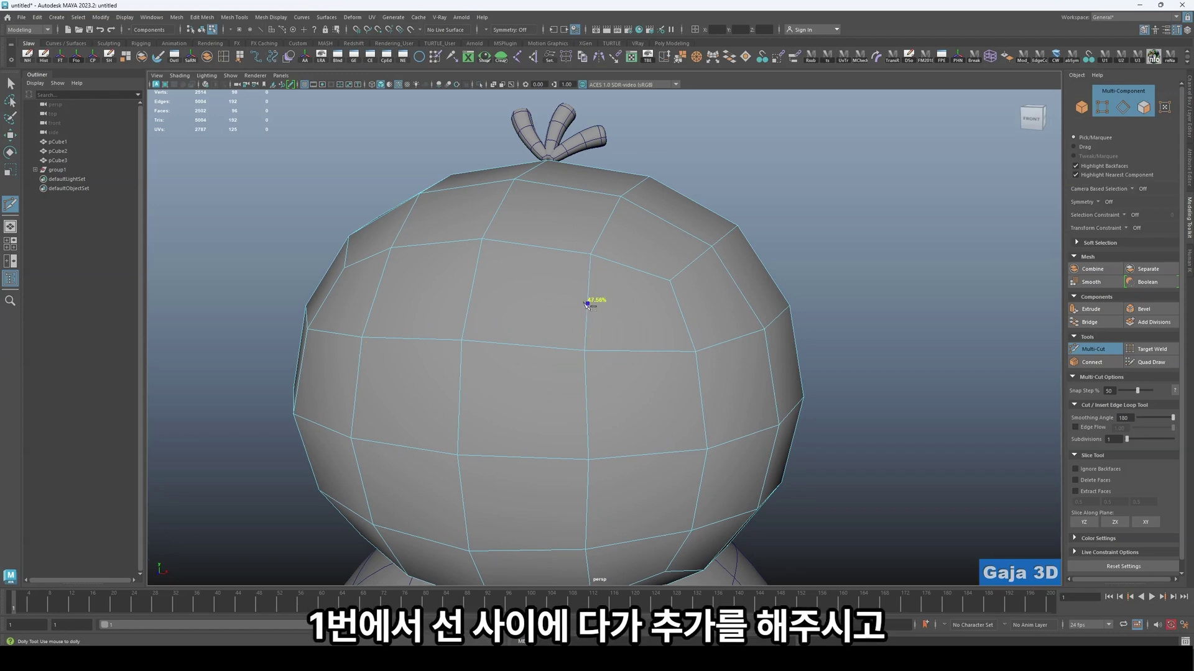
- Place Multi-Cut points for half of a round eye outline, from the vertical edge above the edge crossing around to the same edge line below it
click(587, 303)
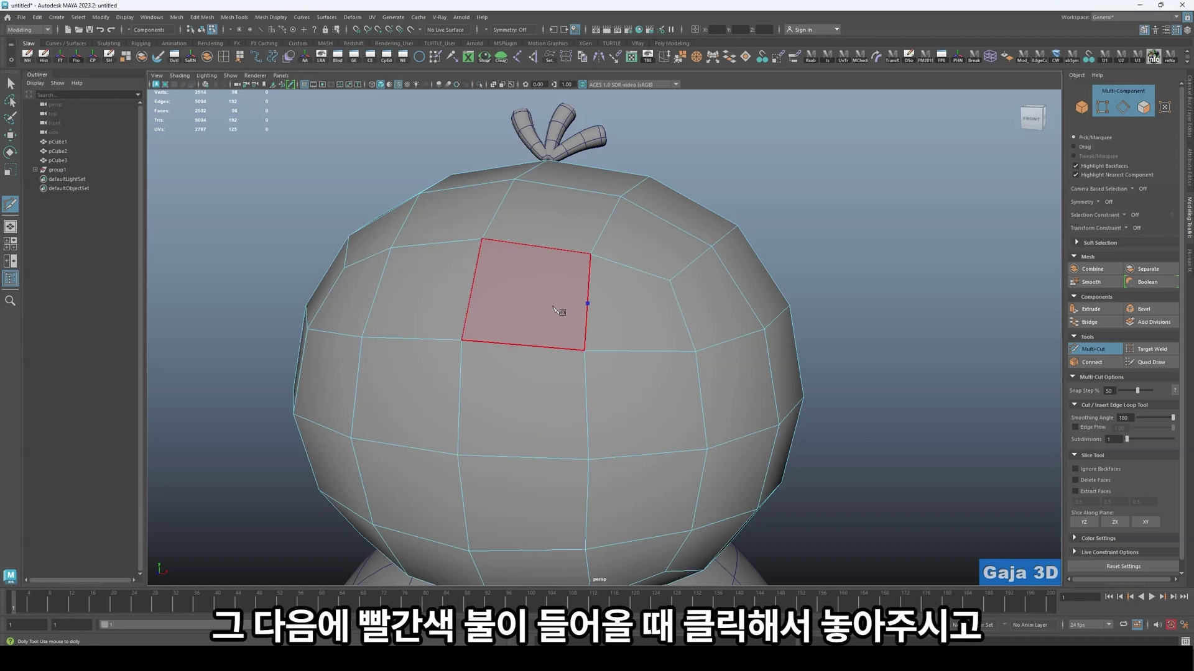
click(553, 313)
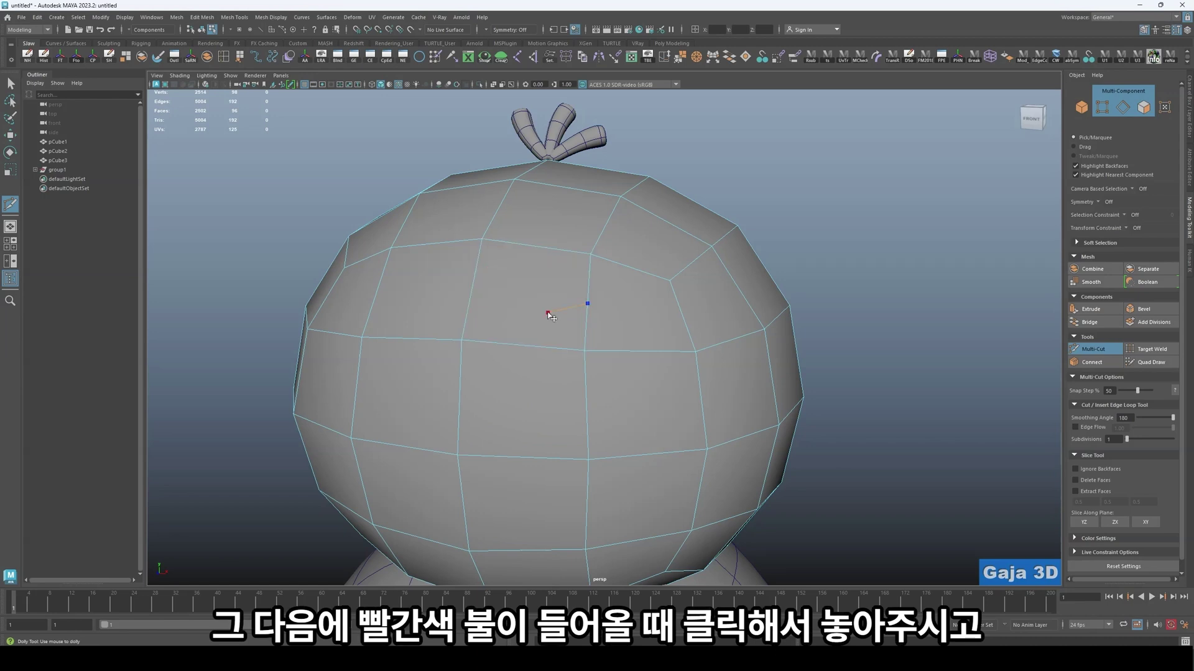
click(538, 348)
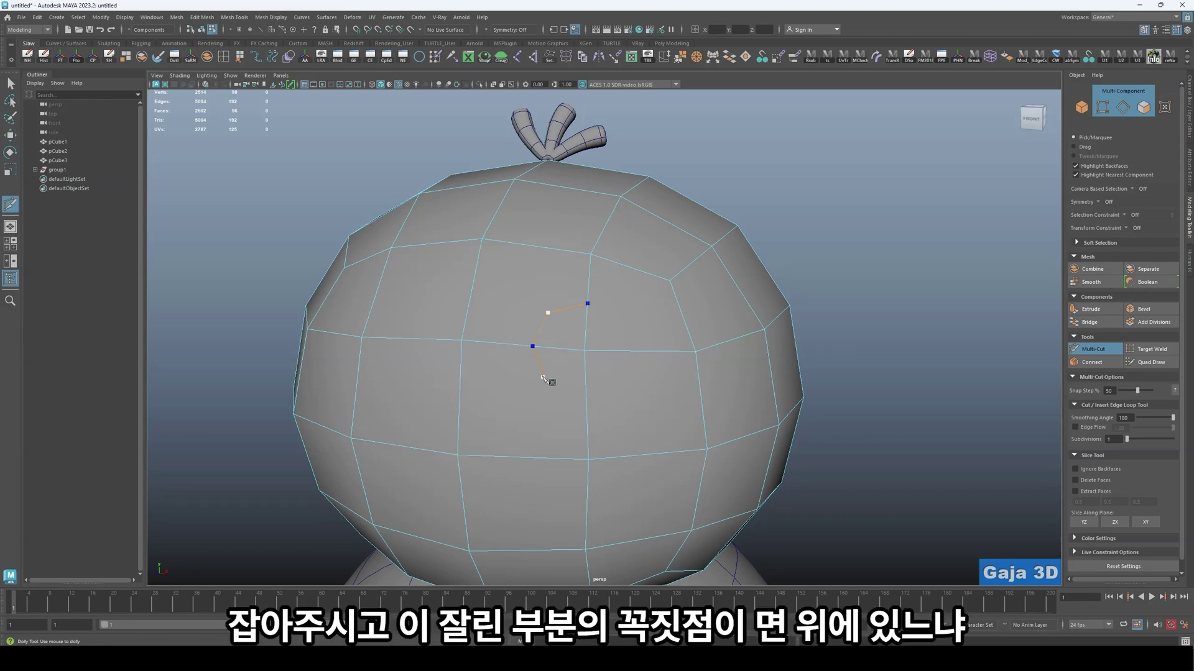
click(542, 377)
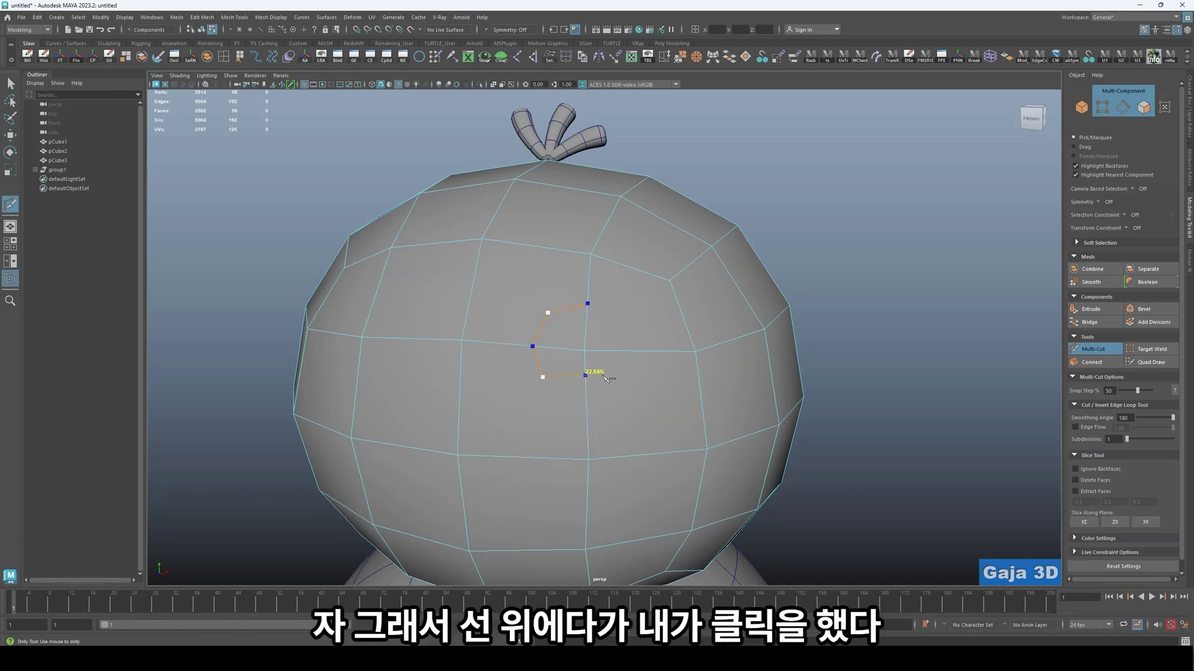
drag(656, 350, 612, 391)
- Try two extra cut points further down the same vertical edge and undo them
click(587, 405)
click(587, 419)
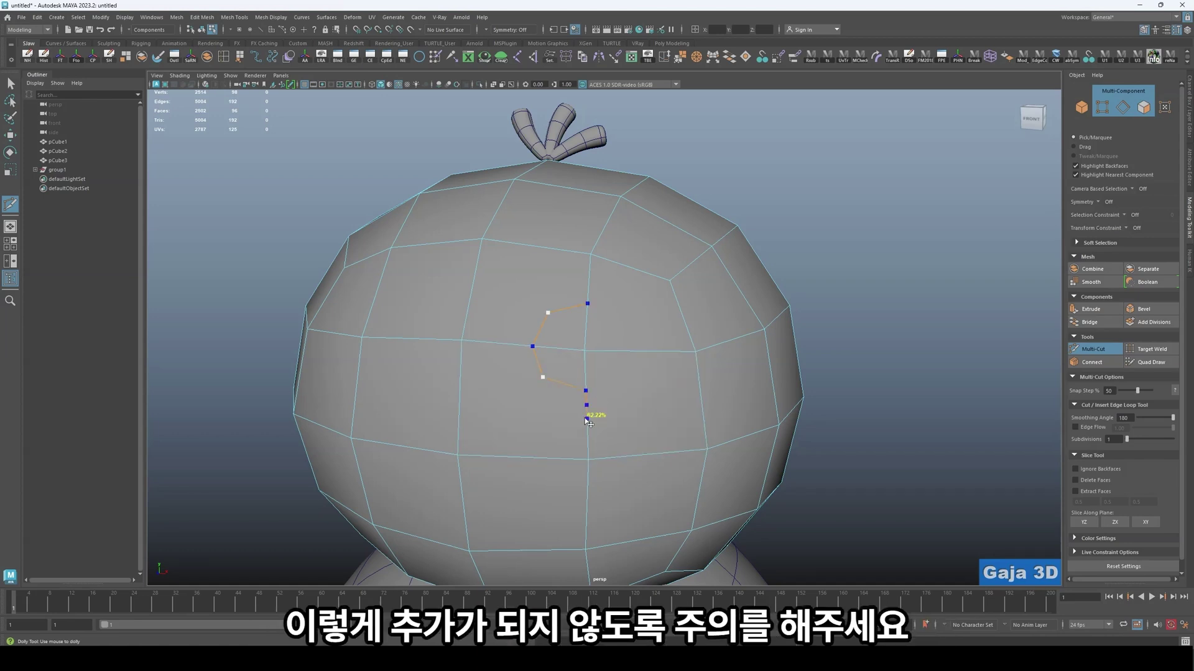
key(ctrl+z)
key(ctrl+z)
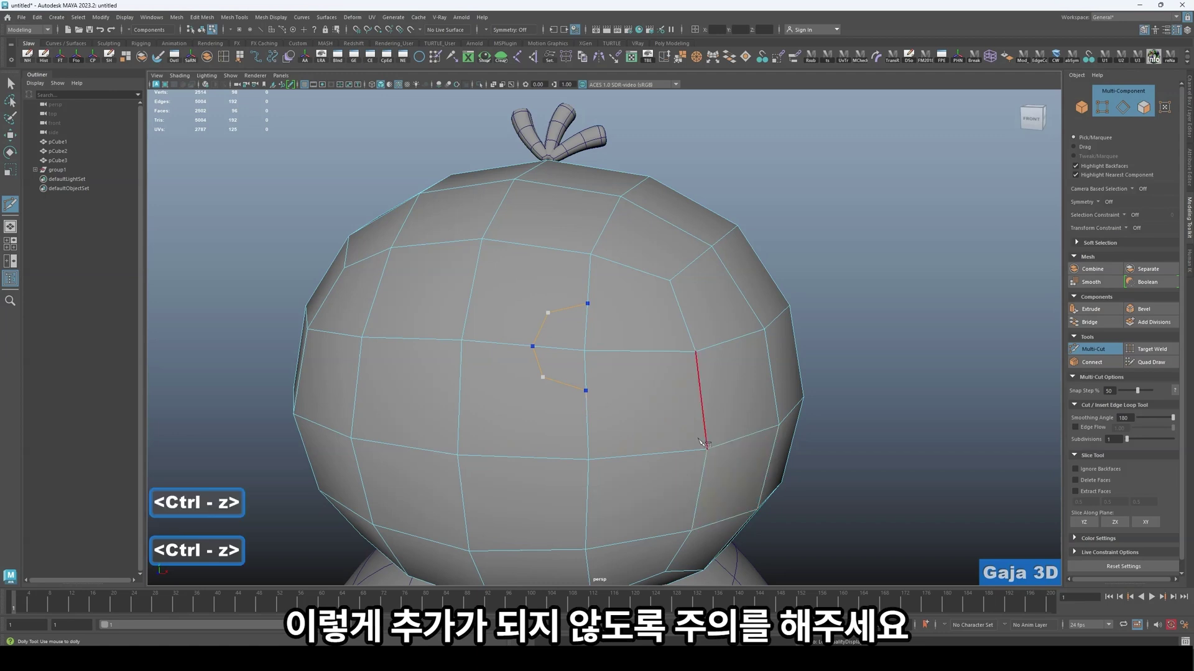
- Continue the eye outline around the other side, close it at its starting point and apply the cut
click(629, 382)
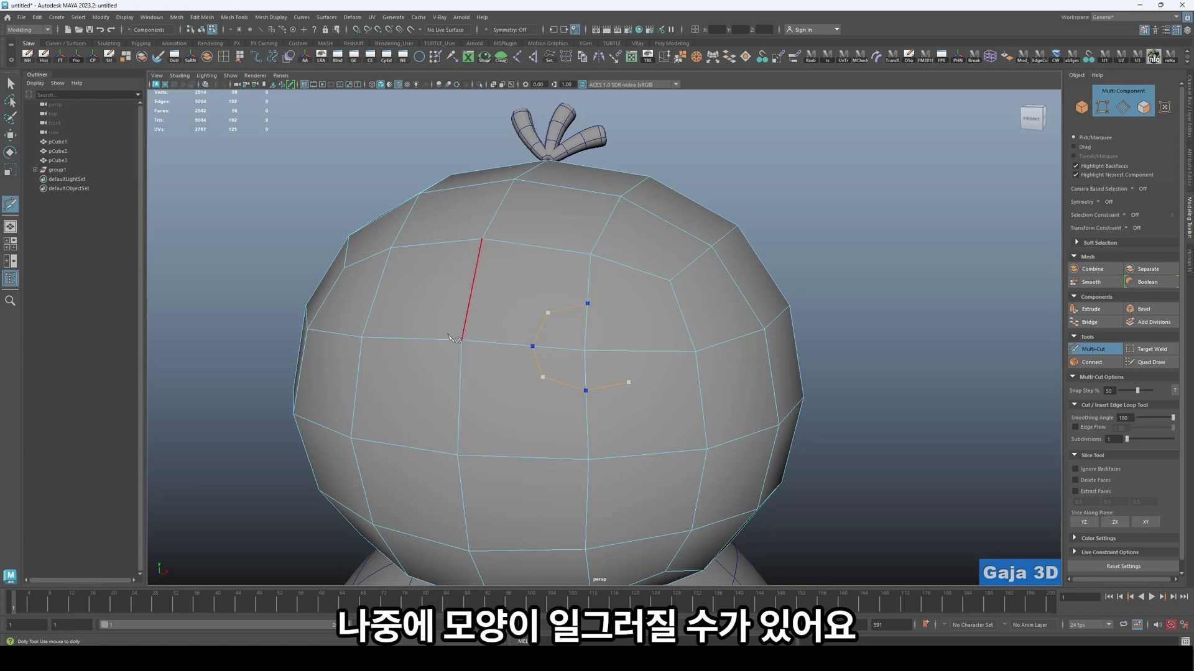
click(644, 352)
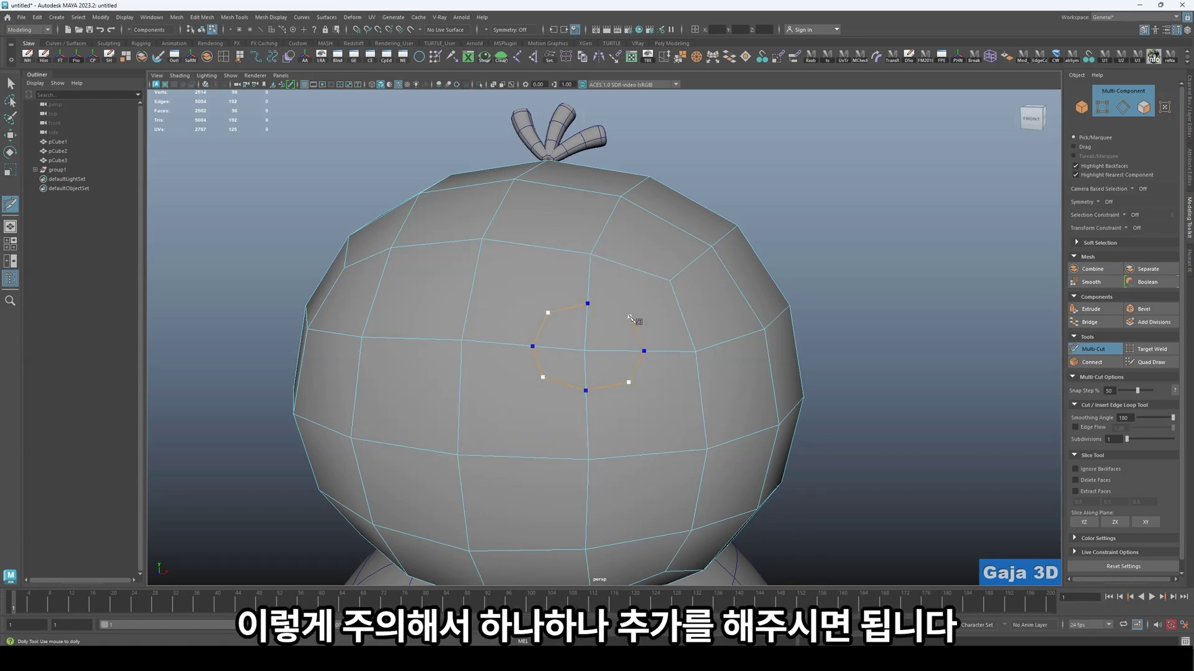
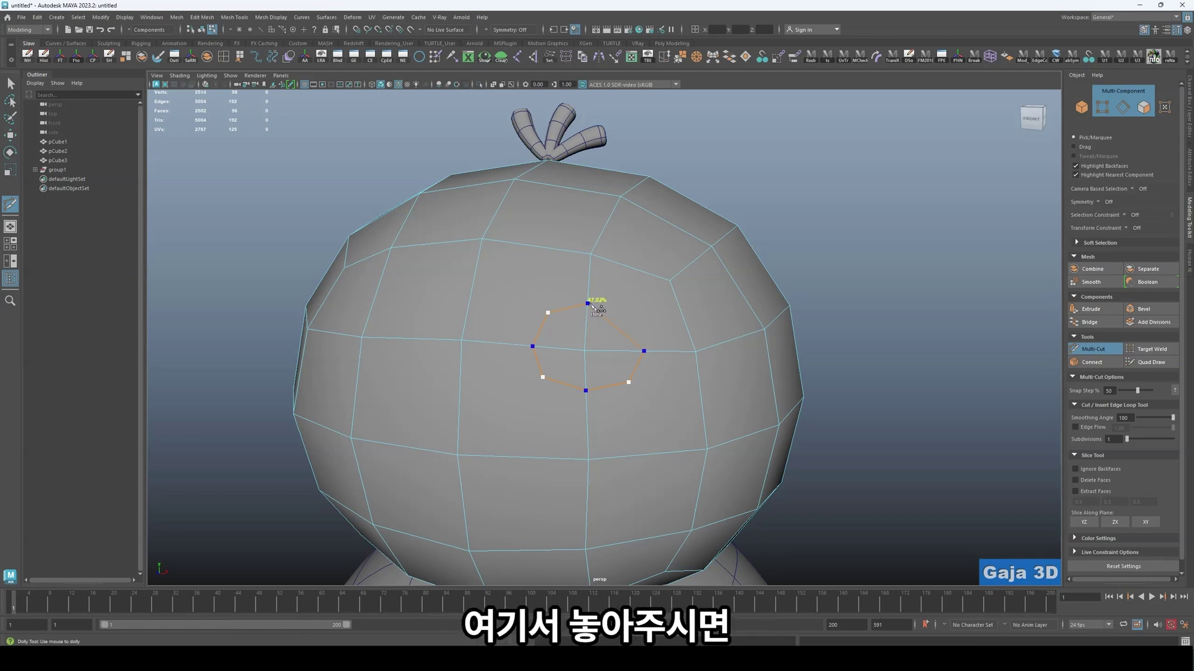
click(593, 306)
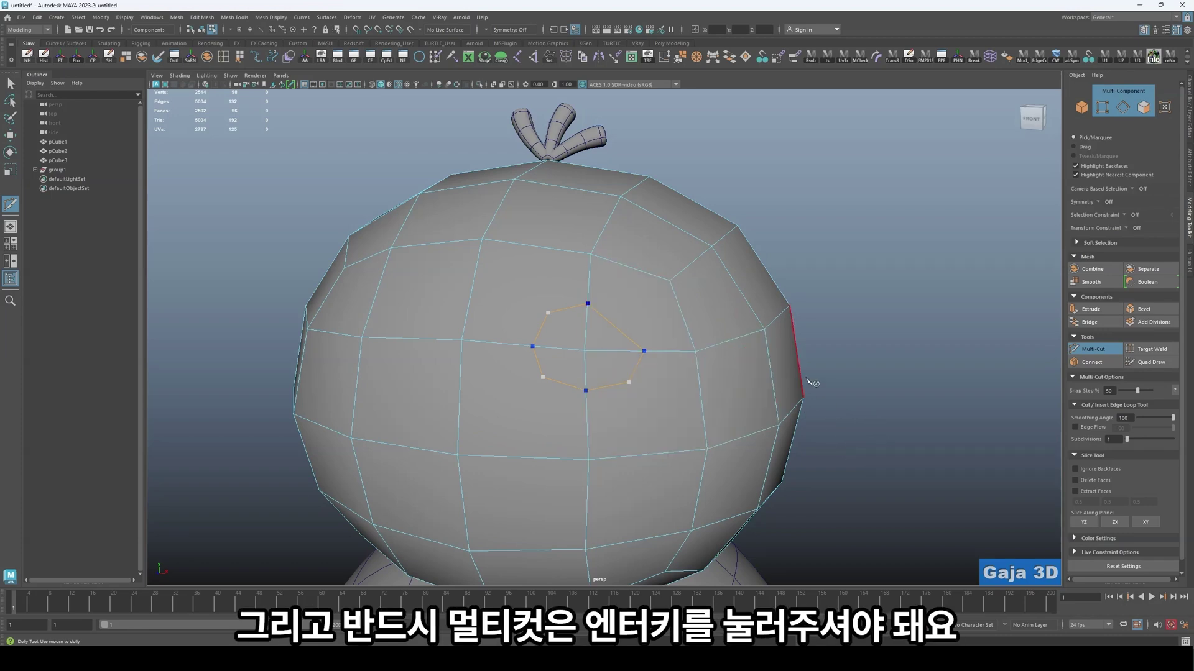
key(Return)
- Undo the applied eye outline cut and redo it
alt+drag(809, 438, 847, 440)
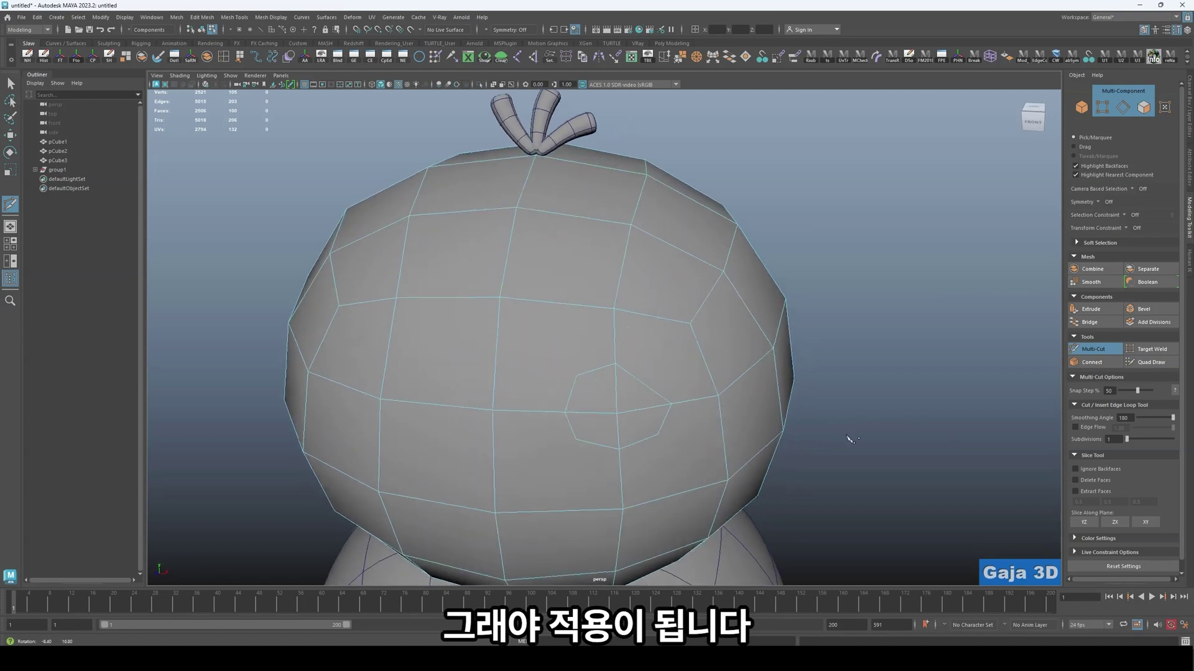
key(ctrl+z)
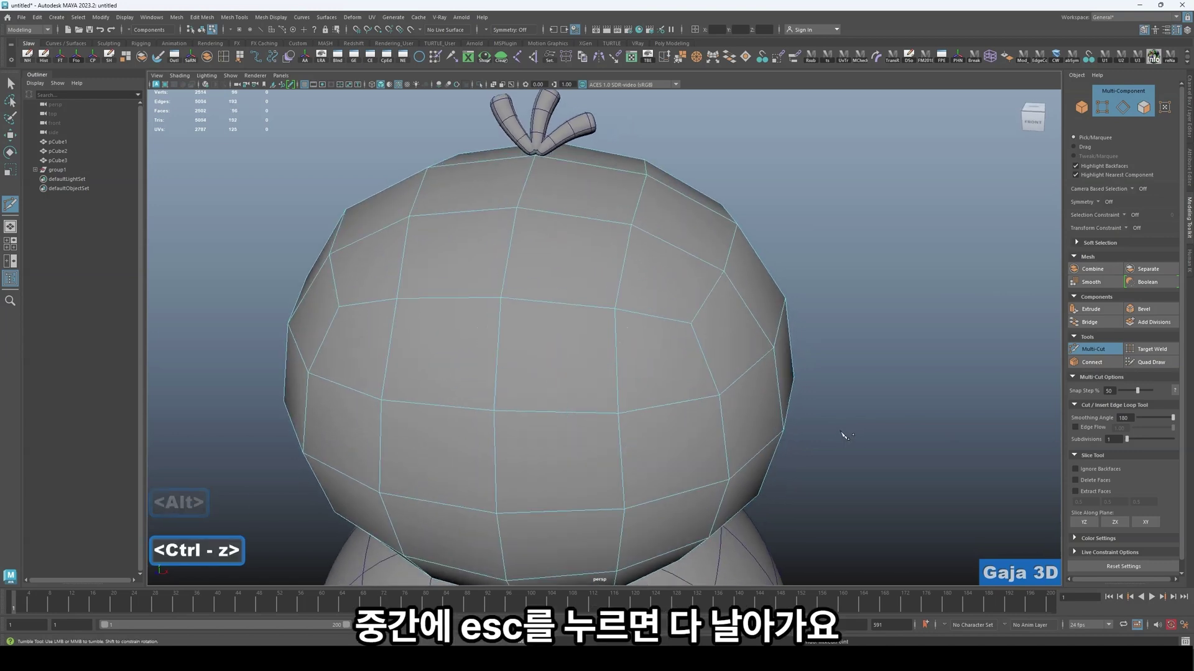
key(shift+z)
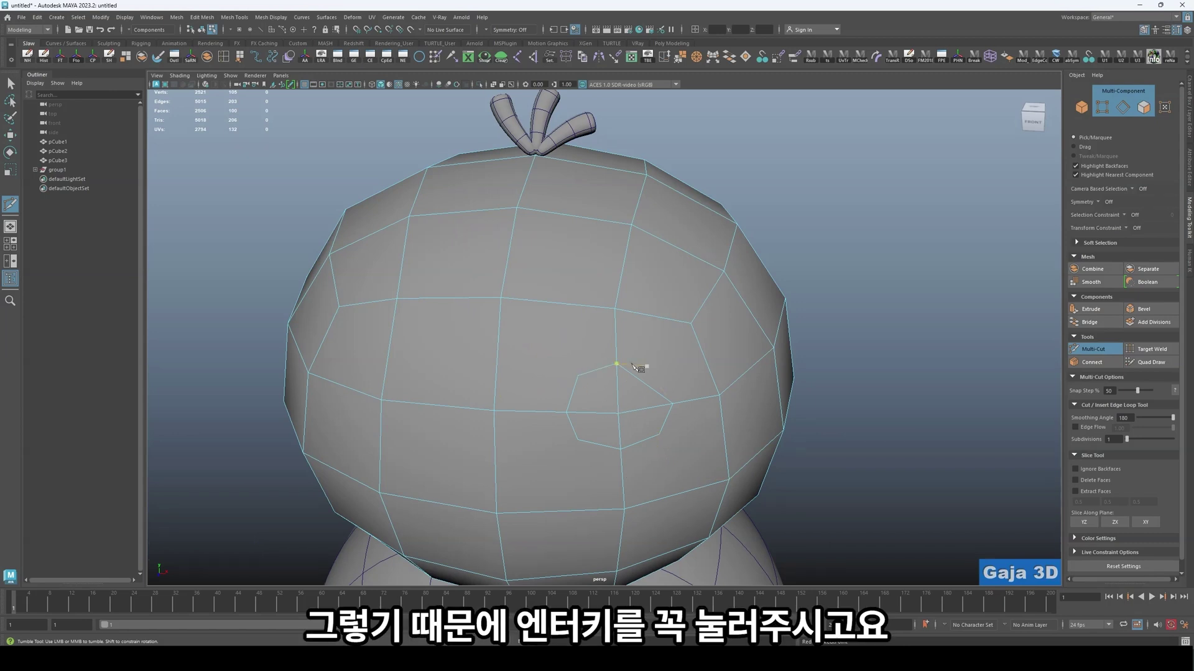
- Add a cut point midway along the long diagonal edge of the eye outline and apply it
alt+drag(696, 390, 566, 348)
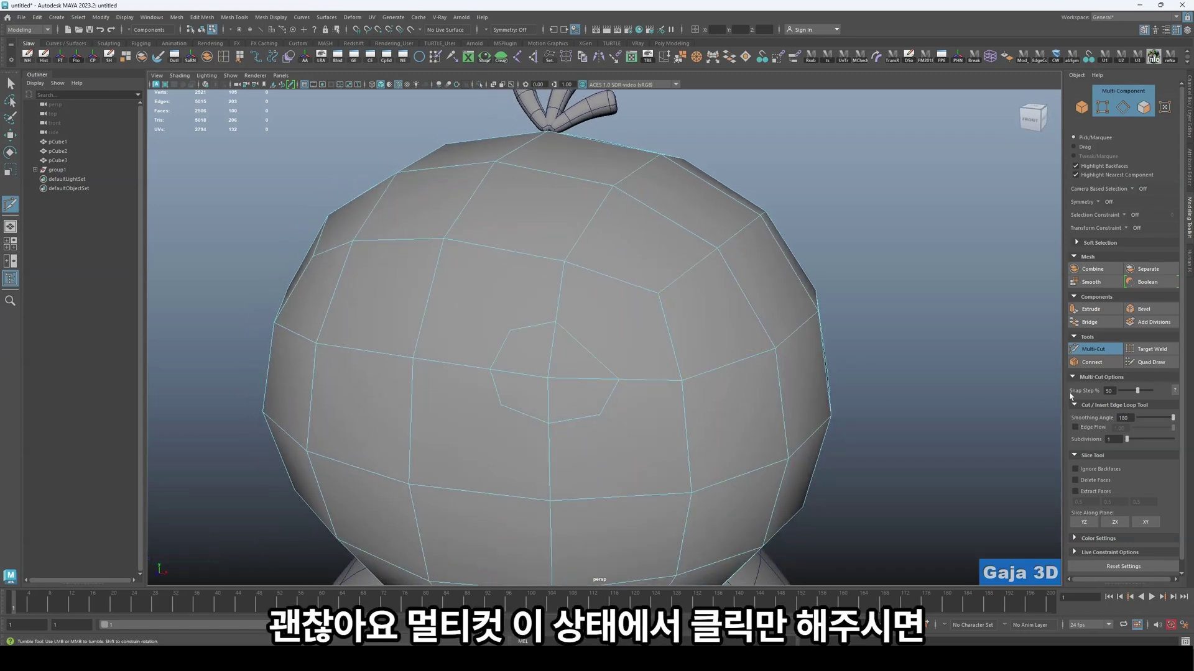
click(590, 353)
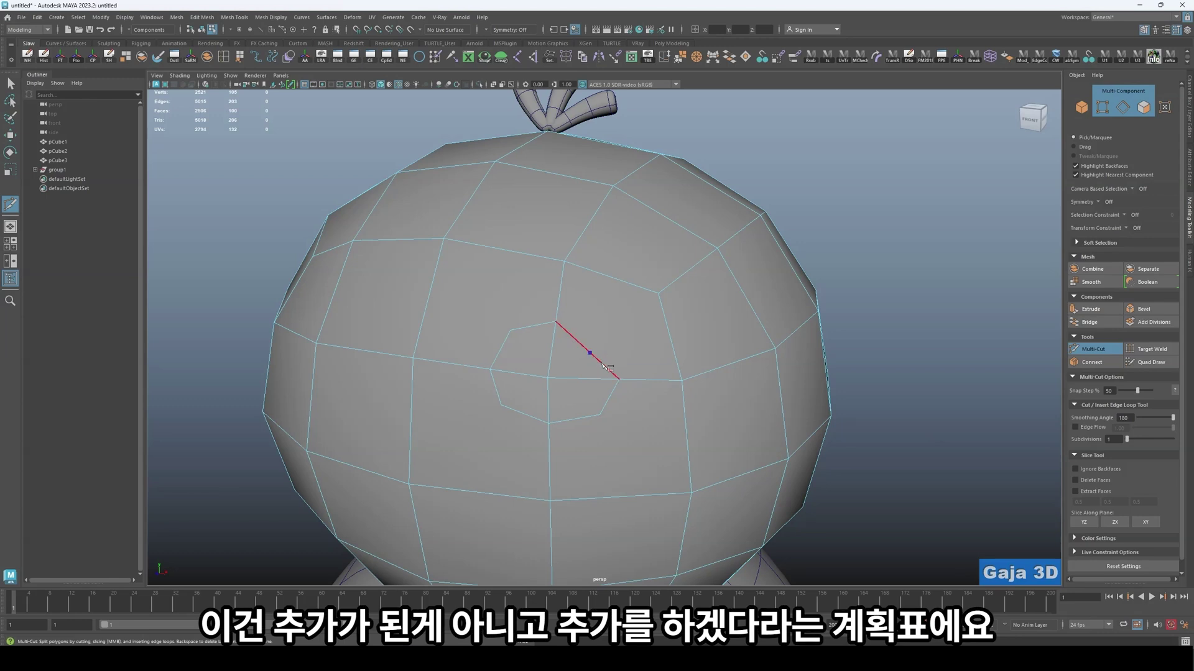
key(Return)
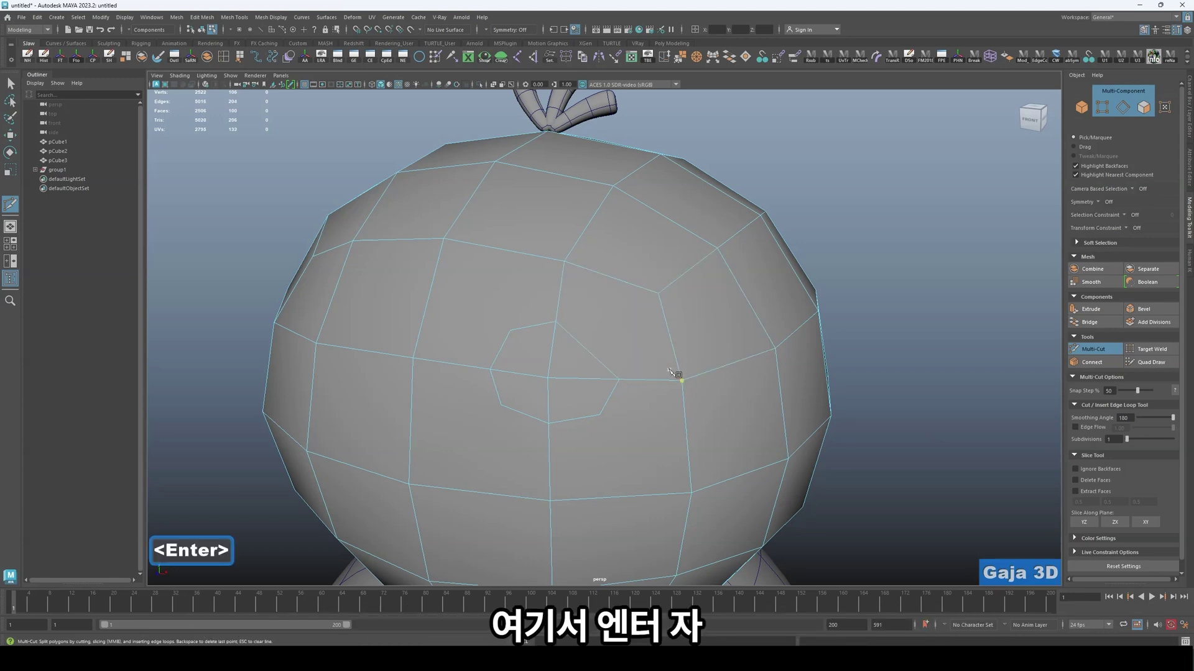
- Switch the head to vertex mode and move the new vertex outward to round off the eye outline's flat corner, then deselect it
right_click(637, 317)
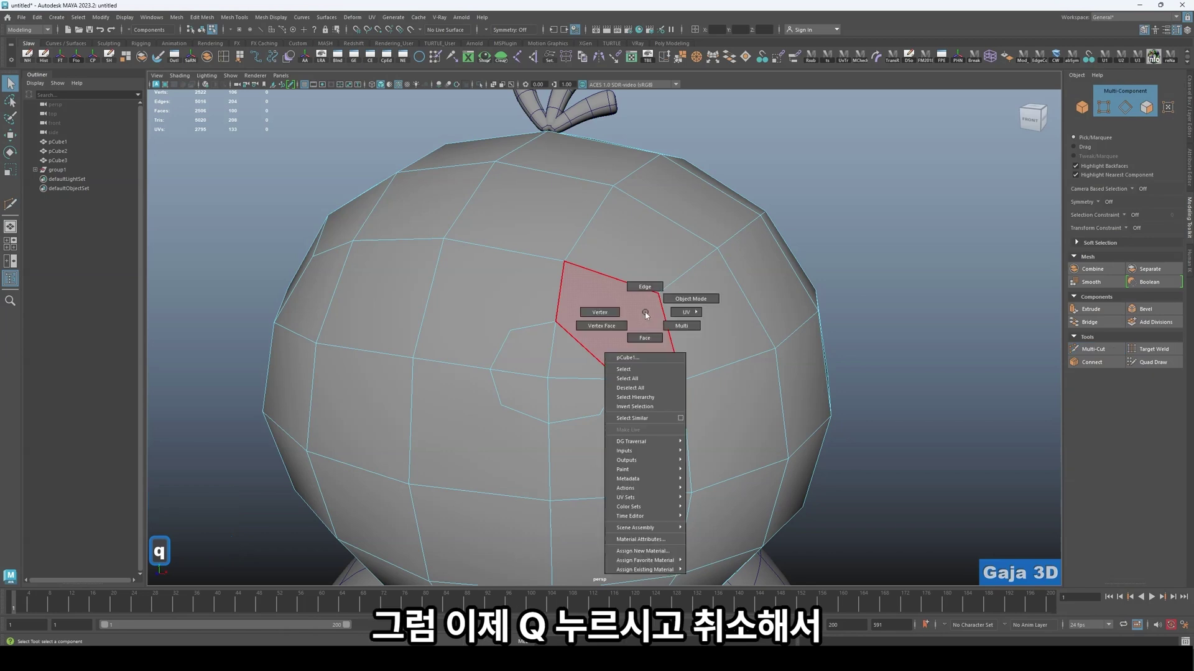
key(q)
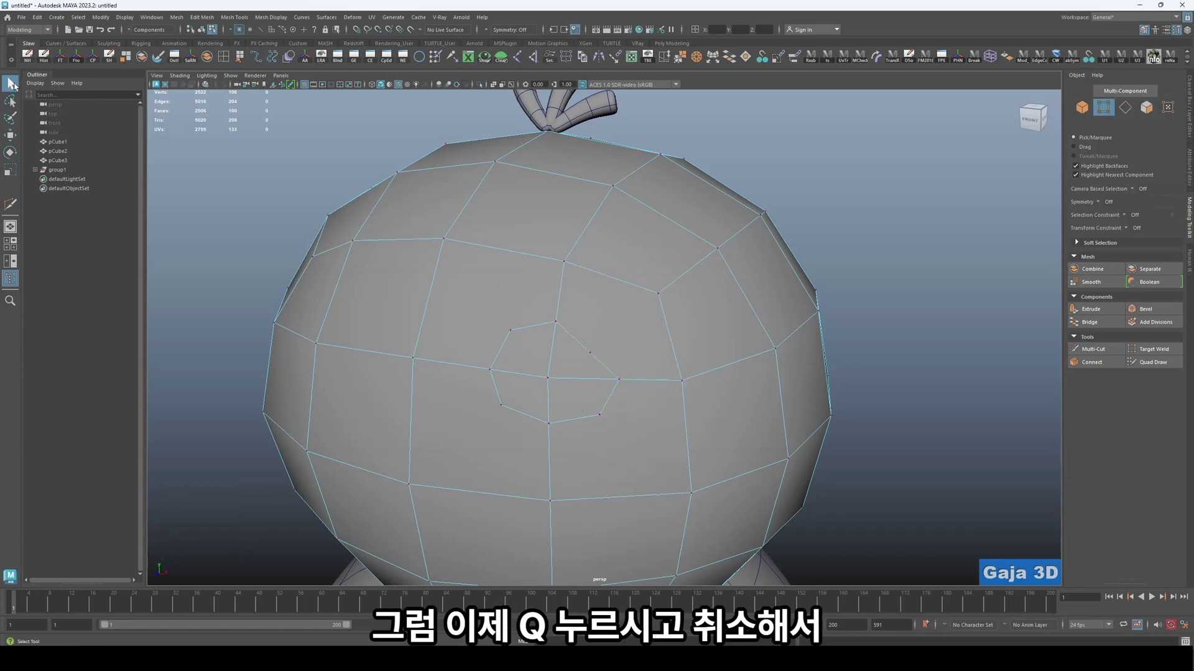
right_drag(626, 309, 575, 311)
click(593, 354)
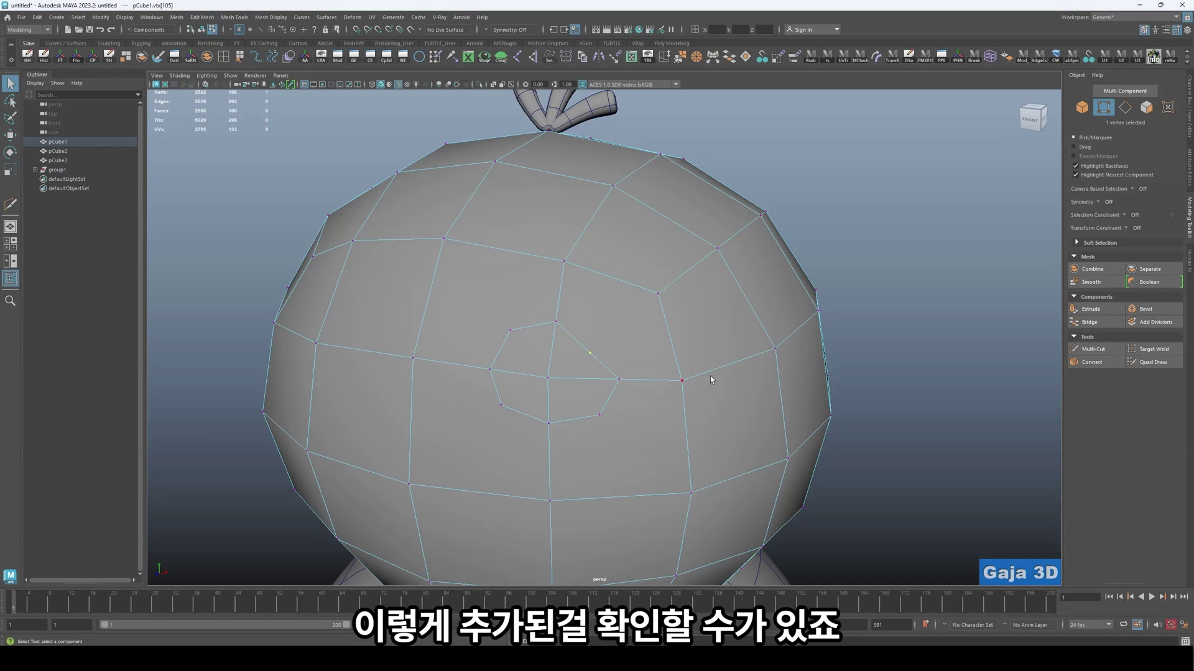
click(735, 414)
click(602, 355)
alt+drag(615, 426, 684, 294)
key(alt+w)
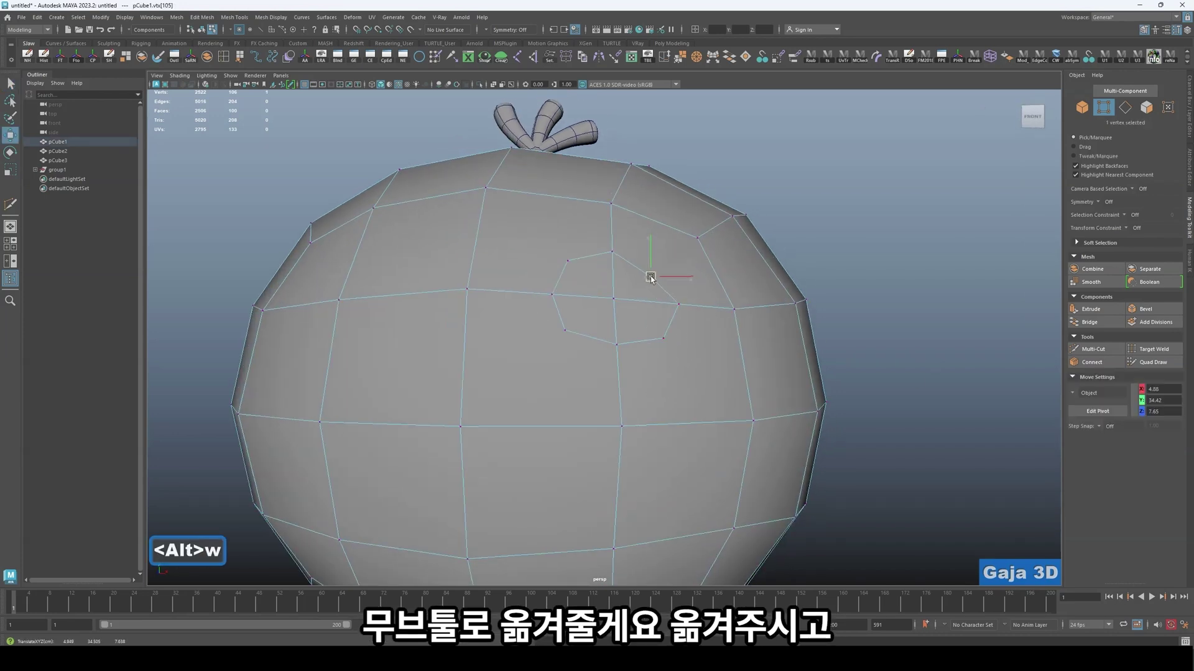
alt+drag(659, 267, 634, 312)
drag(422, 277, 960, 286)
click(960, 286)
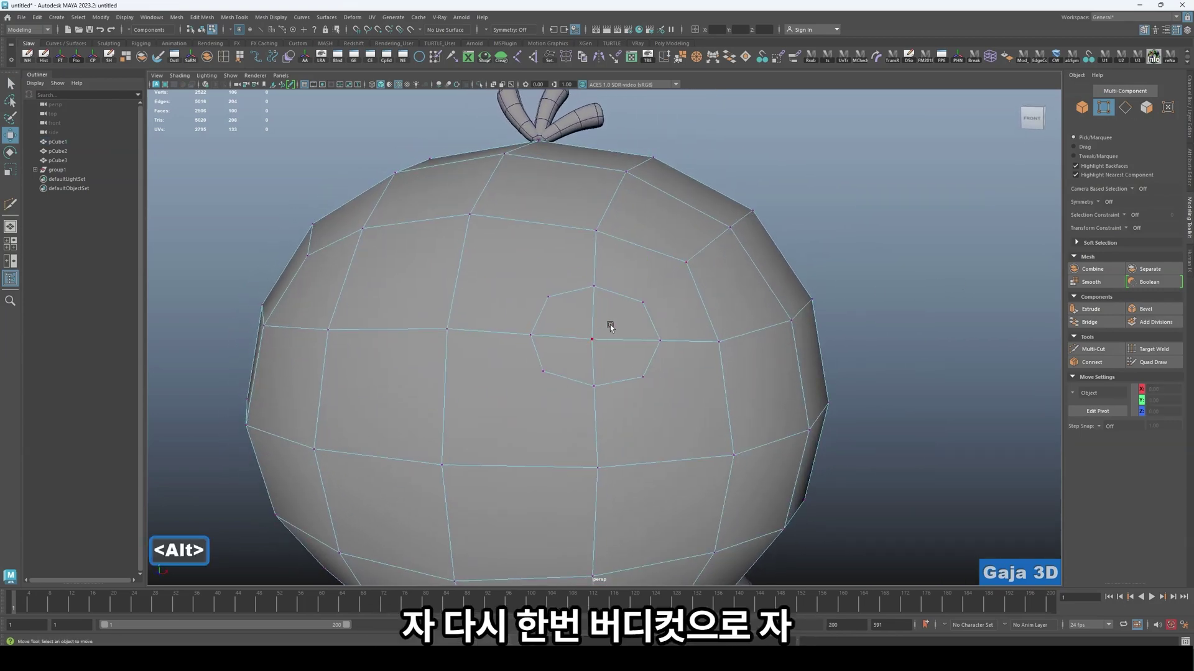
key(ctrl+shift+x)
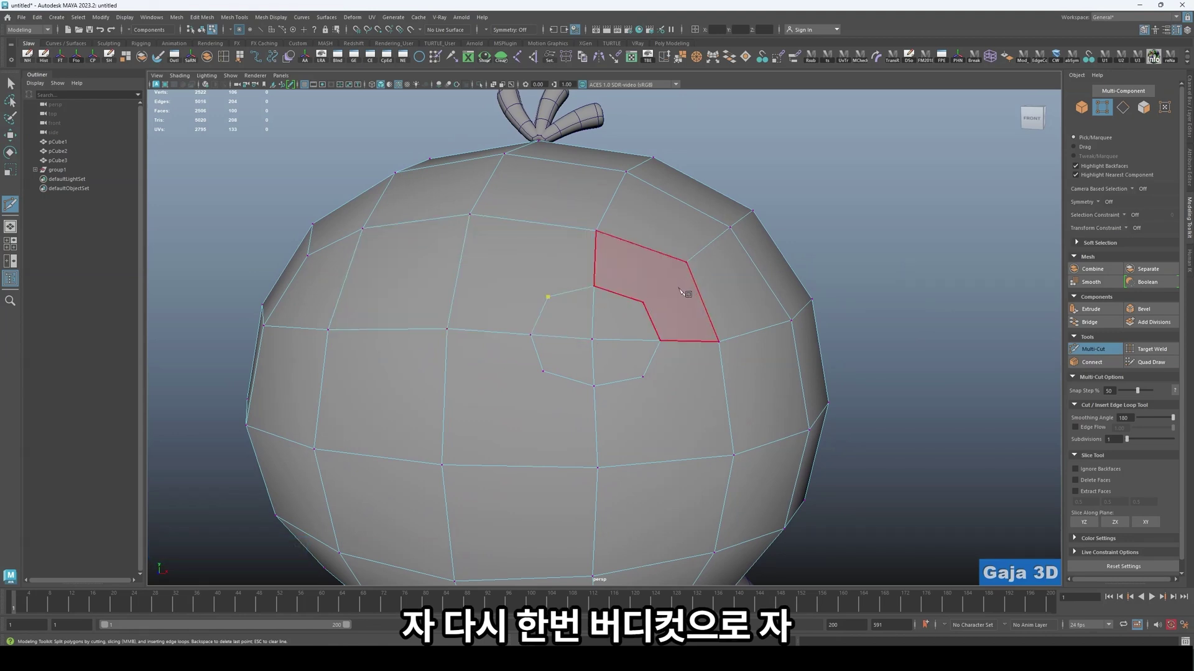
key(Escape)
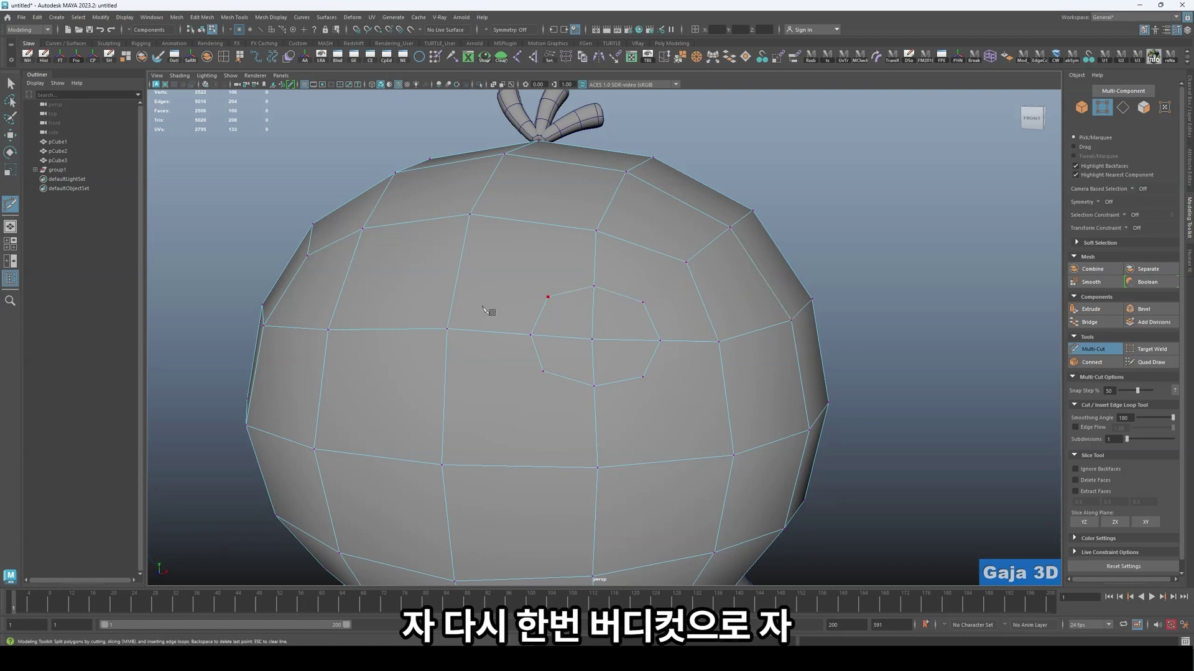
key(q)
key(w)
key(w)
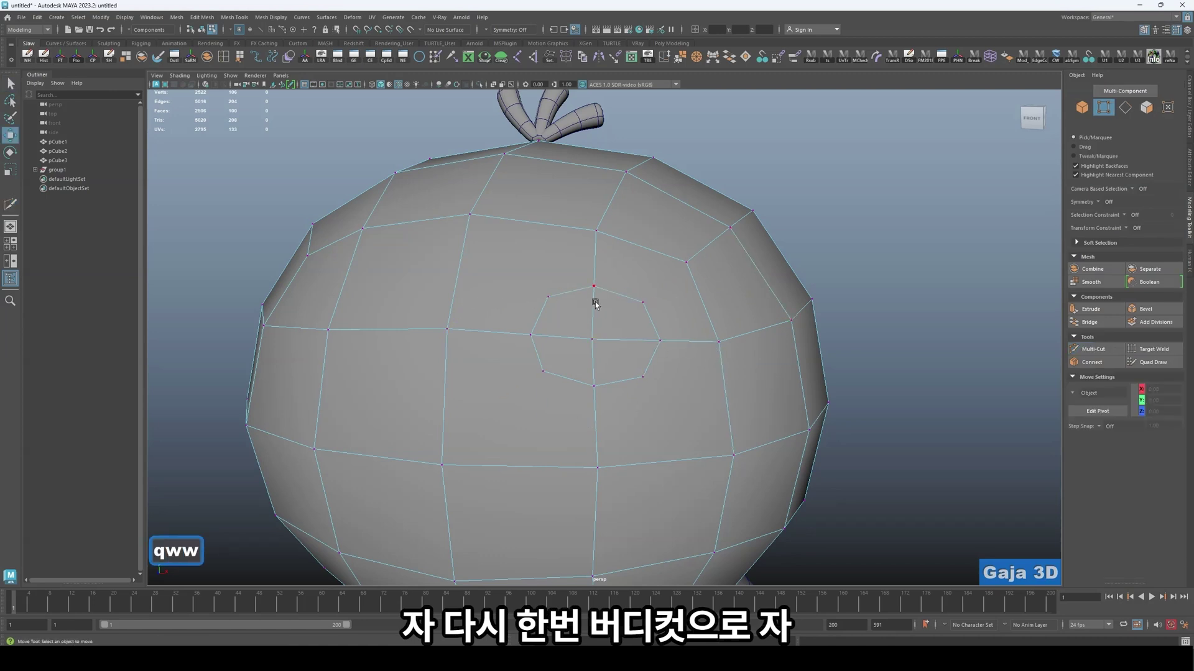
- Set the modeling symmetry to Object X for the head mesh
scroll(629, 355, down, 5)
alt+drag(634, 349, 643, 360)
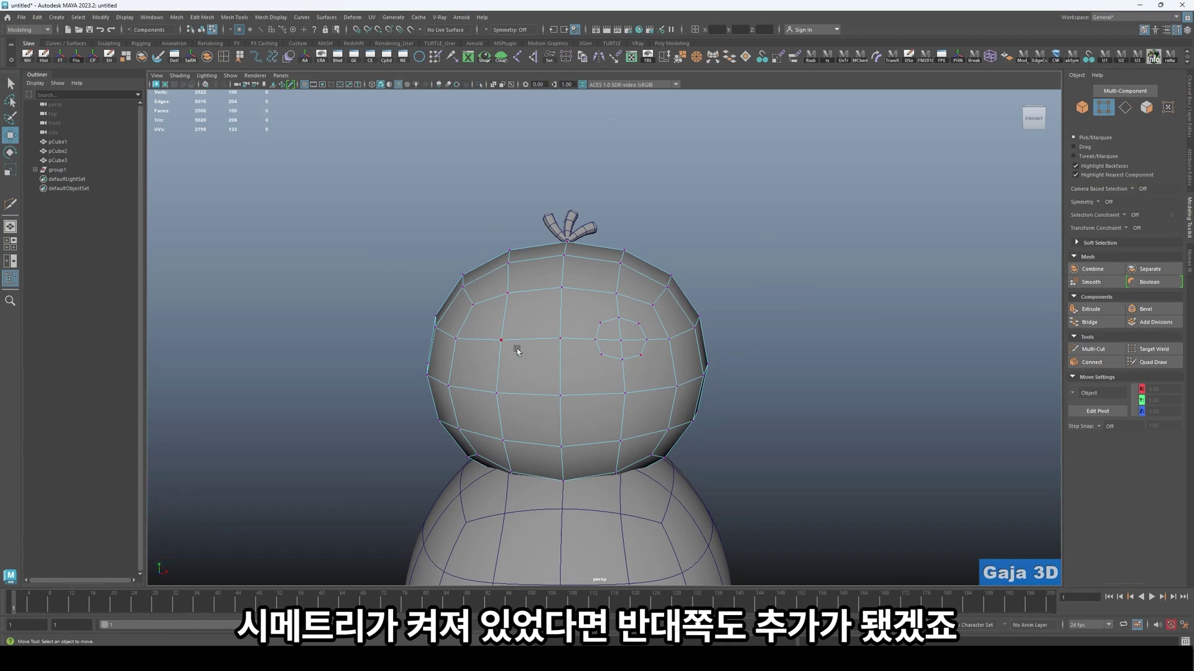
click(507, 30)
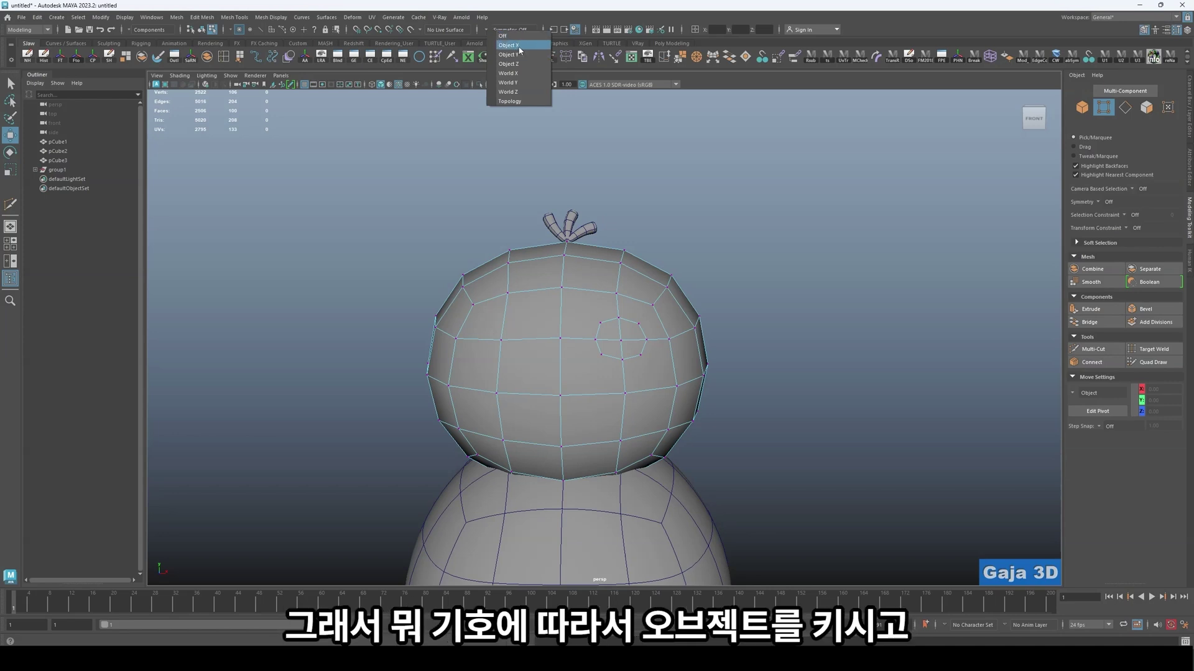
click(508, 46)
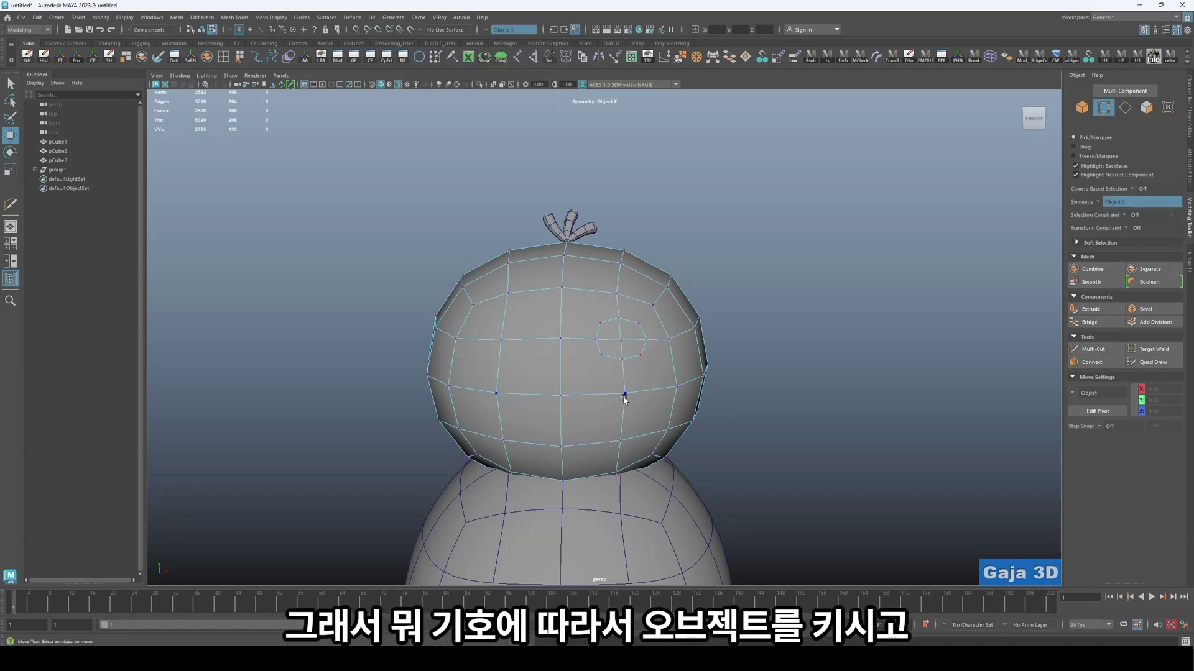
- Try a Multi-Cut point on the edge below the eye outline with symmetry on, cancel it and return to the Move tool
key(ctrl+shift+x)
click(624, 378)
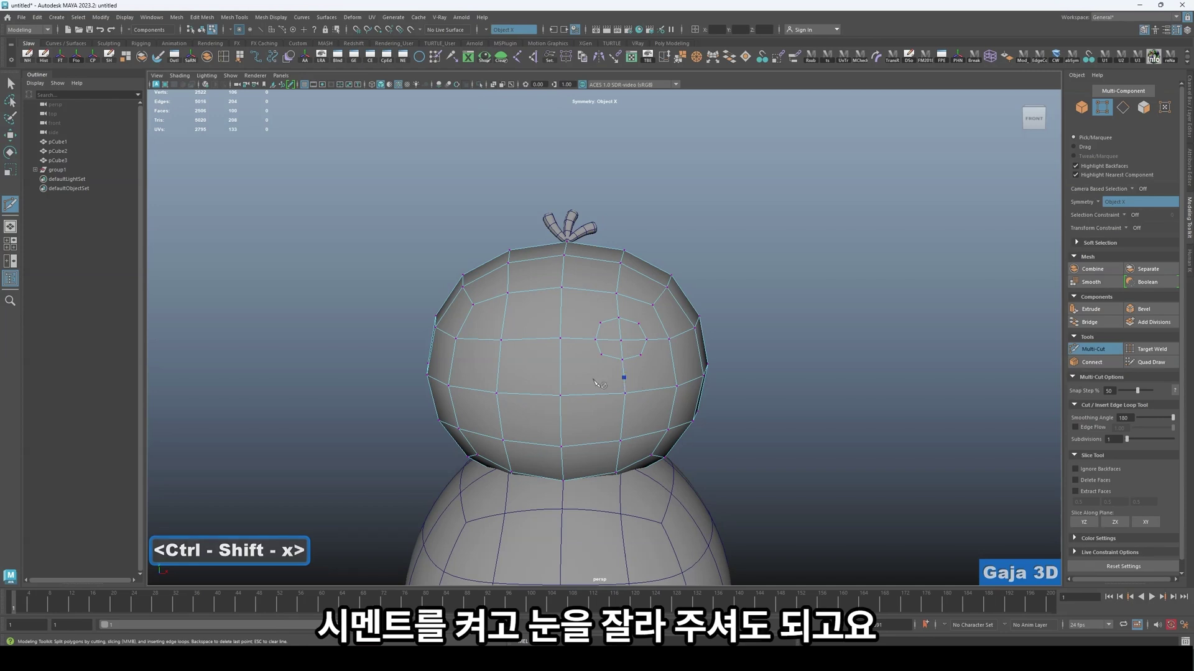
key(Escape)
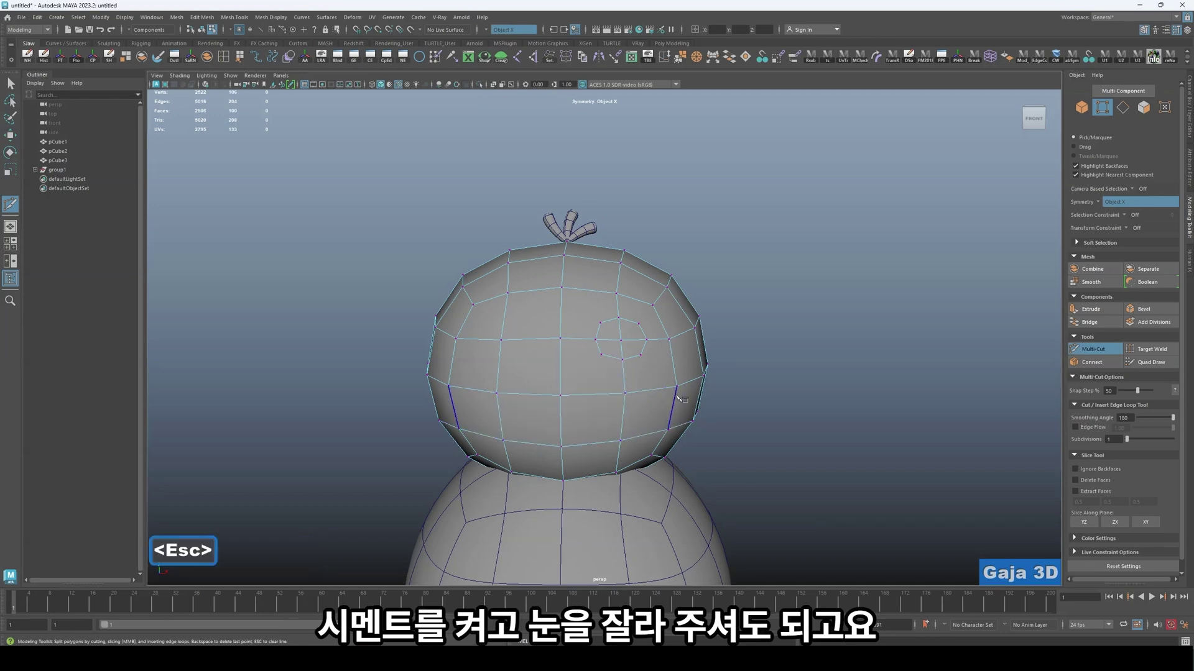
scroll(616, 398, up, 3)
key(q)
key(w)
scroll(647, 388, up, 2)
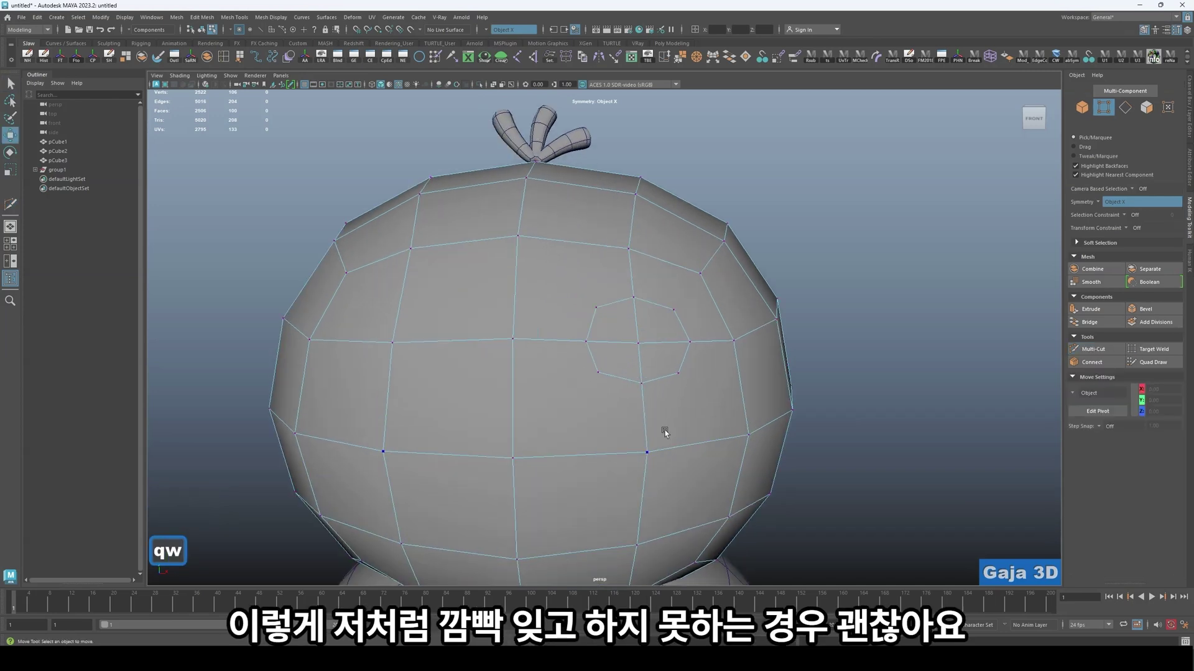
- Switch the head mesh to face selection mode and leave no faces selected
scroll(594, 386, down, 3)
alt+drag(613, 400, 618, 378)
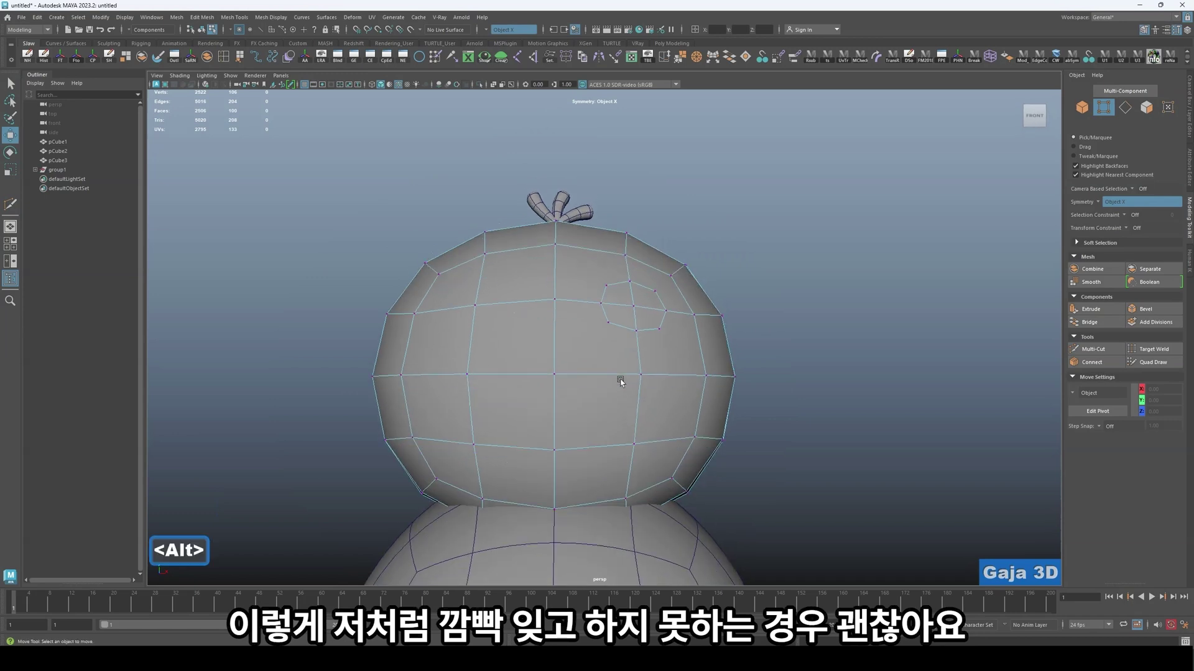
key(q)
key(w)
right_click(485, 278)
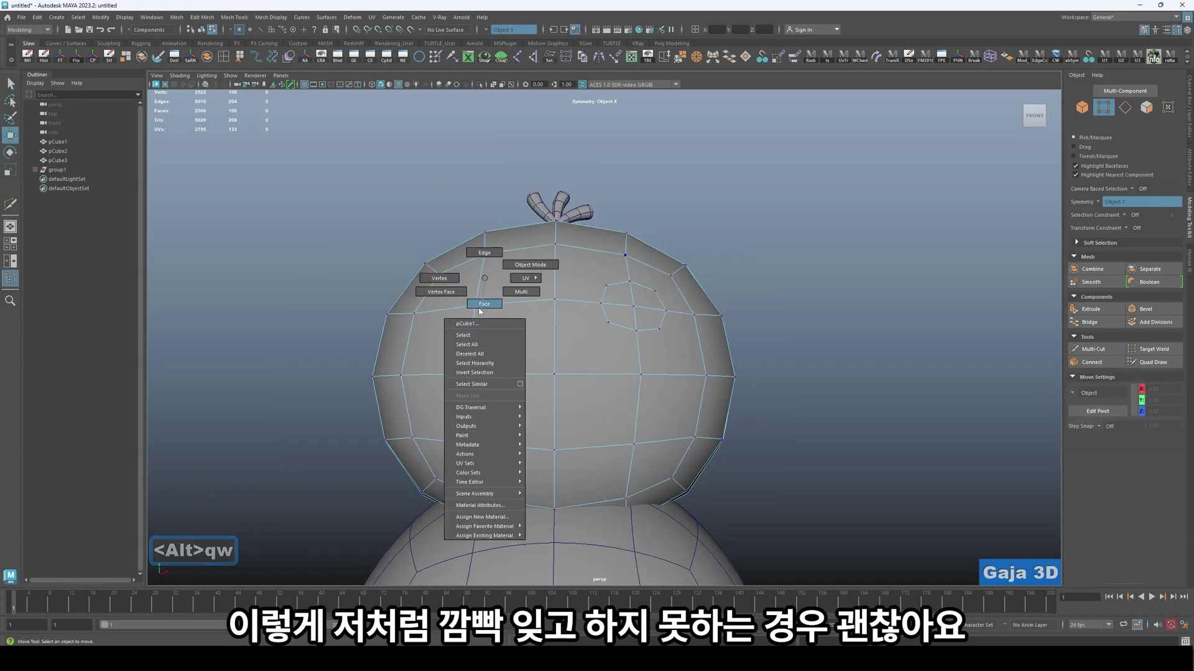
click(484, 303)
click(679, 379)
click(572, 416)
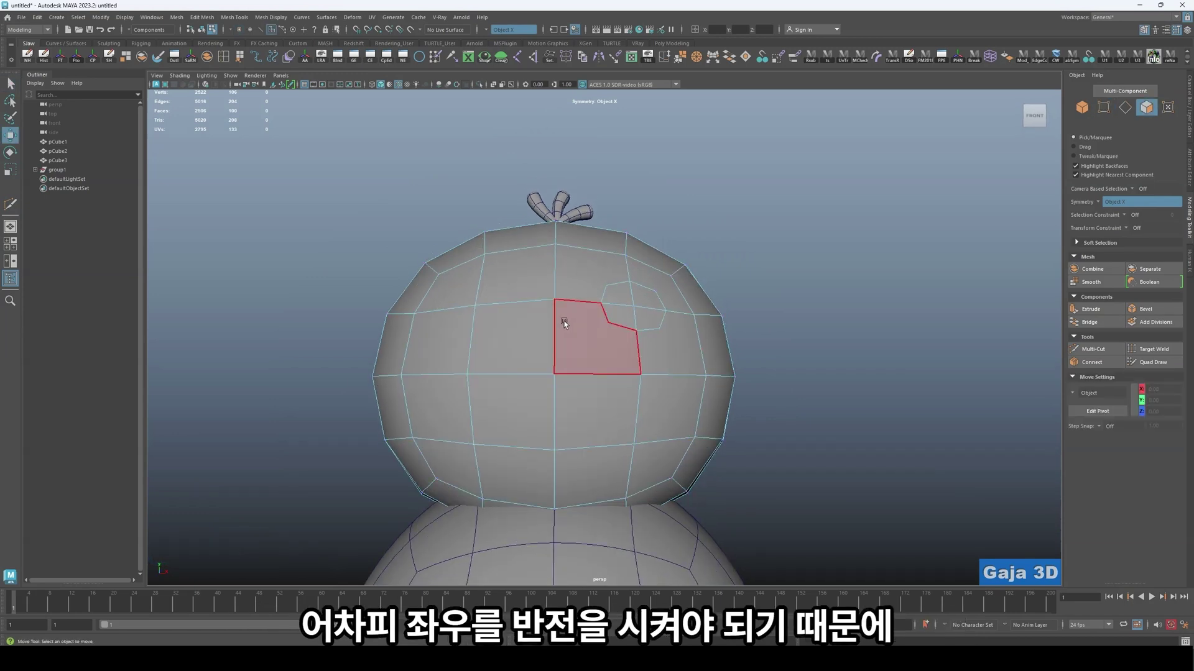
key(alt+2)
key(alt+2)
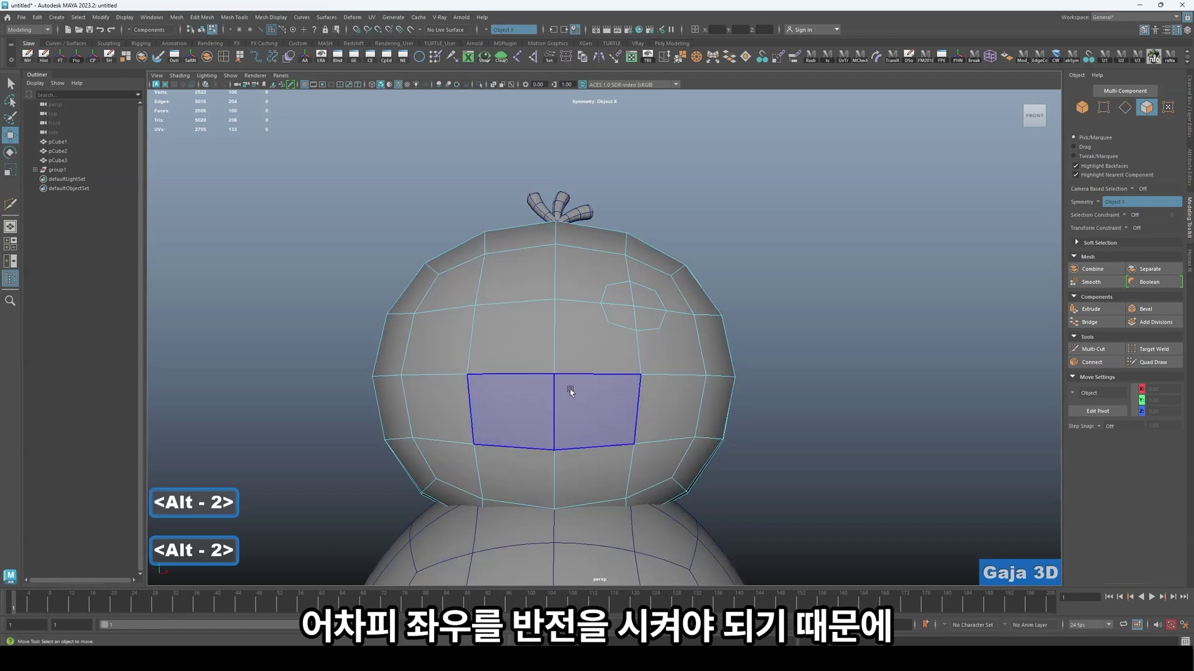
click(278, 202)
right_drag(550, 262, 553, 280)
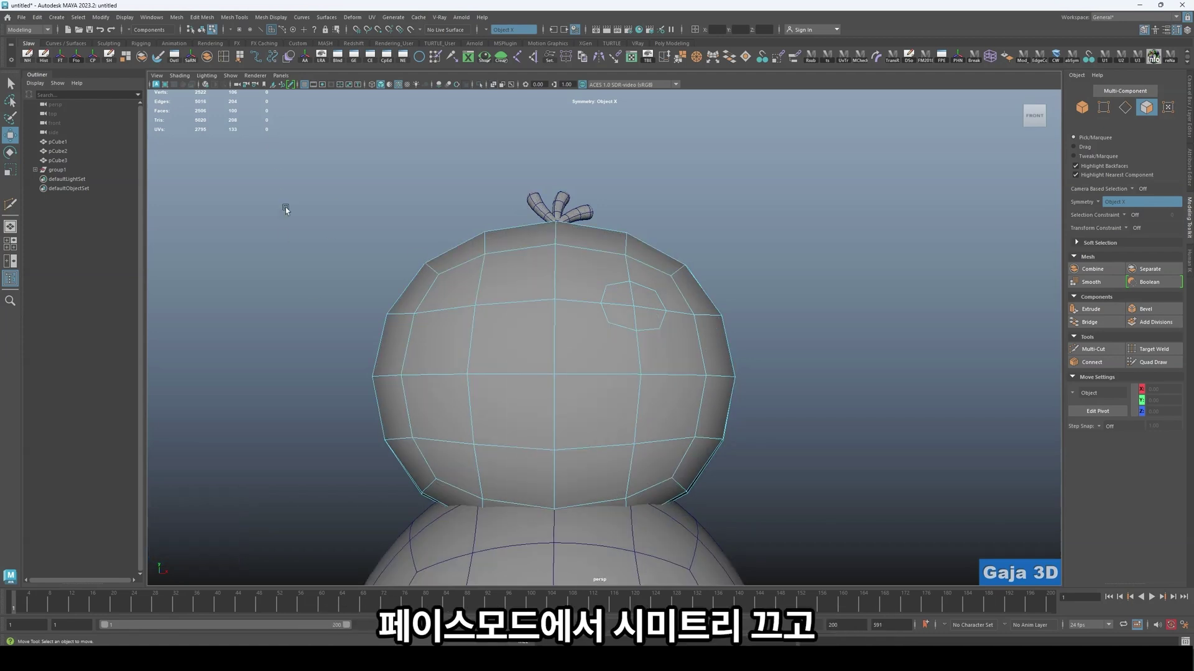
- Turn off the modeling symmetry and select all faces of the head half without the eye outline
mouse_move(267, 158)
mouse_down()
mouse_move(472, 575)
mouse_move(497, 588)
mouse_up()
click(774, 283)
click(488, 30)
click(488, 30)
click(488, 30)
click(501, 33)
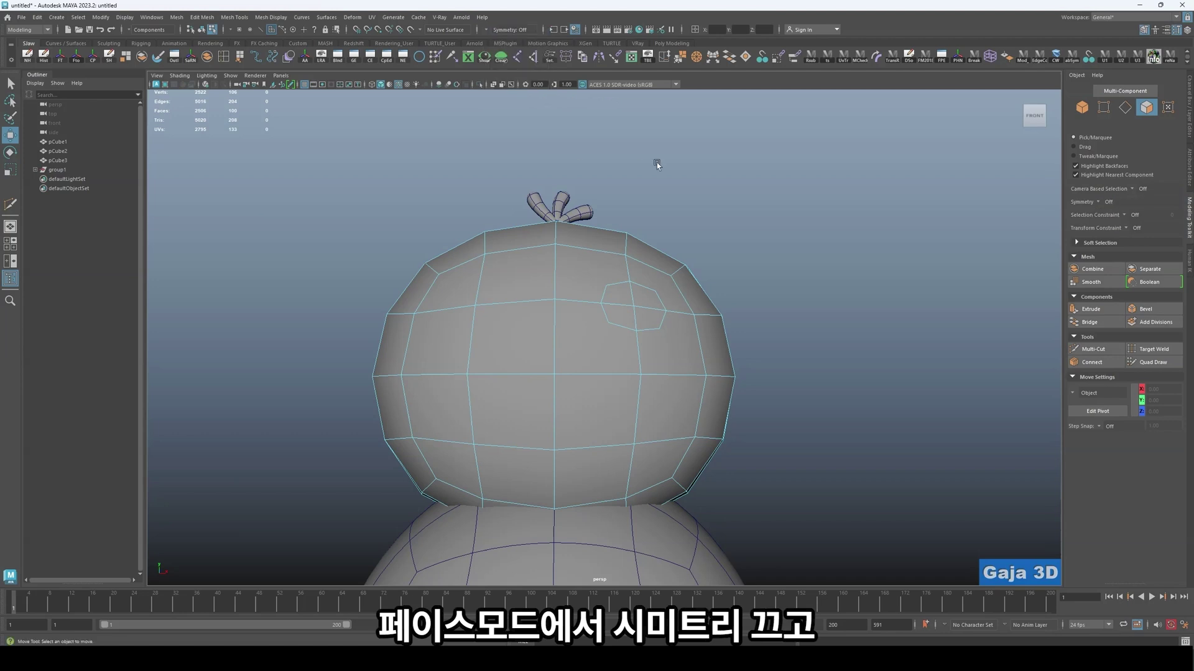
right_drag(453, 328, 467, 343)
mouse_move(250, 145)
mouse_down()
mouse_move(533, 535)
mouse_move(536, 571)
mouse_up()
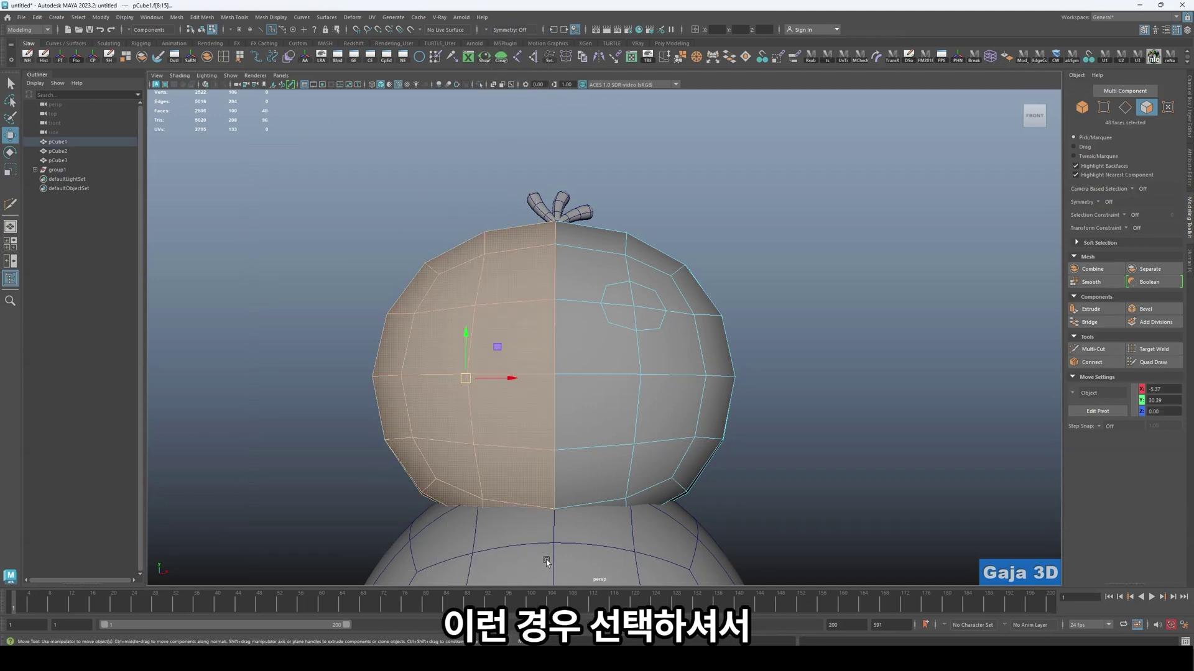
- Check the face selection through the head by toggling X-Ray shading on and off
key(alt+2)
key(alt+2)
mouse_move(649, 522)
alt+mouse_down()
mouse_move(704, 503)
mouse_move(655, 413)
mouse_move(722, 527)
mouse_move(749, 533)
mouse_move(675, 483)
alt+mouse_up()
key(alt+2)
key(alt+2)
key(alt+2)
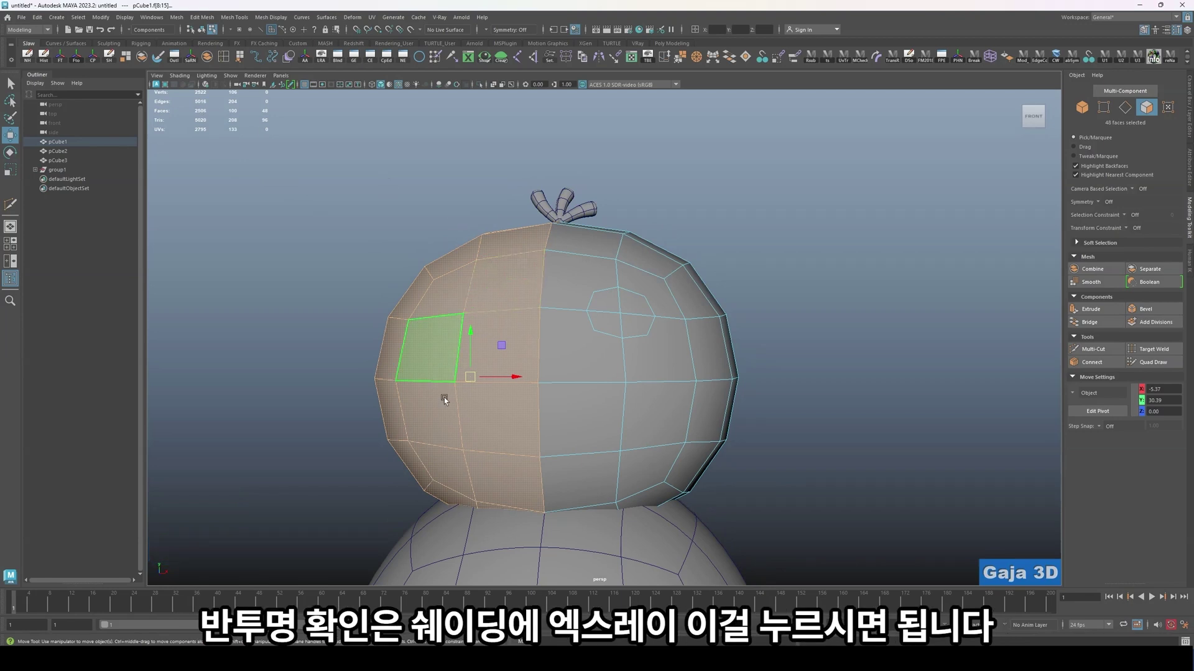
click(178, 76)
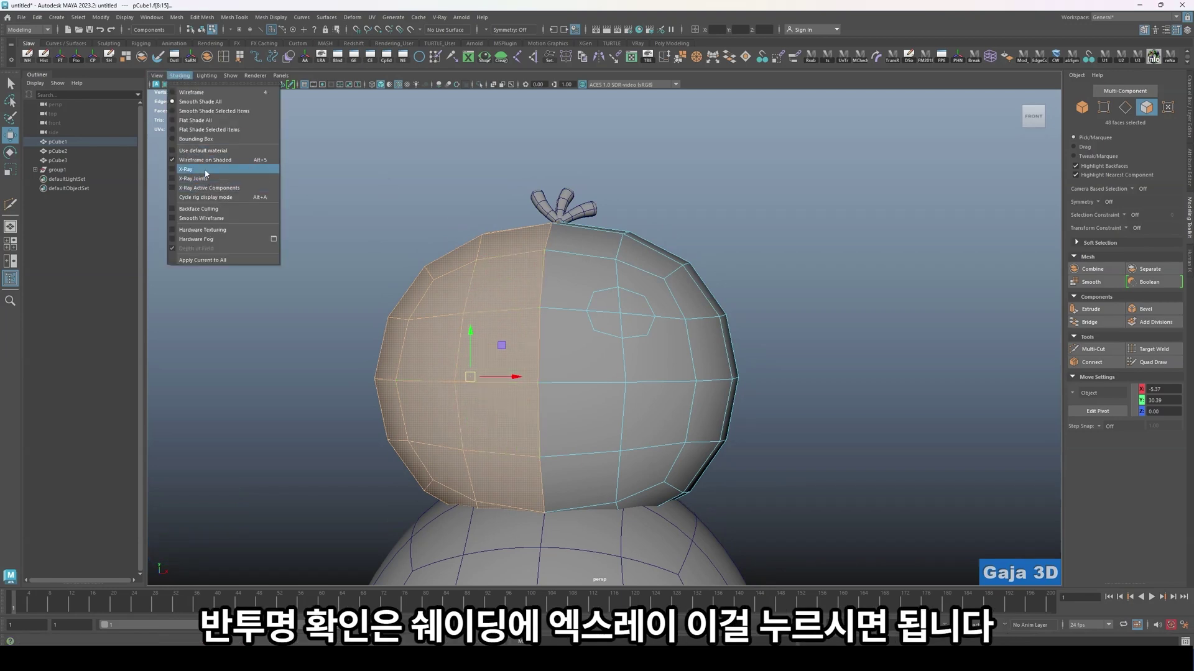
click(206, 172)
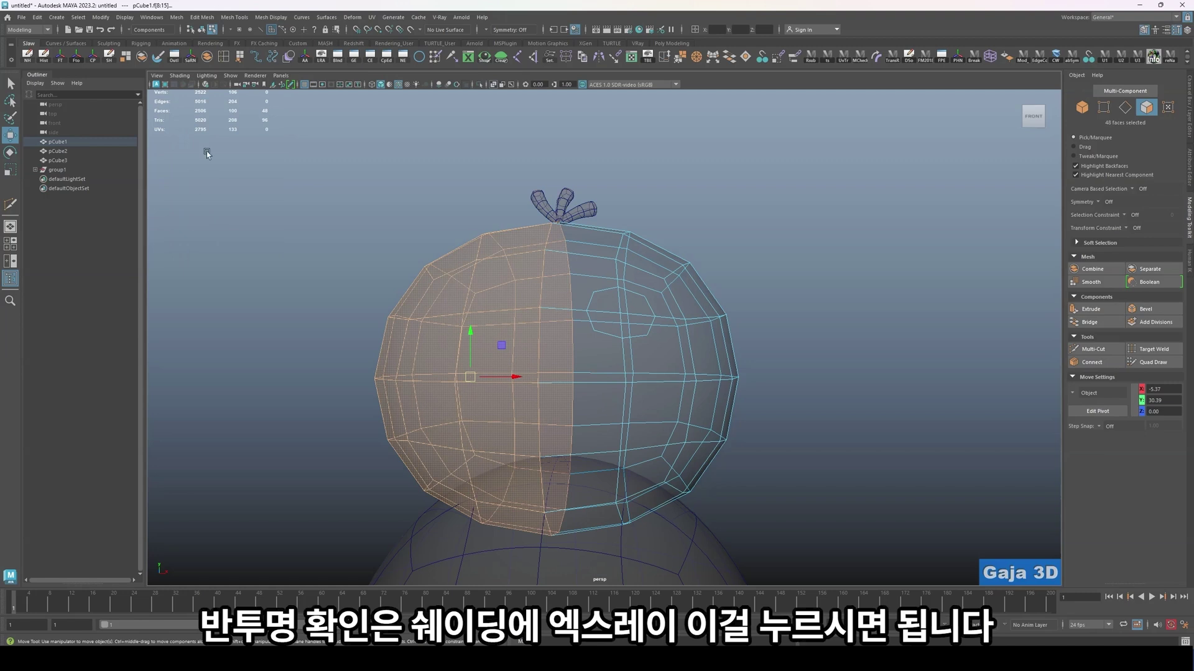
click(180, 76)
click(206, 172)
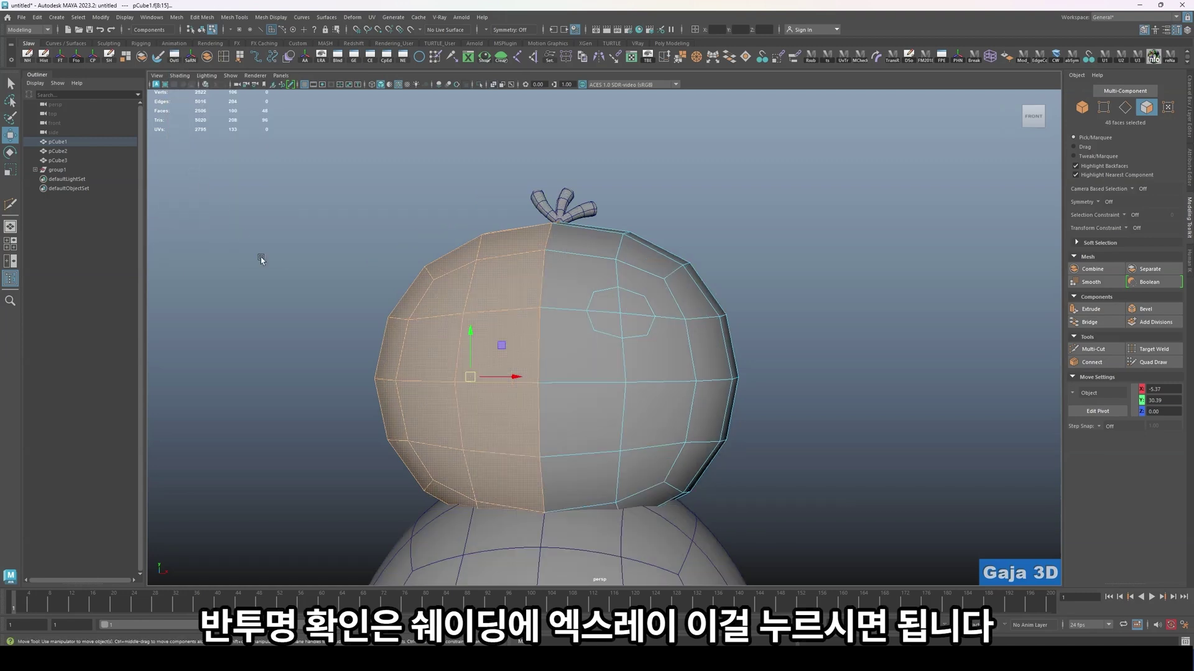
key(alt+2)
key(alt+2)
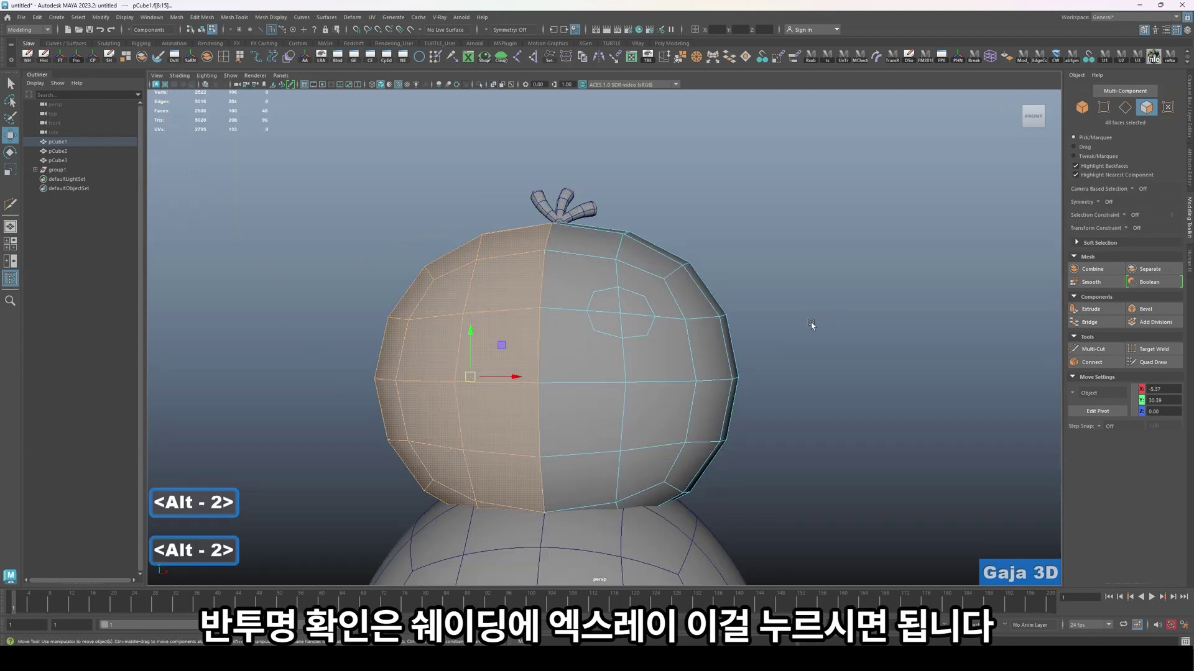
- Delete the selected half of the head and the four faces inside the eye outline on the remaining half
key(Delete)
click(610, 327)
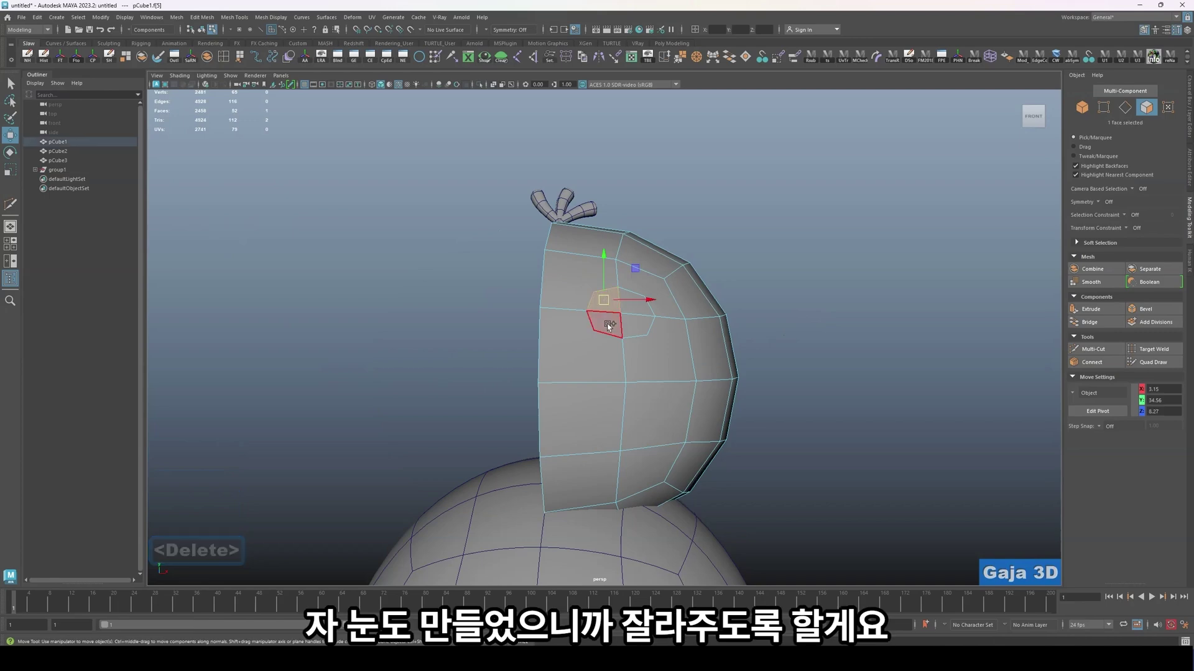
shift+click(628, 320)
key(q)
shift+click(634, 313)
shift+click(639, 310)
key(Delete)
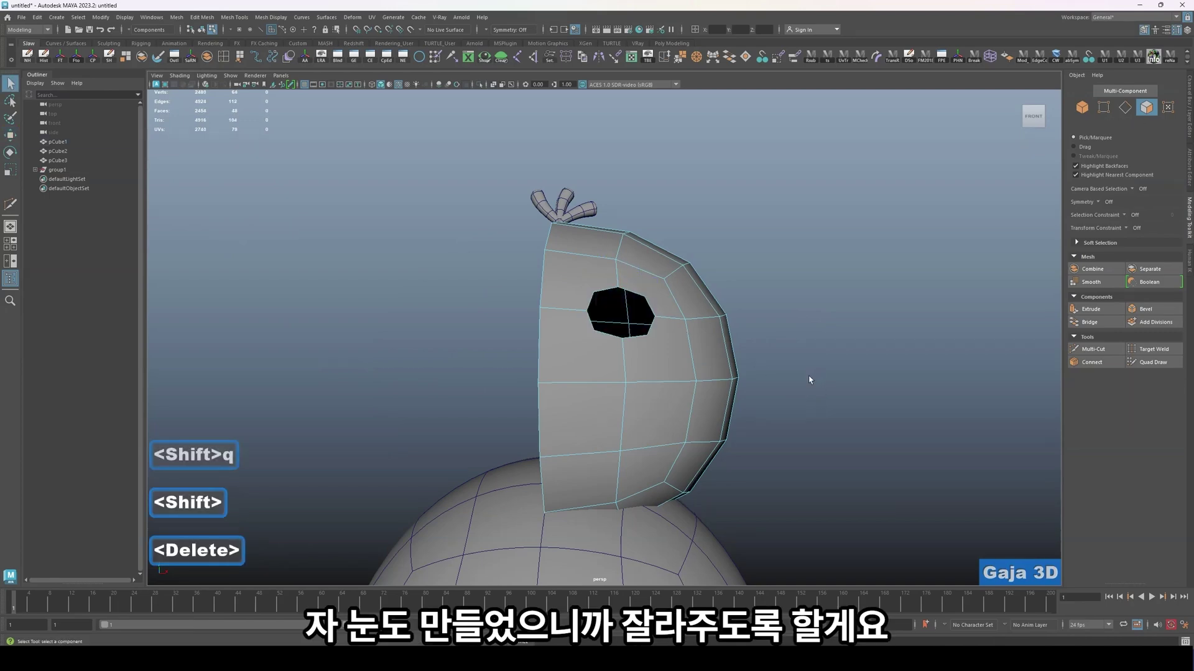
- Try an Insert Edge Loop cut between the head's open center border and the eye hole, and undo it
mouse_move(808, 346)
alt+mouse_down()
mouse_move(781, 367)
mouse_move(858, 378)
mouse_move(809, 346)
mouse_move(815, 357)
alt+mouse_up()
key(alt+q)
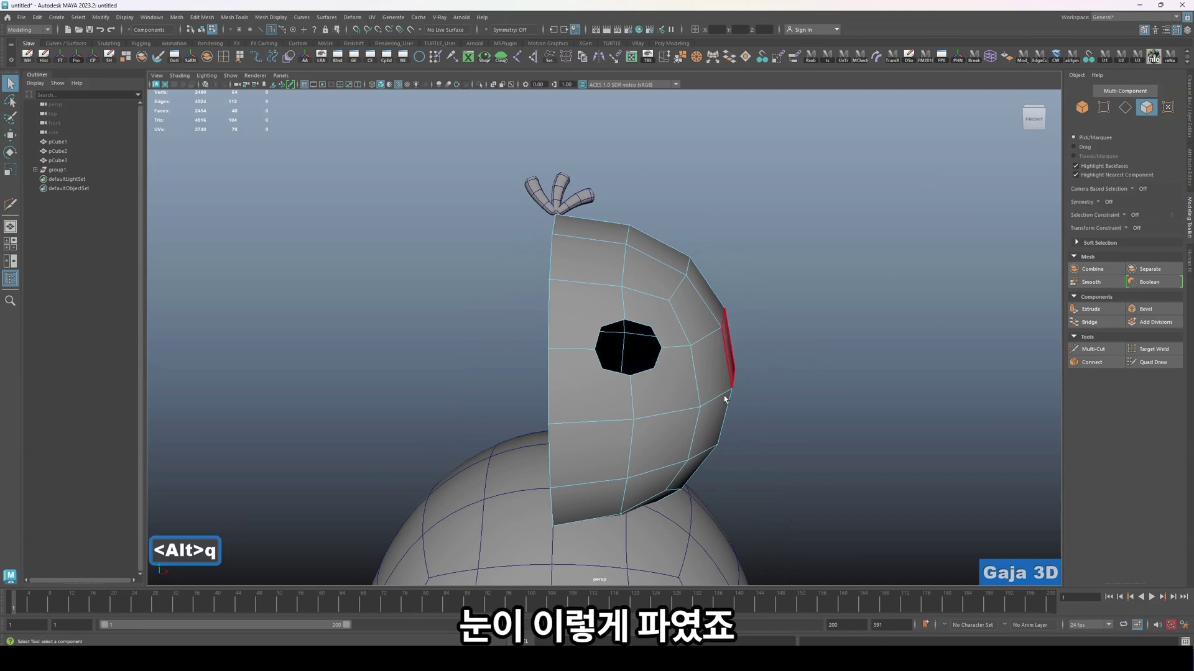
scroll(682, 399, up, 5)
key(w)
scroll(687, 401, down, 4)
alt+drag(687, 400, 723, 393)
key(ctrl+2)
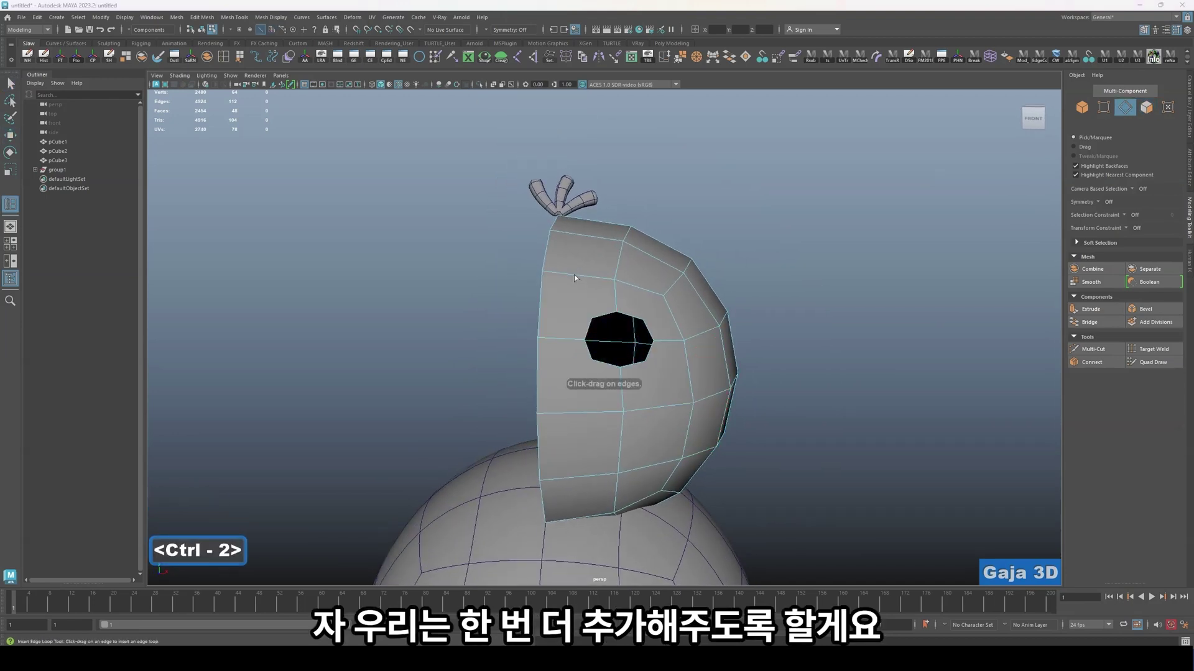
click(572, 277)
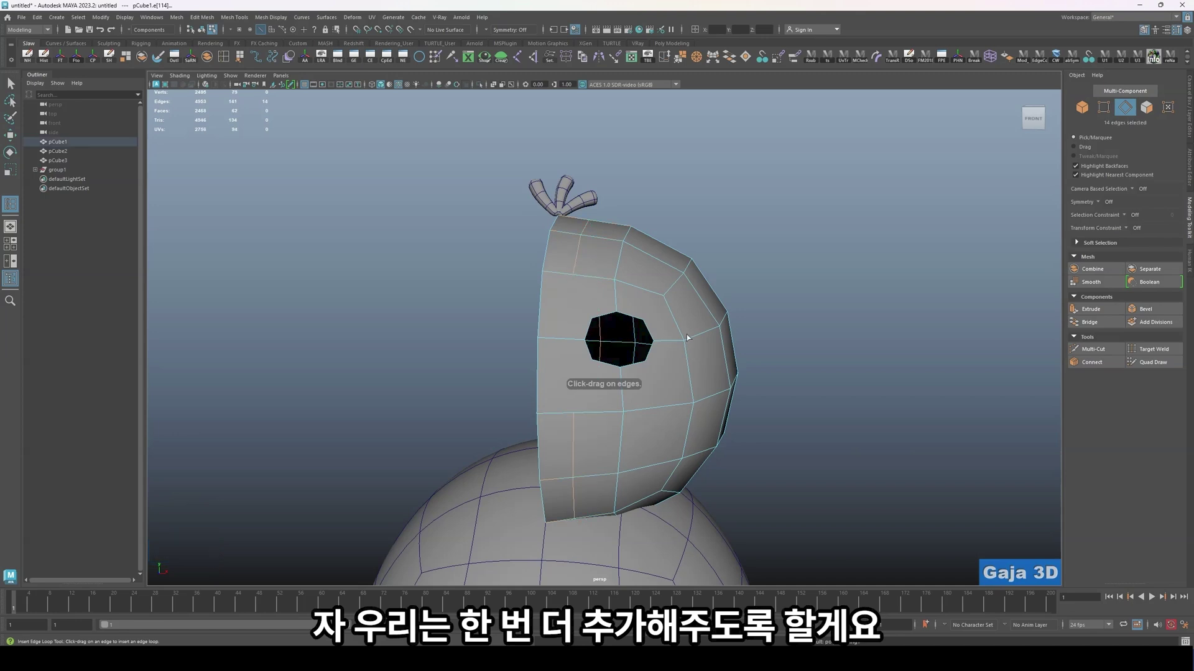
key(ctrl+z)
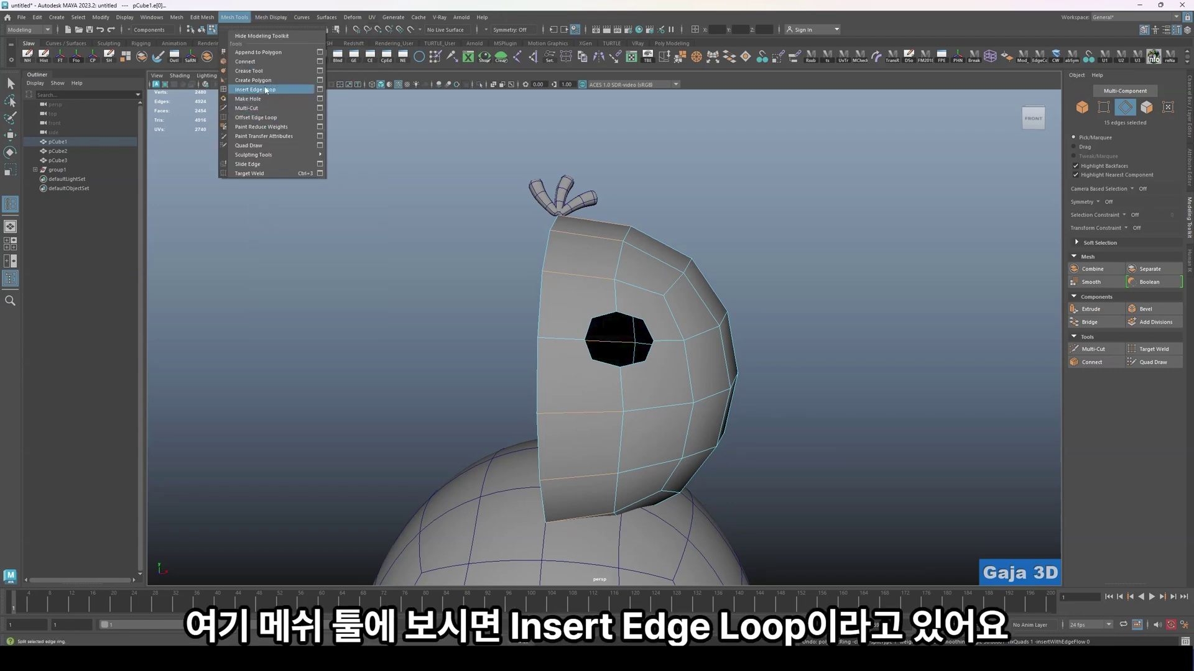
- Set Insert Edge Loop to multiple edge loops with 3 loops, try it beside the eye hole and undo the cut
click(322, 91)
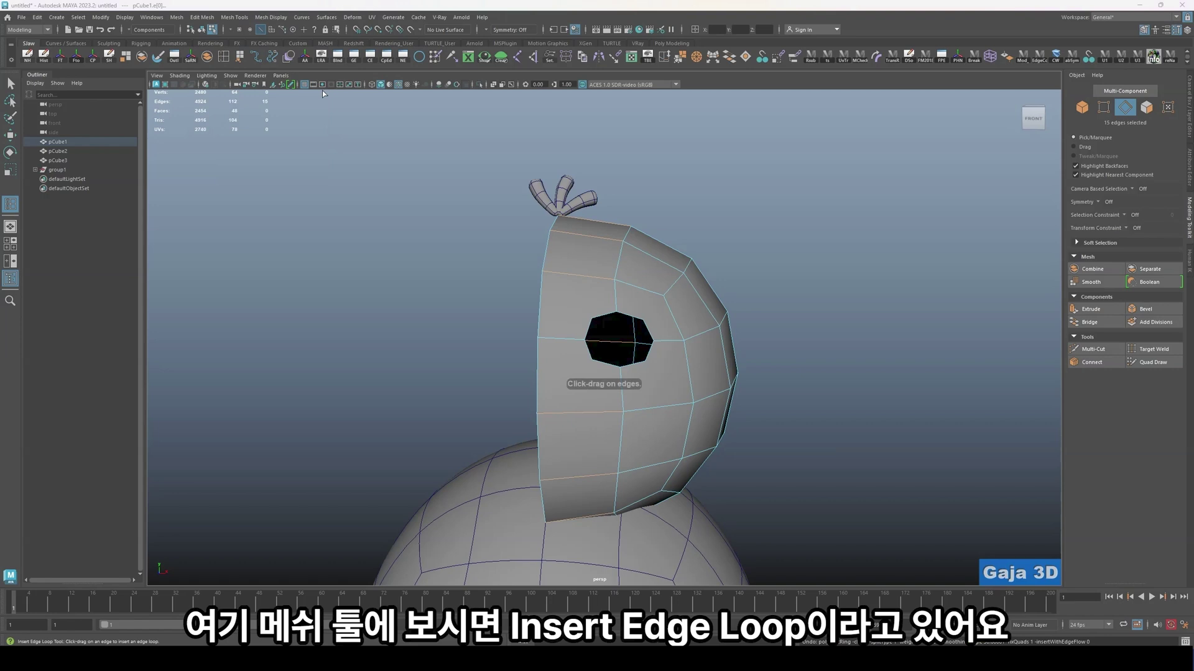
drag(277, 193, 217, 178)
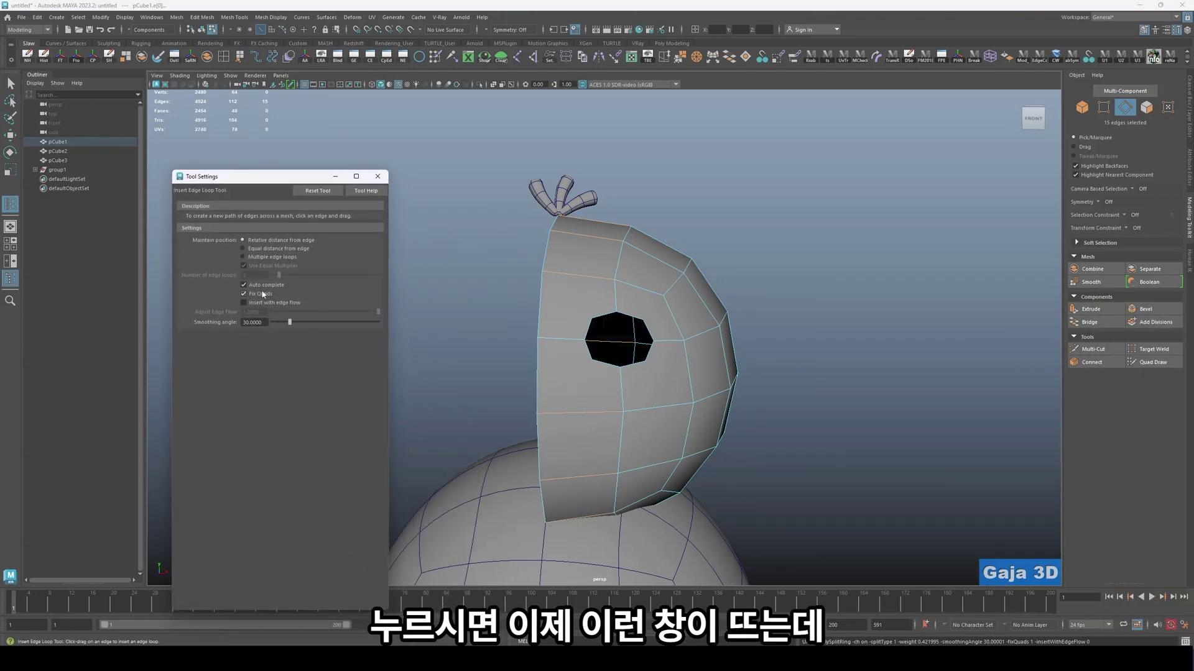
click(267, 257)
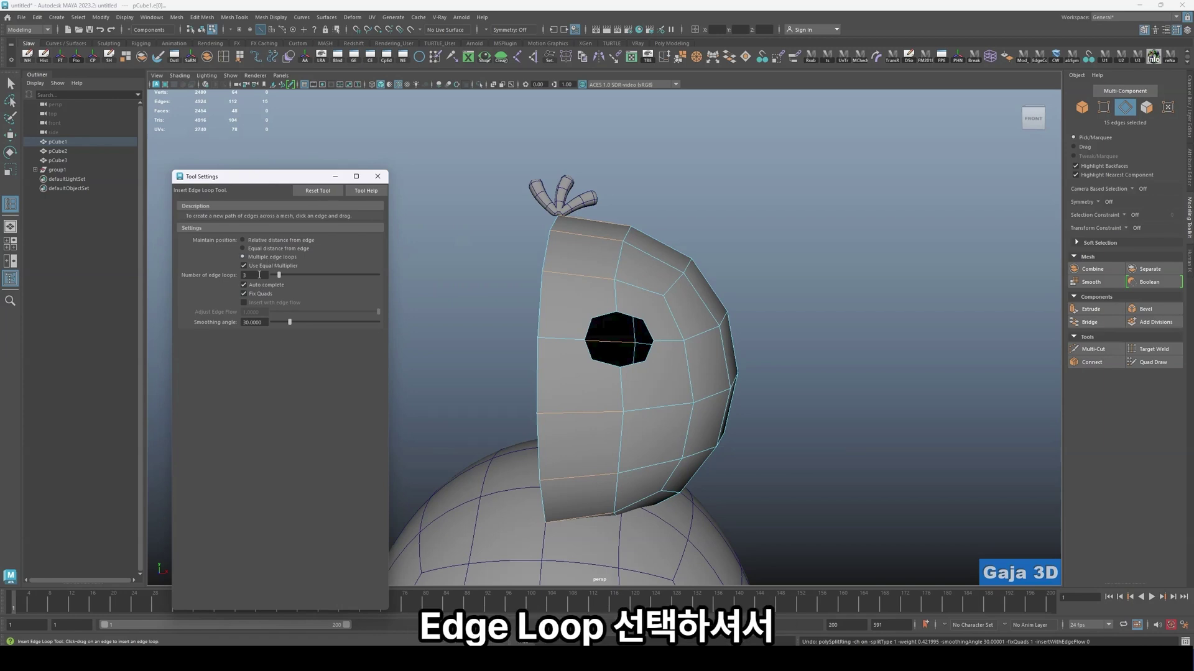
click(590, 282)
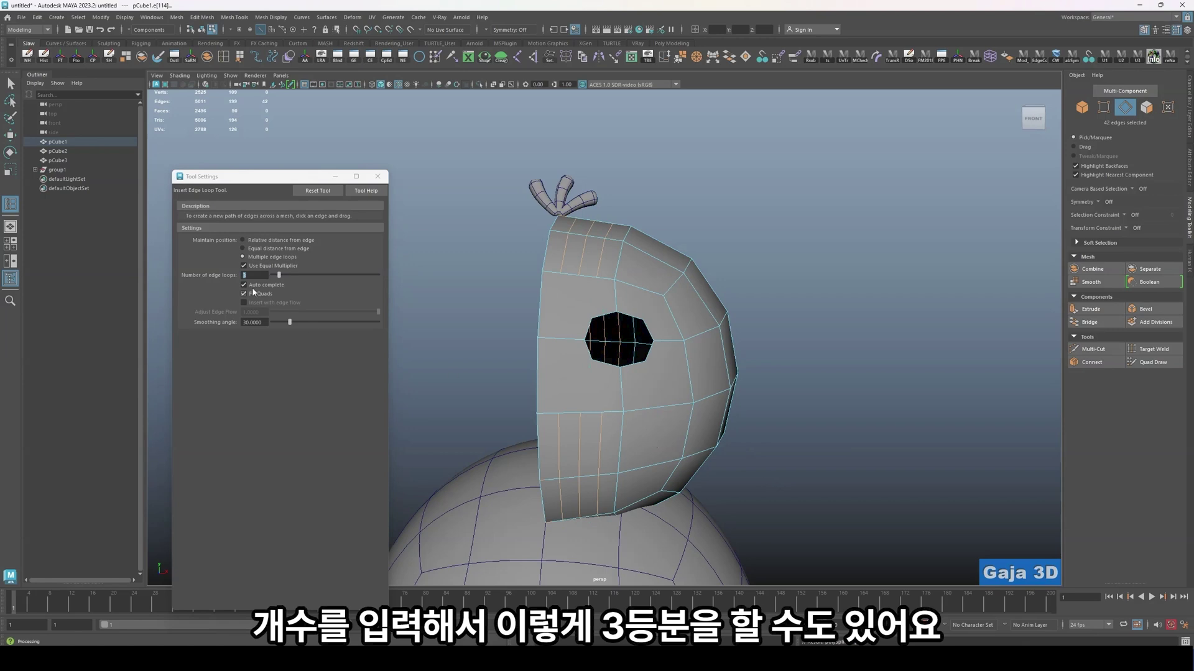
key(ctrl+z)
- Set Insert Edge Loop back to relative distance from edge, try a single loop, undo it and close the tool settings
click(243, 241)
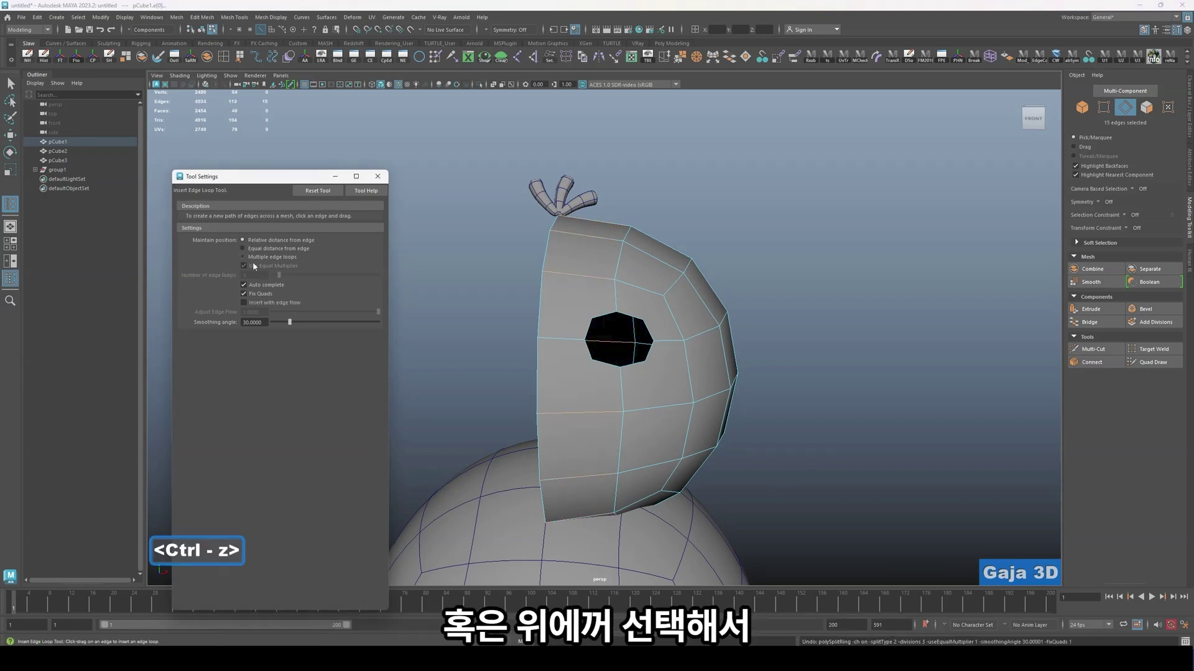
click(572, 288)
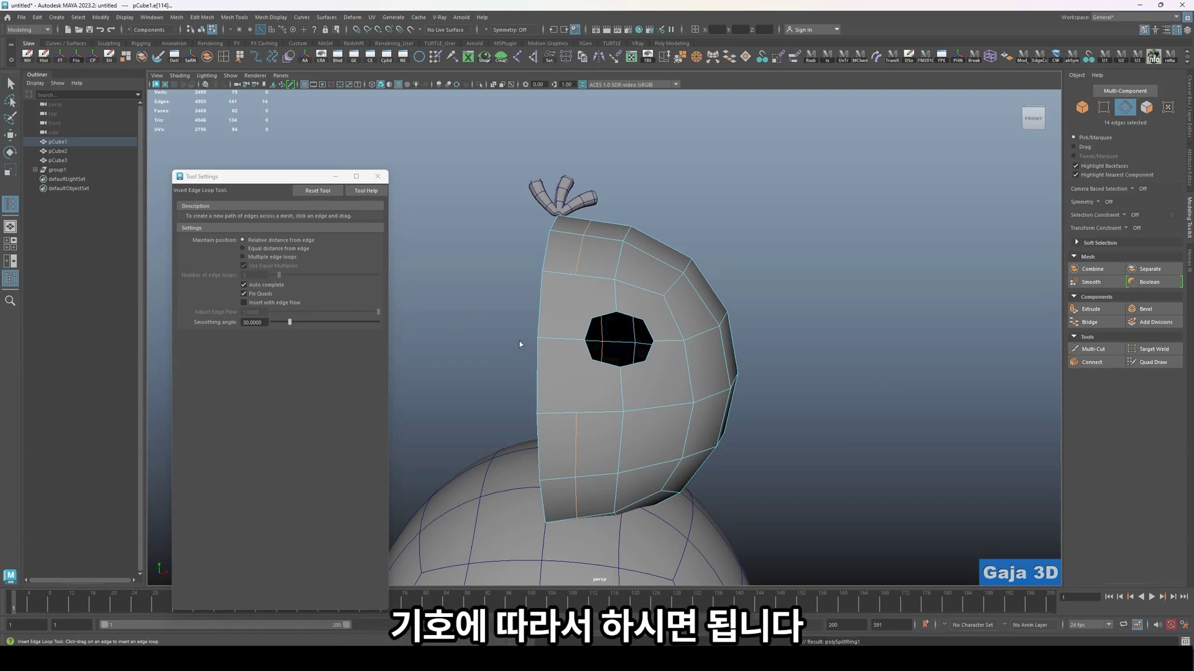
key(ctrl+z)
click(378, 177)
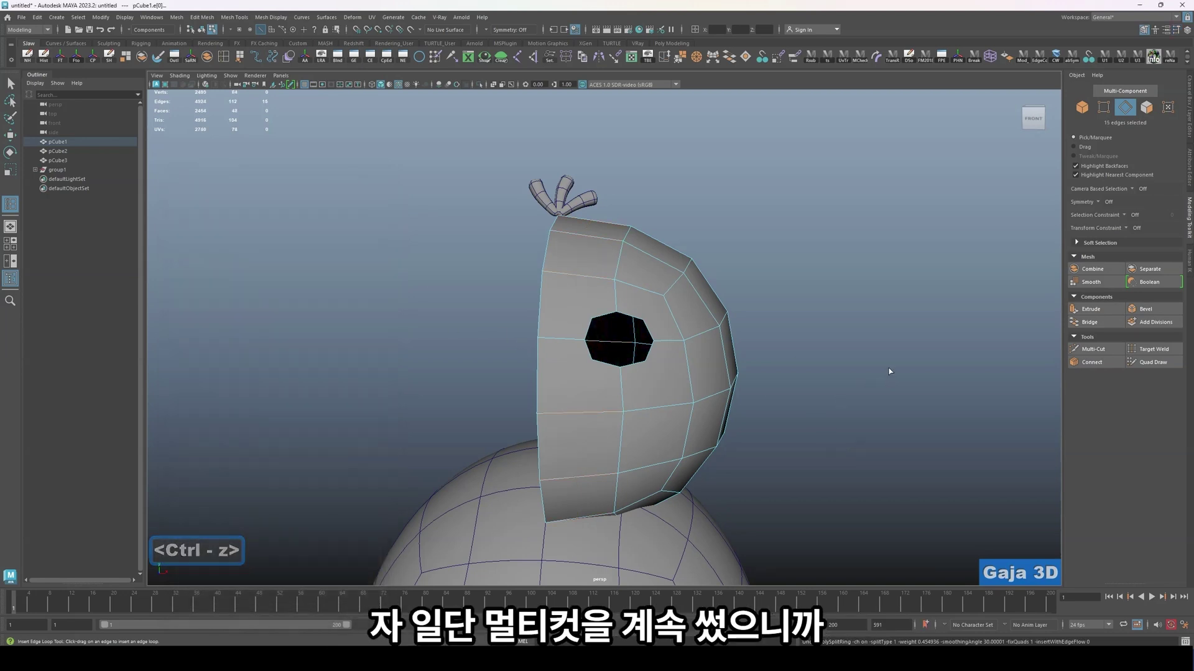
- Activate the Multi-Cut tool with Edge Flow enabled
click(1104, 351)
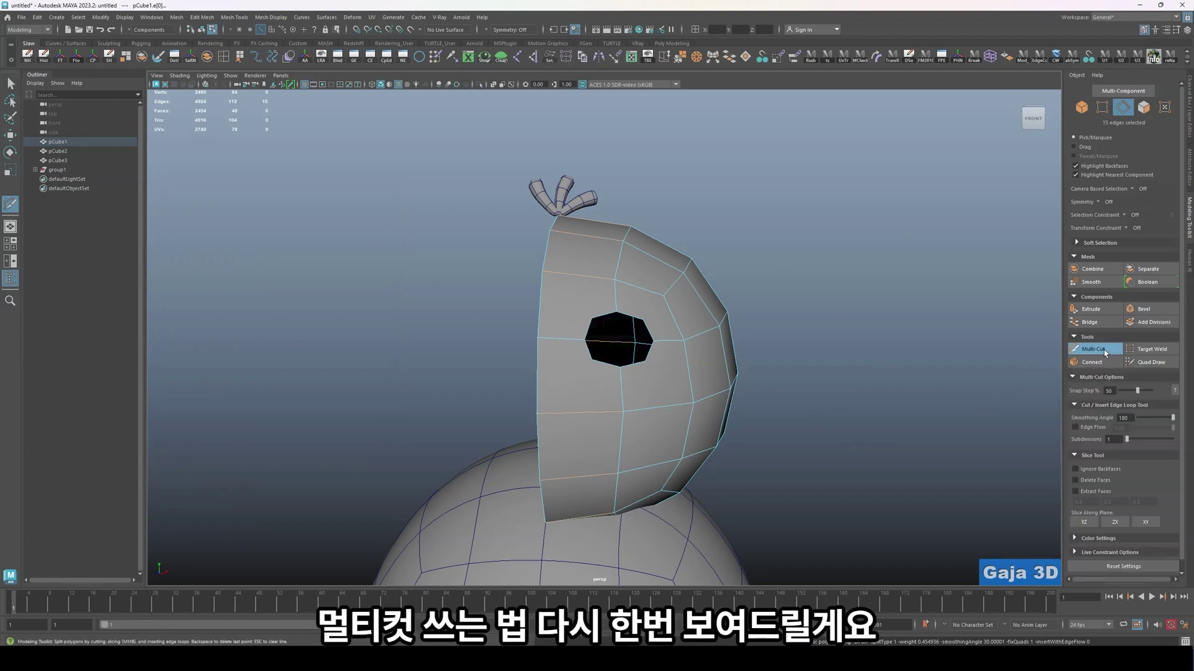
click(1094, 433)
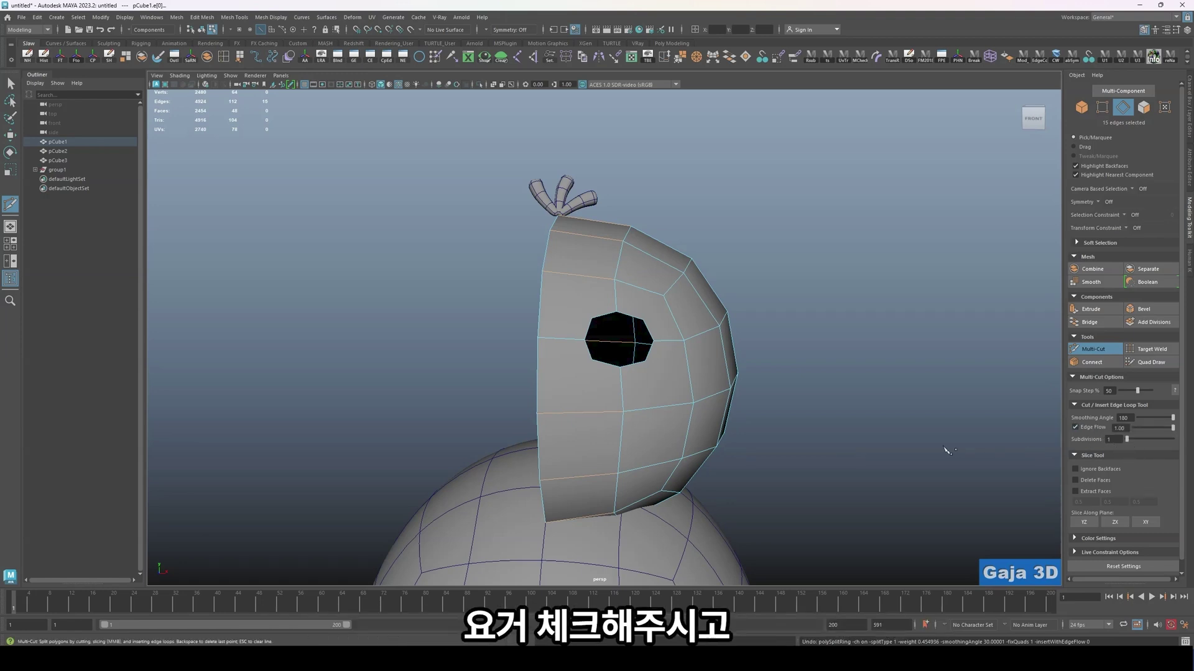
- Insert a Multi-Cut edge loop with Edge Flow 1.00 beside the head's center border and inspect its curvature near the hair
ctrl+click(580, 259)
alt+drag(871, 288, 732, 283)
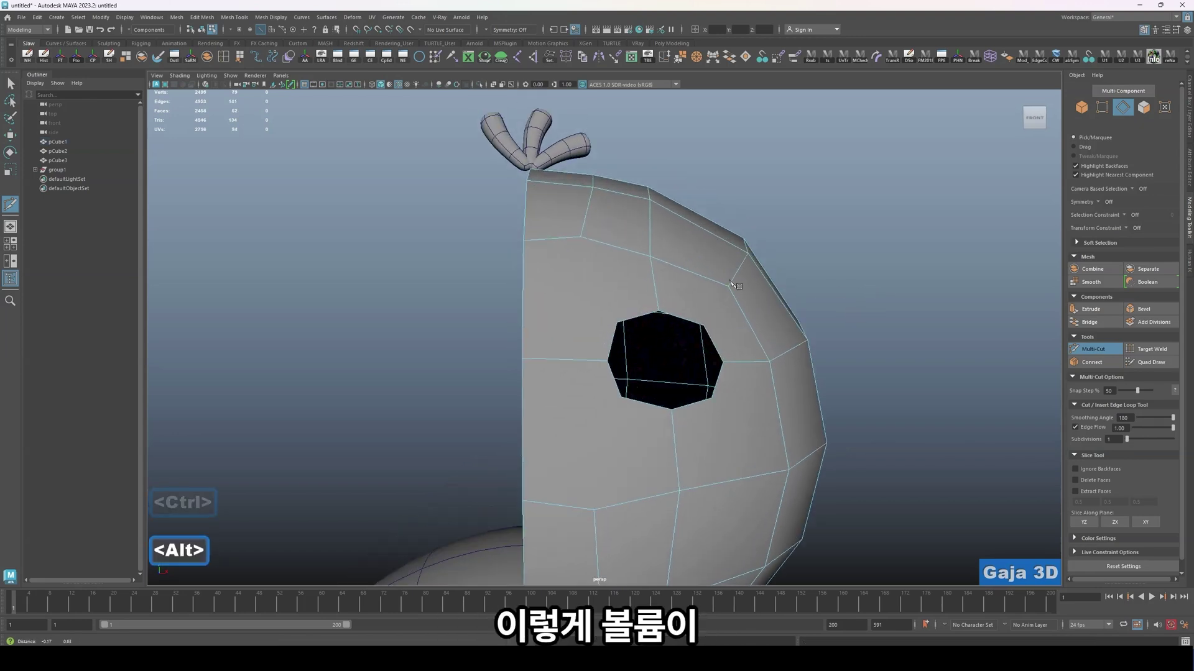
alt+middle_drag(733, 283, 728, 423)
alt+right_drag(729, 423, 692, 367)
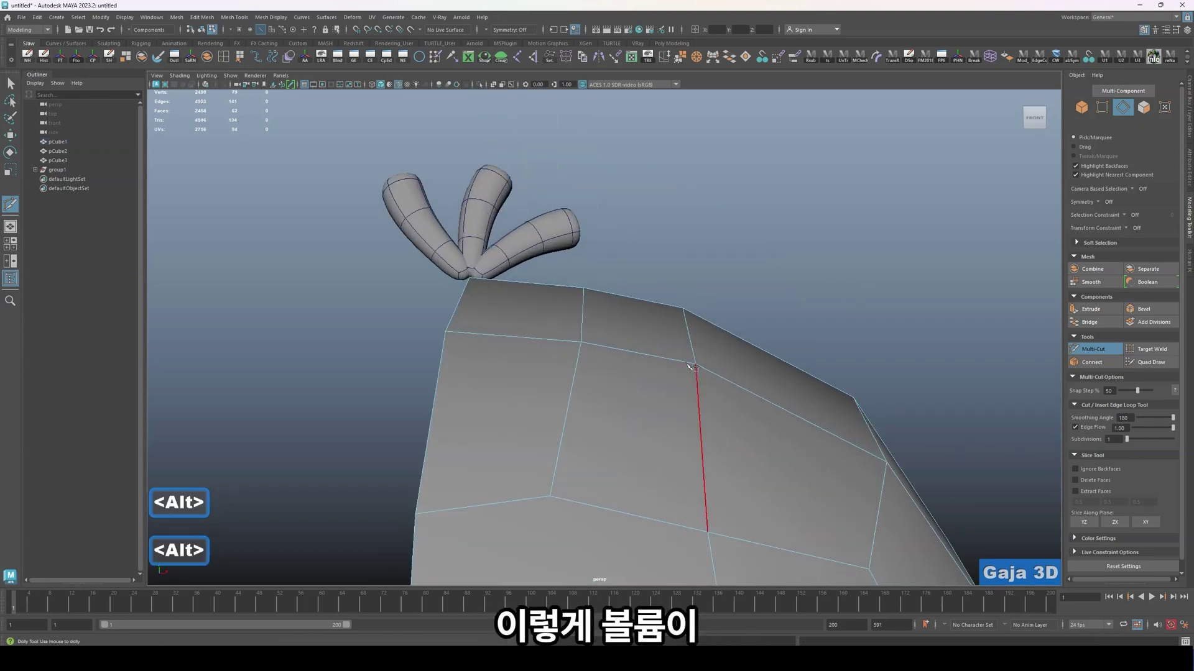
click(584, 288)
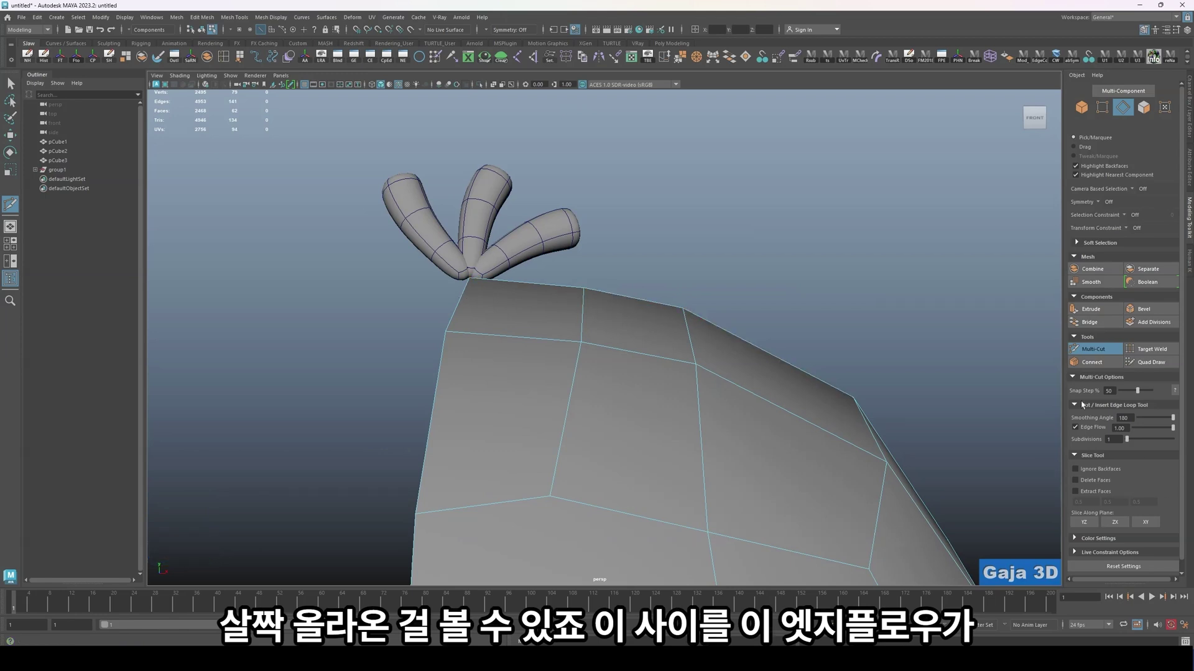
- Turn off Edge Flow, undo the last edge loop, try the same loop without Edge Flow and undo it too
click(1099, 429)
alt+drag(554, 354, 567, 341)
key(ctrl+z)
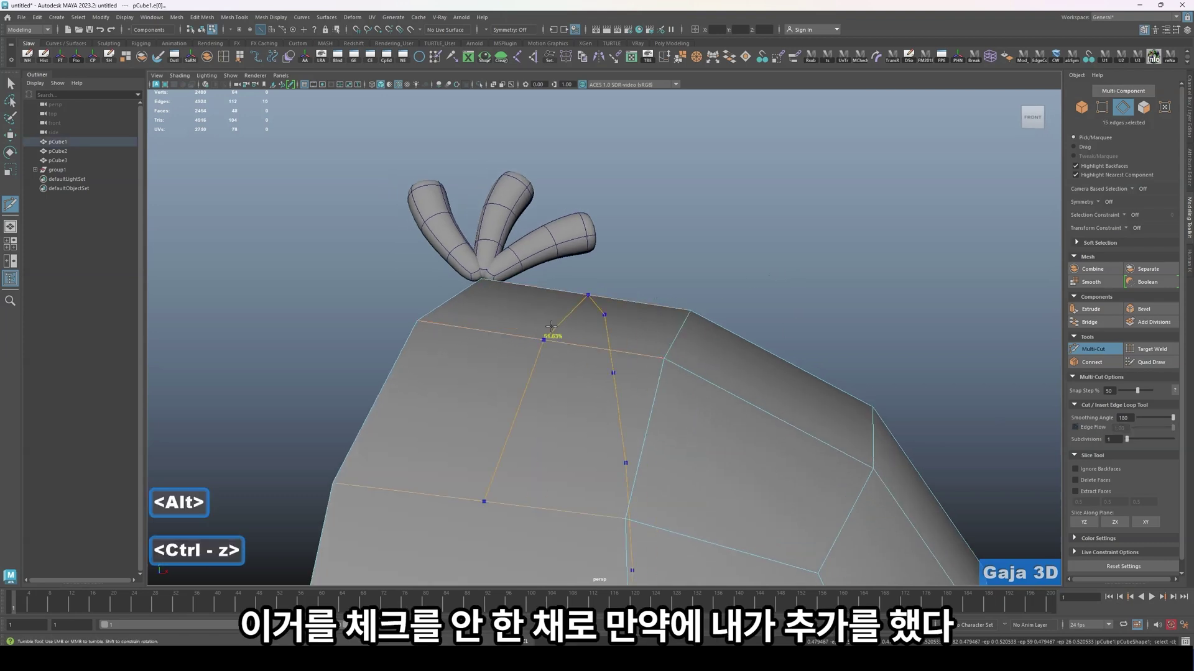
ctrl+click(549, 334)
alt+drag(731, 264, 763, 256)
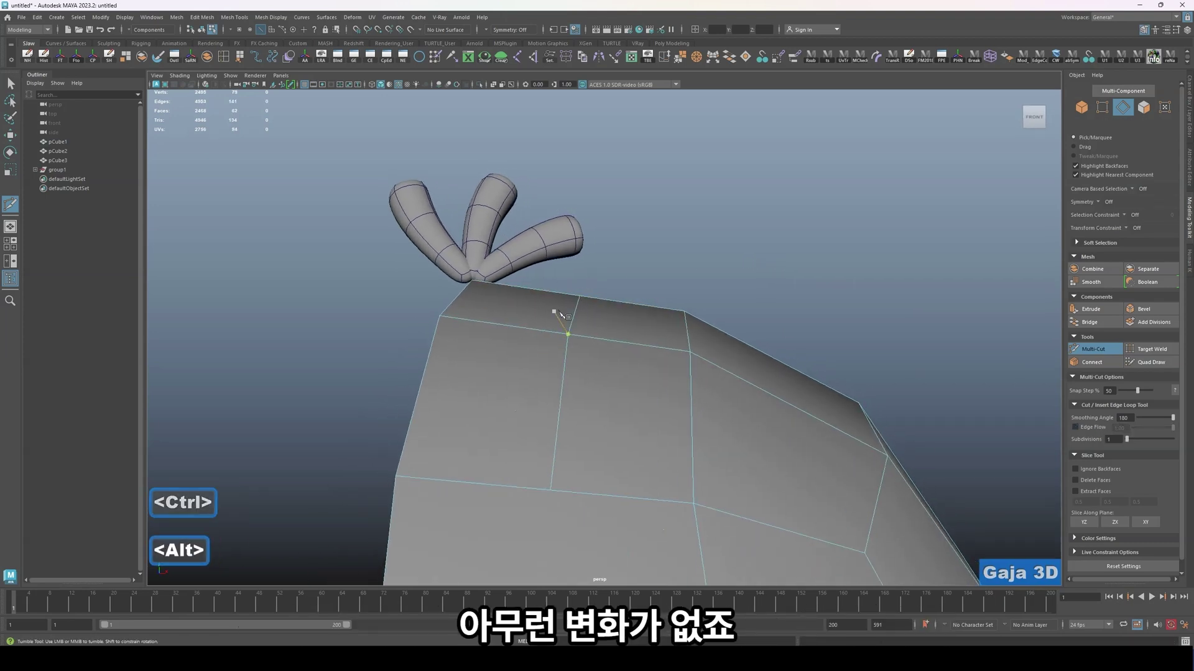
key(ctrl+z)
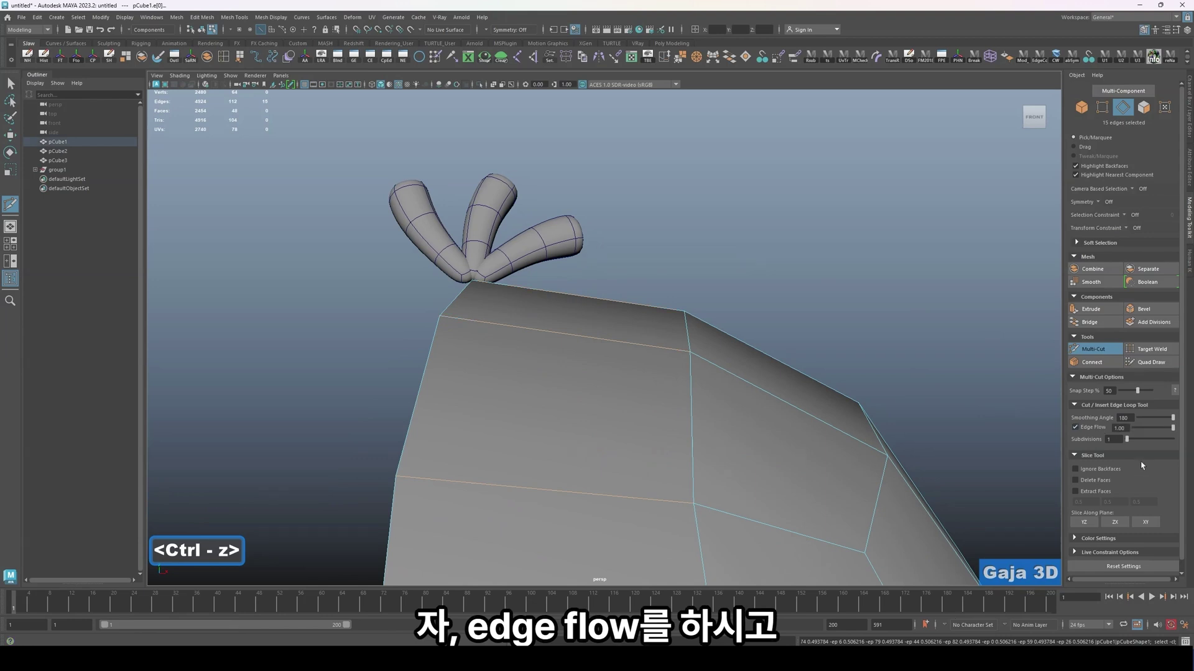
- Set the Multi-Cut Edge Flow value to 2 with Edge Flow enabled
double_click(1119, 428)
text(2)
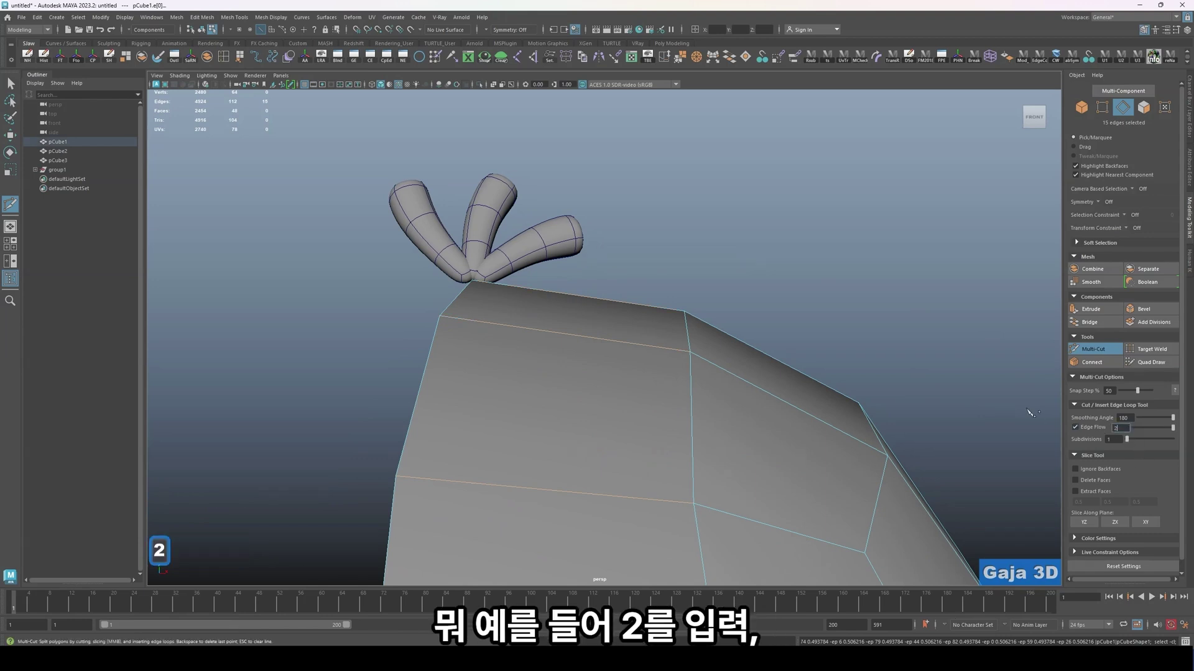
key(Return)
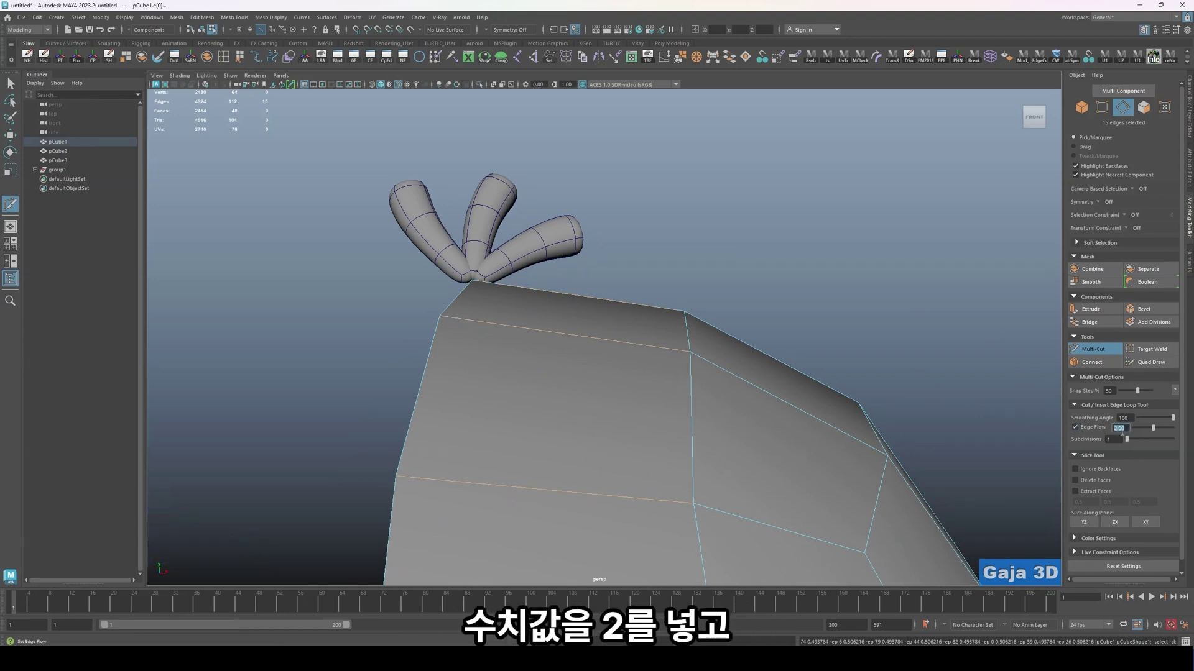
- Try an edge loop with the doubled Edge Flow beside the center border, inspect the head's shape and undo it
ctrl+click(568, 334)
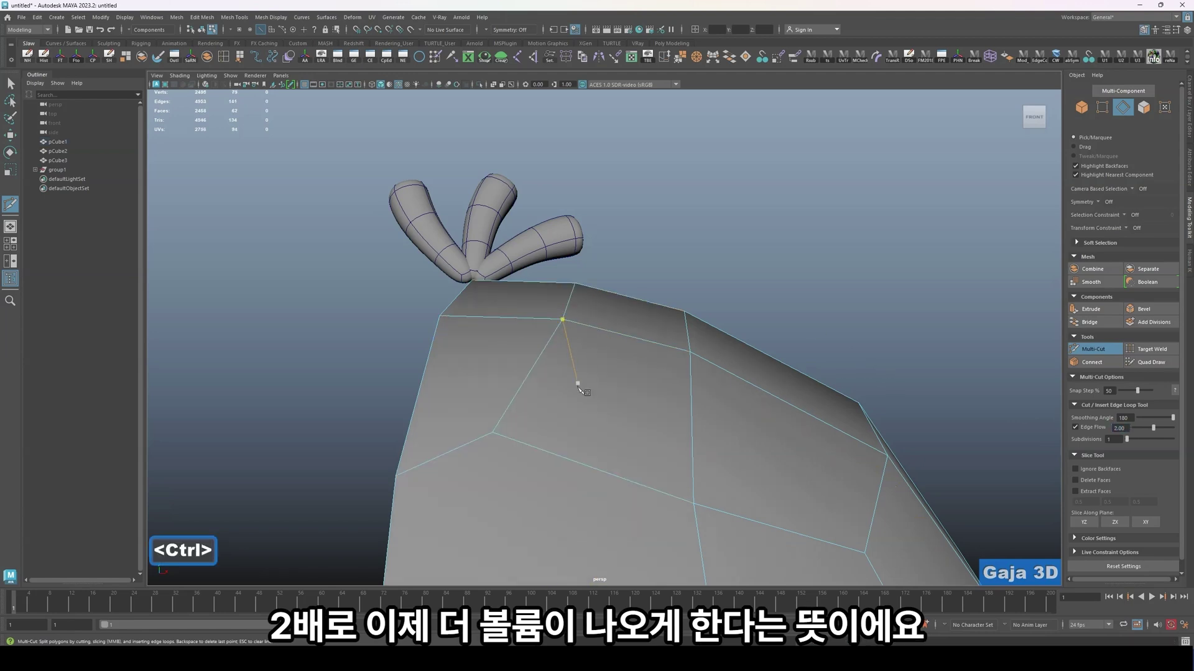
scroll(656, 428, down, 5)
alt+drag(802, 432, 740, 445)
scroll(733, 455, down, 4)
key(ctrl+z)
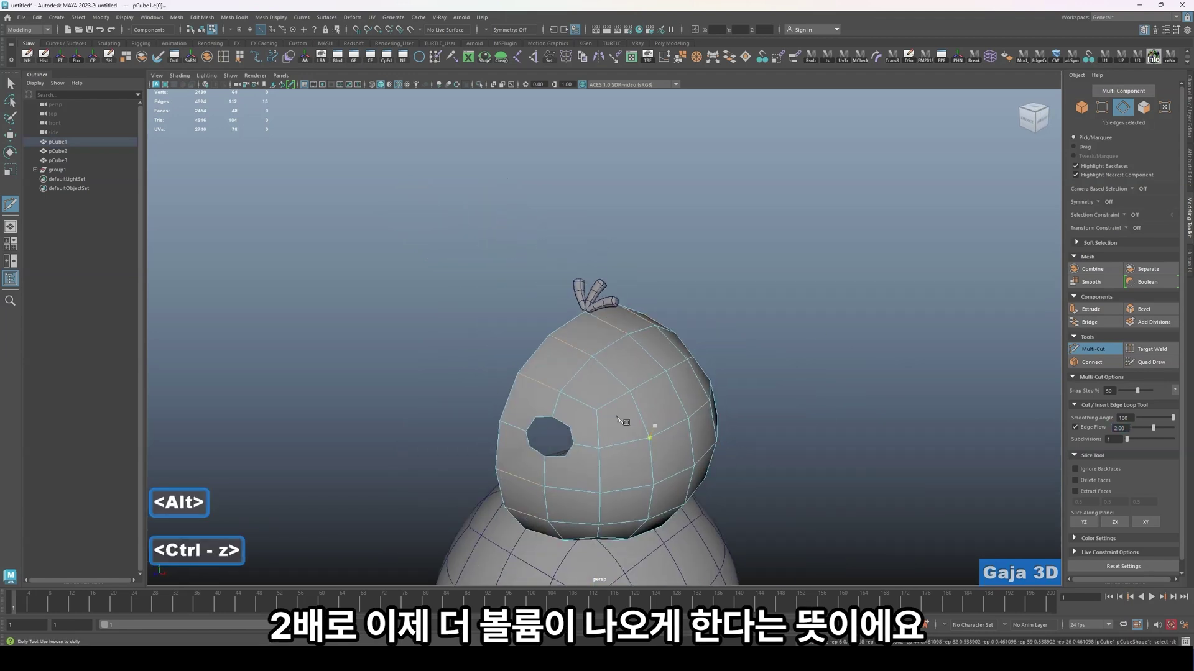
- Insert a Multi-Cut edge loop with Edge Flow around the half head, between its center border and the eye hole
ctrl+click(542, 381)
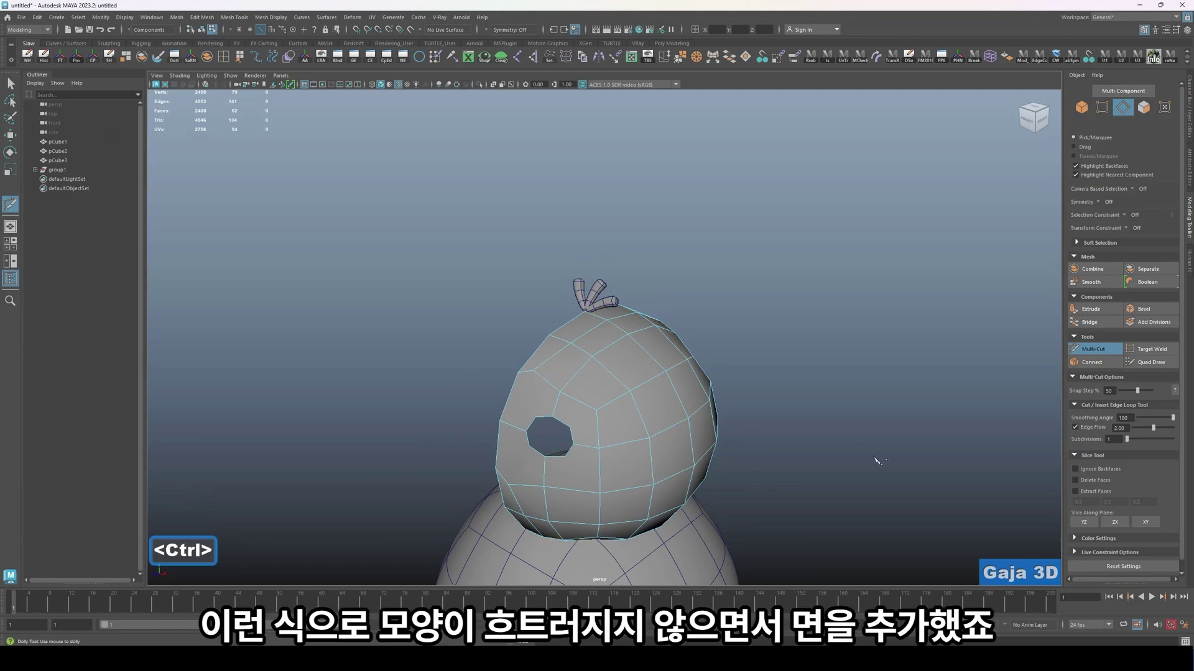
alt+drag(877, 460, 830, 442)
scroll(889, 452, up, 4)
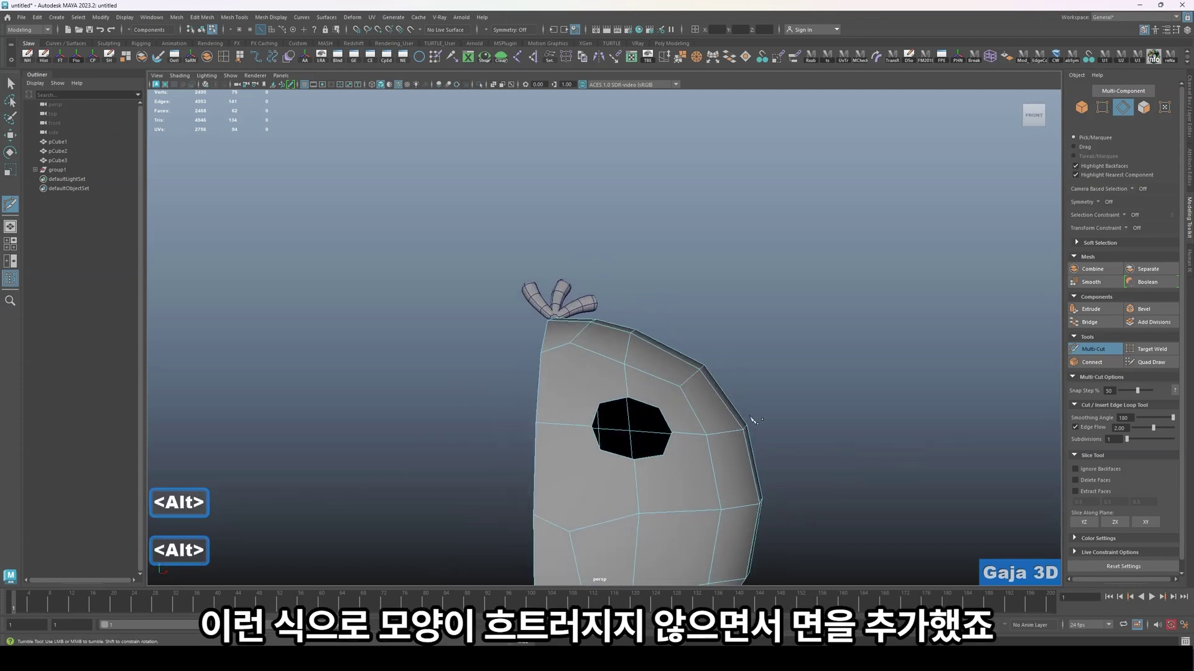
alt+drag(753, 421, 749, 485)
alt+right_drag(748, 484, 706, 460)
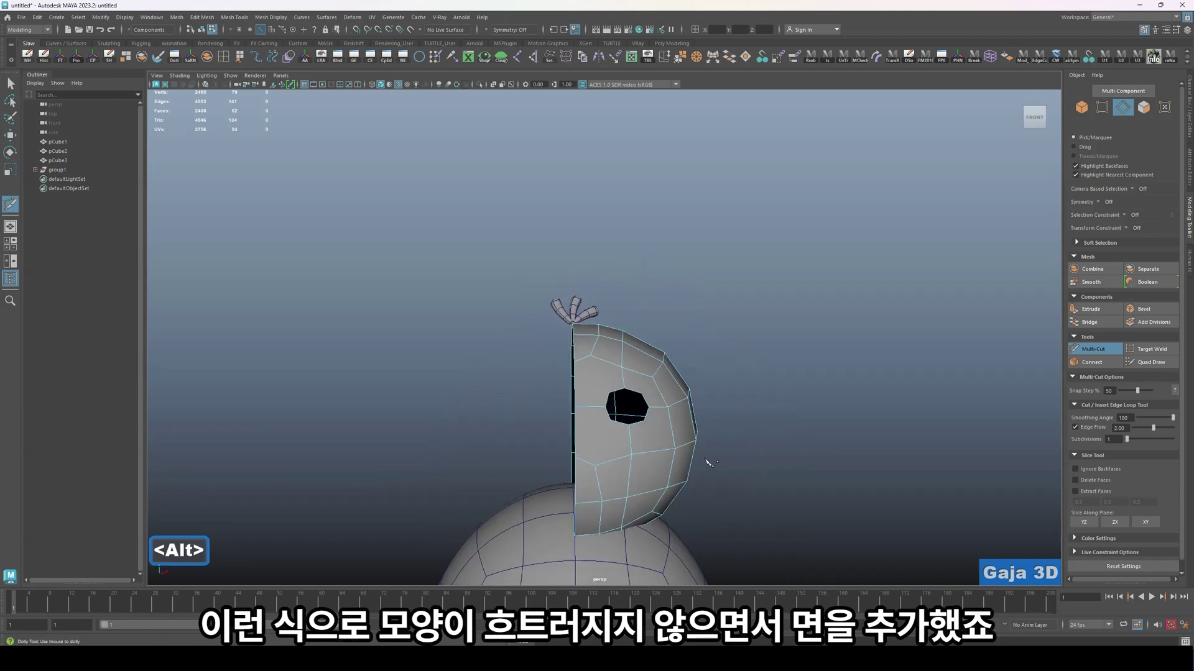
- Undo the last edge loop and reinsert it between the center border and the eye hole with Edge Flow set to 1
alt+drag(706, 461, 634, 492)
alt+right_drag(634, 491, 662, 501)
alt+drag(663, 501, 632, 346)
key(ctrl+z)
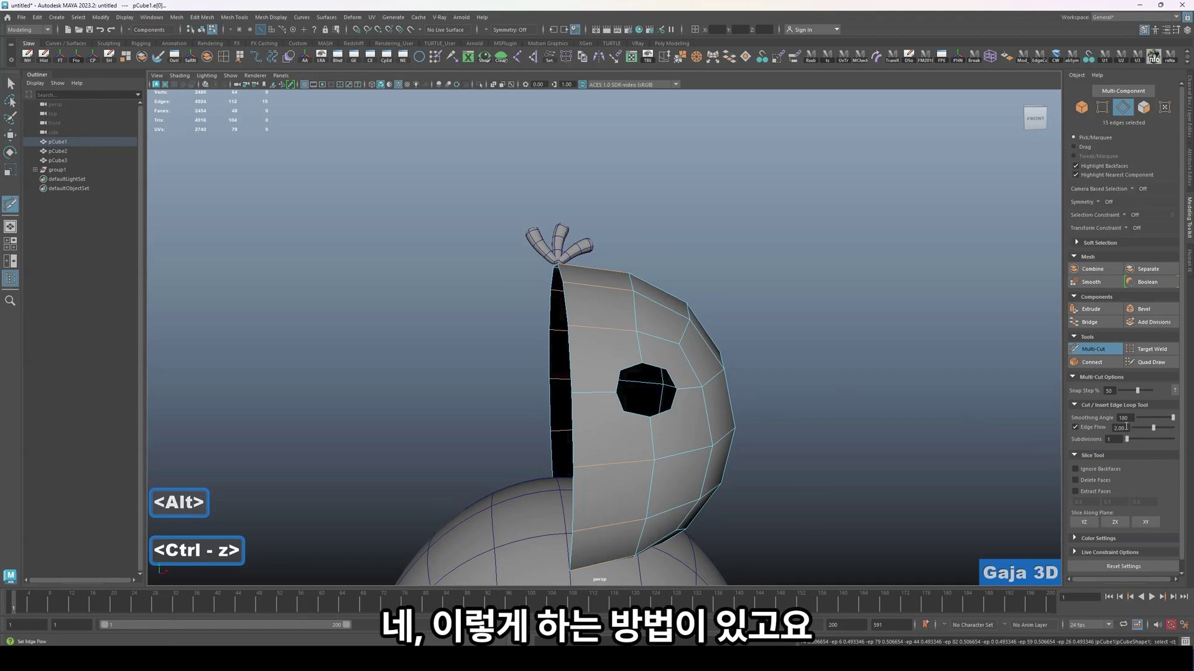
drag(1126, 428, 1012, 427)
text(1)
key(Return)
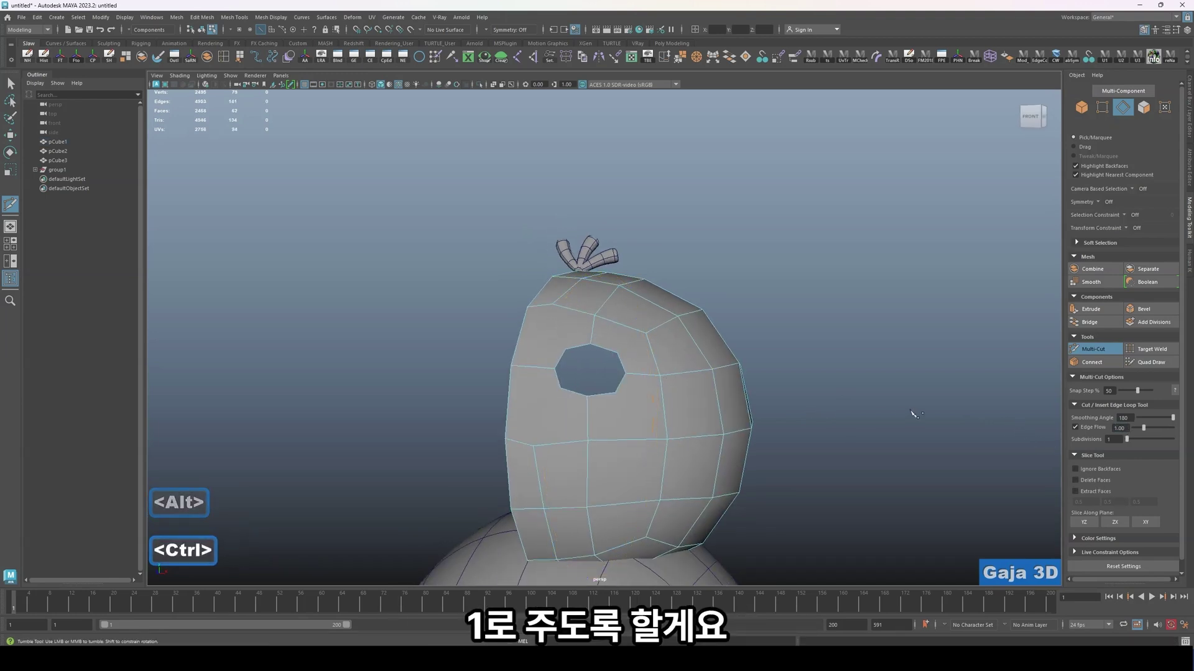
alt+drag(914, 413, 852, 434)
key(alt+w)
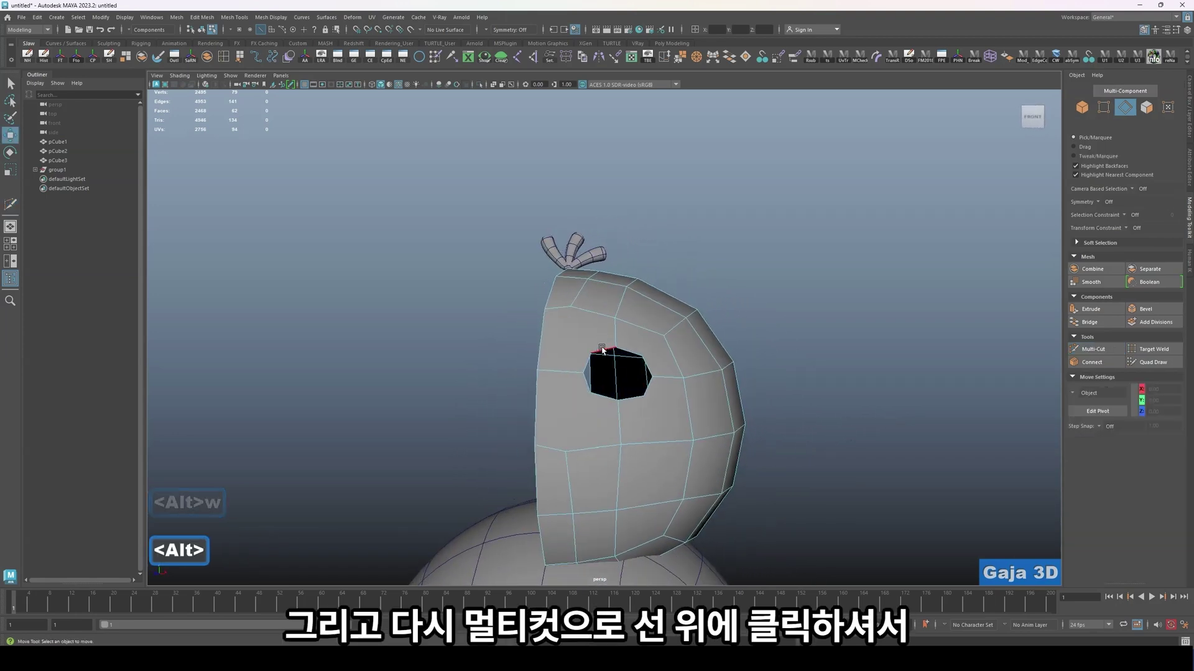
- Connect the two open ends of the new loop with a Multi-Cut line crossing the edge between center border and eye hole
key(ctrl+shift+x)
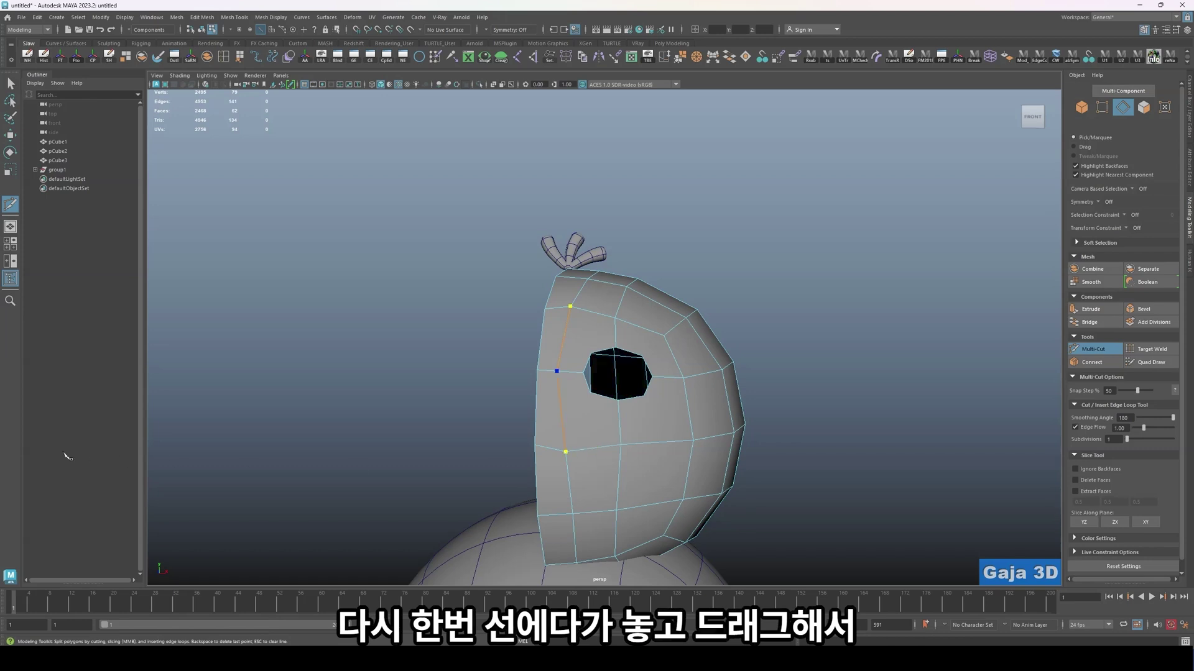
drag(566, 452, 595, 450)
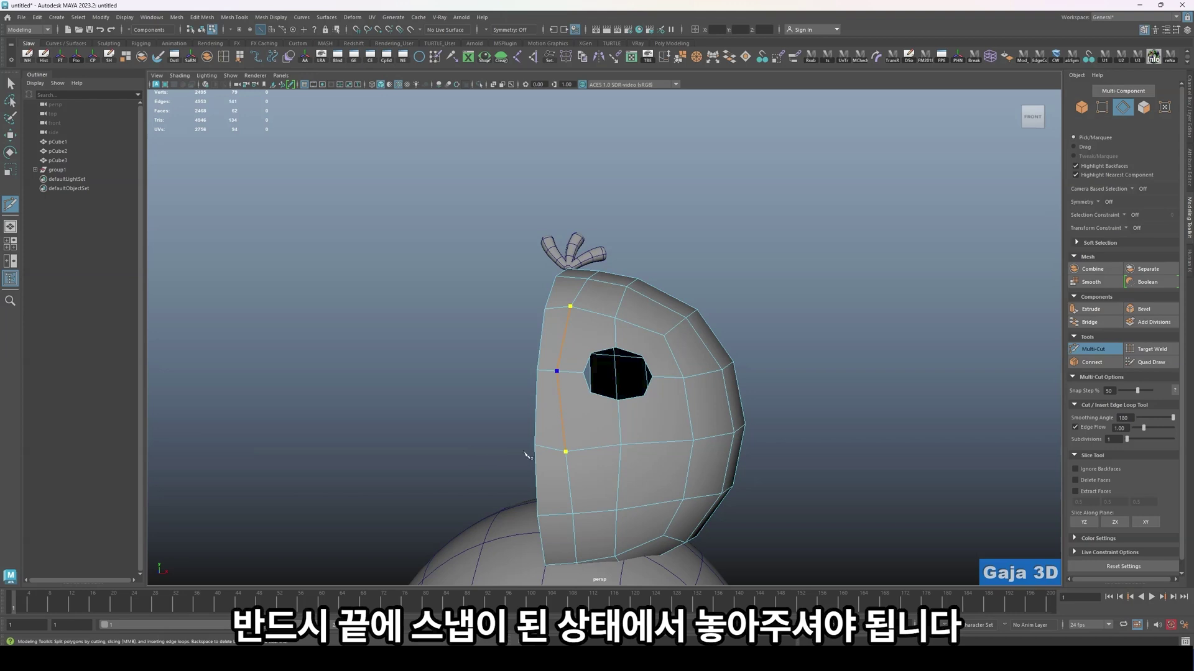
drag(584, 455, 571, 460)
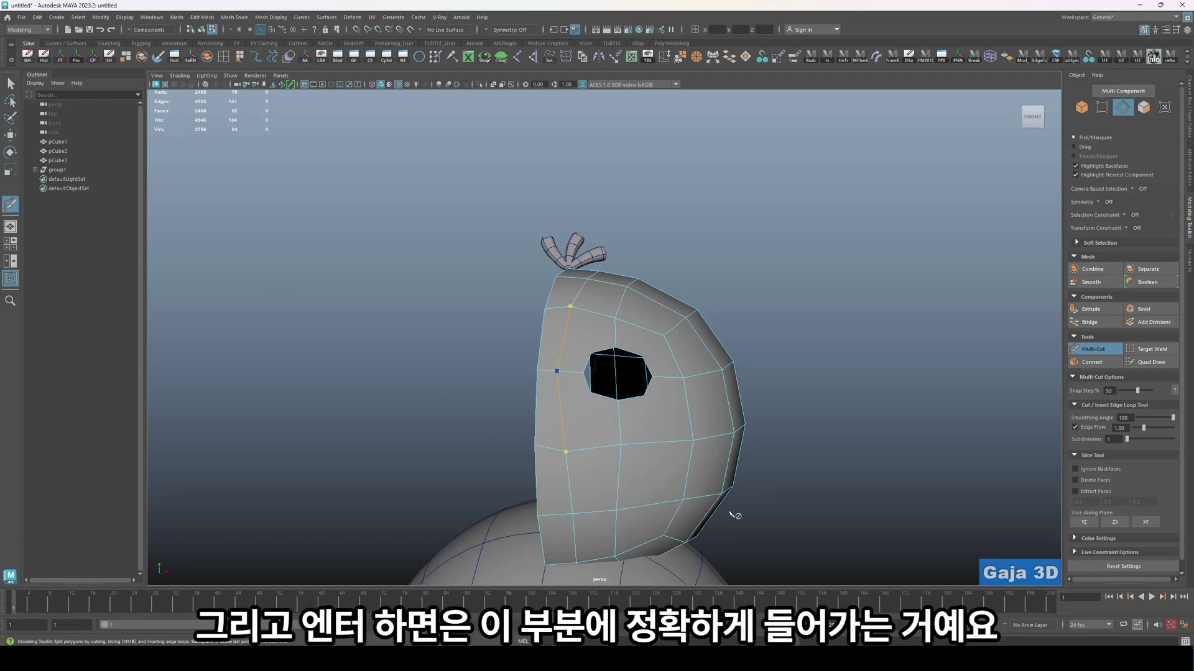
key(Return)
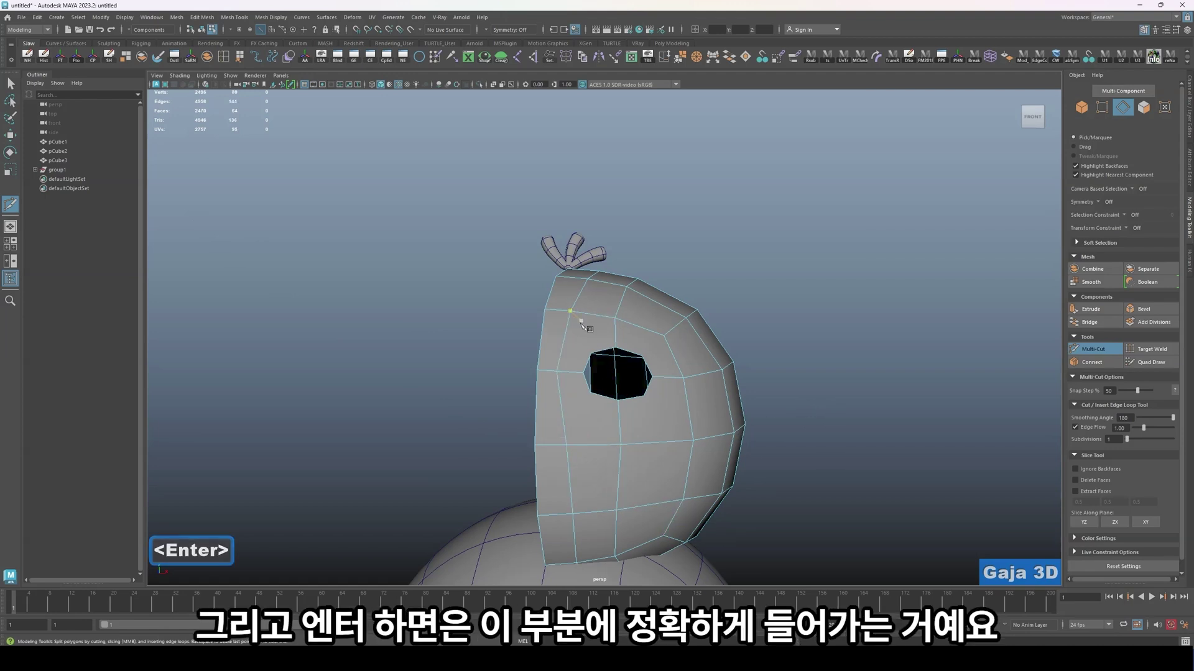
- Turn off Multi-Cut Edge Flow and check the vertex joining the new cut to the loop below the eye hole
click(1075, 427)
alt+drag(715, 432, 547, 452)
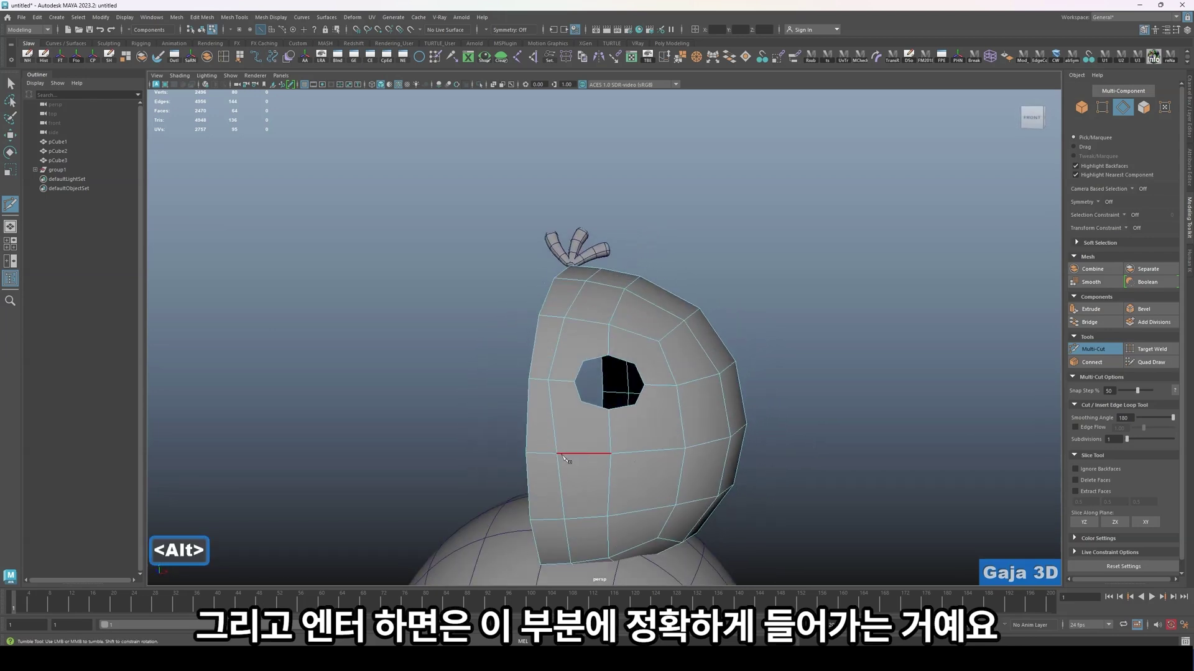
key(q)
key(w)
right_drag(570, 382, 511, 383)
click(557, 454)
scroll(656, 516, up, 3)
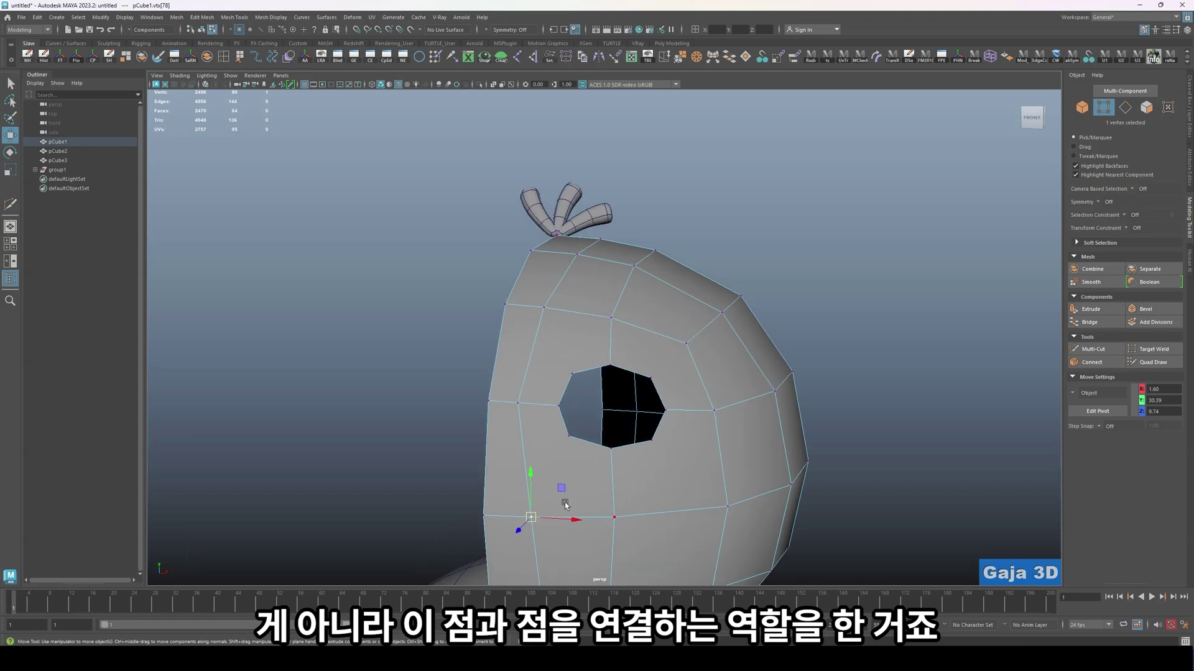
alt+drag(565, 505, 550, 485)
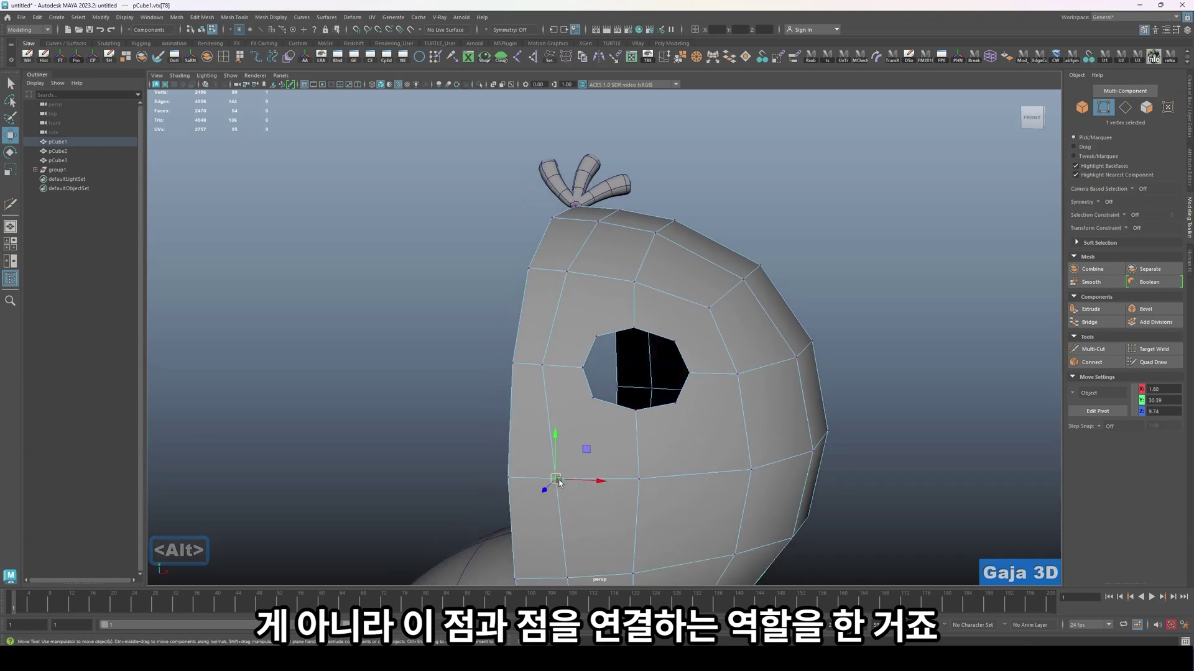
scroll(562, 415, down, 3)
key(q)
click(863, 412)
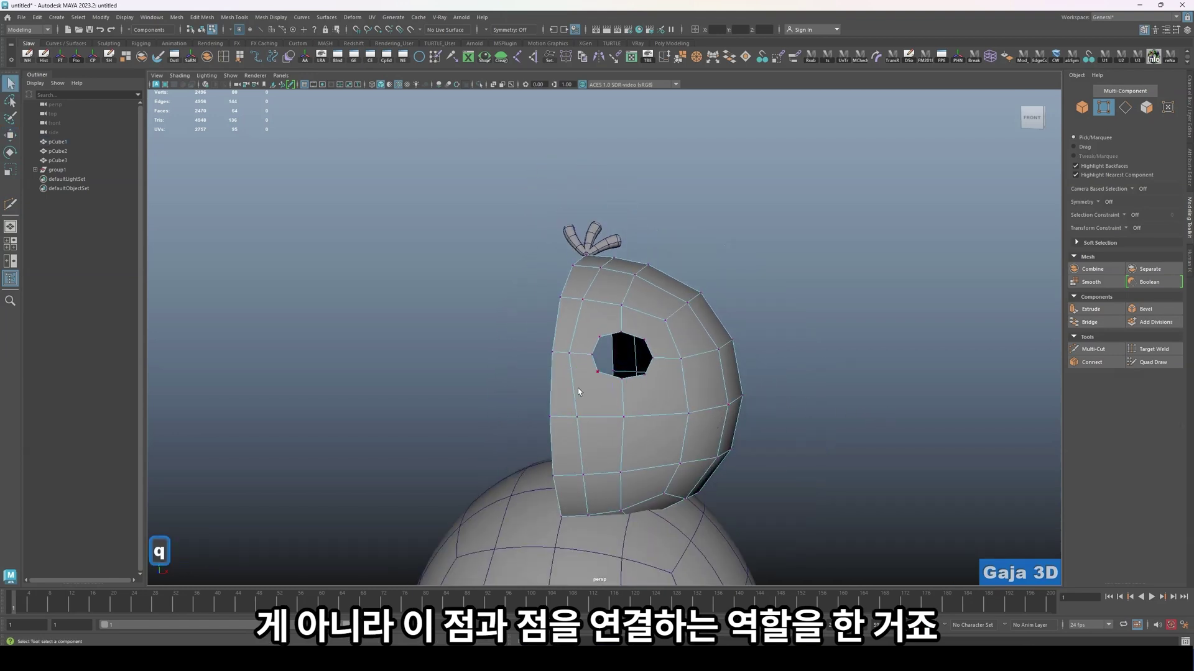
- Move the vertex between the center border and the eye hole slightly toward the hole to even out the spacing
click(569, 354)
key(w)
alt+drag(612, 368, 600, 474)
key(q)
scroll(675, 485, up, 4)
alt+drag(676, 486, 638, 368)
- Connect the two upper corner vertices around the eye to the nearest vertices of the eye hole with Multi-Cut
key(ctrl+shift+x)
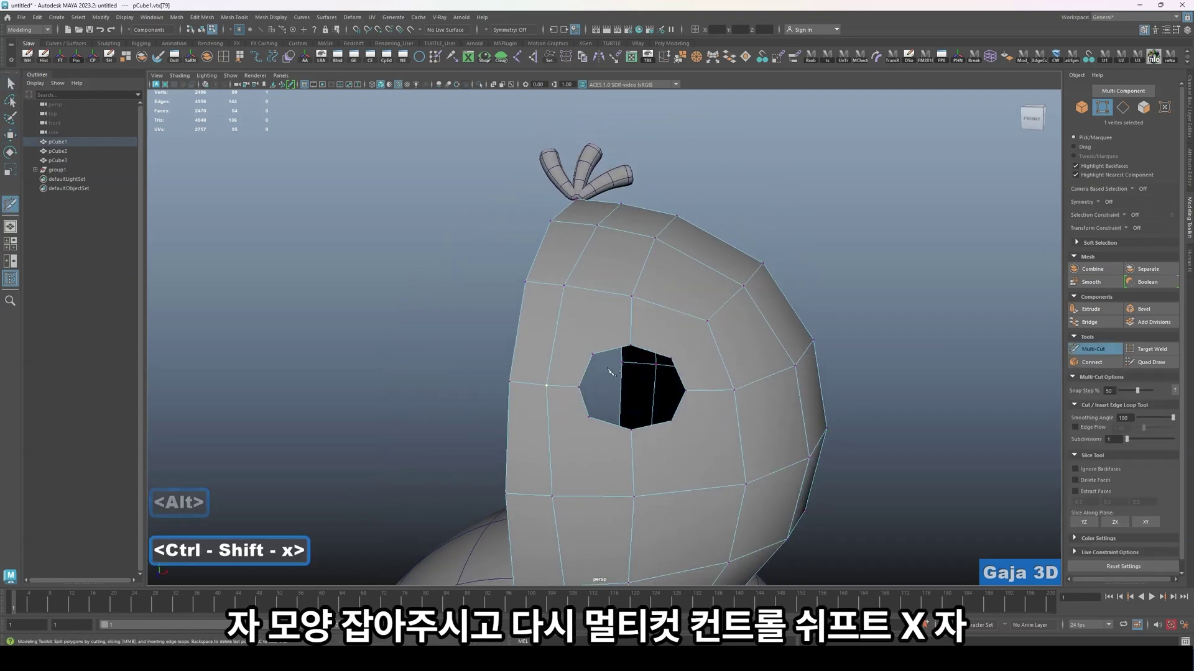
click(563, 286)
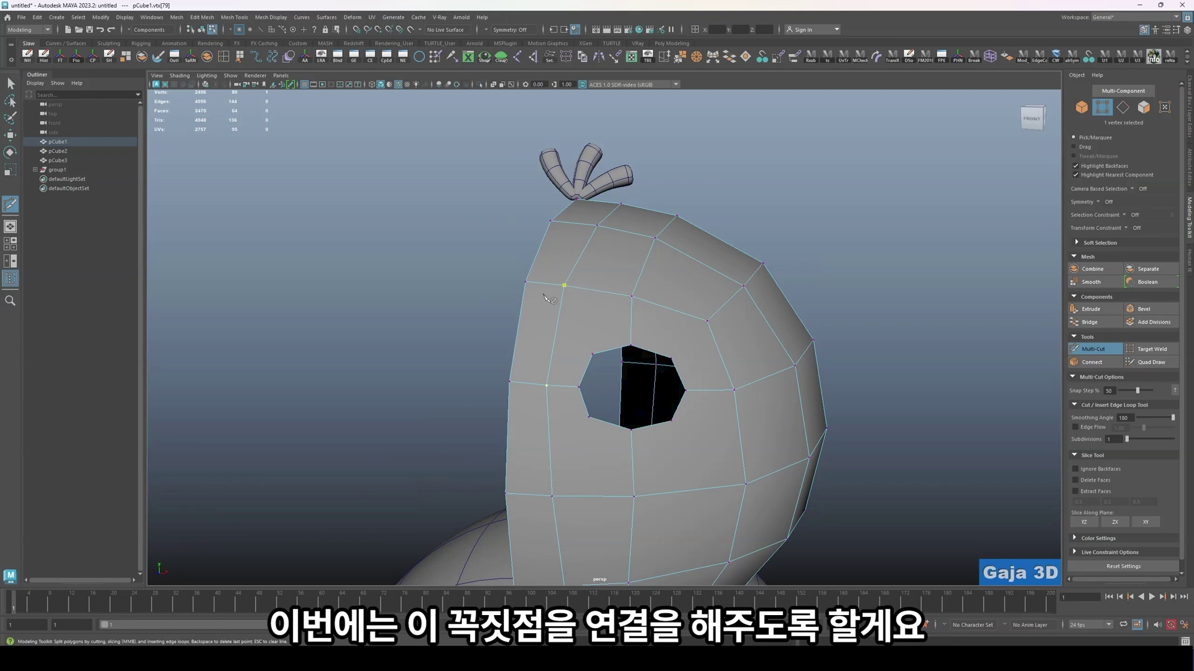
key(Return)
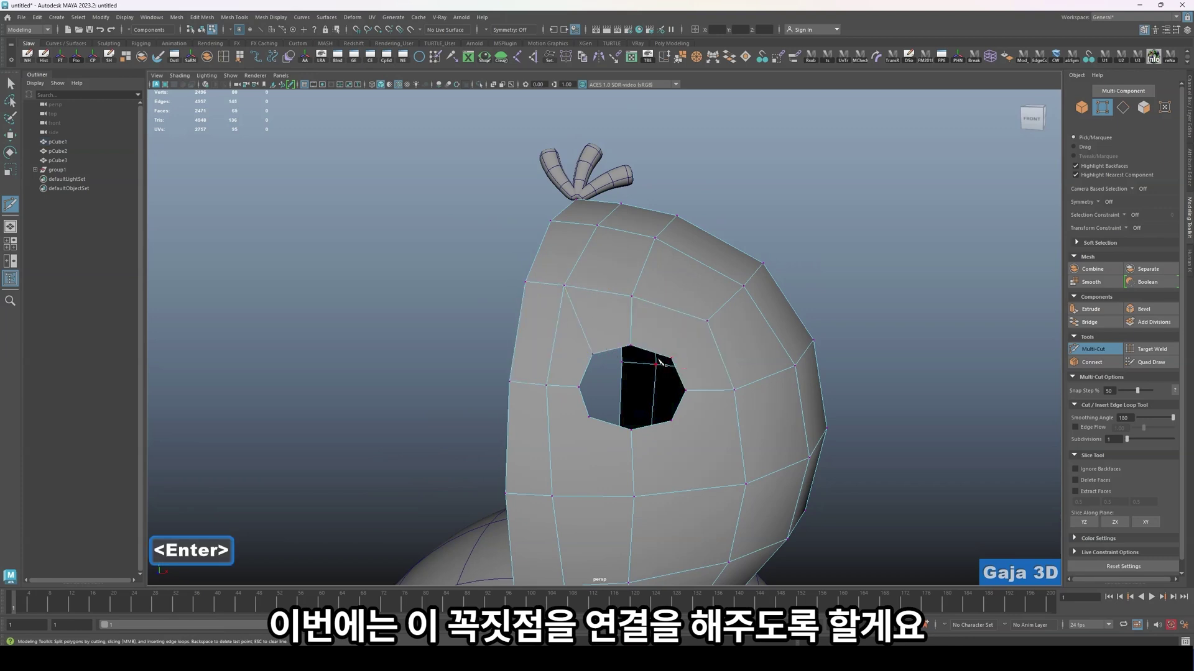
click(708, 323)
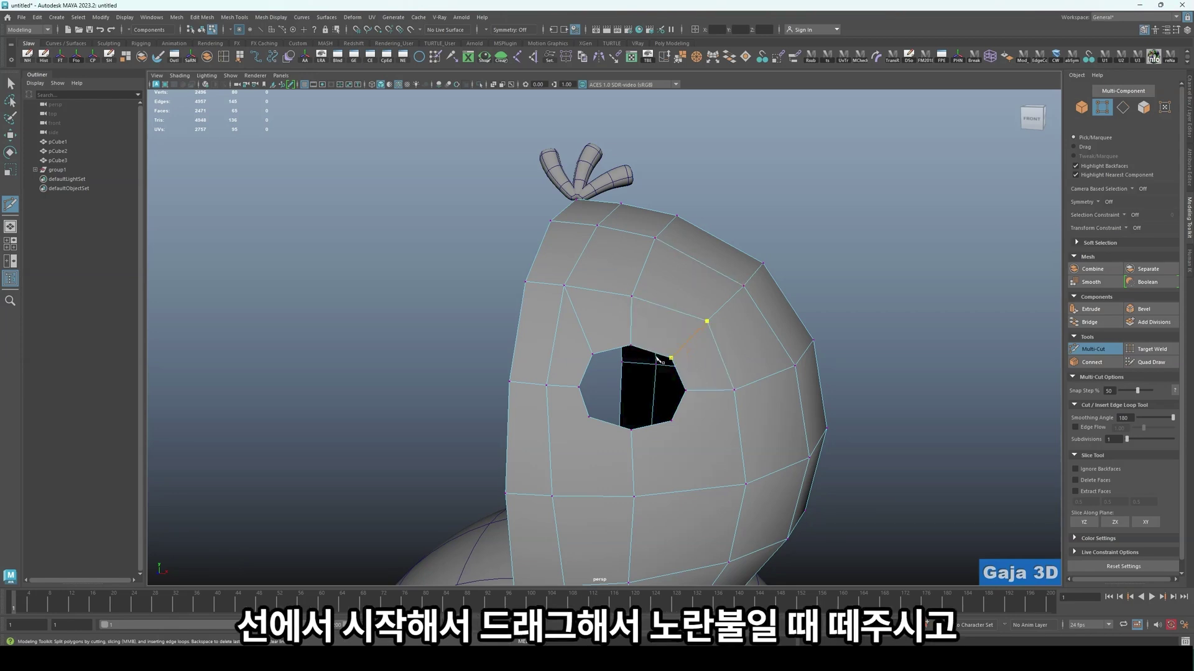
drag(658, 359, 675, 381)
key(Return)
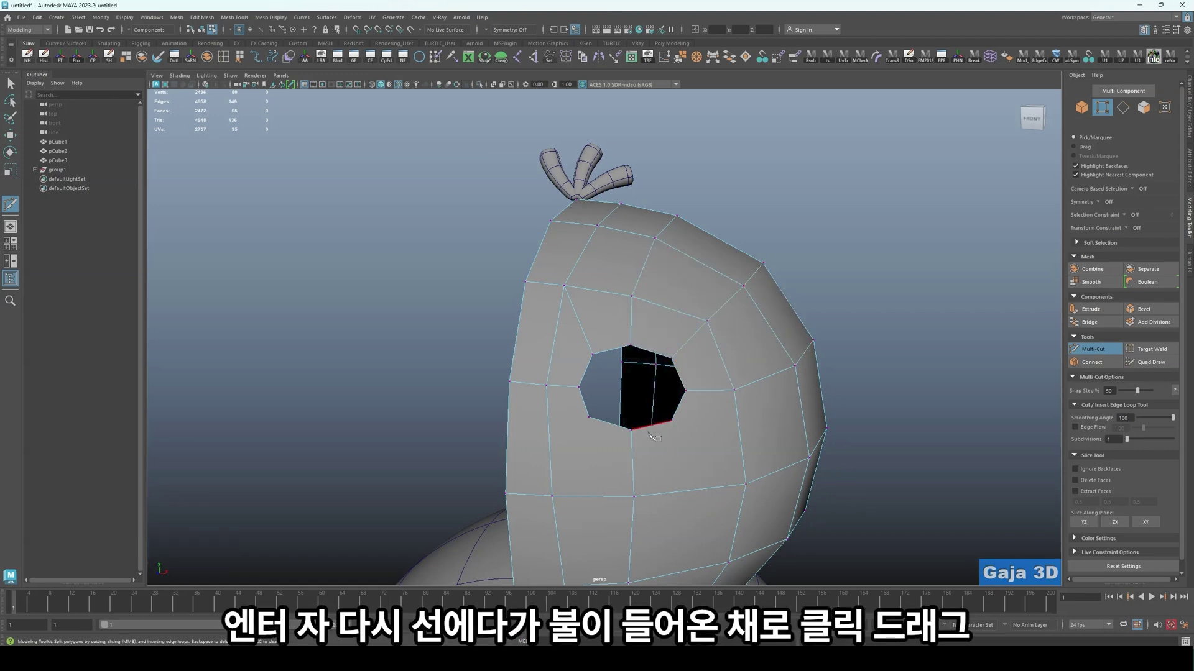
- Connect the two lower corner vertices around the eye to the nearest vertices of the eye hole with Multi-Cut
drag(649, 435, 709, 456)
click(746, 484)
key(Return)
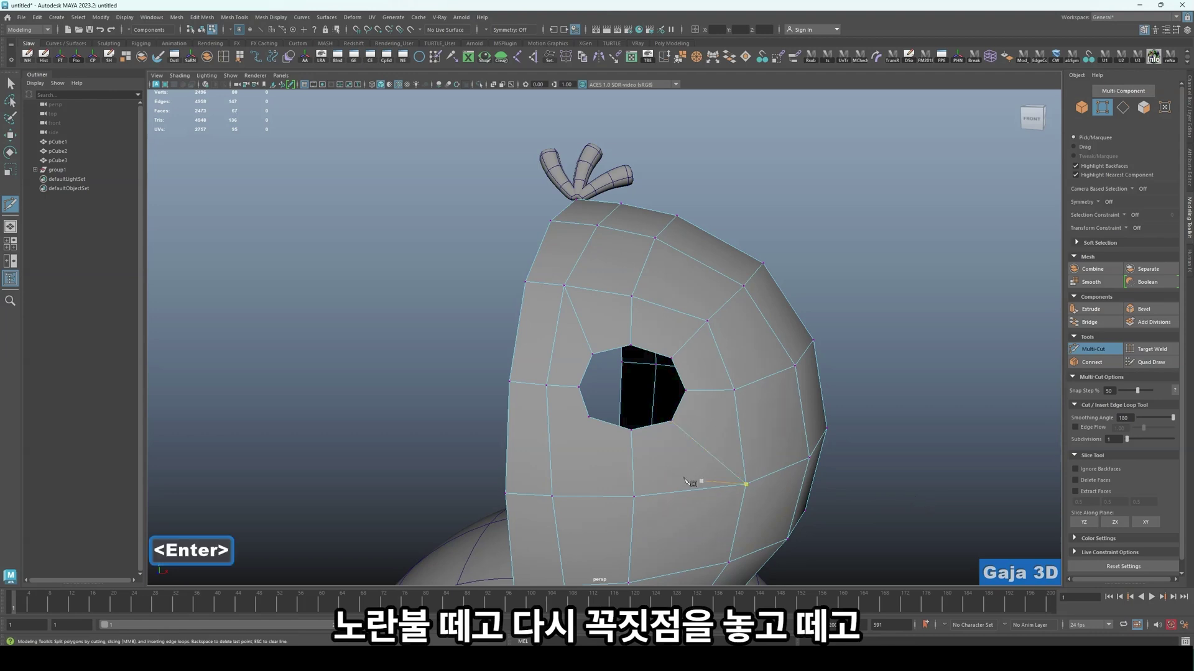
click(551, 495)
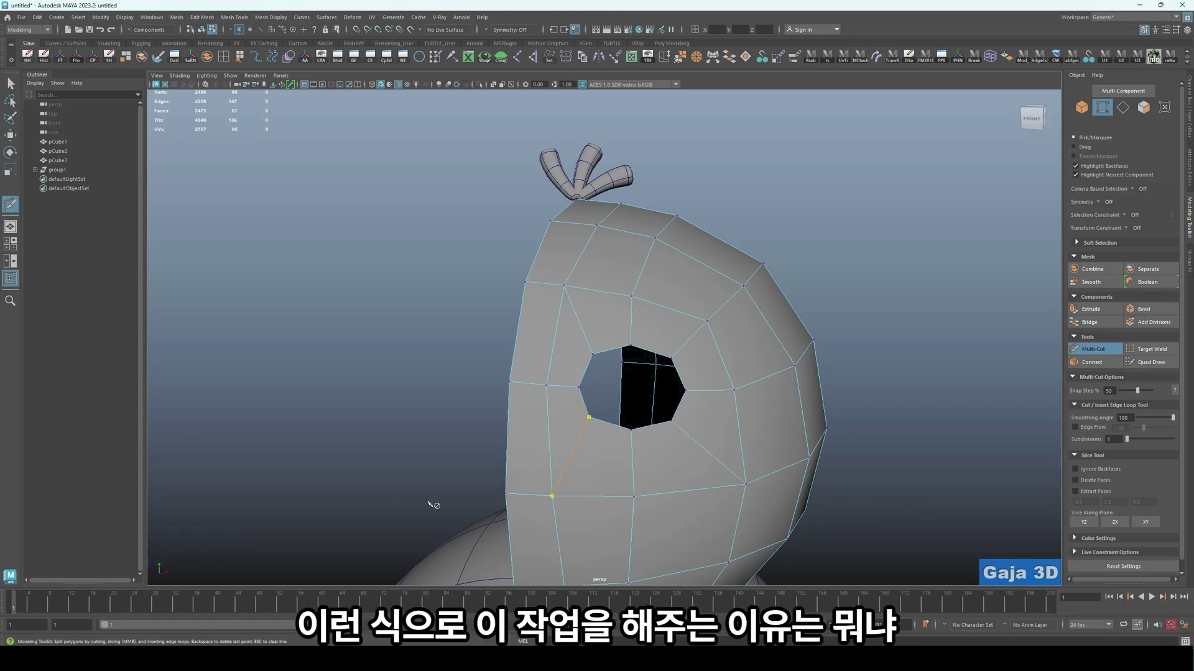
key(Return)
- Examine the faces around the eye hole one by one to check that each is four-sided
key(q)
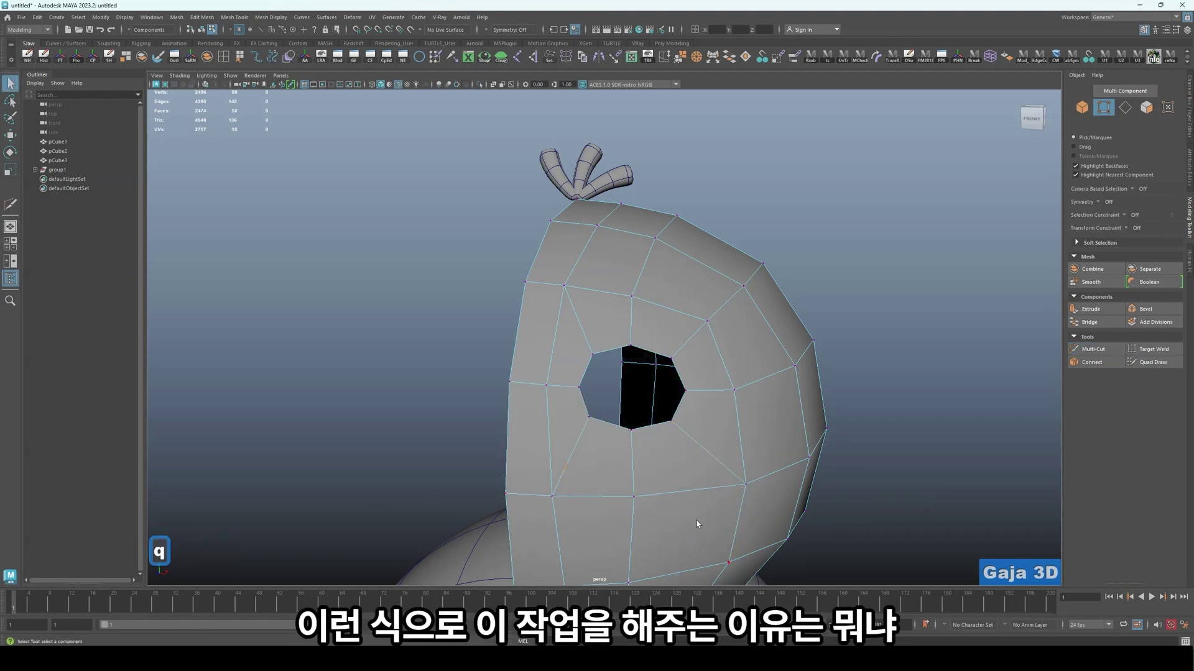
key(w)
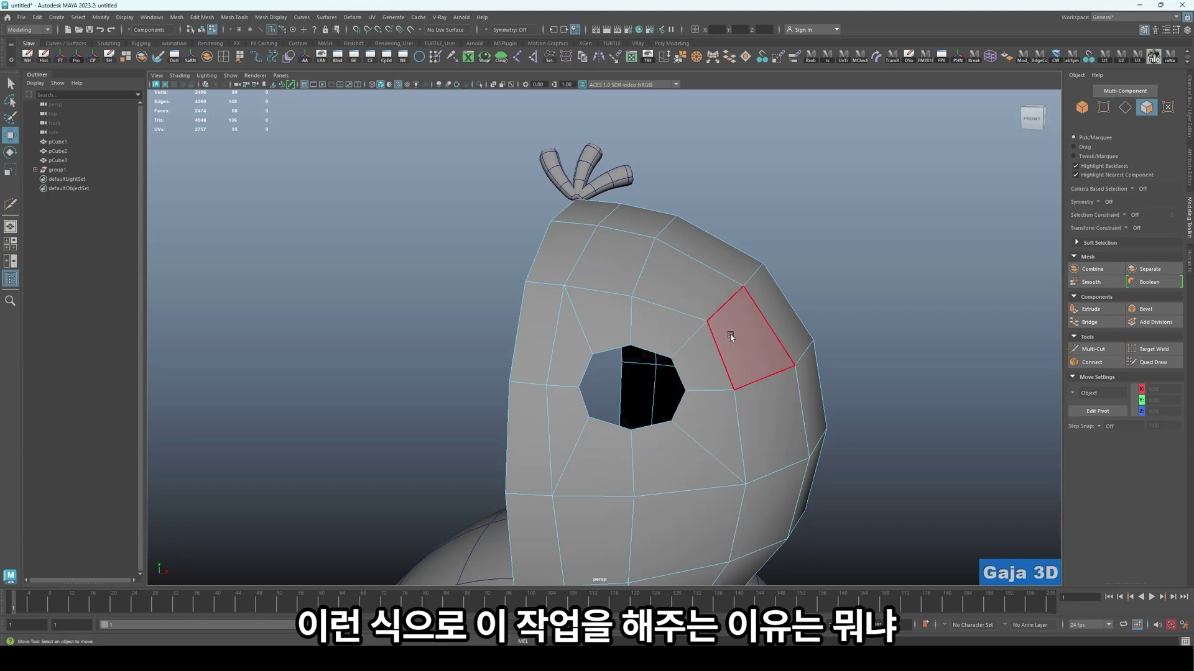
click(684, 283)
click(768, 352)
click(771, 429)
click(712, 429)
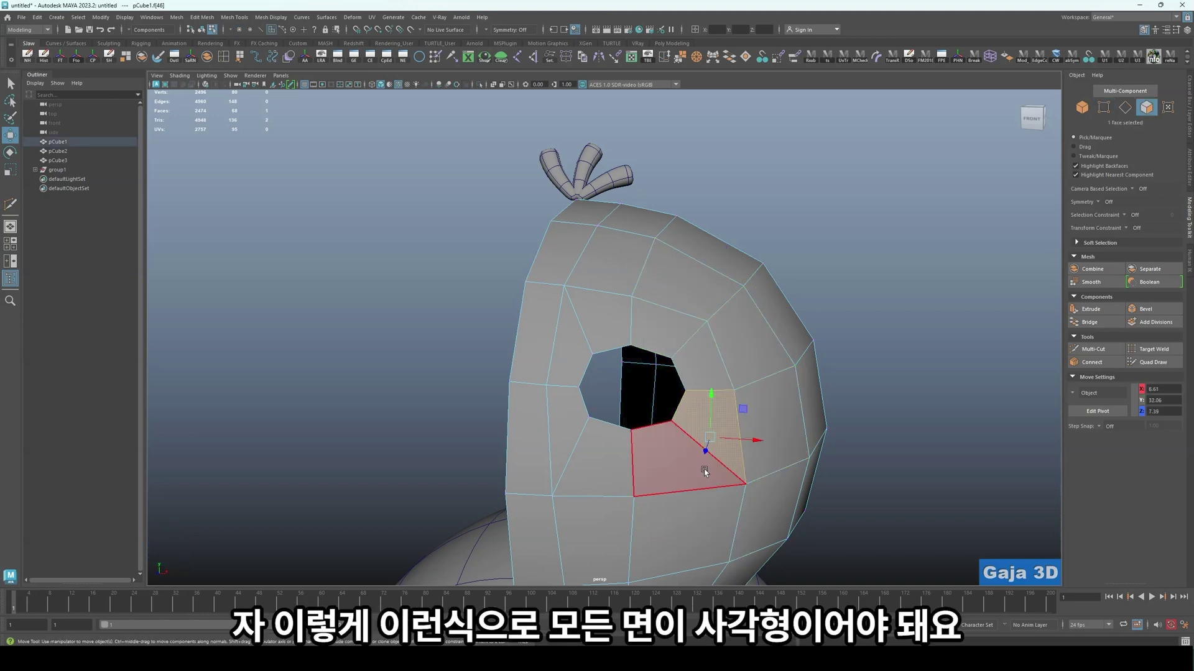
click(679, 463)
click(606, 475)
click(557, 439)
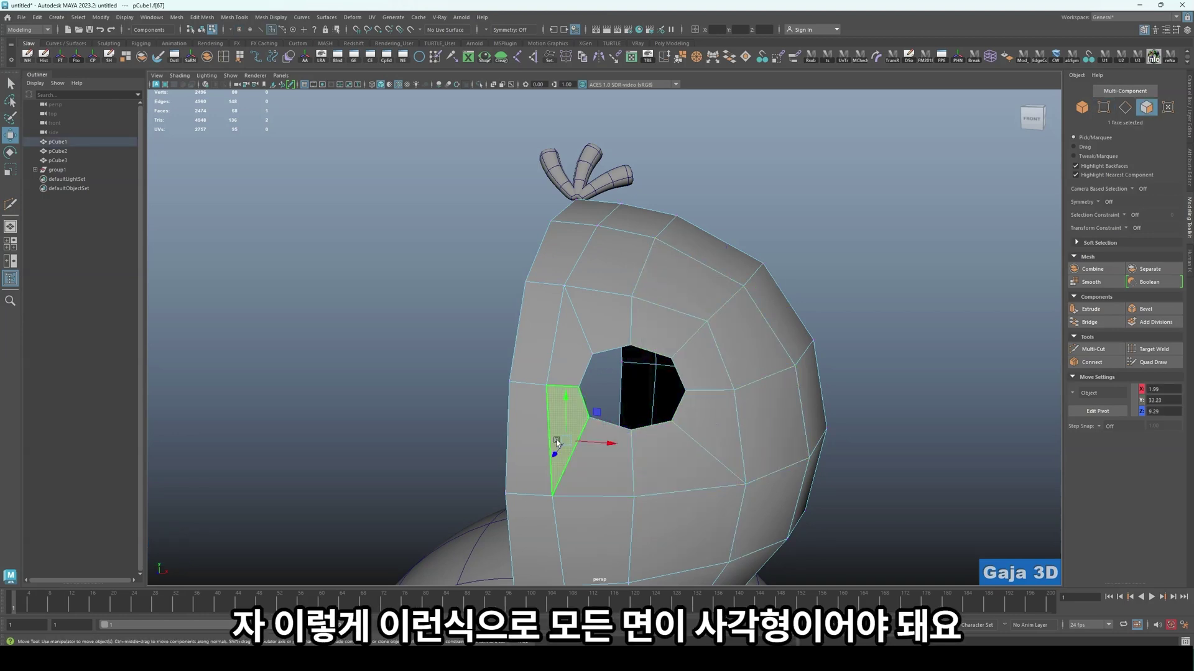
click(597, 323)
click(684, 277)
click(756, 347)
click(706, 381)
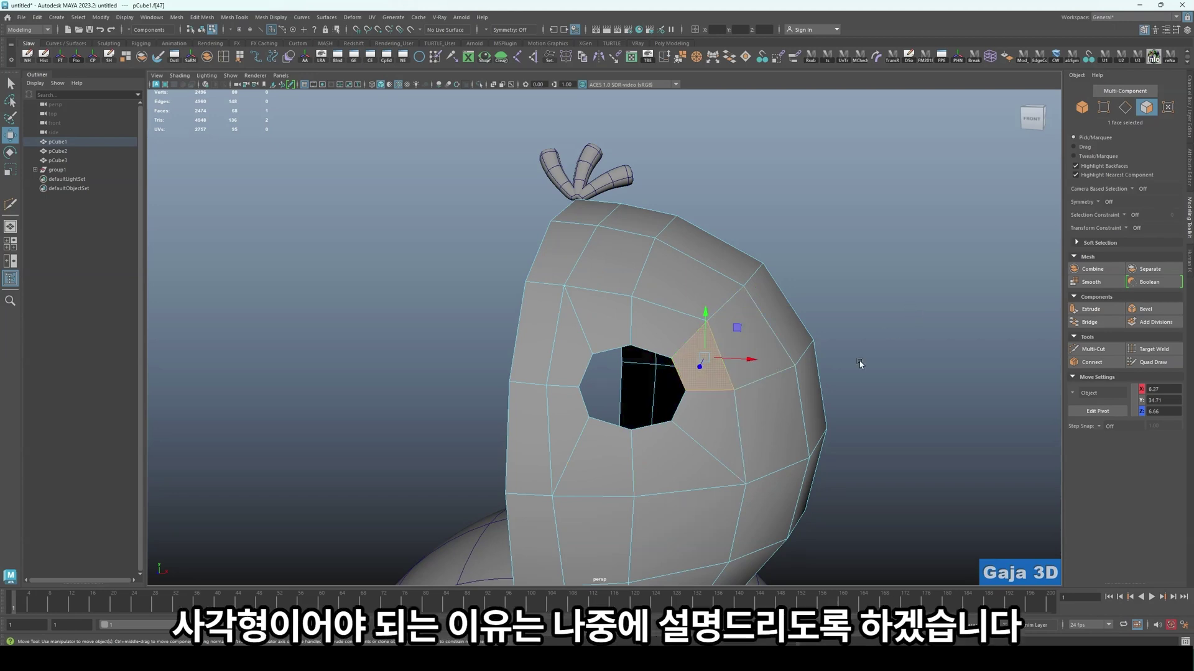
- Preview the half head in smooth display, compare it with the unsmoothed mesh, and return to the unsmoothed display
right_drag(736, 324, 782, 308)
click(808, 312)
click(714, 381)
key(3)
click(913, 348)
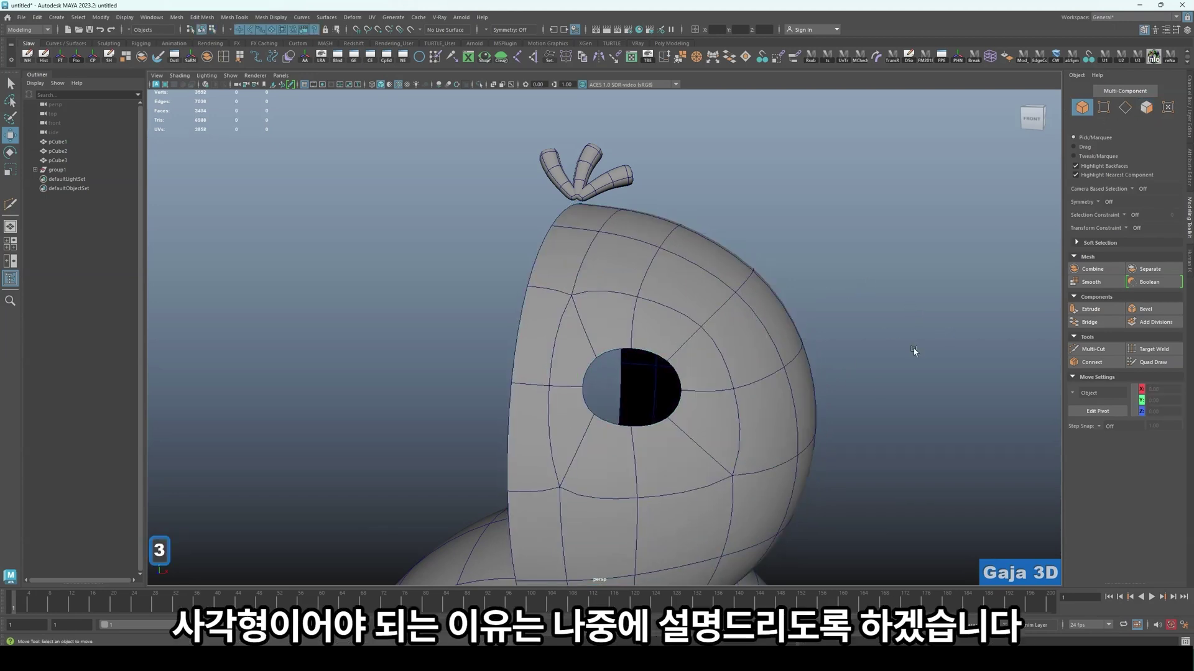
click(746, 427)
key(1)
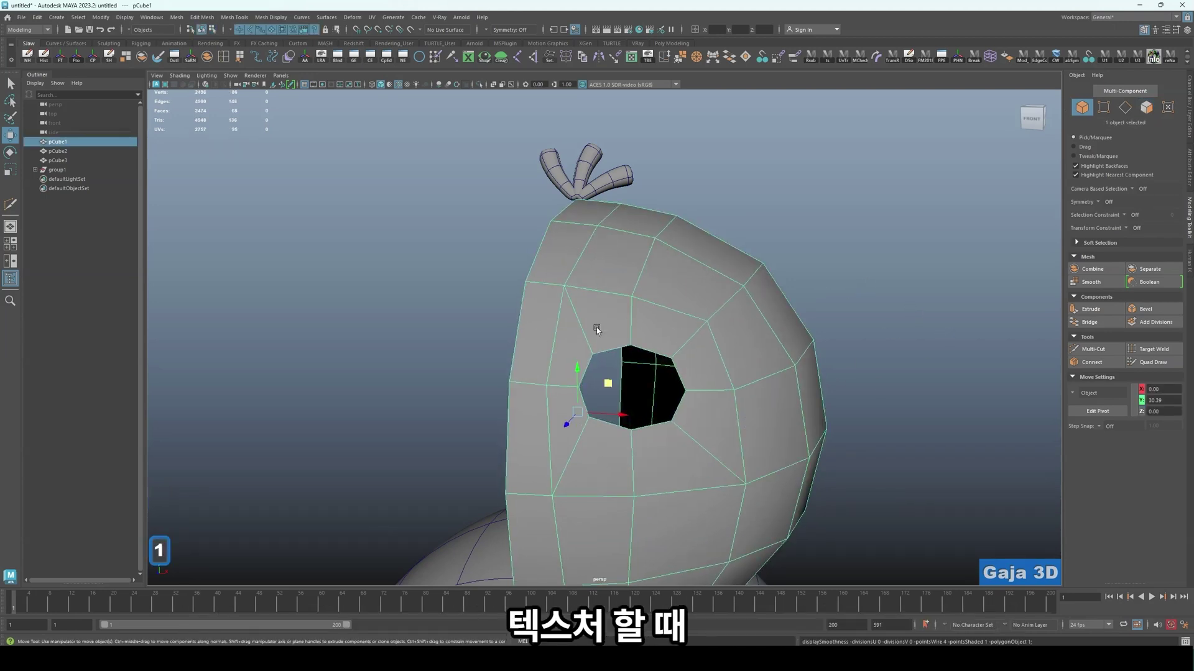
click(915, 347)
click(803, 444)
key(3)
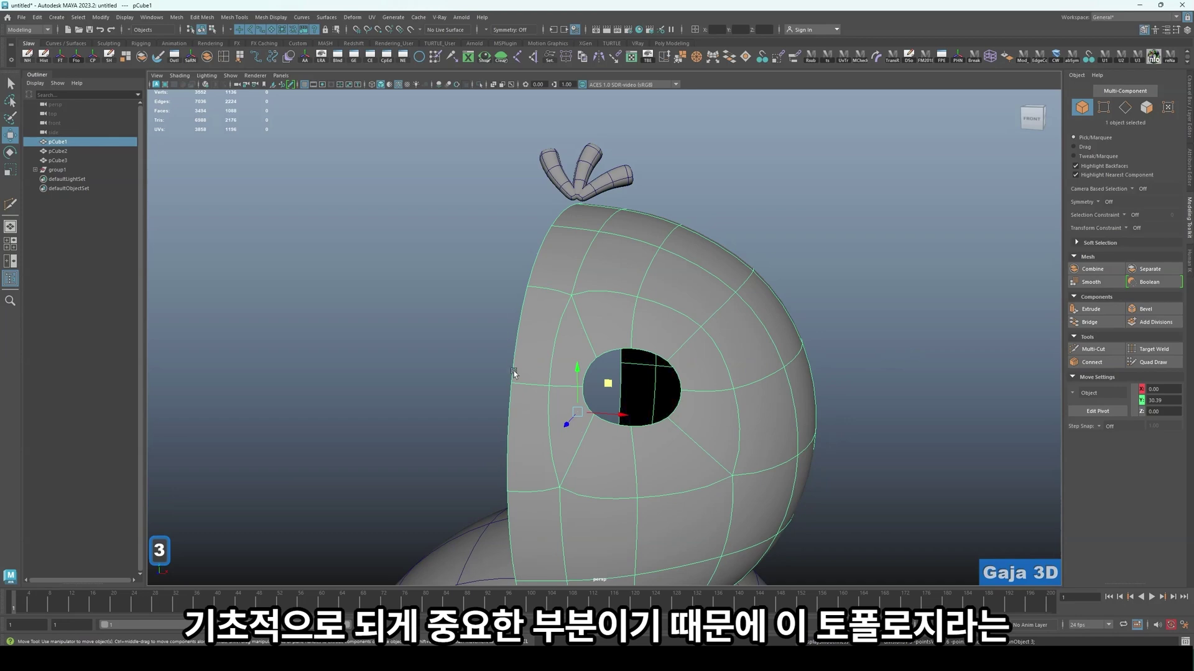
alt+drag(818, 447, 772, 390)
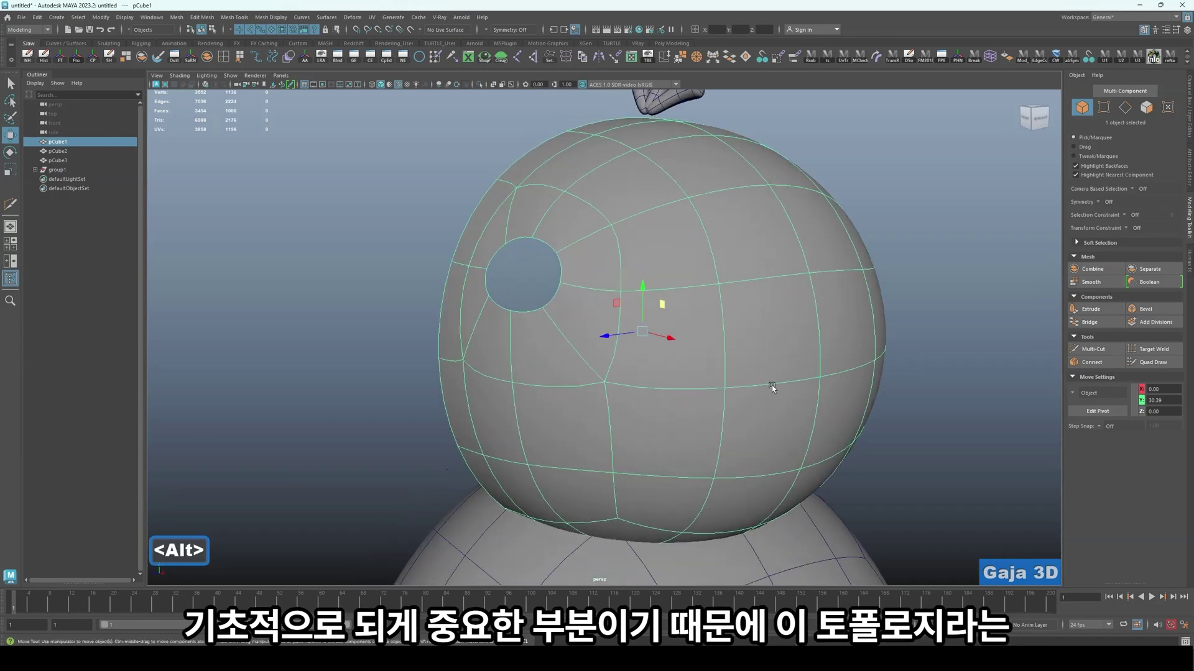
key(alt+1)
alt+drag(632, 407, 606, 452)
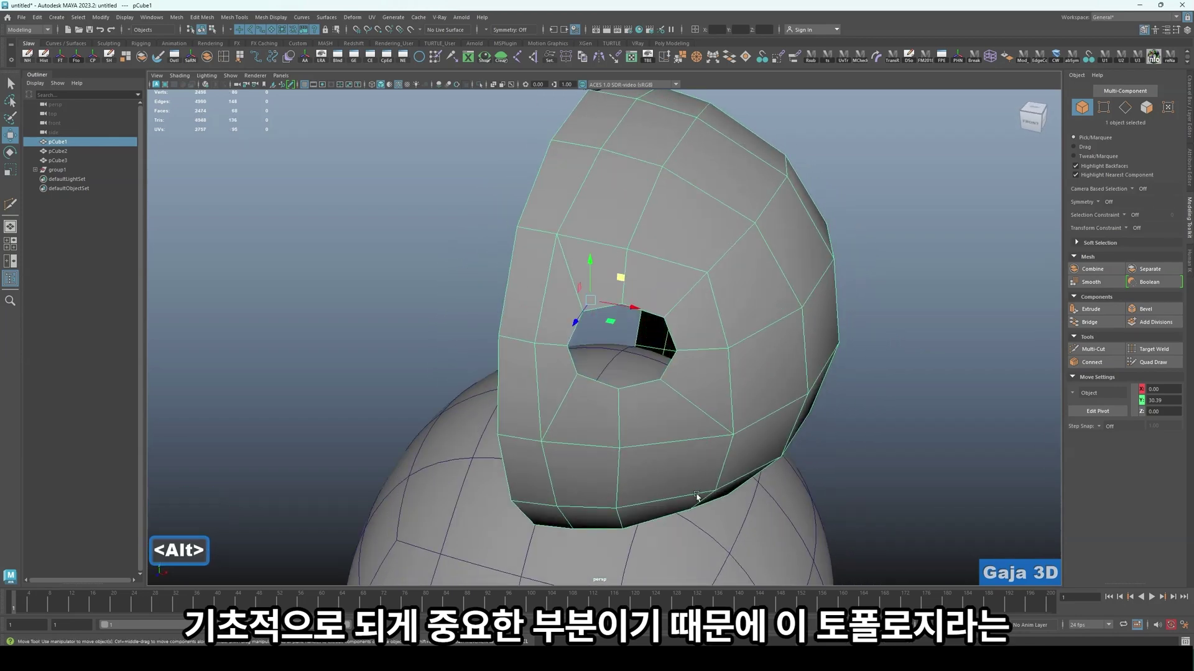
- Examine the outer ring of faces on the half head, from the side to the center border, for a consistent quad layout
right_drag(620, 187, 634, 205)
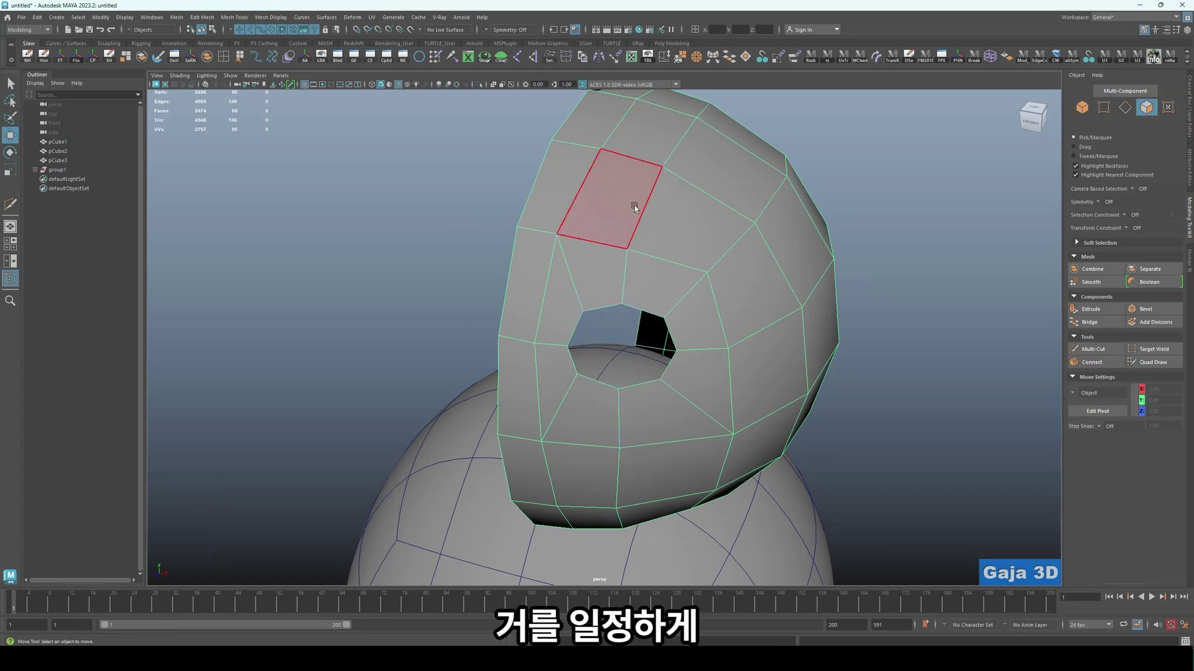
click(737, 267)
click(775, 438)
click(674, 467)
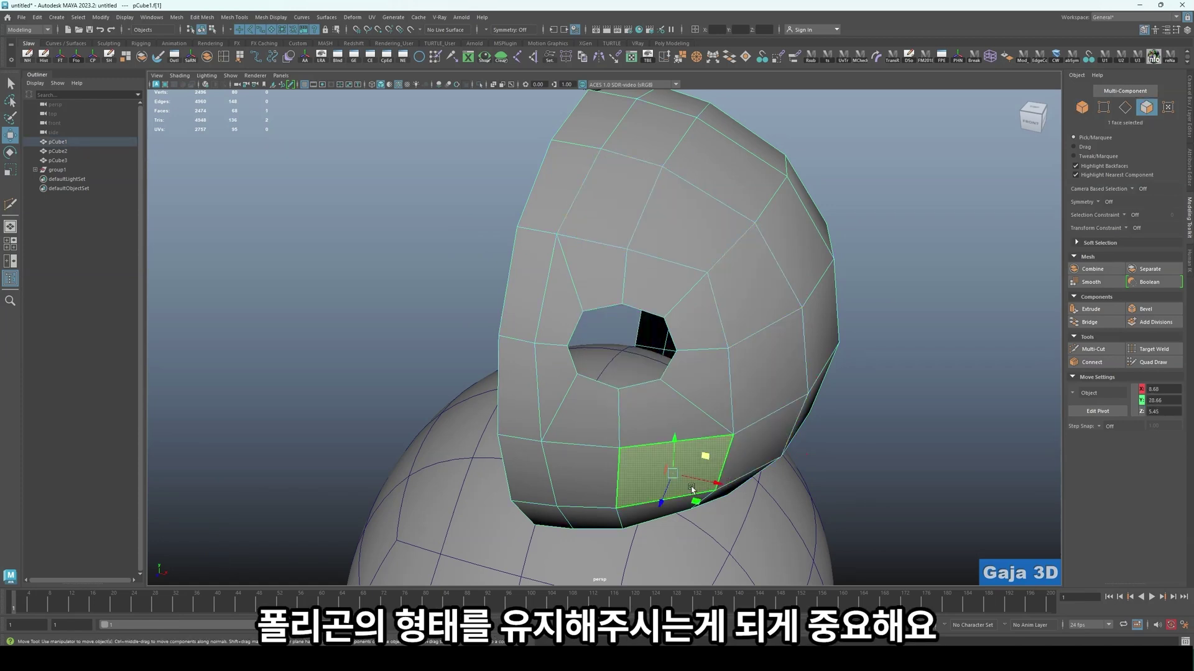
click(584, 478)
click(526, 472)
click(519, 389)
click(530, 283)
click(558, 192)
click(612, 198)
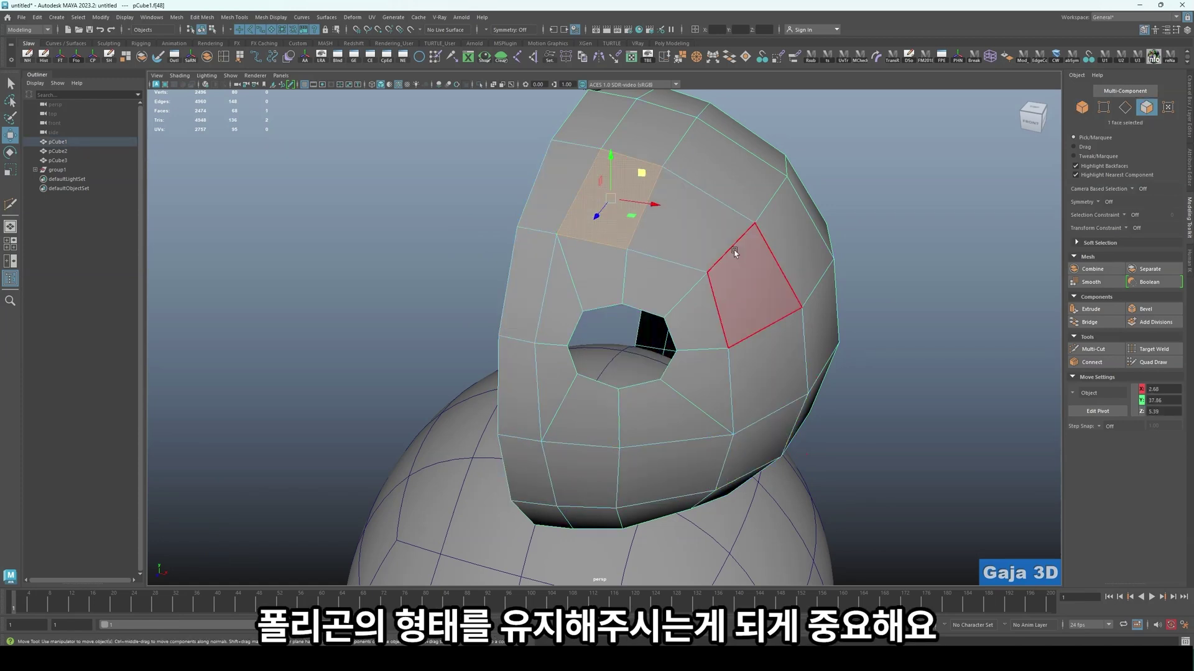
click(745, 274)
click(769, 372)
click(956, 339)
- Insert a Multi-Cut edge loop around the eye hole, between the hole's rim and the surrounding ring of edges
scroll(757, 426, down, 5)
alt+drag(756, 427, 655, 300)
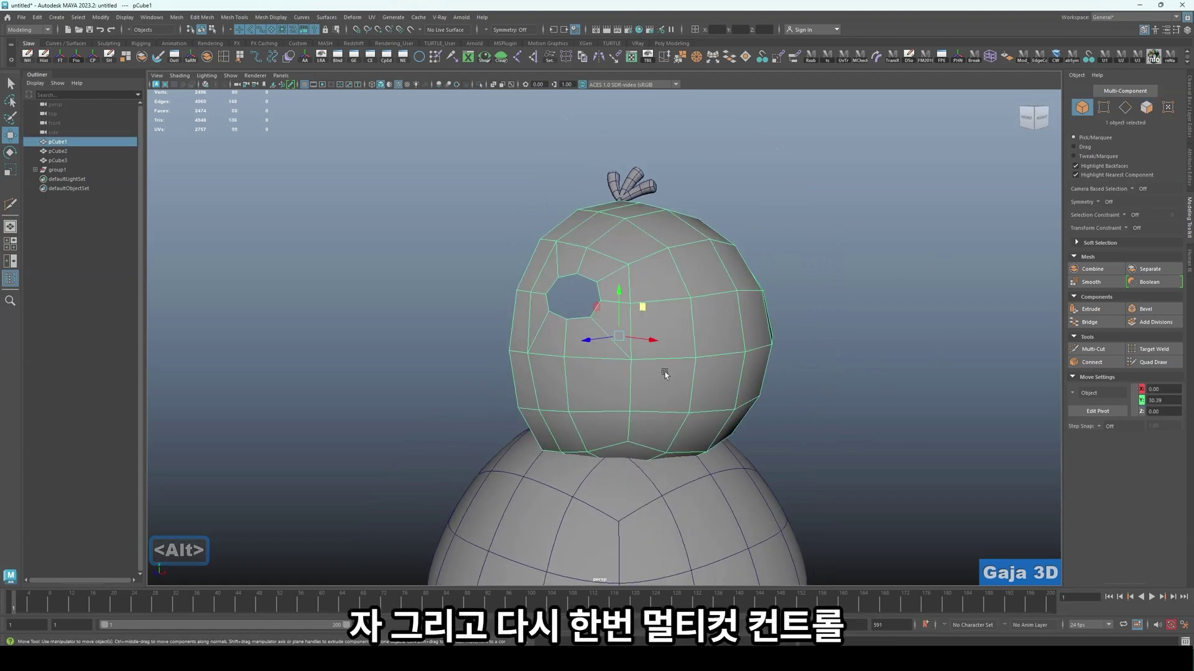
alt+drag(666, 372, 677, 365)
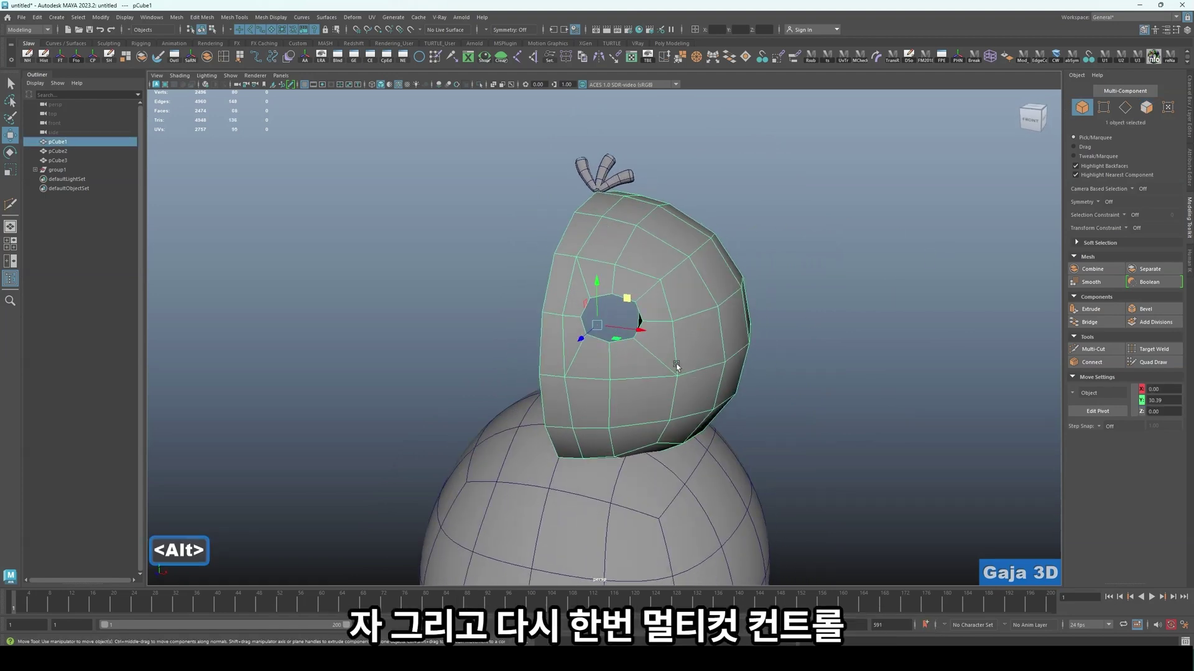
key(ctrl+shift+x)
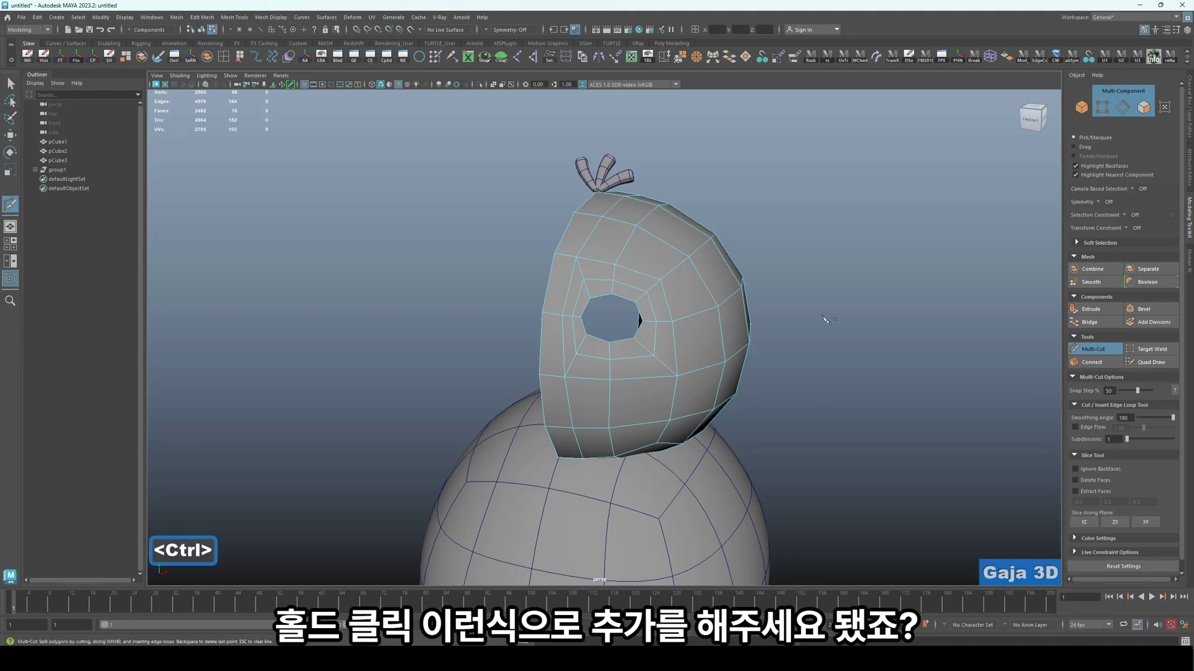
- Inspect the eye hole's new loop in smooth display, return to the unsmoothed mesh and deselect the head in object mode
key(w)
key(3)
scroll(740, 410, up, 4)
mouse_move(734, 376)
alt+mouse_down()
mouse_move(655, 360)
mouse_move(729, 378)
alt+mouse_up()
key(alt+1)
right_click(751, 294)
right_drag(758, 296, 796, 280)
click(917, 260)
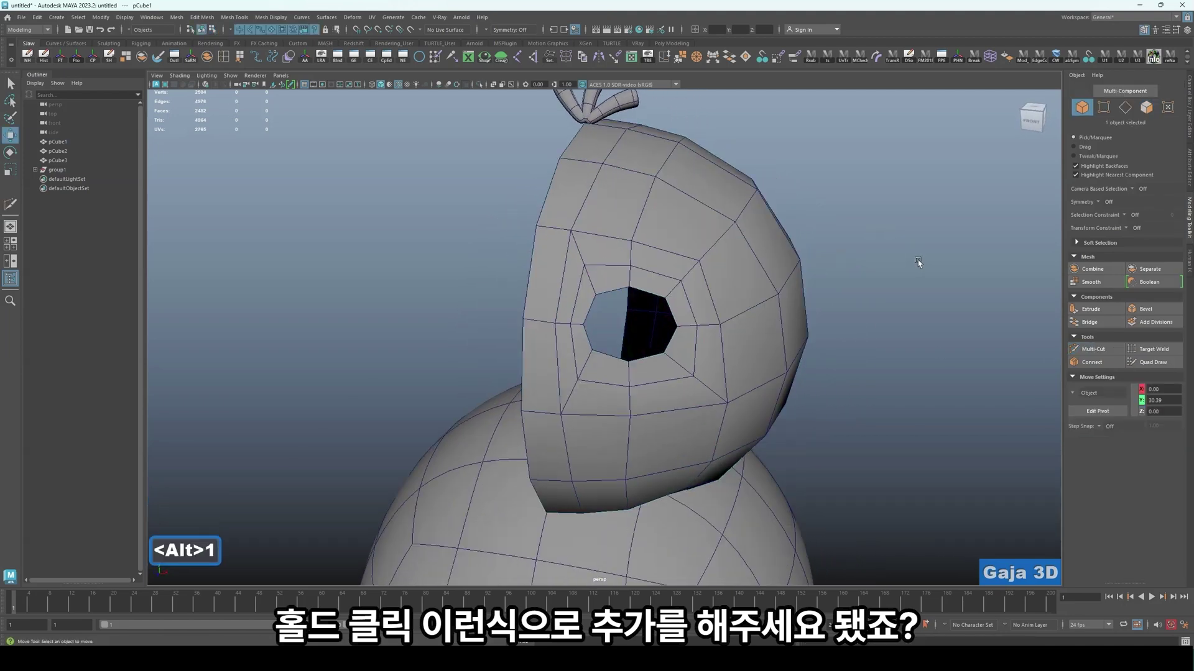
- Select the half head and display its Channel Box attributes
scroll(715, 416, down, 4)
alt+drag(714, 418, 642, 399)
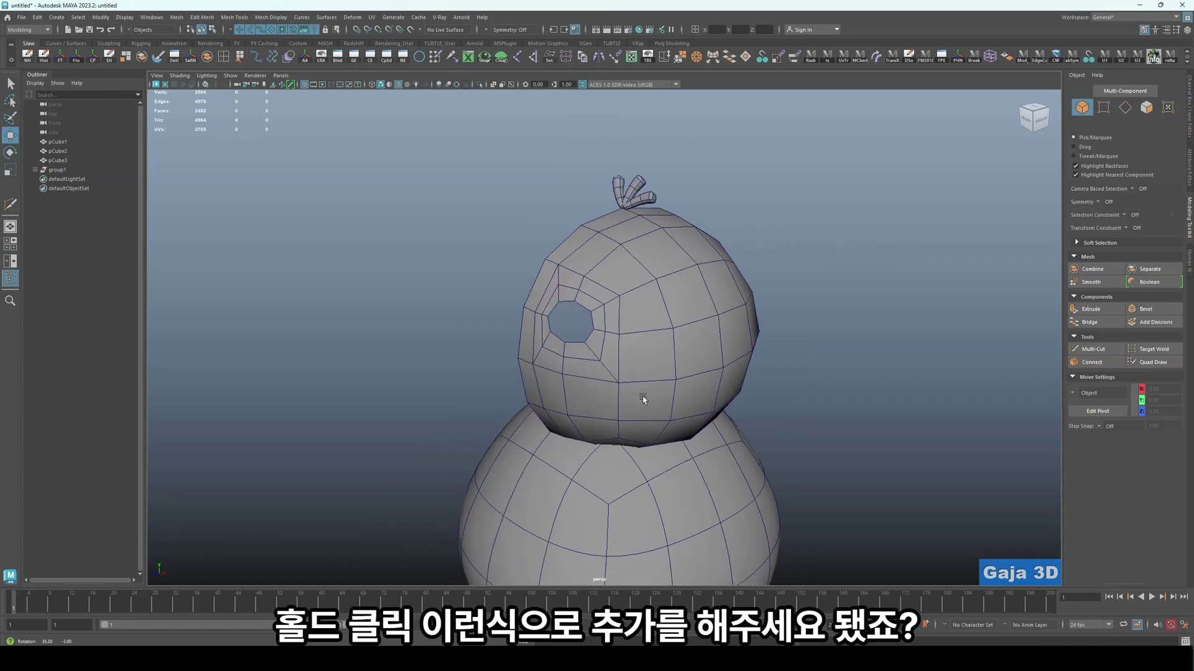
click(608, 399)
scroll(601, 386, up, 4)
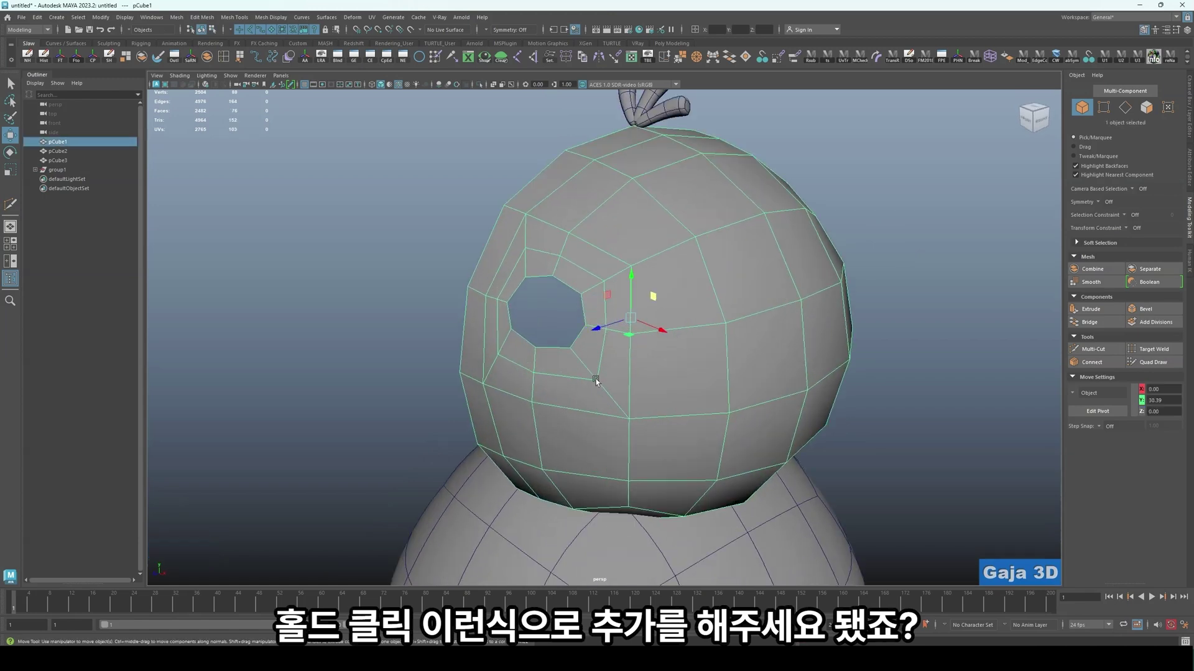
scroll(595, 379, down, 3)
alt+drag(596, 378, 816, 351)
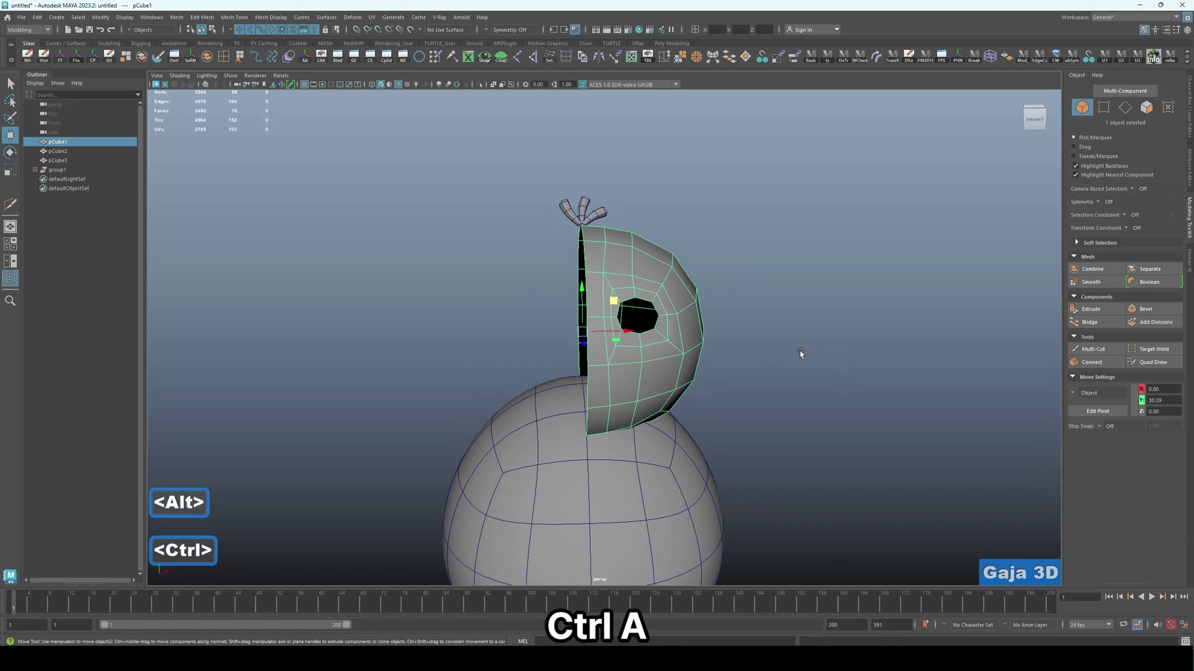
key(ctrl+a)
key(ctrl+a)
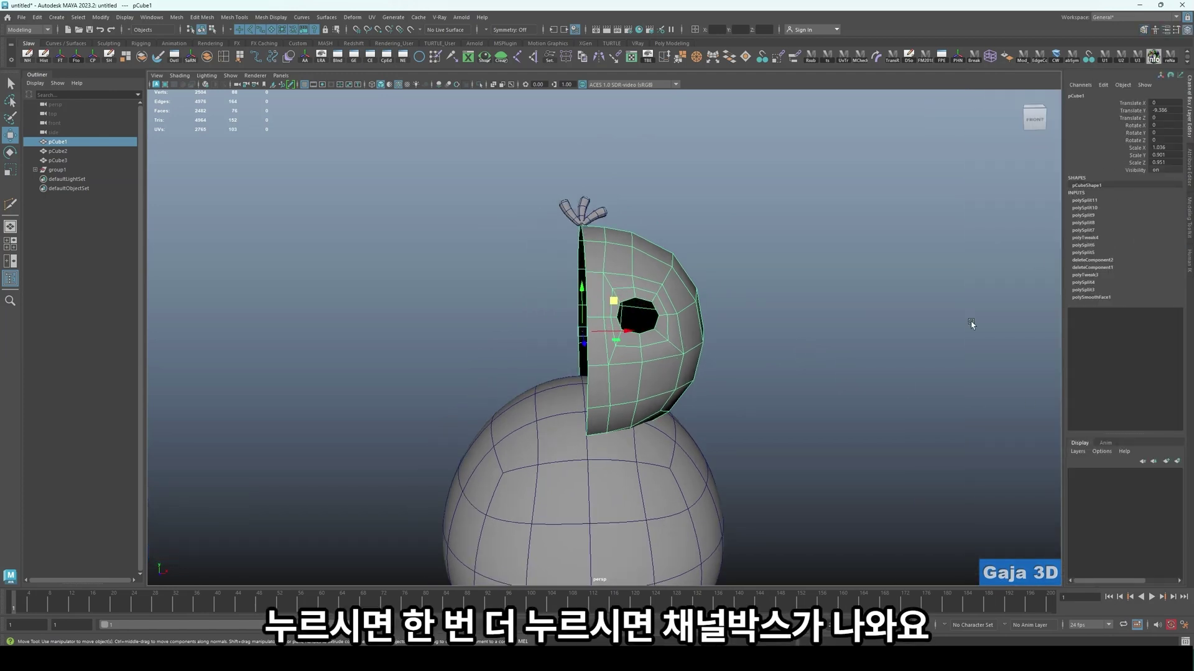
- Examine the polySplit entries in the half head's construction history, keeping the half head selected
alt+drag(808, 324, 800, 355)
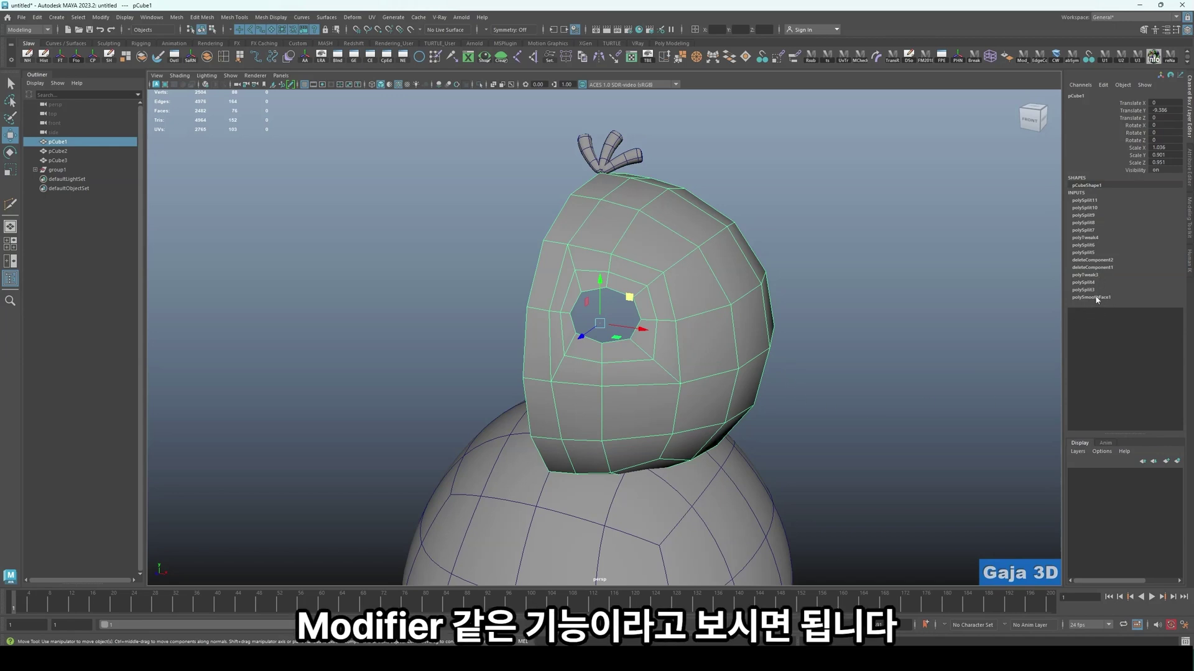
click(1085, 223)
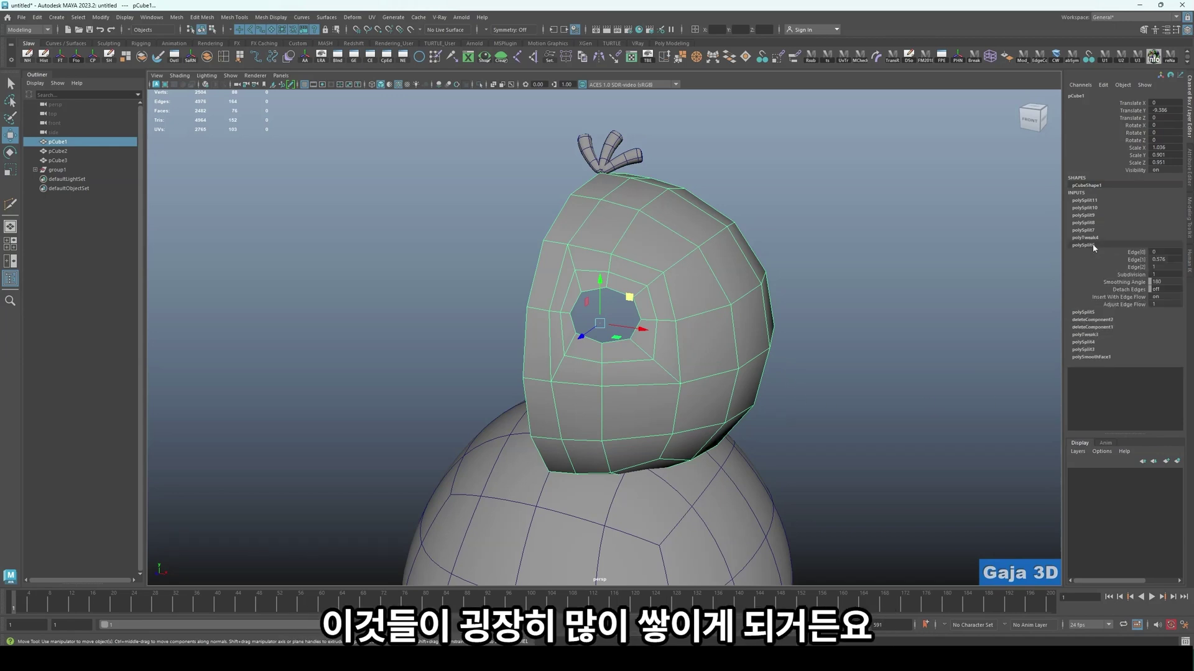
click(1094, 200)
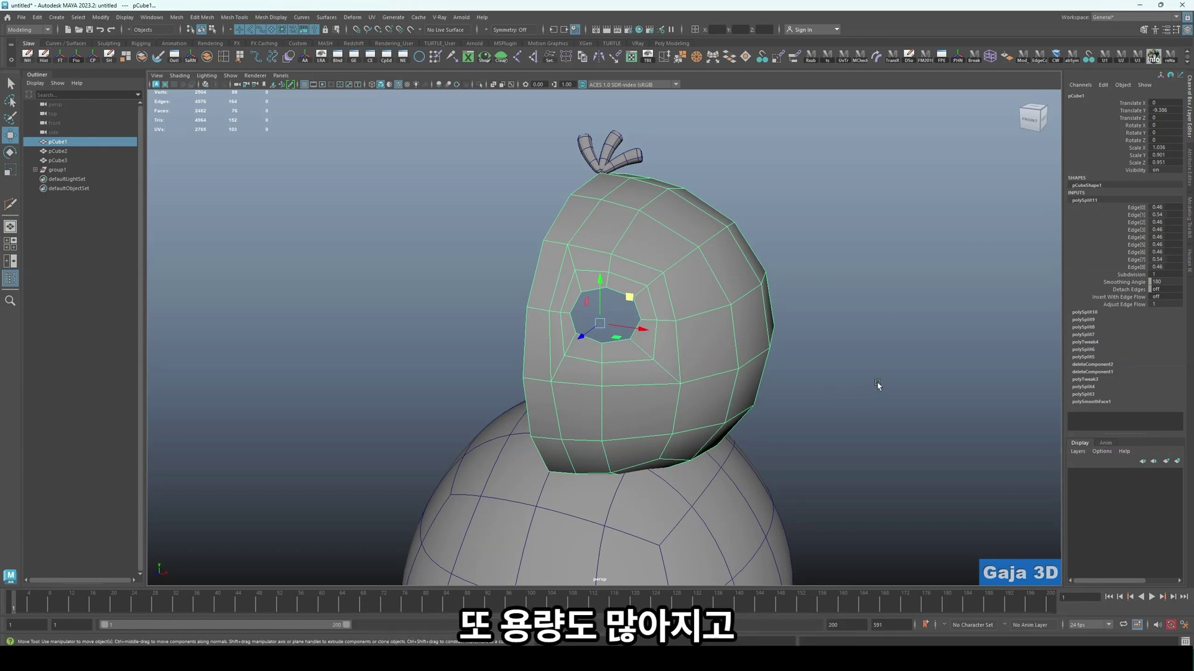
click(894, 464)
click(696, 375)
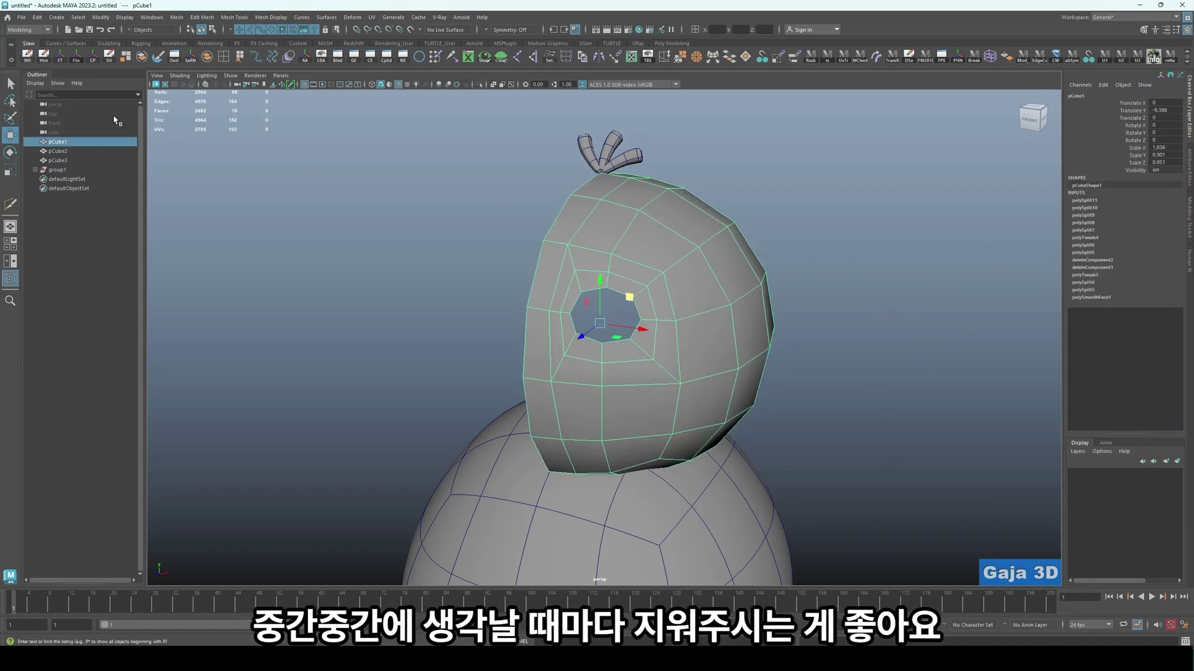
- Delete the half head's construction history, freeze its transformations and deselect it
click(38, 17)
mouse_move(81, 129)
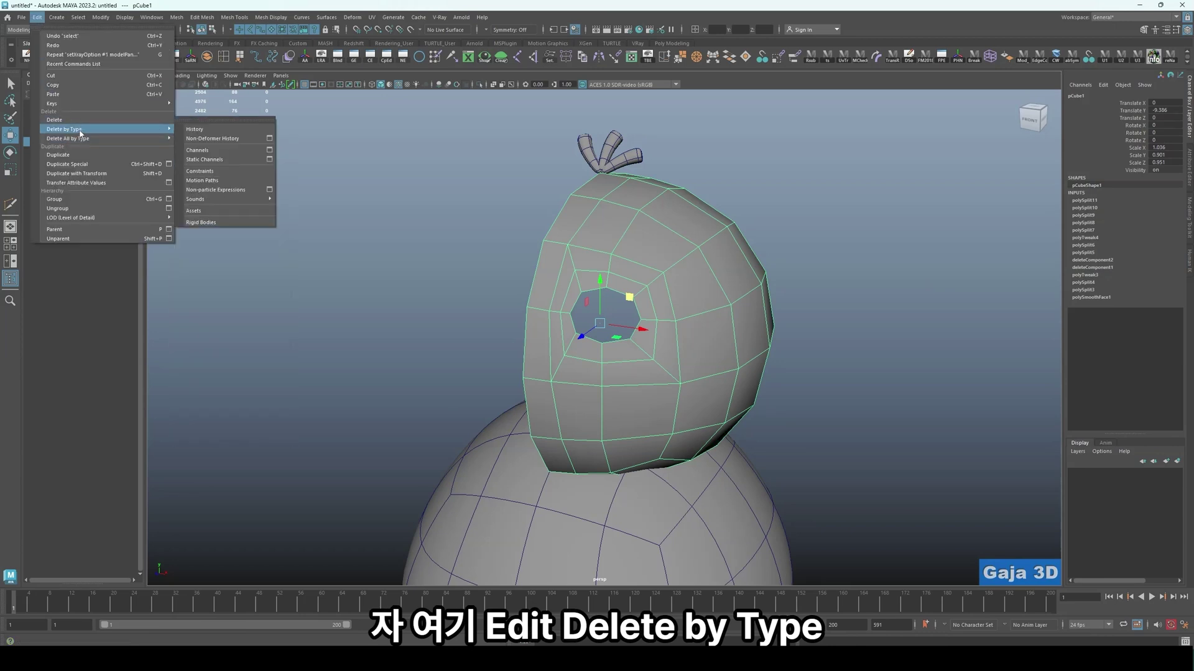
click(206, 133)
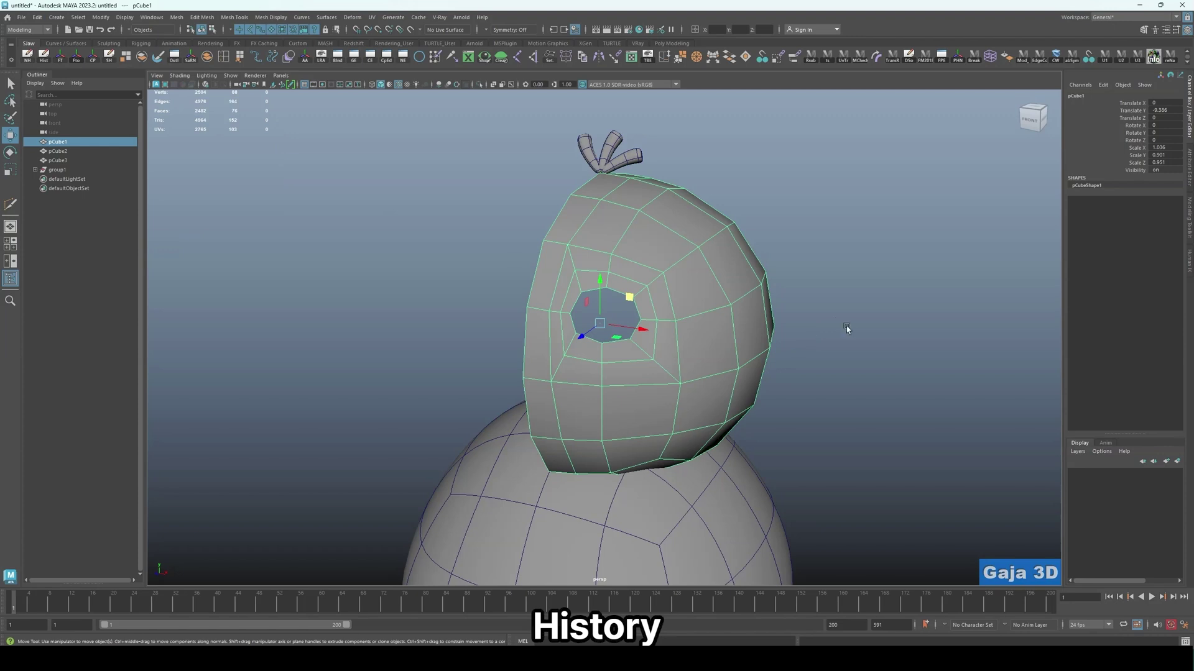
click(100, 17)
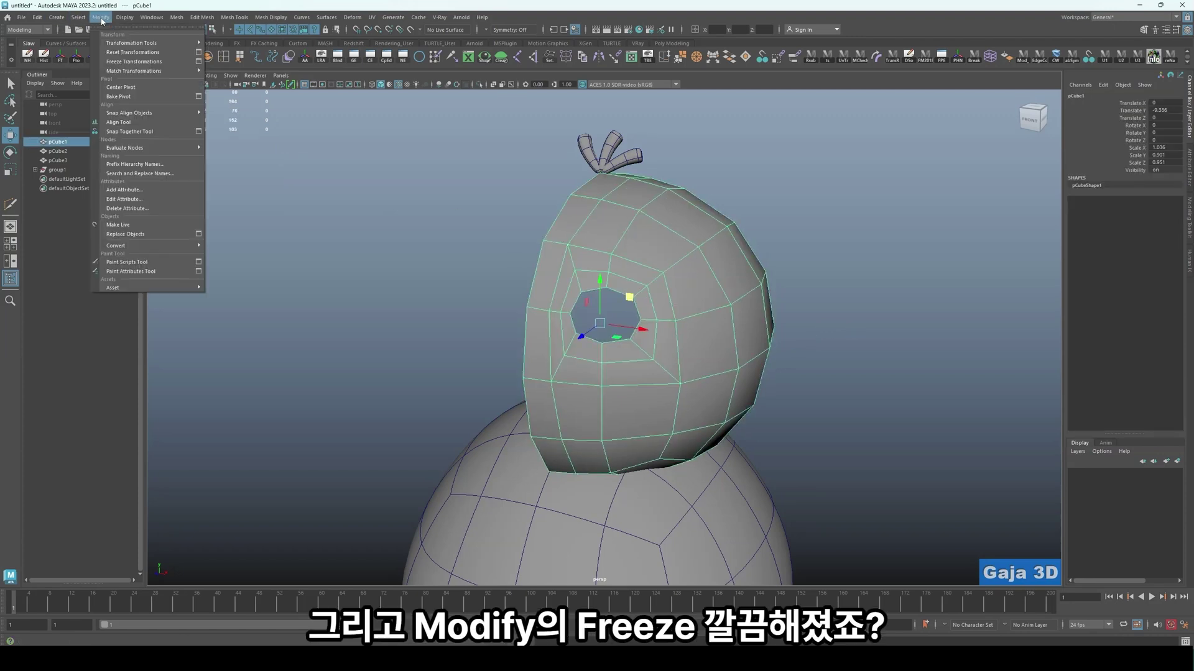
click(133, 62)
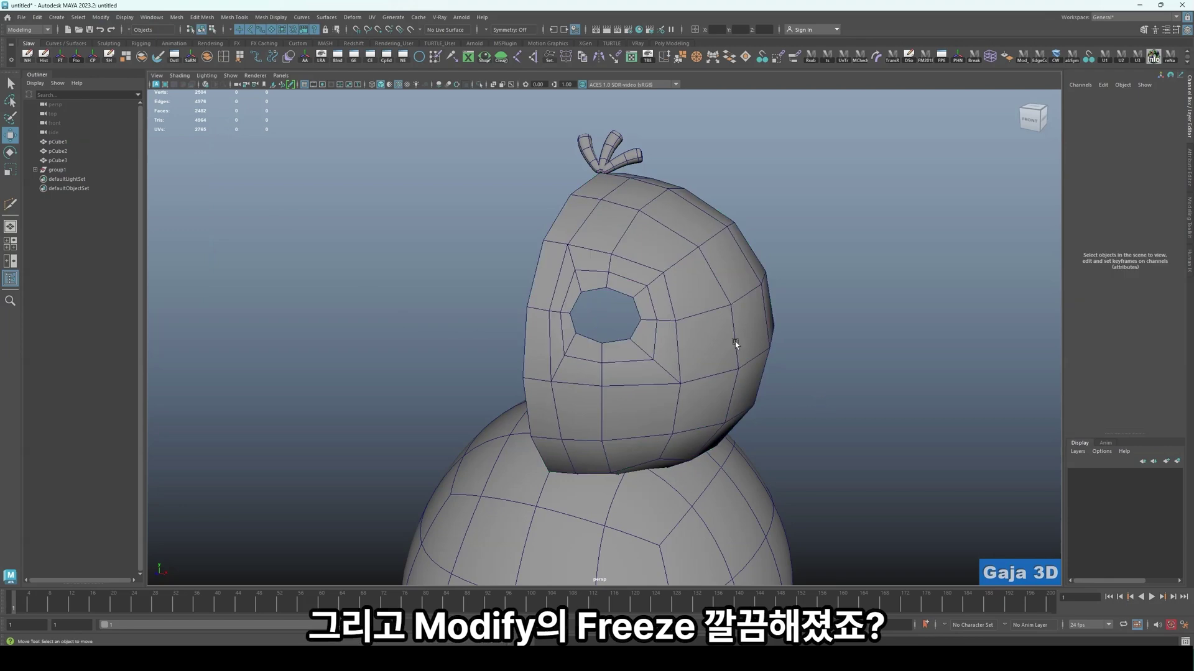
click(957, 427)
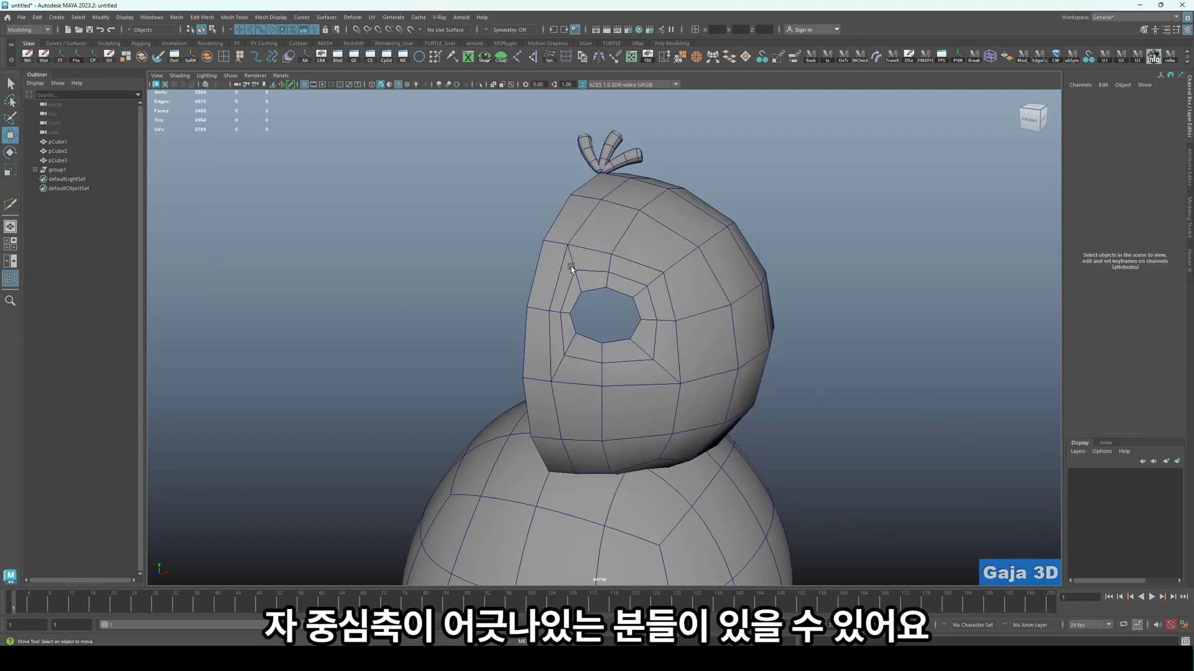
- Move the half head's pivot along the X axis to a point beyond the head's outer side
click(571, 266)
alt+drag(571, 267, 419, 272)
key(d)
drag(615, 339, 799, 336)
alt+drag(848, 405, 803, 423)
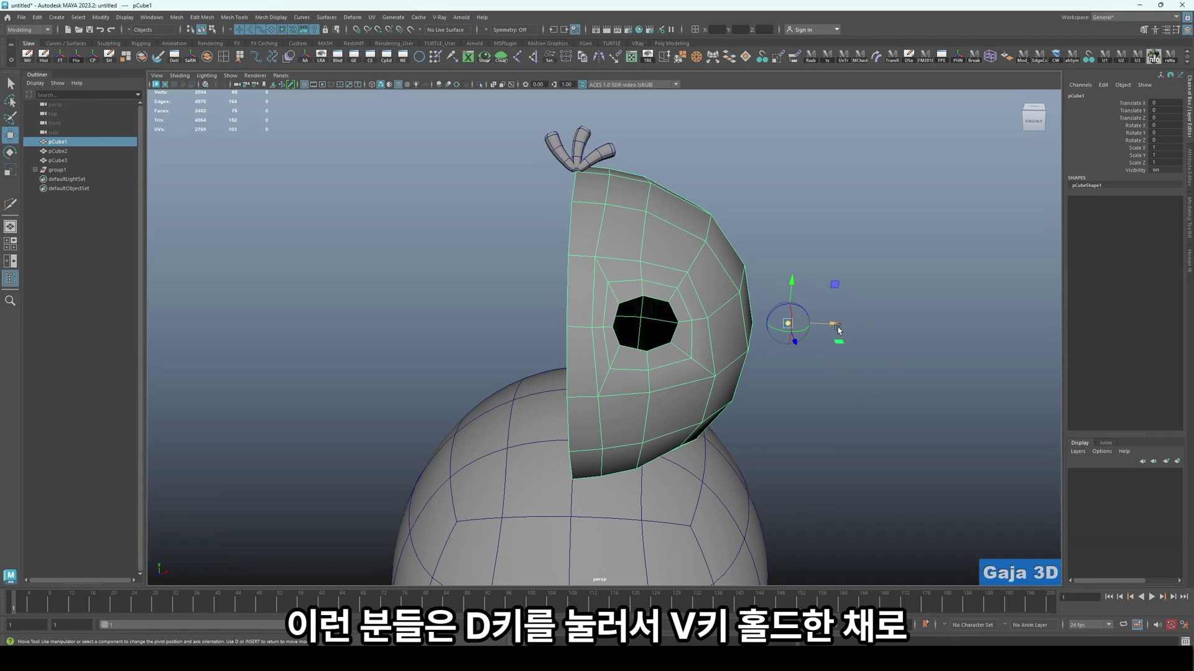
- Snap the half head's pivot along the X axis to the vertices of its open center border and leave pivot editing
key(d)
key(d)
key(v)
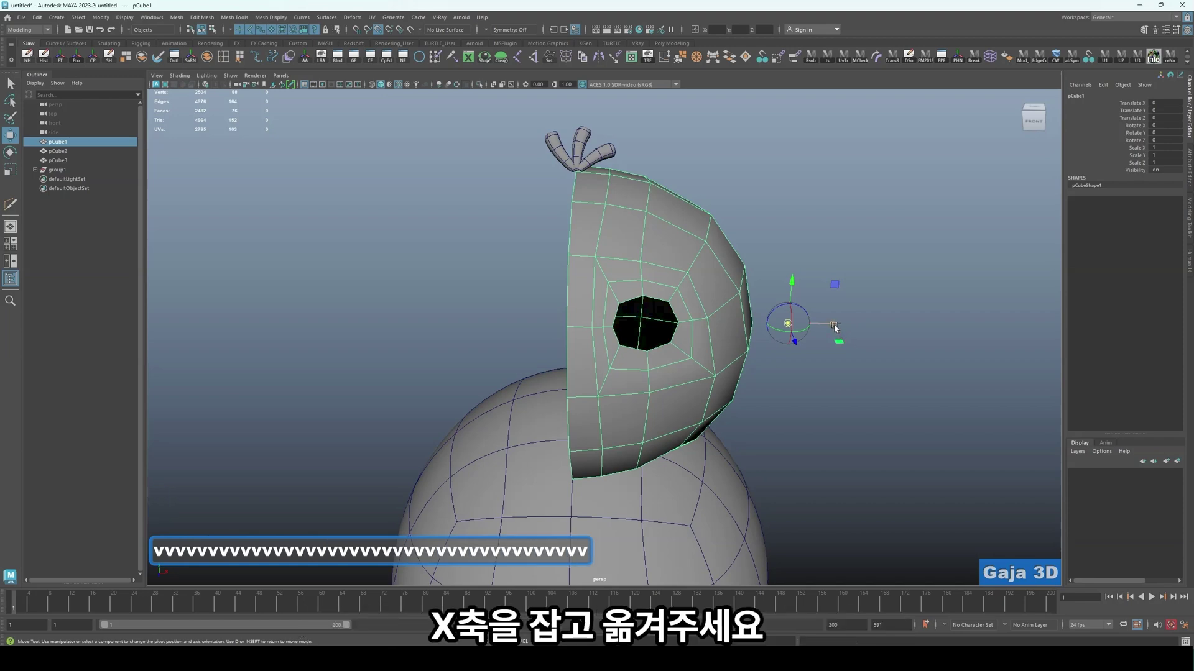
drag(836, 324, 564, 334)
alt+drag(835, 374, 679, 314)
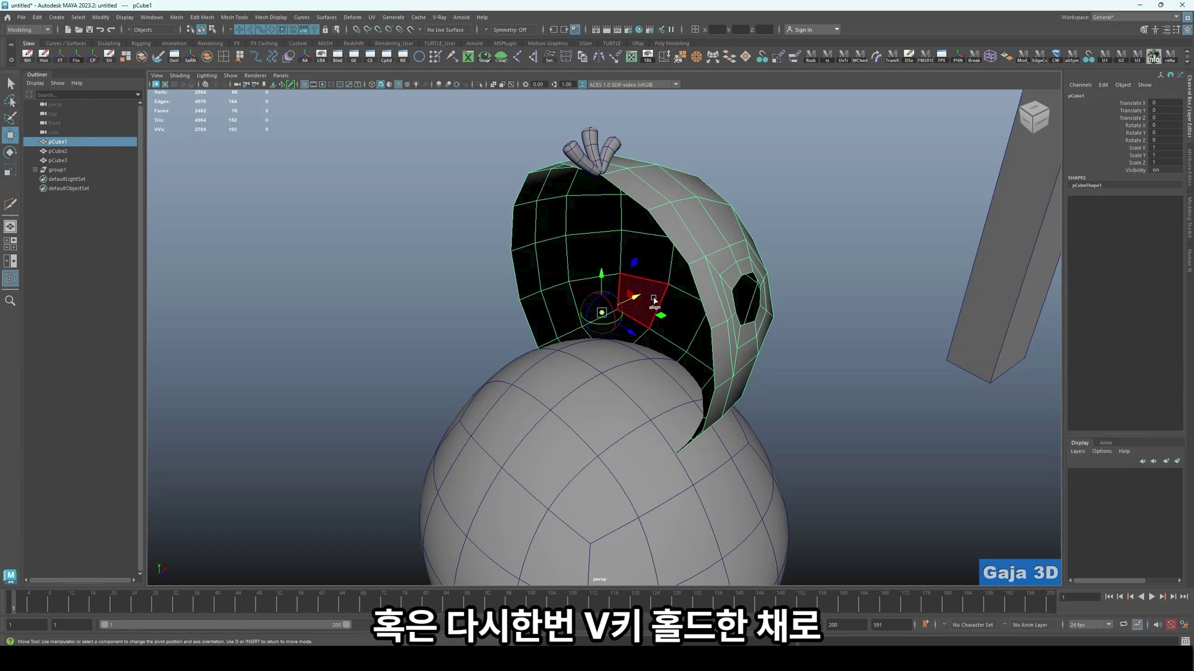
key(v)
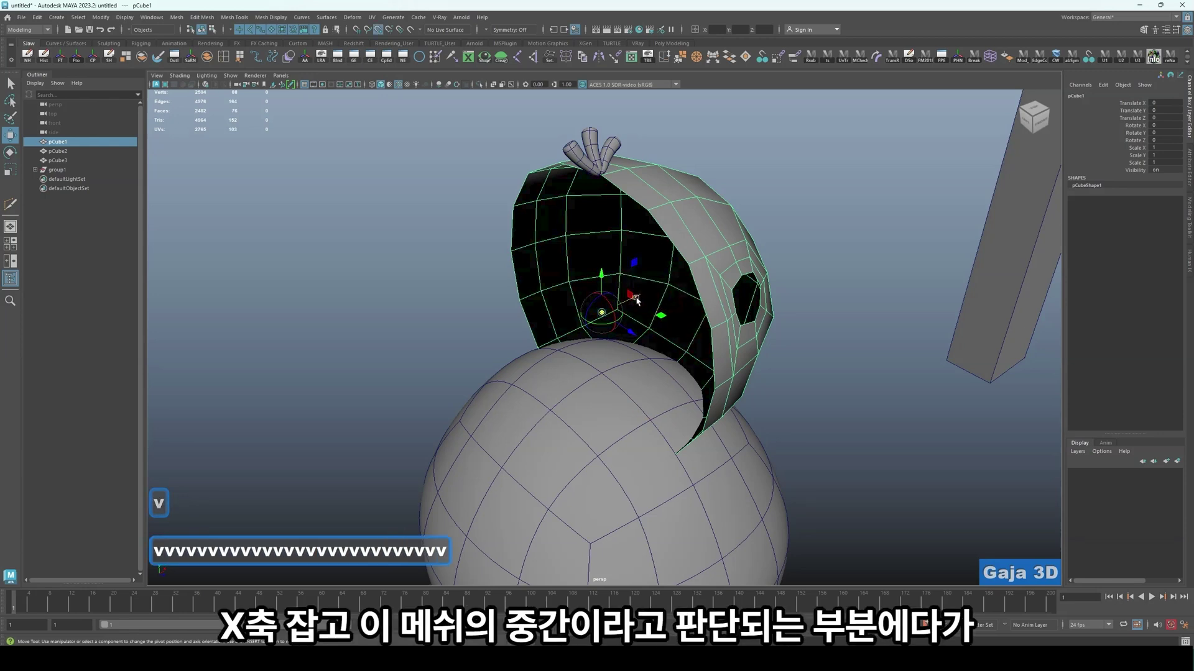
drag(636, 300, 893, 359)
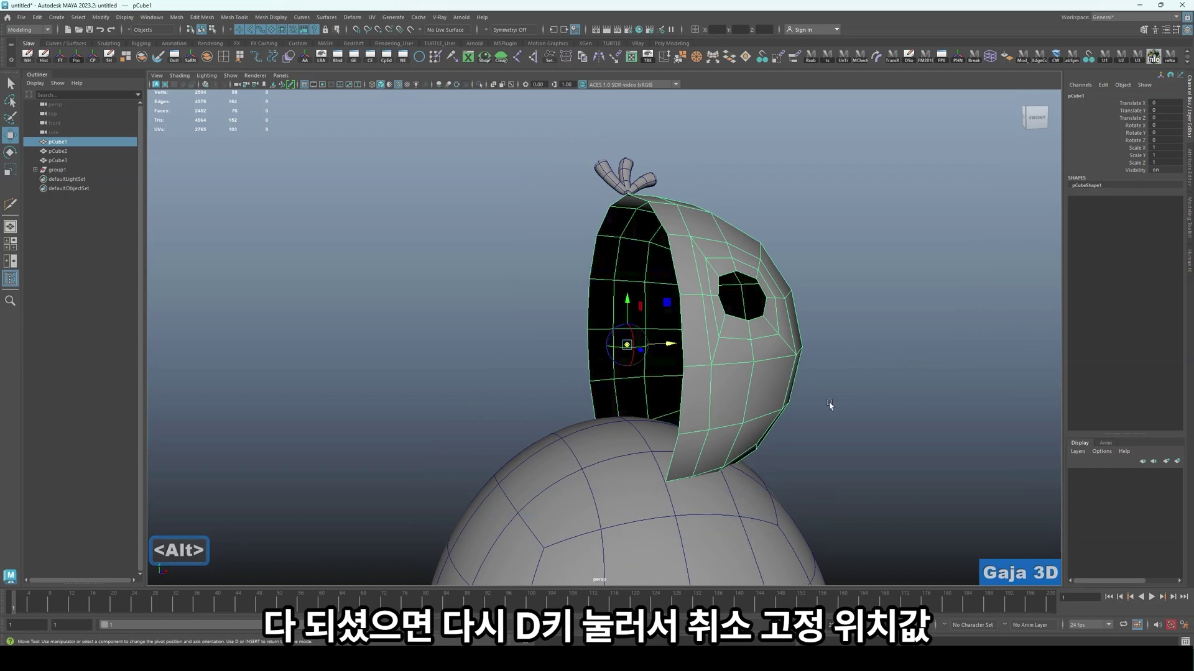
key(d)
mouse_move(813, 421)
alt+mouse_down()
mouse_move(906, 413)
mouse_move(787, 403)
mouse_move(819, 432)
alt+mouse_up()
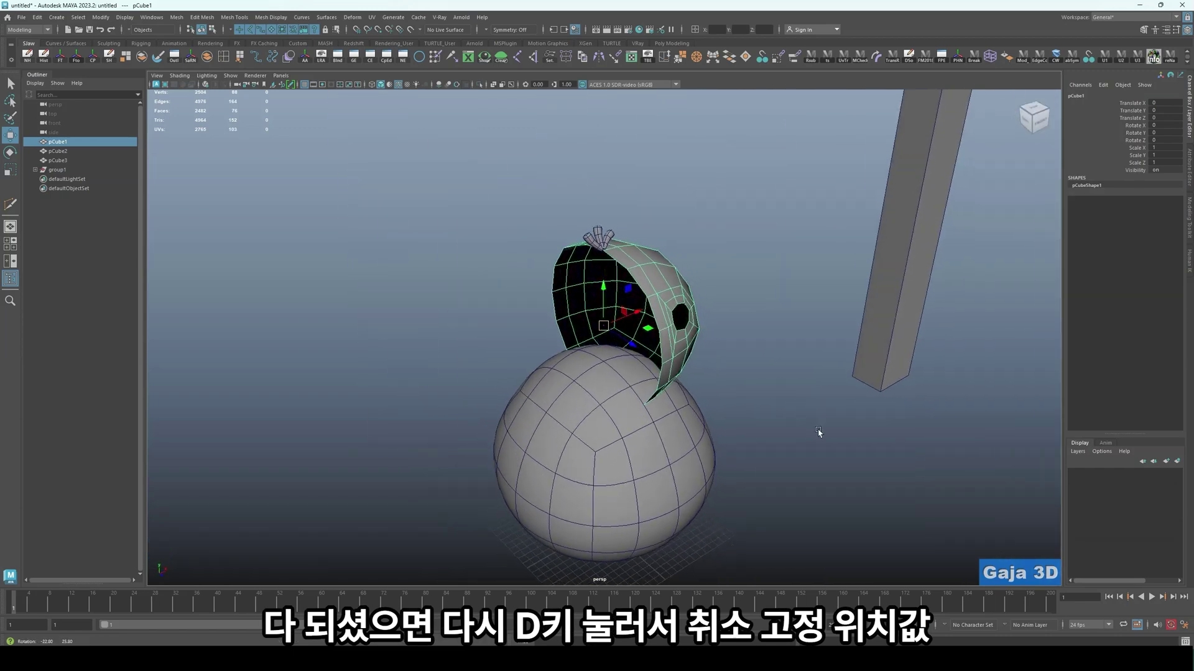
- Duplicate the half head and mirror the copy across the center by setting its Scale X to -1
alt+drag(759, 366, 723, 352)
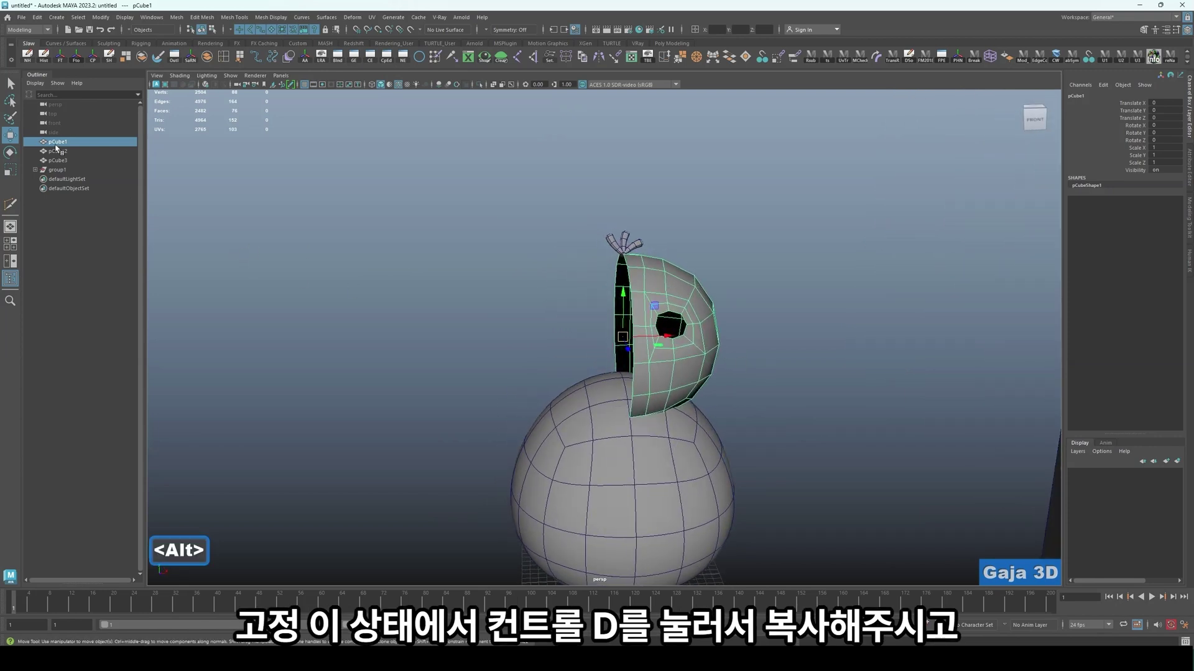
key(ctrl+d)
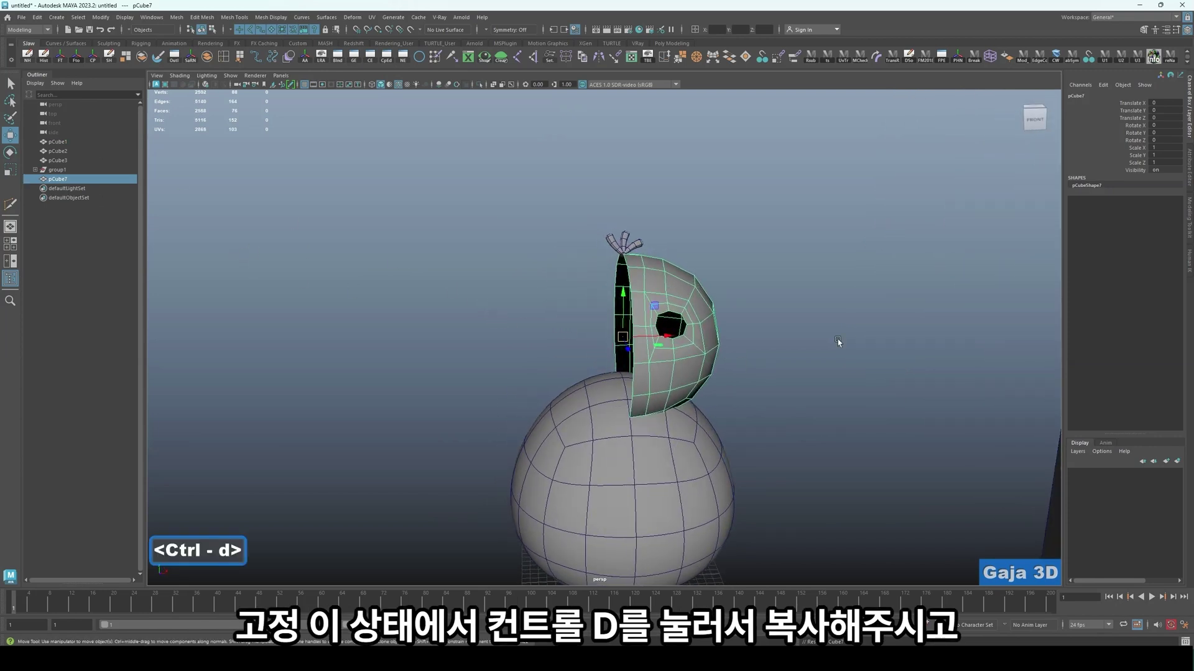
click(1165, 148)
text(-1)
key(Return)
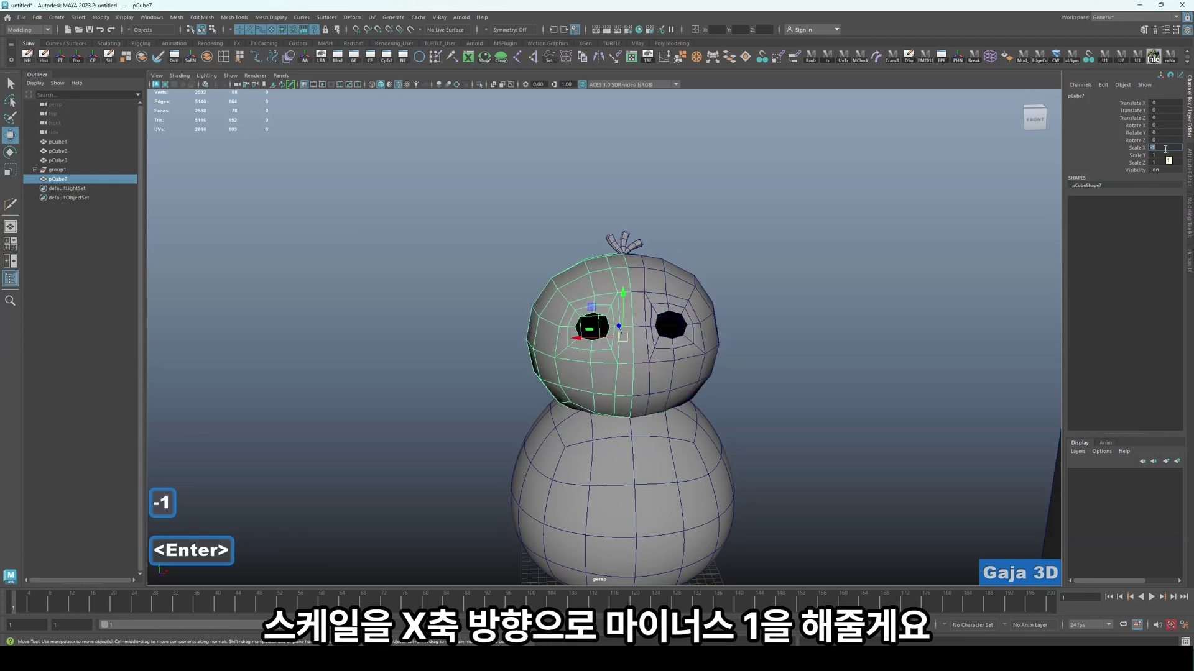
- Inspect the mirrored head from several angles, selecting the original half and the mirrored half in turn
alt+drag(883, 385, 842, 378)
click(842, 379)
scroll(672, 394, up, 3)
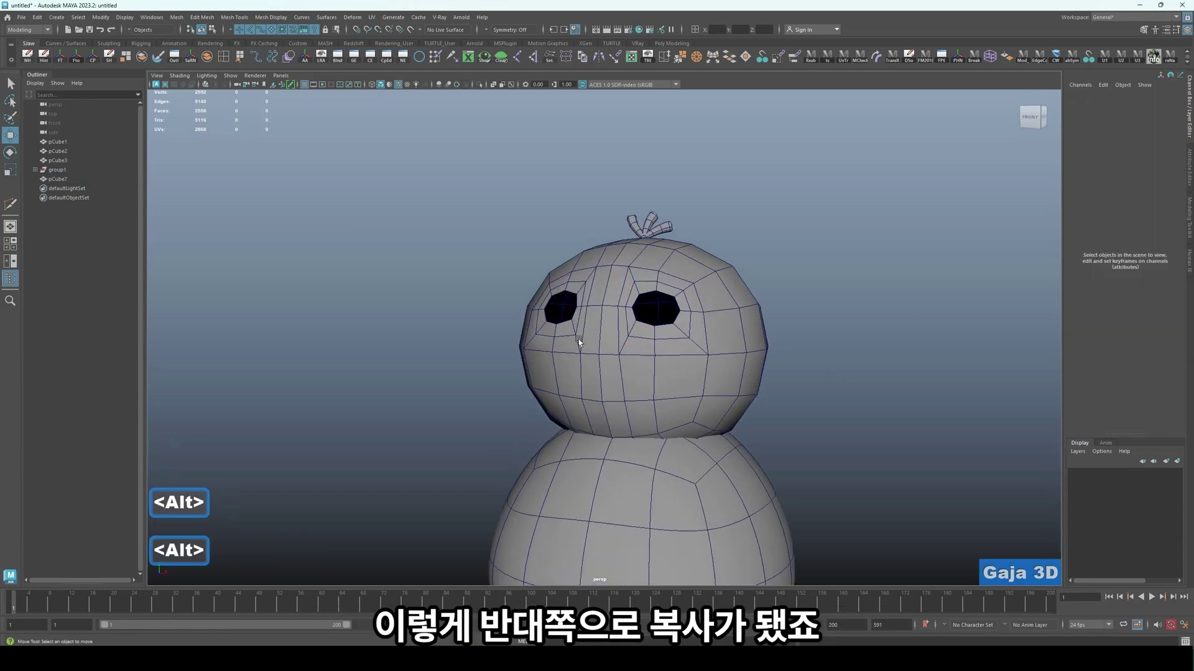
alt+drag(773, 366, 603, 311)
click(656, 342)
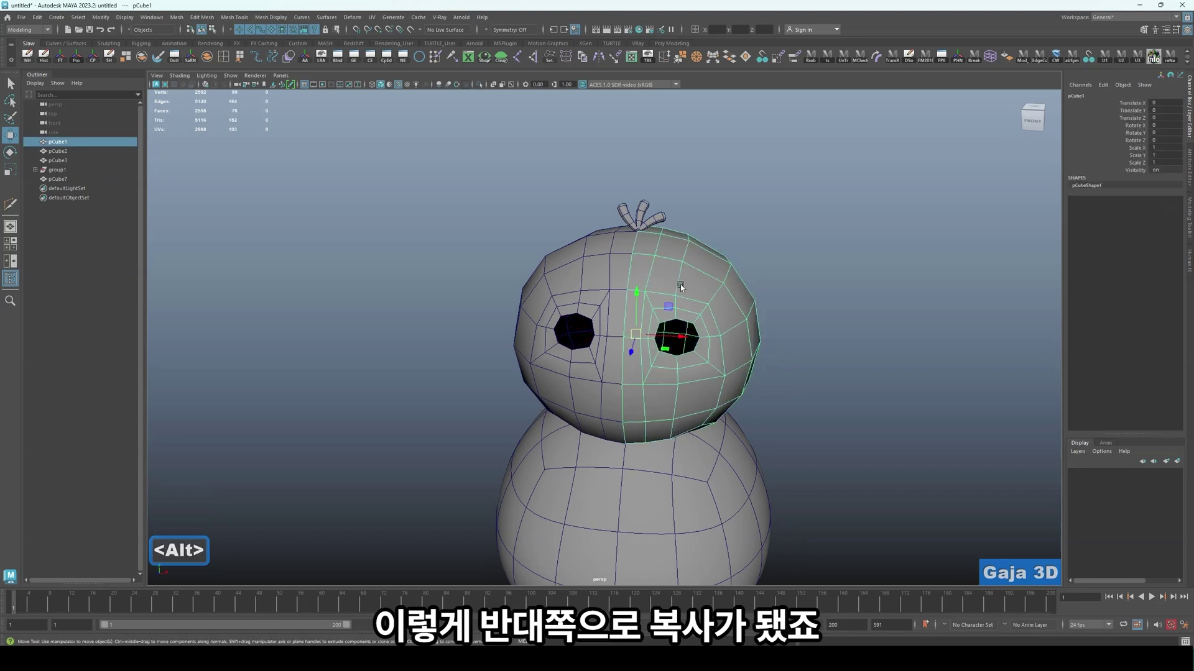
click(551, 279)
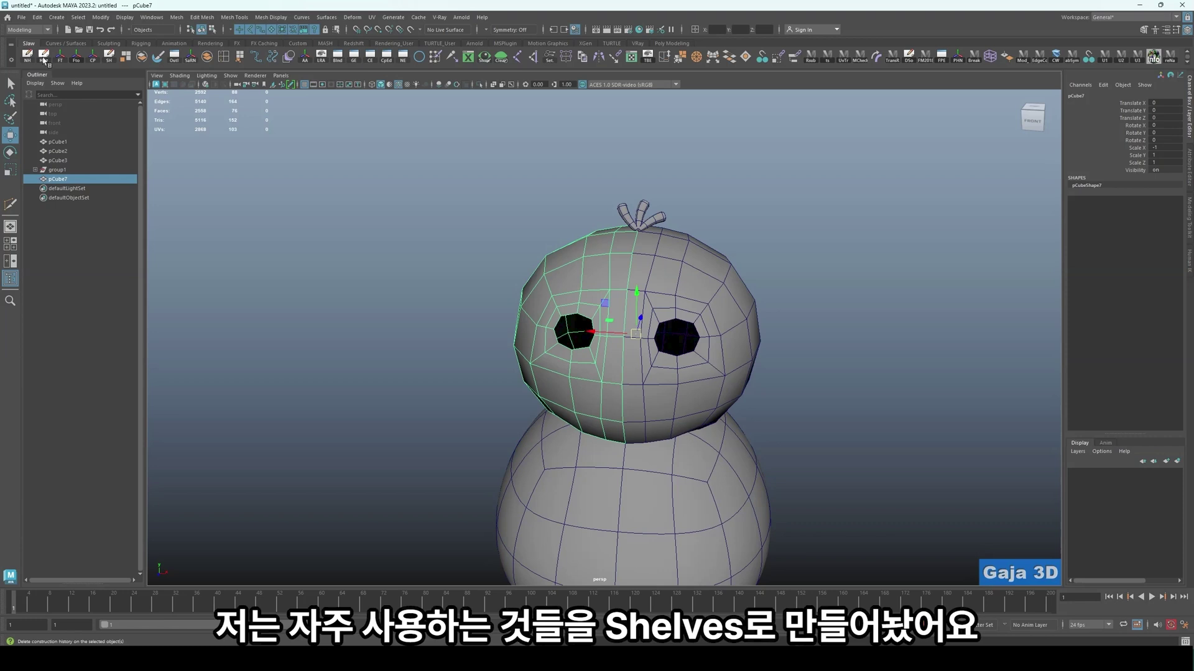
- Look through the custom shelf and its settings in the Shelf Editor, and close the editor without changes
scroll(56, 61, down, 1)
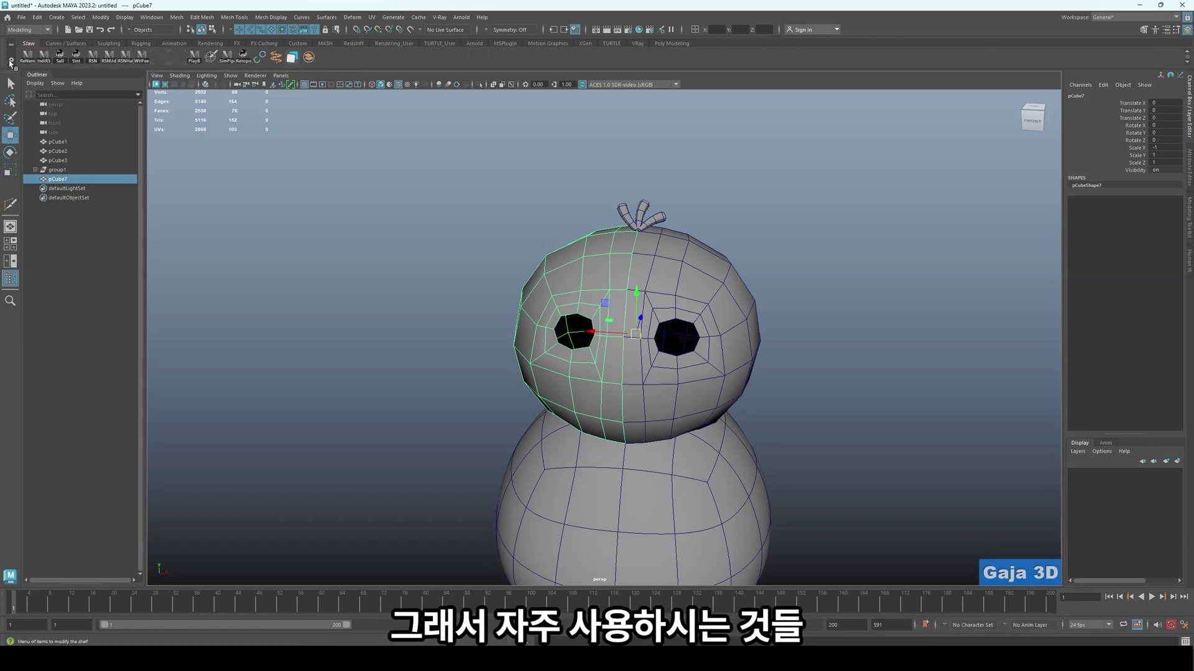
click(11, 62)
click(52, 79)
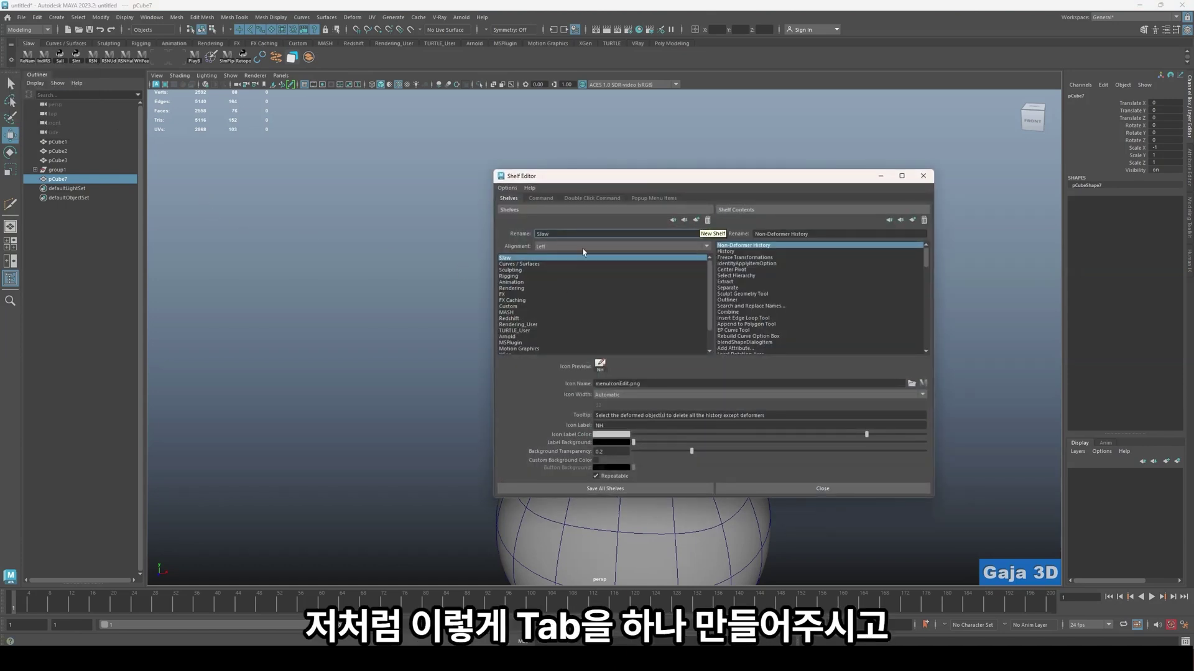
click(509, 258)
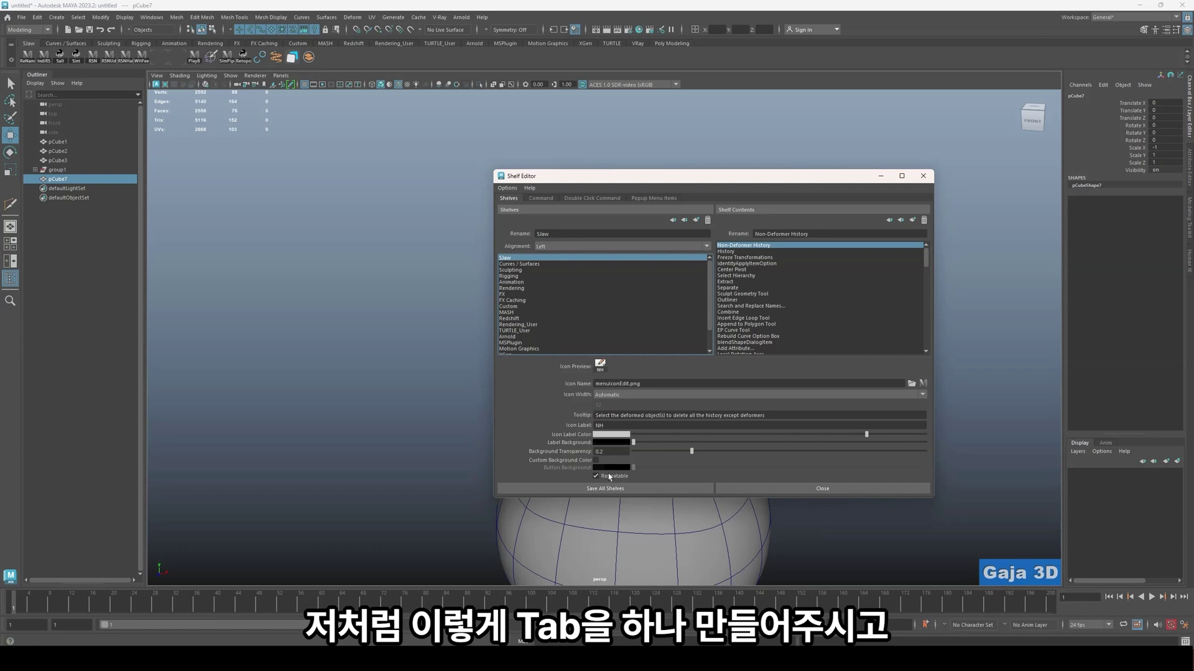
click(777, 489)
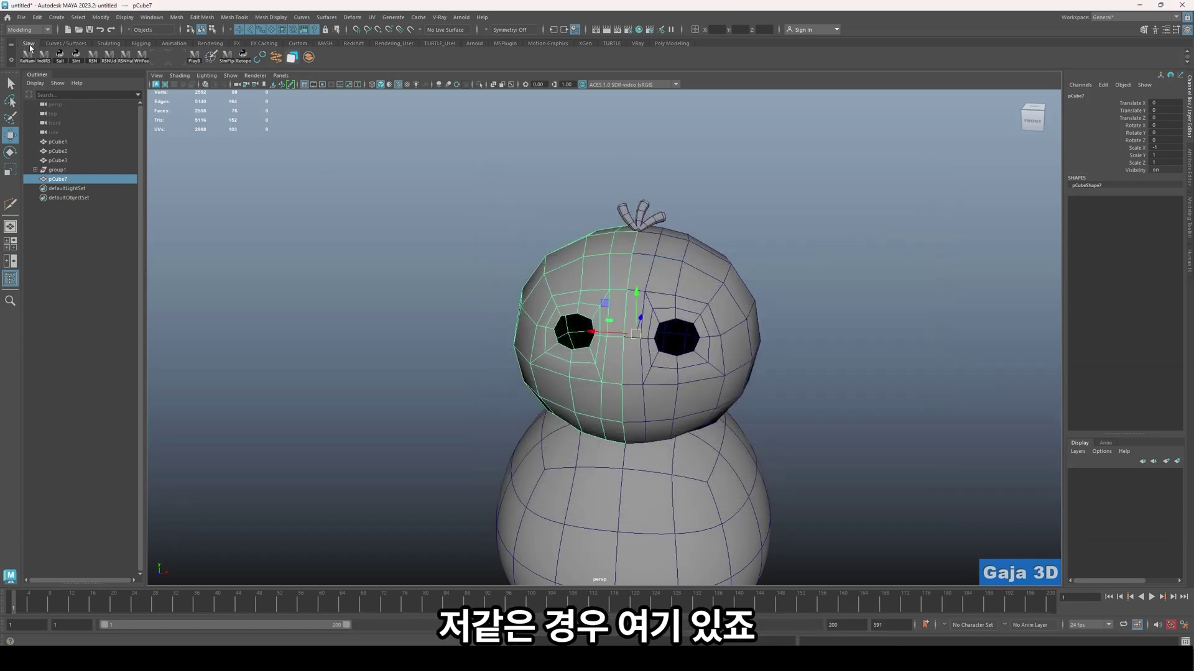
- Add Freeze Transformations, Center Pivot and delete History shortcuts to the current custom shelf
click(125, 23)
mouse_move(101, 22)
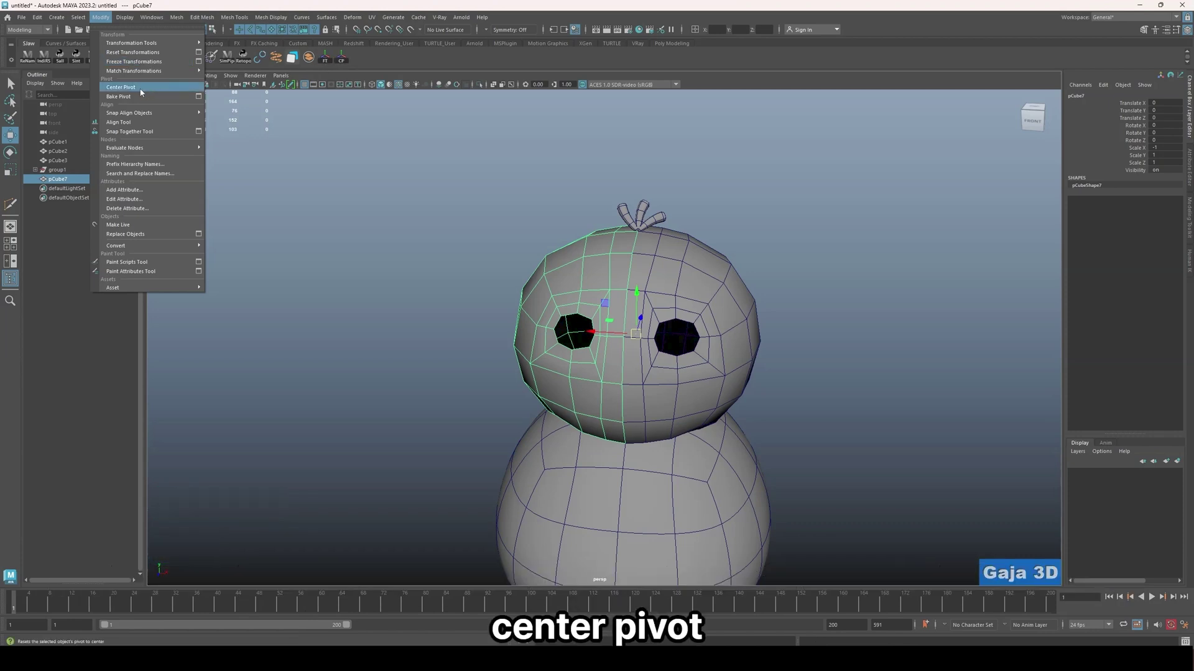
mouse_move(38, 18)
mouse_move(124, 129)
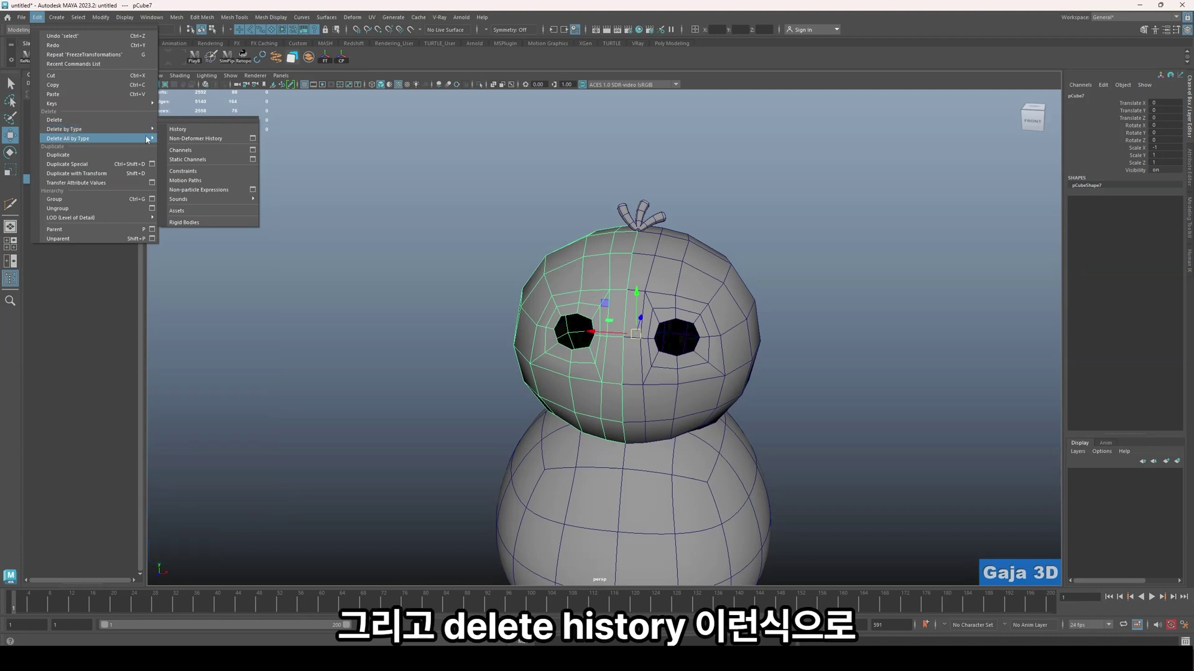
ctrl+shift+click(200, 130)
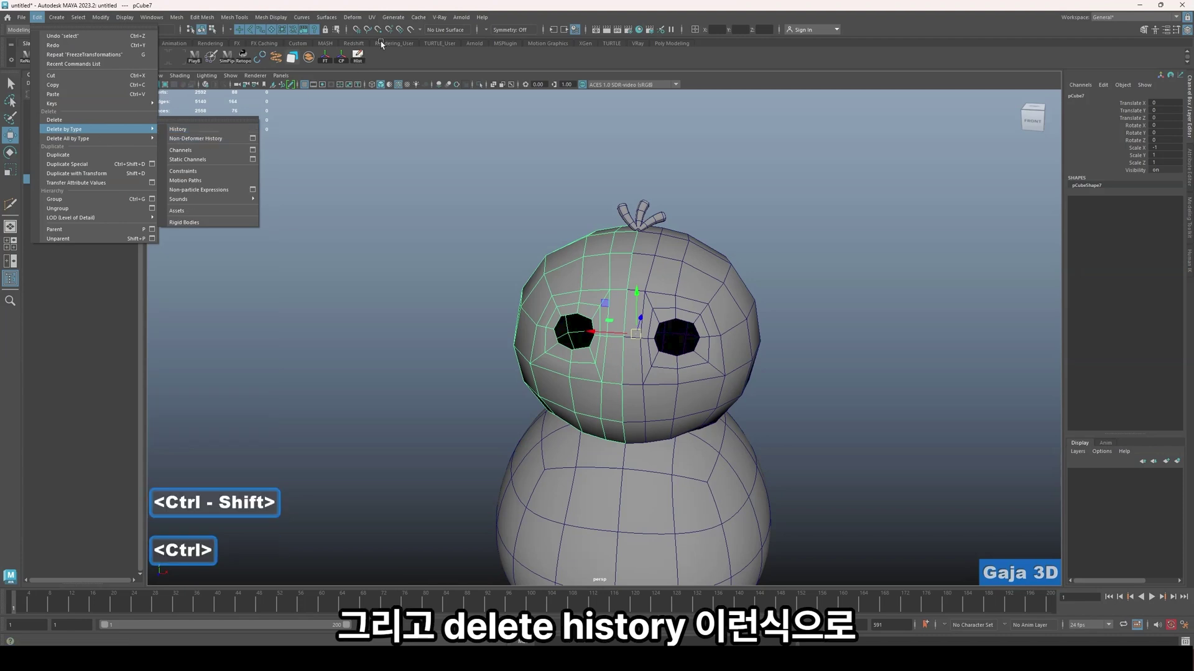
click(392, 59)
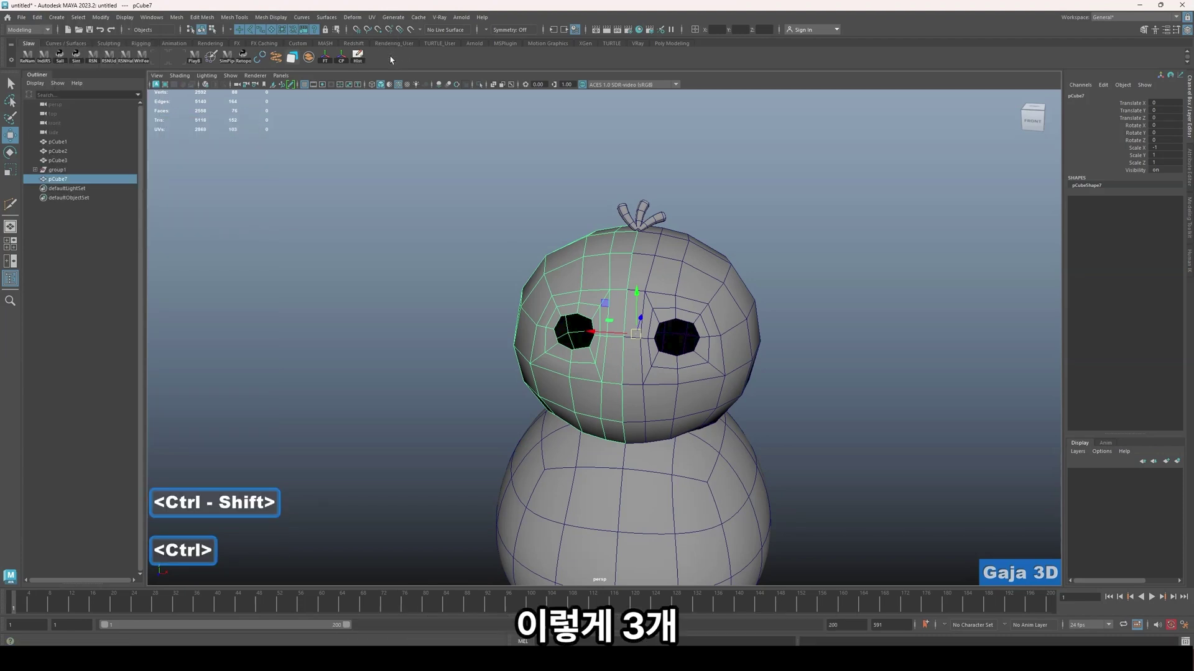
- Delete the Freeze Transformations, Center Pivot and delete History shortcuts from the custom shelf
right_click(358, 60)
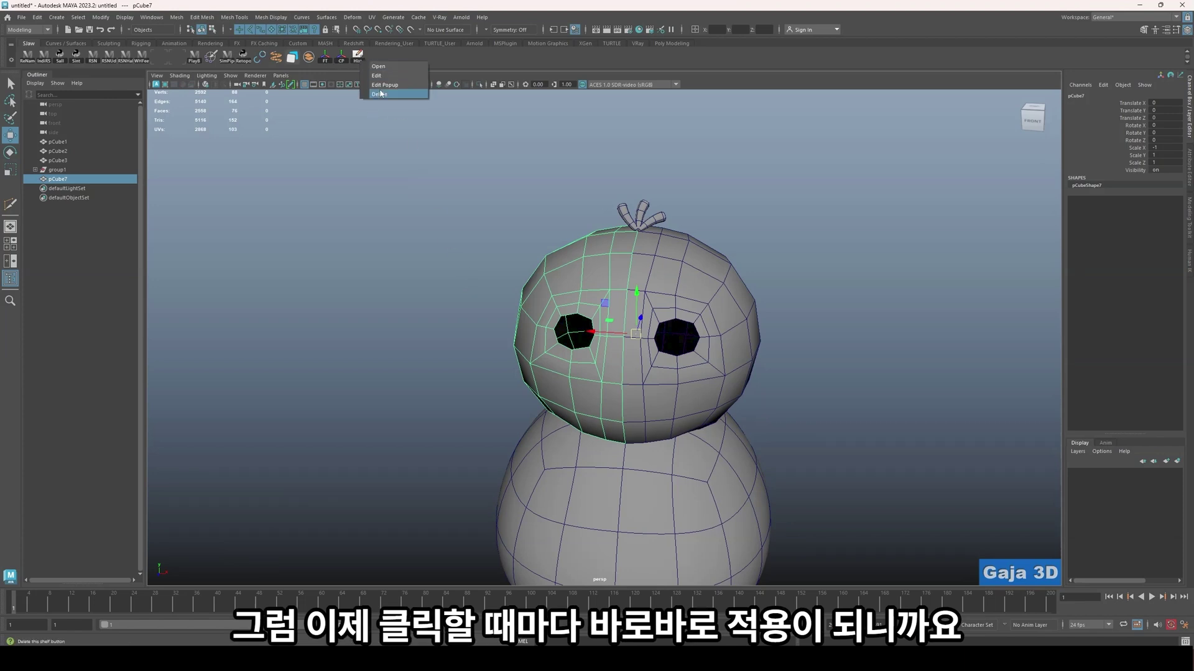
click(380, 94)
right_click(342, 59)
click(365, 94)
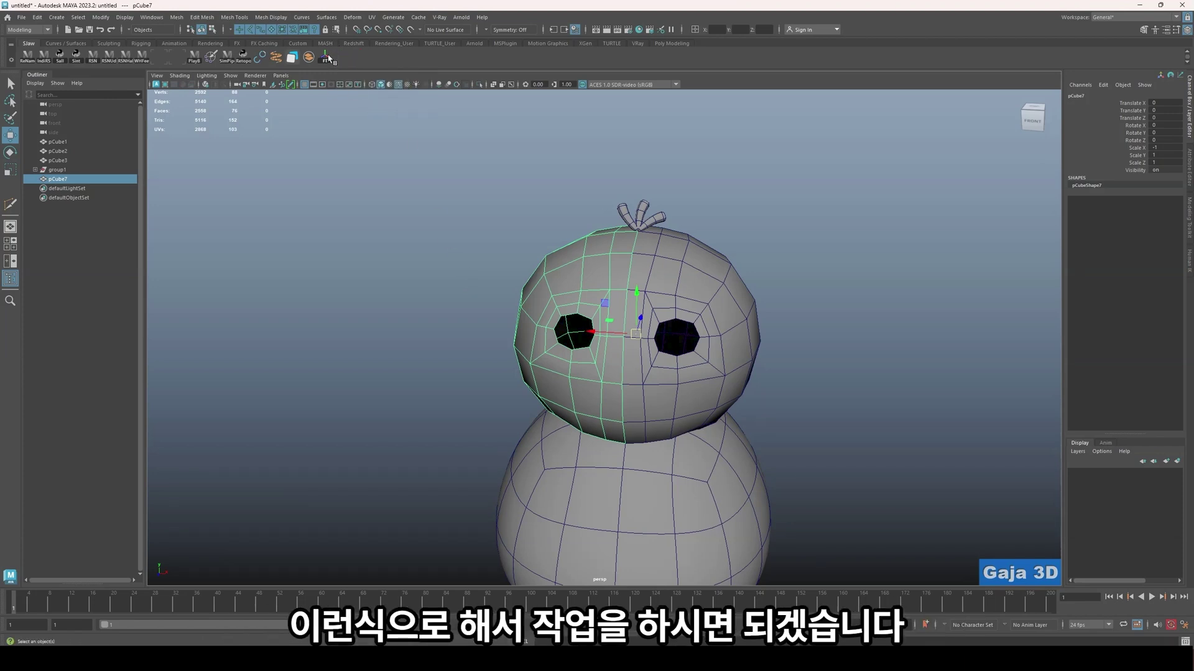
right_click(329, 56)
click(350, 89)
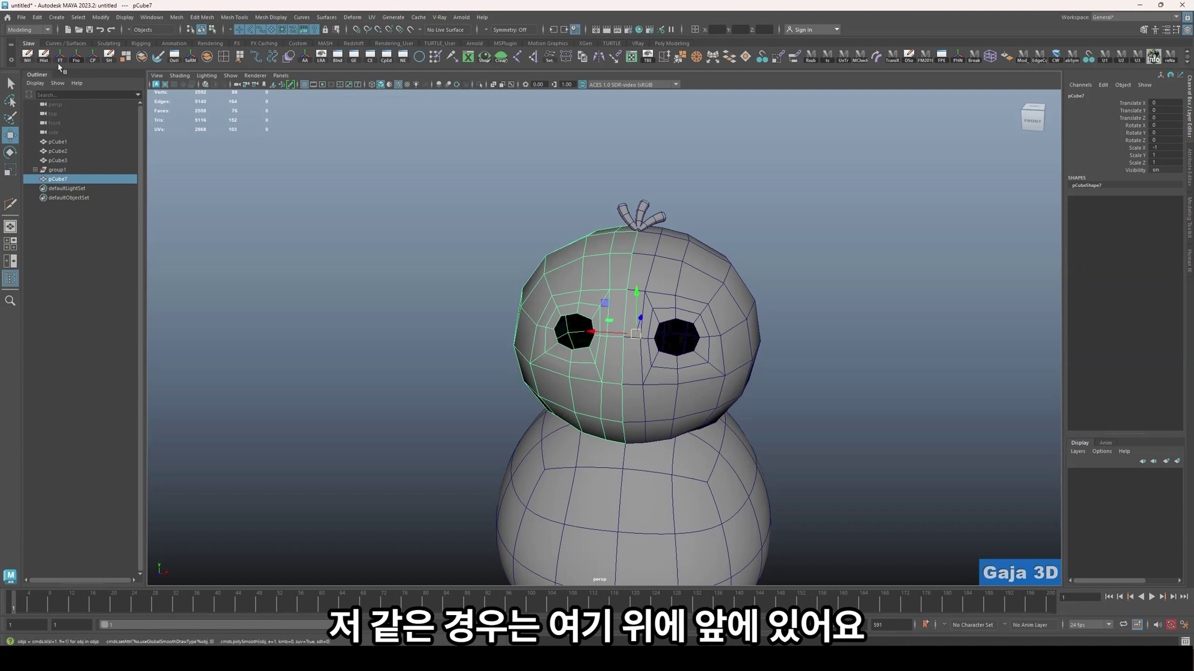
click(812, 341)
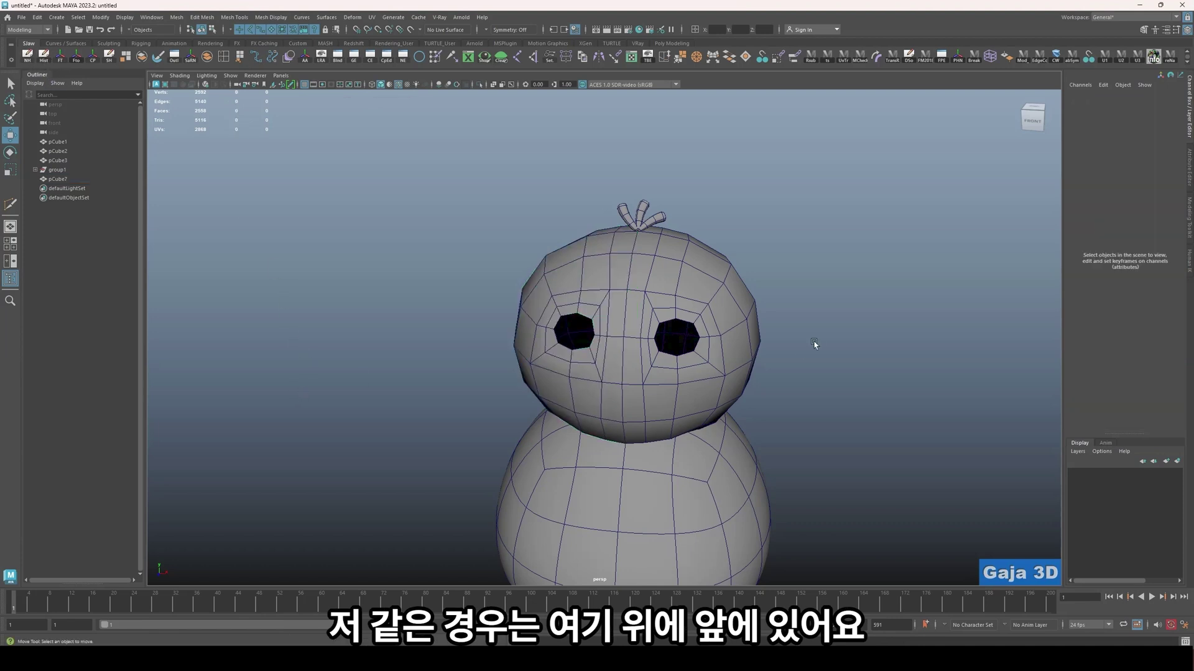
click(647, 296)
shift+click(584, 264)
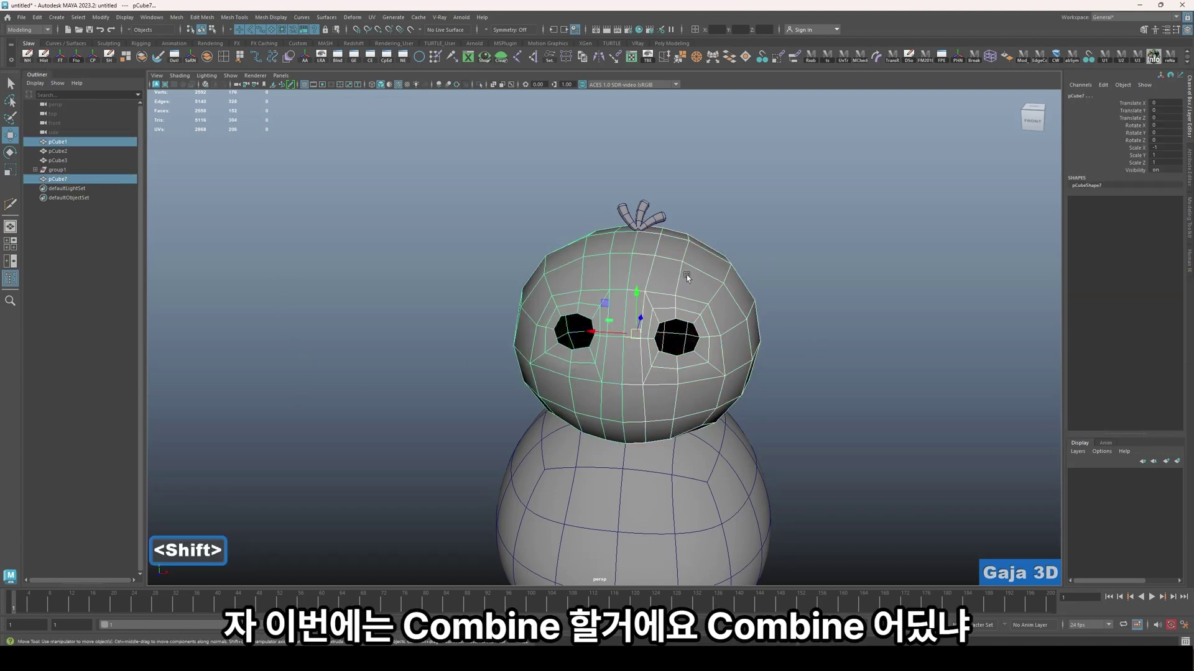
click(177, 17)
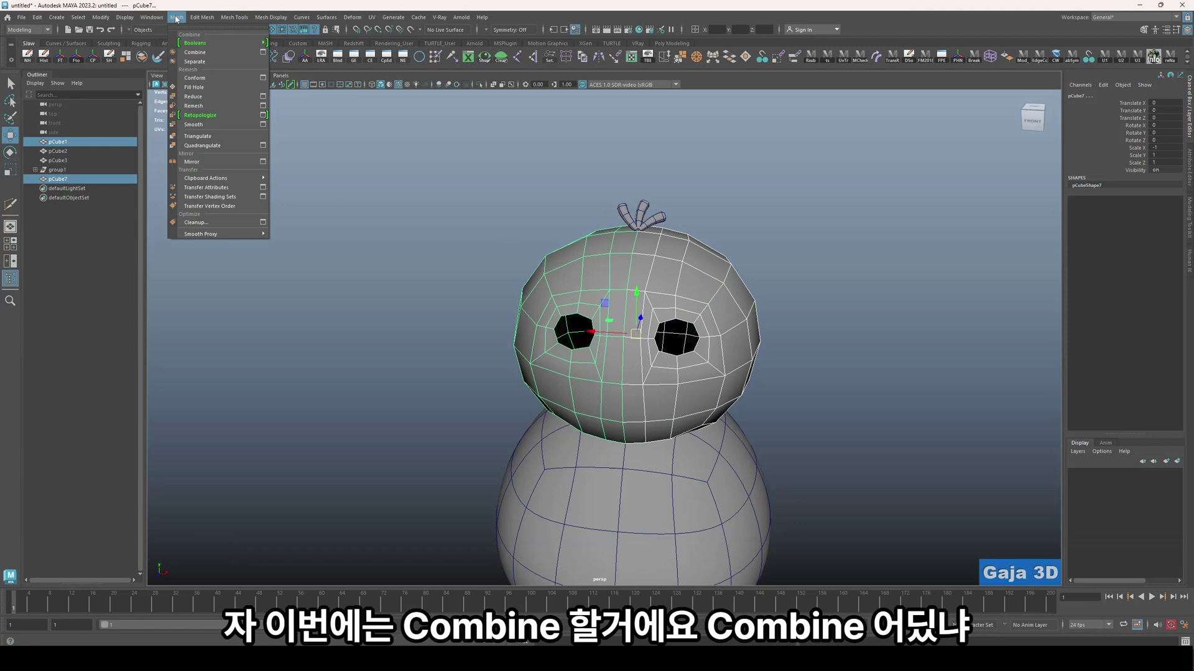
click(860, 160)
click(861, 160)
- Combine the original and mirrored head halves into one mesh and delete its history
click(689, 255)
shift+click(620, 292)
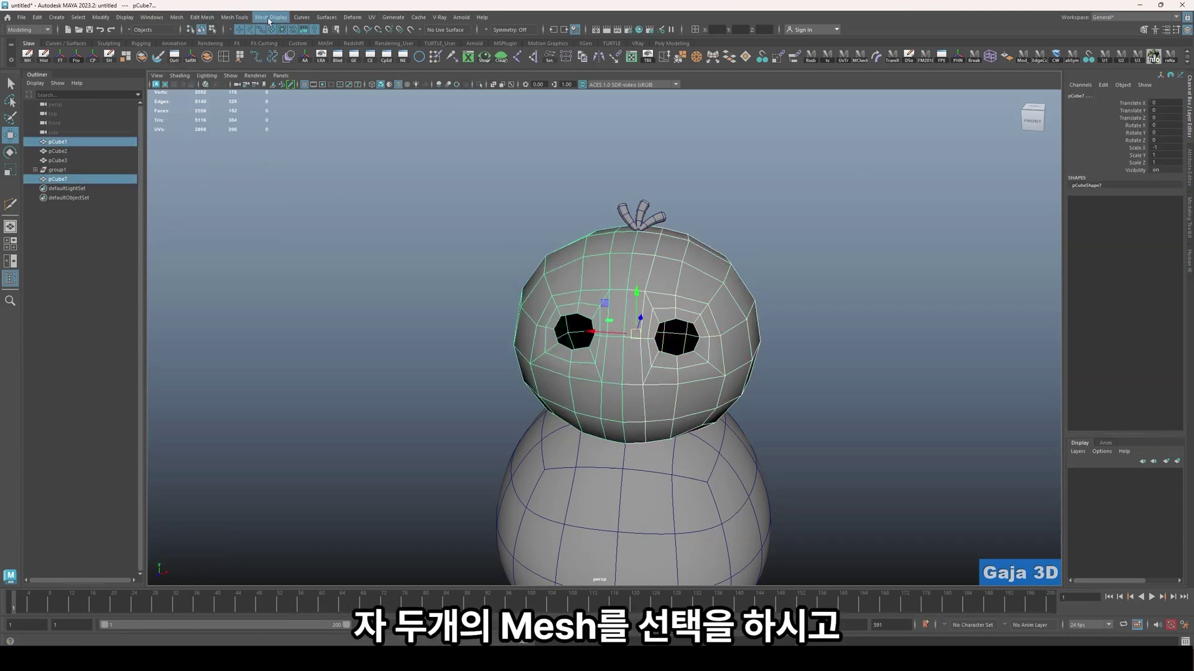
click(235, 18)
mouse_move(205, 20)
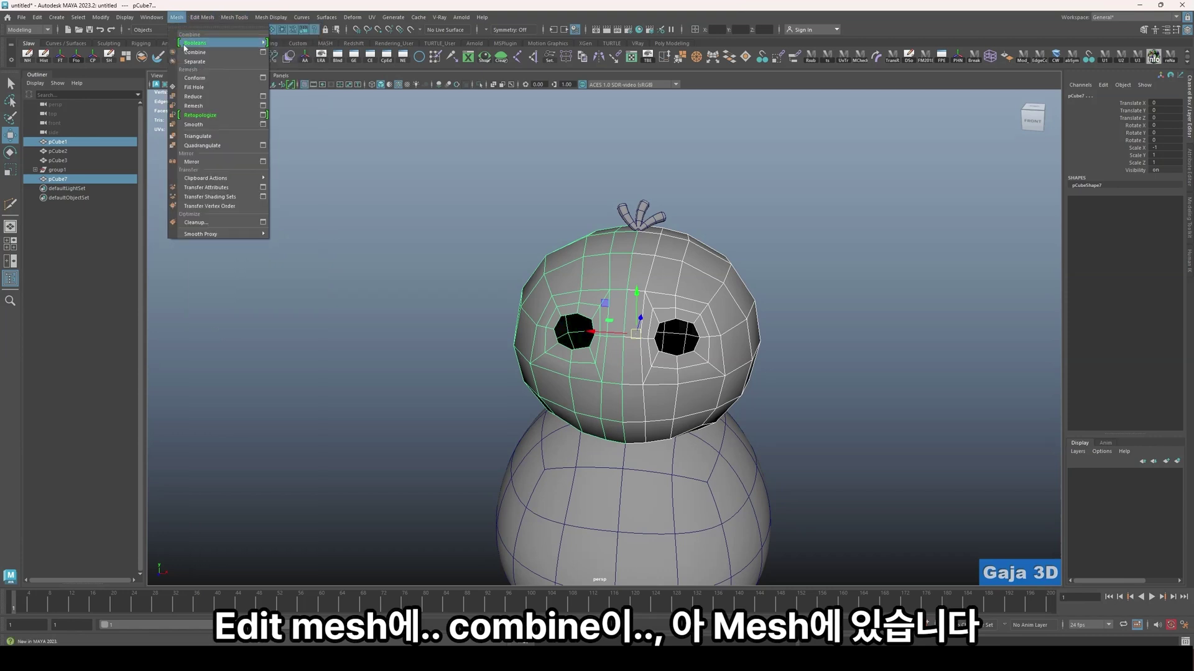
click(209, 53)
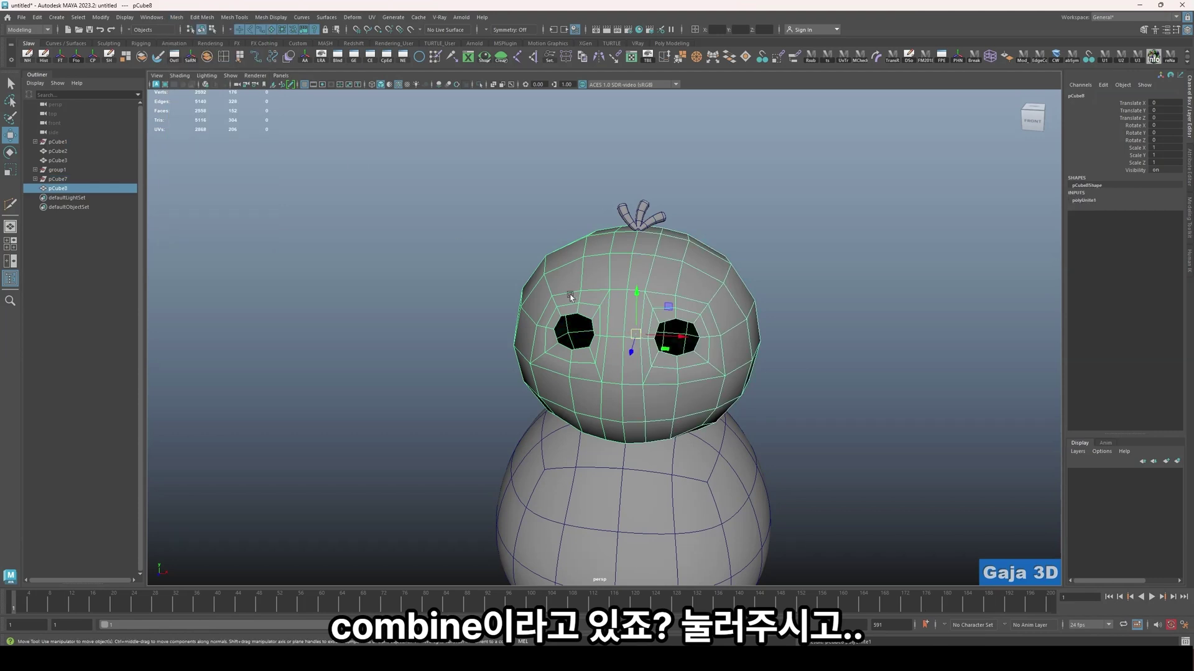
click(43, 57)
click(855, 289)
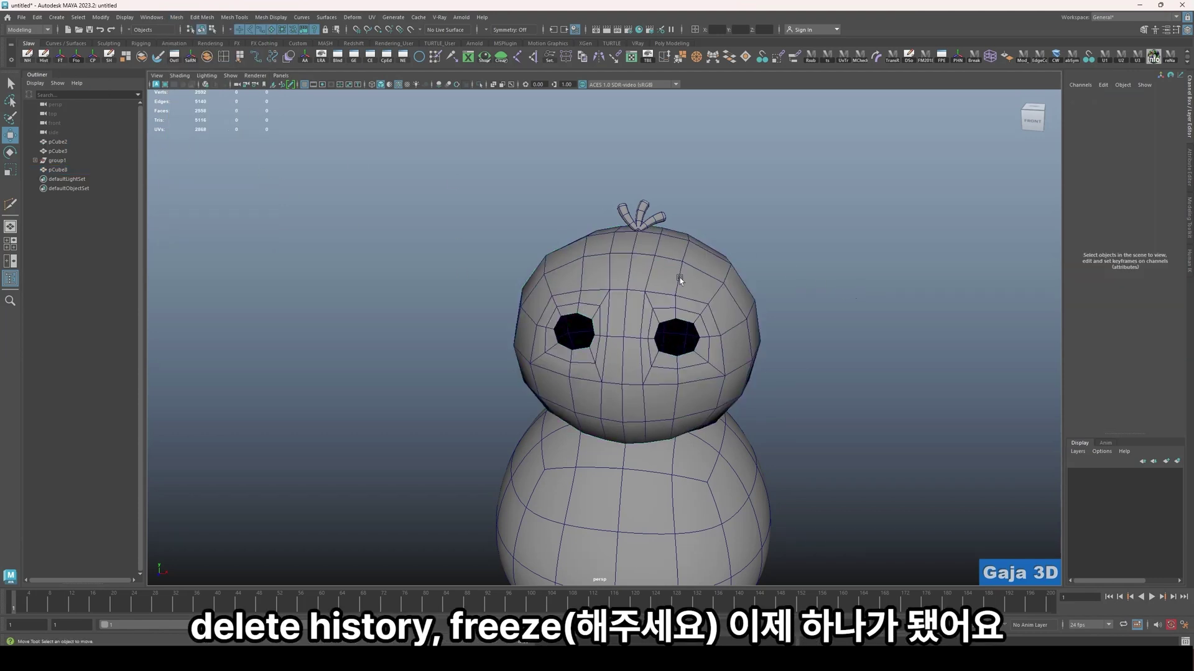
- Preview the combined head smoothed, try moving it off the body as one object, and undo the move
click(677, 287)
alt+middle_drag(711, 326, 672, 364)
alt+drag(672, 364, 647, 326)
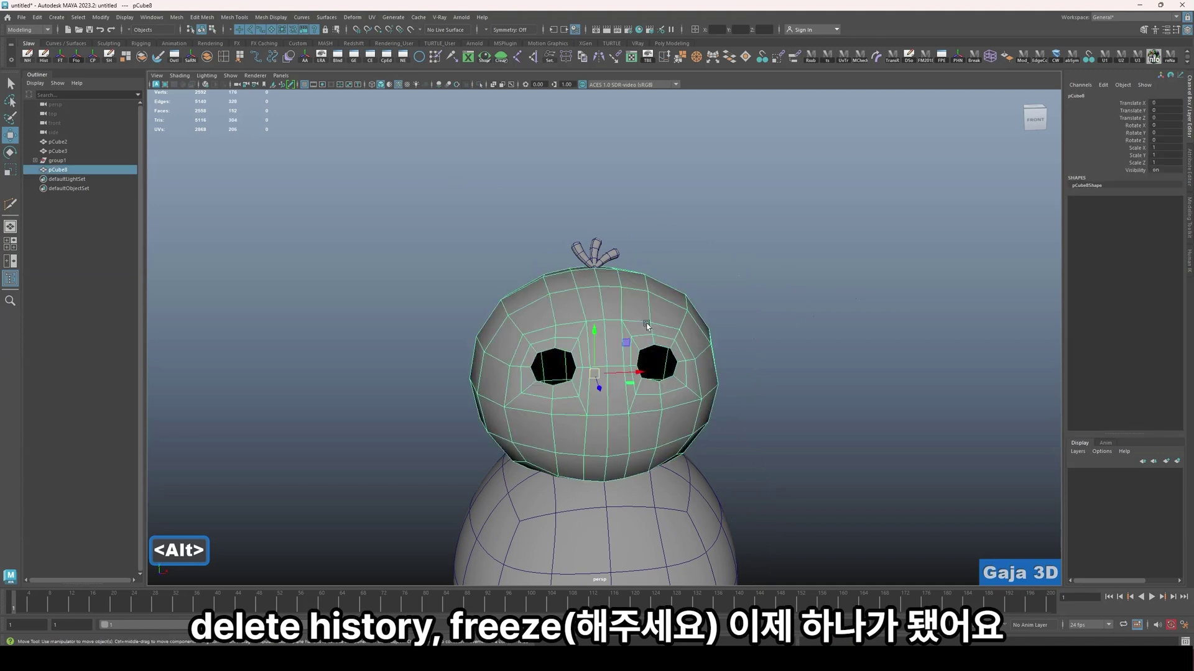
key(3)
key(1)
key(3)
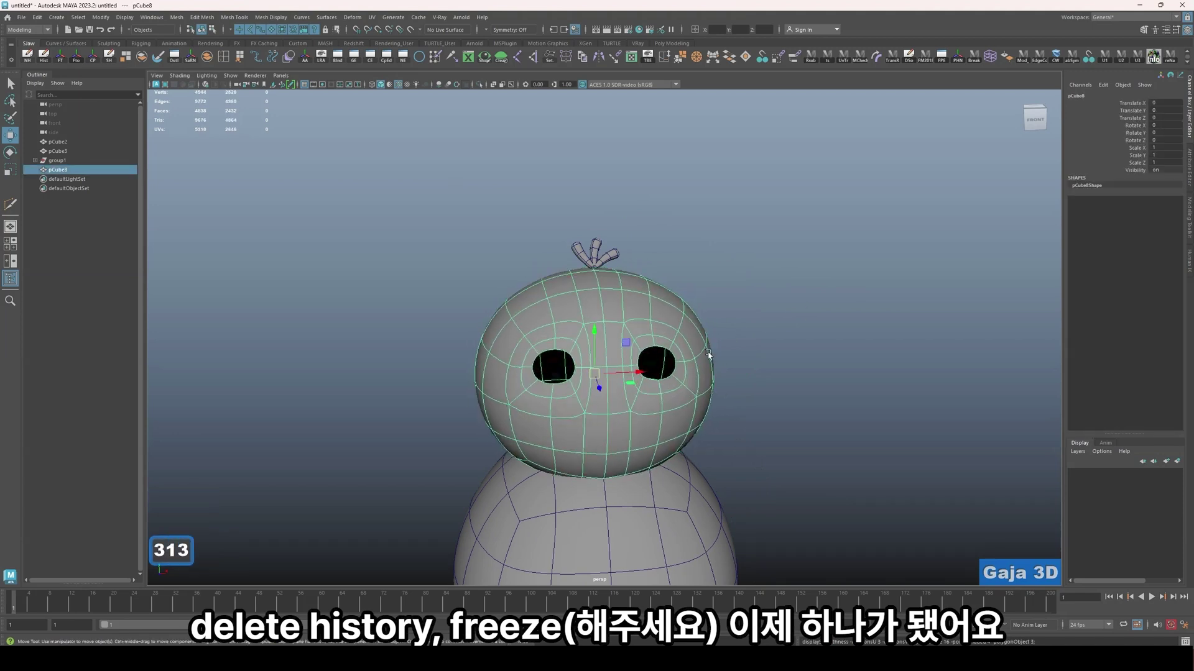
drag(595, 376, 760, 394)
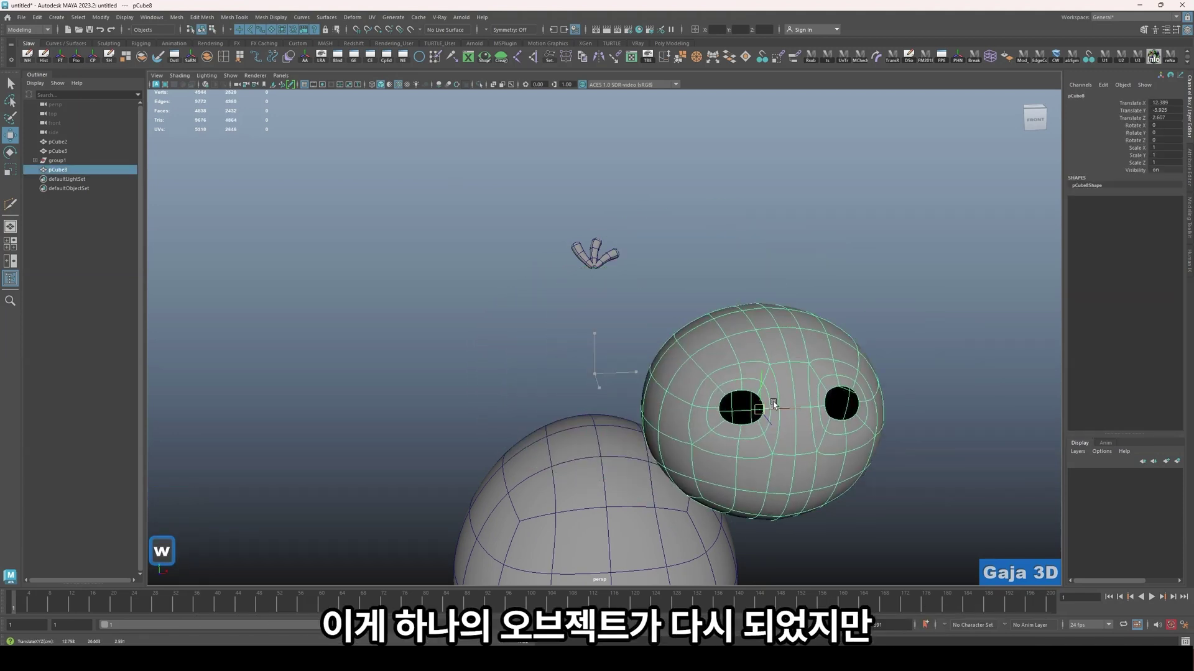
key(ctrl+z)
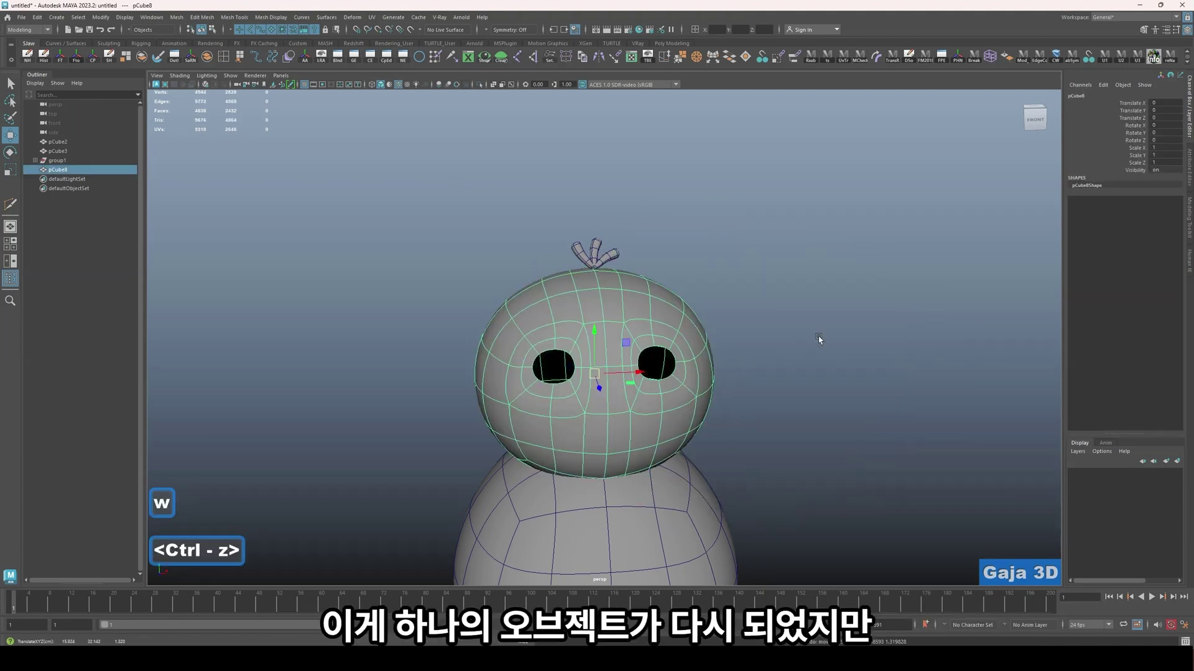
- Select all faces of one head half, try pulling them away from the other half, and undo the move
right_click(617, 285)
right_drag(618, 285, 618, 312)
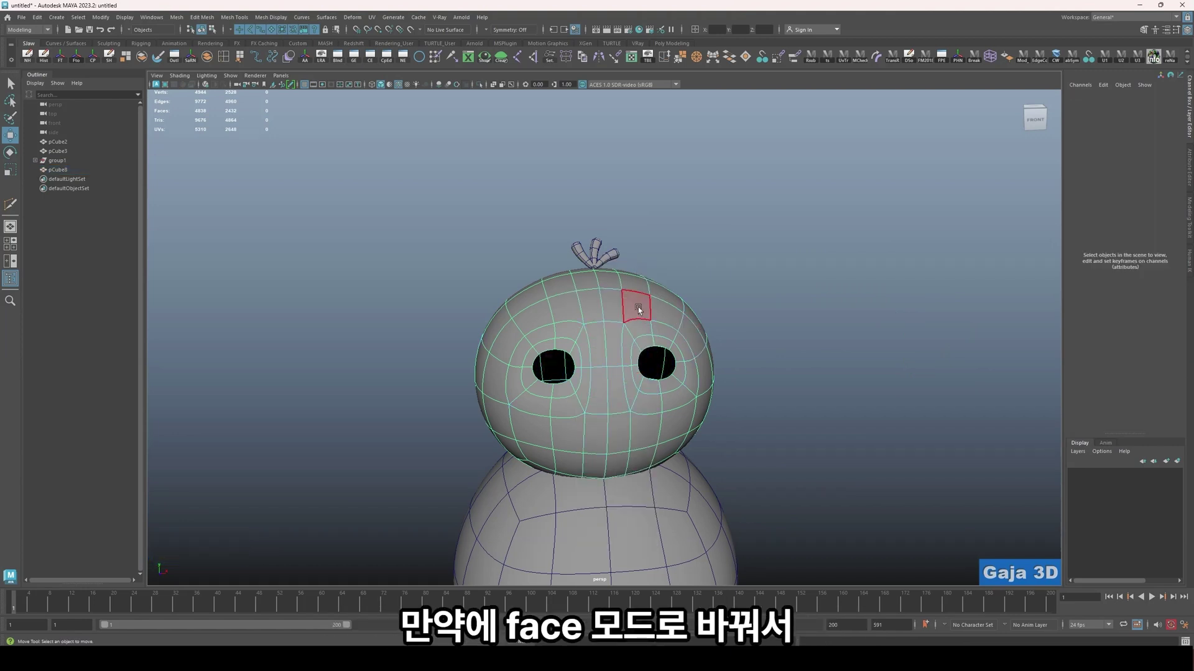
double_click(638, 307)
drag(660, 370, 864, 379)
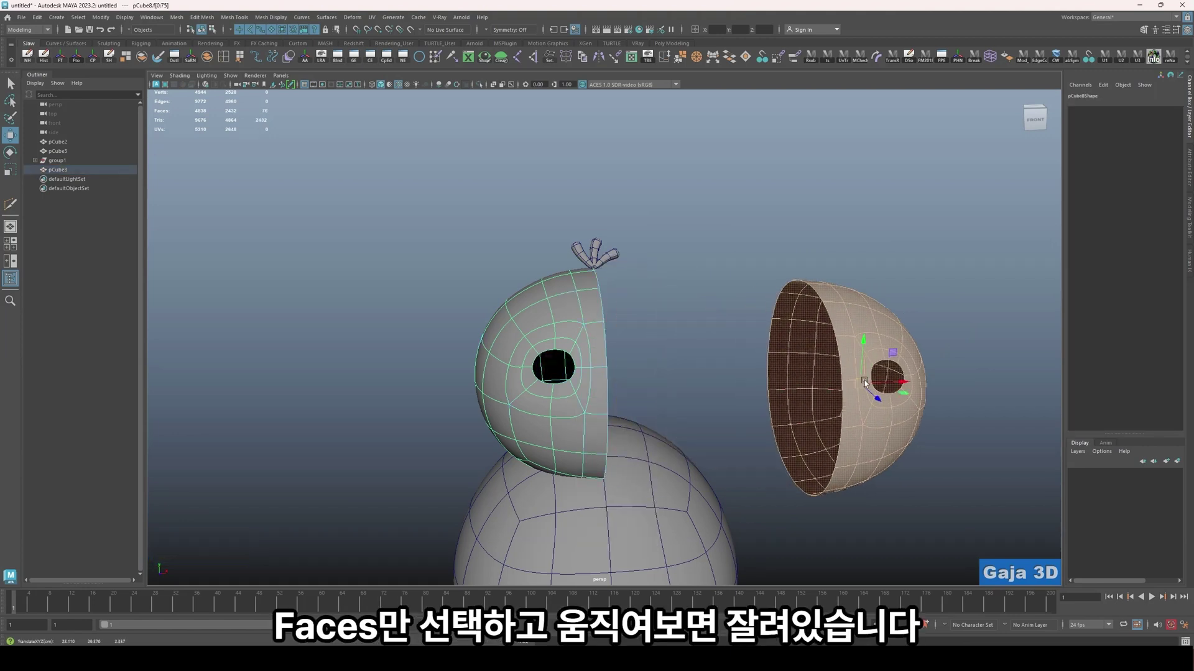
alt+drag(883, 463, 804, 486)
key(ctrl+z)
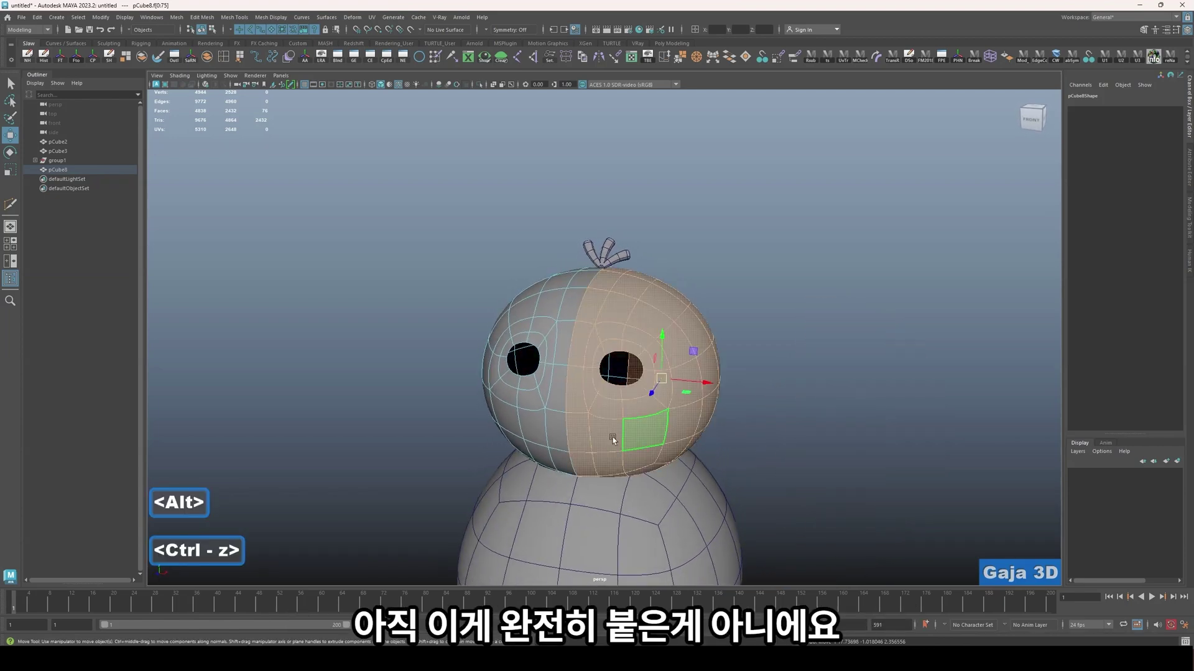
mouse_move(656, 313)
right_down()
mouse_move(703, 298)
mouse_move(653, 305)
mouse_move(651, 322)
right_up()
click(721, 292)
click(667, 320)
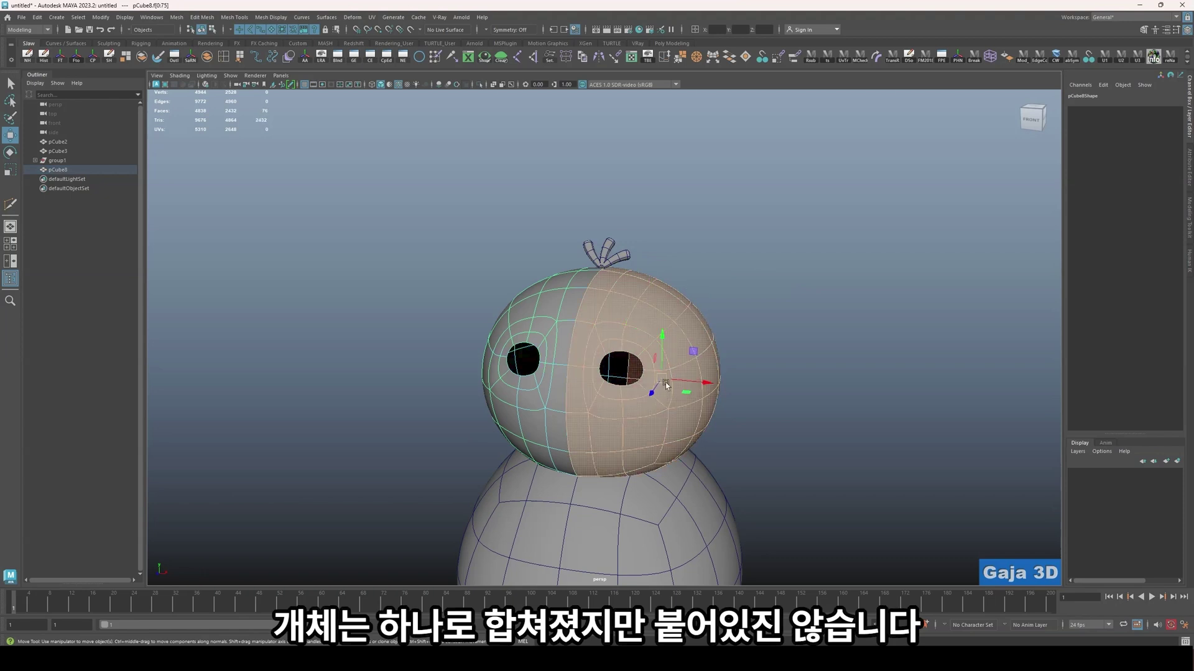
drag(665, 382, 630, 295)
key(ctrl+z)
- Turn off the head's smooth preview and switch the mesh to vertex selection
right_drag(630, 295, 700, 286)
click(644, 311)
key(1)
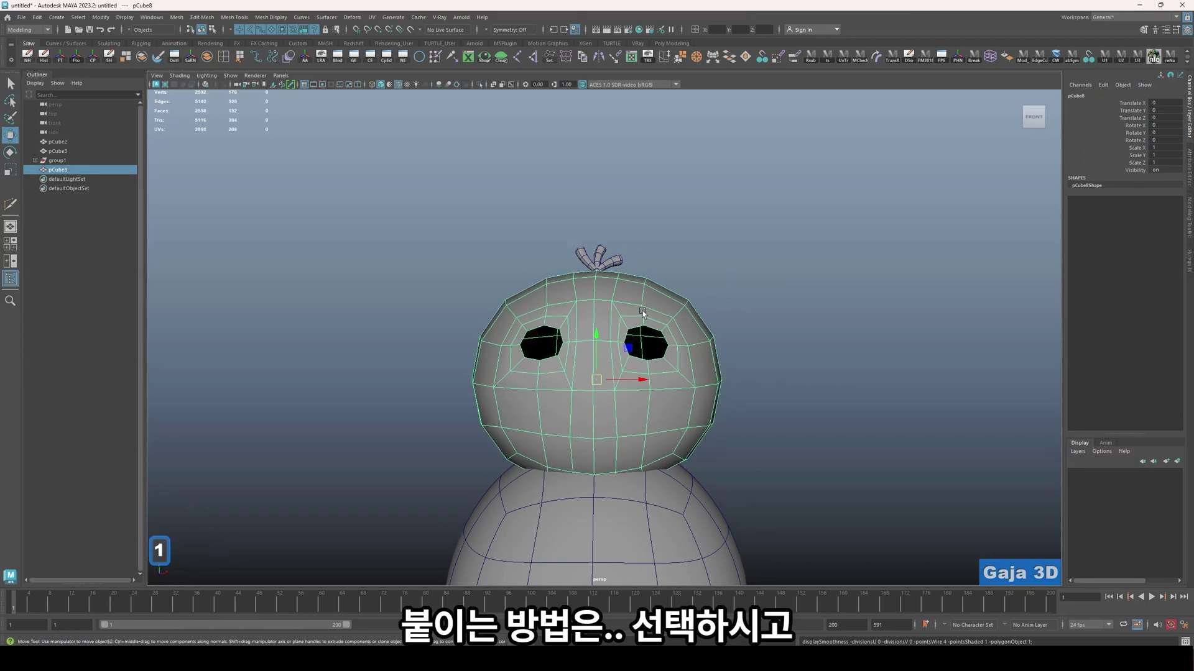
alt+drag(643, 318, 653, 319)
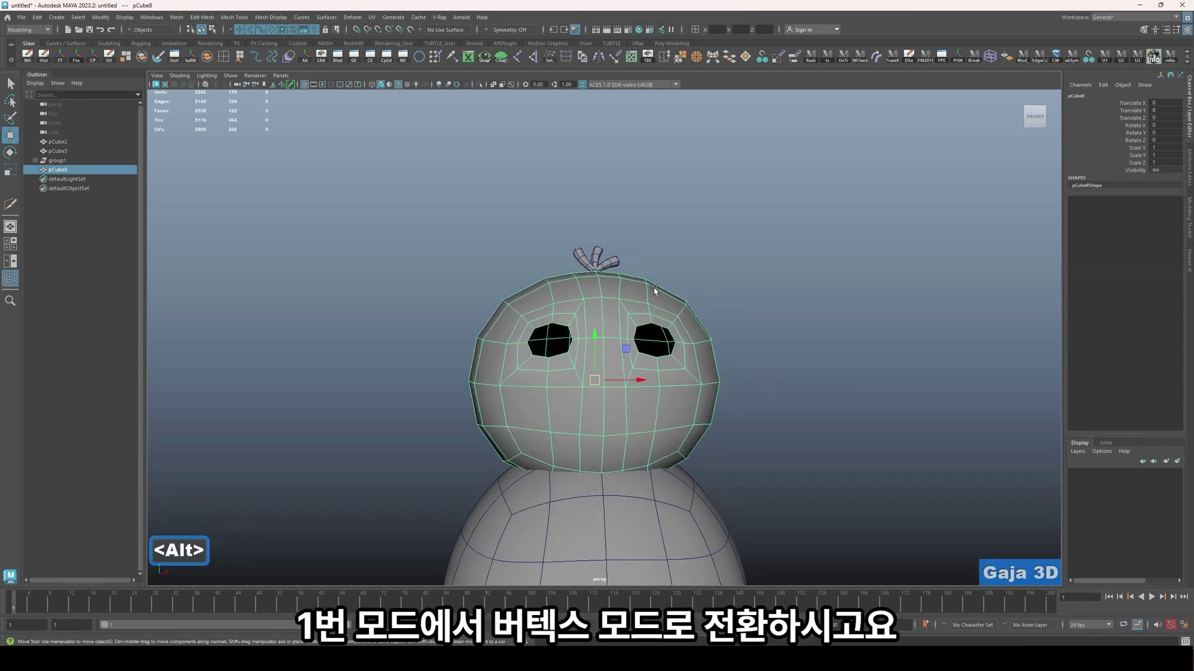
right_drag(654, 289, 613, 297)
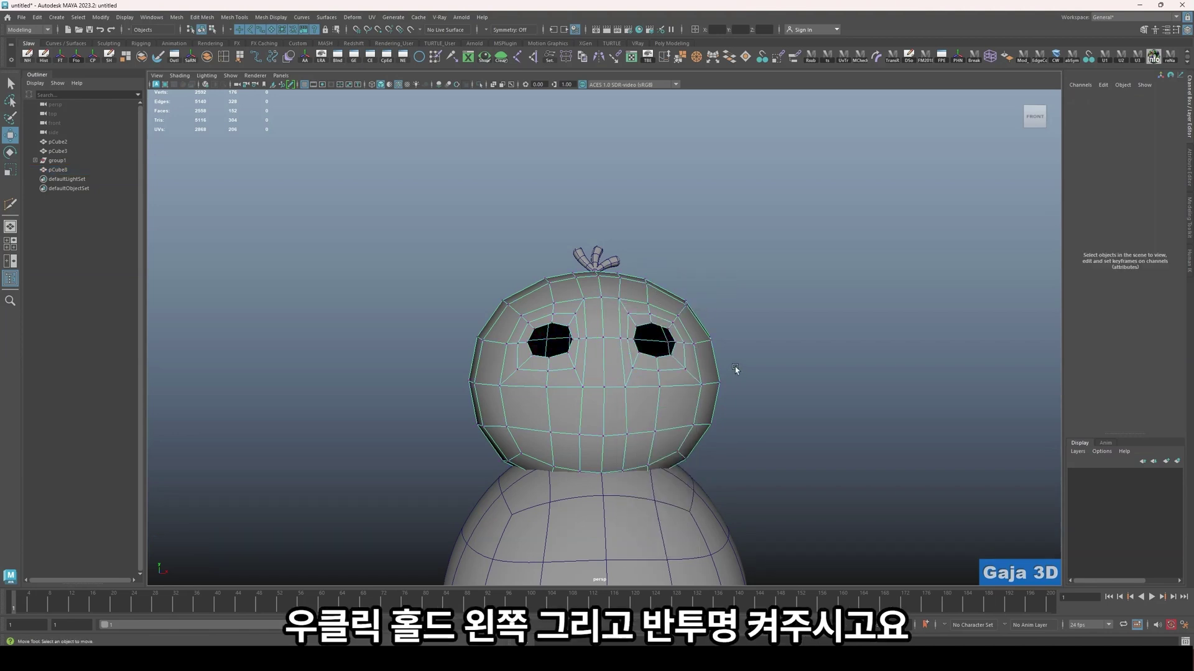
- Turn on X-Ray shading in the perspective view so vertices on both sides of the head can be selected
alt+drag(738, 373, 779, 388)
key(alt+a)
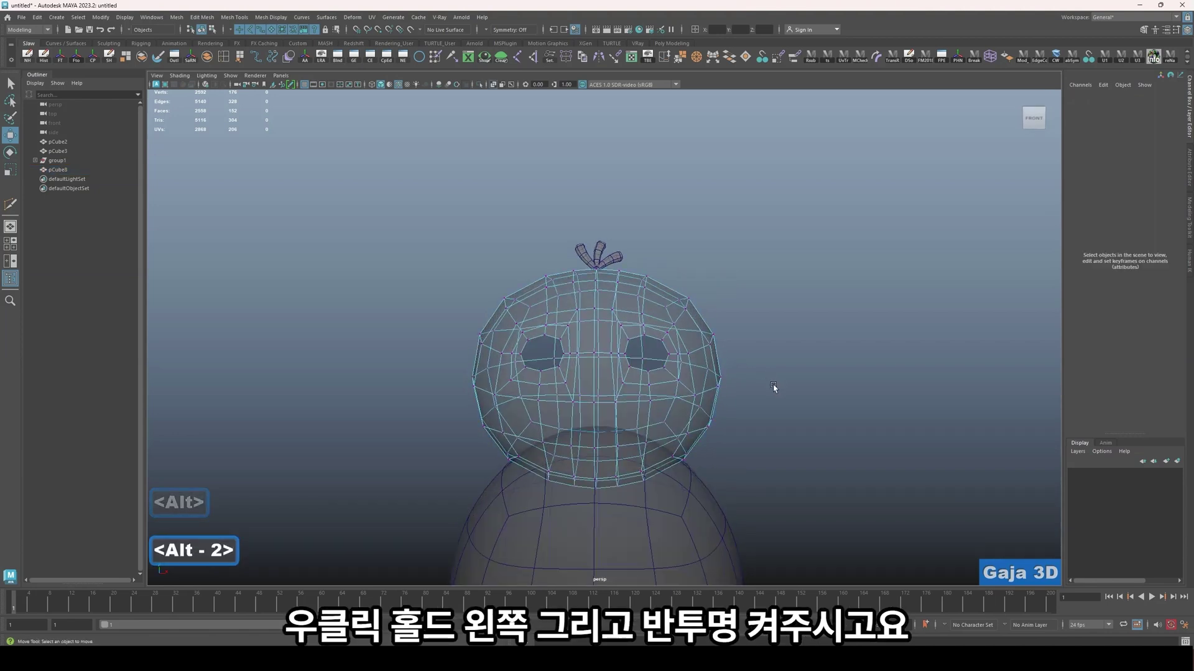
click(180, 76)
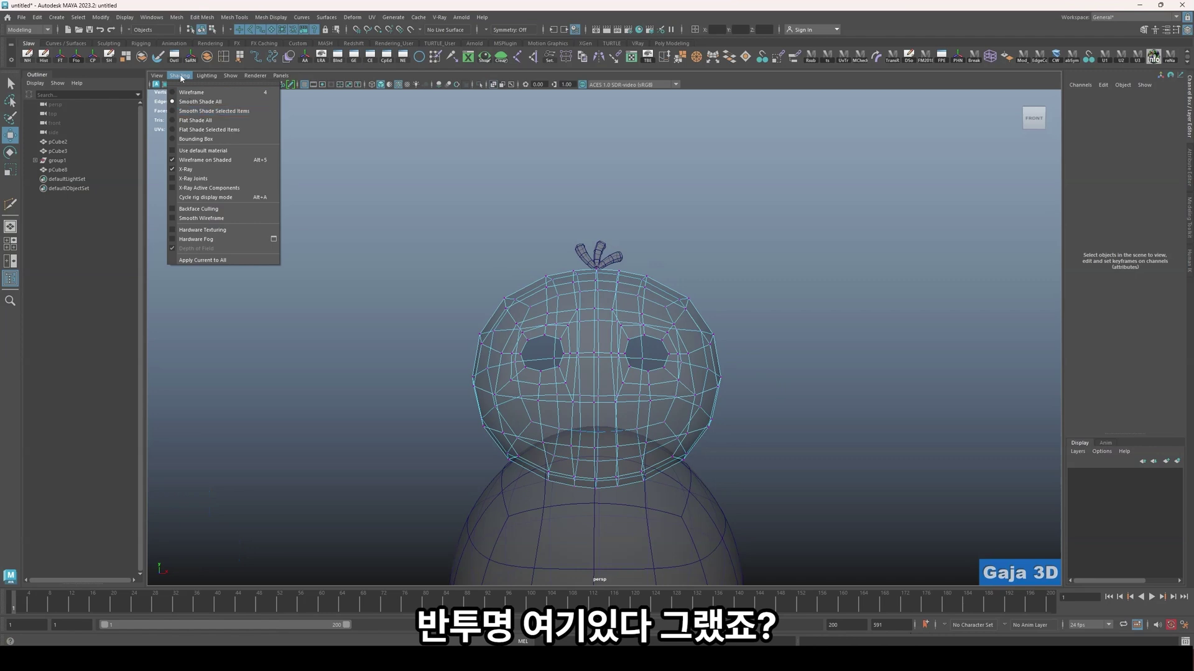
click(683, 263)
alt+drag(684, 264, 691, 256)
key(alt)
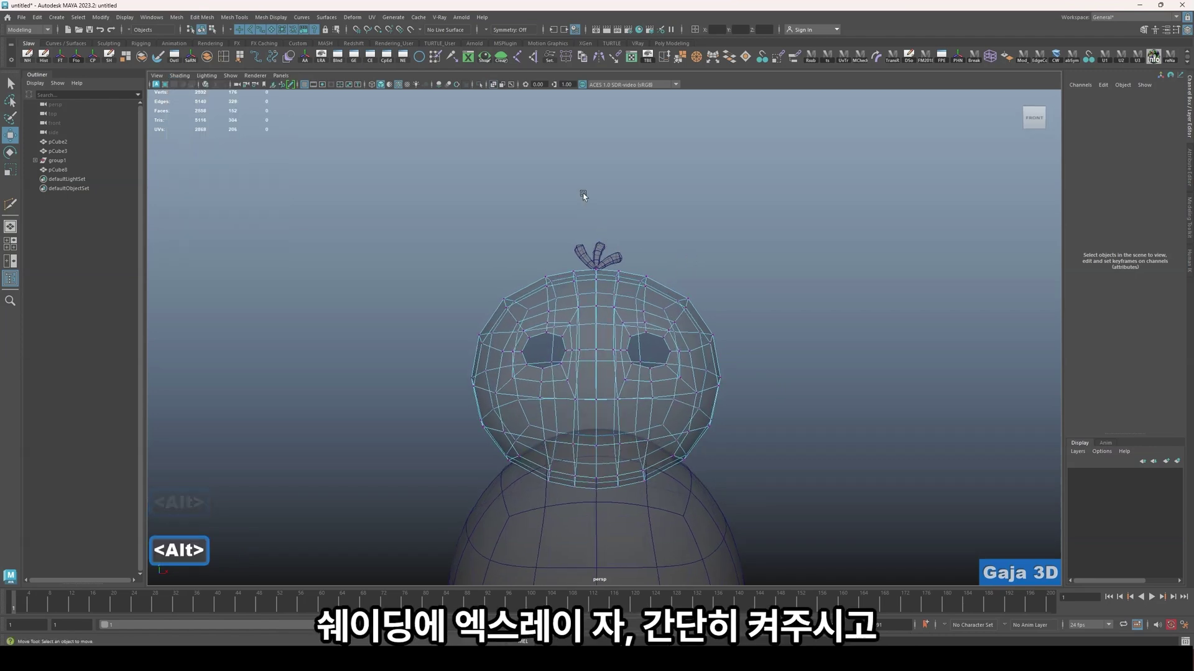
- Select all vertices along the head's center seam and set up Merge Vertices with a threshold of 0.0010
key(q)
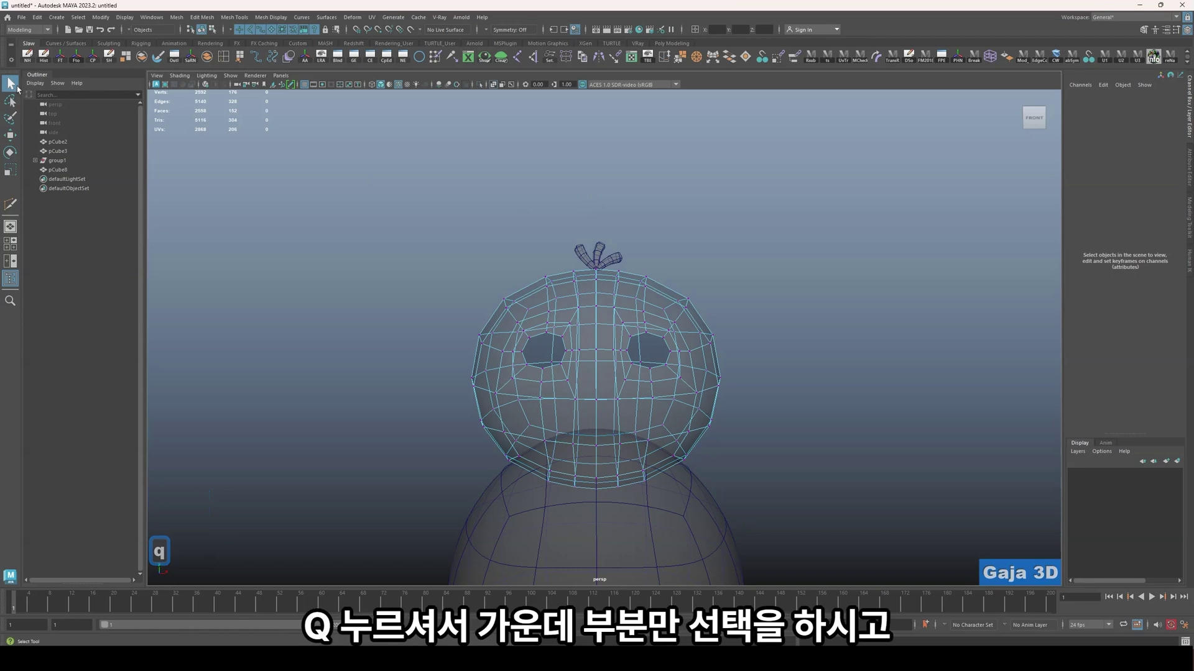
drag(584, 228, 604, 510)
alt+drag(662, 368, 773, 335)
shift+right_click(661, 290)
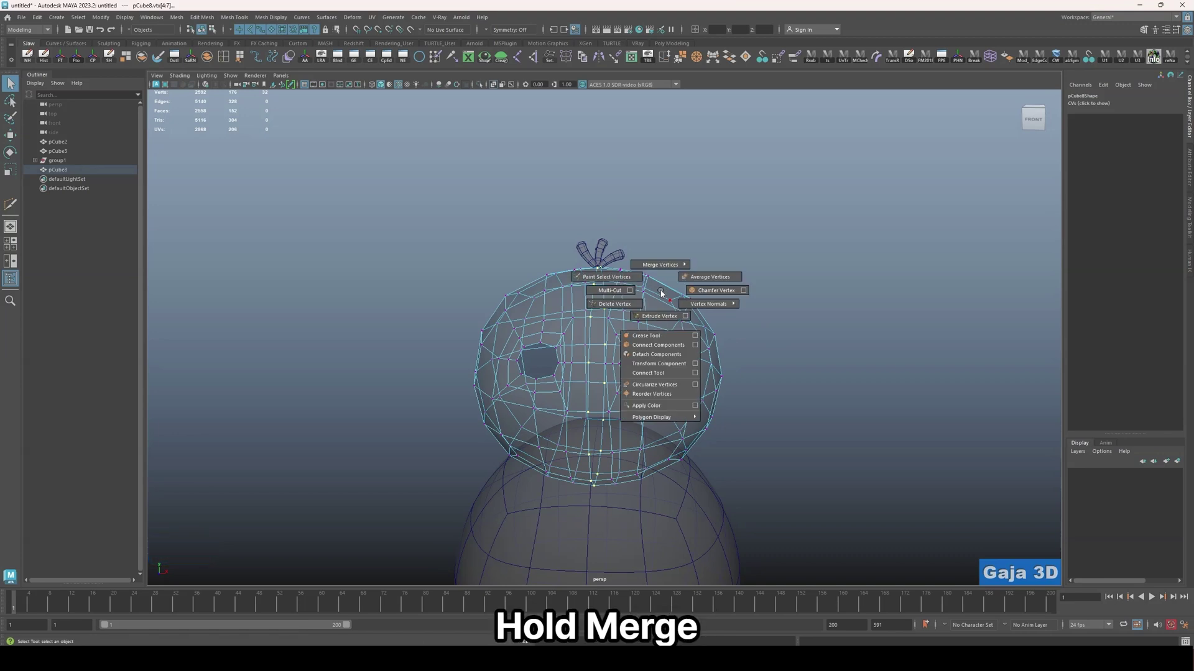
shift+right_drag(661, 292, 744, 260)
drag(273, 203, 841, 185)
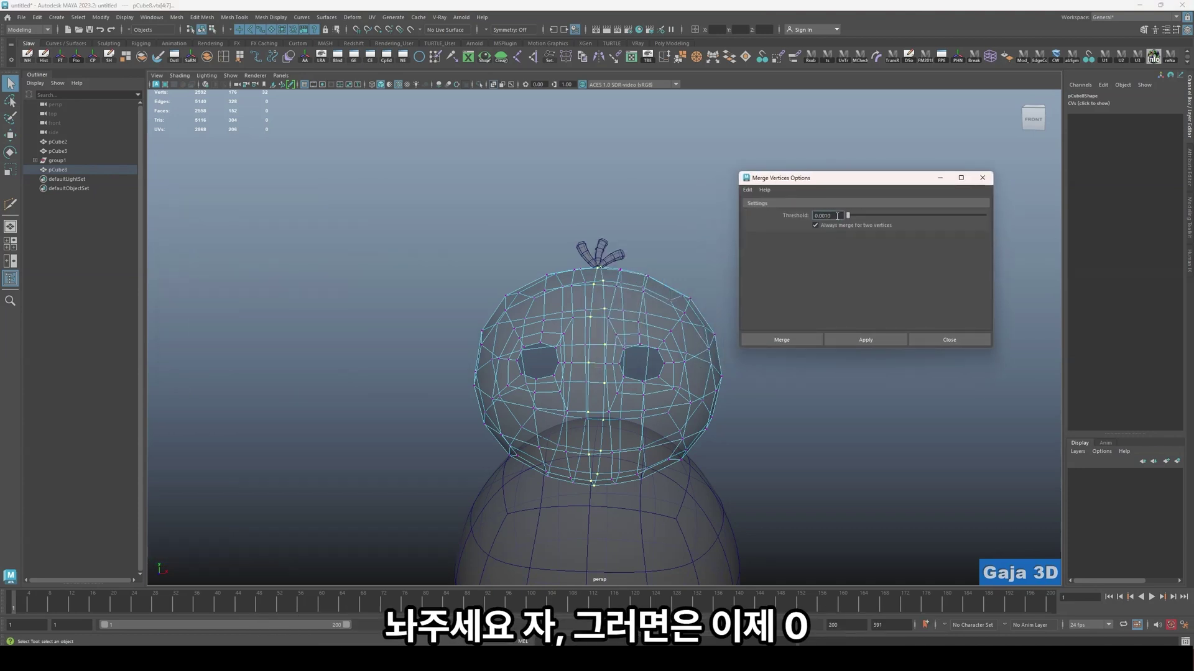
drag(837, 215, 814, 216)
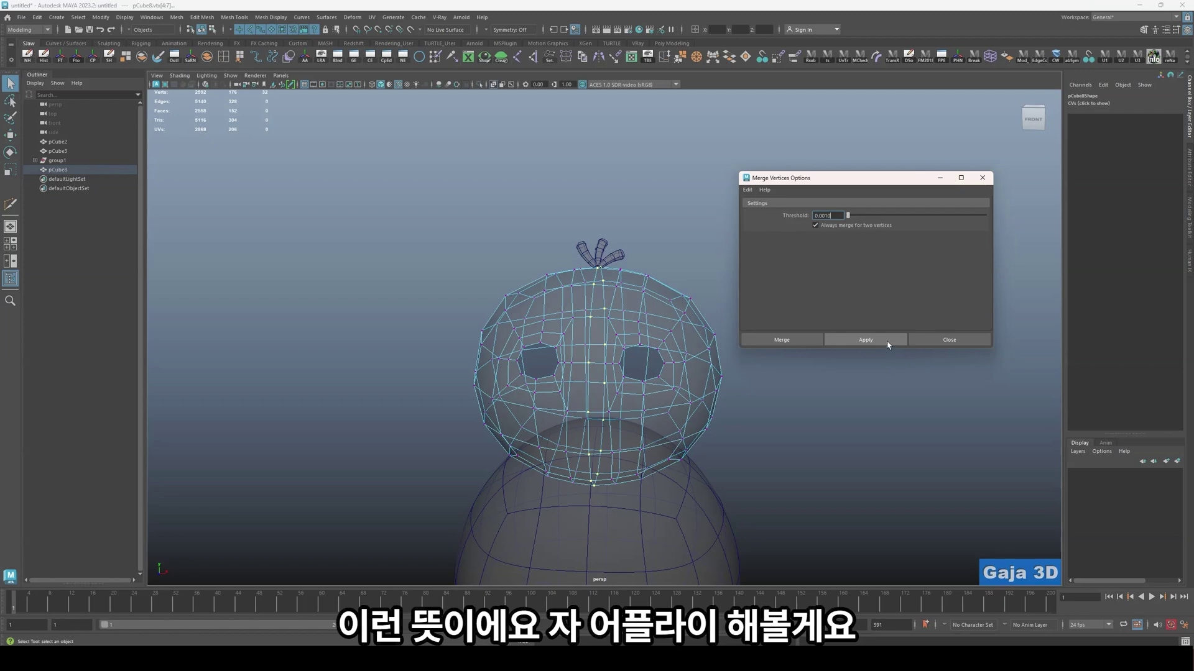
click(866, 340)
- Try pulling a single vertex away from the head's center seam, then undo the move and restore the seam vertex selection
scroll(622, 482, up, 5)
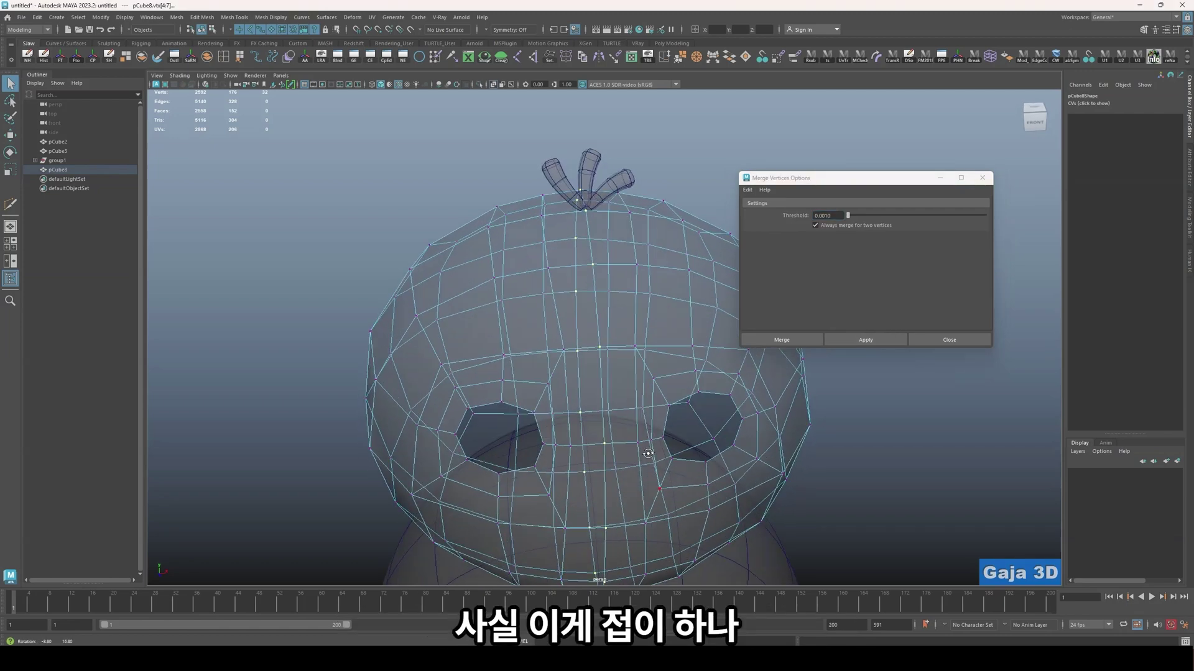
scroll(597, 400, up, 8)
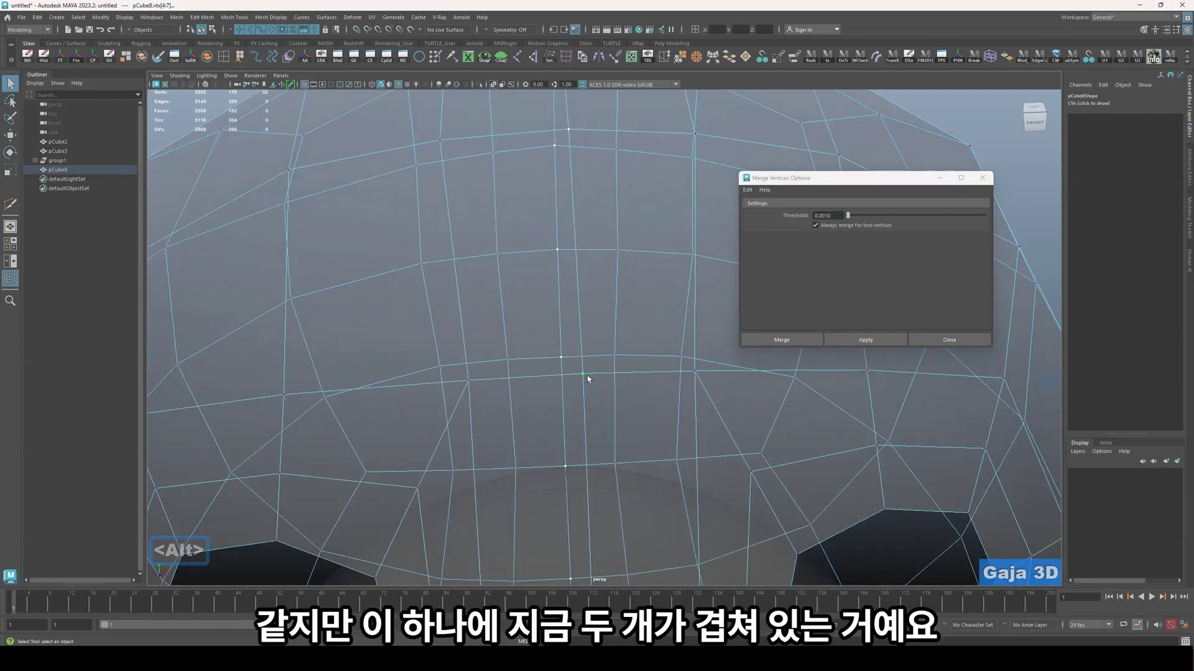
click(587, 375)
key(w)
drag(588, 376, 605, 383)
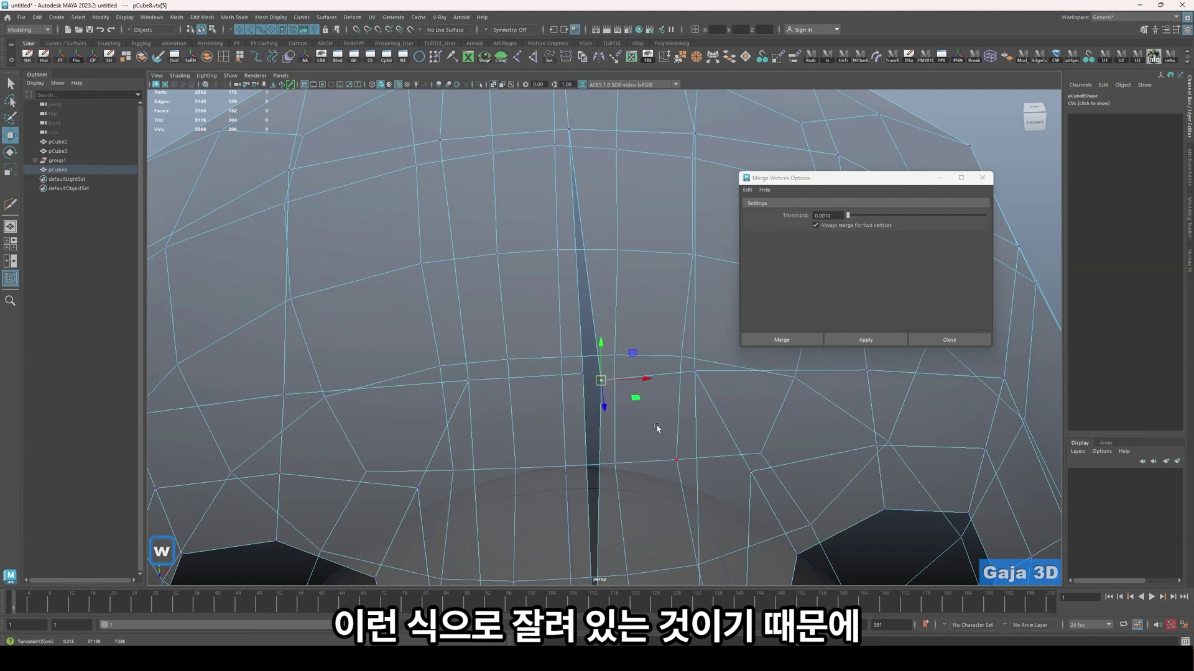
key(ctrl+z)
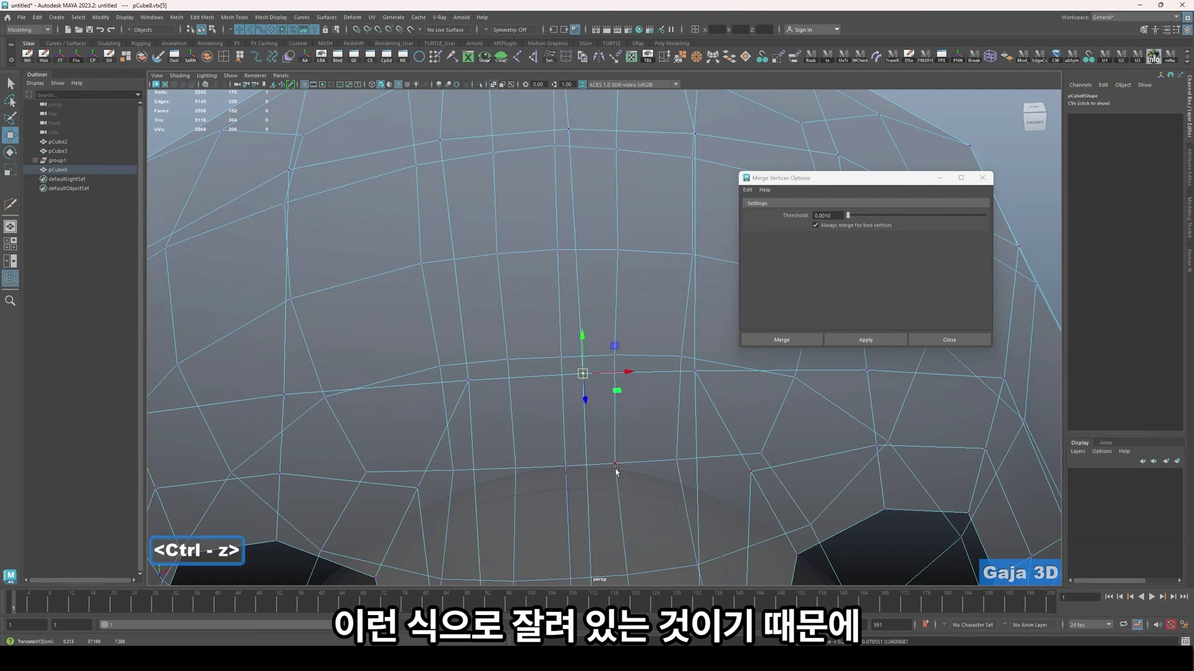
key(ctrl+z)
alt+drag(621, 466, 636, 450)
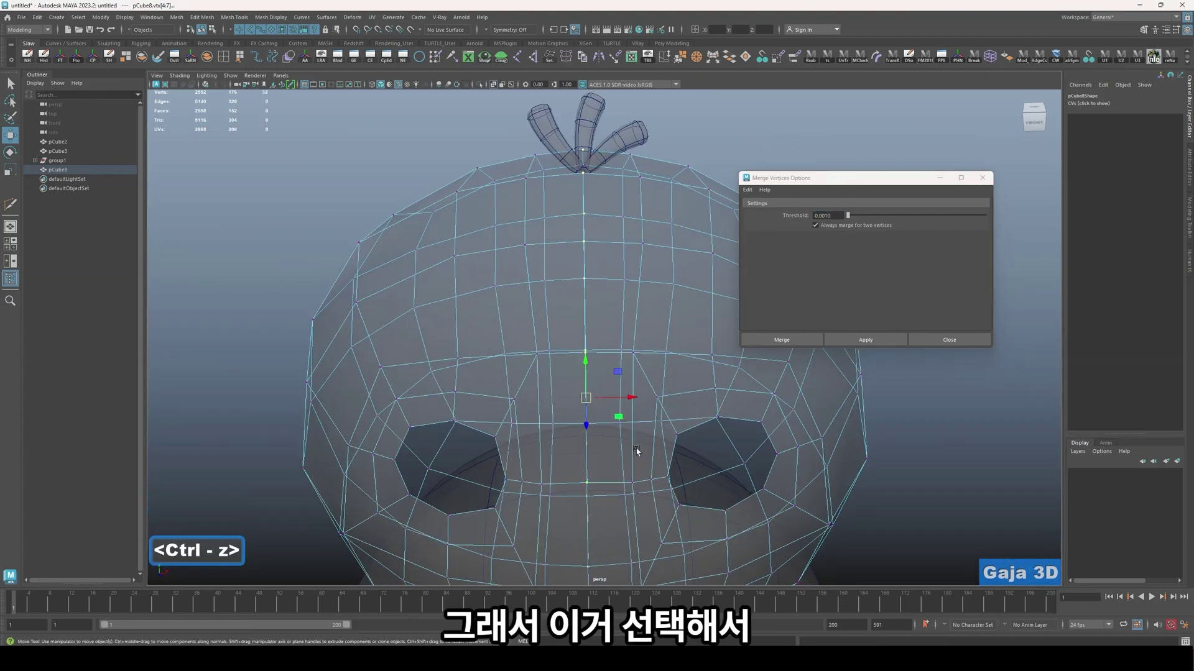
alt+drag(622, 324, 615, 368)
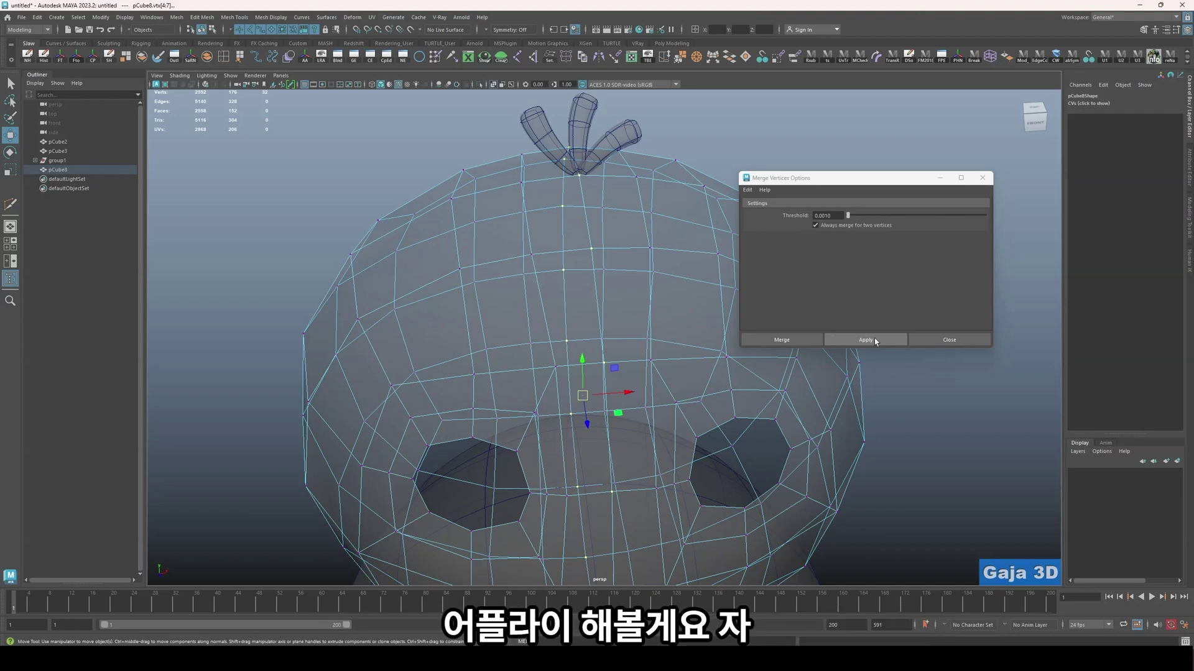
scroll(649, 459, down, 3)
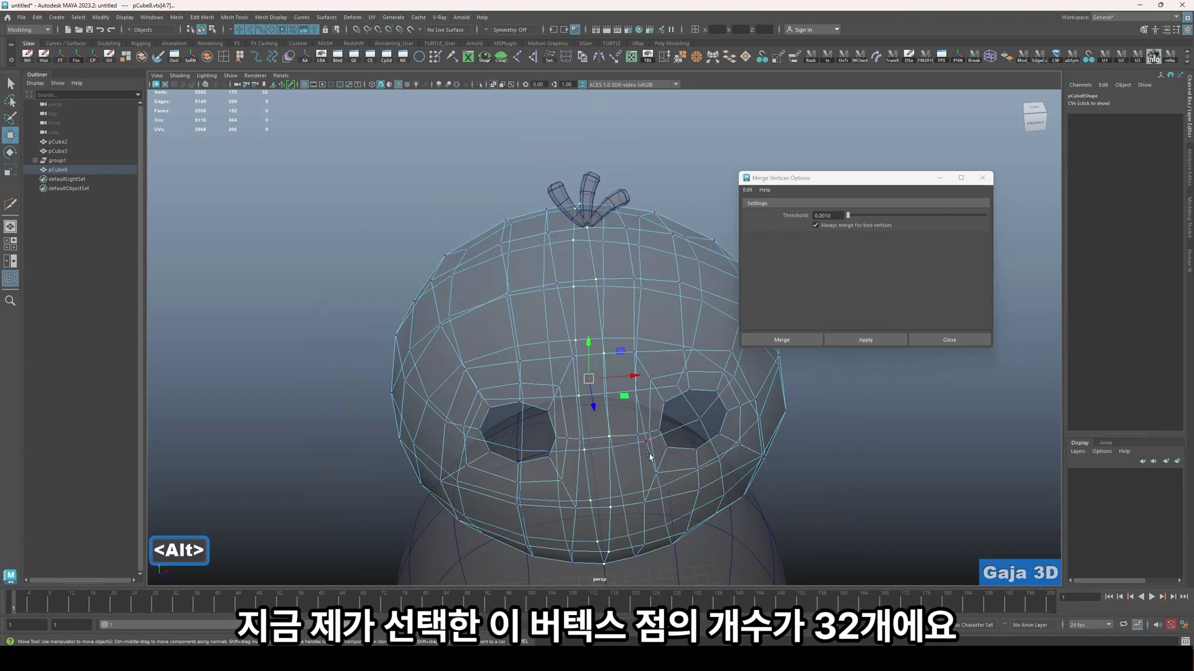
- Merge the selected center seam vertices with a 0.0010 threshold, close the merge options and return to object mode
alt+drag(651, 459, 613, 418)
scroll(607, 453, up, 5)
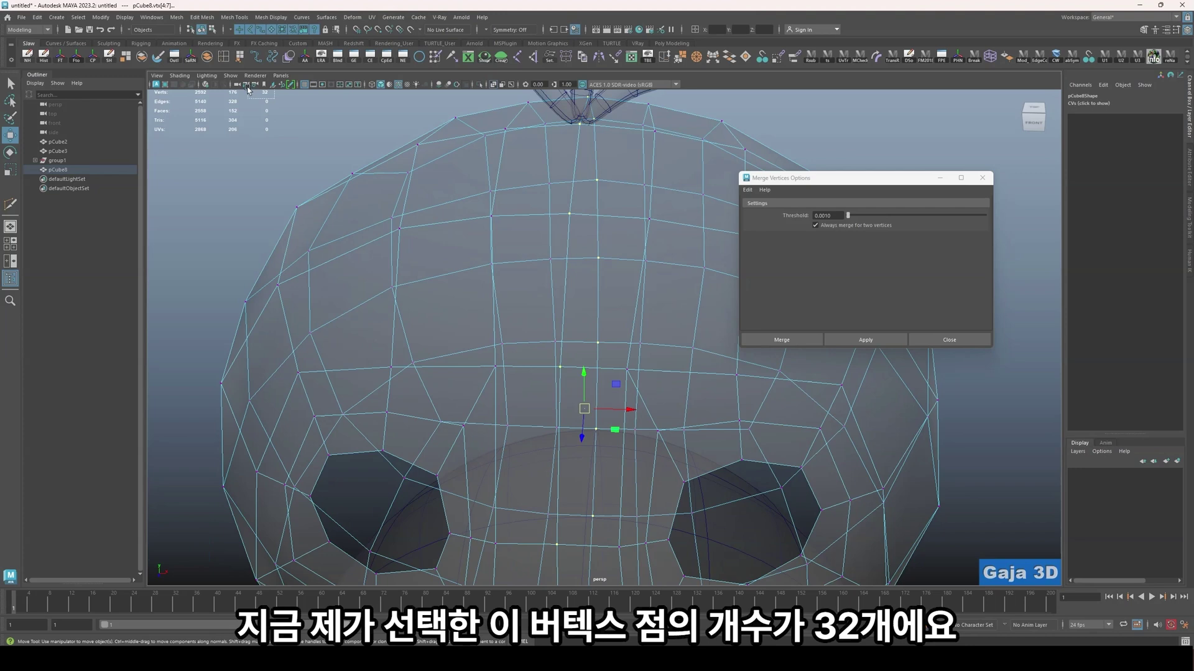
key(ctrl+z)
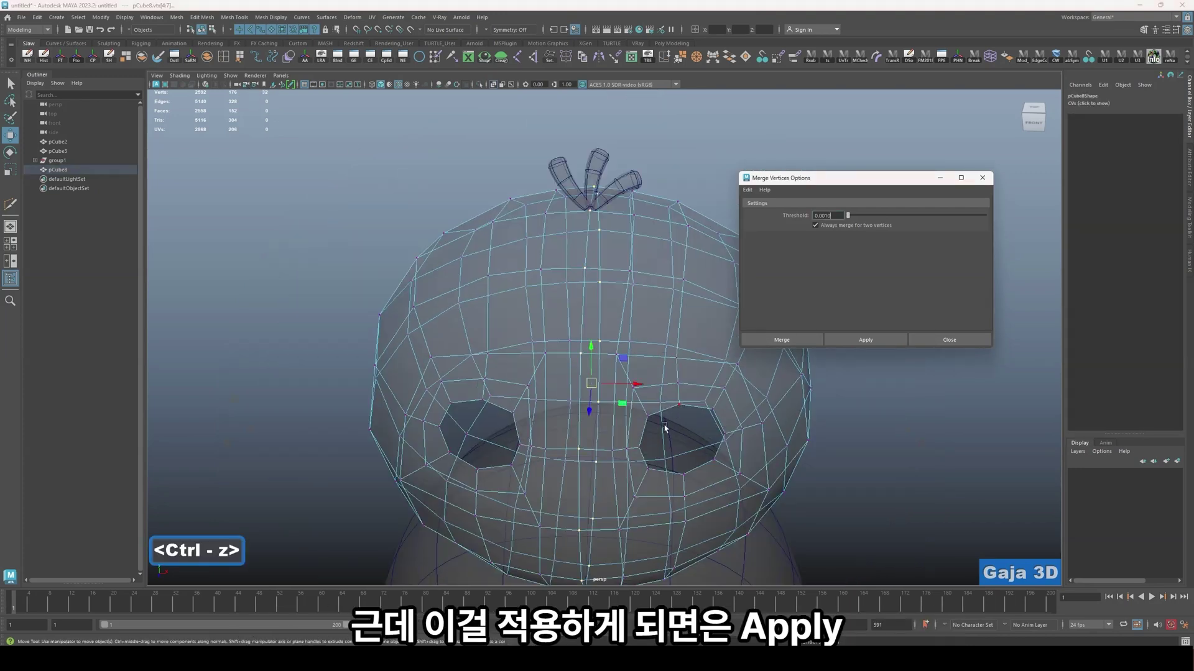
alt+drag(664, 427, 703, 413)
click(878, 342)
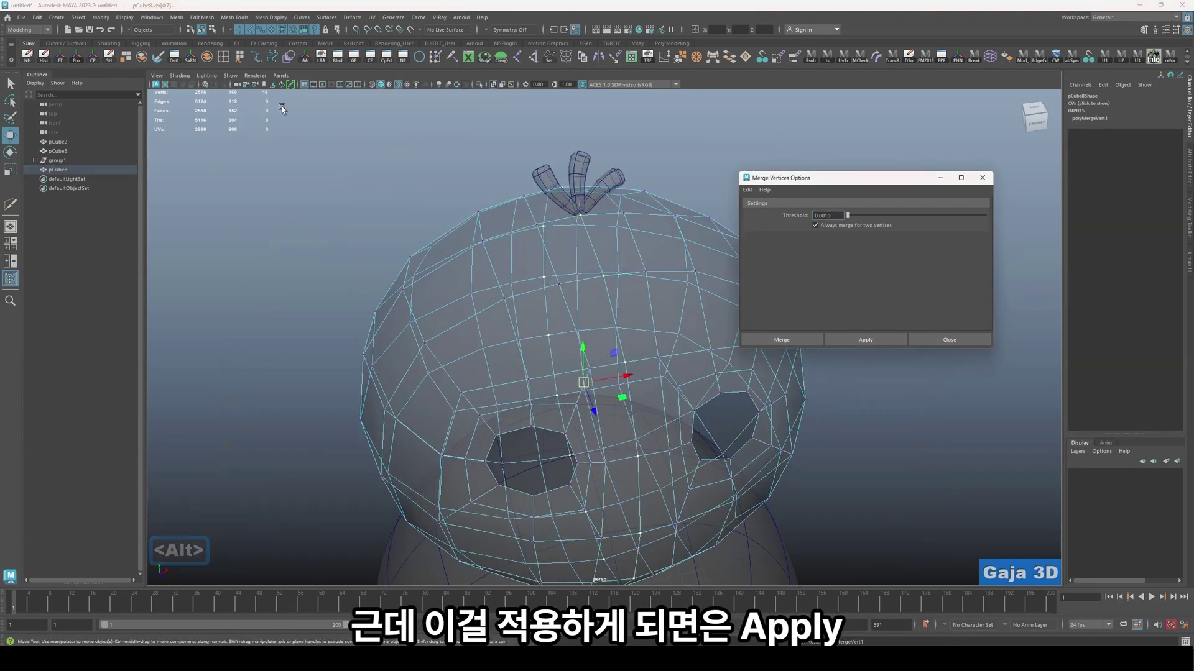
drag(271, 98, 250, 87)
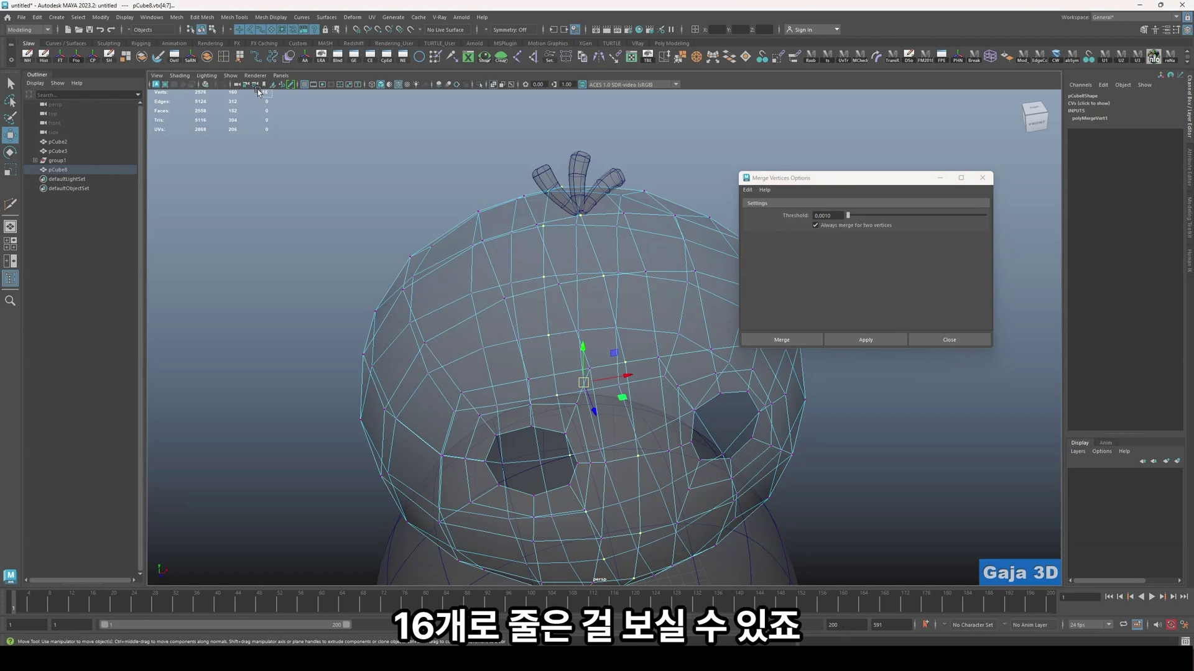
drag(254, 90, 255, 90)
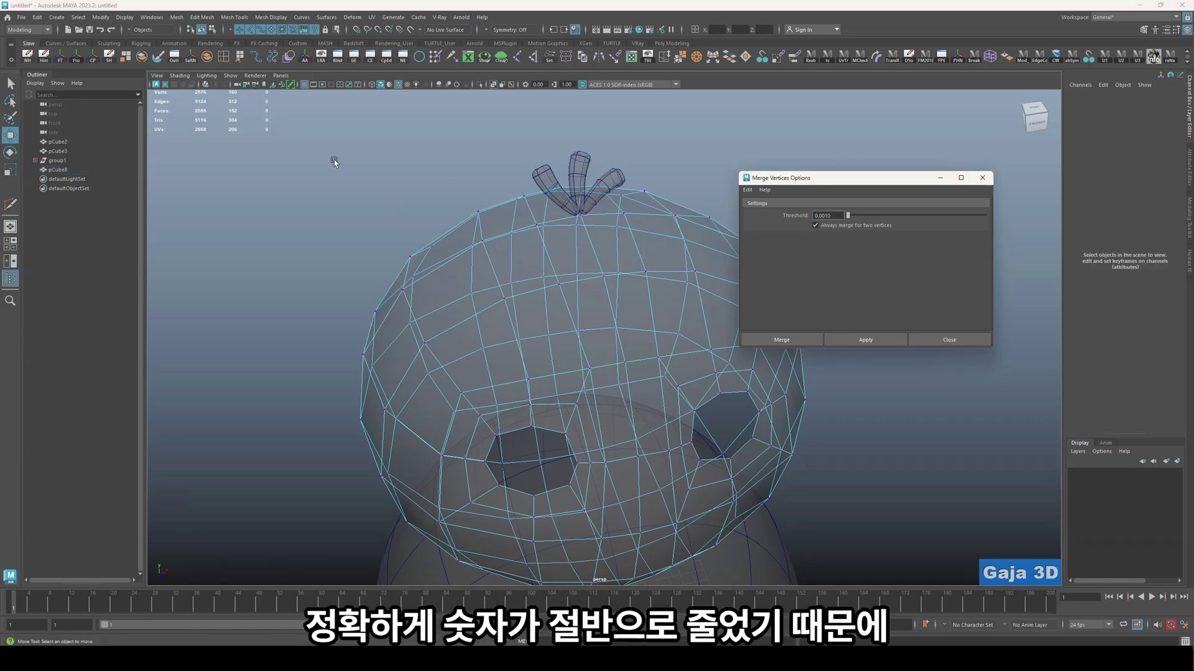
click(277, 103)
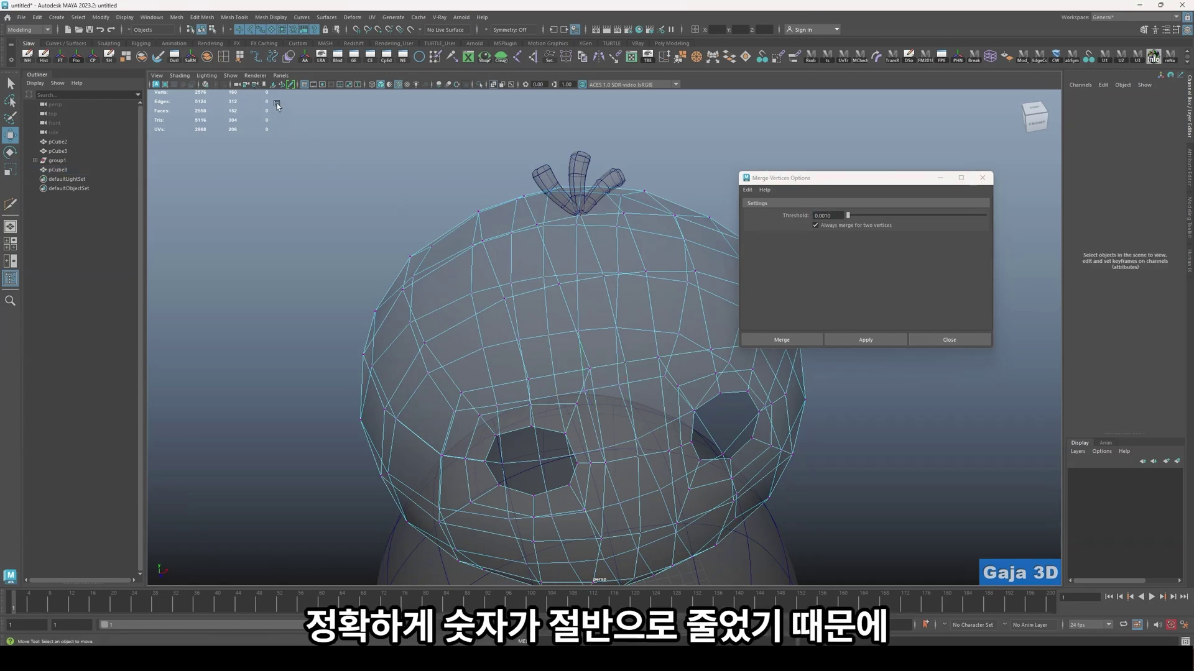
click(950, 340)
click(665, 387)
right_drag(690, 287, 733, 272)
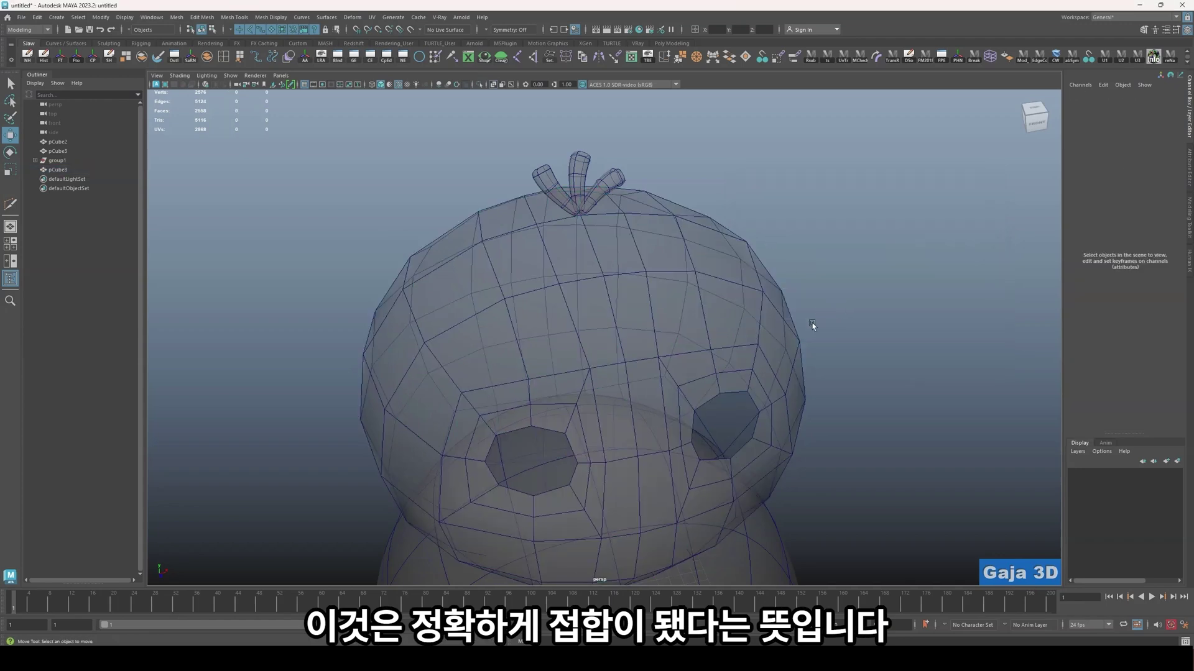
- Frame the head in the perspective view and turn off X-Ray shading
click(661, 340)
key(f)
alt+drag(761, 361, 748, 351)
key(alt+2)
alt+right_drag(741, 367, 706, 455)
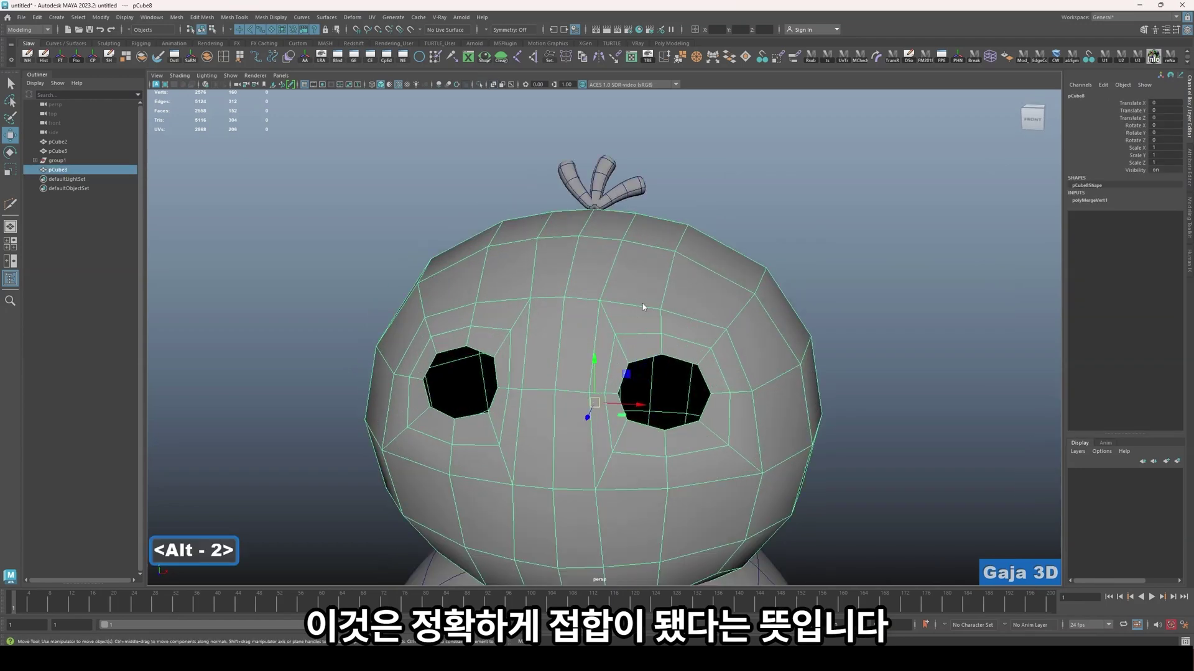
- Try moving all connected faces of the head together, then undo the move
right_drag(645, 306, 646, 330)
double_click(647, 298)
key(w)
key(ctrl+z)
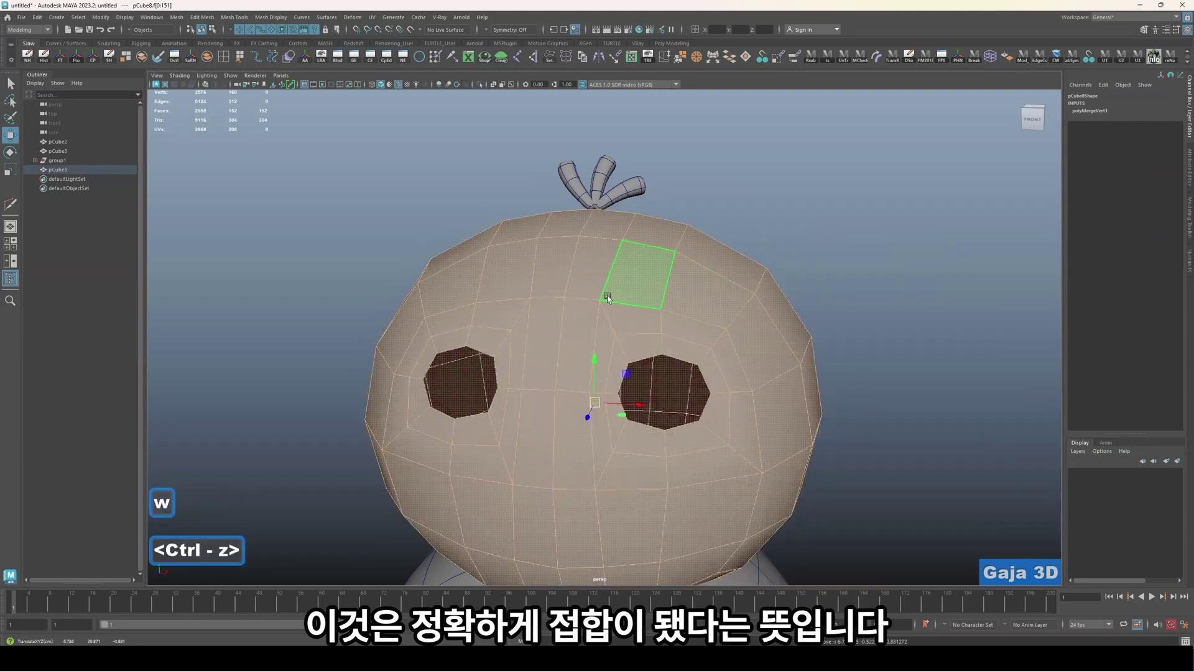
- Turn on the head's smooth preview and hide the wireframe overlay to check the center seam
click(595, 289)
key(3)
key(1)
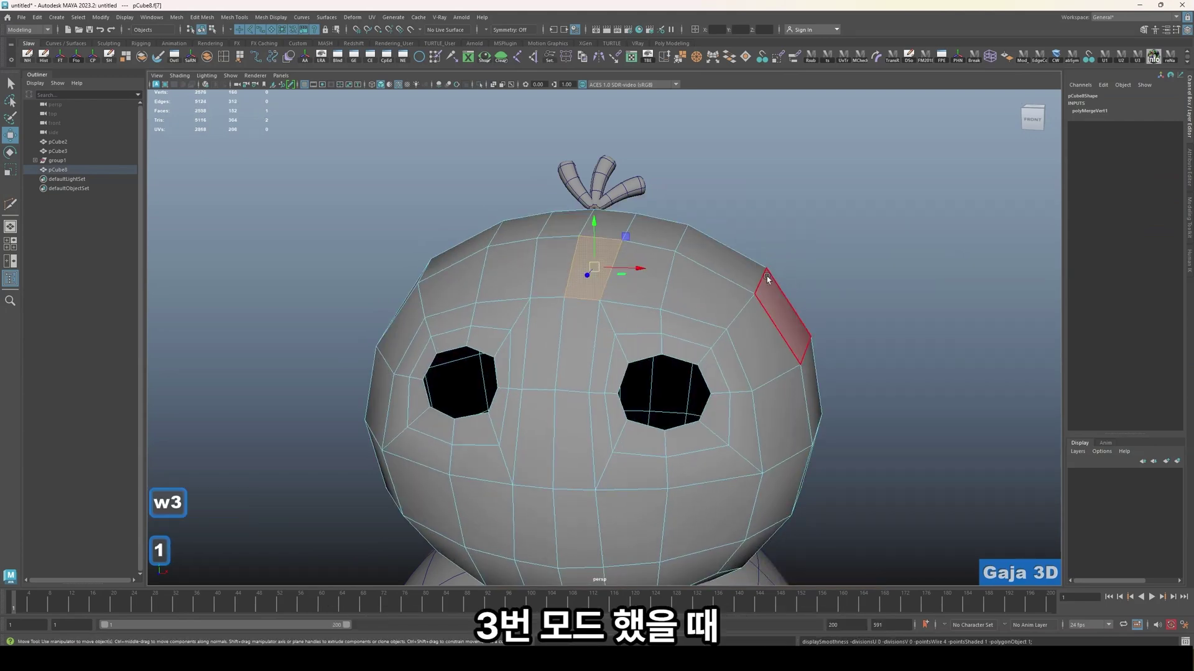
key(3)
click(797, 209)
alt+drag(597, 332, 634, 239)
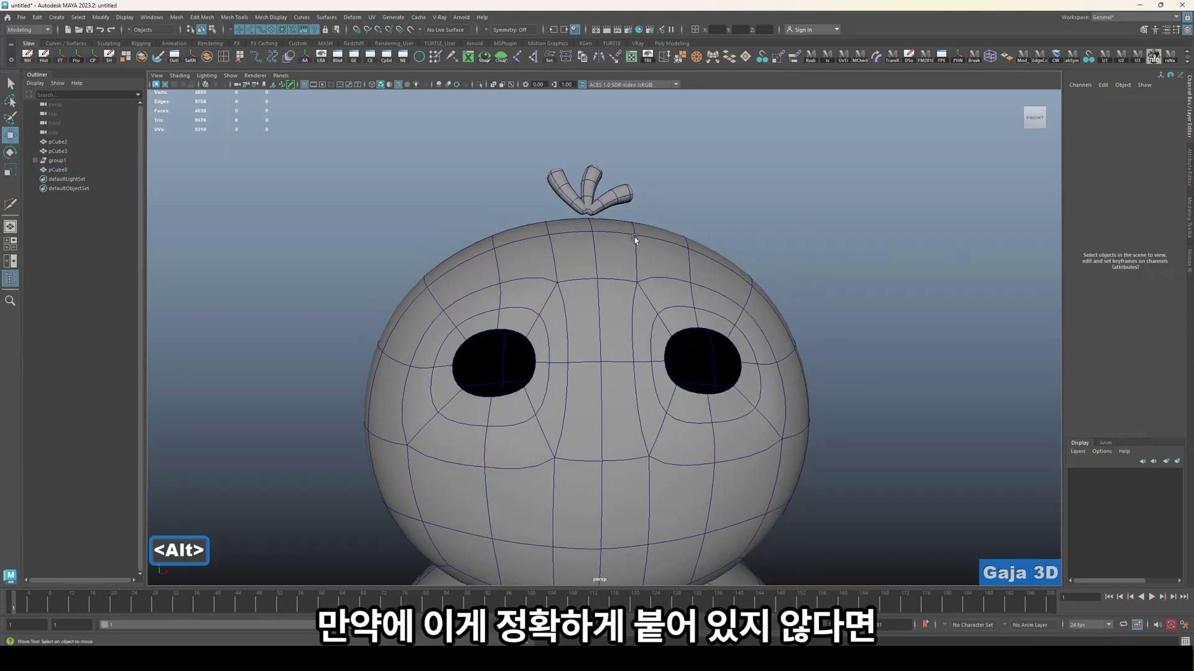
click(679, 269)
alt+drag(874, 297, 842, 245)
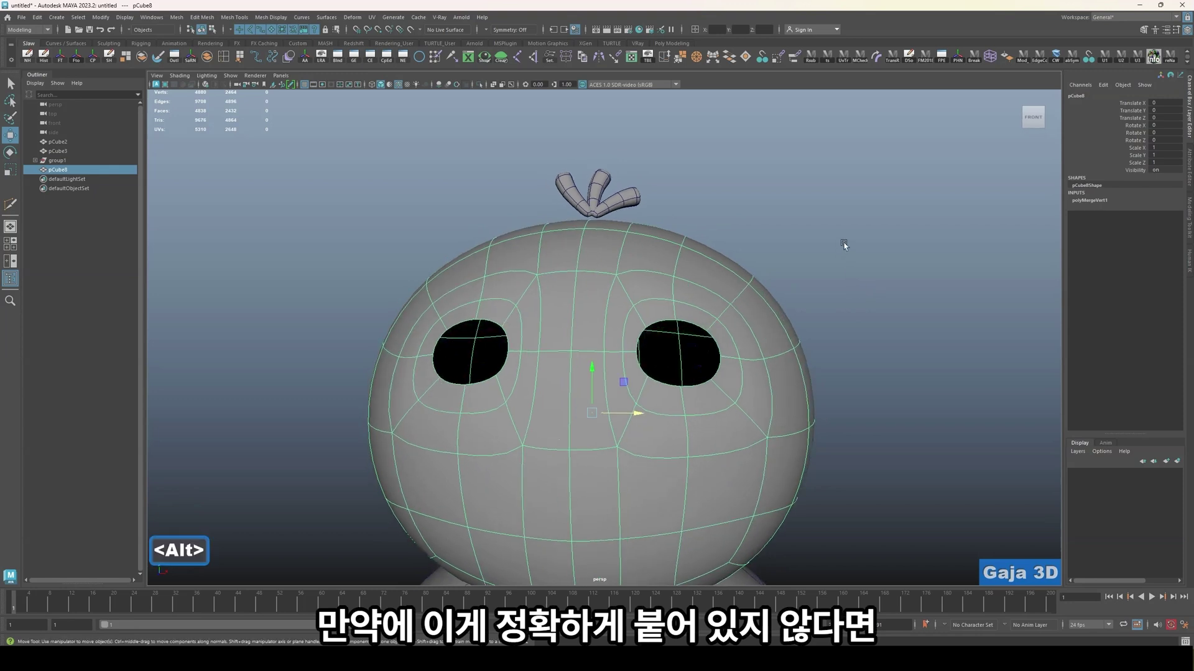
click(842, 245)
key(alt+1)
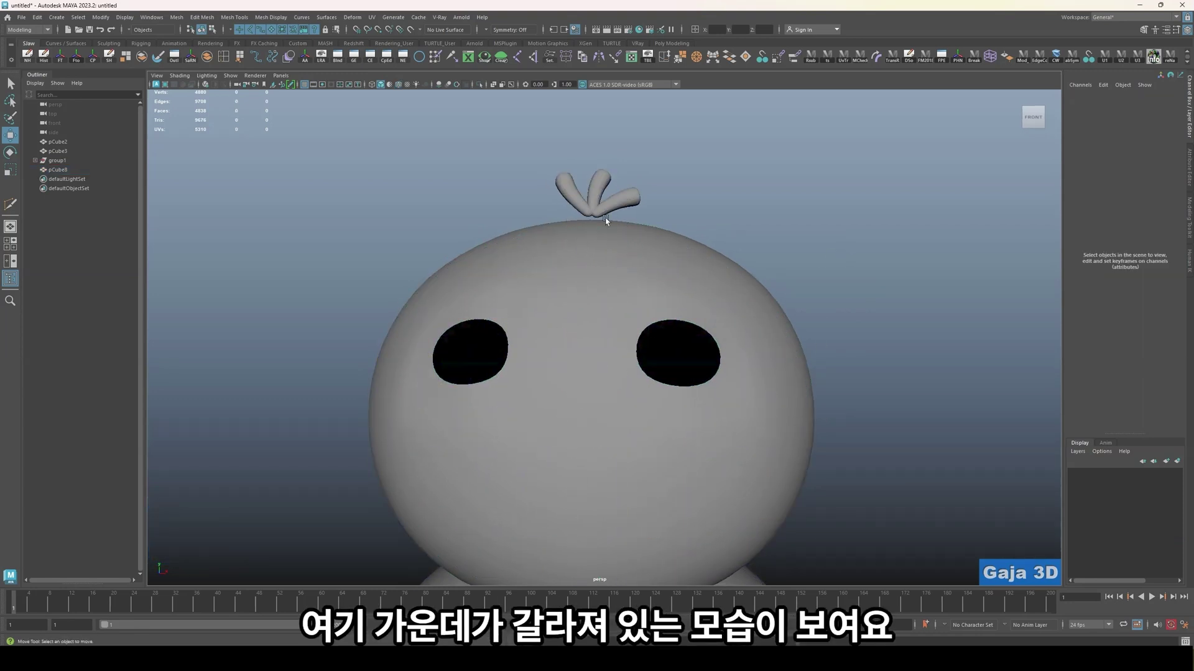
- Undo the recent operations back to before the center seam vertices were merged
click(666, 276)
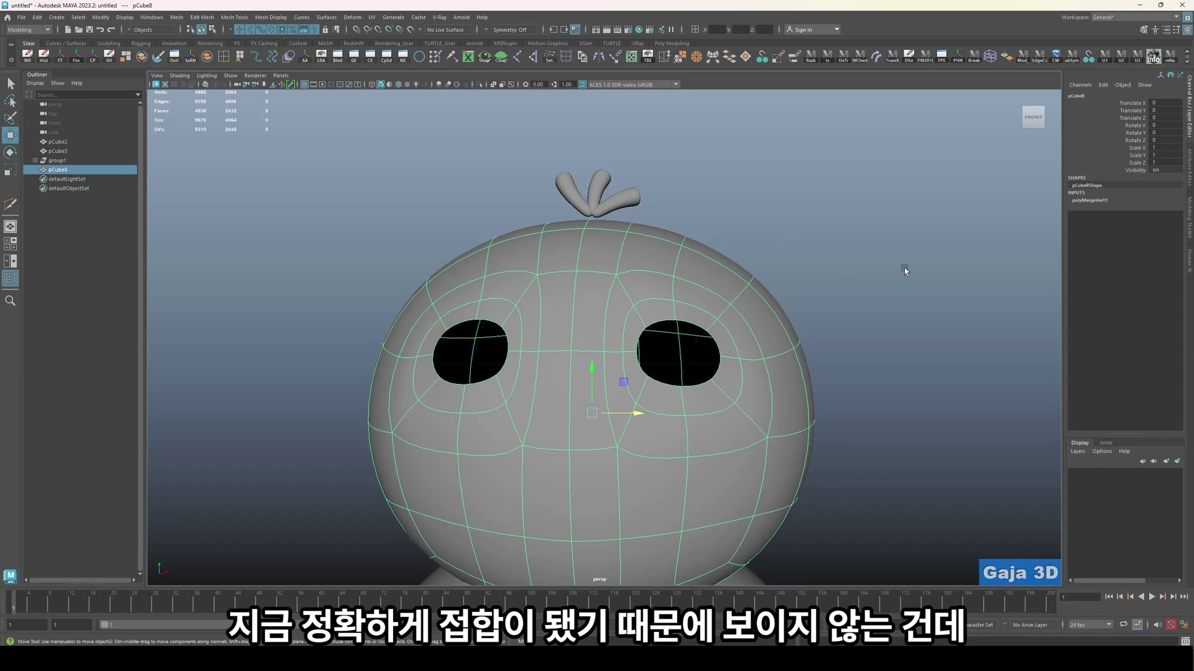
key(ctrl+z)
key(ctrl+z)
key(ctrl+z)
key(ctrl+z)
key(ctrl+z)
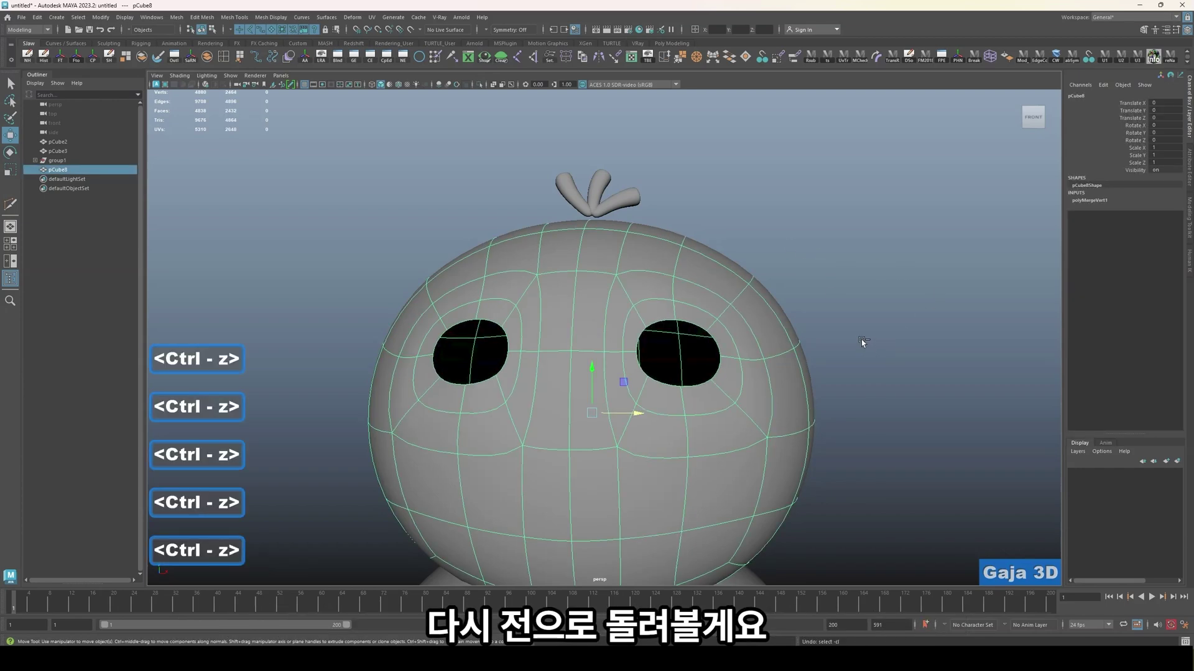
key(ctrl+z)
key(ctrl+z)
key(ctrl+z)
key(ctrl+z)
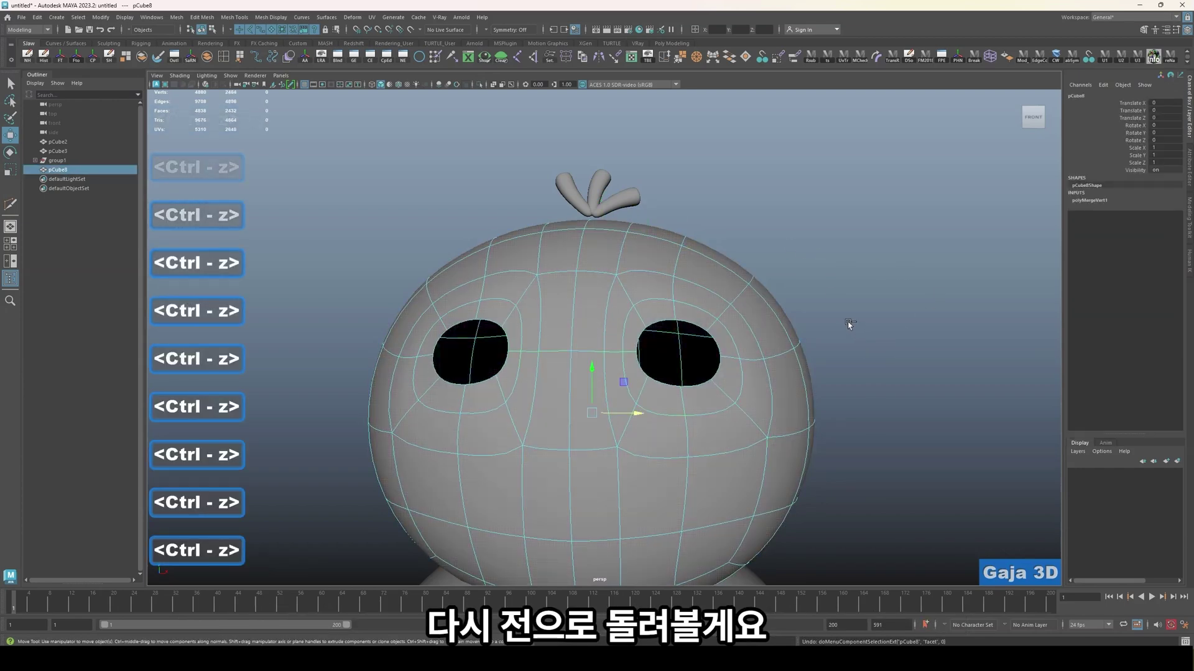
key(ctrl+z)
key(ctrl+z)
key(ctrl+z)
key(ctrl+z)
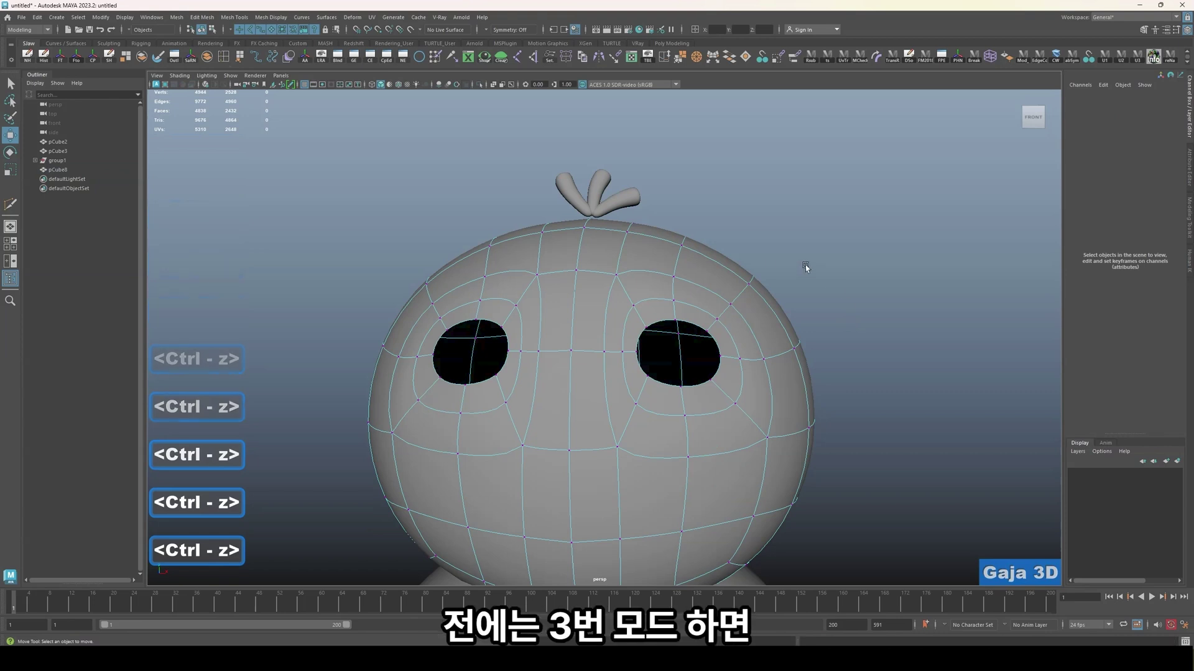
- Return to object mode and examine the unmerged center seam in smooth preview from several angles
right_drag(680, 266, 842, 197)
click(711, 306)
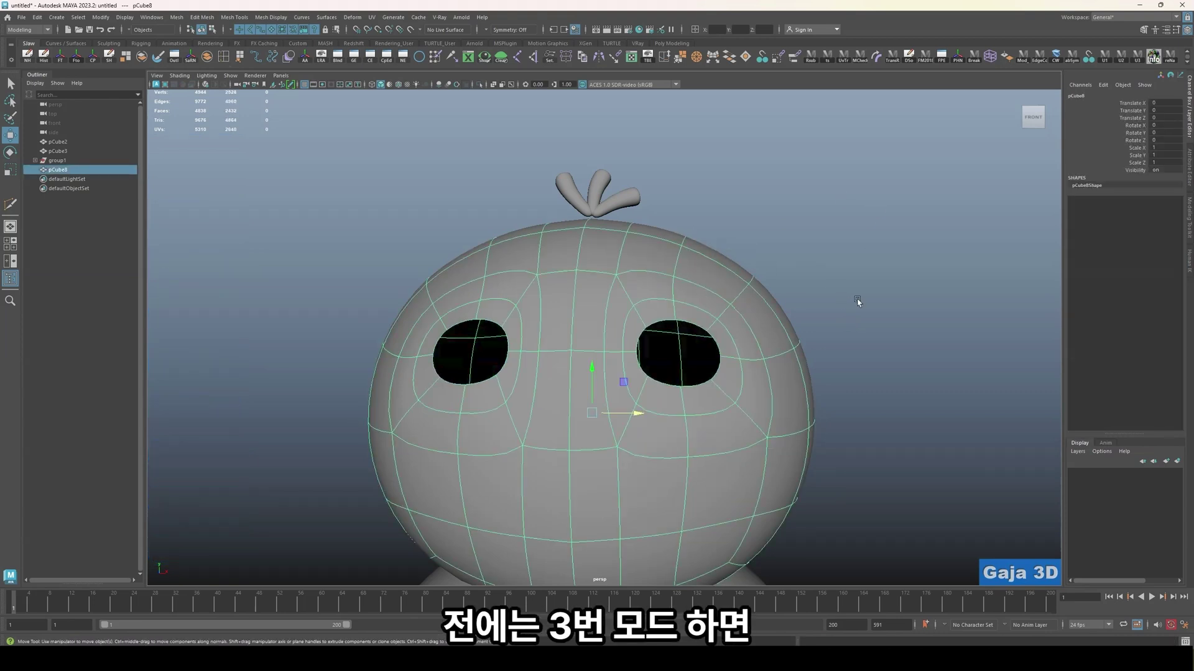
key(3)
click(857, 301)
alt+drag(857, 302, 573, 391)
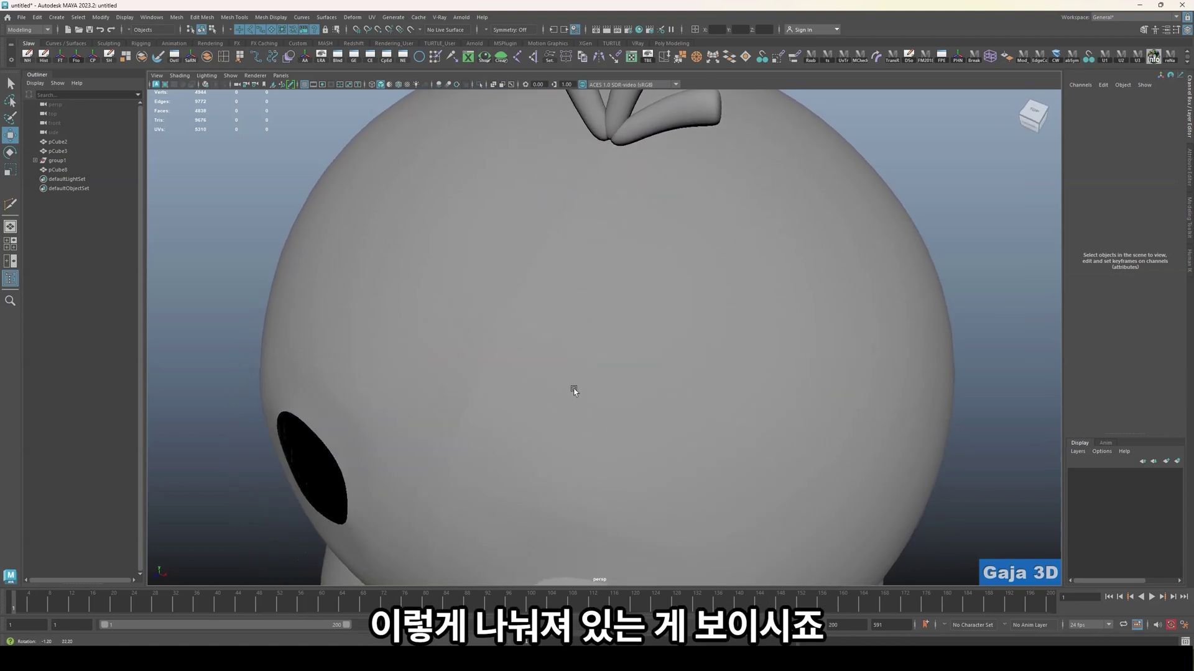
alt+right_drag(574, 391, 597, 418)
alt+drag(597, 418, 673, 356)
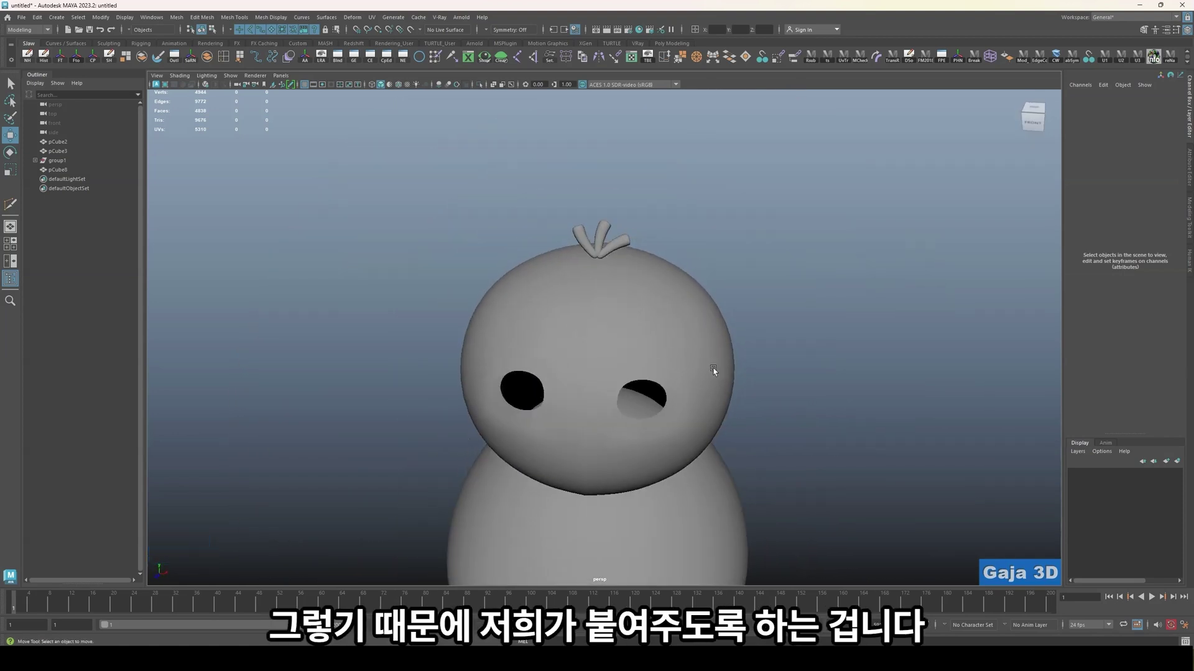
- Try to redo the undone seam vertex merge
key(shift+z)
key(shift+z)
key(shift+z)
key(shift+z)
key(shift+z)
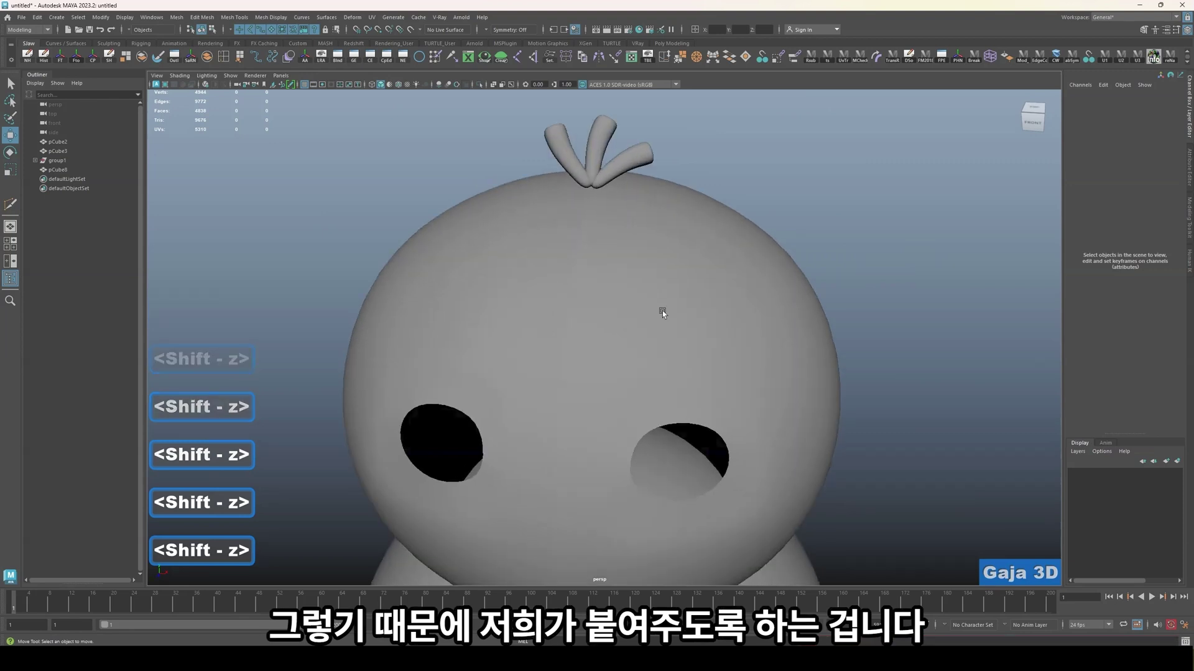
- Turn off the head's smooth preview, switch it to vertex selection and turn on X-Ray shading
click(664, 313)
key(1)
scroll(695, 359, down, 5)
alt+drag(695, 359, 719, 328)
right_drag(633, 293, 589, 293)
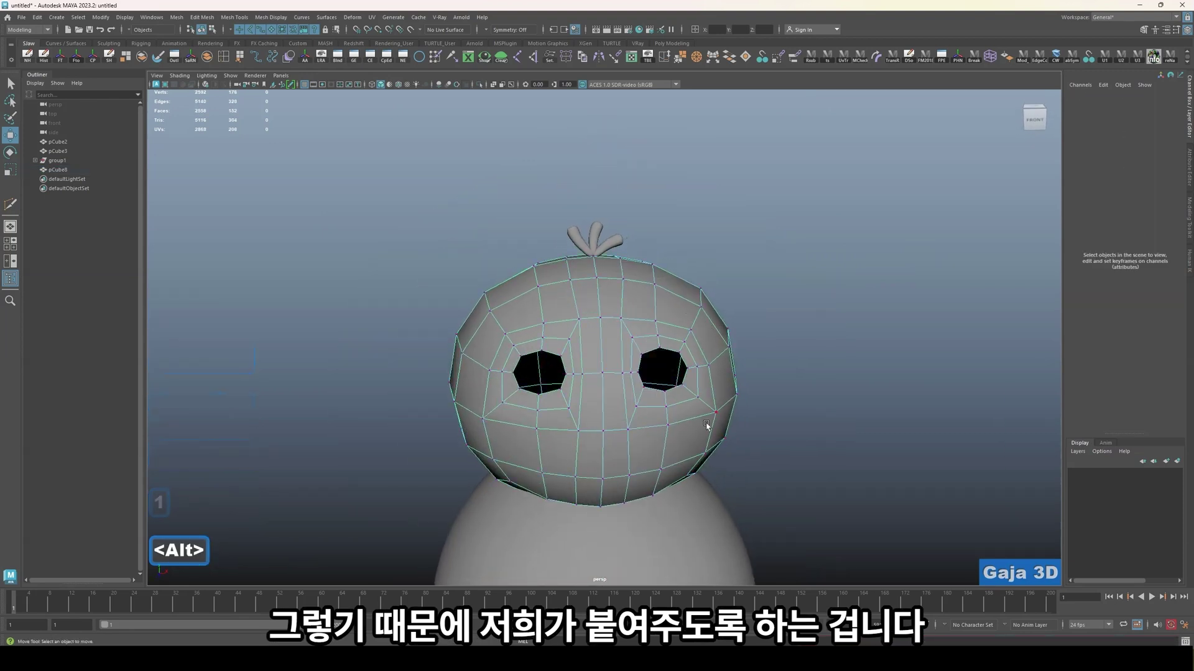
key(2)
key(q)
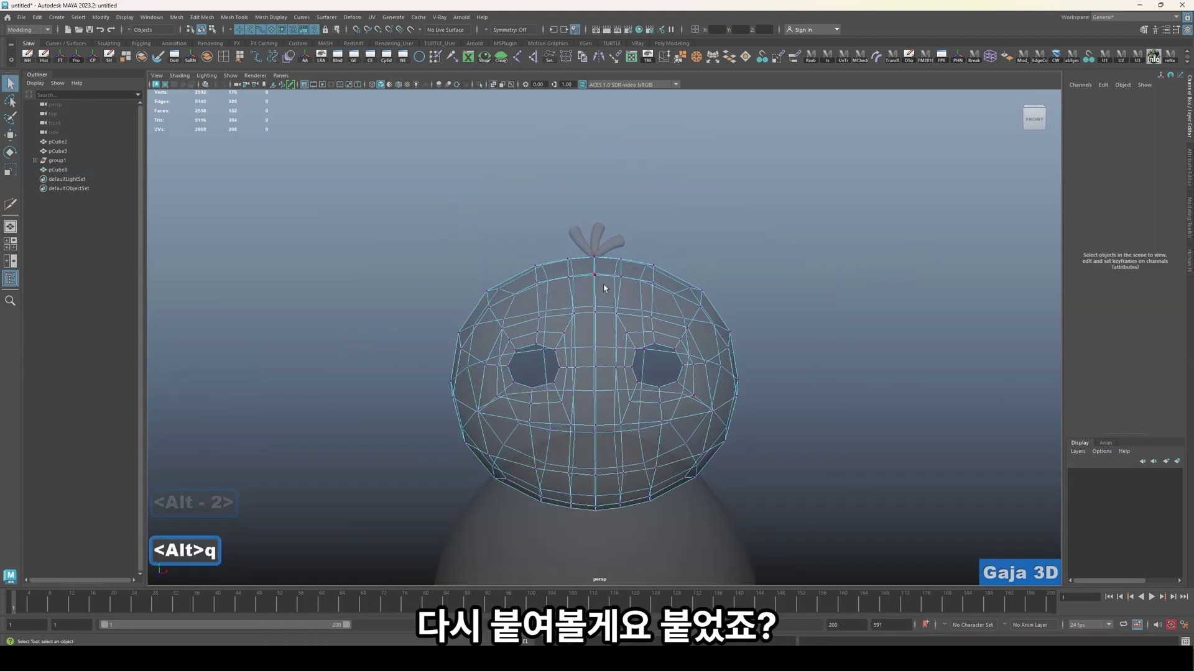
- Select all vertices along the head's center seam and merge them
drag(585, 210, 601, 528)
shift+right_drag(687, 305, 753, 251)
key(shift+w)
- Return the head to object mode in smooth preview with X-Ray shading off
right_drag(625, 336, 807, 222)
click(705, 323)
key(3)
click(890, 320)
key(alt+2)
alt+drag(834, 347, 810, 371)
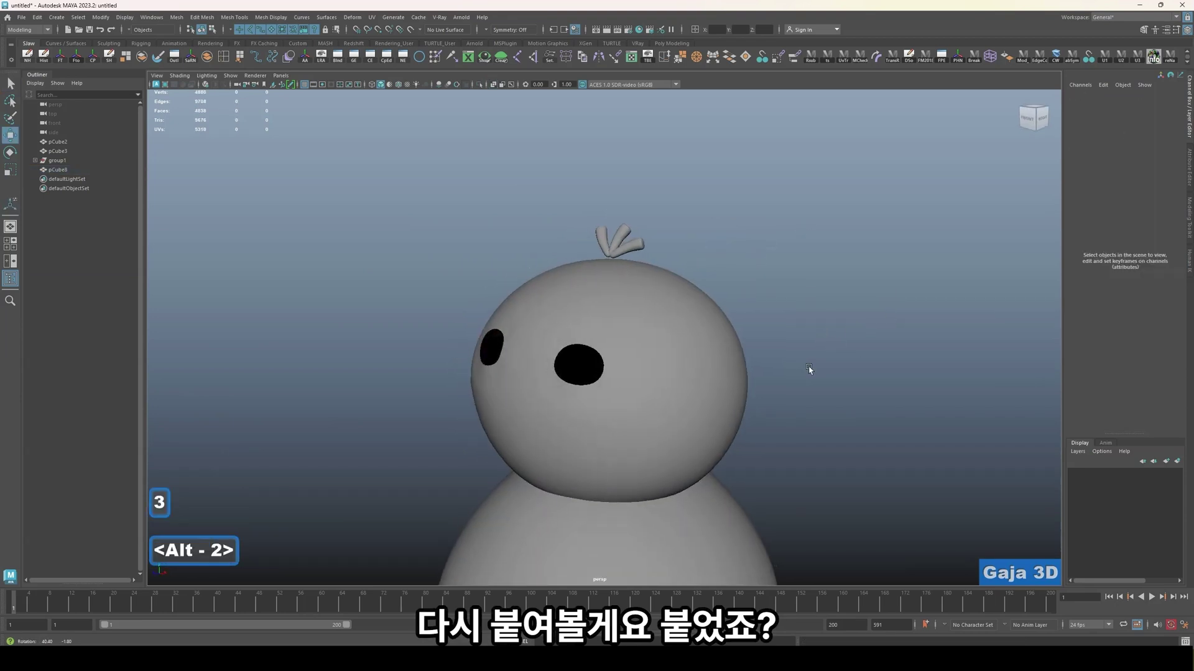
- Turn off the head's smooth preview and examine the poly count readout with the head selected and deselected
scroll(627, 415, up, 1)
click(678, 278)
key(1)
drag(296, 182, 159, 98)
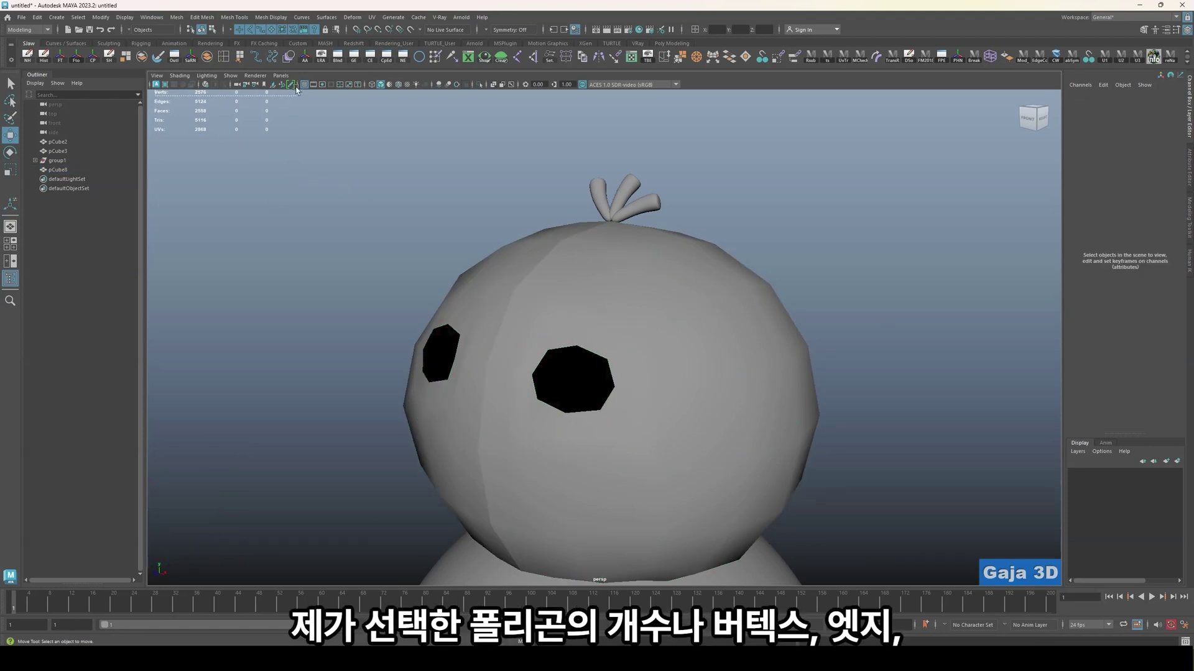
drag(297, 89, 286, 112)
click(562, 281)
click(423, 233)
click(541, 315)
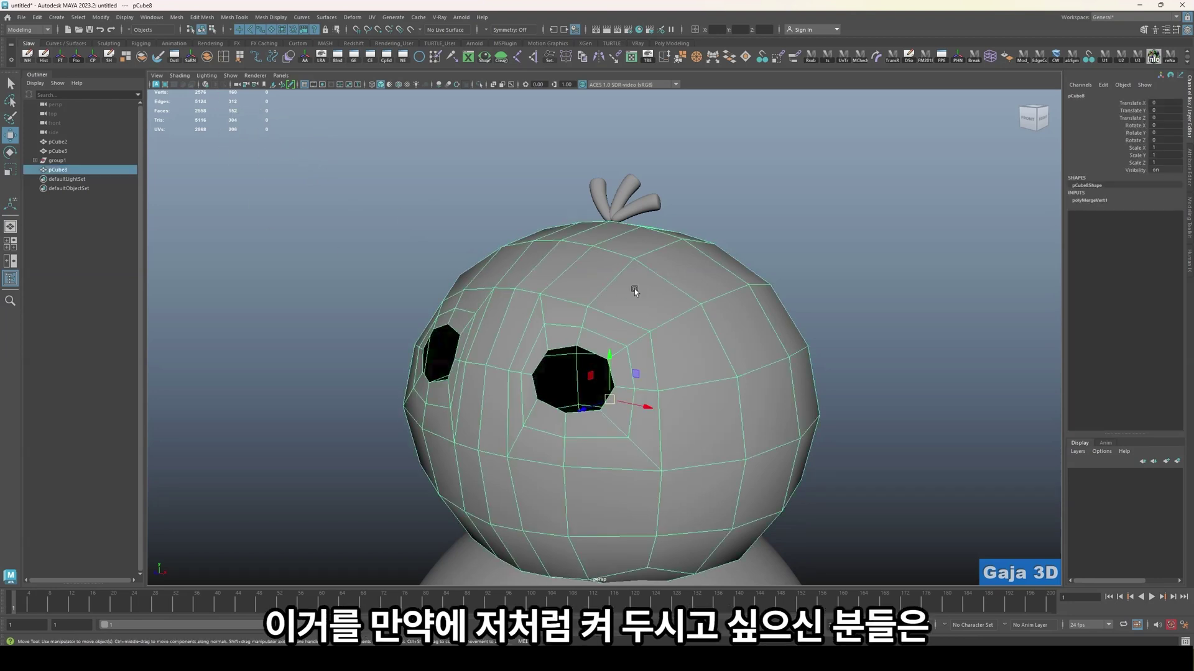
drag(313, 154, 156, 97)
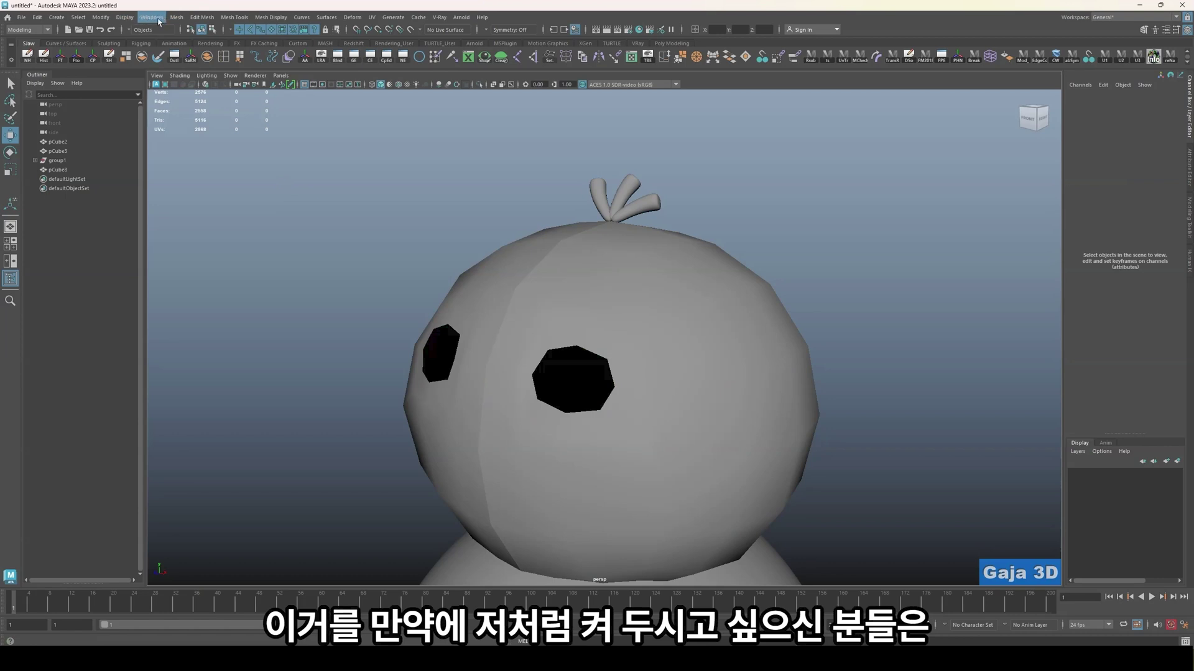
- Turn the Poly Count heads-up display off and back on
click(125, 18)
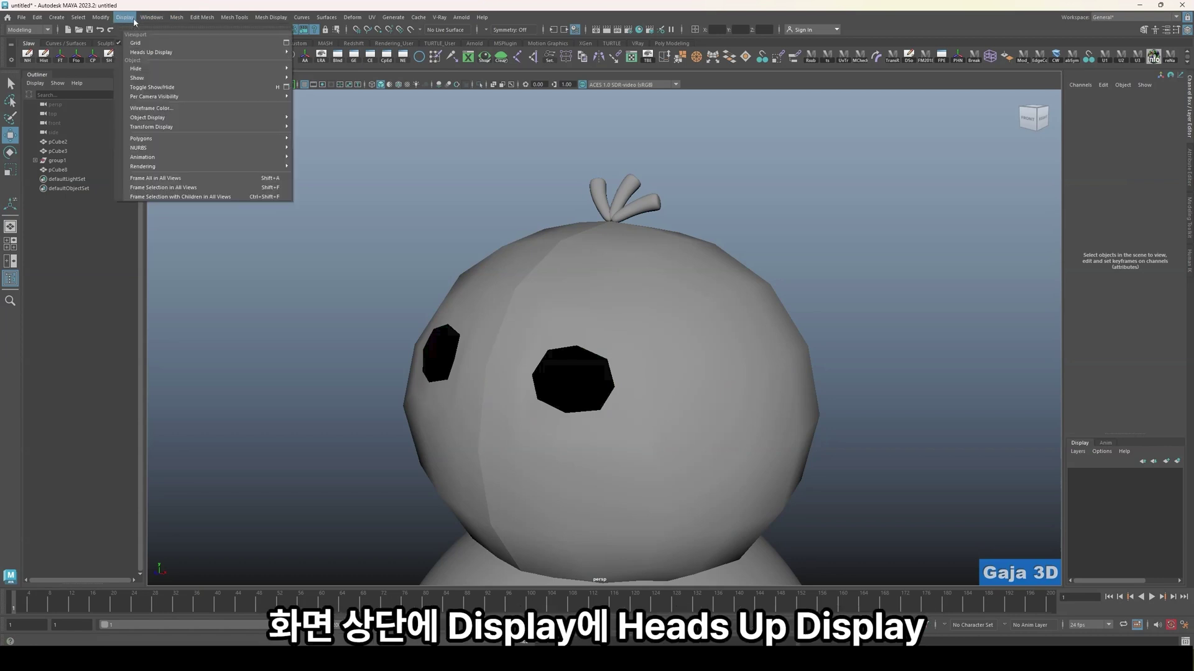
mouse_move(156, 57)
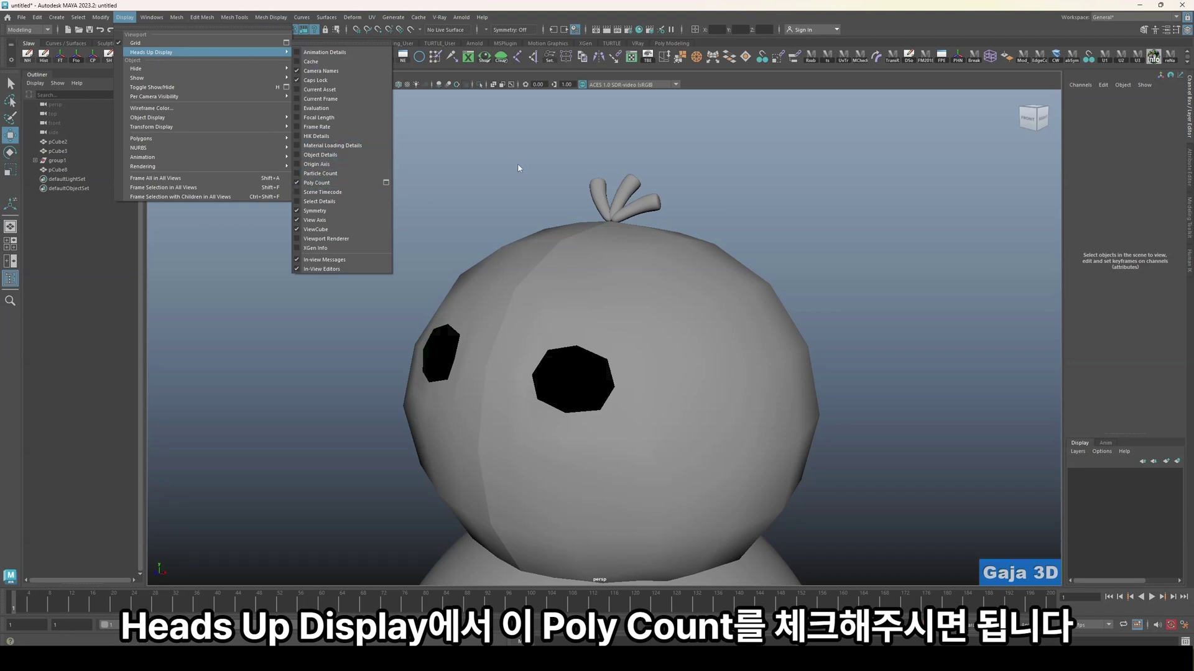
click(338, 183)
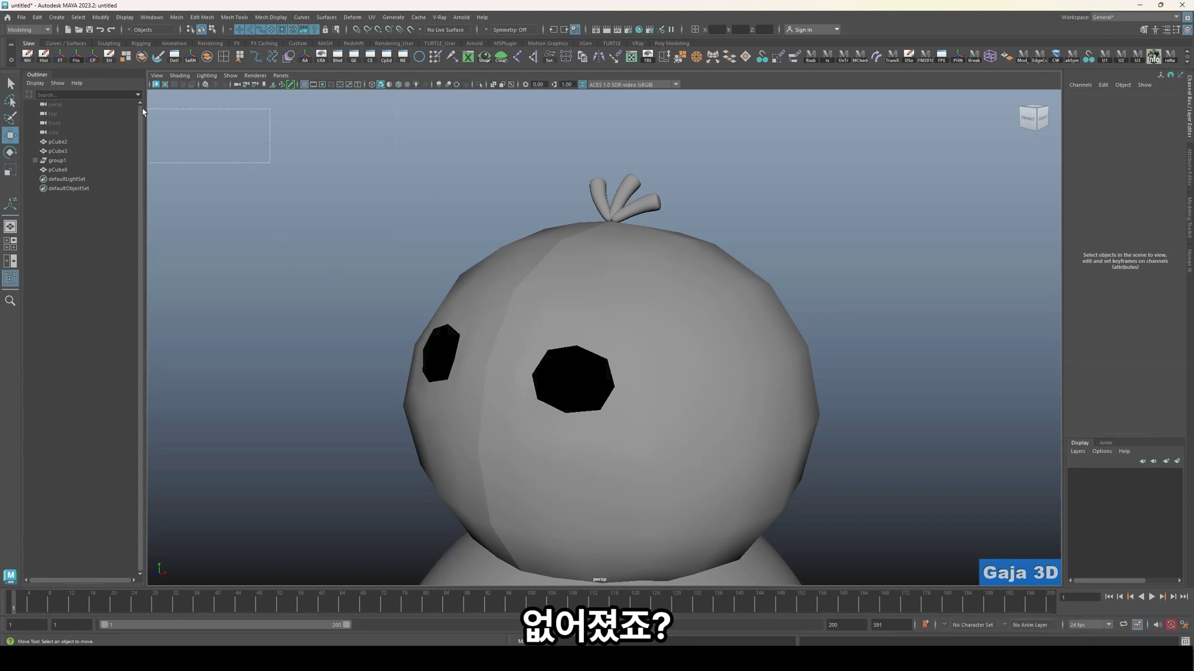
click(125, 17)
mouse_move(155, 79)
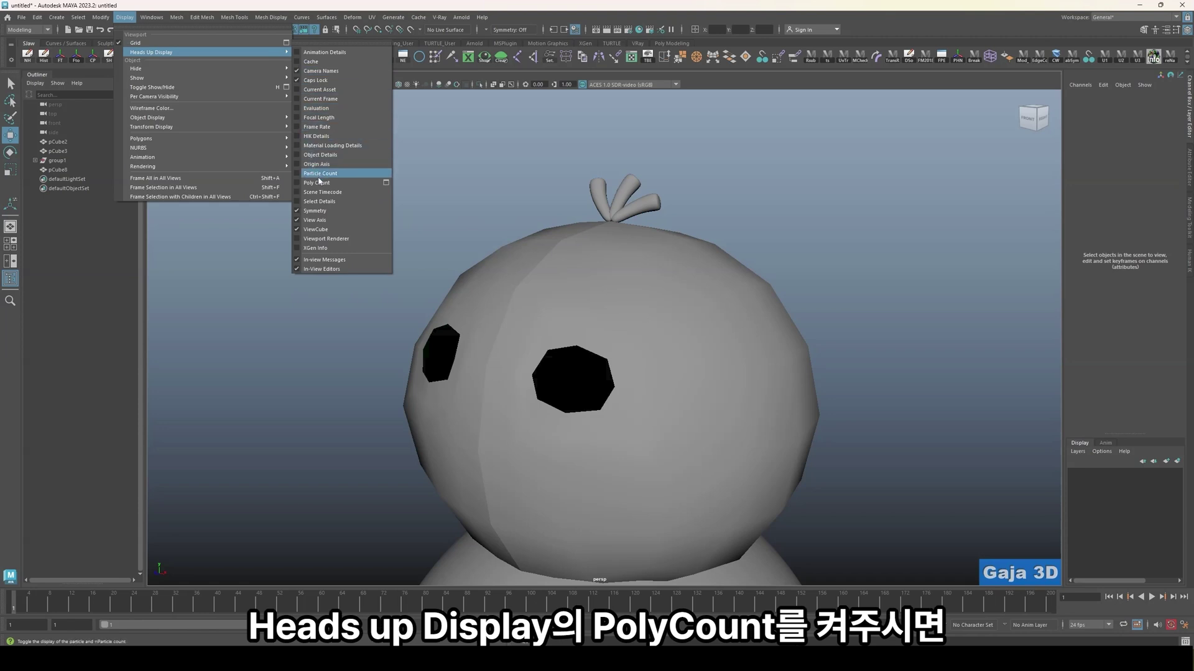
click(325, 183)
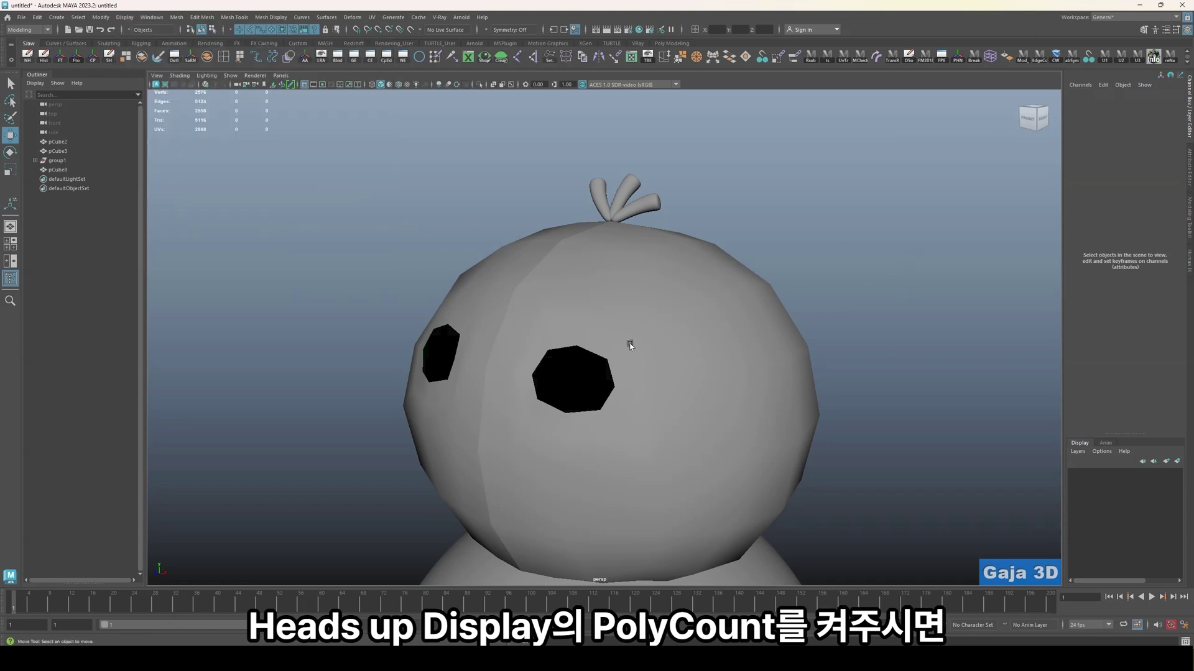
drag(158, 91, 287, 99)
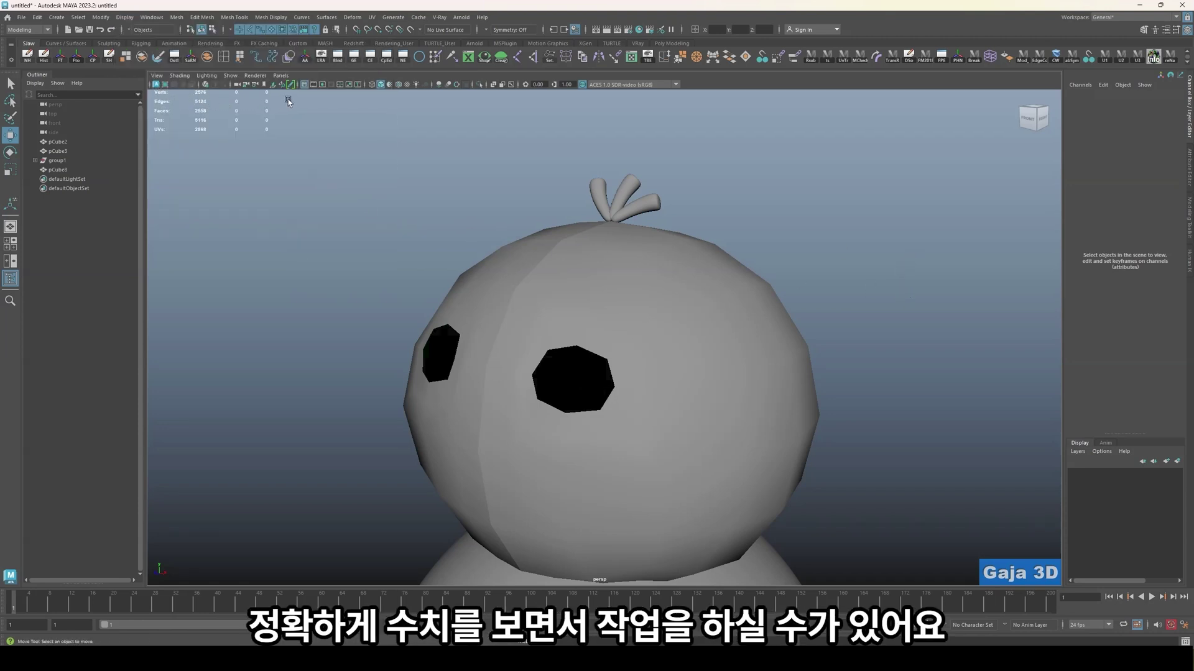
drag(158, 92, 659, 225)
- Compare the merged head with and without smooth preview from the front and side
click(861, 346)
click(660, 310)
key(3)
alt+right_drag(807, 300, 690, 349)
alt+drag(690, 349, 680, 371)
key(1)
alt+right_drag(680, 372, 808, 368)
click(887, 314)
click(699, 350)
key(3)
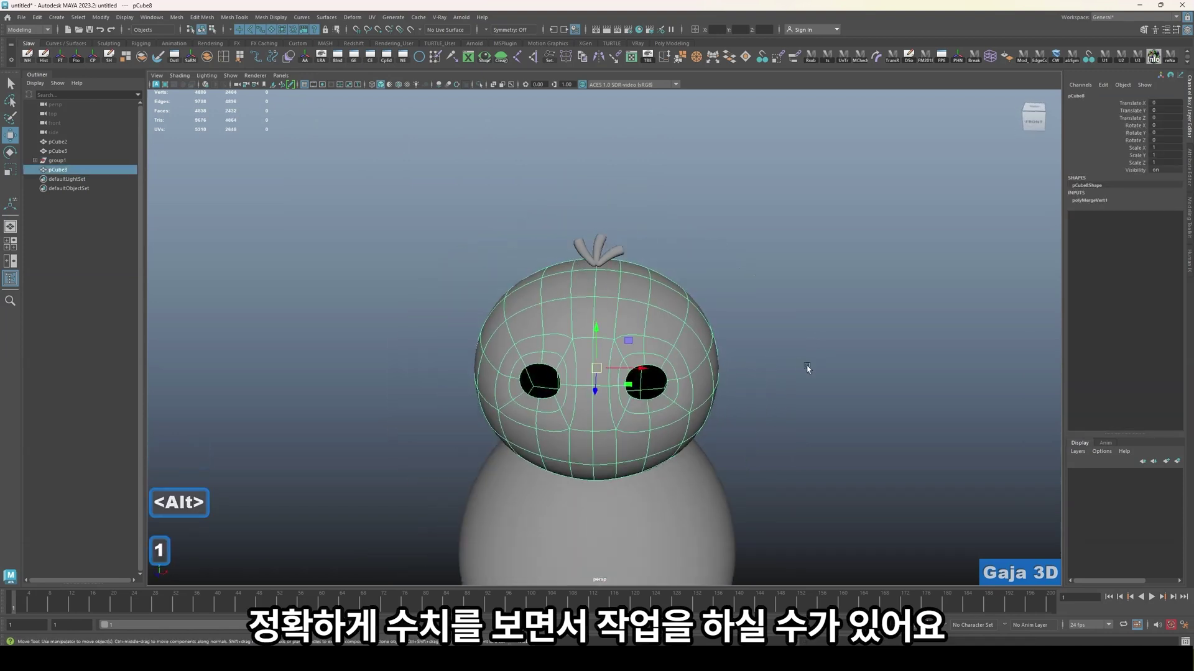
click(808, 369)
alt+drag(808, 369, 718, 391)
click(615, 373)
alt+right_drag(616, 370, 618, 404)
key(1)
scroll(613, 404, down, 3)
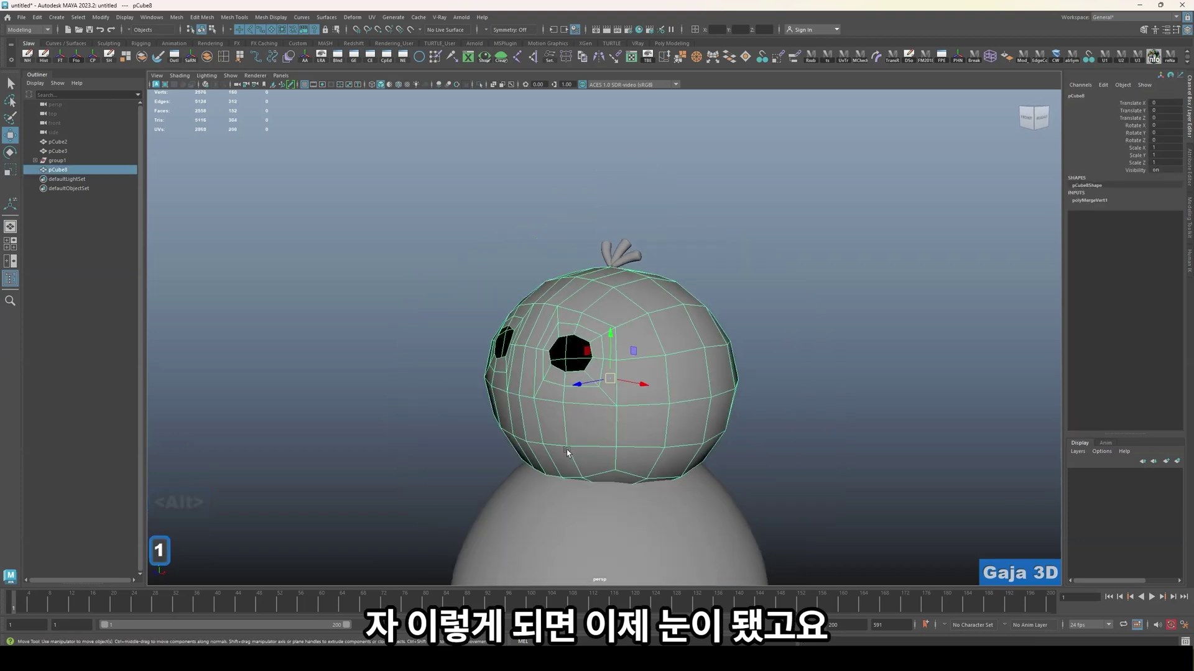
- Turn on the merged head's smooth preview and leave the head selected in an angled view of the character
alt+middle_drag(613, 405, 626, 347)
click(852, 259)
click(614, 338)
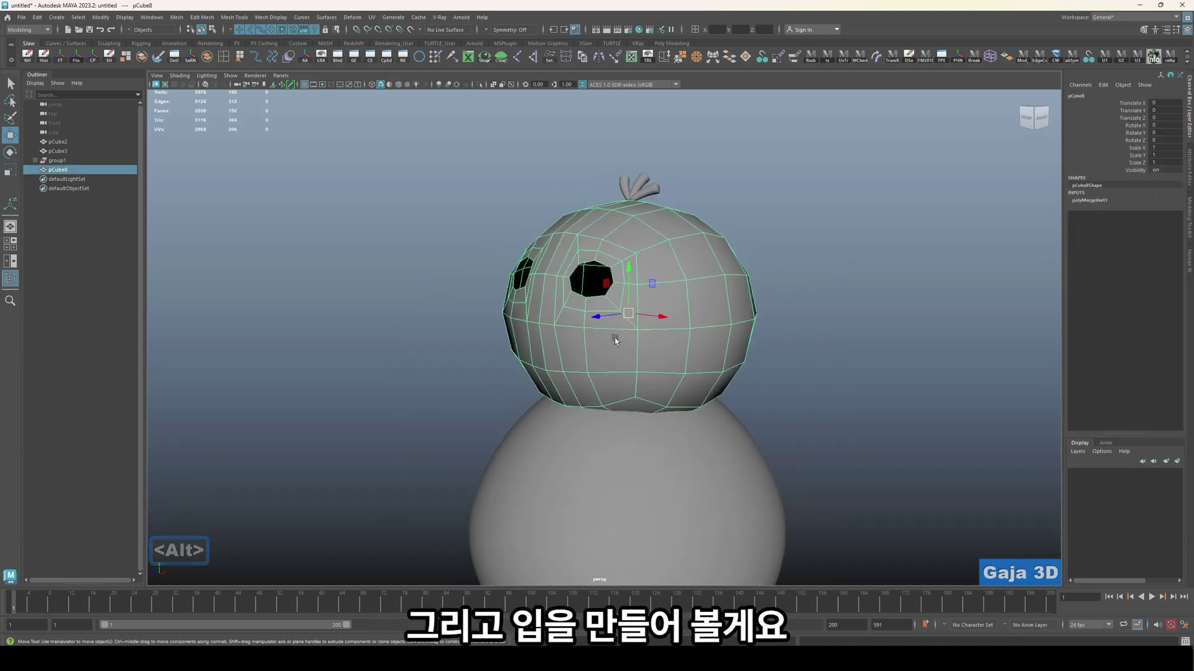
key(3)
click(866, 319)
click(687, 306)
key(1)
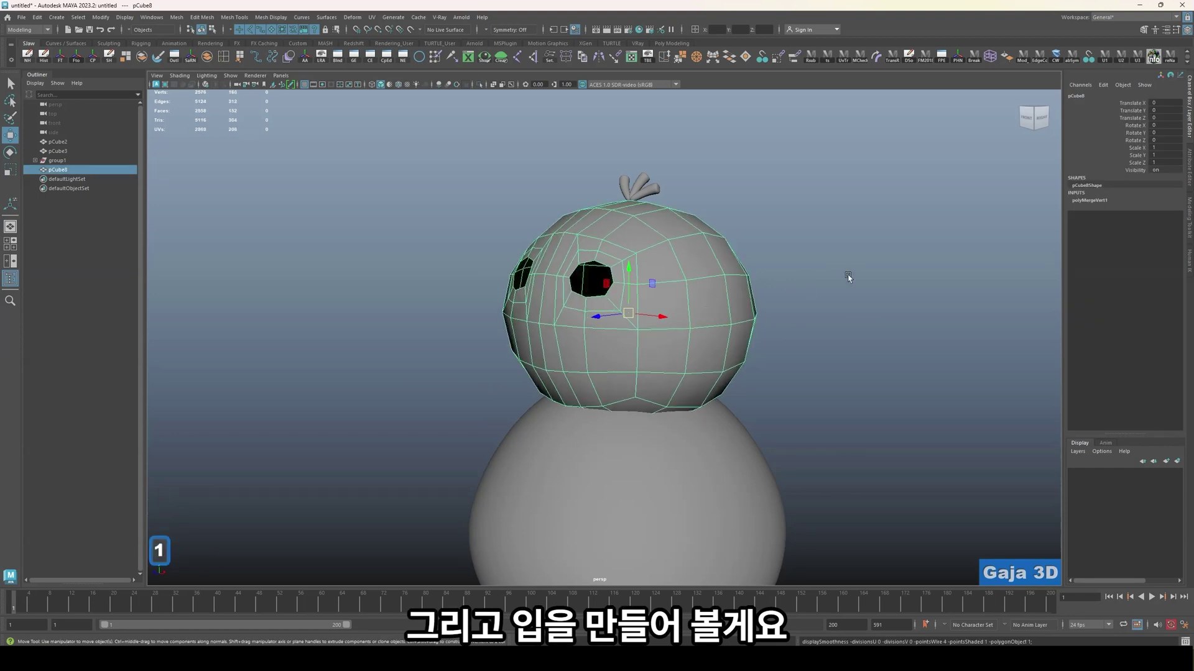
key(3)
click(848, 330)
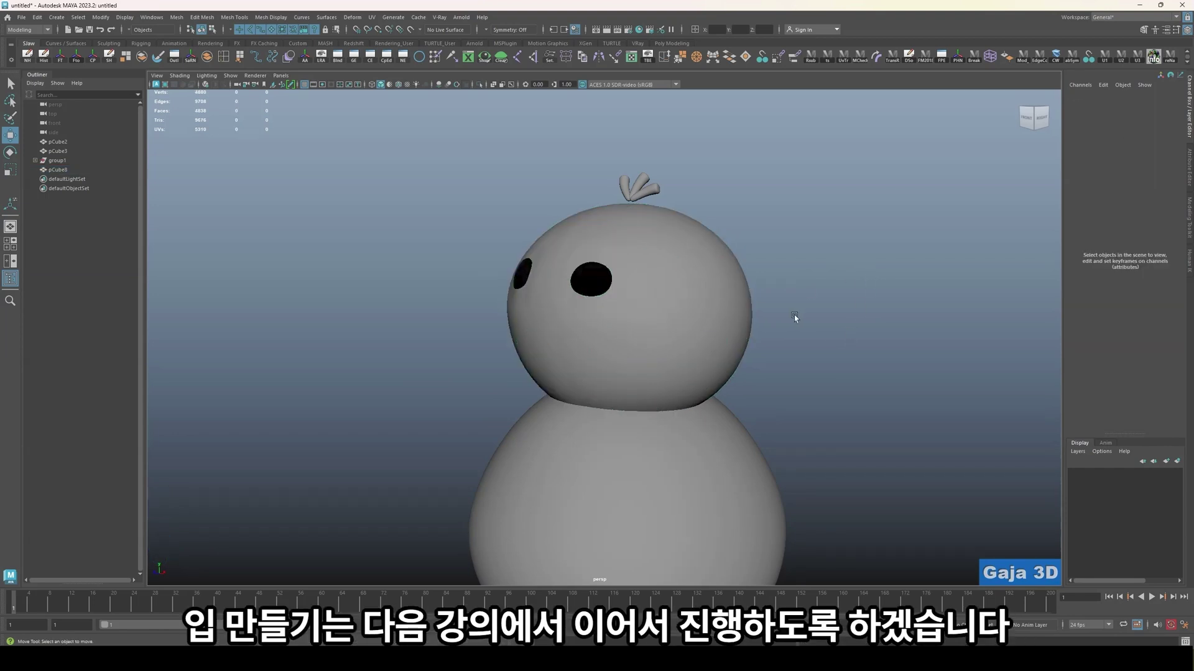
click(736, 305)
click(789, 288)
click(738, 315)
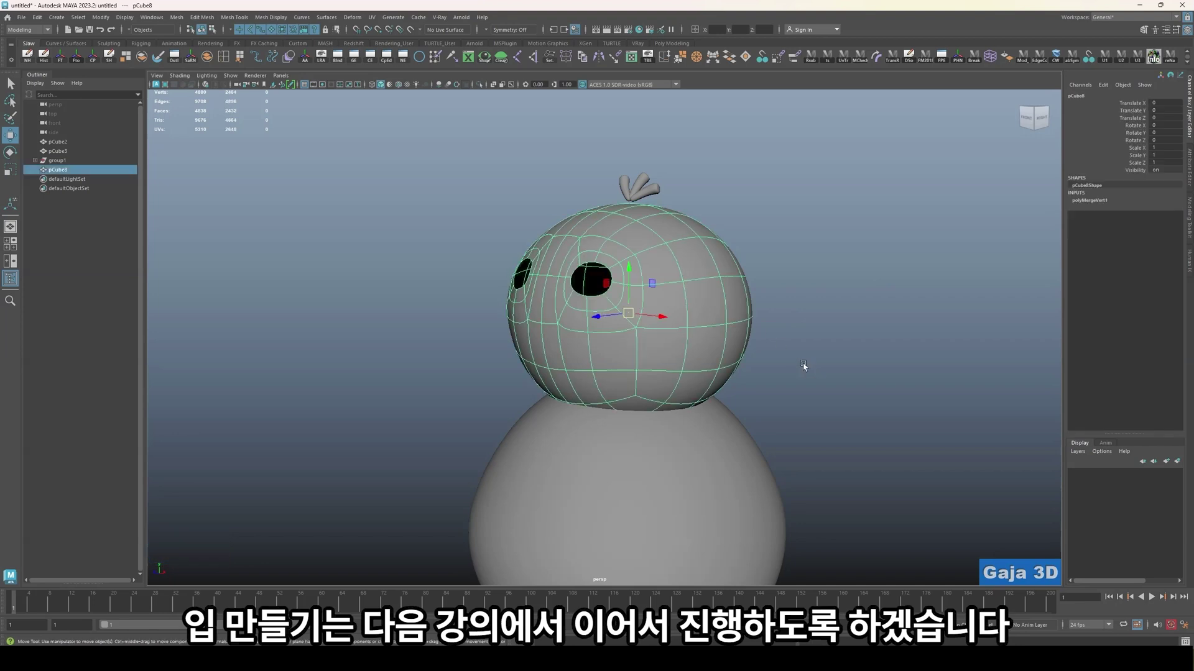
alt+shift+drag(794, 349, 800, 368)
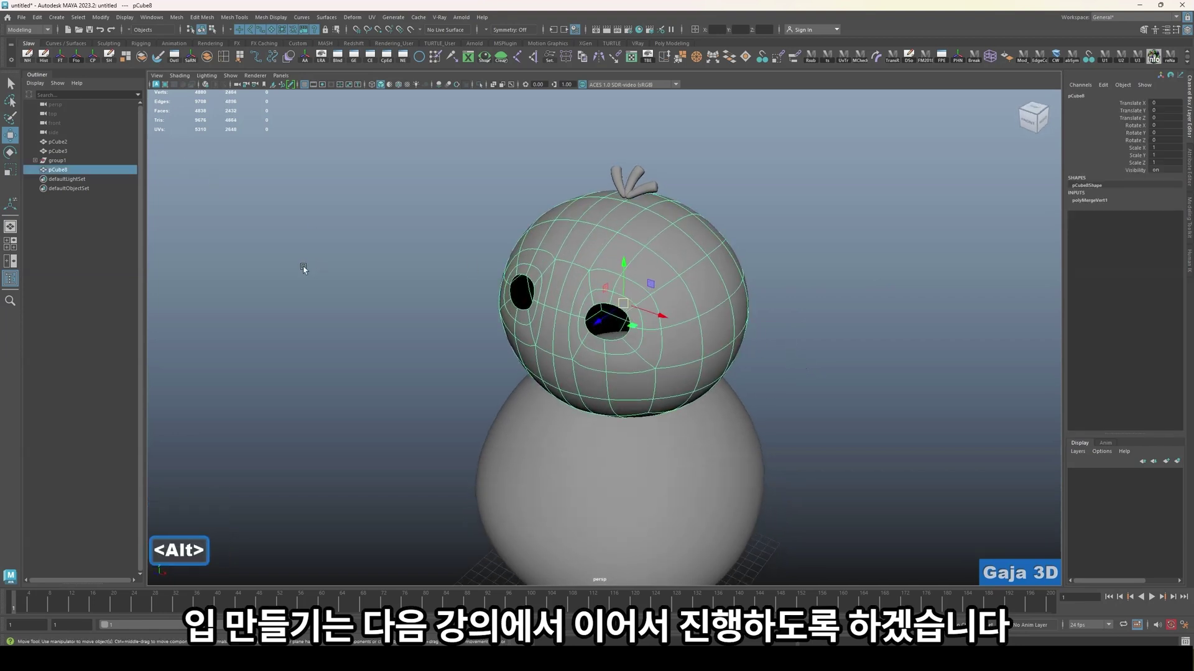